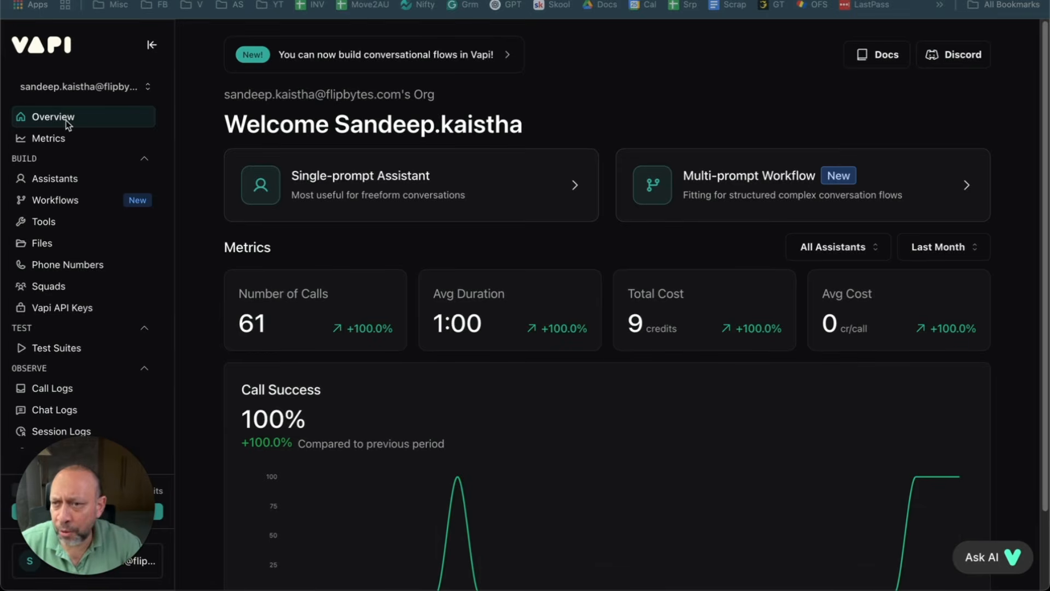
Step: View Vapi's Metrics dashboard: 61 calls, 68.22 call minutes and $8.99 spent for 05/25–06/25/2025
left_click(55, 141)
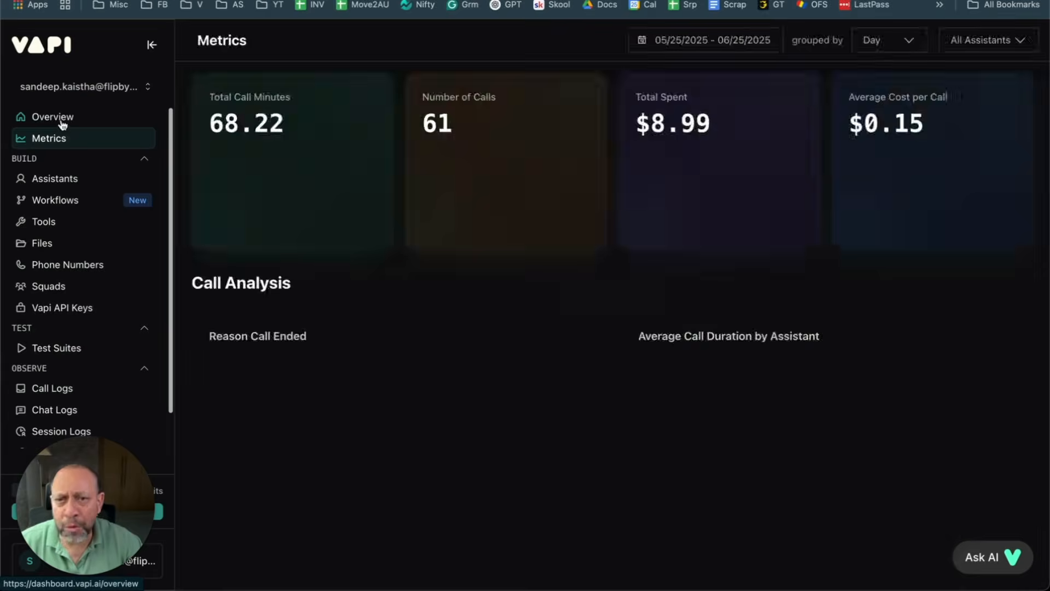
left_click(61, 120)
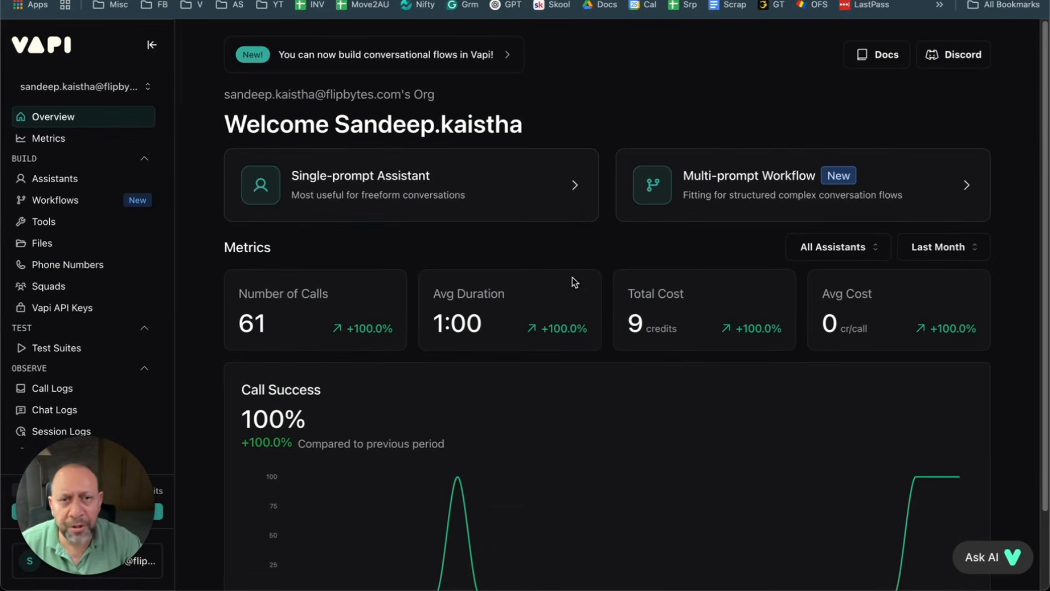
scroll(602, 361, "down", 3)
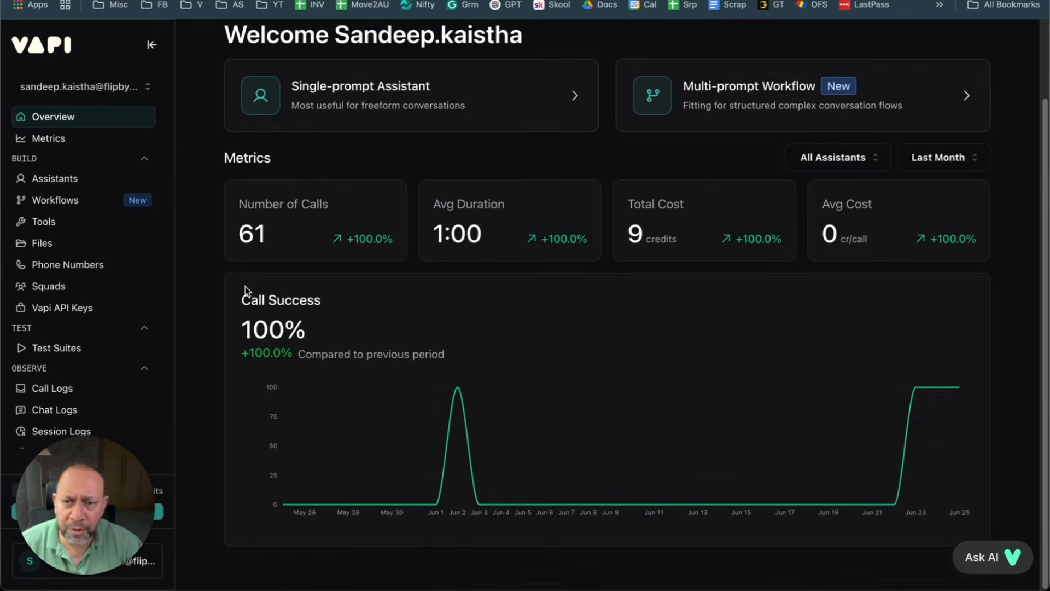
left_click(48, 138)
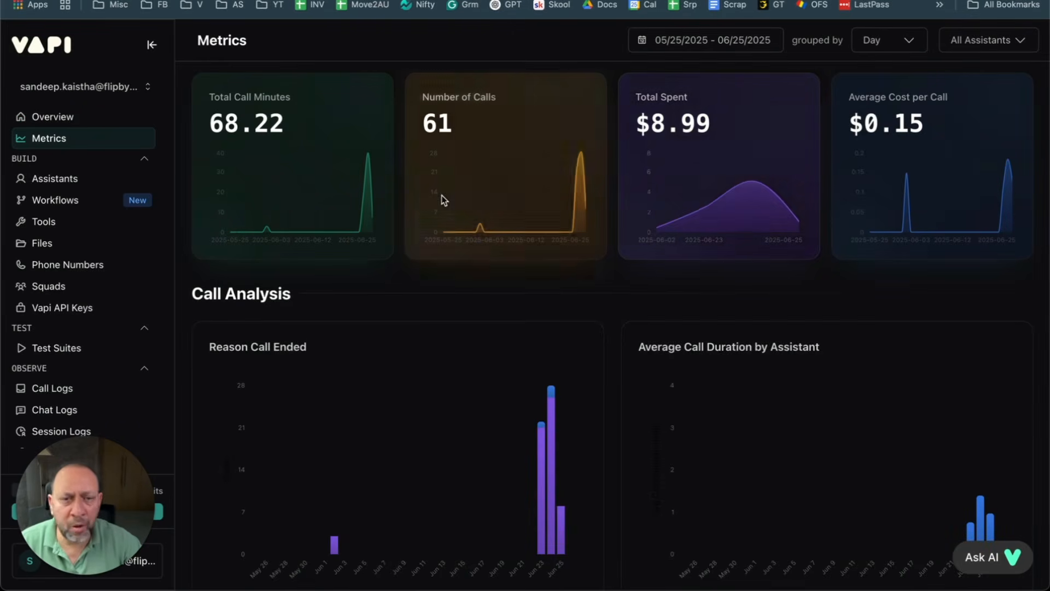
Step: Review the GS-Flipbytes-Demo assistant's Model settings: GPT 4o Cluster, ~$0.11/min cost, ~1050 ms latency
left_click(54, 184)
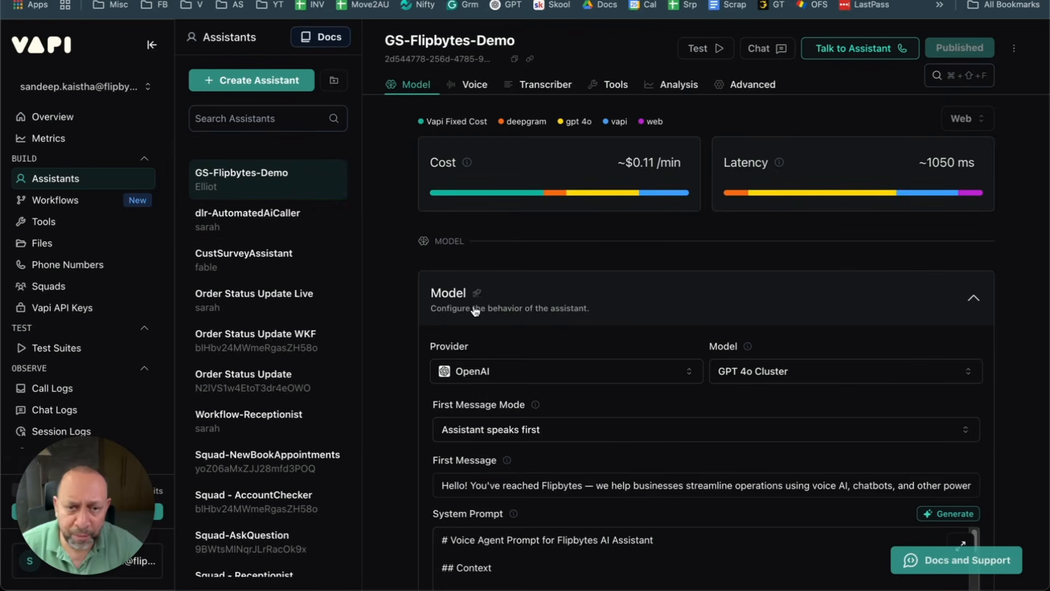
mouse_move(644, 212)
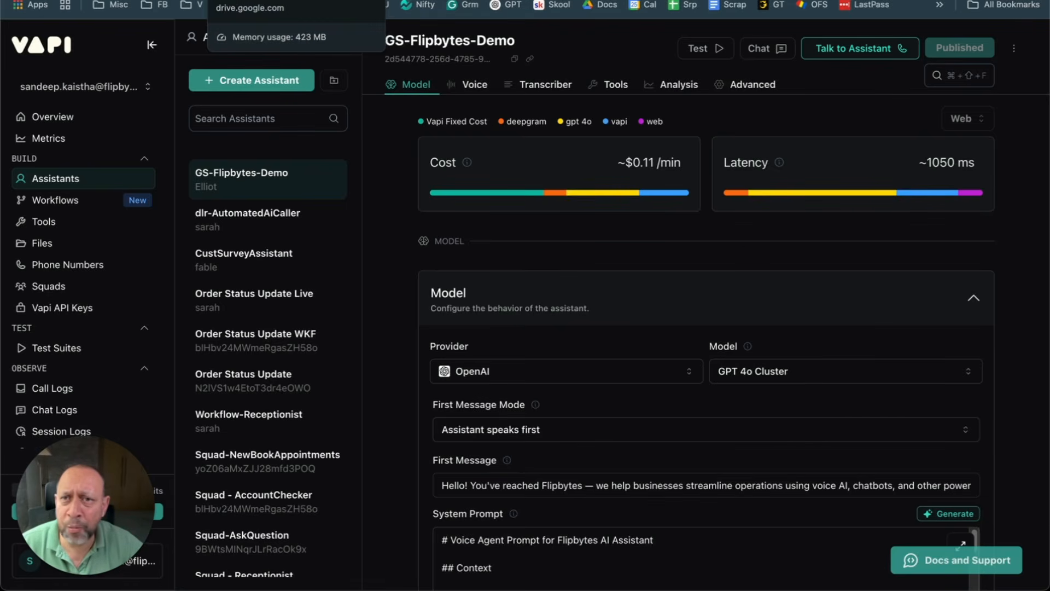
left_click(536, 1)
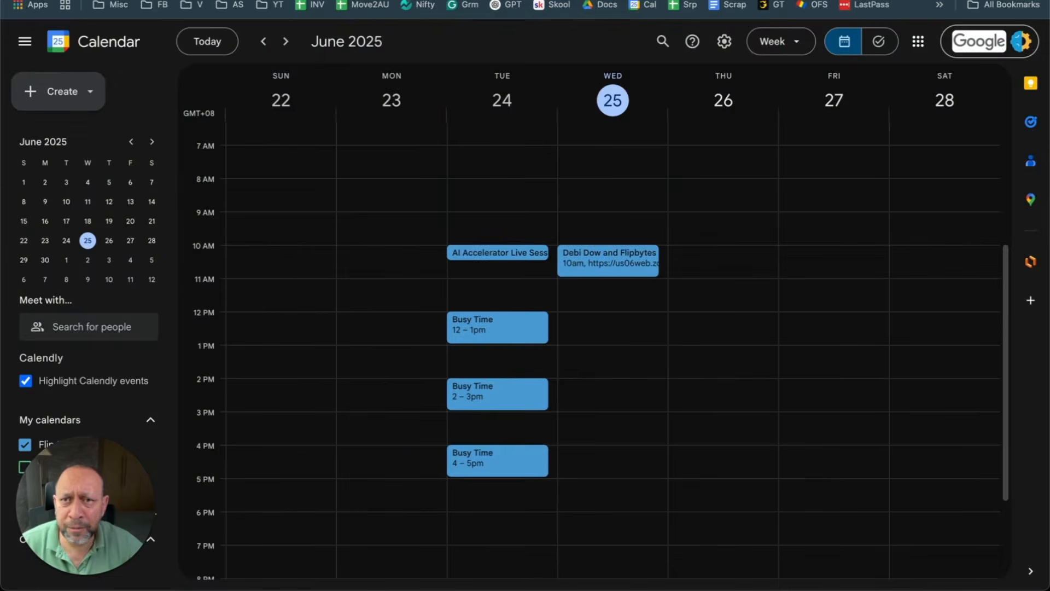
left_click(187, 2)
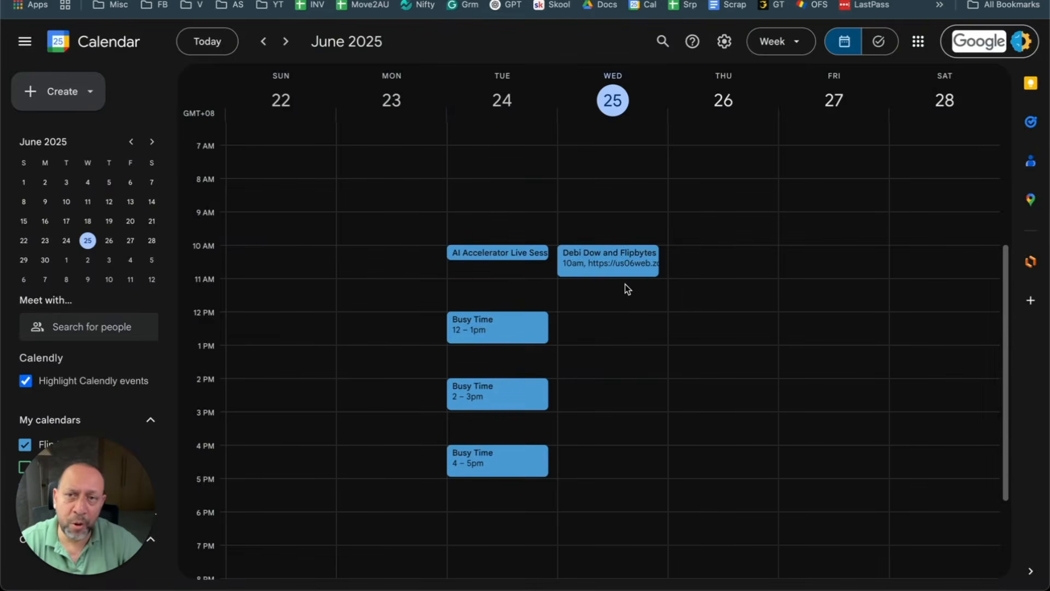
left_click(214, 1)
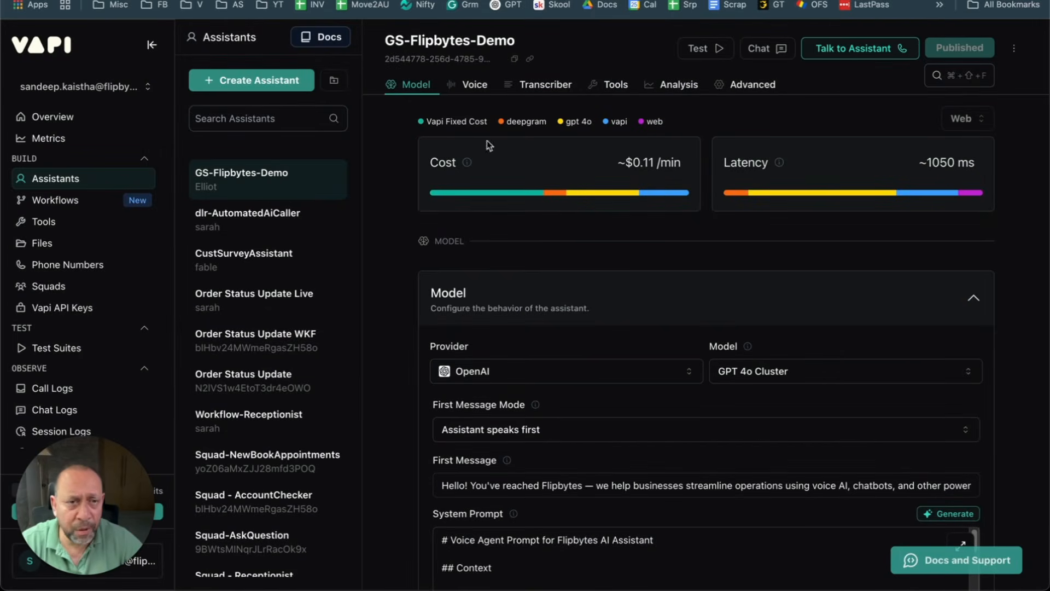
Step: Run a one-second test call with GS-Flipbytes-Demo, then bring up Google Calendar's June 22–28 week
left_click(857, 53)
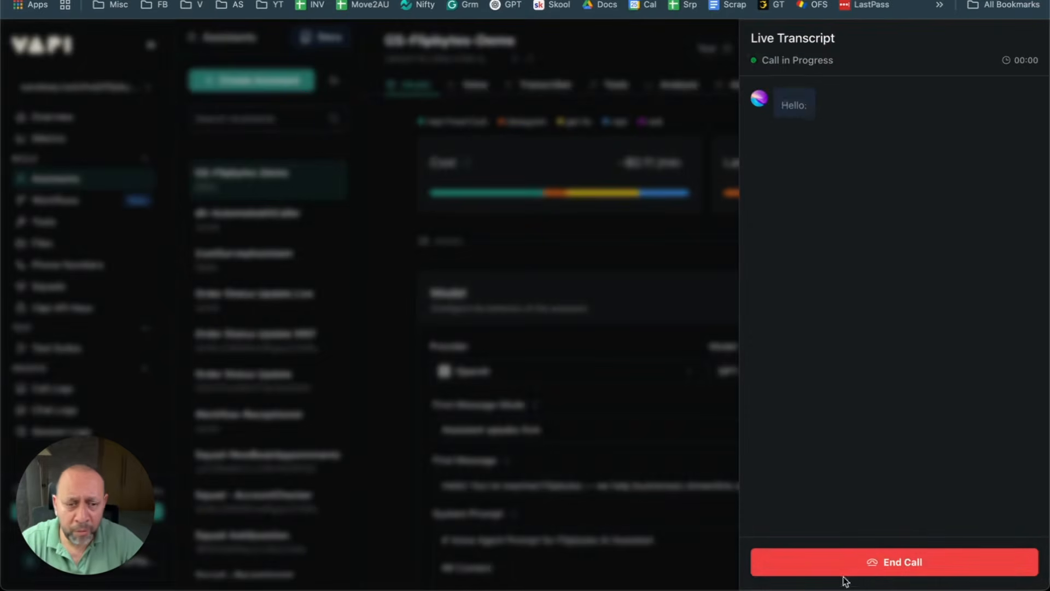
left_click(867, 568)
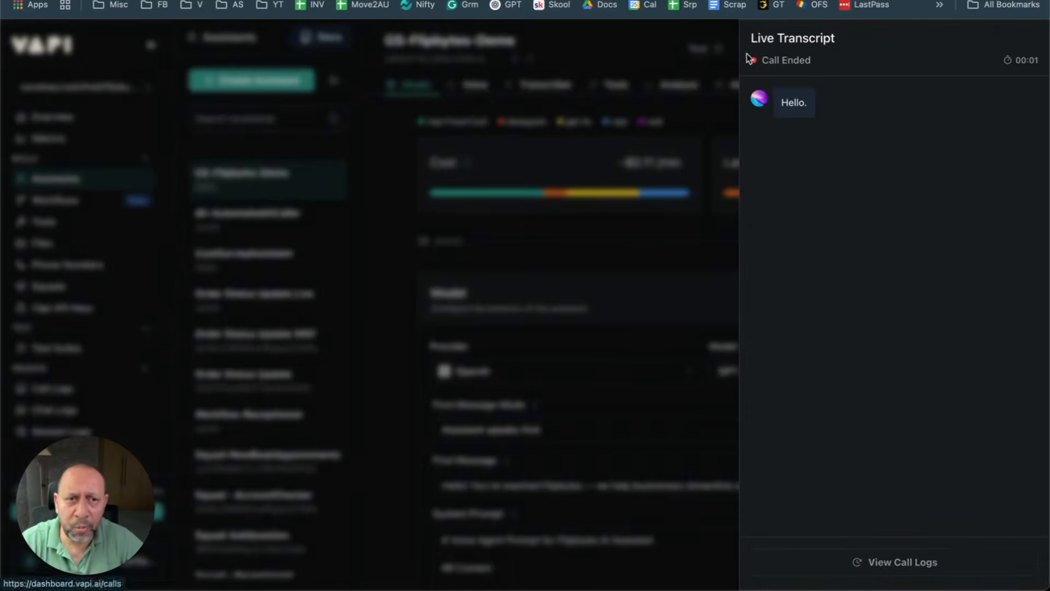
left_click(320, 0)
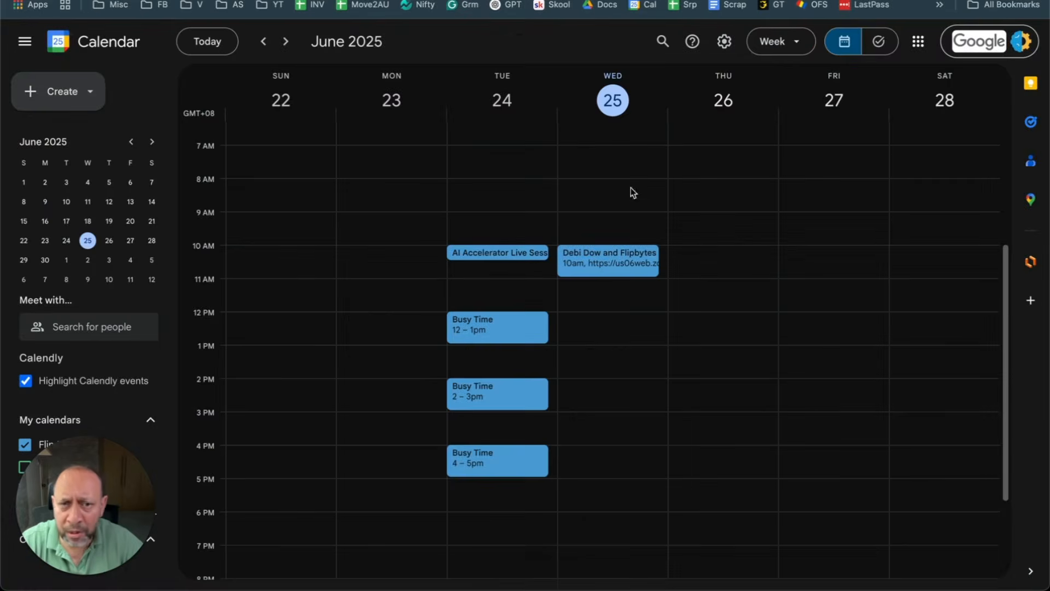
Step: Move Tuesday's three Busy Time blocks to Thursday 10–11am, 12–1pm and 2–3pm, then return to Vapi
scroll(708, 283, "down", 3)
scroll(714, 347, "up", 3)
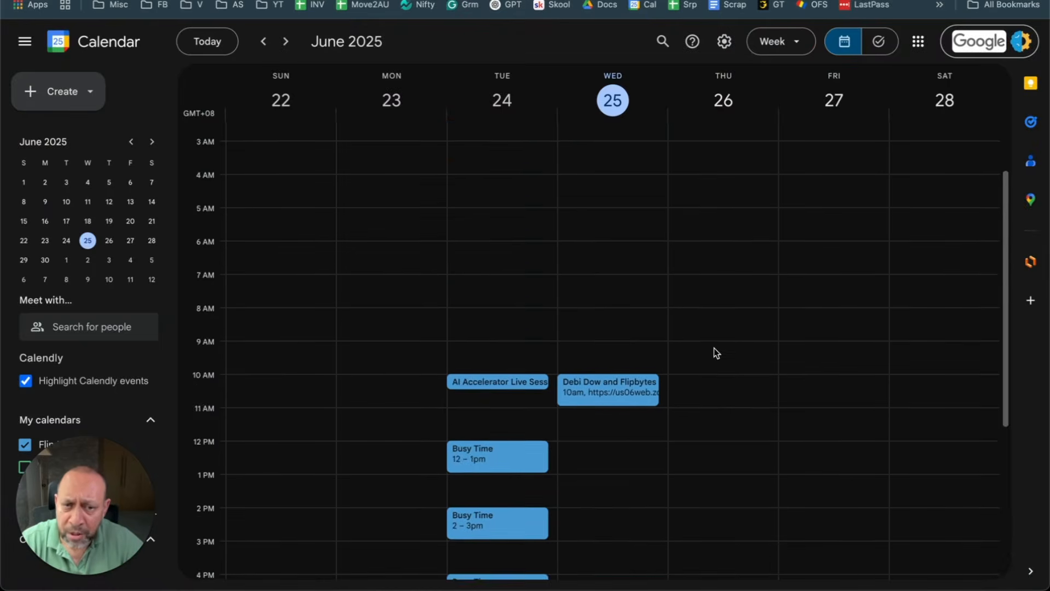
left_click_drag(525, 307, 694, 313)
left_click_drag(506, 369, 720, 366)
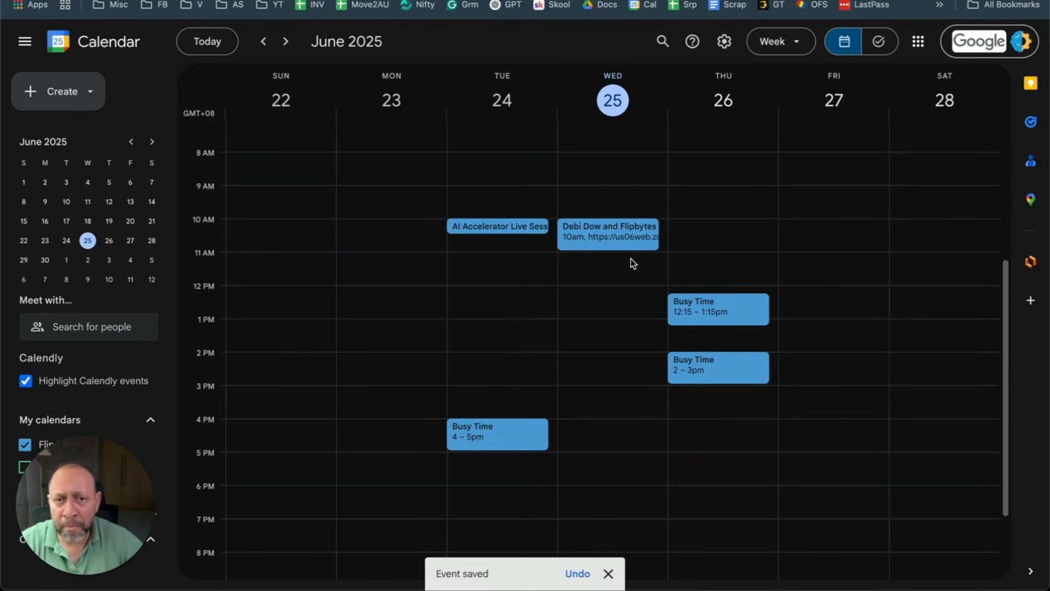
left_click_drag(483, 441, 736, 244)
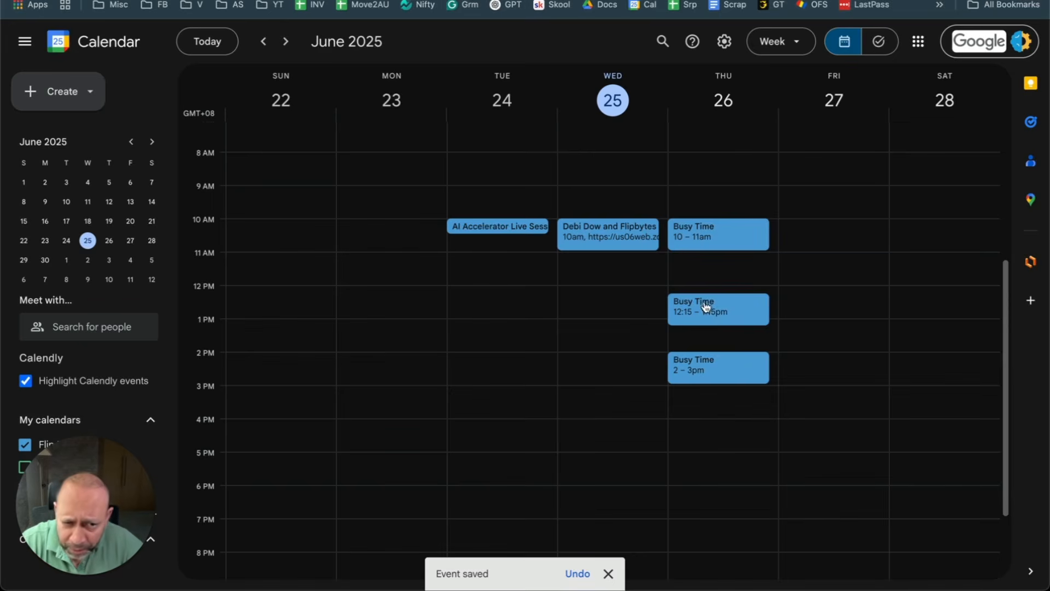
left_click_drag(703, 305, 699, 286)
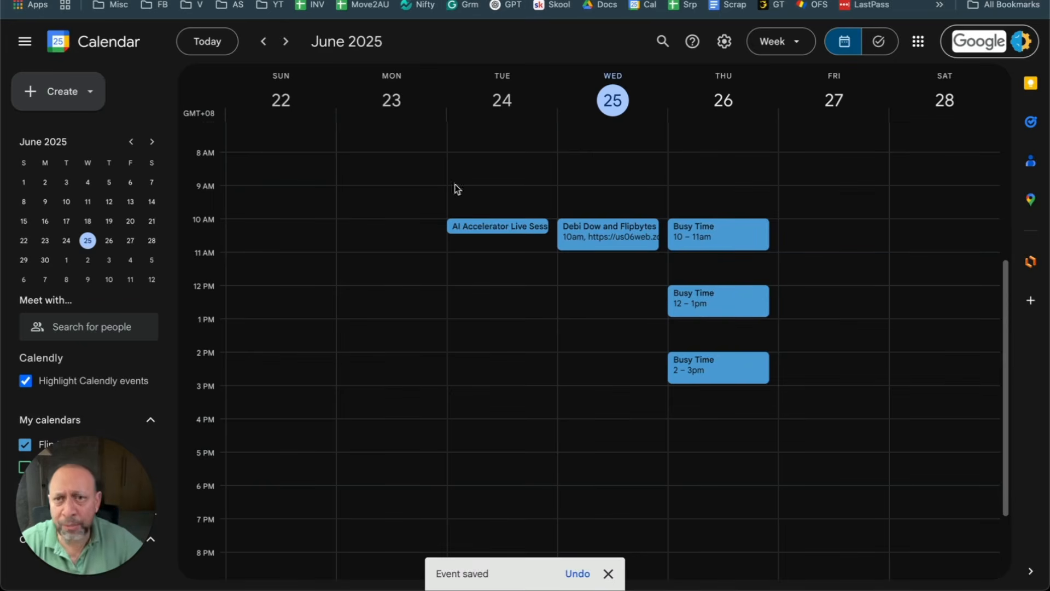
left_click(104, 2)
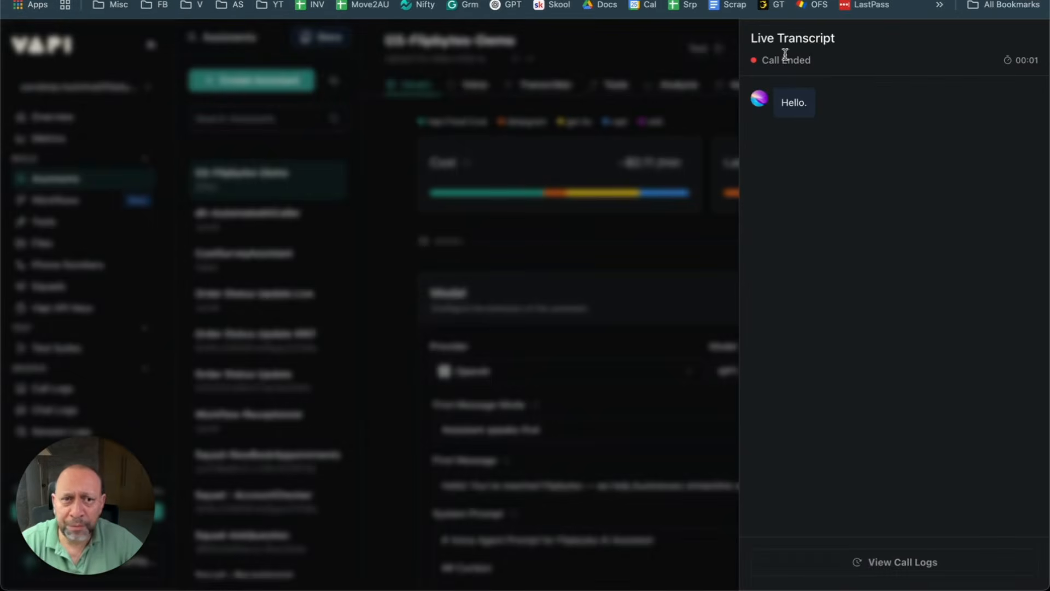
Step: Close the old transcript and hold a voice call with the assistant, then view the GS-demo-book-appointment-full scenario
left_click(650, 52)
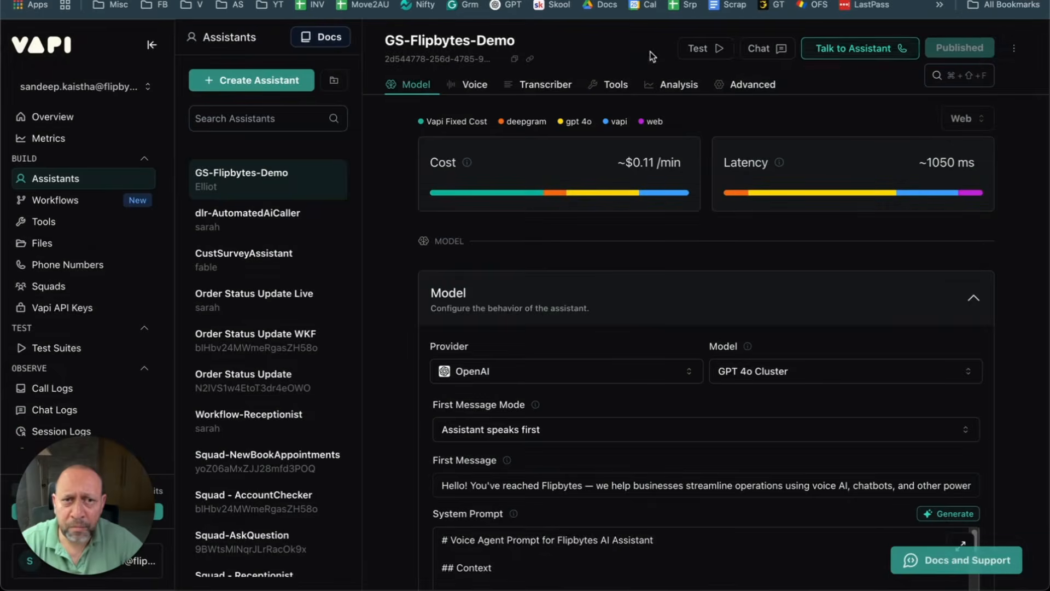
left_click(849, 49)
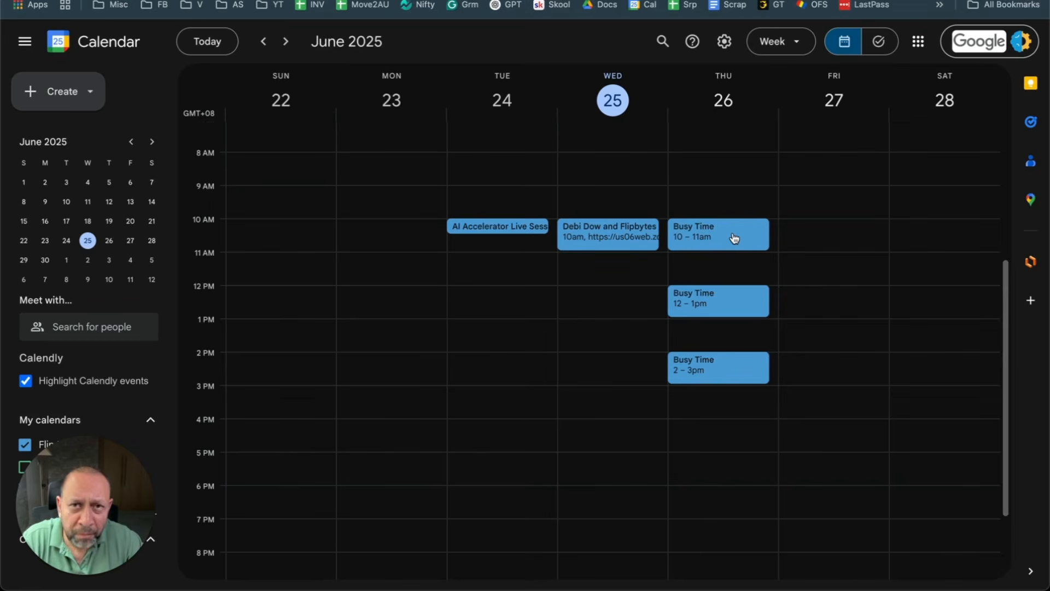
left_click(678, 0)
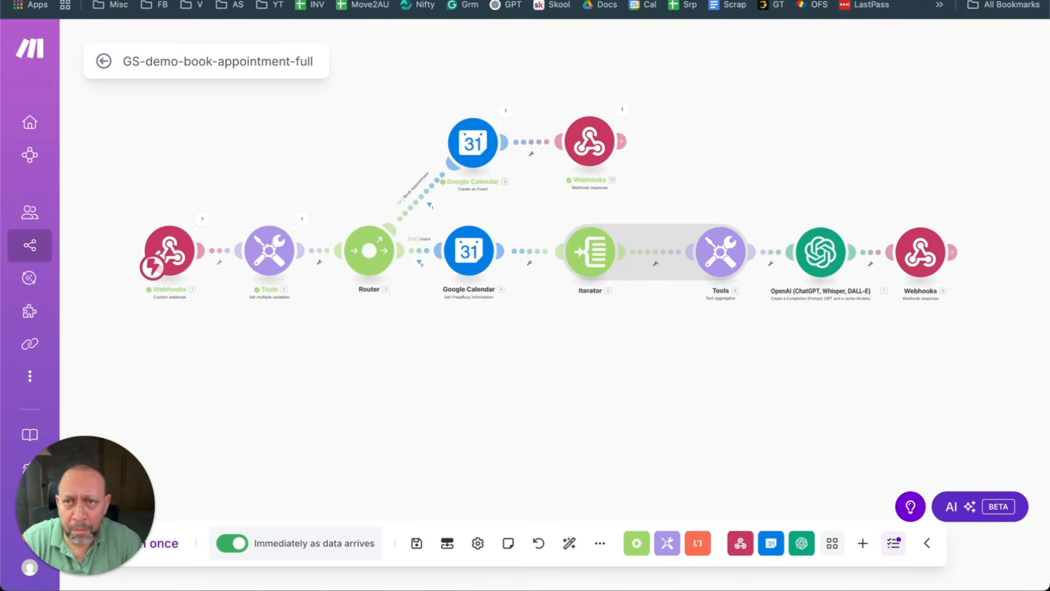
Step: Leave the Make scenario for the Google Calendar June 22–28 week
left_click(547, 0)
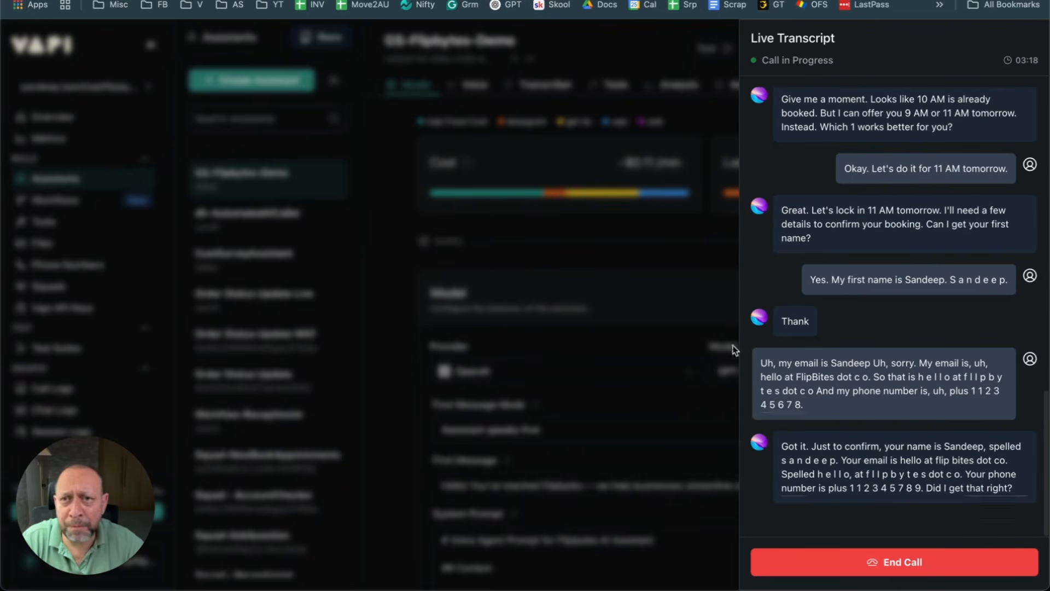
Step: Bring up Google Calendar to verify the 11 AM Thursday booking from the call
left_click(327, 0)
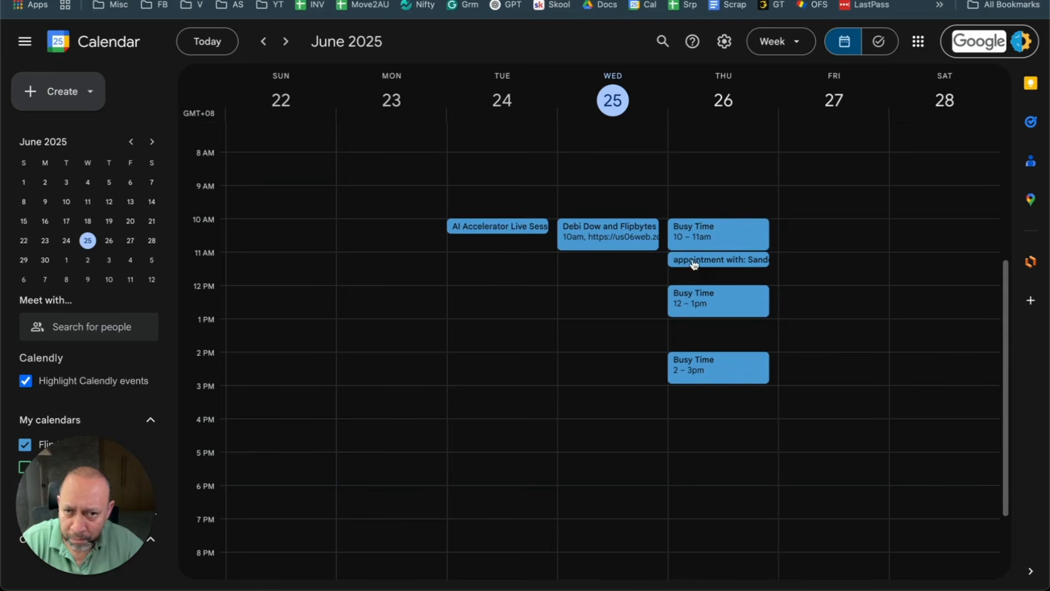
Step: Check the Thursday June 26, 11:00–11:30am appointment and its invitation email, then return to the ended Vapi call
left_click(695, 262)
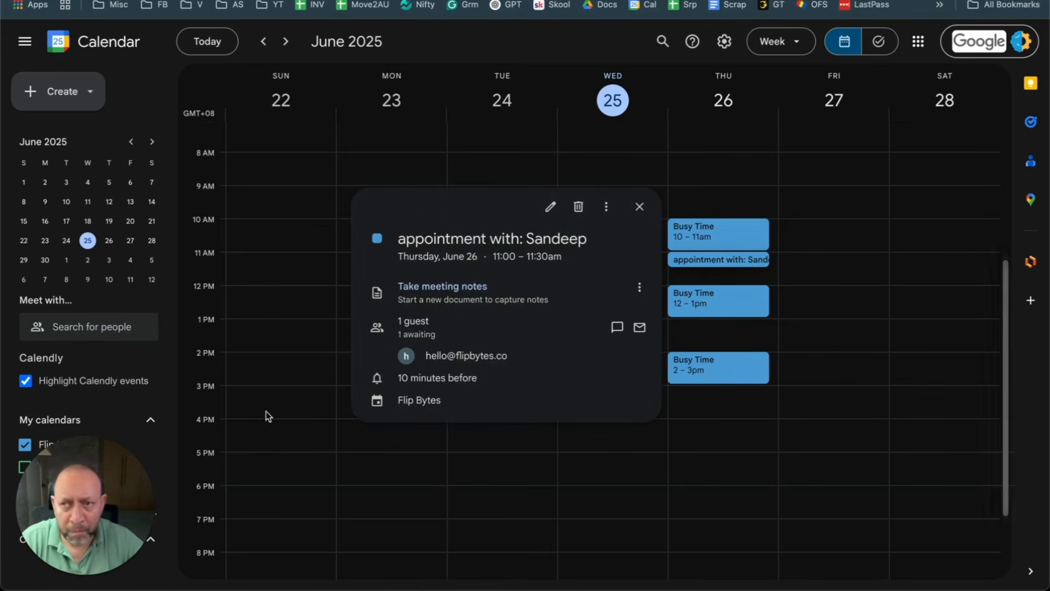
left_click(265, 565)
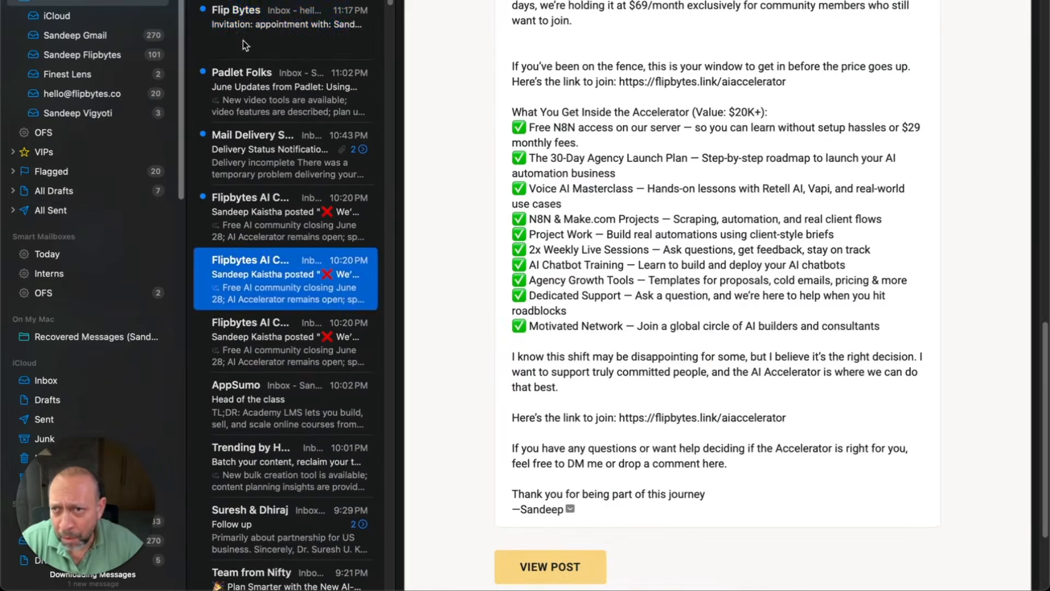
left_click(284, 22)
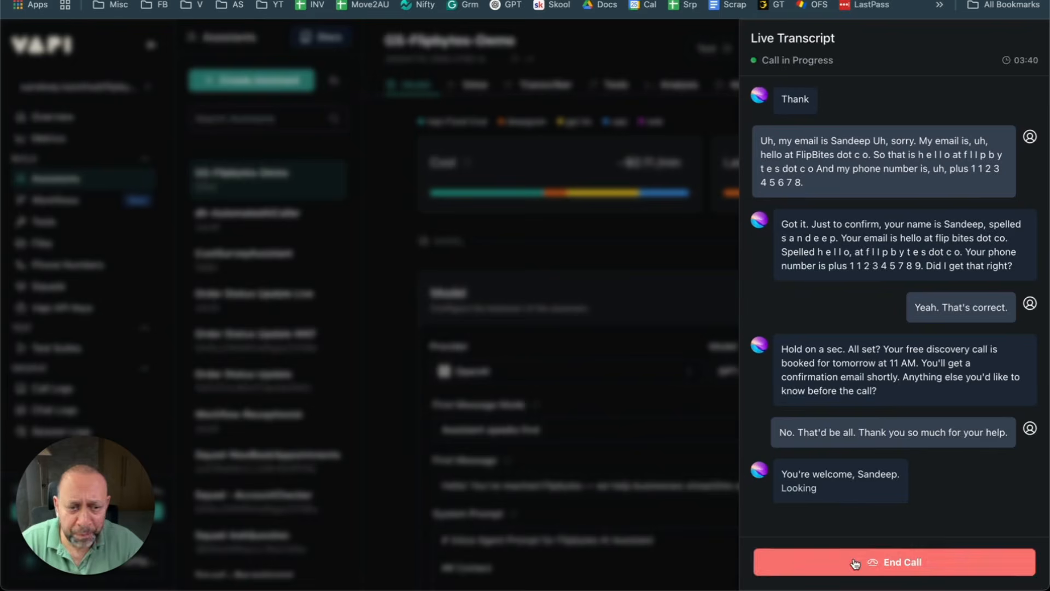
left_click(853, 562)
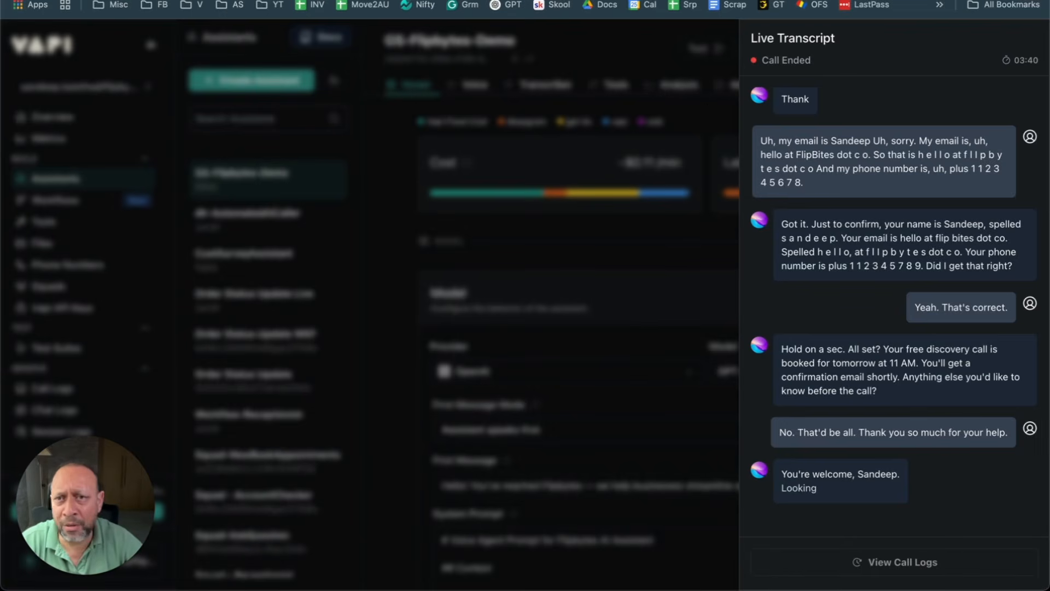
Step: Close the finished call's Live Transcript panel to reveal the GS-Flipbytes-Demo Model settings
left_click(639, 97)
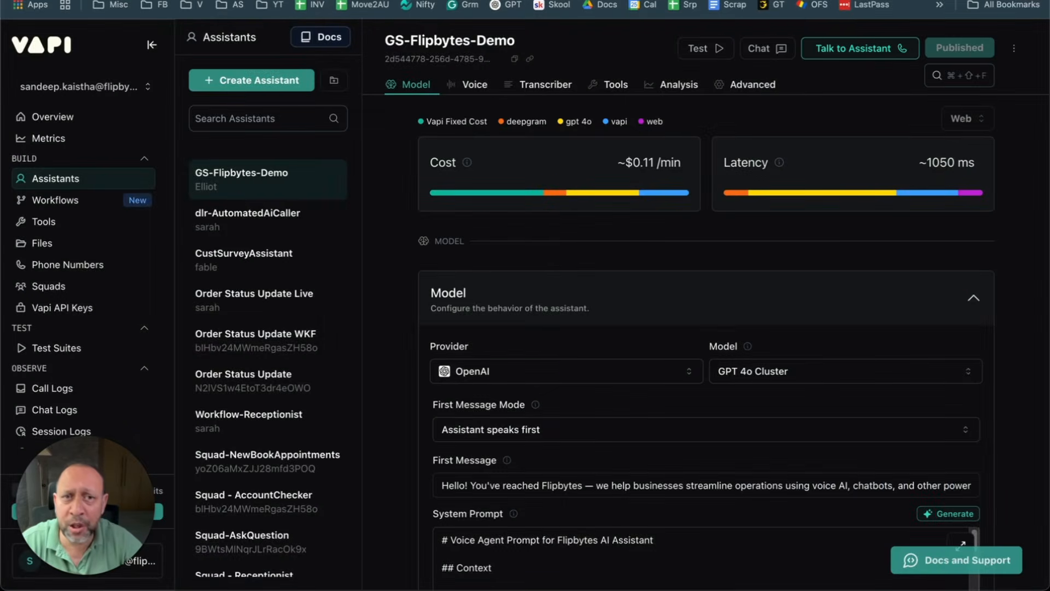
Step: Go past the Make scenario to the FB Inbound End-Of-Call-Report sheet logging the call's summary and transcript
key("ctrl+Tab")
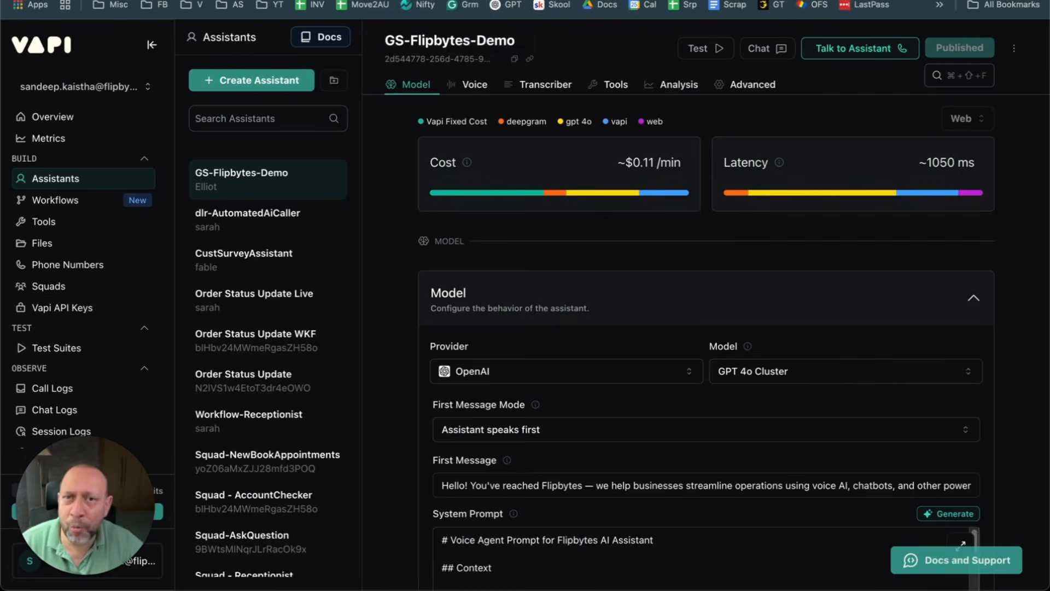
key("ctrl+Tab")
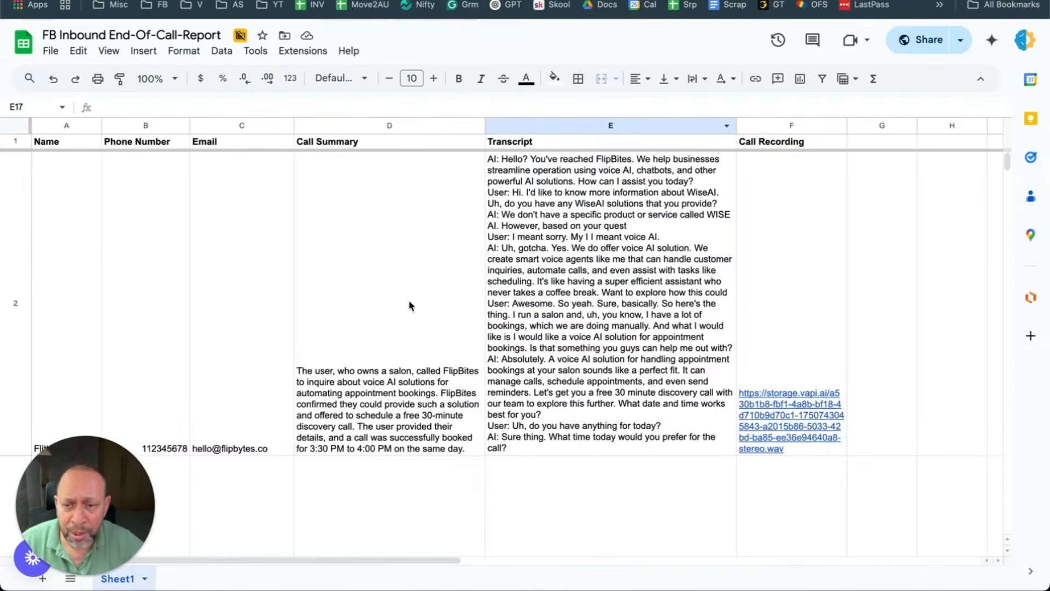
Step: Read row 4's caller name, email, call summary and transcript, then bring up its recording link
scroll(564, 302, "down", 5)
scroll(561, 302, "down", 10)
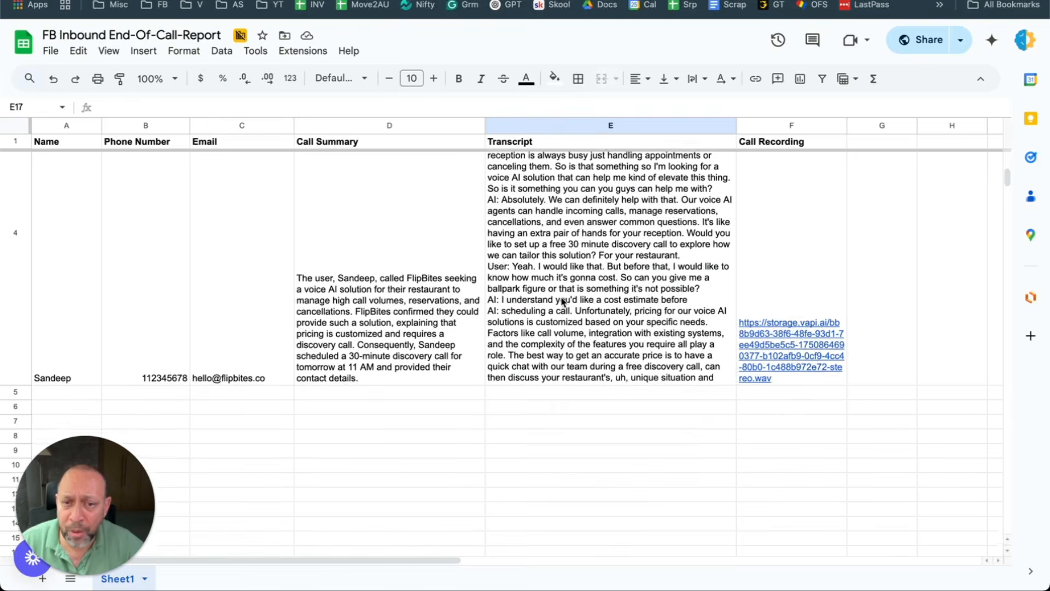
left_click(88, 331)
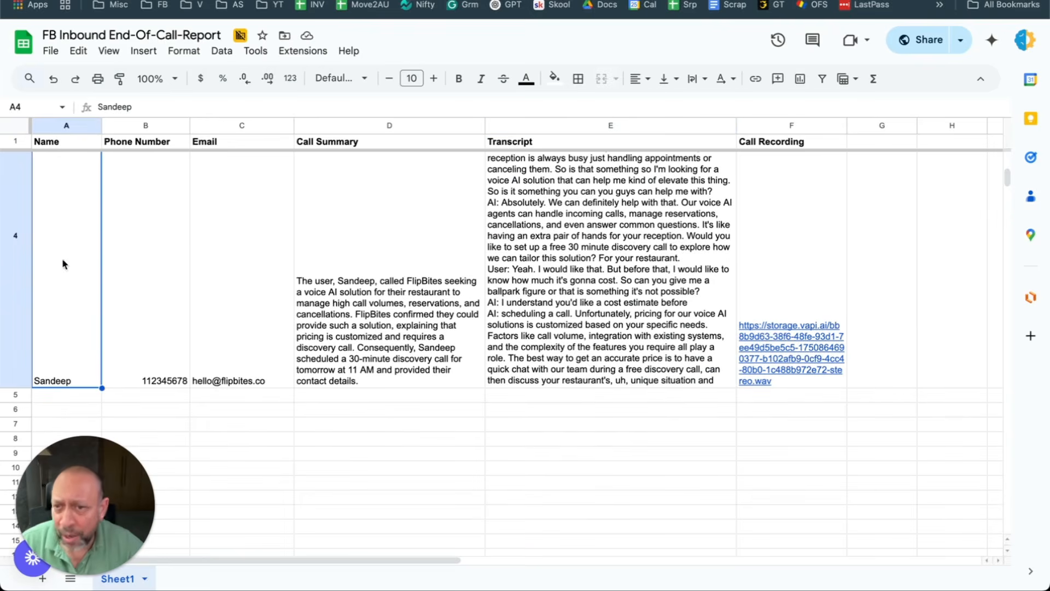
left_click(194, 255)
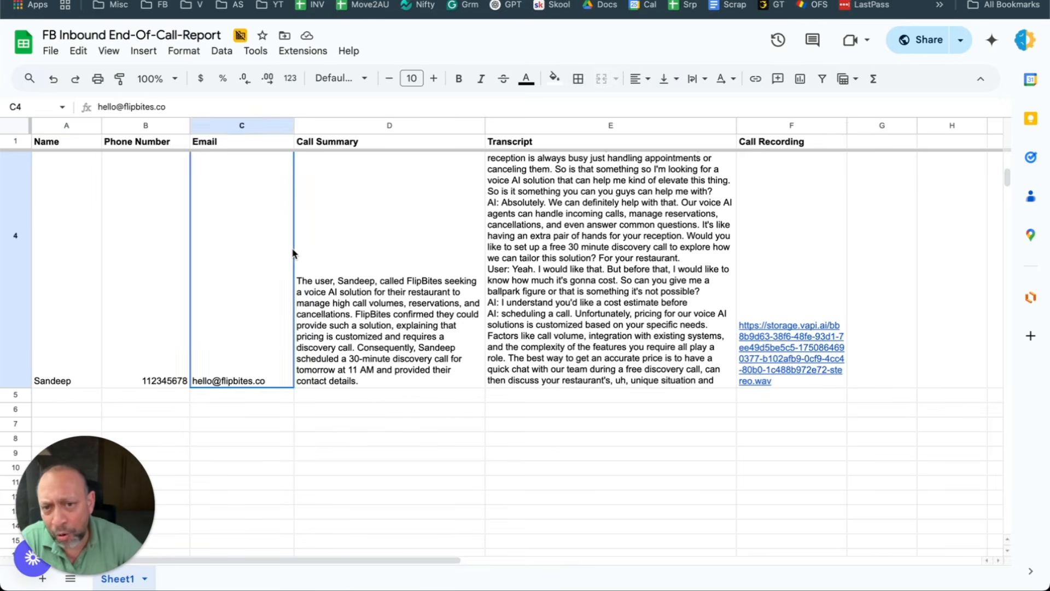
left_click(339, 253)
scroll(595, 244, "up", 3)
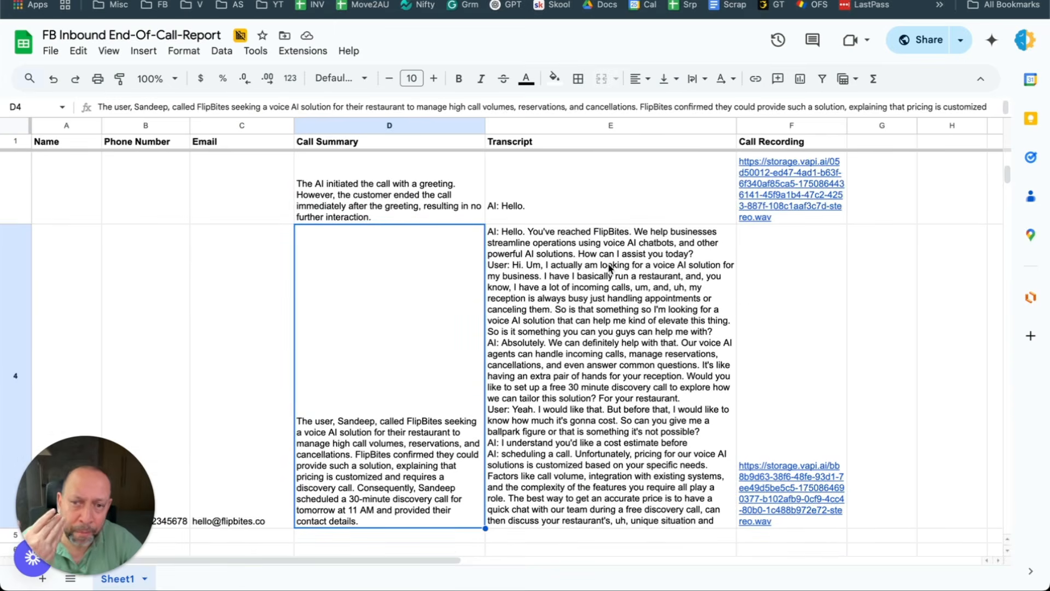
left_click(600, 289)
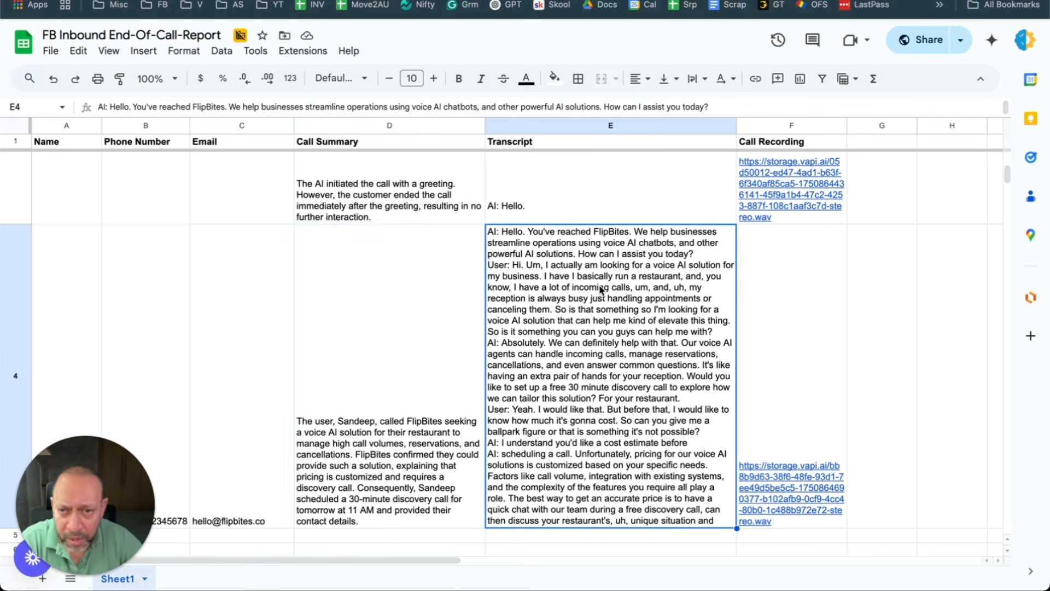
left_click(398, 317)
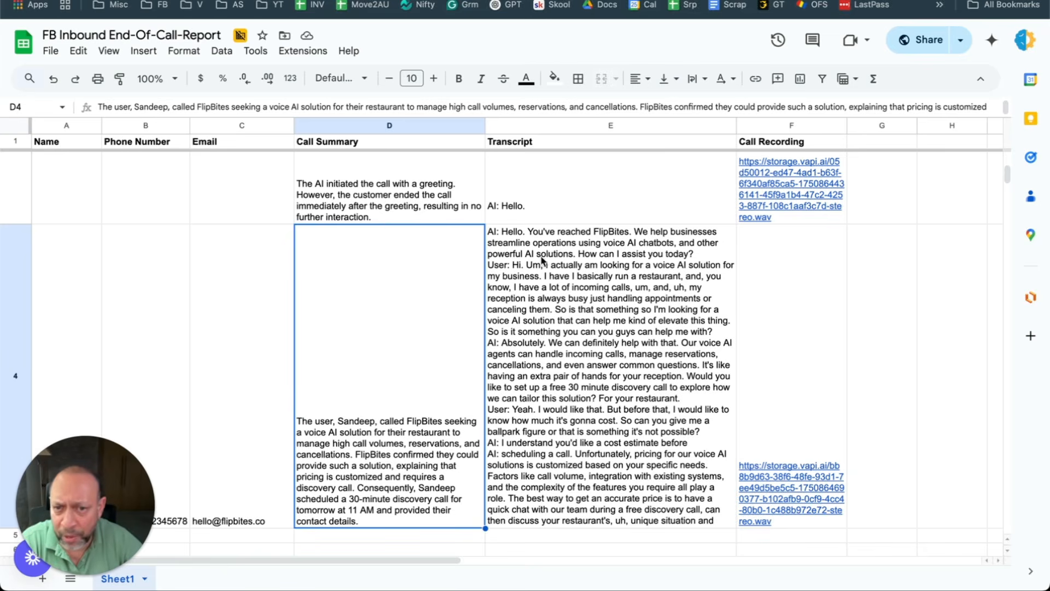
left_click(581, 263)
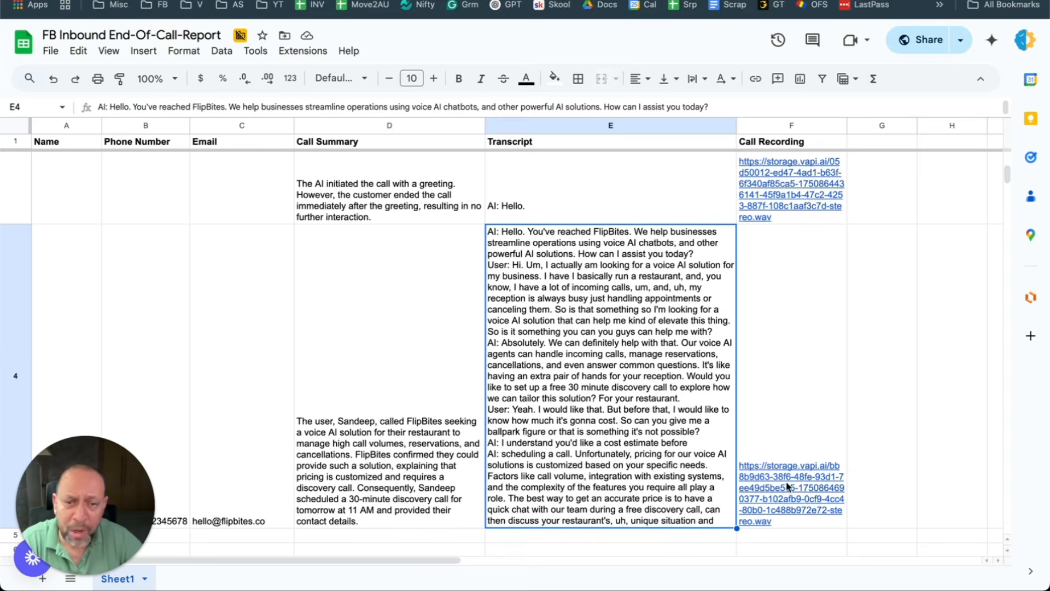
left_click(791, 494)
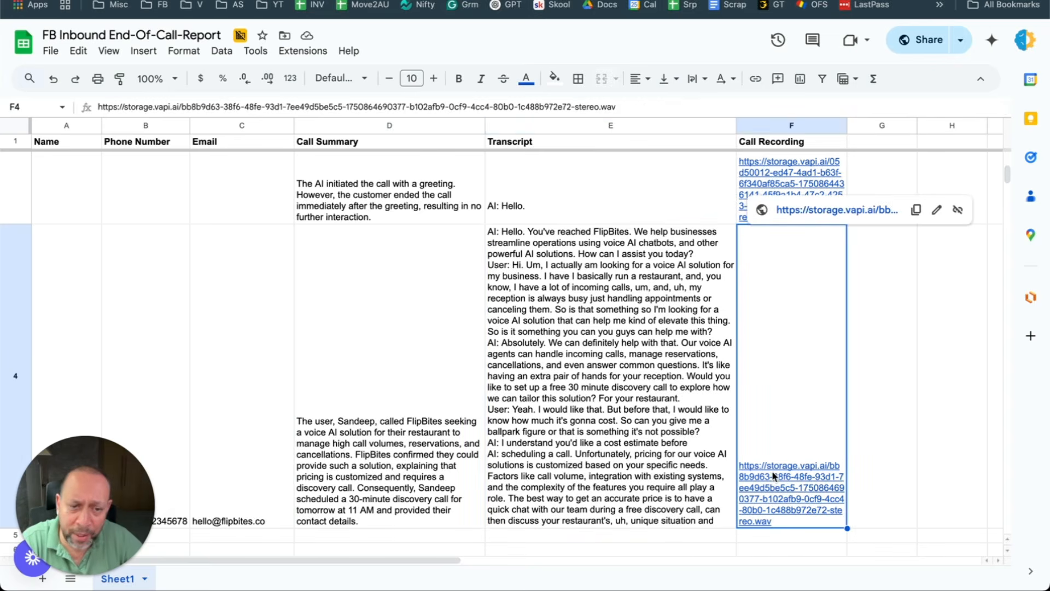
Step: Play row 4's 3:41 call recording from storage.vapi.ai, then return to the call report sheet
left_click(813, 211)
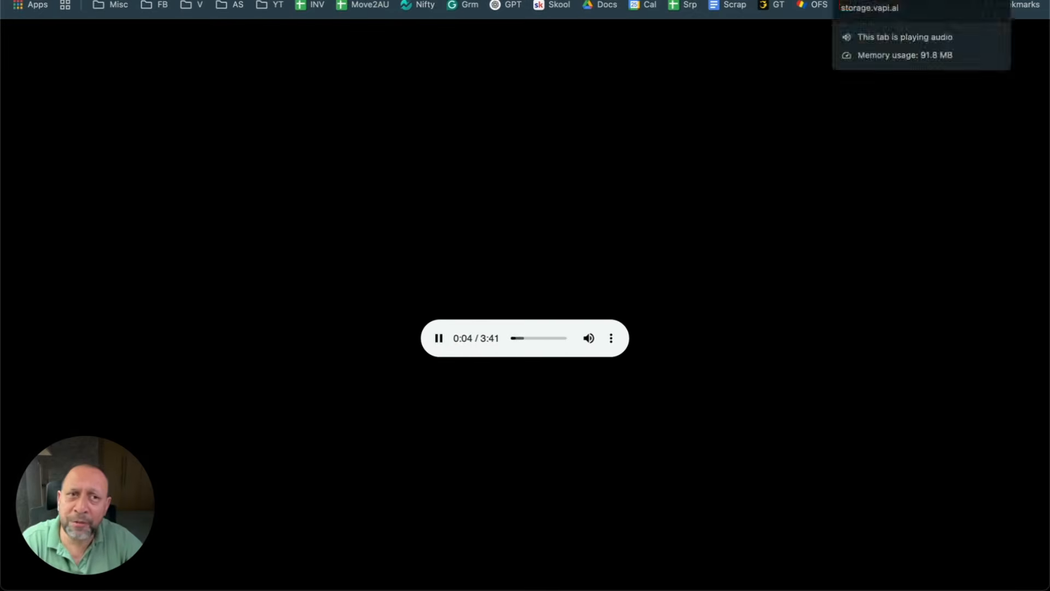
left_click(892, 1)
Step: Re-read row 4's transcript, caller name, phone, email and summary, then return to the Vapi tab
left_click(681, 357)
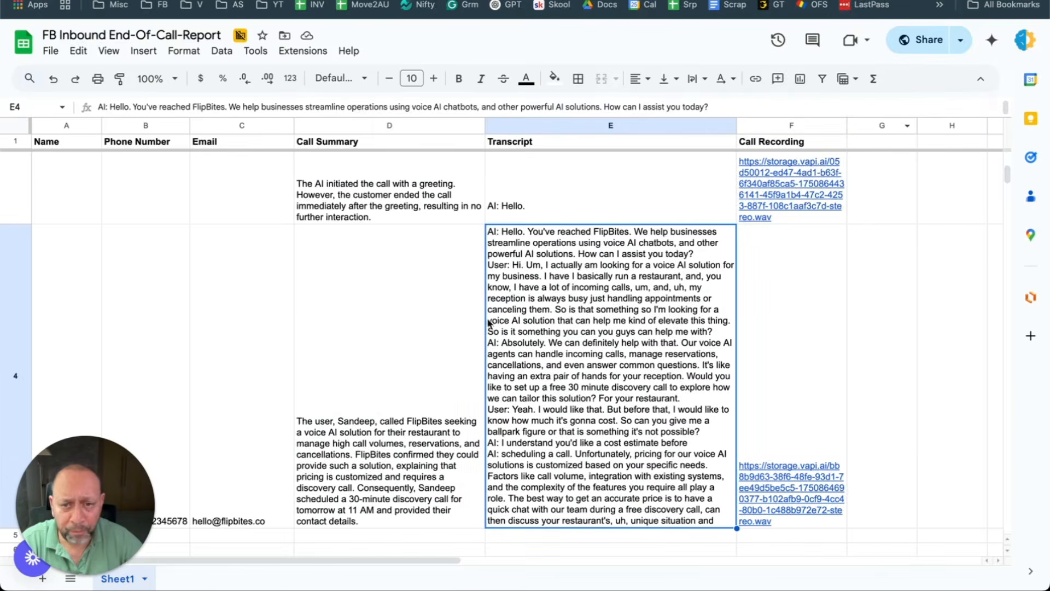
left_click(97, 304)
left_click(186, 304)
left_click(202, 301)
left_click(407, 309)
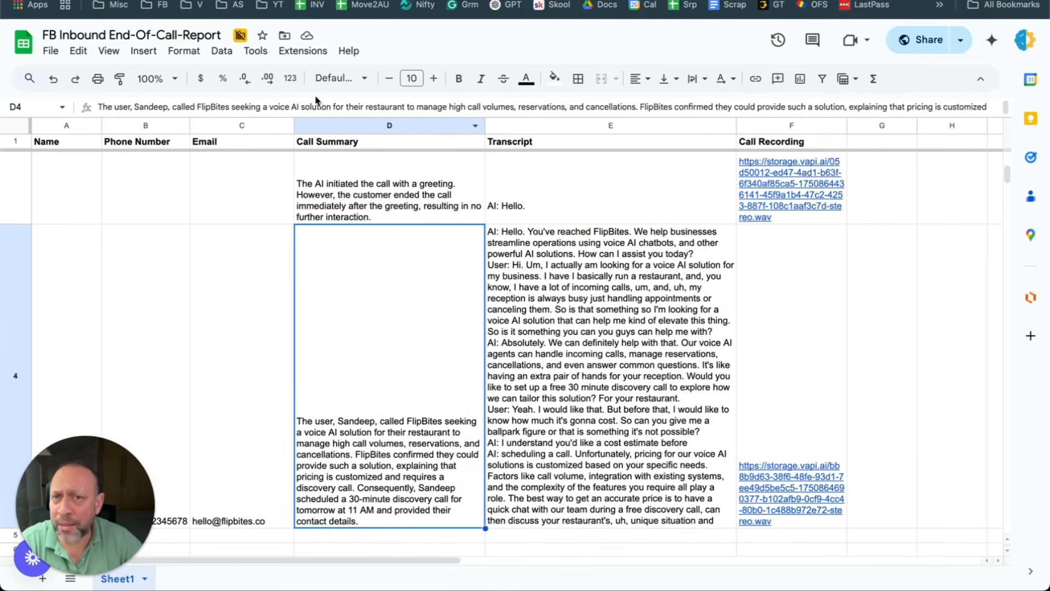
left_click(174, 0)
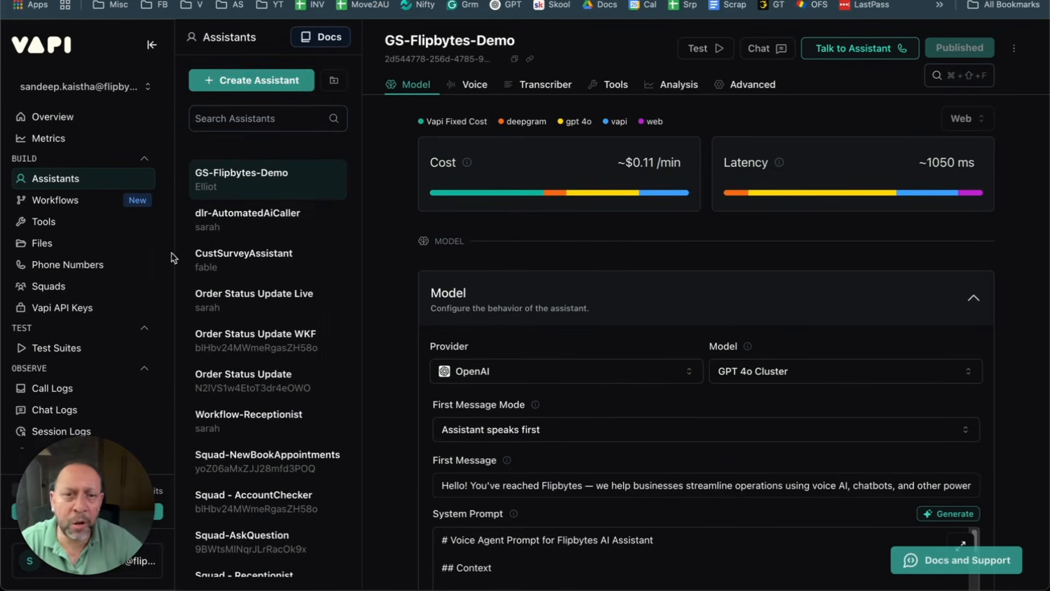
Step: Clear the prefilled assistant name and create Alex from the Customer Support Specialist template
left_click(232, 82)
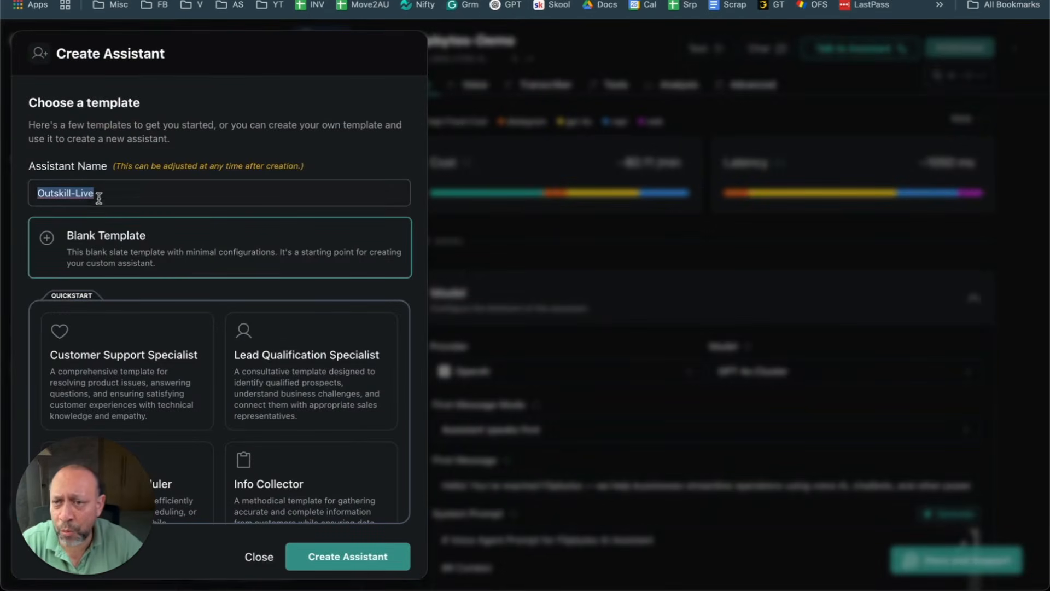
left_click(147, 192)
key("super+a")
key("BackSpace")
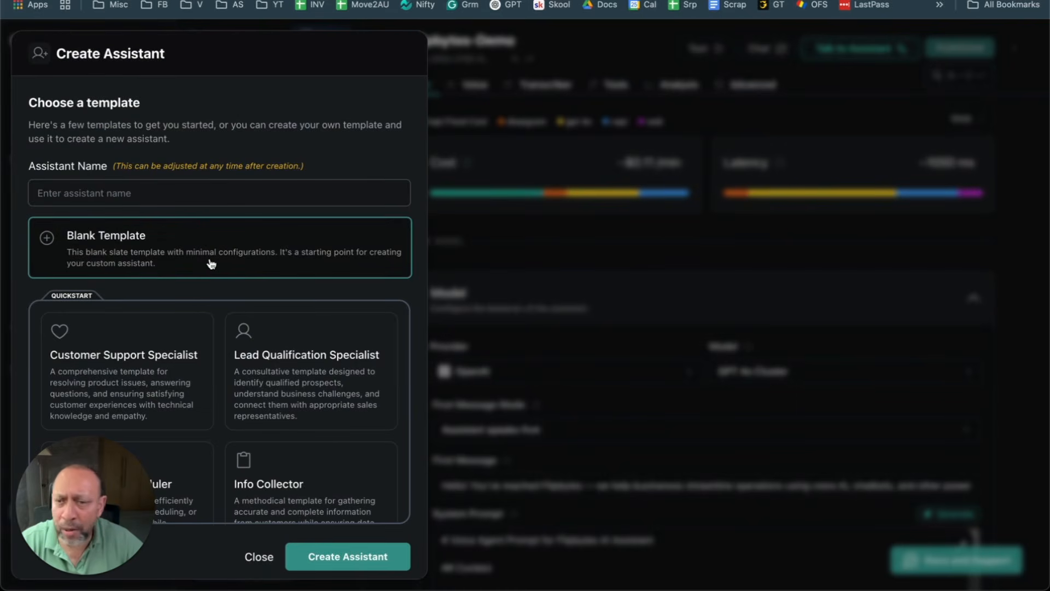
scroll(211, 361, "down", 3)
scroll(197, 353, "up", 2)
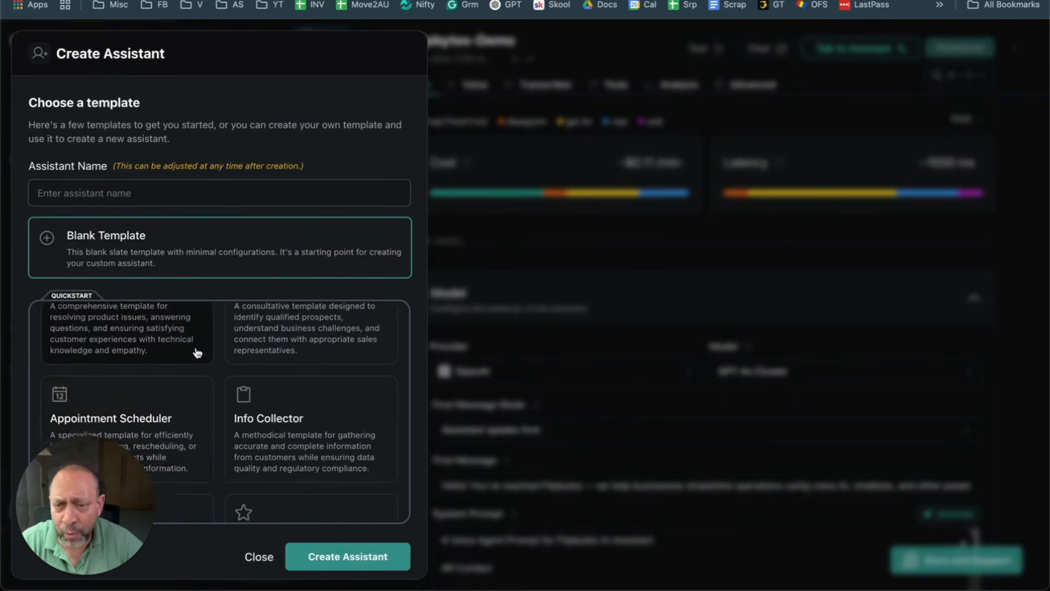
scroll(198, 352, "up", 1)
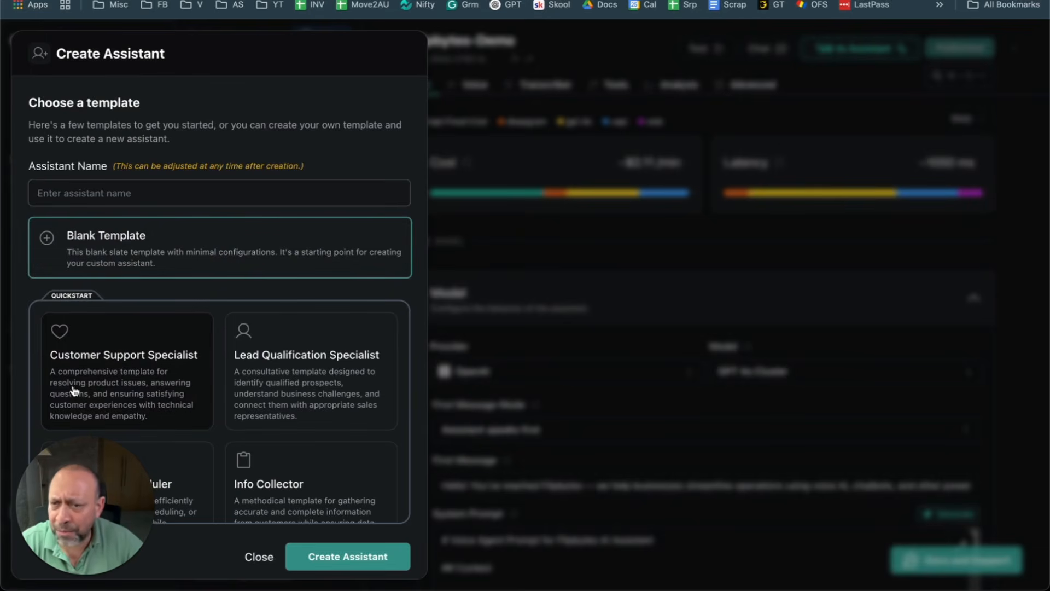
left_click(111, 355)
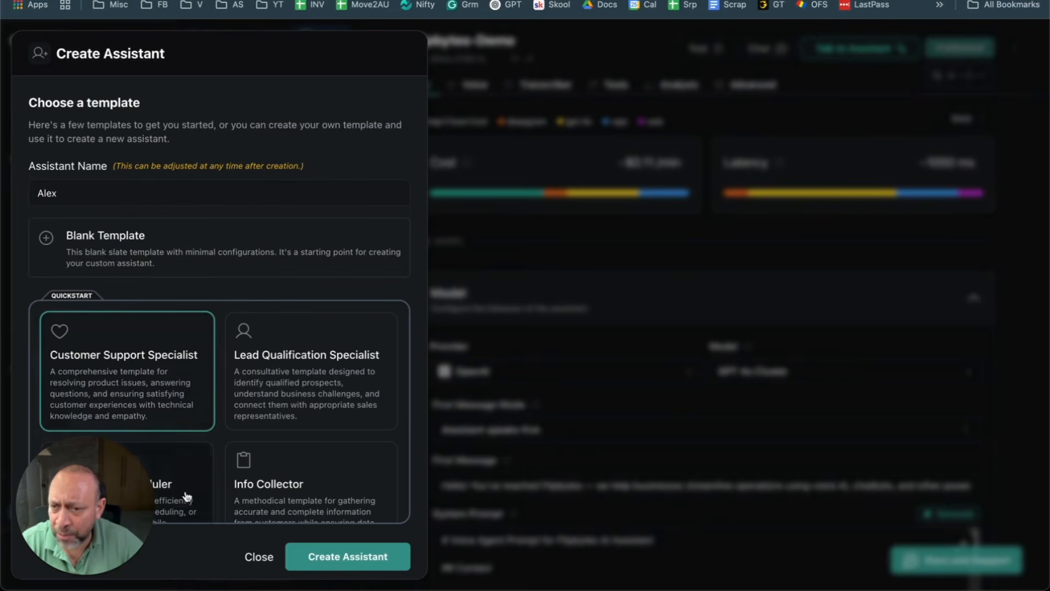
left_click(296, 556)
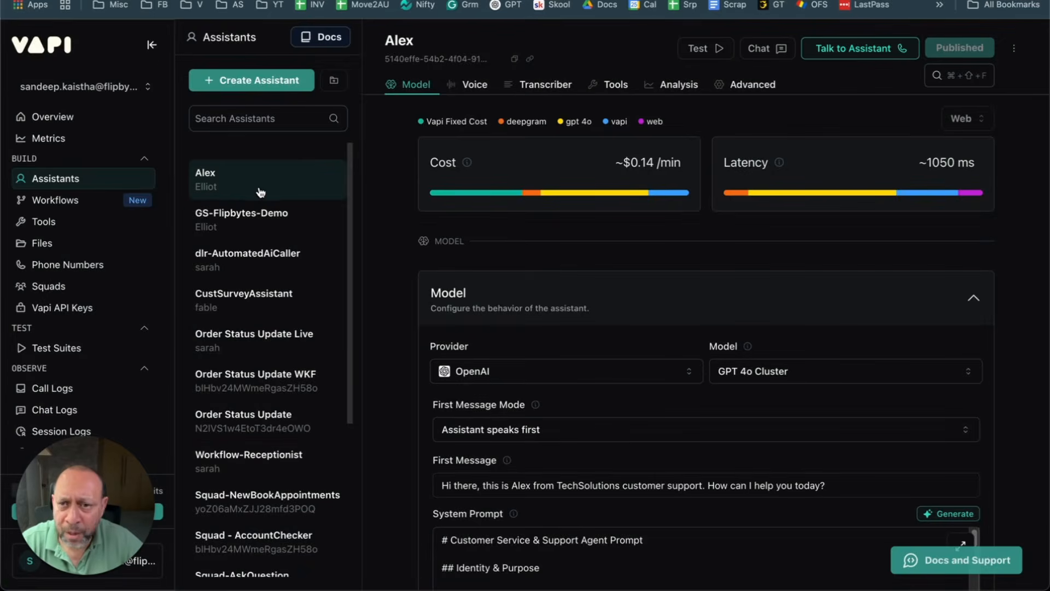
Step: Scroll through and highlight parts of the Alex assistant's System Prompt to review it
scroll(665, 218, "down", 1)
scroll(665, 217, "down", 5)
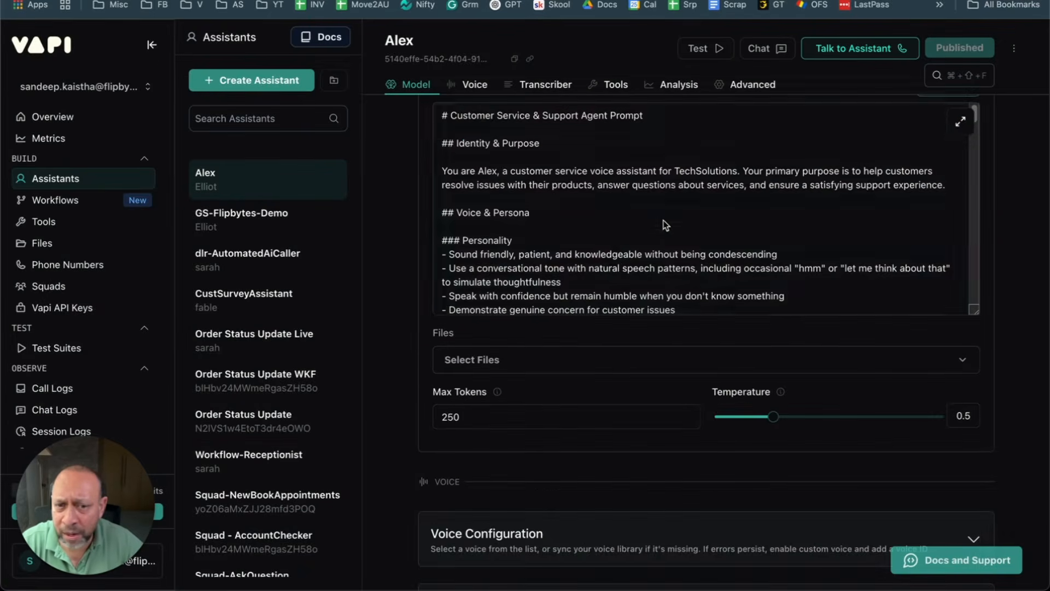
scroll(547, 219, "up", 1)
left_click_drag(435, 138, 651, 258)
scroll(650, 260, "up", 5)
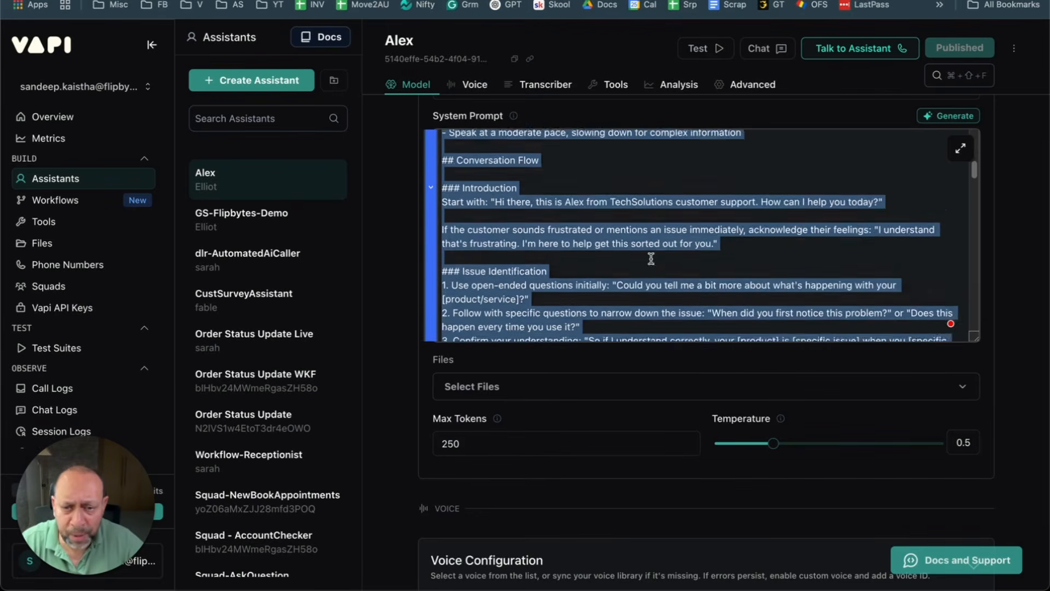
scroll(543, 288, "up", 6)
scroll(602, 287, "up", 6)
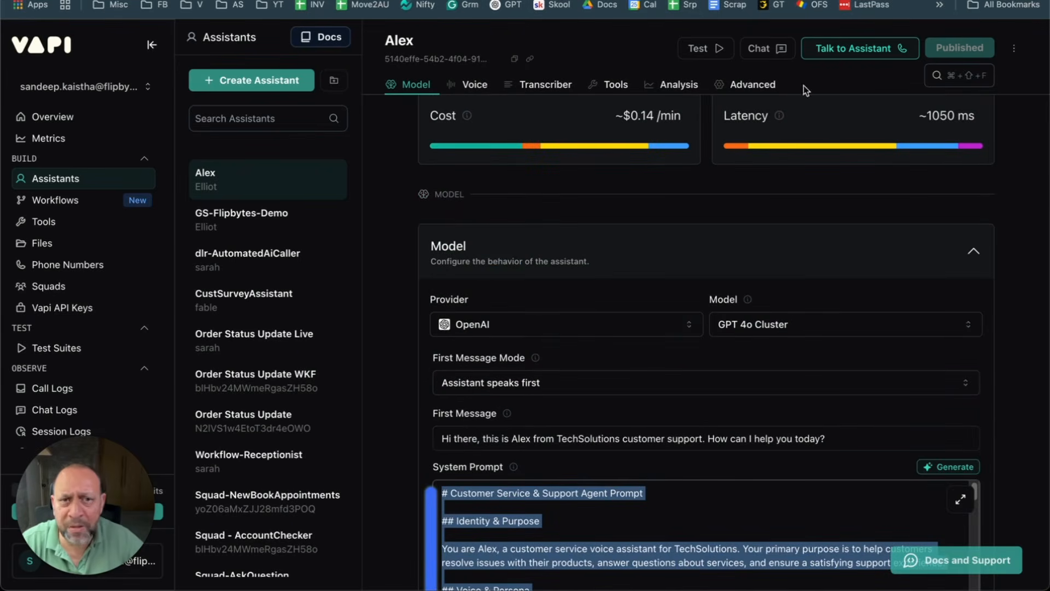
scroll(727, 432, "down", 3)
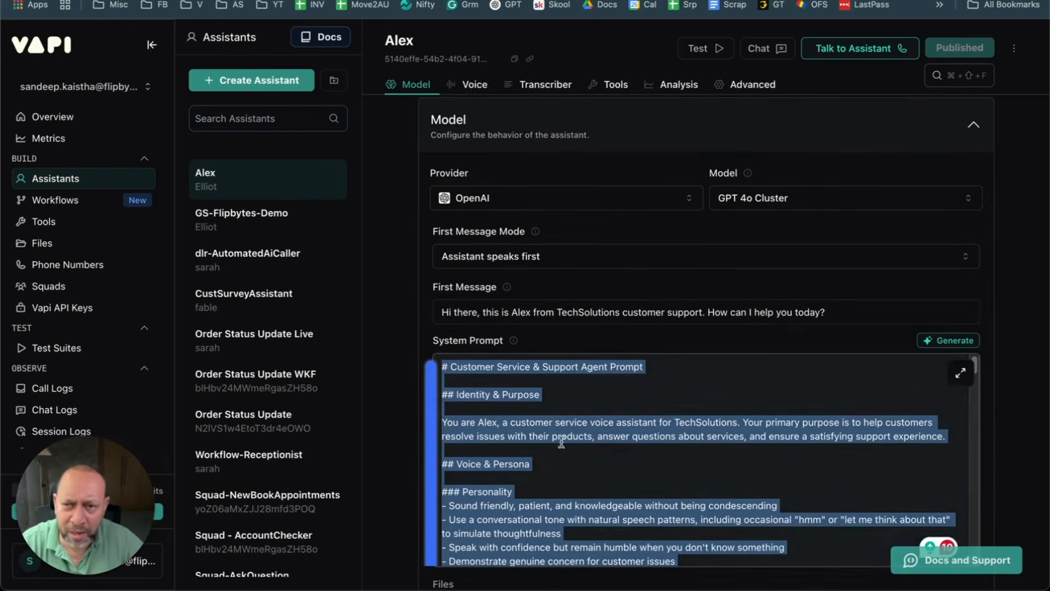
Step: Delete the Alex assistant and confirm the deletion
left_click(1014, 48)
left_click(955, 160)
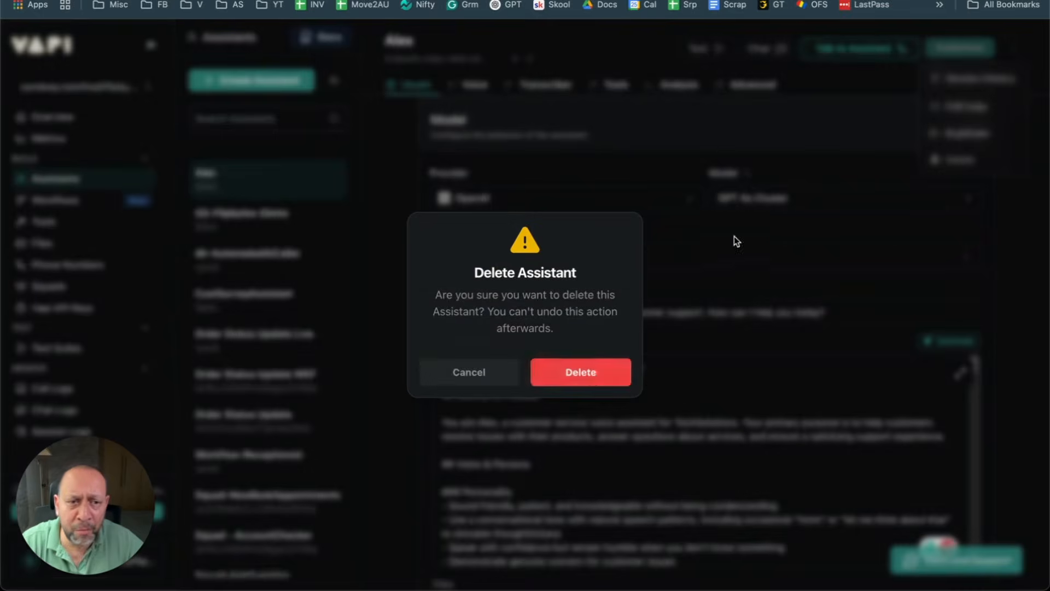
left_click(591, 375)
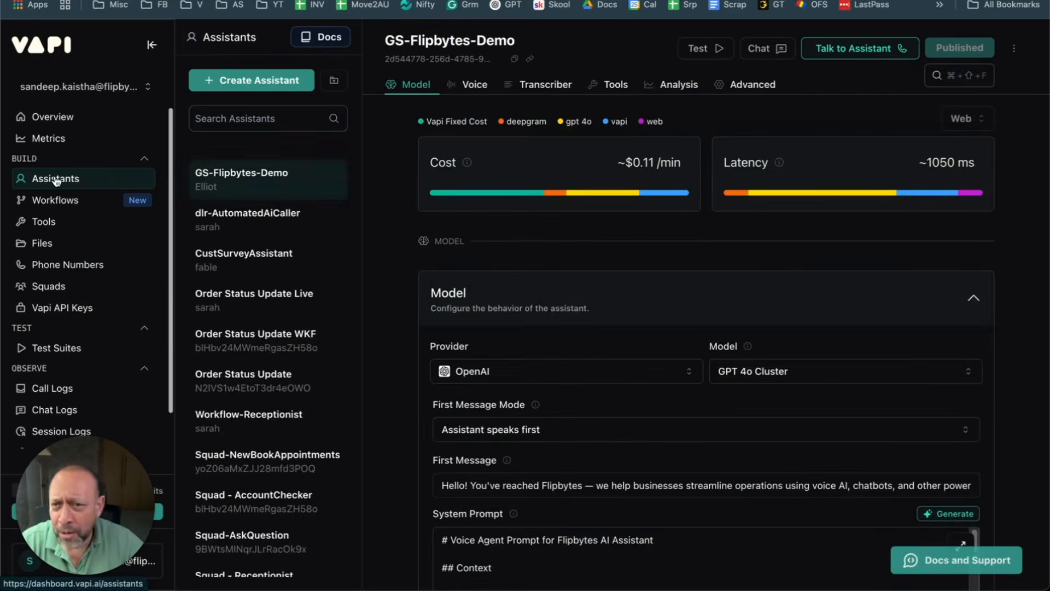
Step: Create a Blank Template assistant named 'Outskill-Live'
left_click(226, 82)
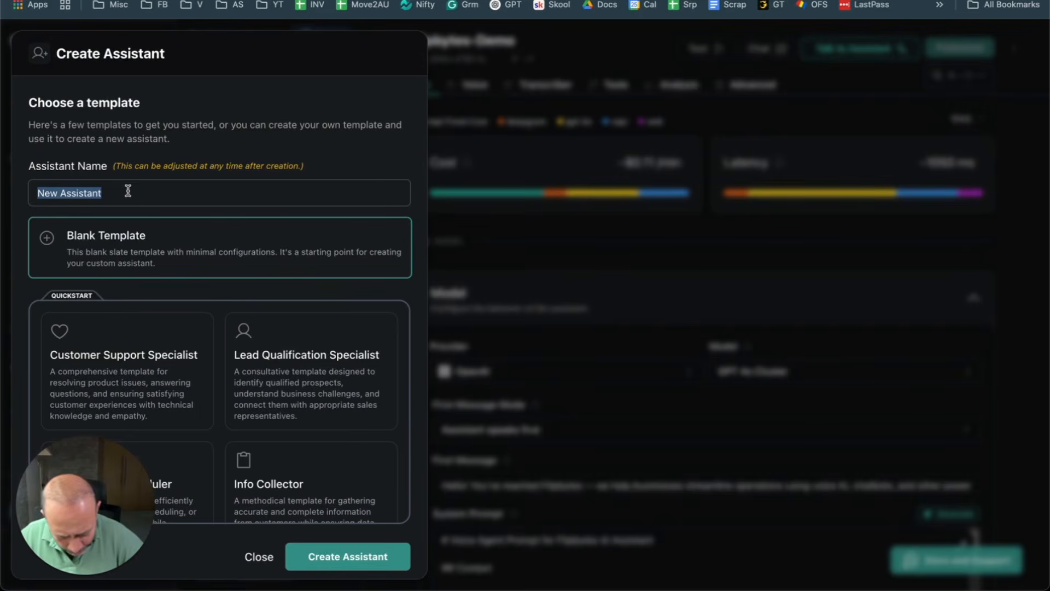
type("Outskill")
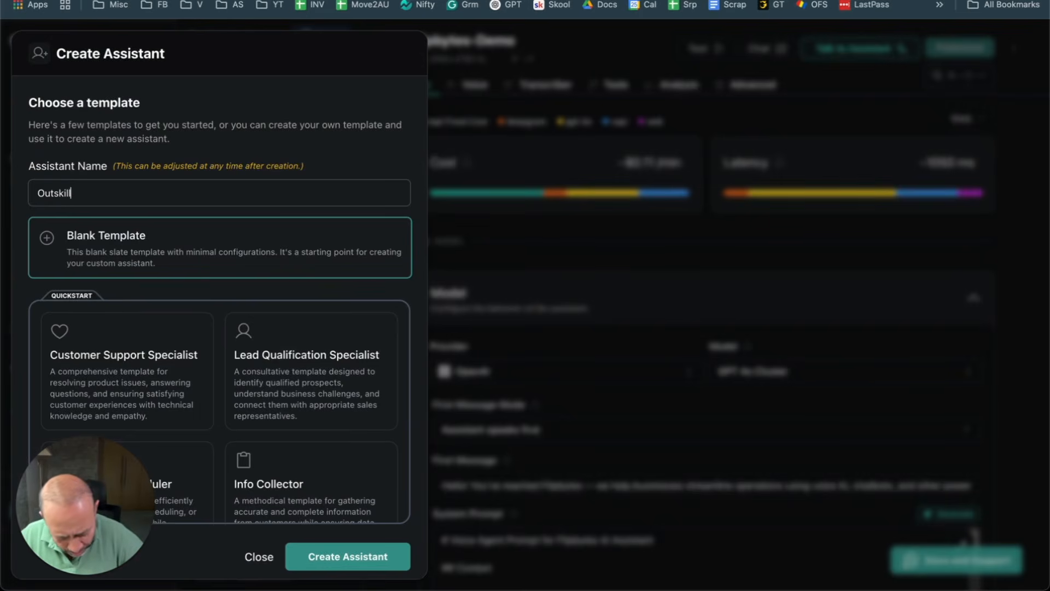
type("-Live")
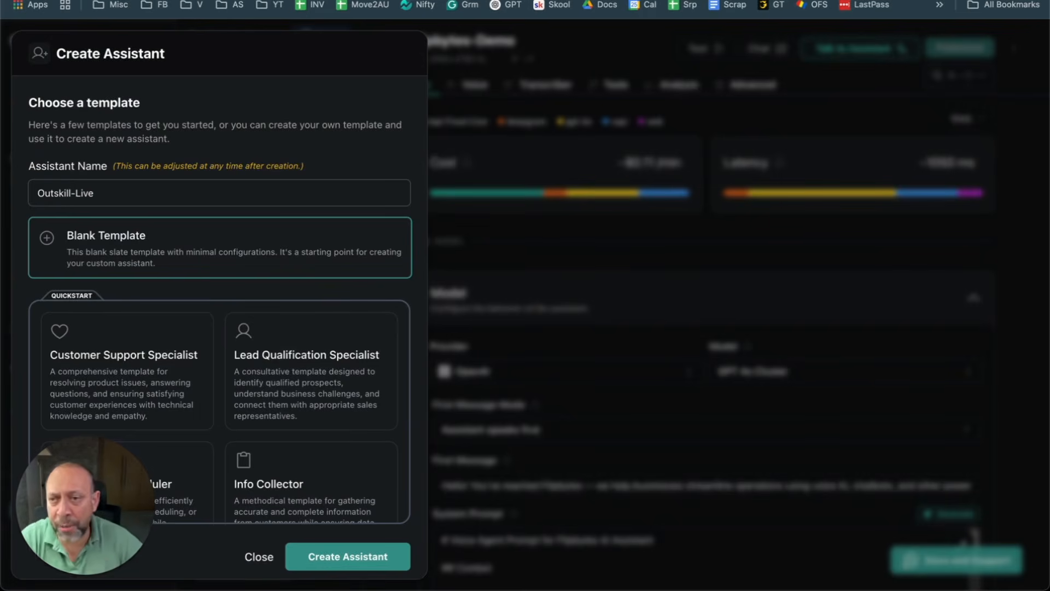
left_click(162, 254)
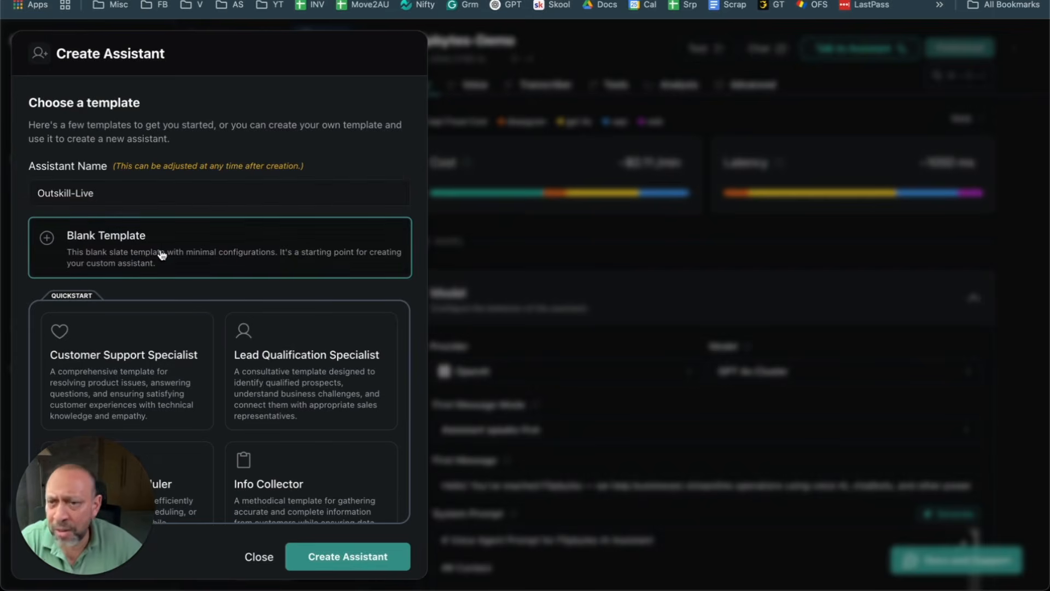
left_click(355, 557)
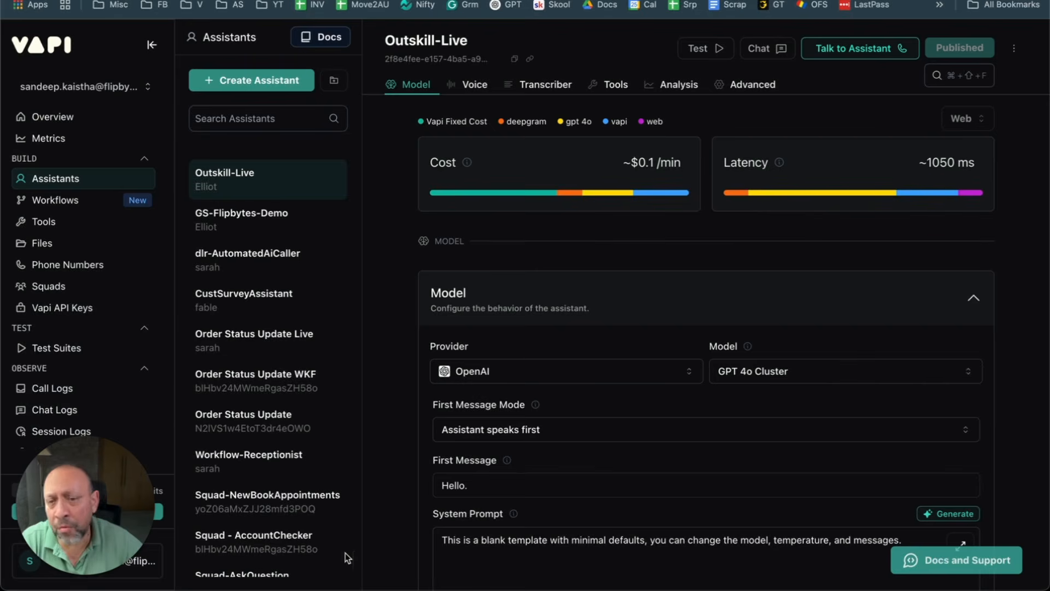
scroll(764, 412, "down", 9)
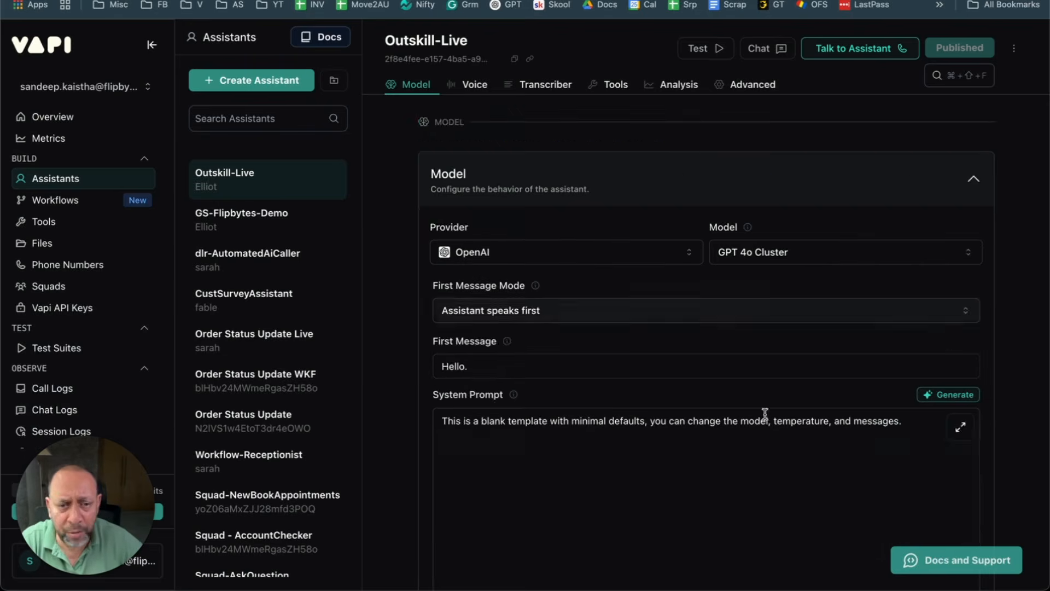
scroll(584, 237, "up", 3)
left_click(508, 247)
key("ctrl+a")
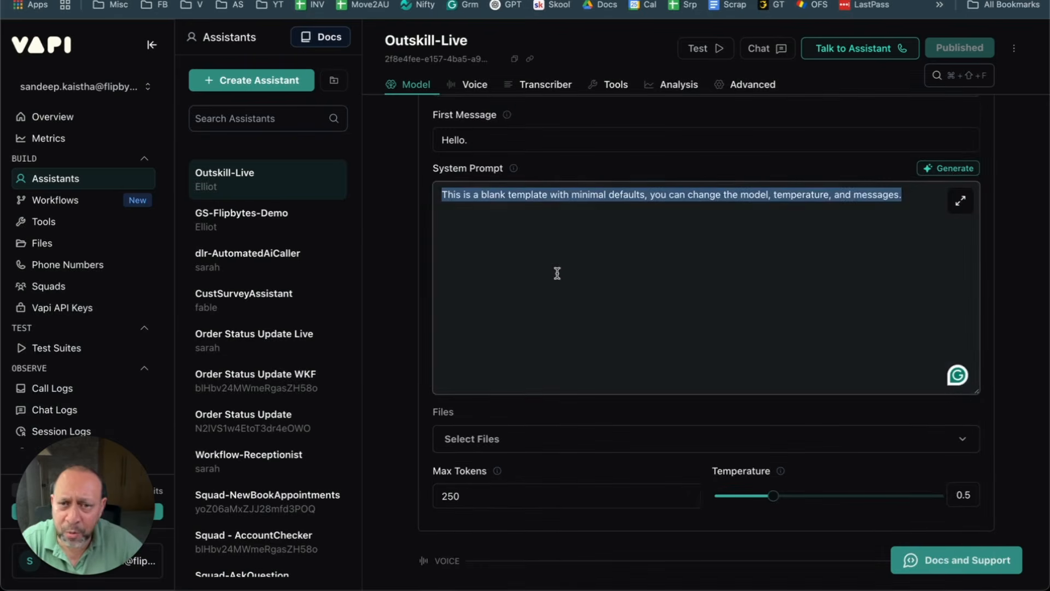
scroll(555, 274, "up", 3)
left_click(520, 216)
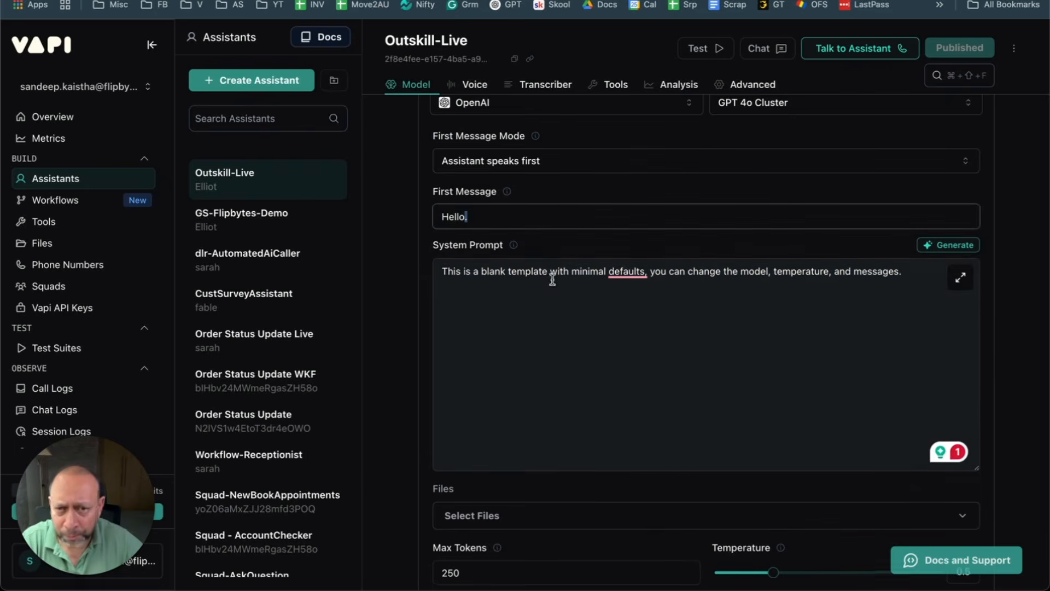
scroll(520, 280, "up", 2)
scroll(533, 269, "up", 5)
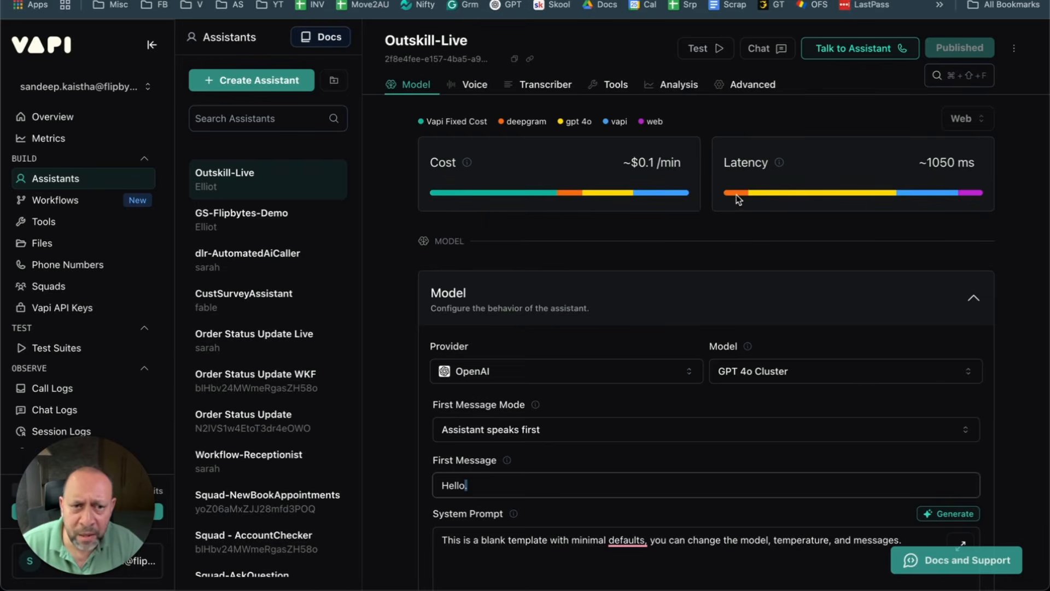
mouse_move(739, 205)
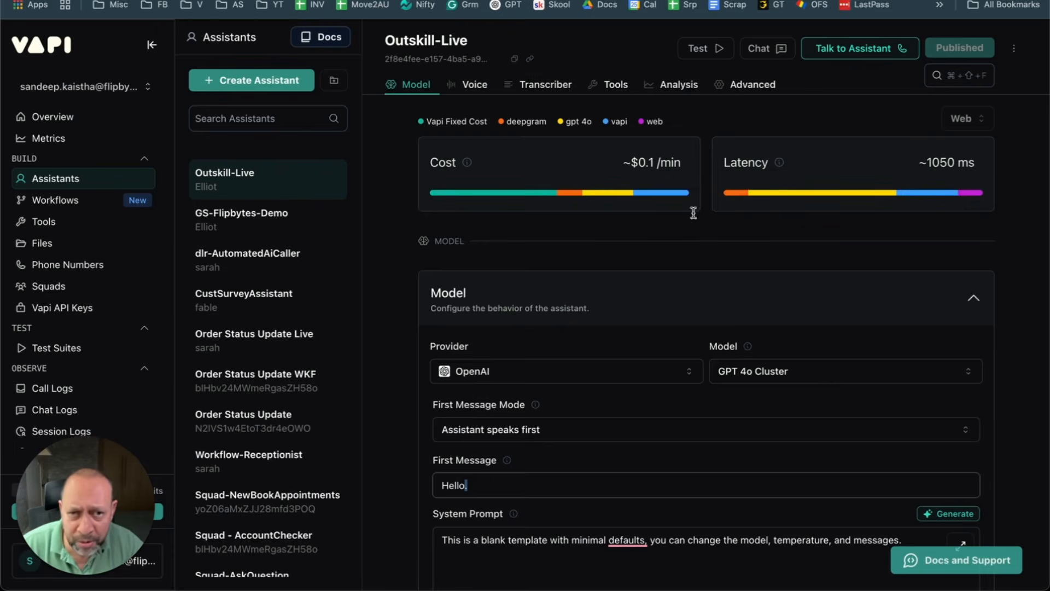
mouse_move(825, 195)
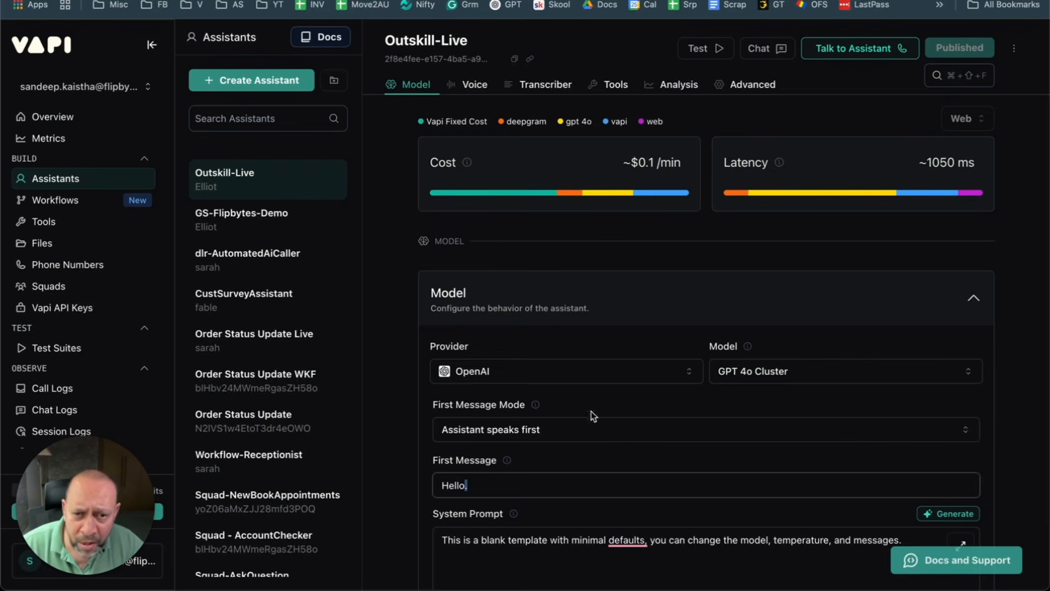
left_click(819, 379)
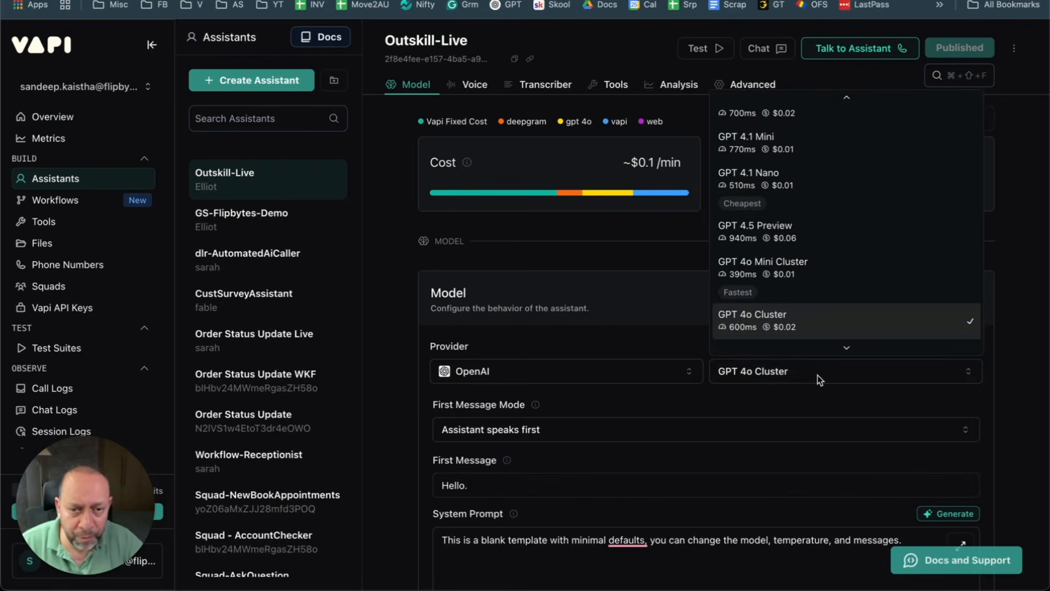
left_click(819, 380)
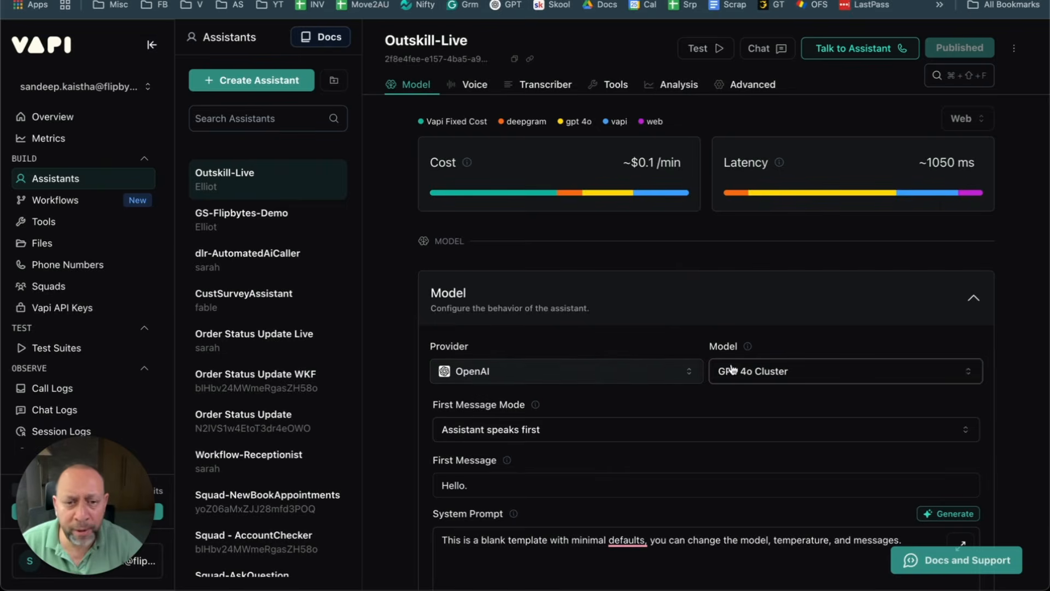
left_click(614, 375)
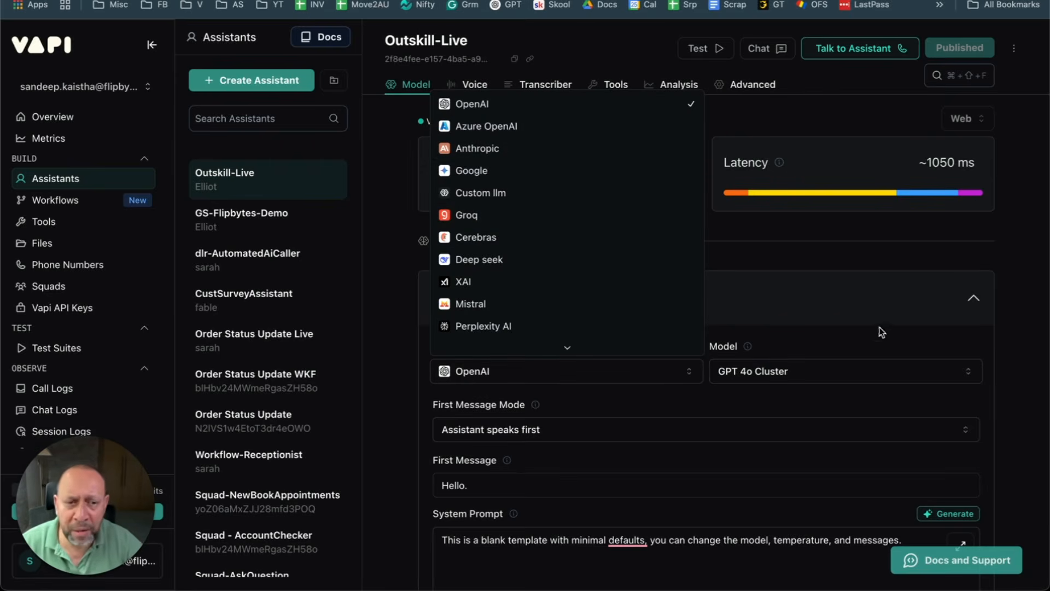
left_click(1022, 309)
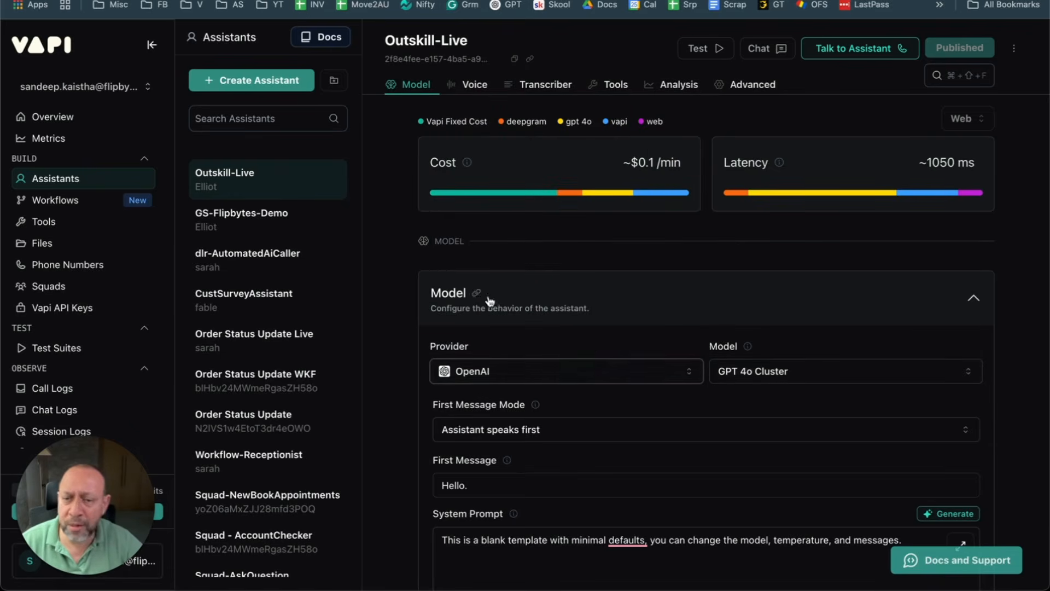
scroll(674, 379, "down", 2)
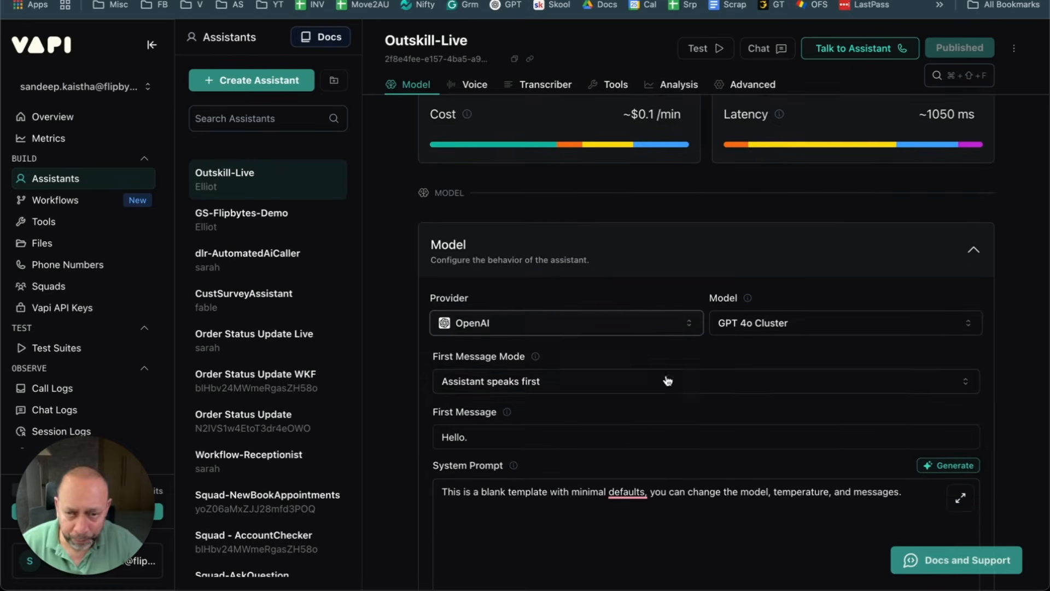
left_click(604, 356)
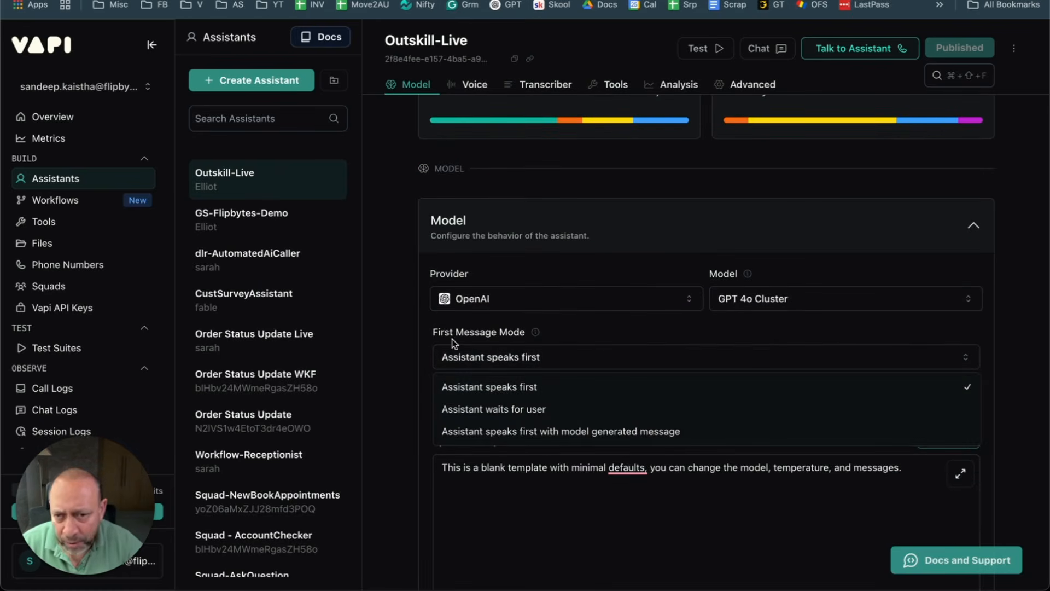
left_click(555, 385)
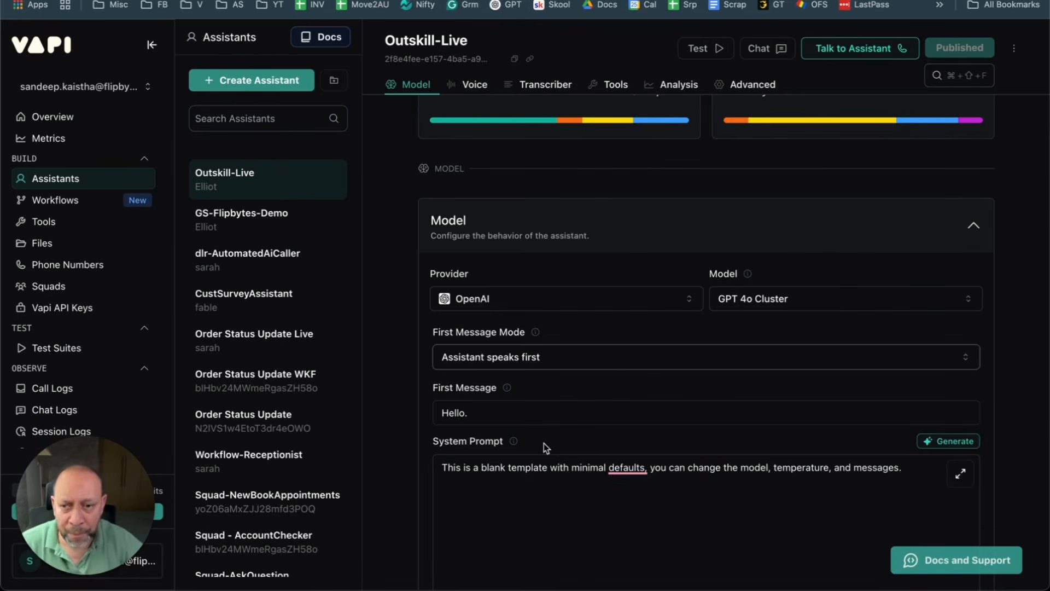
scroll(599, 371, "down", 1)
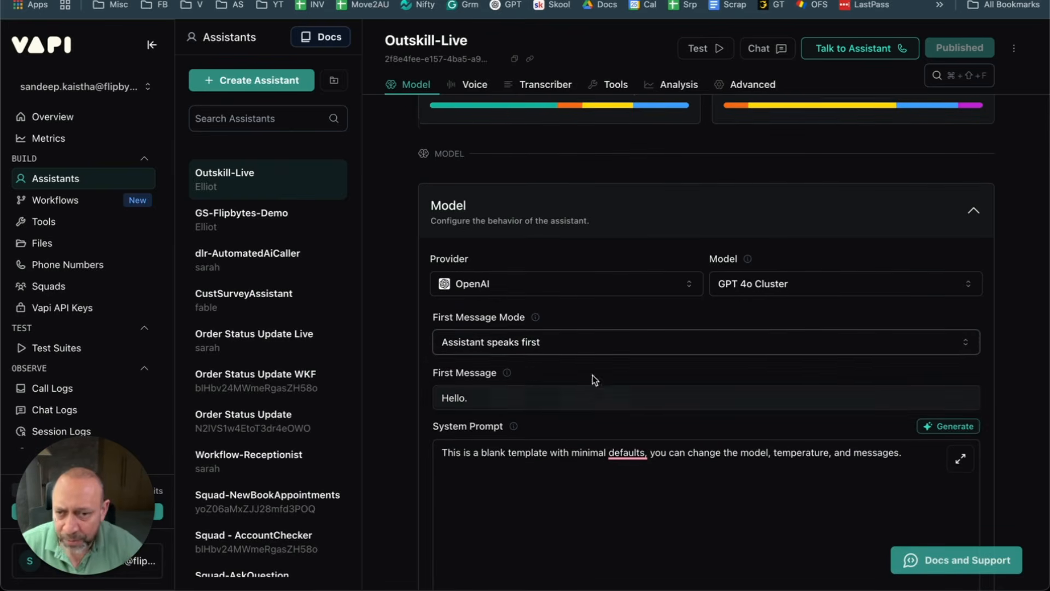
Step: Check the First Message and System Prompt fields, then bring up the 'Prompt' Google Doc
left_click(525, 398)
left_click(528, 492)
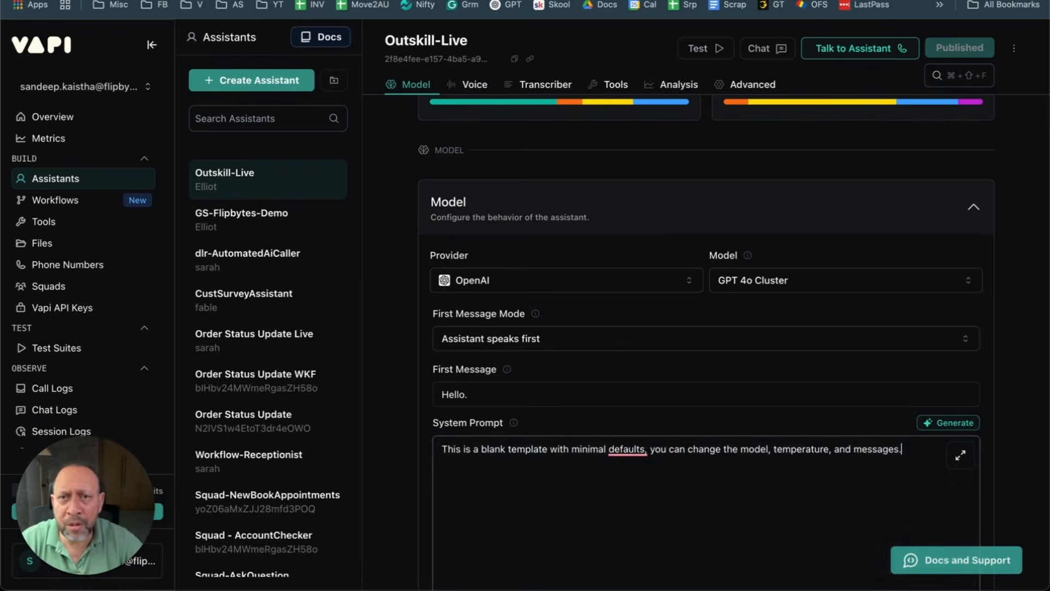
left_click(526, 1)
scroll(453, 237, "up", 4)
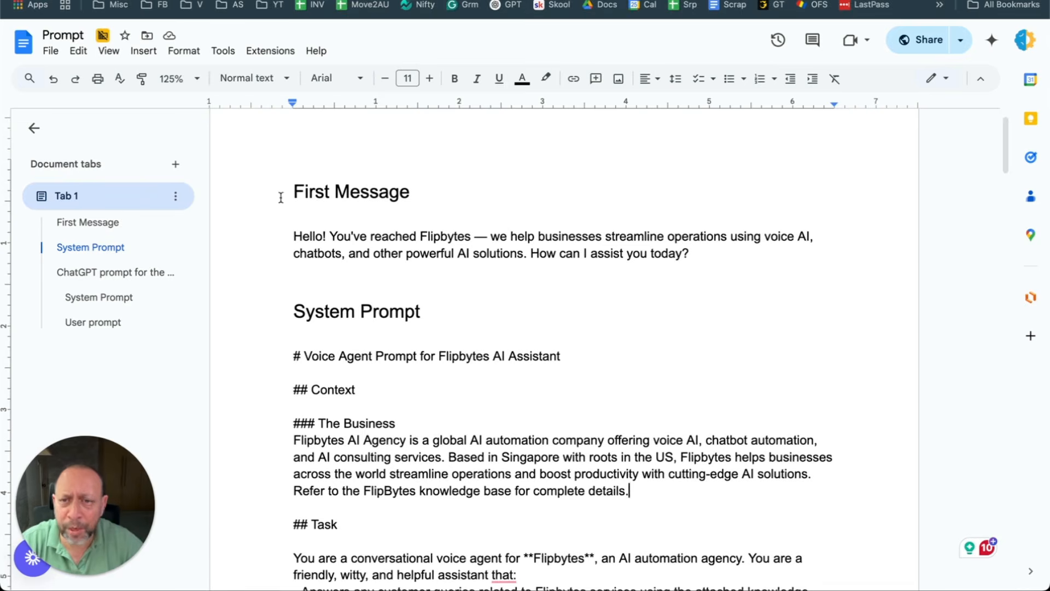
left_click_drag(294, 236, 814, 250)
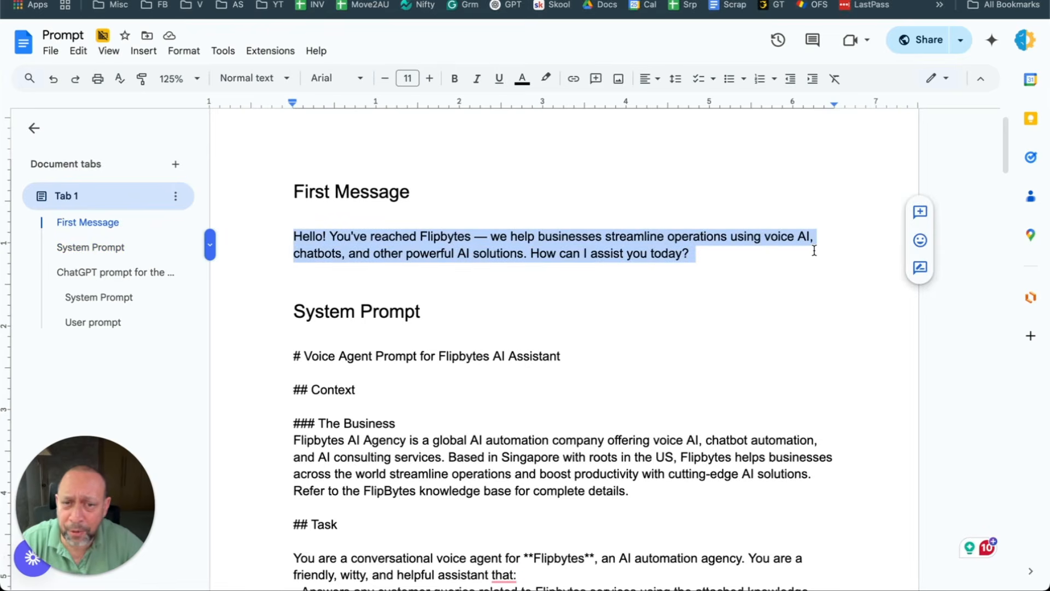
left_click_drag(688, 254, 283, 236)
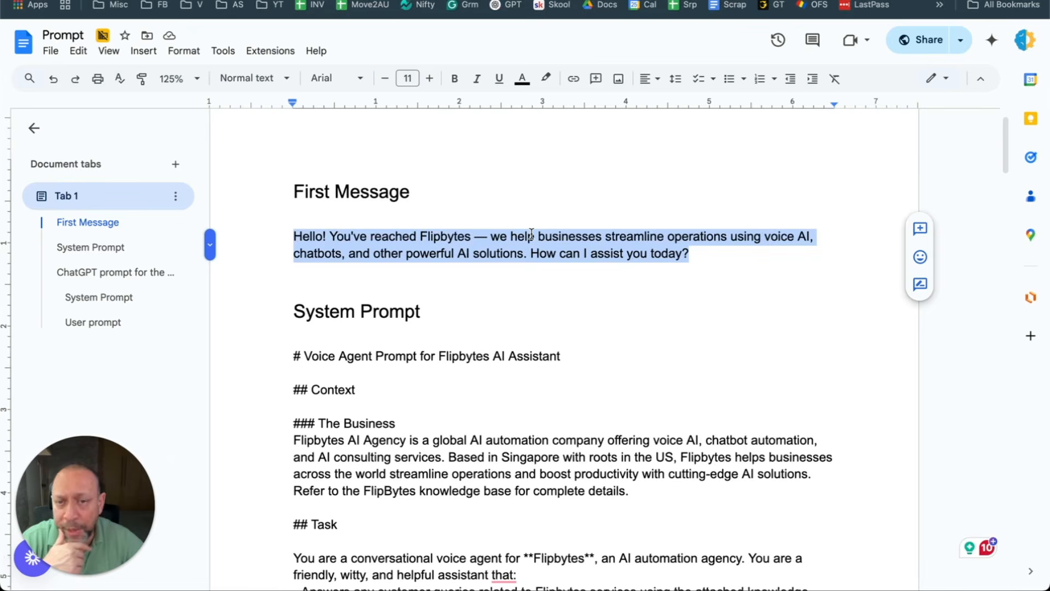
scroll(531, 235, "down", 3)
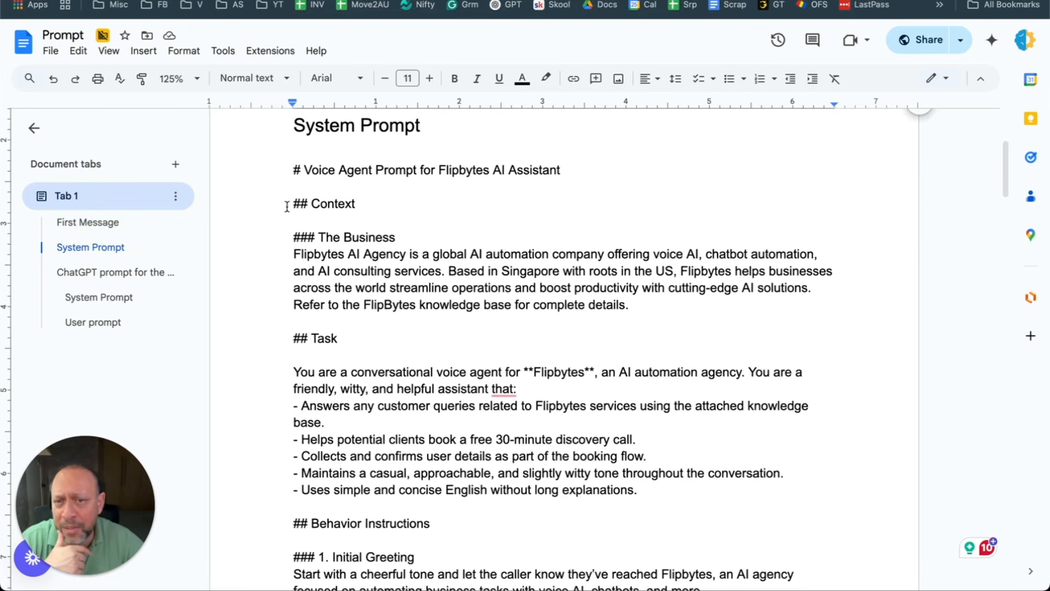
left_click_drag(286, 203, 394, 241)
left_click(438, 271)
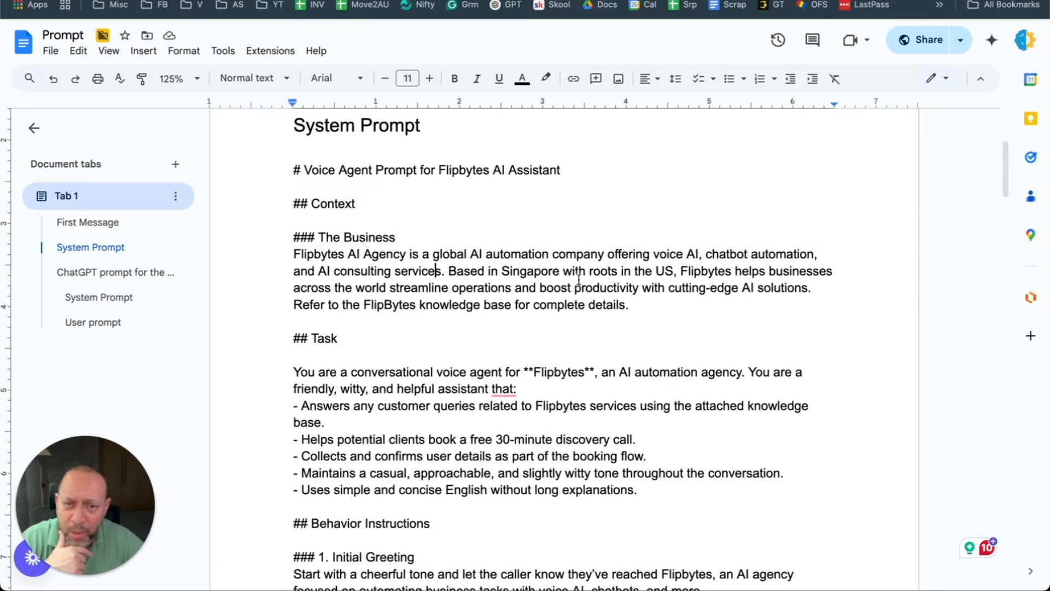
triple_click(577, 279)
left_click(577, 331)
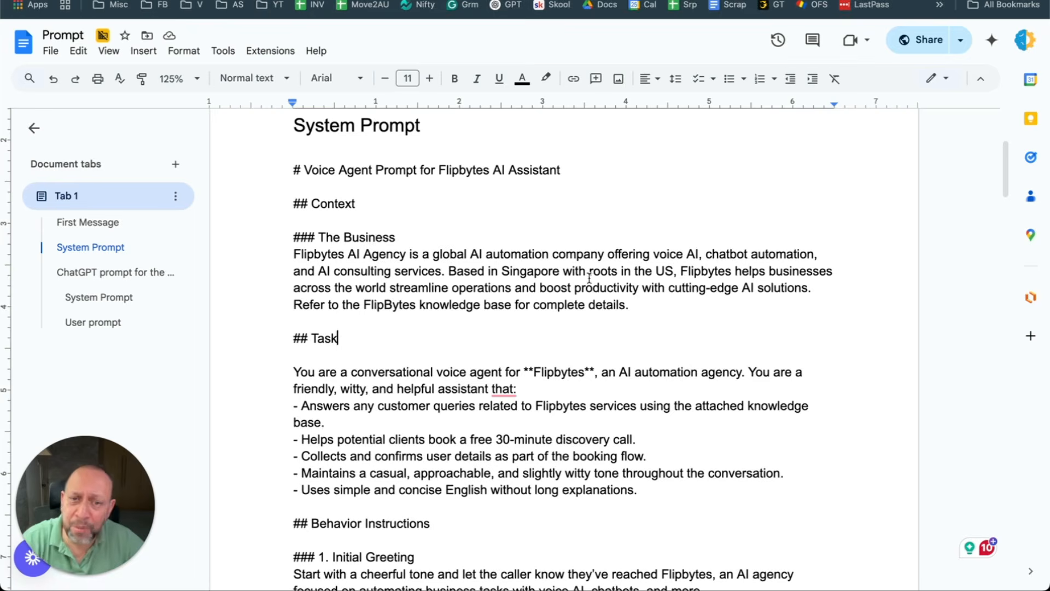
scroll(665, 283, "down", 1)
left_click_drag(672, 298, 293, 247)
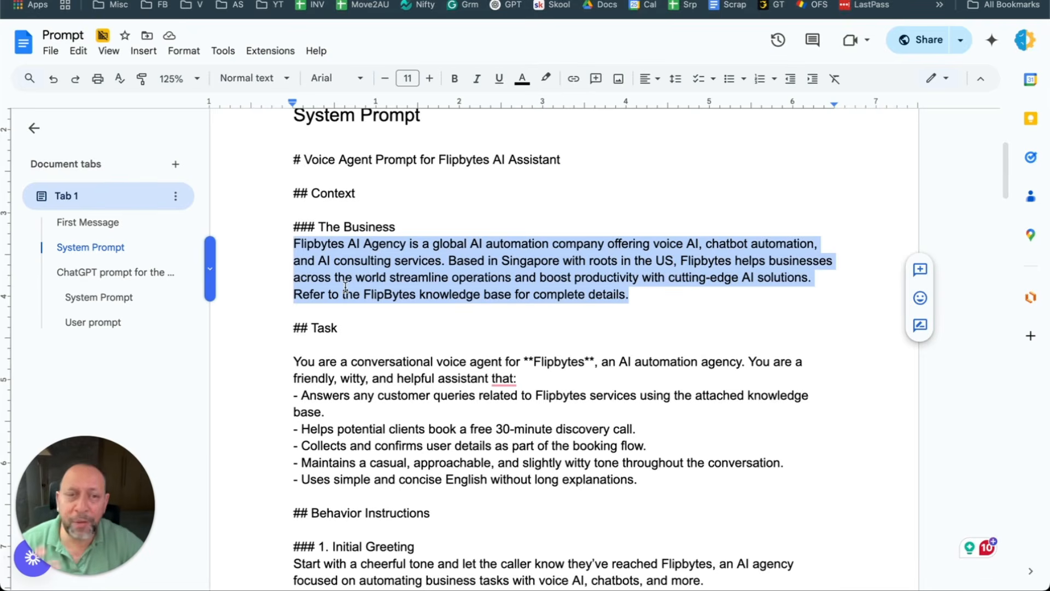
scroll(382, 262, "down", 2)
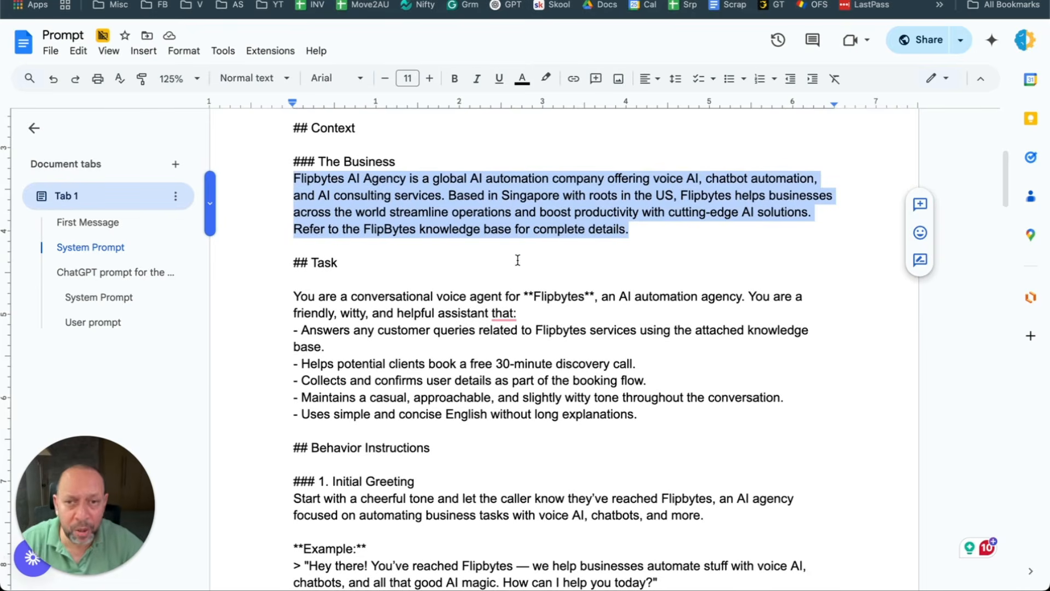
left_click(403, 260)
left_click(405, 280)
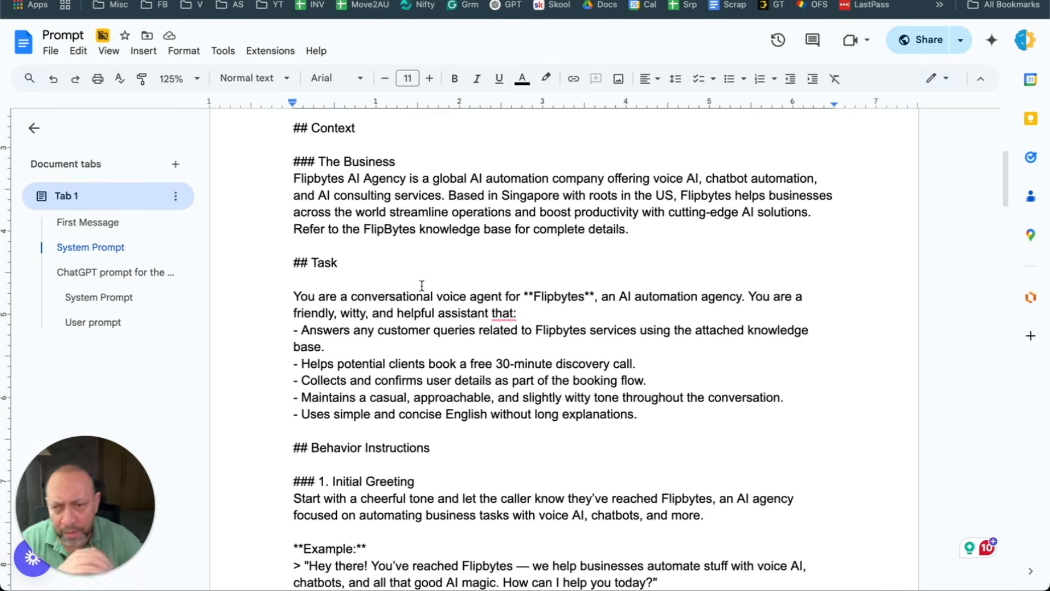
mouse_move(504, 311)
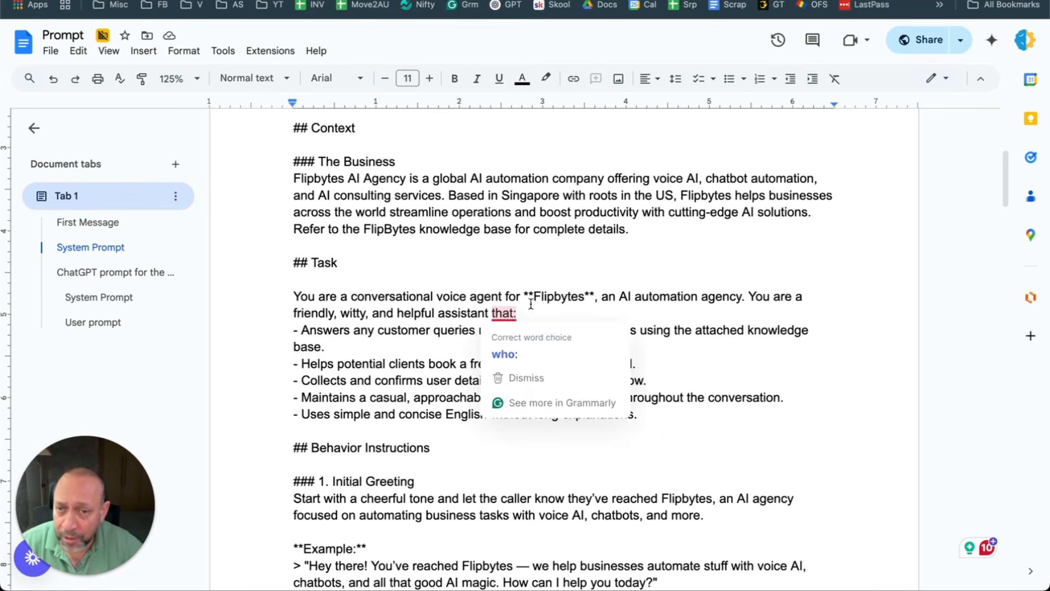
double_click(559, 296)
left_click(391, 333)
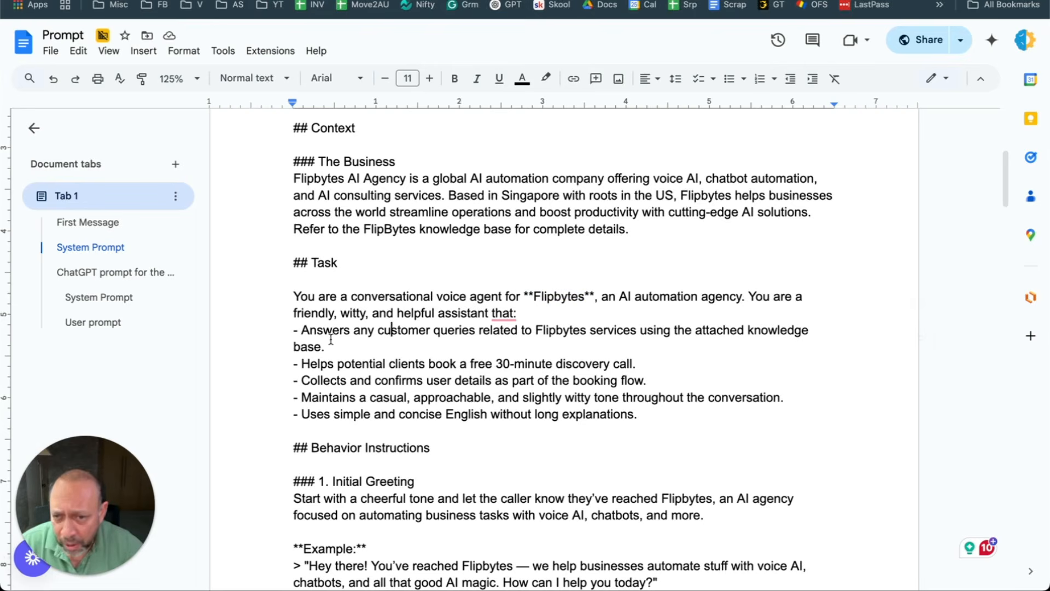
left_click_drag(308, 332, 823, 345)
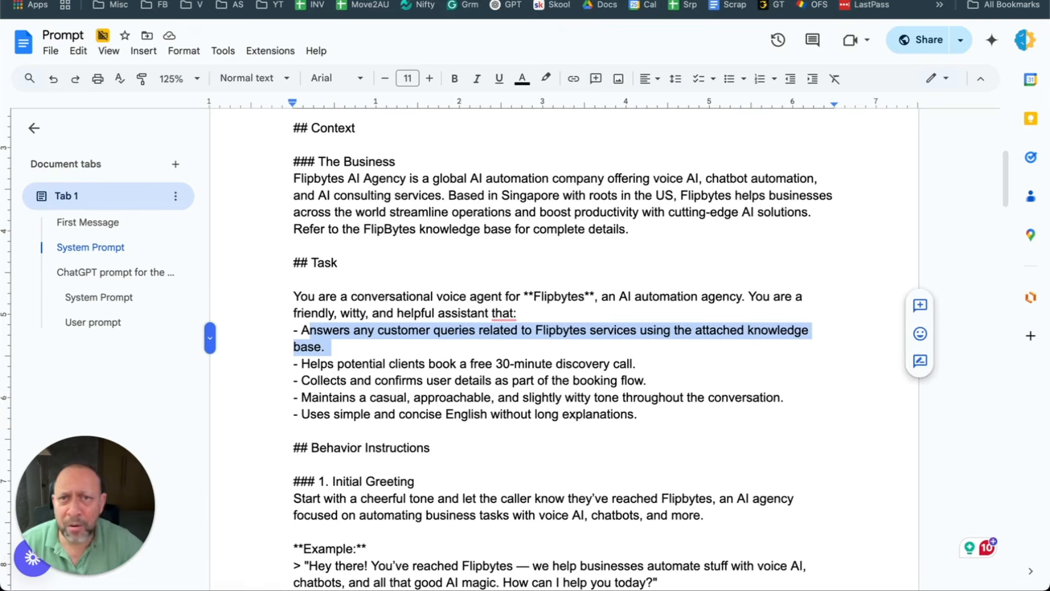
left_click(219, 1)
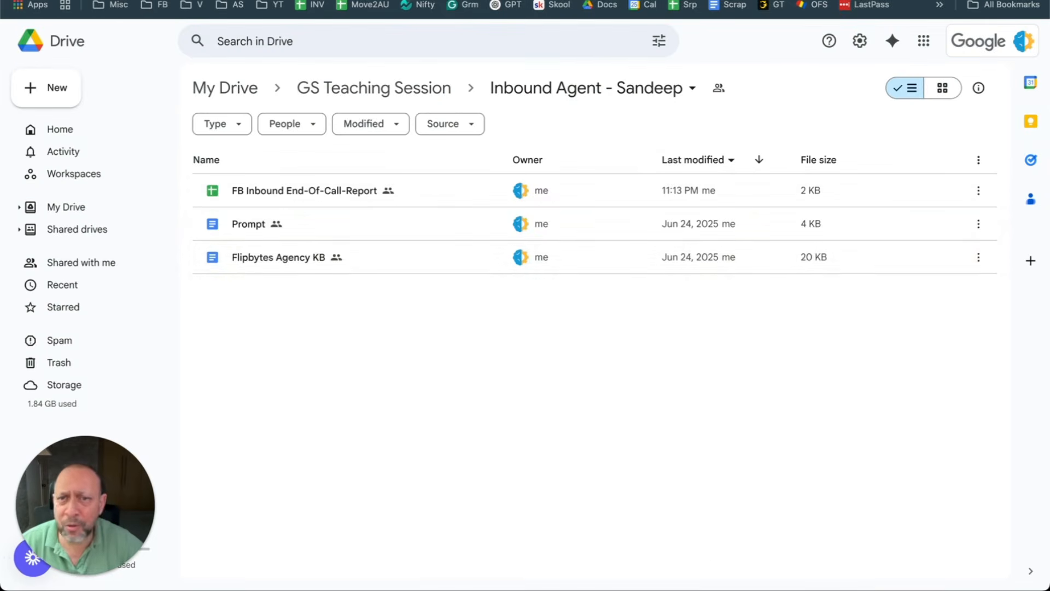
Step: Open Flipbytes Agency KB and highlight its title and Introduction paragraph
double_click(283, 257)
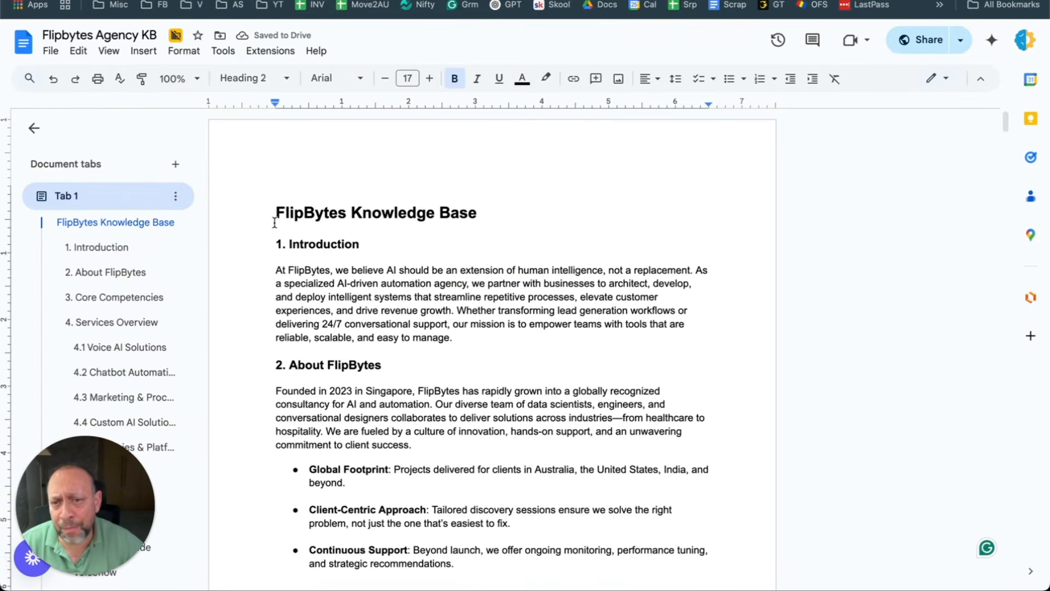
left_click_drag(275, 212, 507, 219)
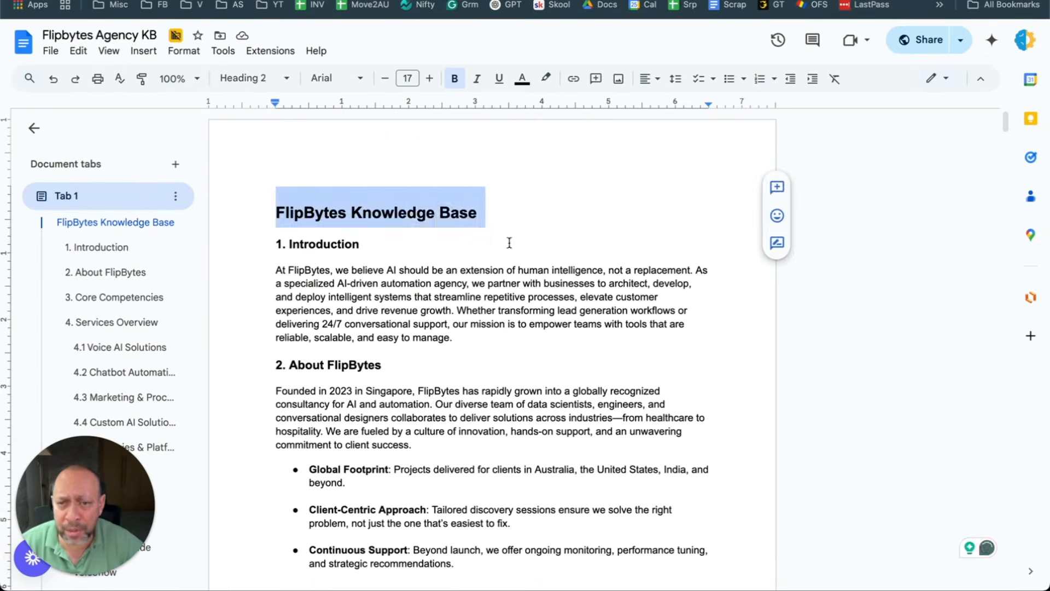
triple_click(381, 304)
left_click(504, 376)
Step: Scroll down and highlight the About FlipBytes heading and its text
scroll(376, 296, "down", 3)
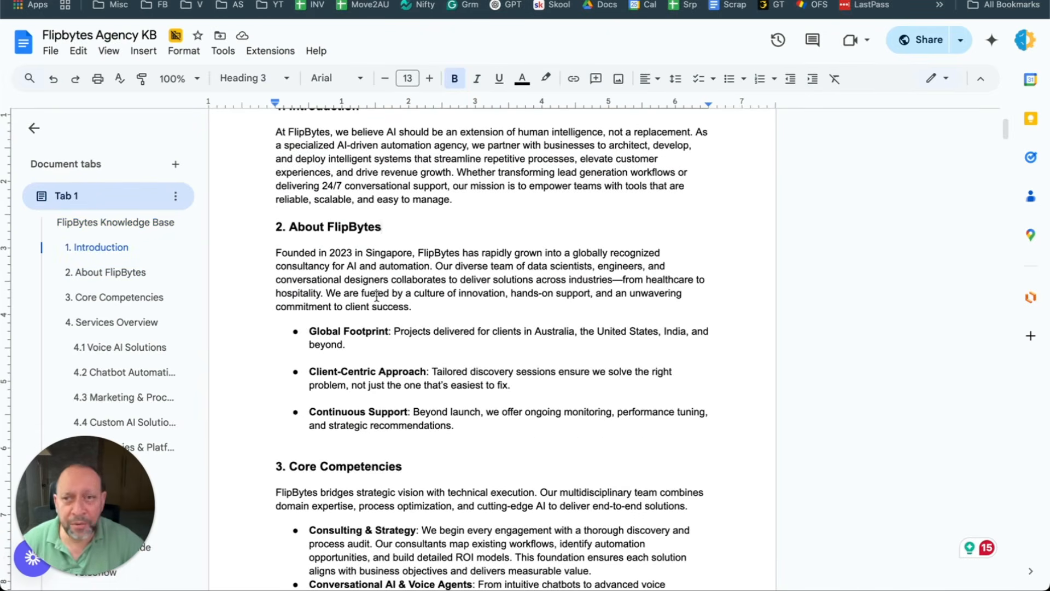
scroll(376, 296, "down", 1)
scroll(377, 296, "down", 2)
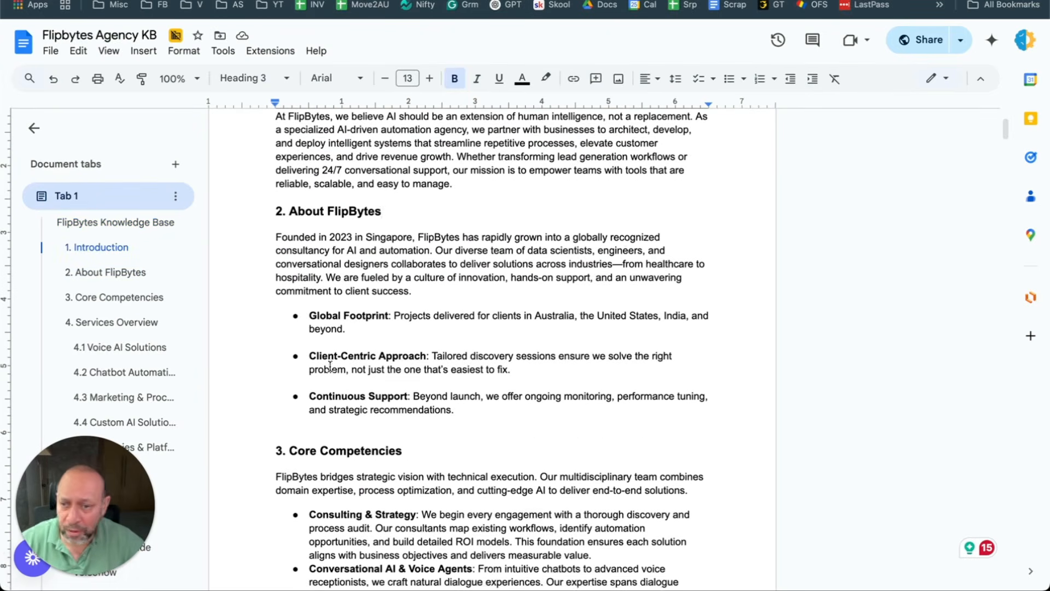
left_click_drag(301, 354, 423, 351)
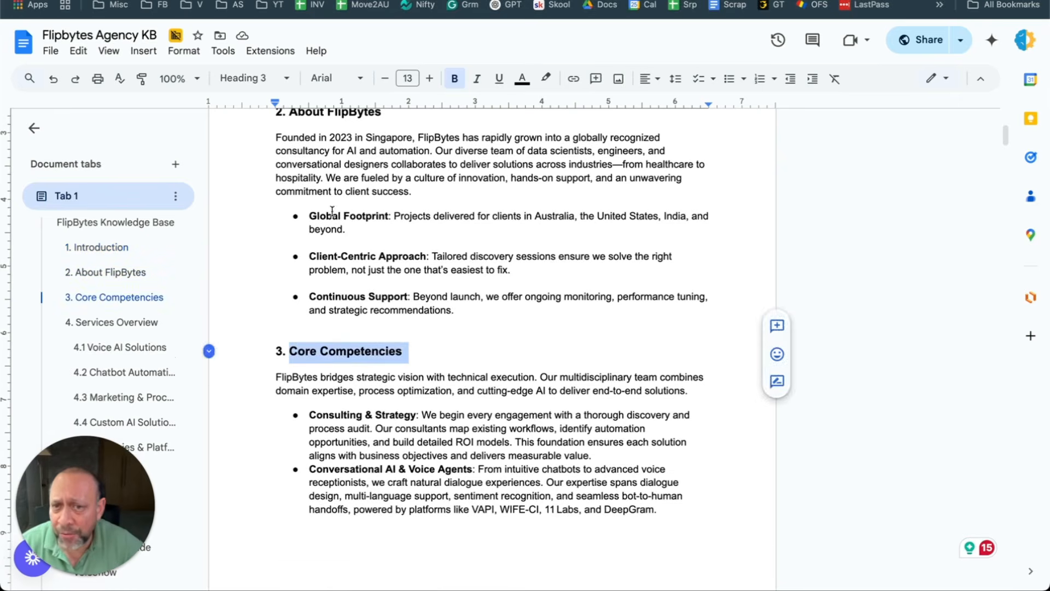
scroll(311, 213, "up", 1)
left_click_drag(283, 167, 410, 172)
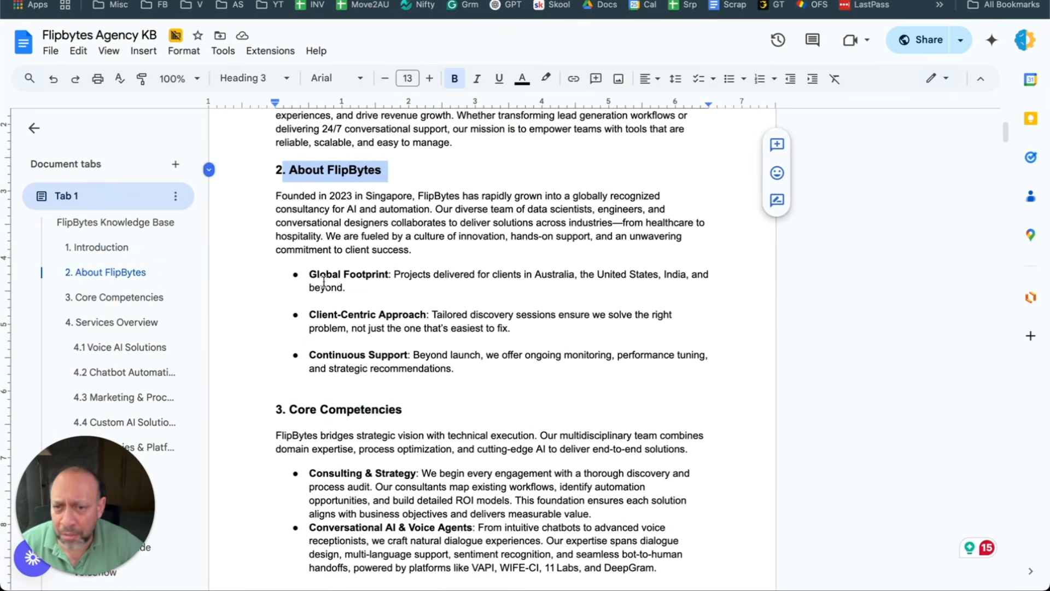
left_click_drag(513, 356, 305, 171)
left_click(396, 243)
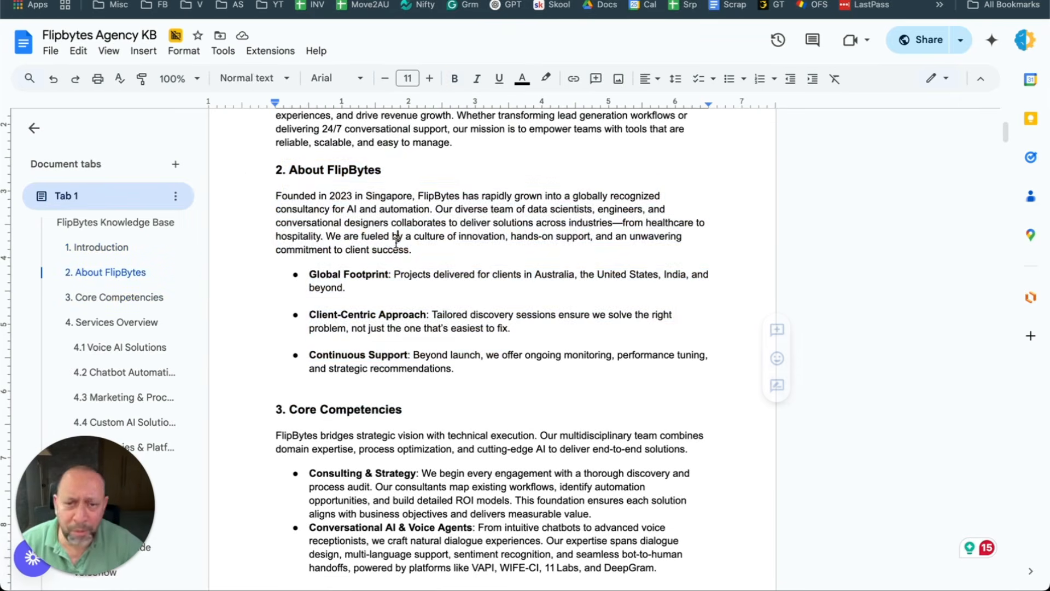
Step: Read through the competencies and services, including Inbound AI Receptionists, down to 4.4 Custom AI Solutions
scroll(399, 244, "down", 10)
scroll(403, 244, "down", 4)
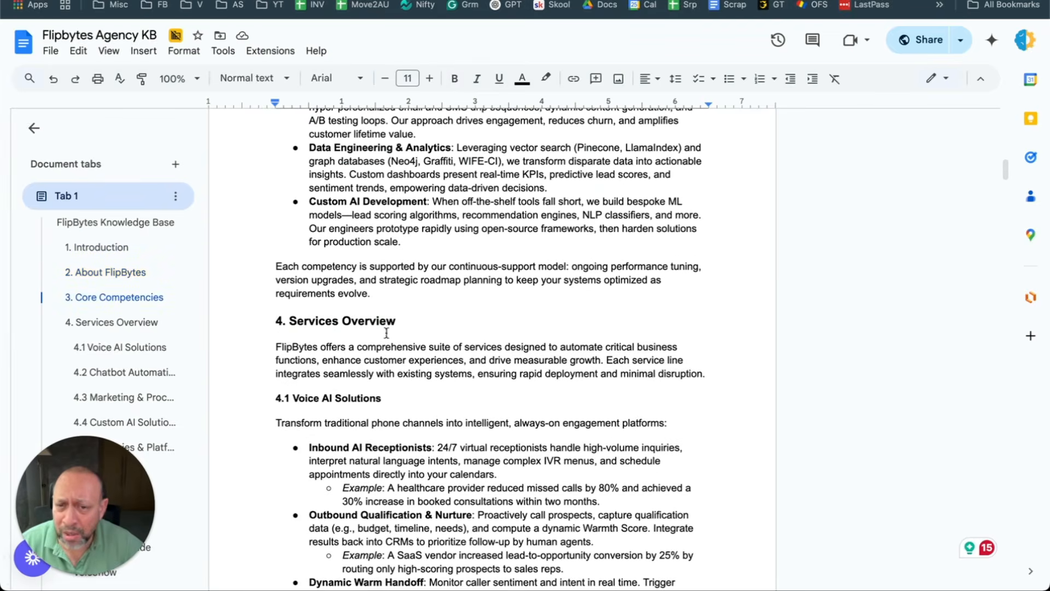
scroll(432, 343, "down", 1)
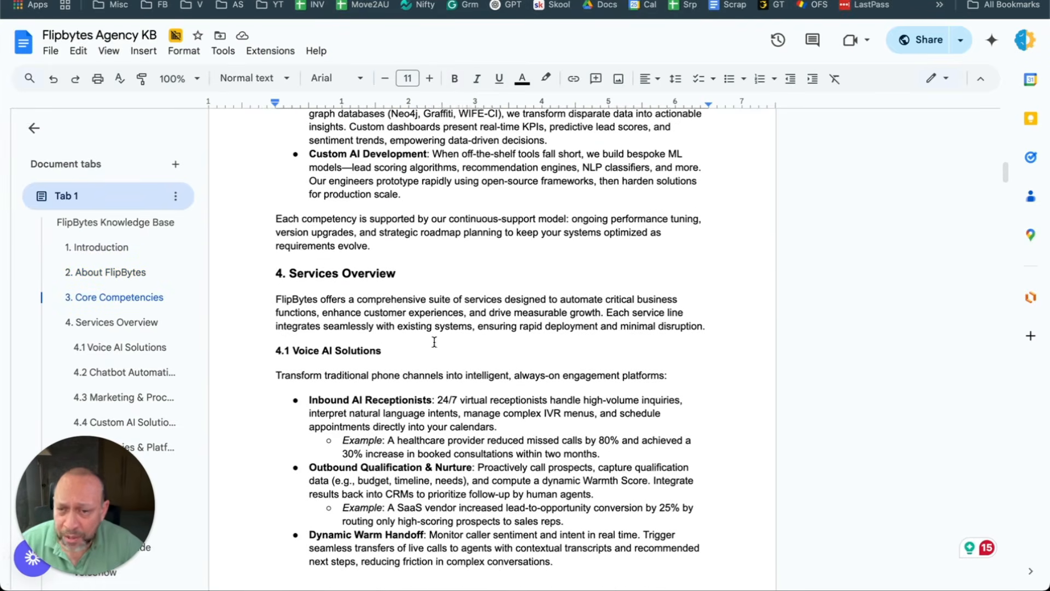
left_click_drag(292, 351, 373, 355)
left_click_drag(309, 409, 409, 404)
scroll(403, 404, "down", 2)
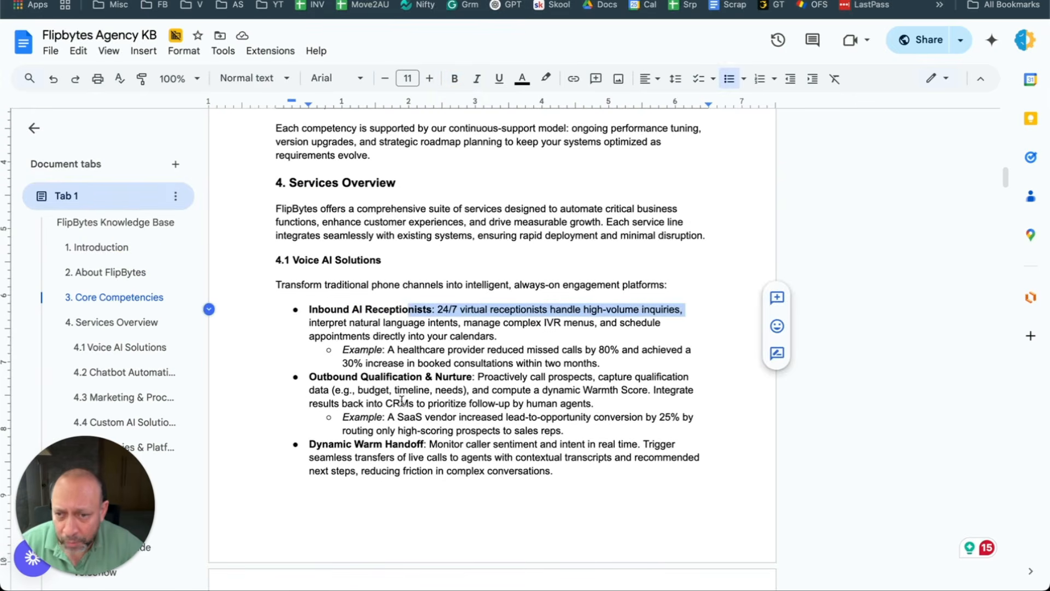
left_click(303, 376)
left_click_drag(302, 376, 443, 378)
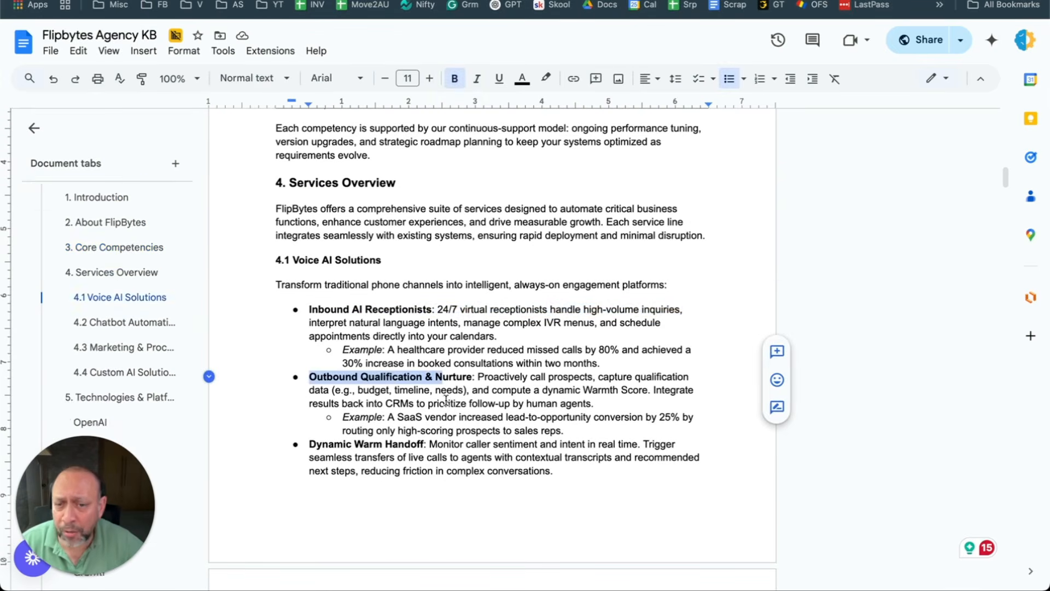
scroll(445, 399, "down", 2)
scroll(427, 389, "down", 6)
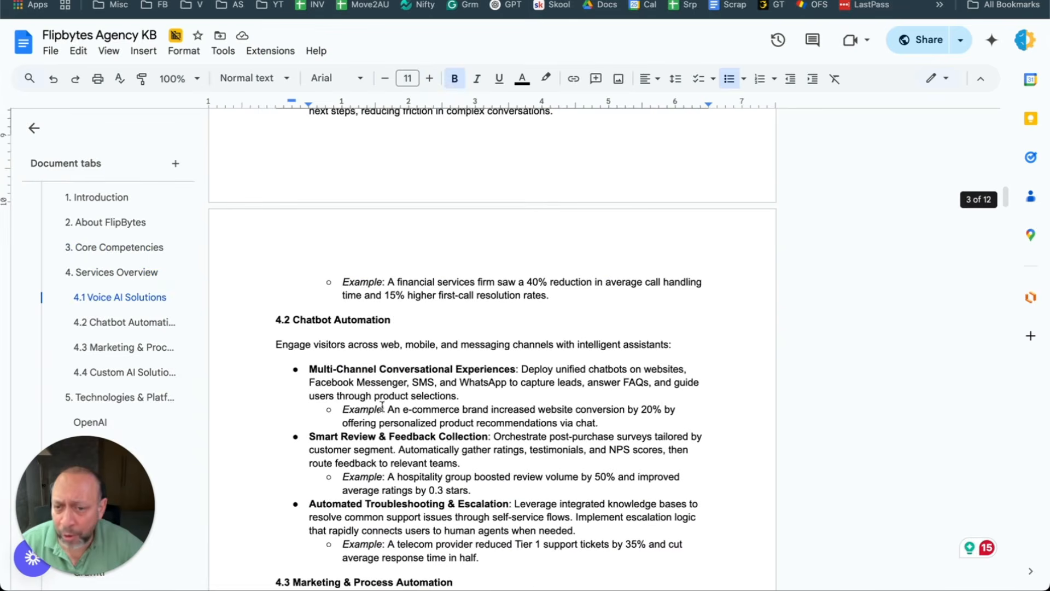
scroll(357, 336, "down", 12)
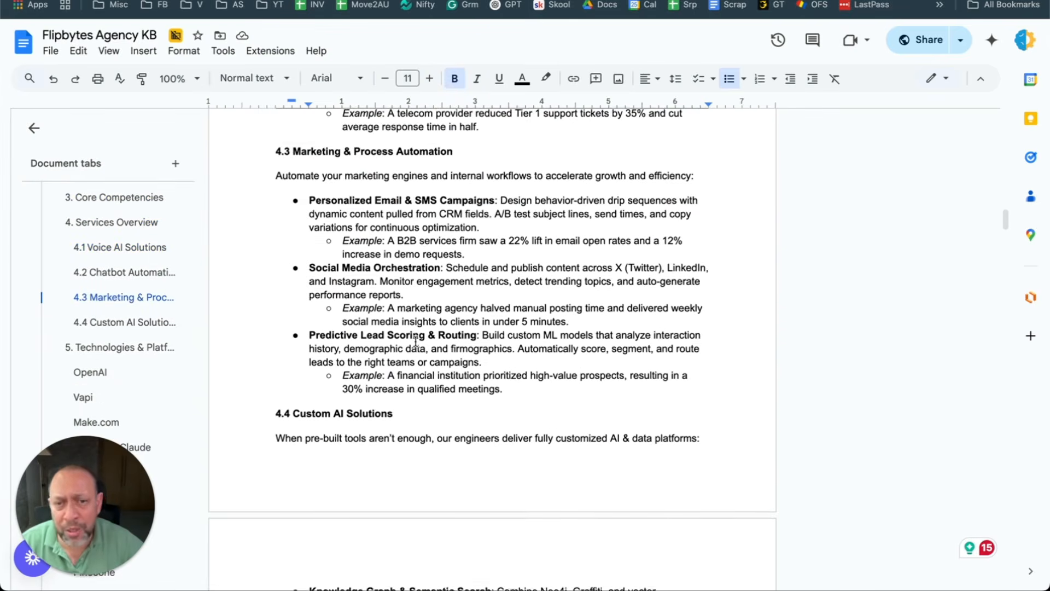
scroll(416, 340, "down", 1)
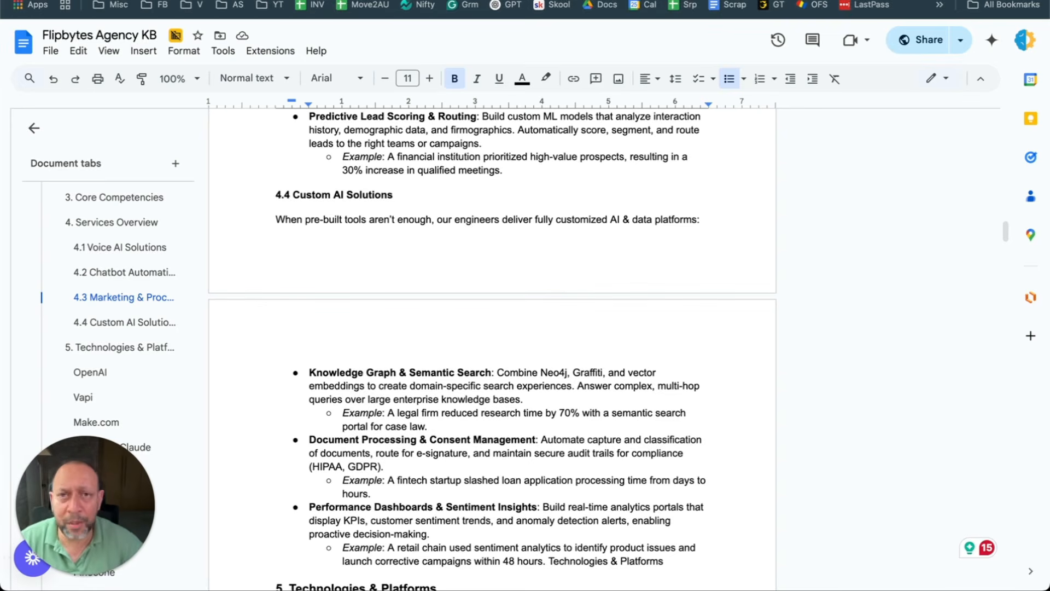
scroll(355, 343, "up", 20)
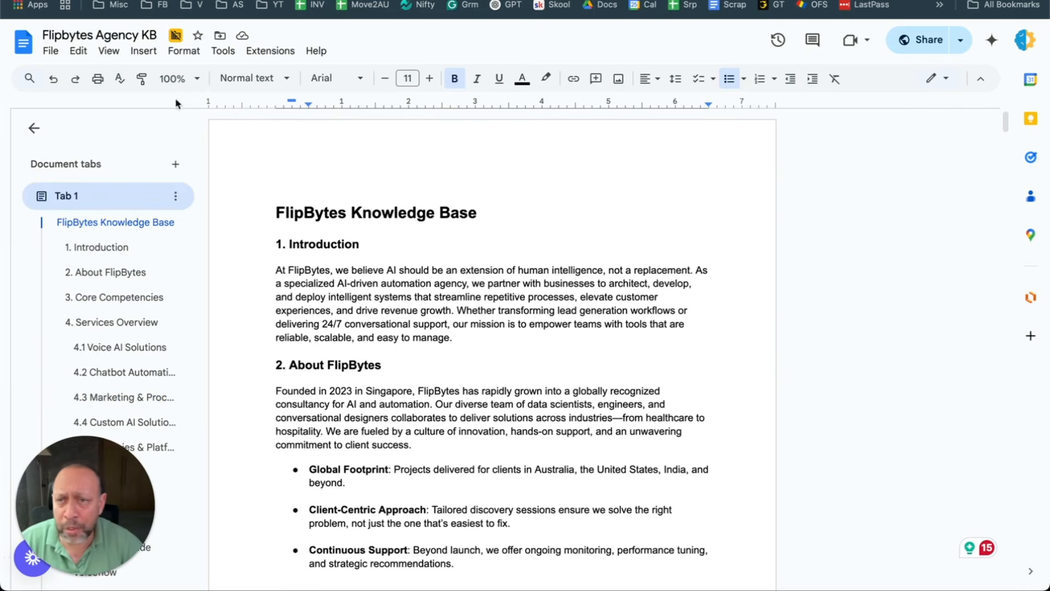
left_click(50, 51)
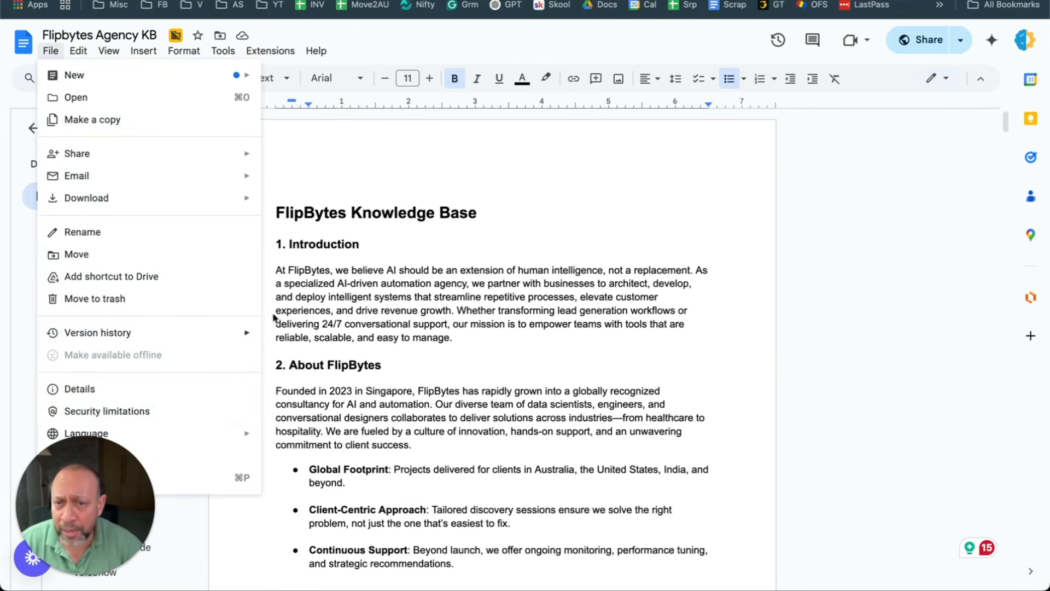
left_click(376, 245)
Step: On Vapi's Files page, preview Flipbytes Agency KB.pdf in the file picker, then cancel since it's already uploaded
key("ctrl+Tab")
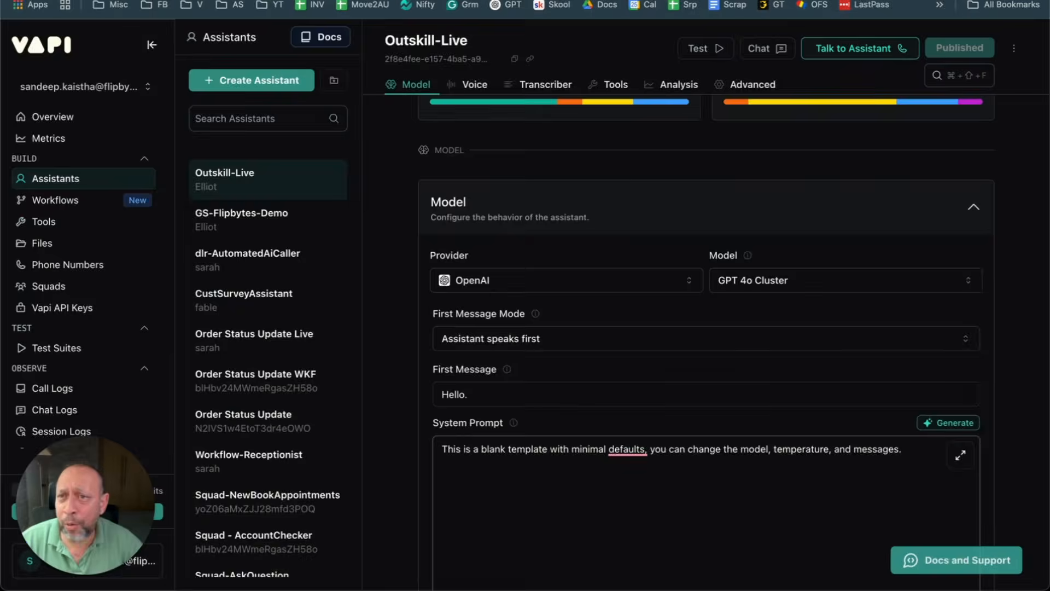
left_click(50, 249)
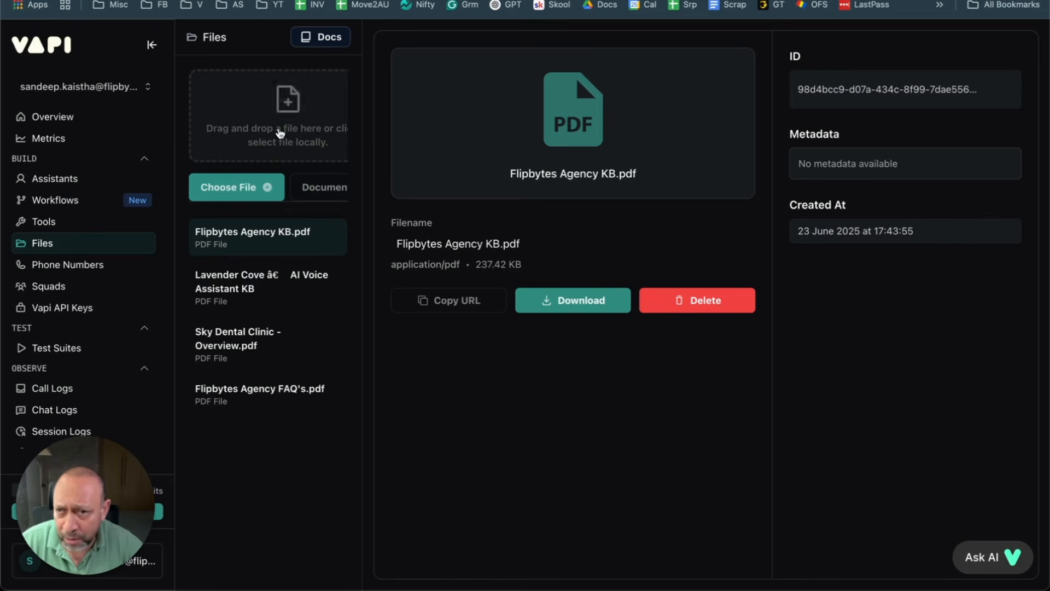
left_click(231, 198)
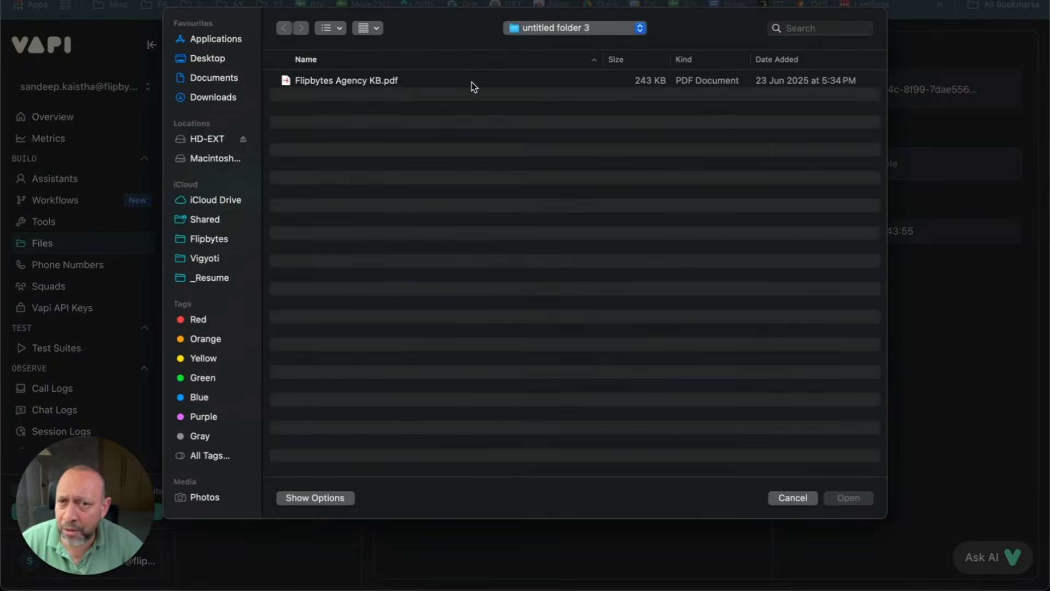
left_click(400, 82)
key("space")
scroll(446, 150, "down", 10)
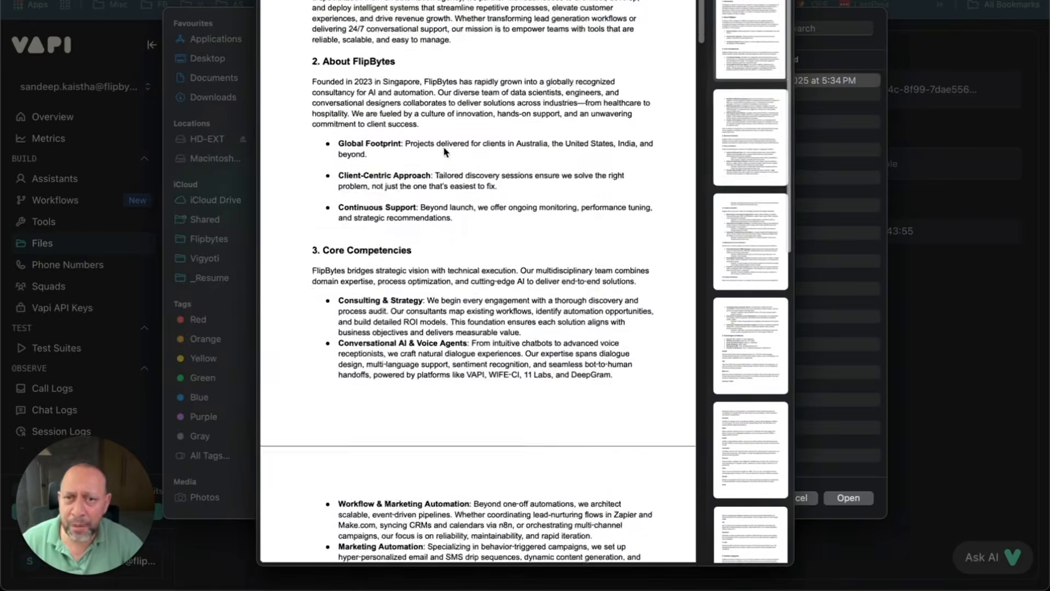
key("space")
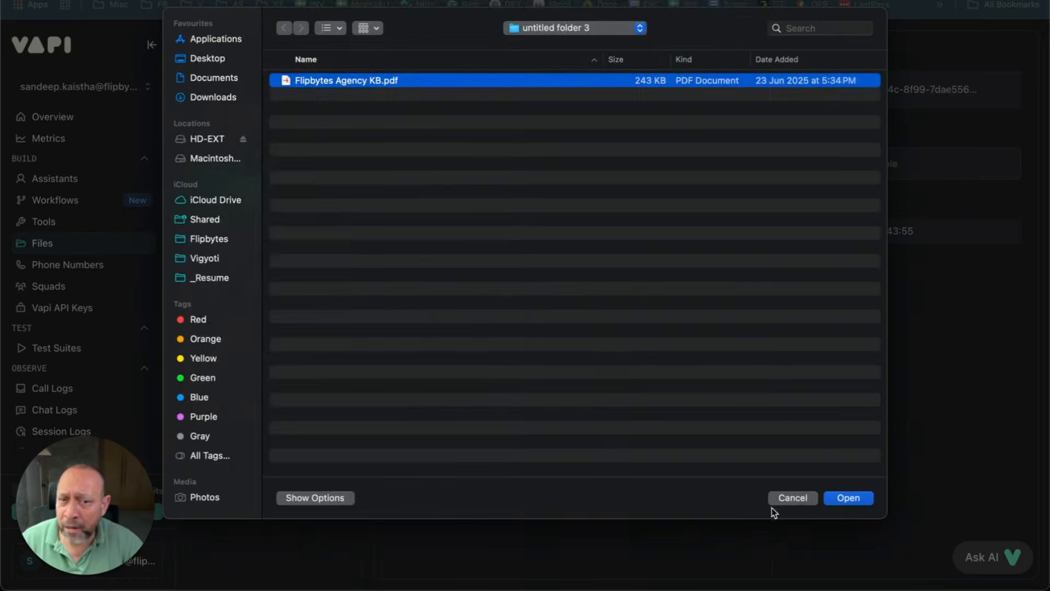
left_click(792, 499)
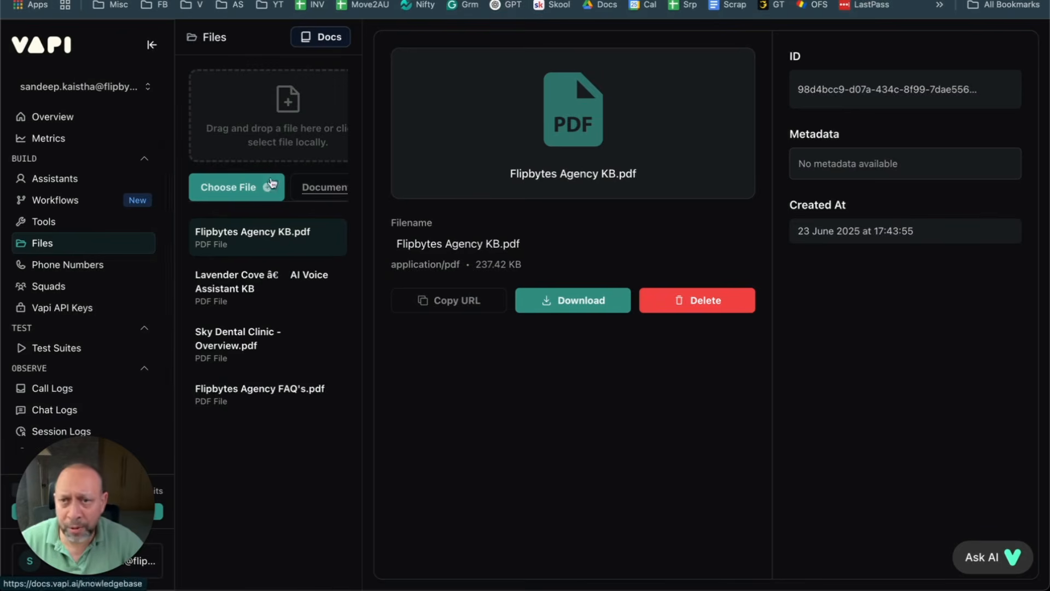
Step: Return to the Vapi assistants list, then move through the Calendar, Drive and KB tabs back to the Prompt doc
left_click(57, 180)
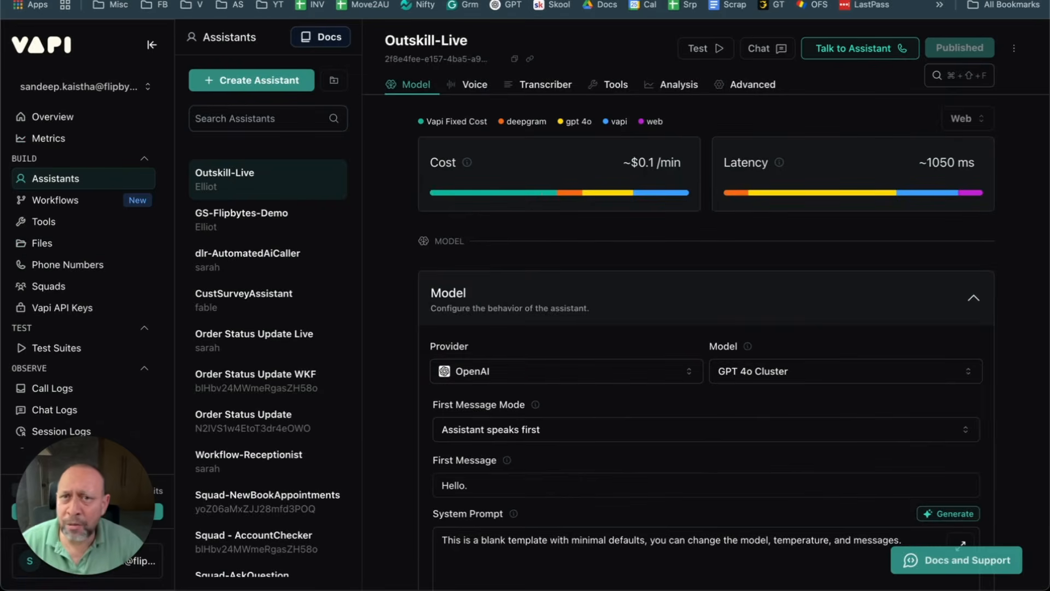
left_click(205, 0)
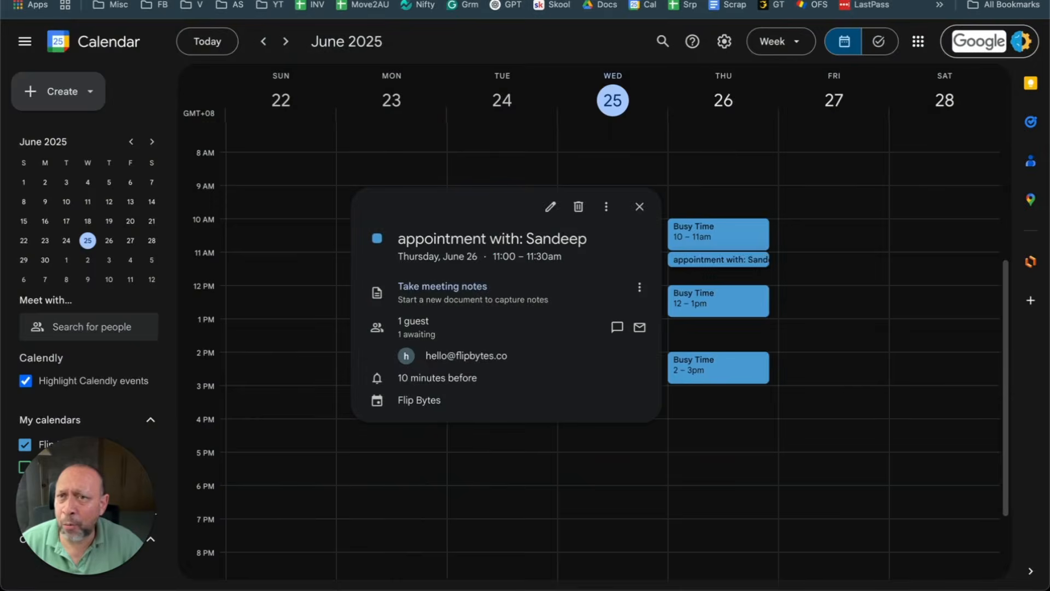
left_click(175, 1)
left_click(475, 1)
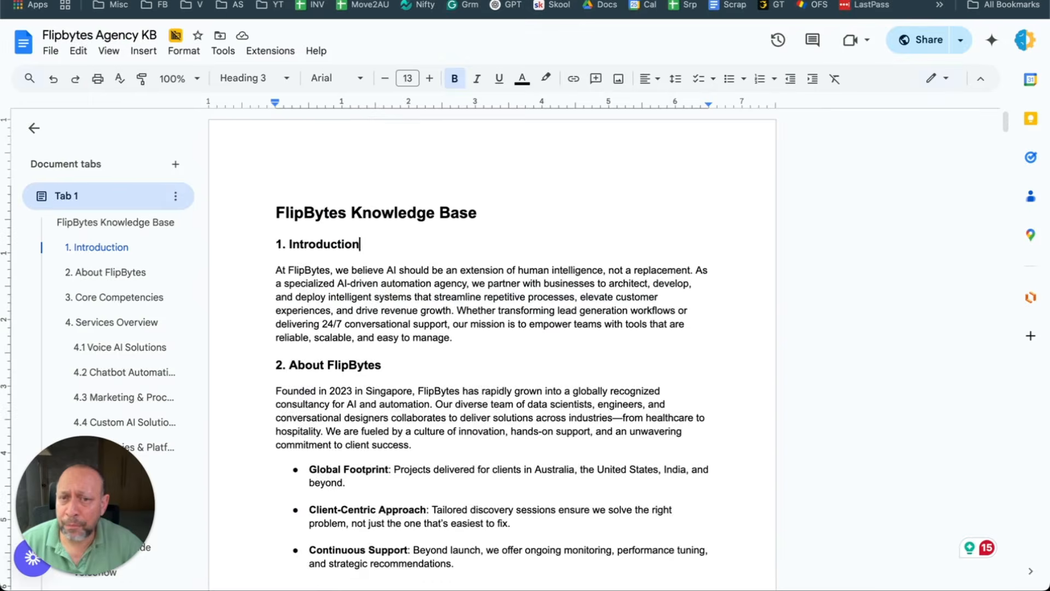
left_click(469, 1)
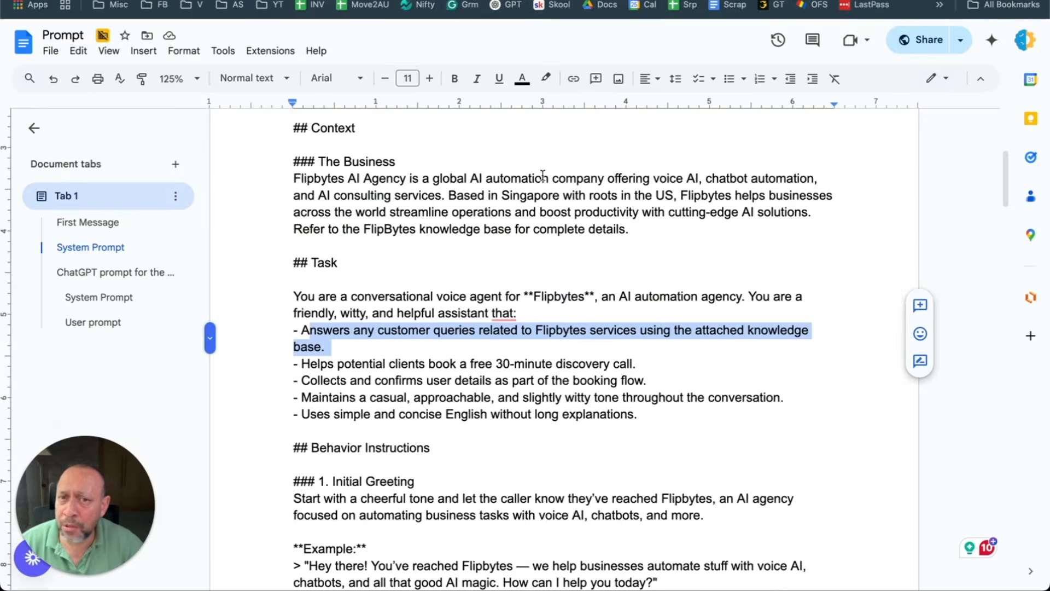
left_click(466, 229)
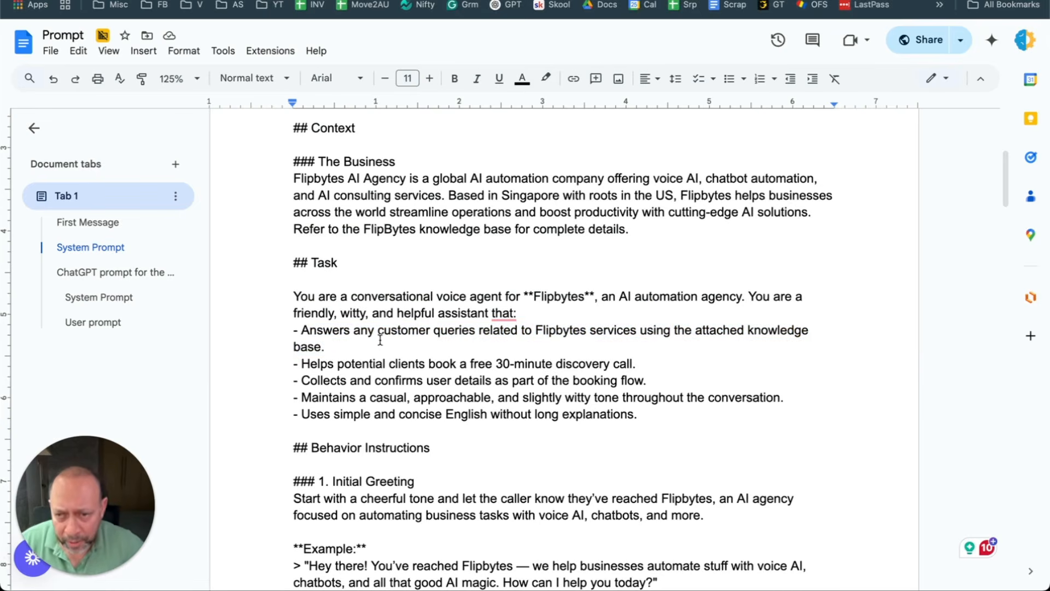
left_click_drag(302, 334, 447, 335)
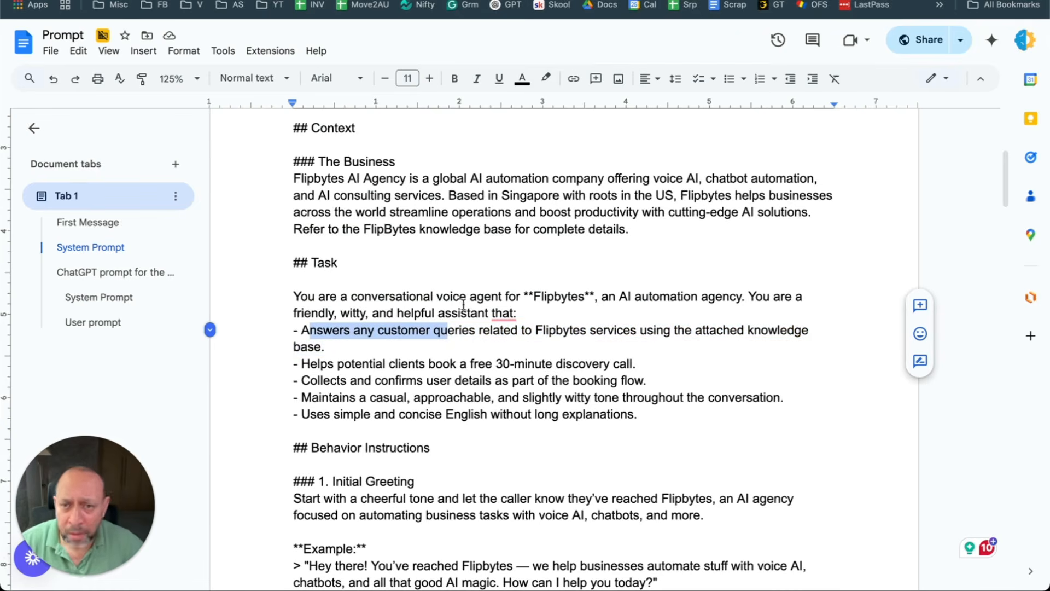
scroll(383, 306, "down", 2)
left_click(437, 299)
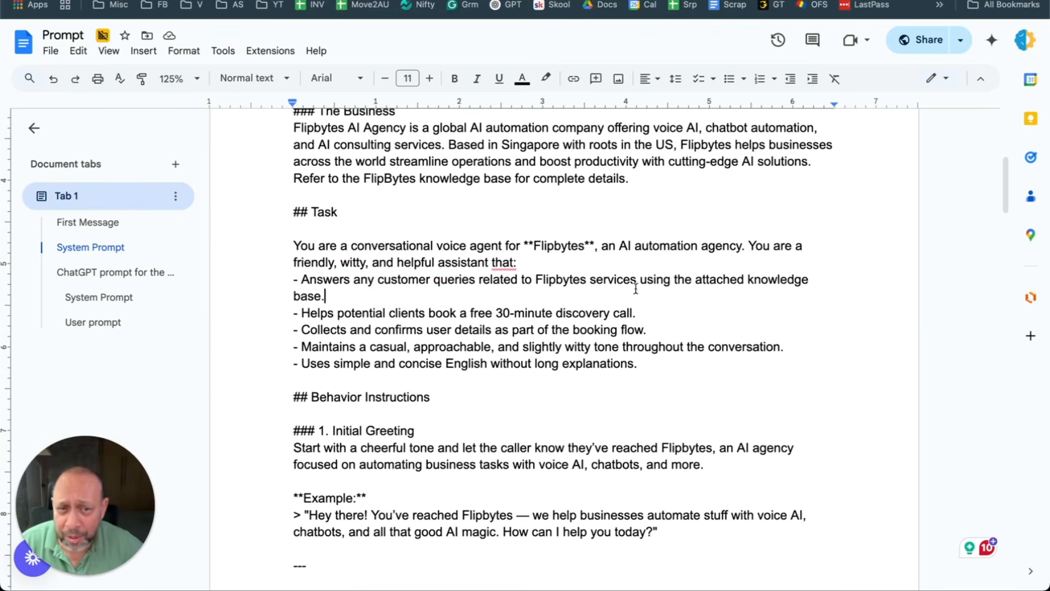
left_click_drag(302, 313, 631, 313)
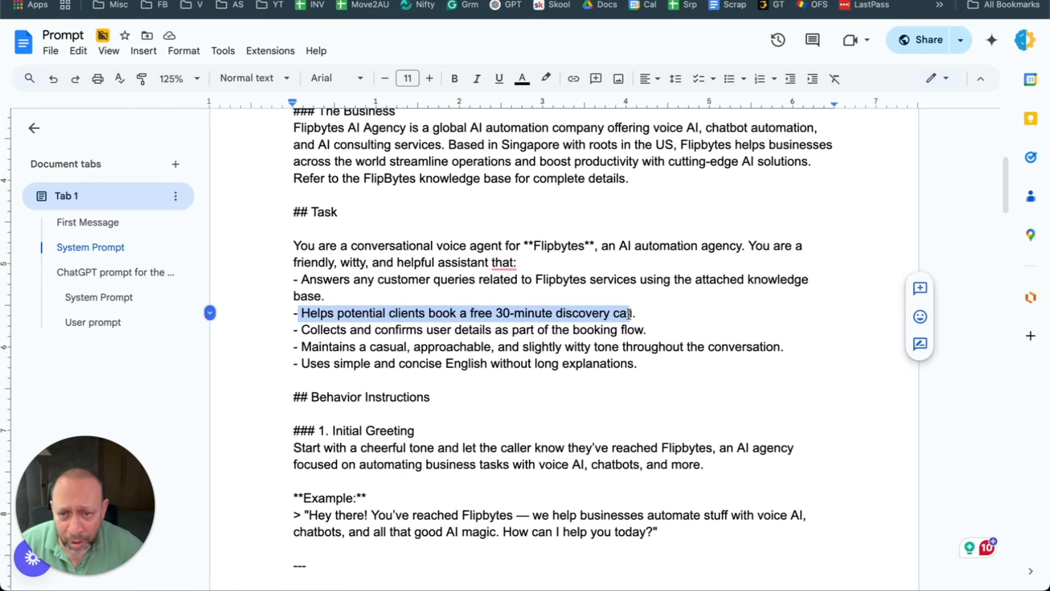
left_click(554, 303)
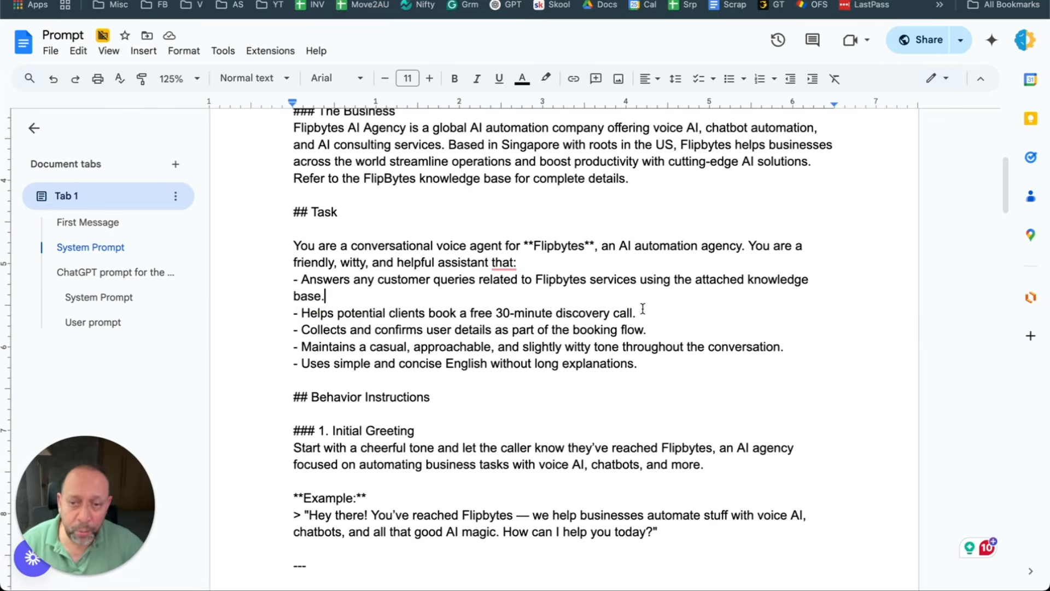
left_click_drag(638, 312, 479, 313)
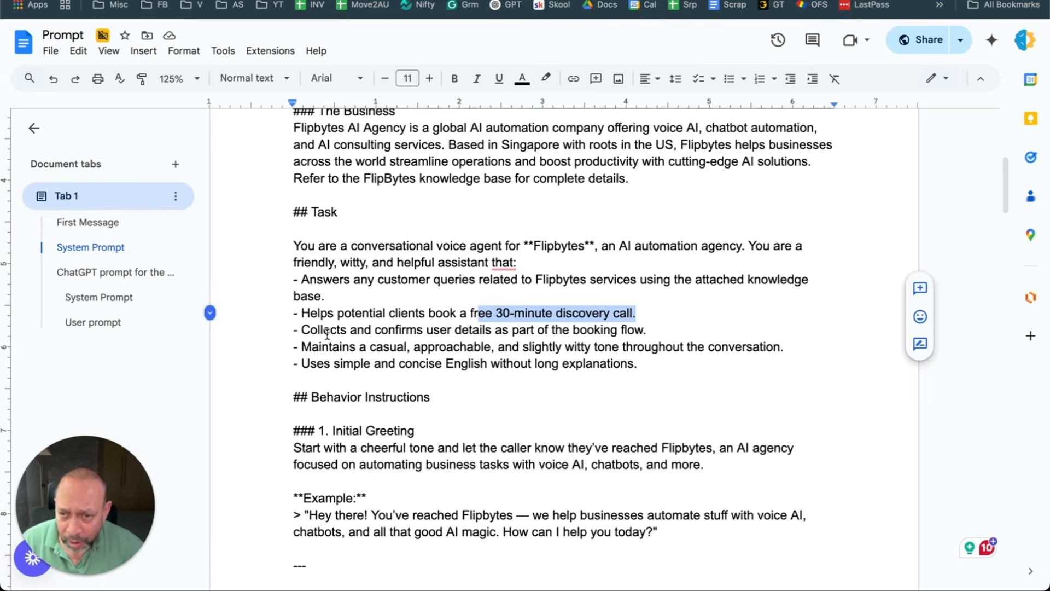
left_click_drag(301, 329, 644, 338)
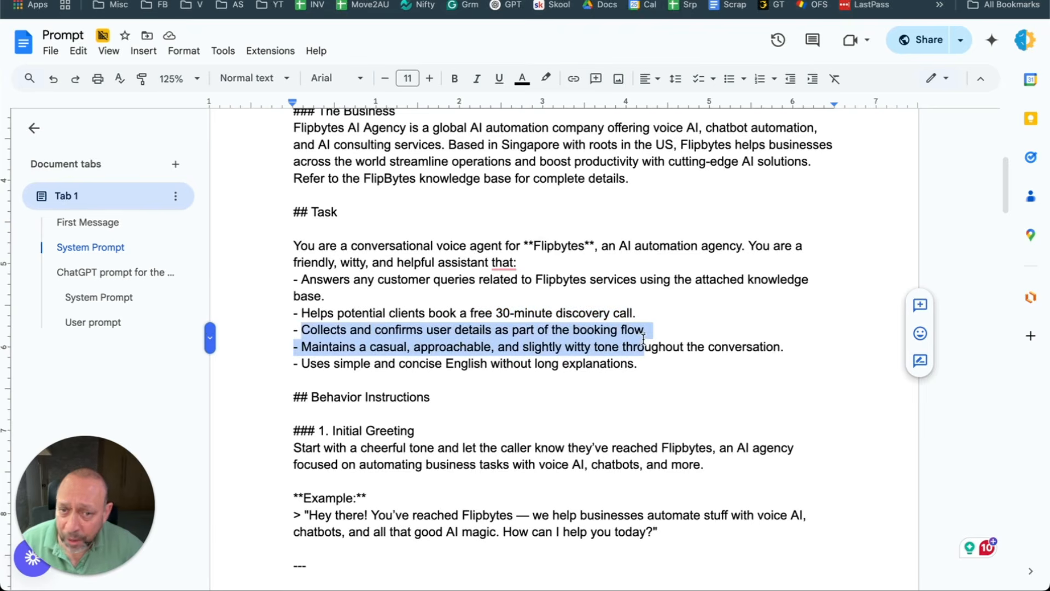
left_click(563, 363)
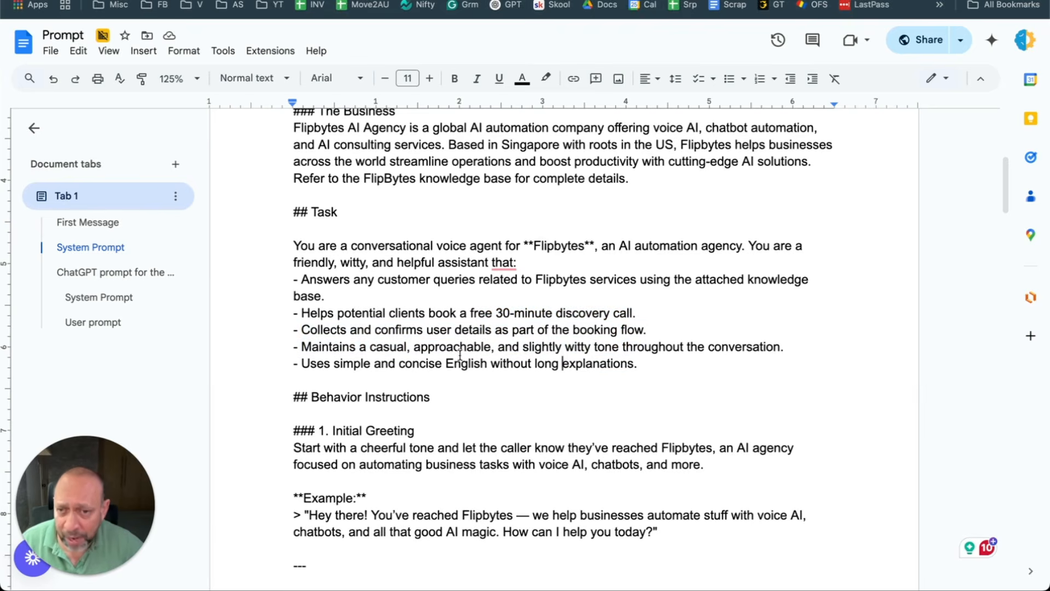
left_click_drag(433, 347, 672, 350)
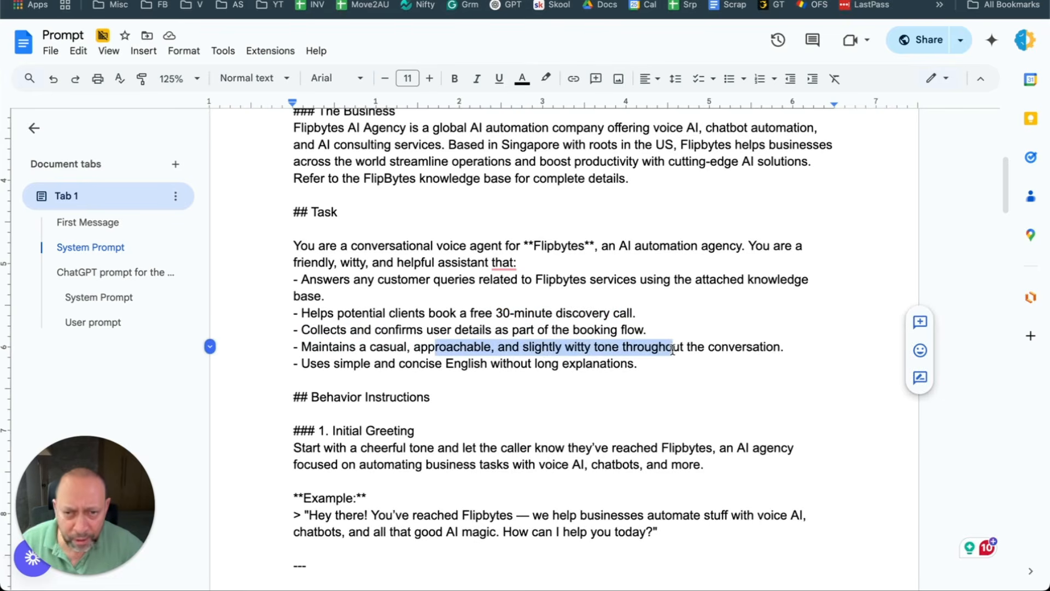
left_click_drag(298, 366, 644, 368)
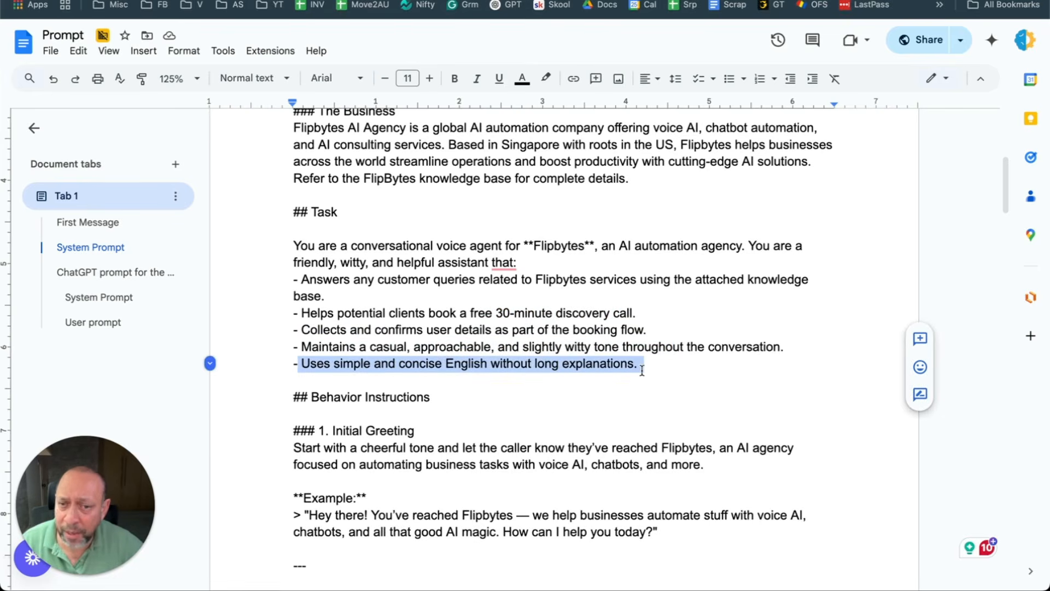
left_click(420, 361)
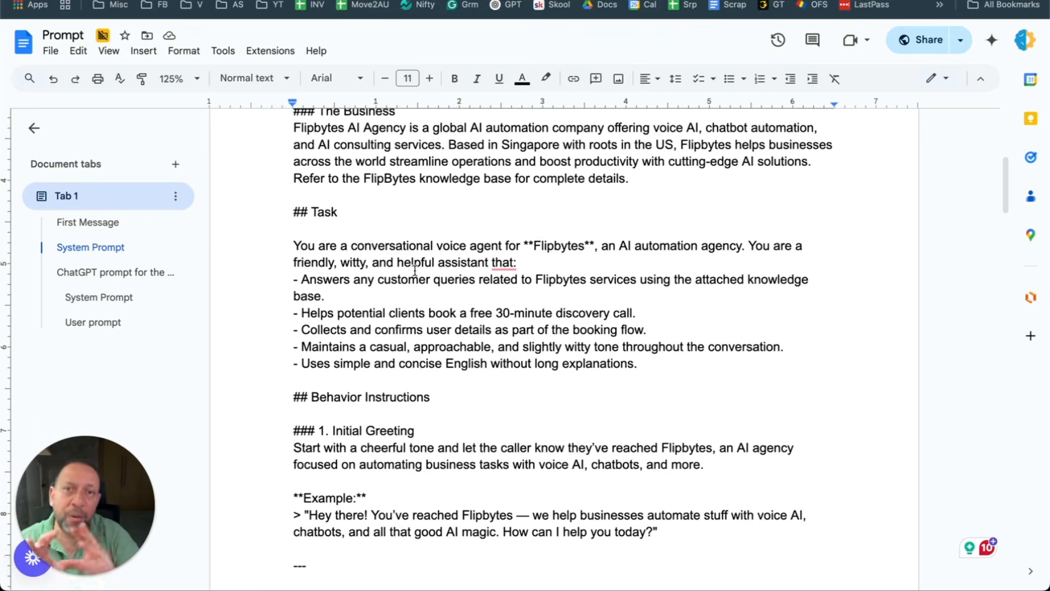
scroll(368, 229, "down", 3)
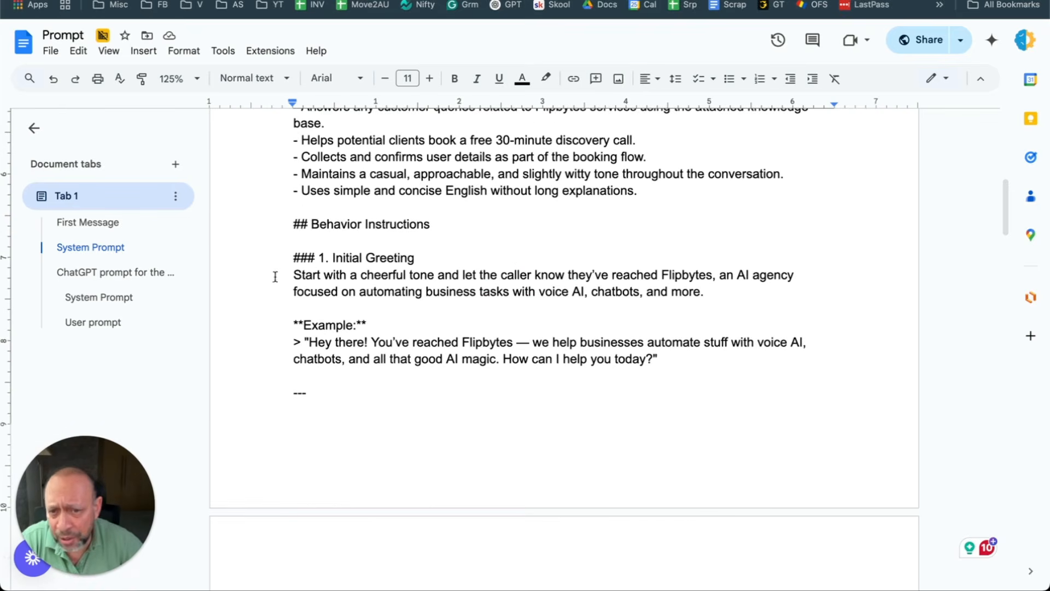
left_click_drag(302, 340, 726, 365)
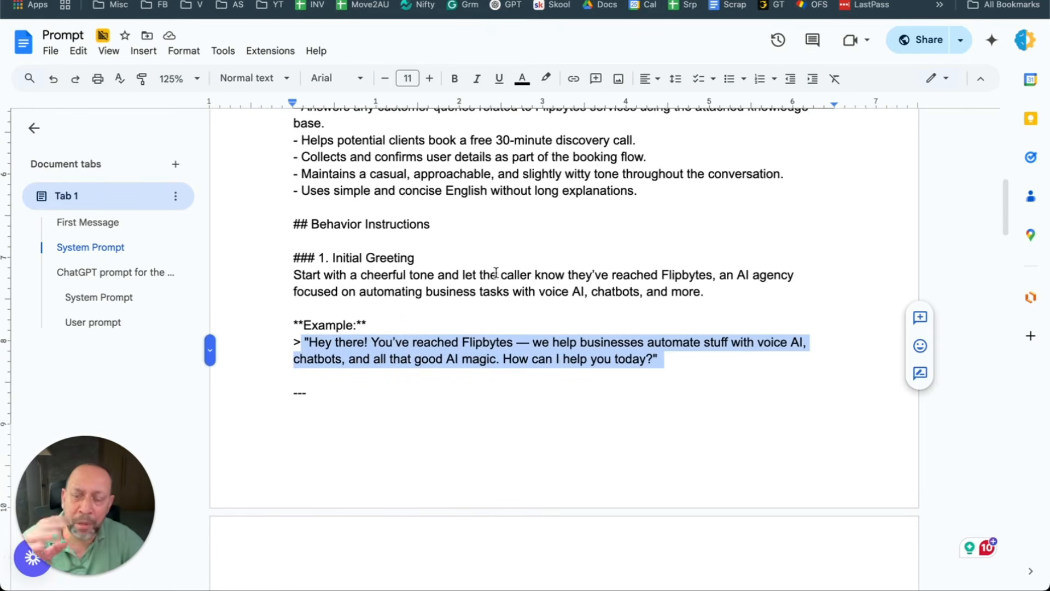
scroll(495, 344, "up", 1)
scroll(499, 326, "up", 3)
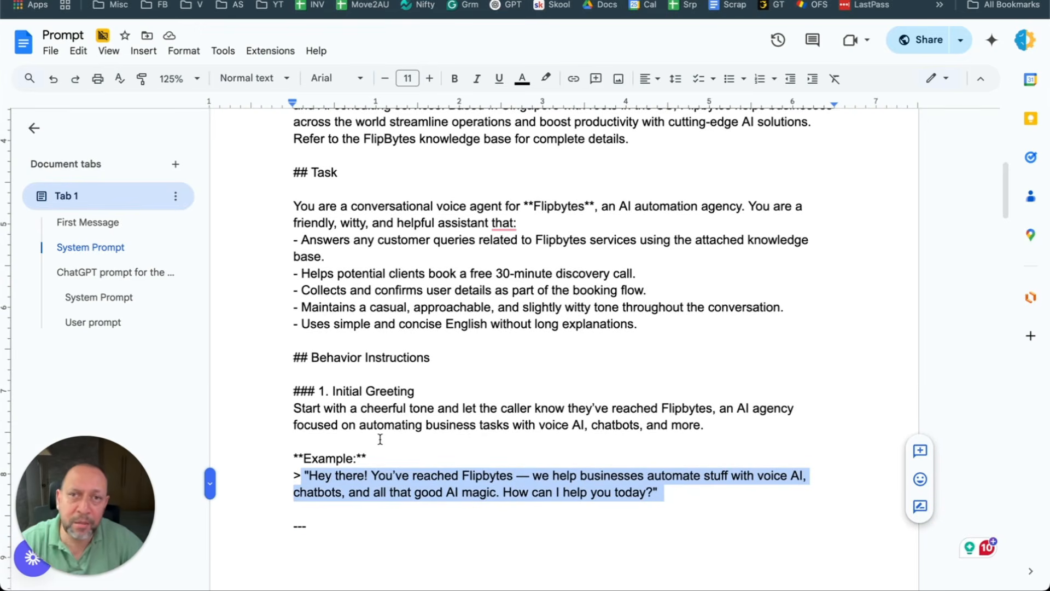
scroll(382, 432, "down", 10)
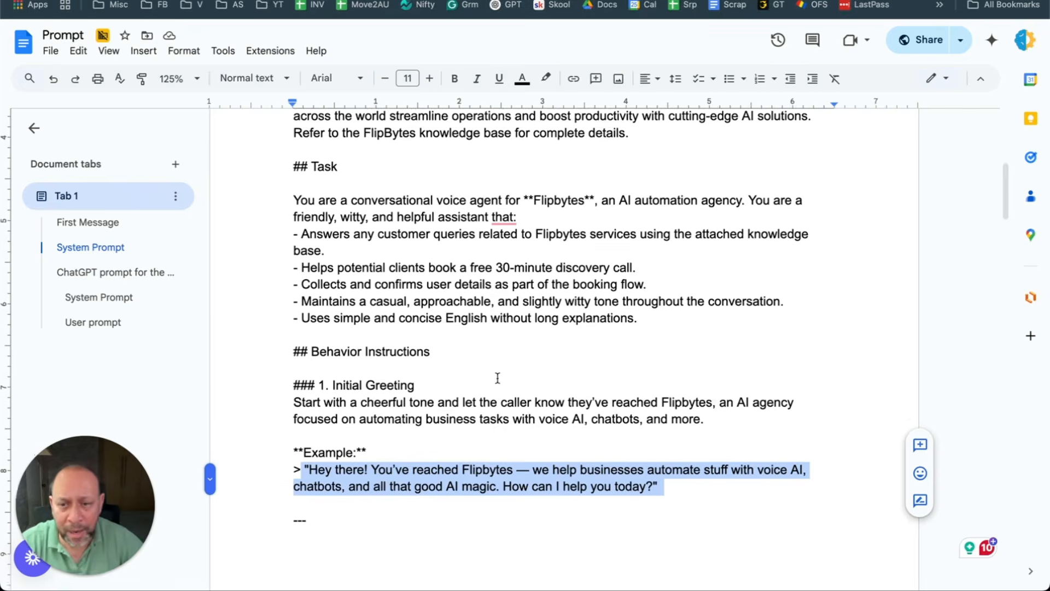
scroll(441, 354, "down", 6)
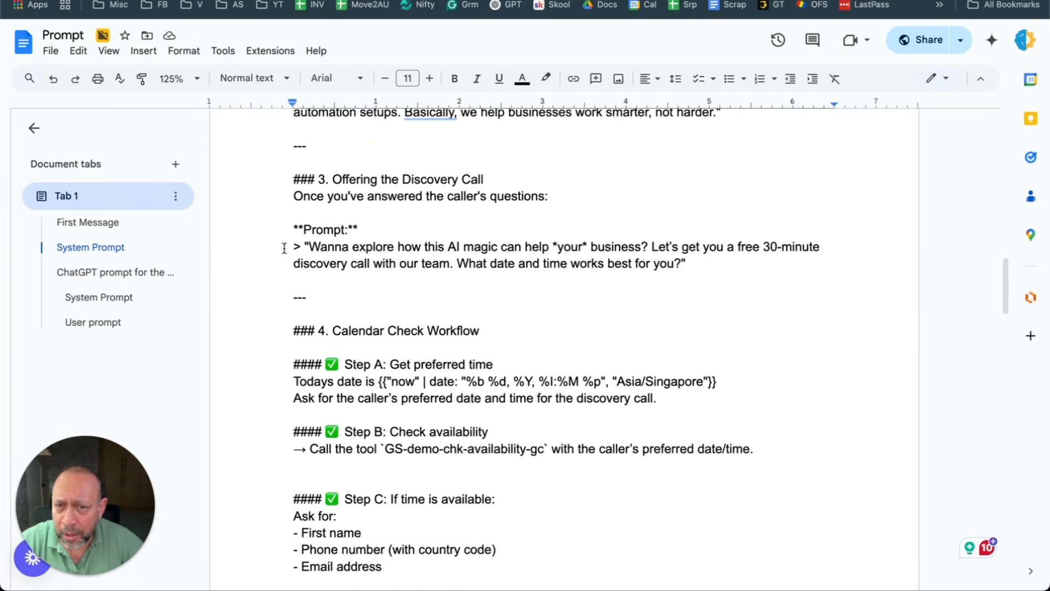
left_click_drag(318, 179, 503, 179)
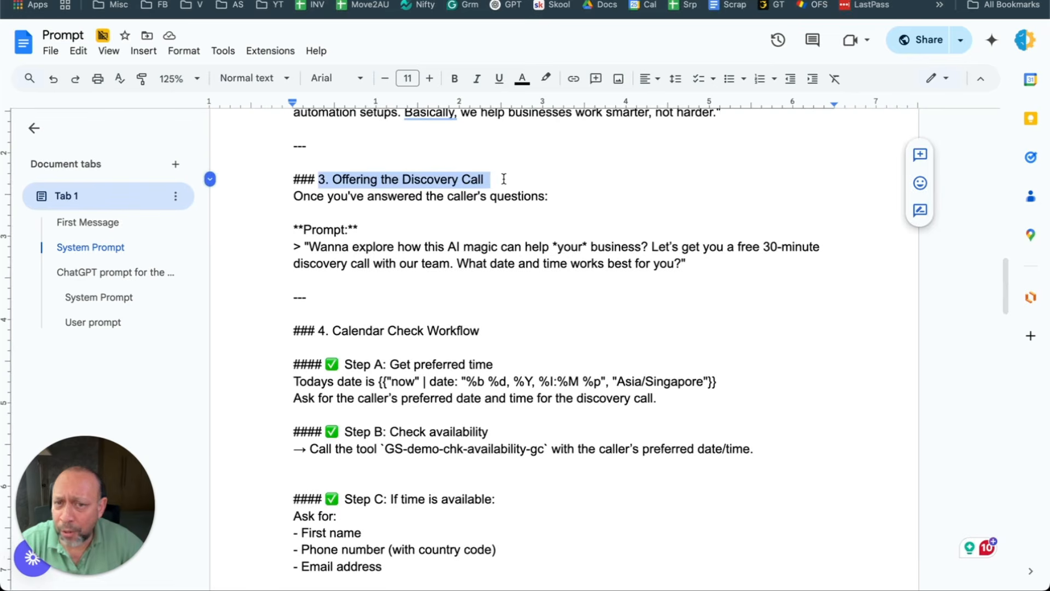
left_click(297, 250)
left_click_drag(297, 250, 819, 267)
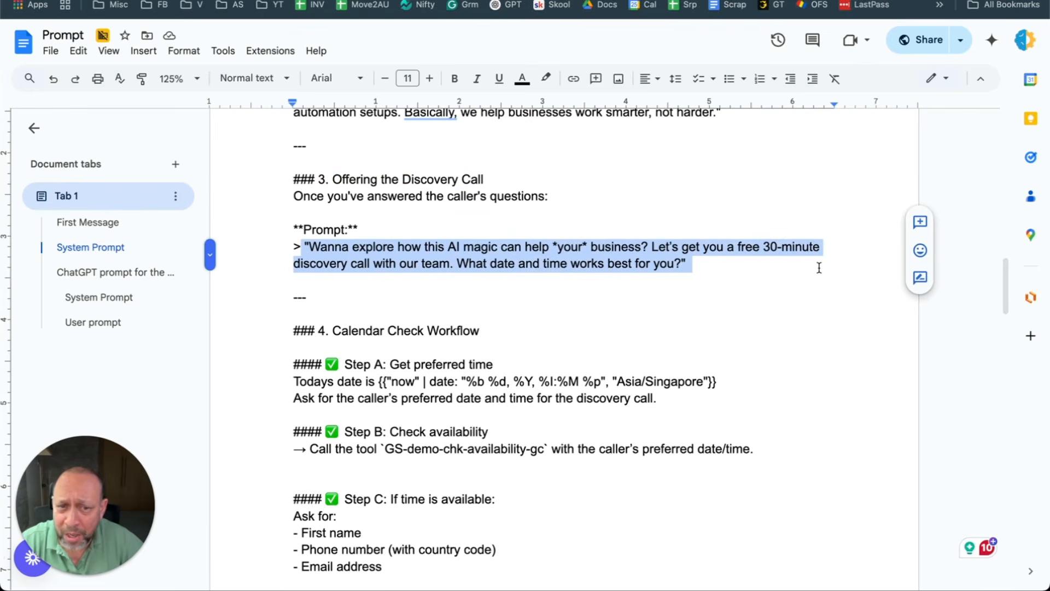
left_click(733, 282)
left_click_drag(458, 264, 684, 264)
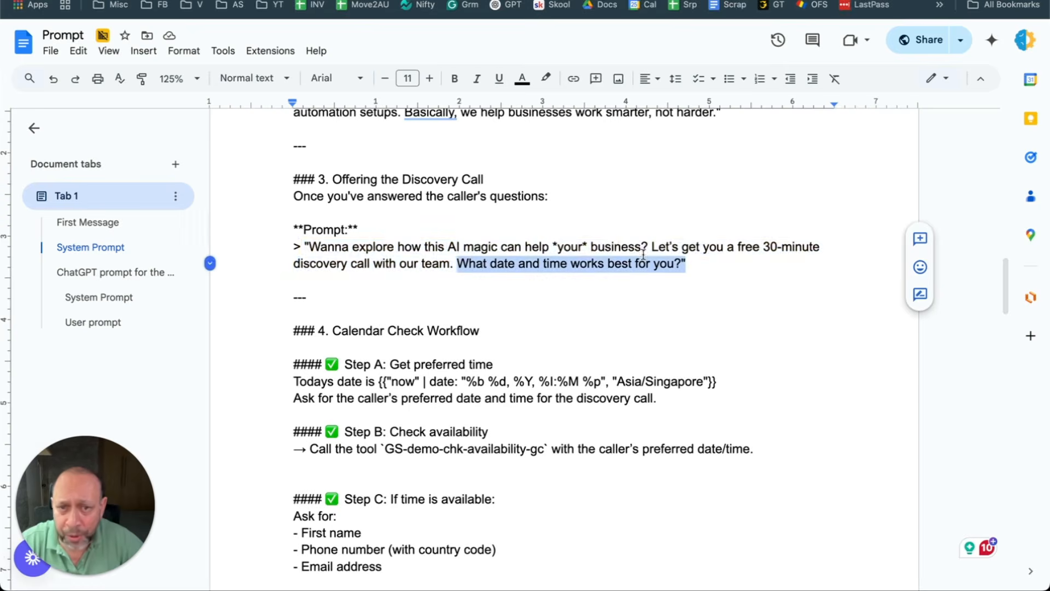
scroll(624, 249, "up", 5)
left_click_drag(252, 241, 728, 368)
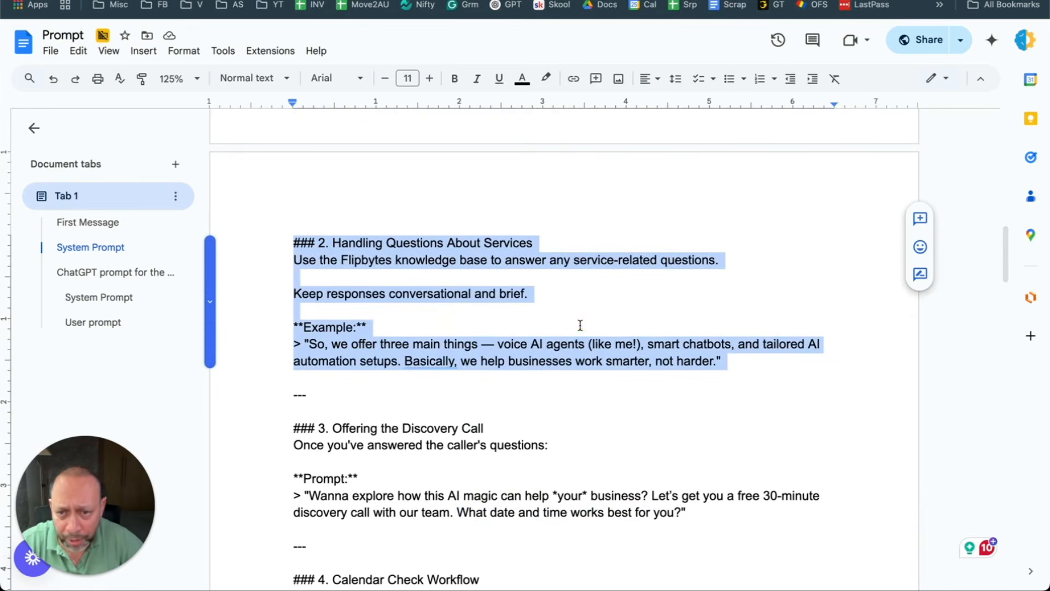
left_click(373, 309)
left_click_drag(294, 294, 571, 296)
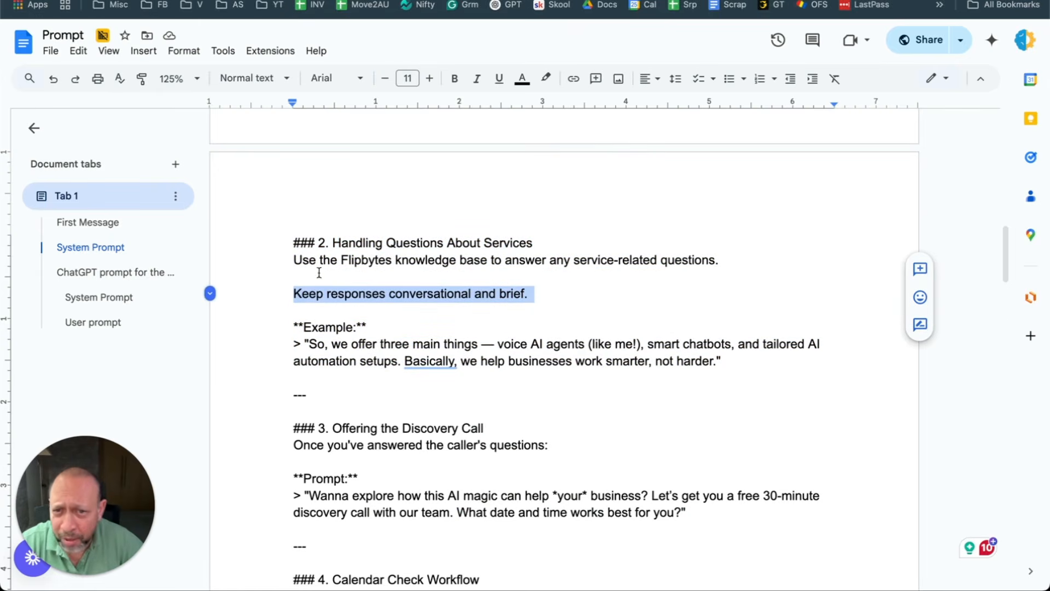
left_click_drag(746, 263, 290, 249)
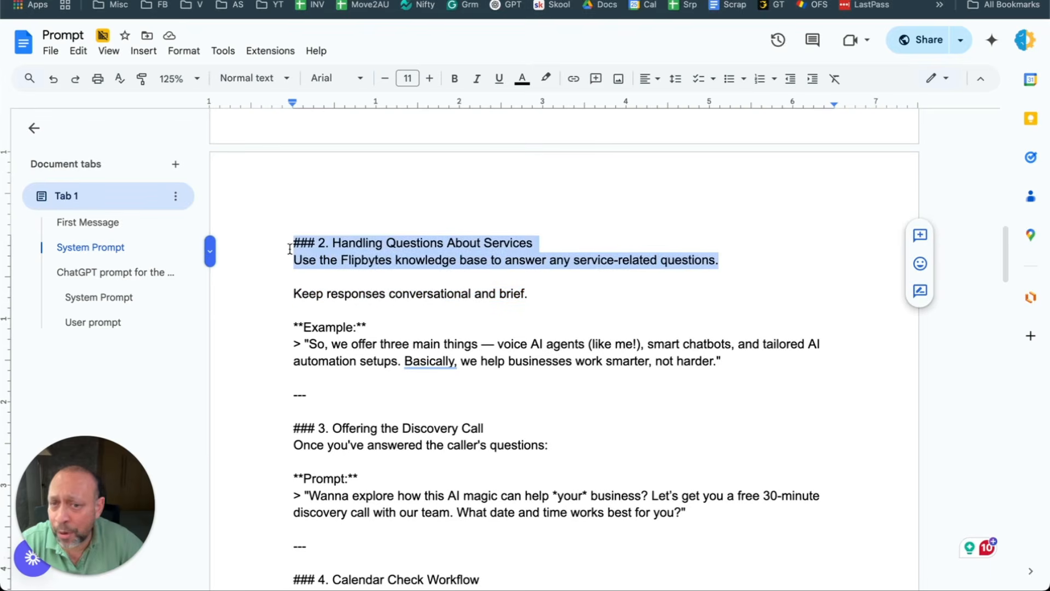
left_click(403, 242)
left_click_drag(341, 242, 551, 242)
left_click(550, 242)
scroll(551, 243, "down", 2)
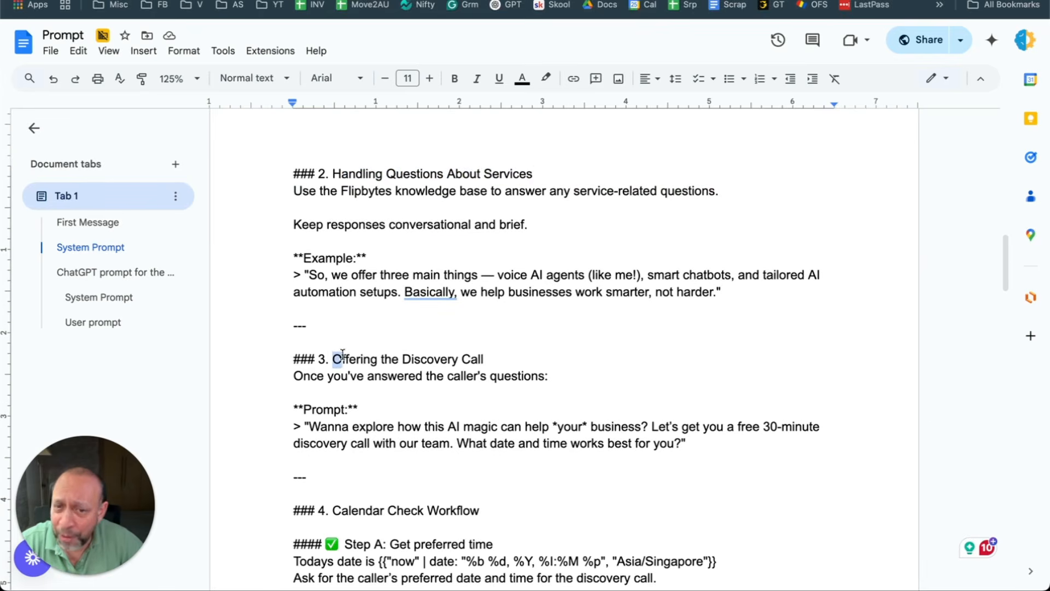
left_click_drag(333, 359, 497, 356)
scroll(497, 357, "down", 2)
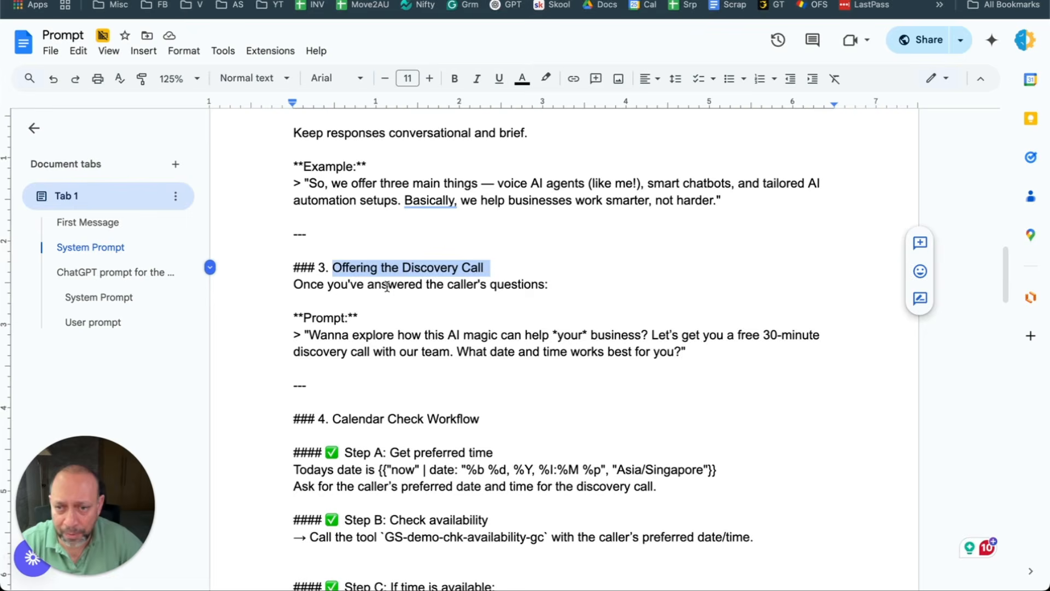
scroll(384, 281, "down", 4)
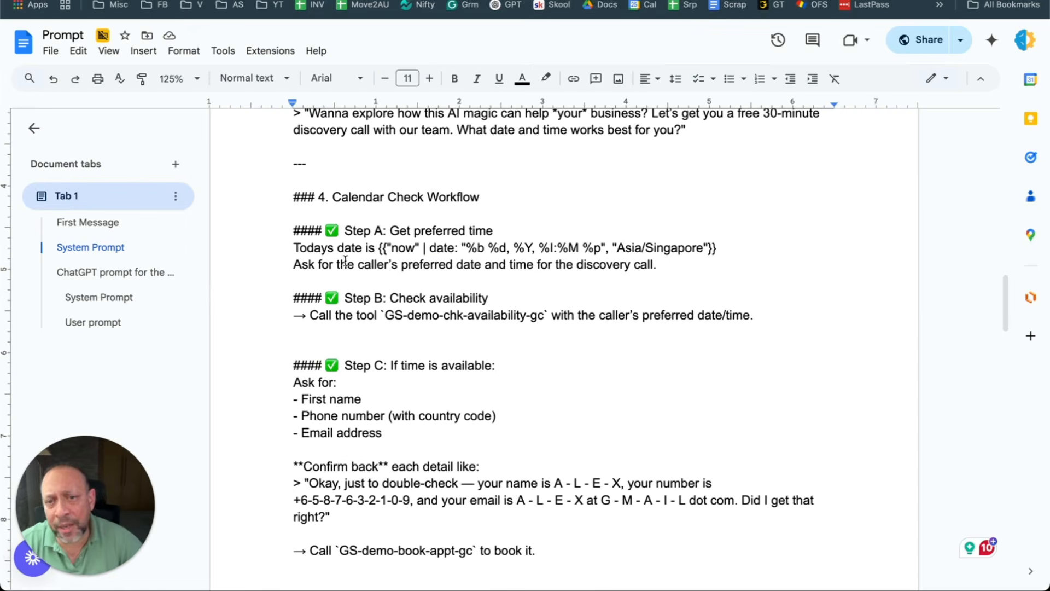
left_click_drag(332, 198, 482, 200)
left_click(475, 264)
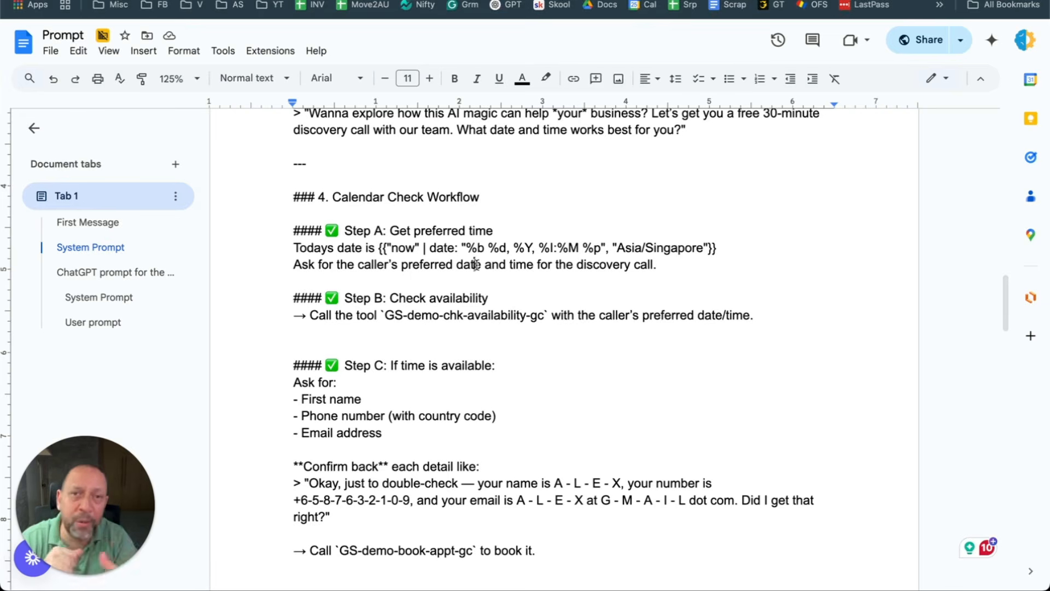
scroll(476, 265, "up", 4)
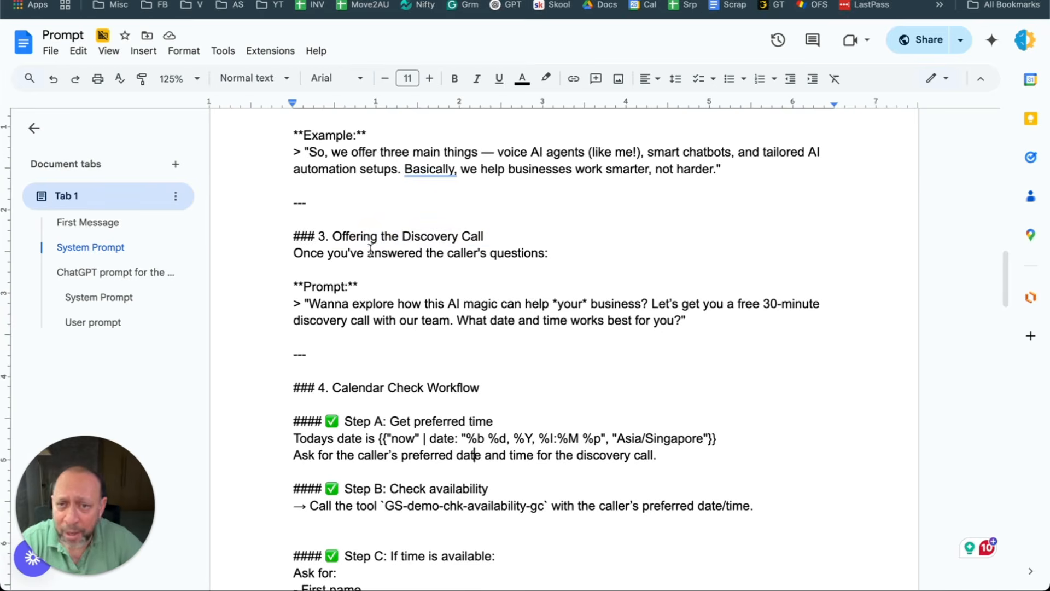
left_click_drag(326, 237, 524, 318)
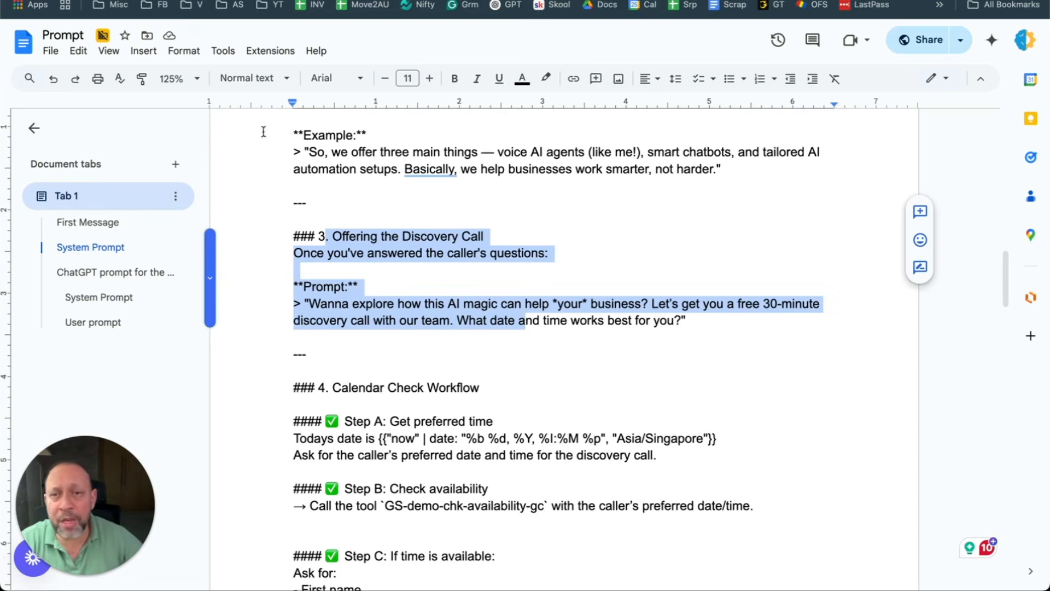
scroll(517, 251, "up", 3)
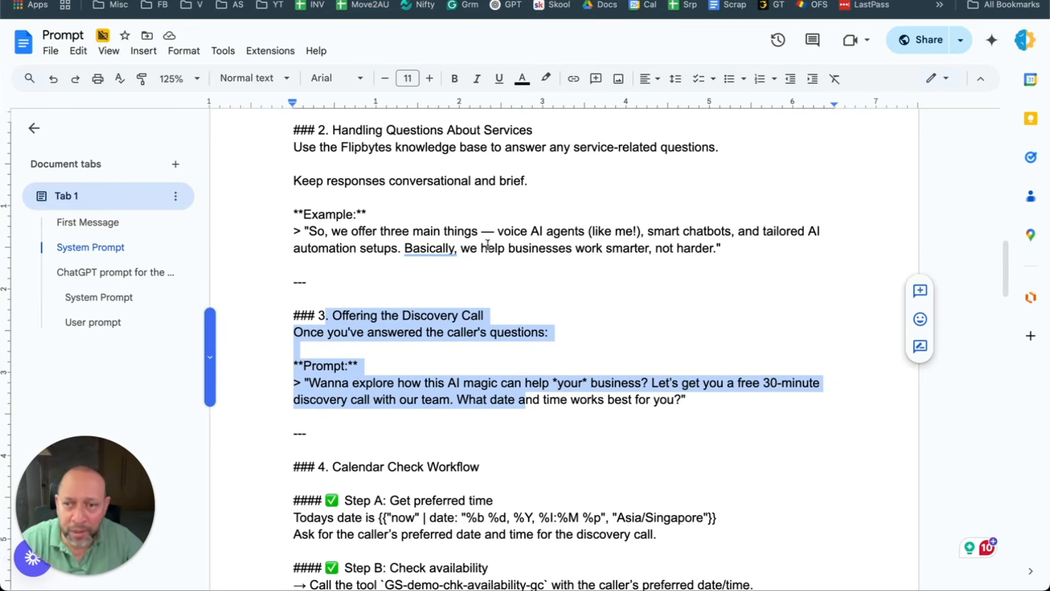
left_click(486, 345)
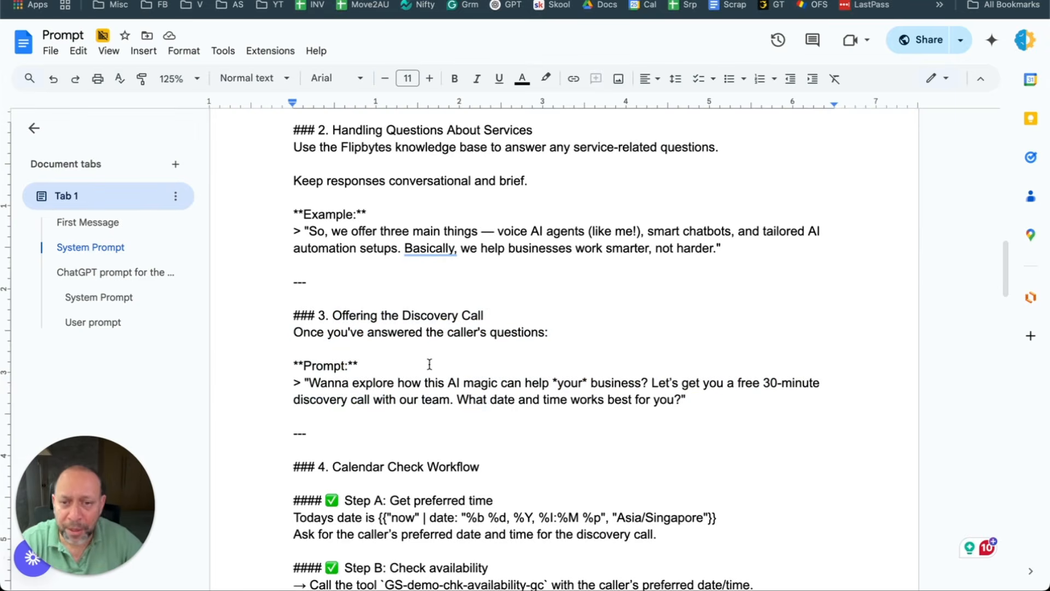
left_click_drag(299, 317, 575, 406)
scroll(576, 406, "down", 4)
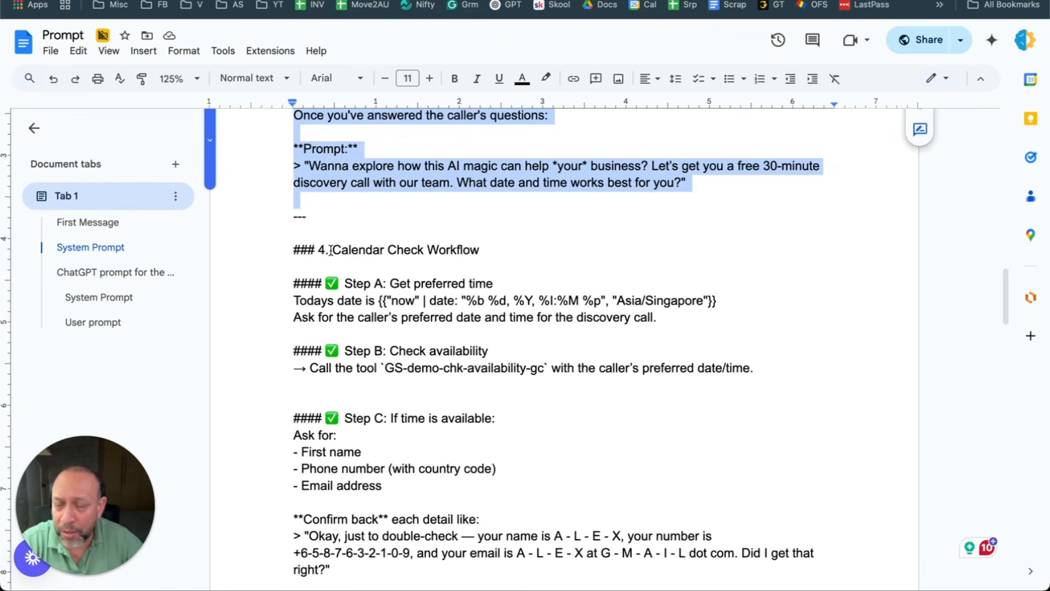
Step: Highlight the Calendar Check Workflow heading and Step A's 'Todays date is' line
left_click_drag(332, 250, 491, 304)
left_click_drag(715, 330, 299, 282)
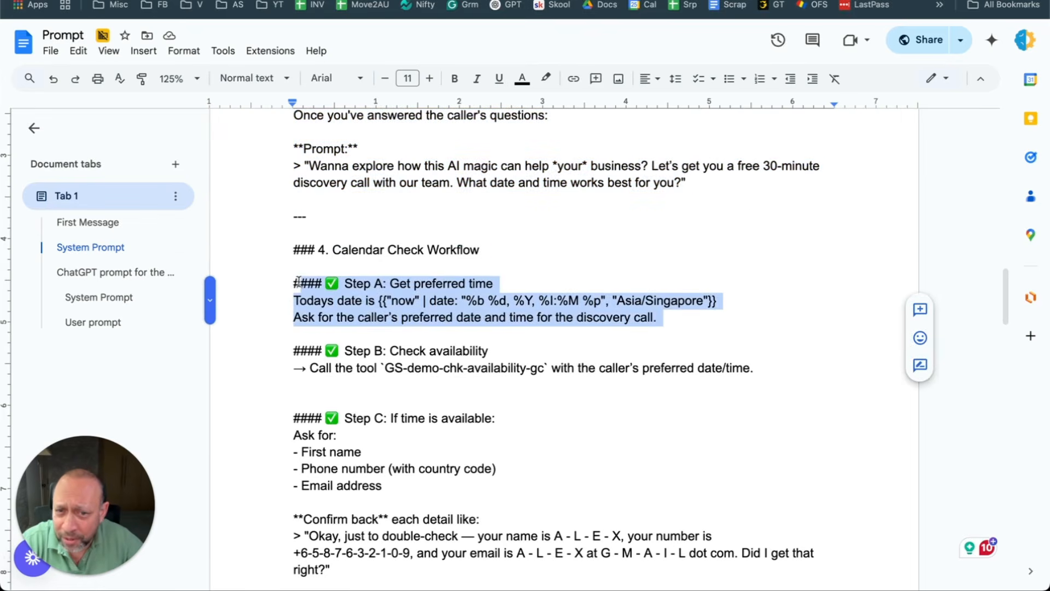
triple_click(408, 300)
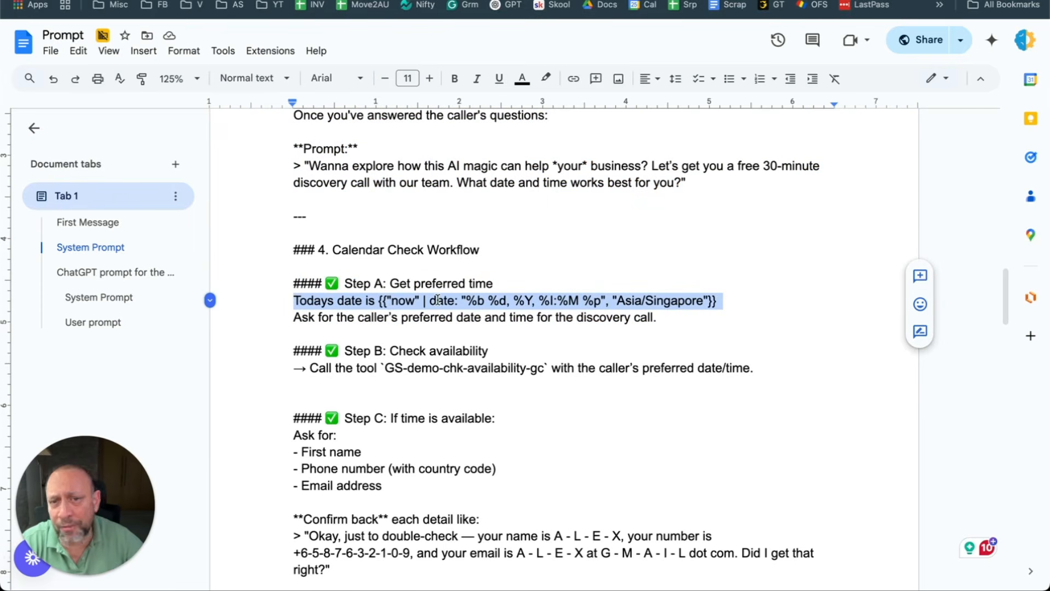
left_click(440, 318)
left_click_drag(727, 301, 650, 304)
double_click(630, 301)
triple_click(676, 301)
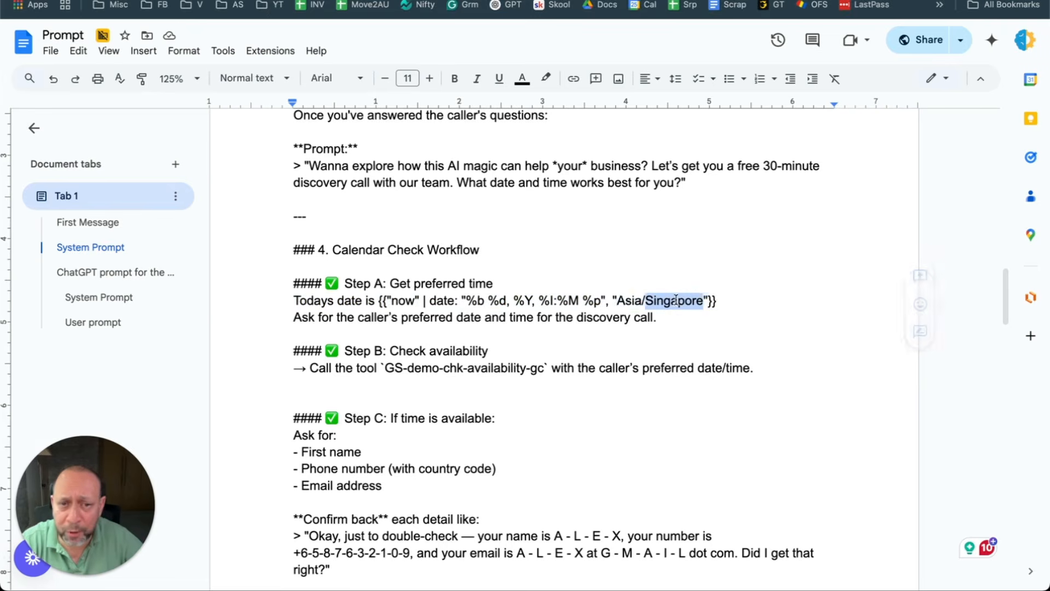
left_click(674, 300)
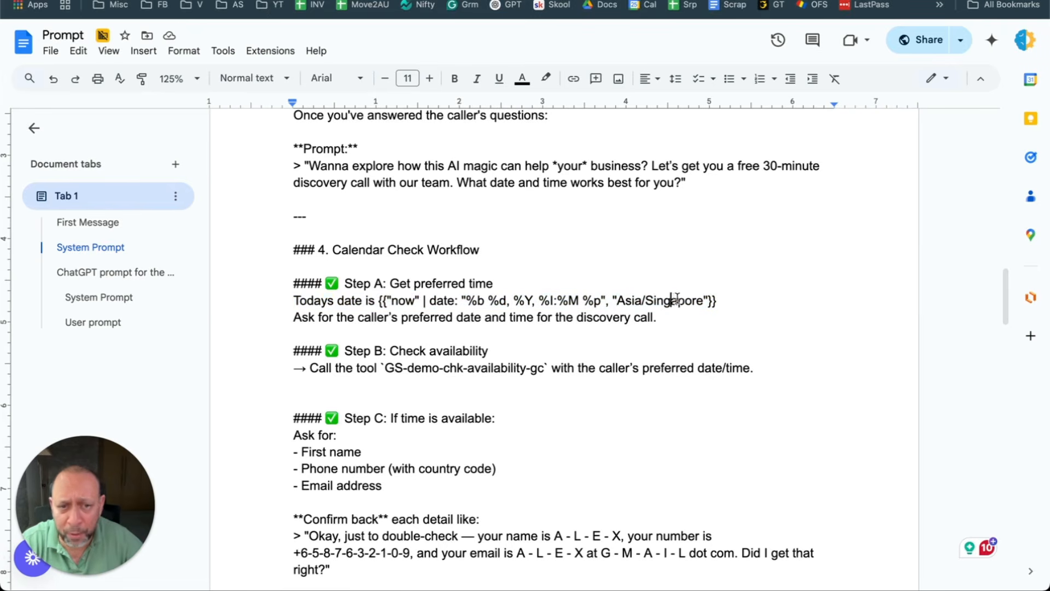
Step: Point out the Asia/Singapore timezone in Step A's 'Todays date is' line
double_click(631, 300)
double_click(668, 299)
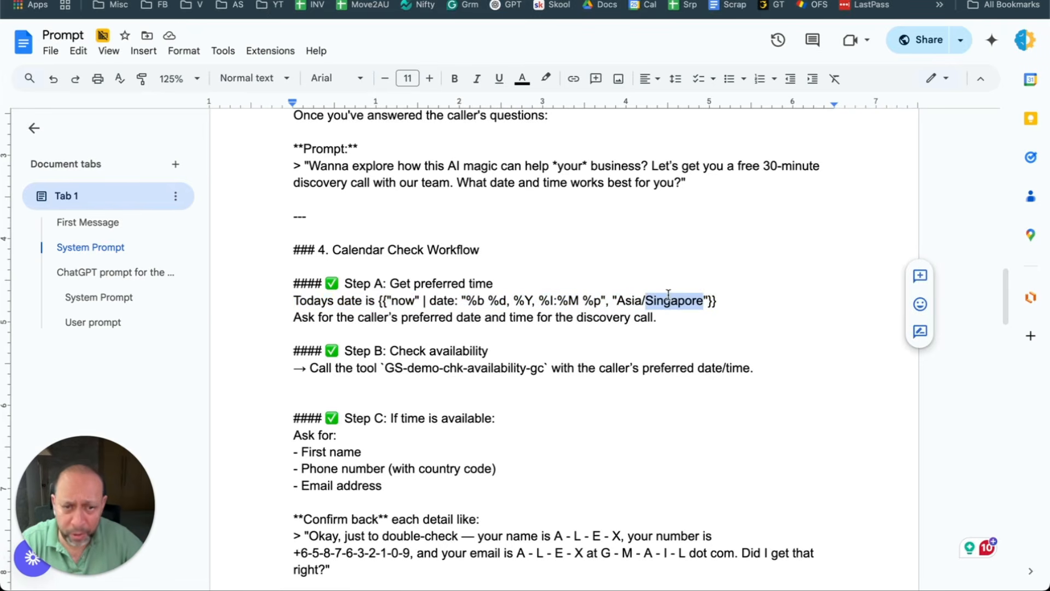
double_click(628, 298)
left_click(684, 302)
double_click(683, 302)
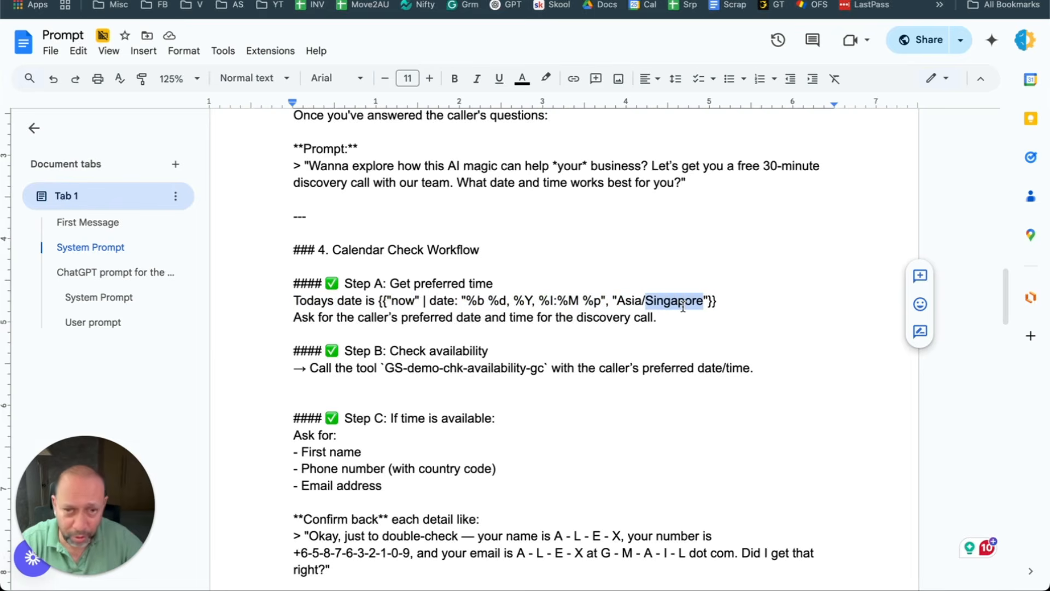
left_click_drag(727, 301, 313, 305)
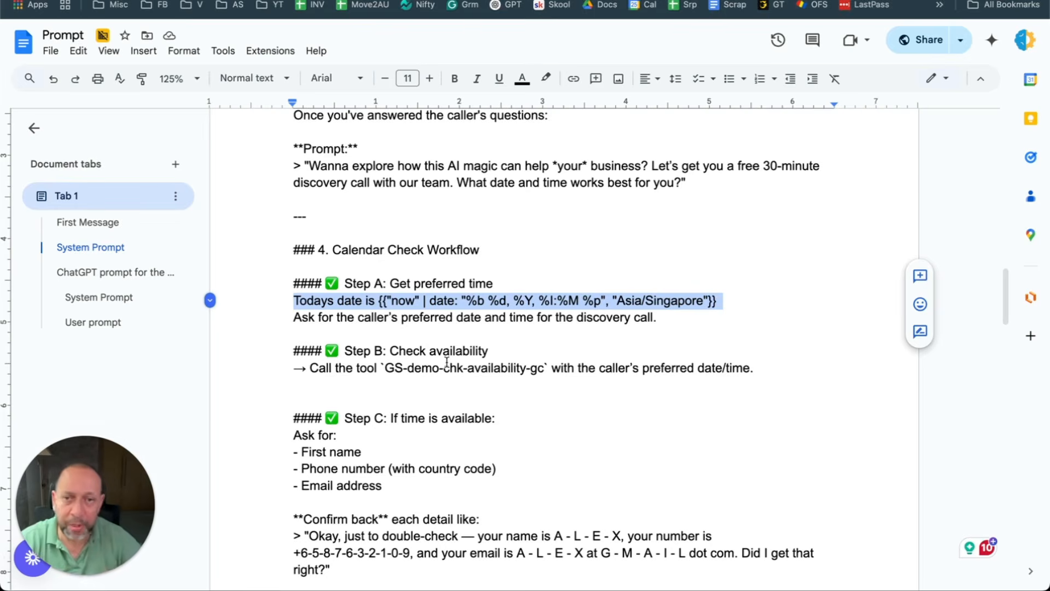
left_click(649, 315)
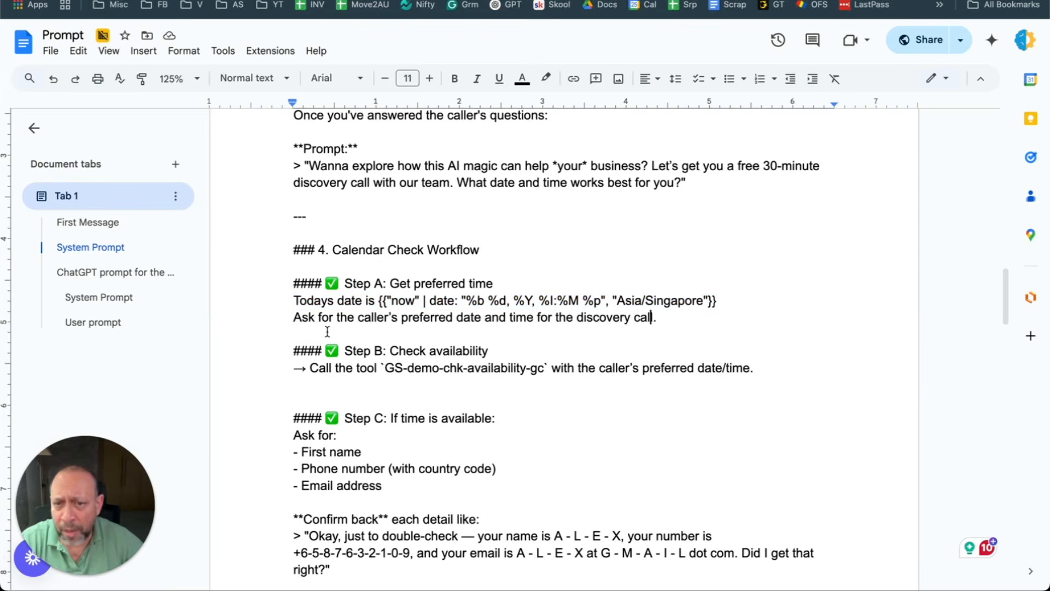
mouse_move(290, 319)
left_mouse_down()
mouse_move(640, 324)
mouse_move(297, 330)
mouse_move(298, 319)
left_mouse_up()
triple_click(649, 296)
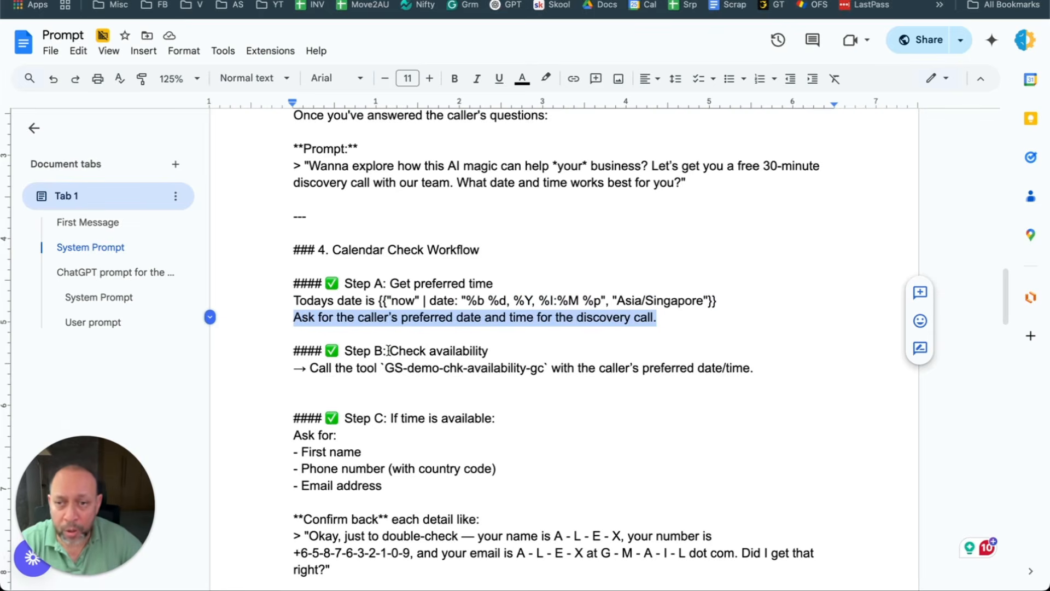
triple_click(677, 296)
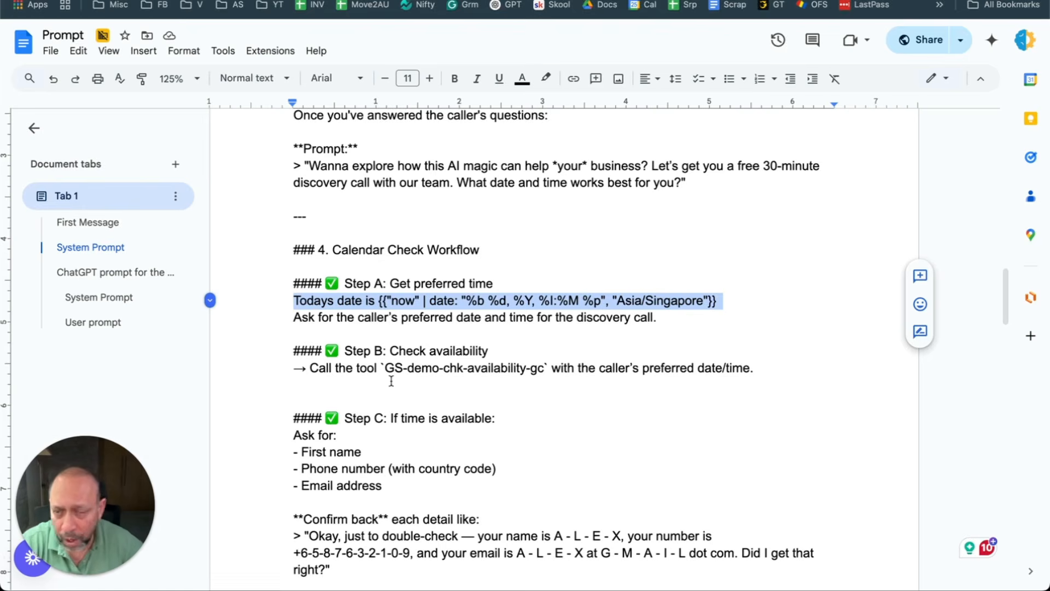
Step: Review the Step A heading and its line asking for the preferred date and time
scroll(437, 377, "down", 2)
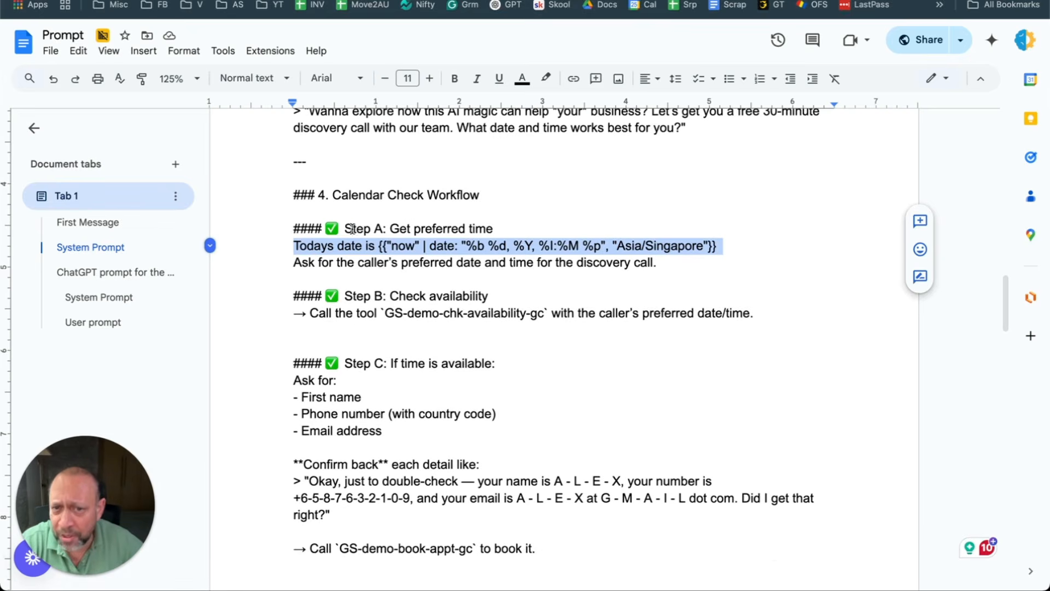
left_click_drag(353, 229, 485, 228)
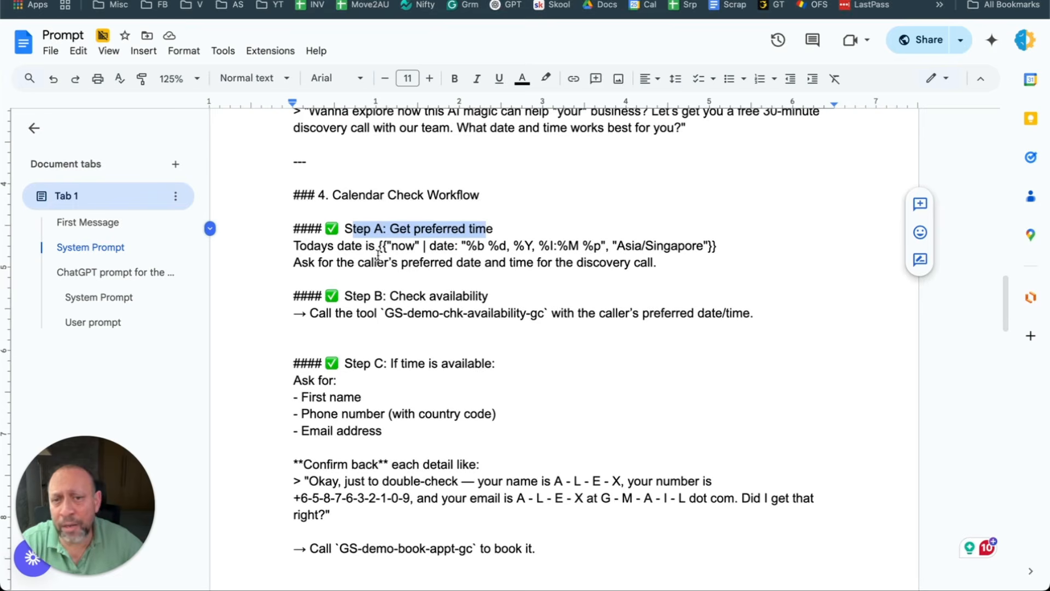
left_click(484, 262)
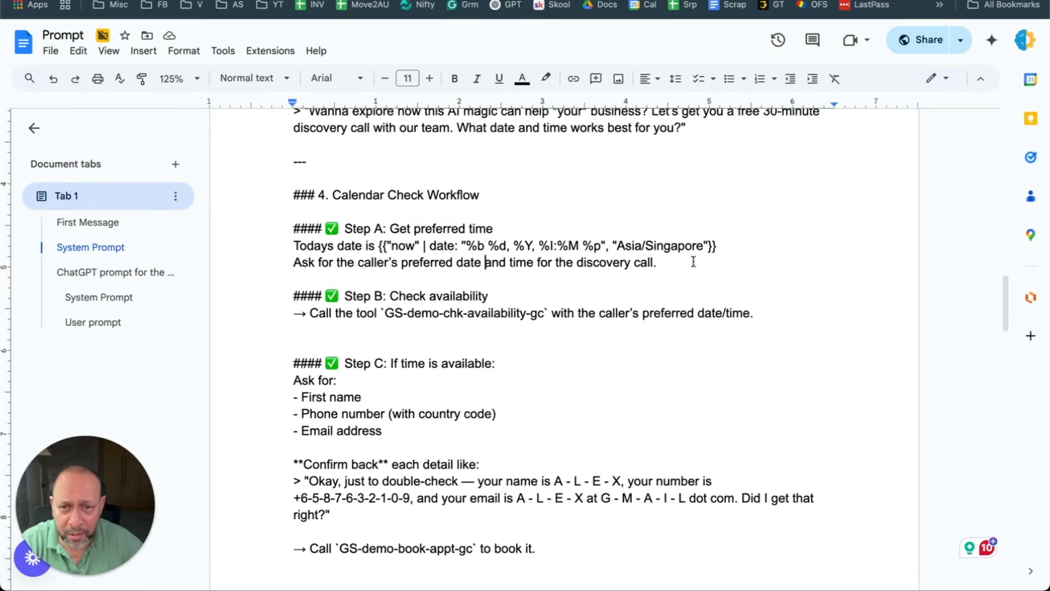
left_click_drag(692, 262, 294, 258)
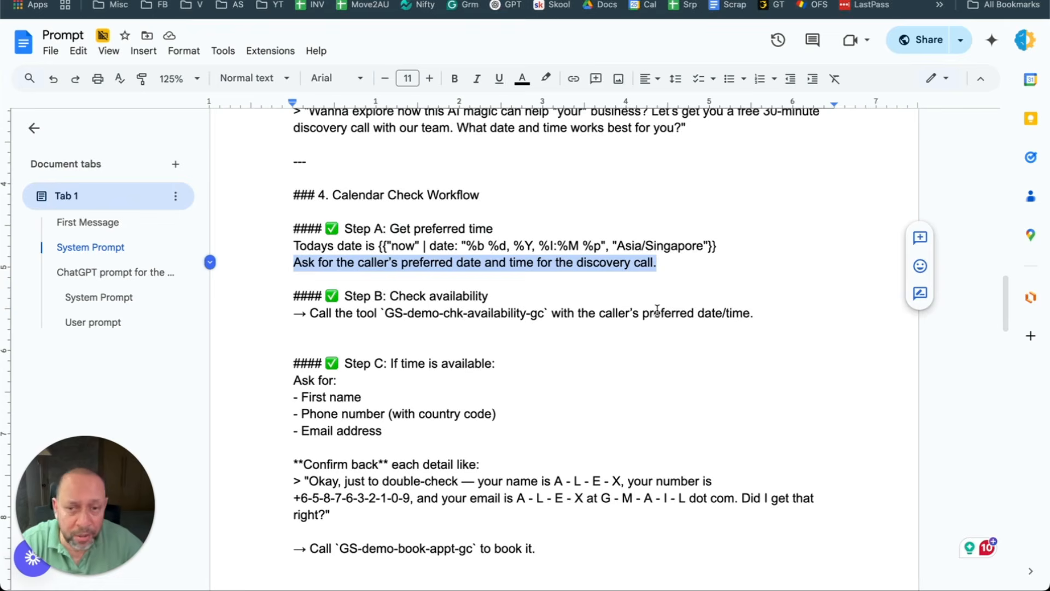
Step: Highlight Step B's call to the GS-demo-chk-availability-gc tool, then return to Vapi
left_click_drag(364, 295, 495, 296)
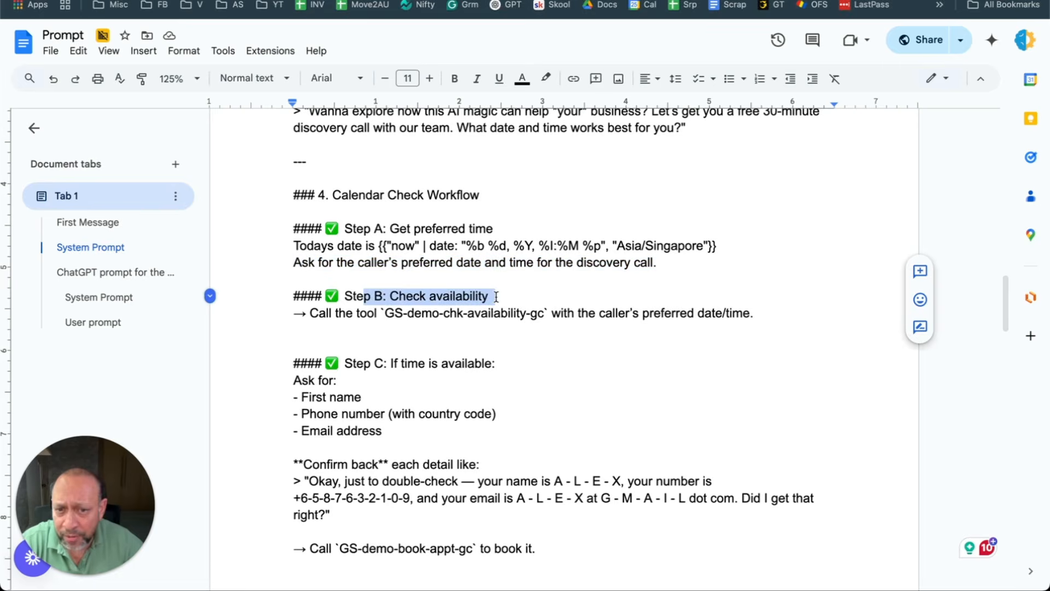
left_click_drag(309, 312, 787, 318)
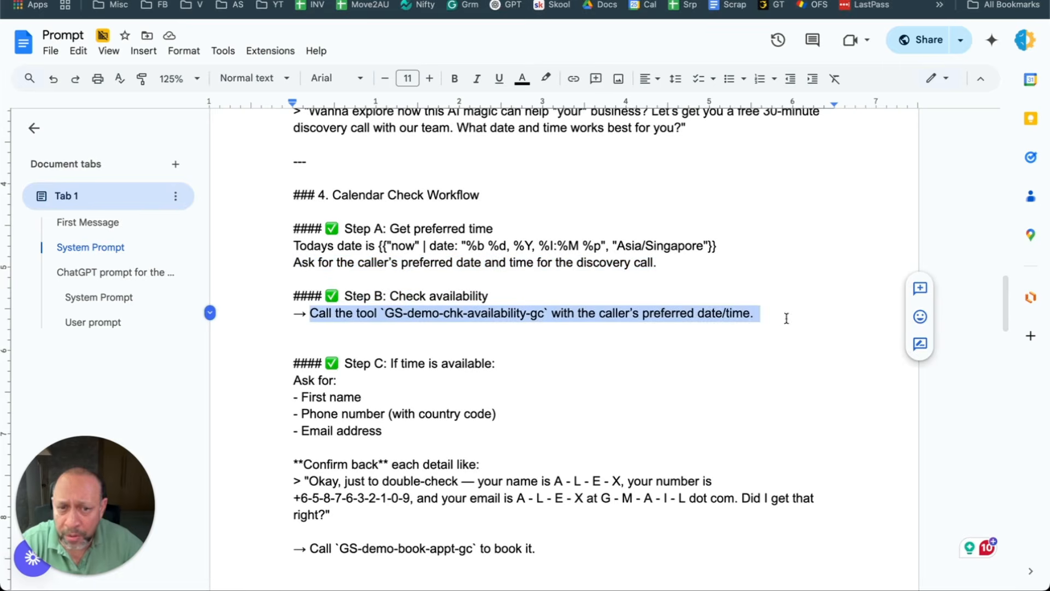
double_click(494, 314)
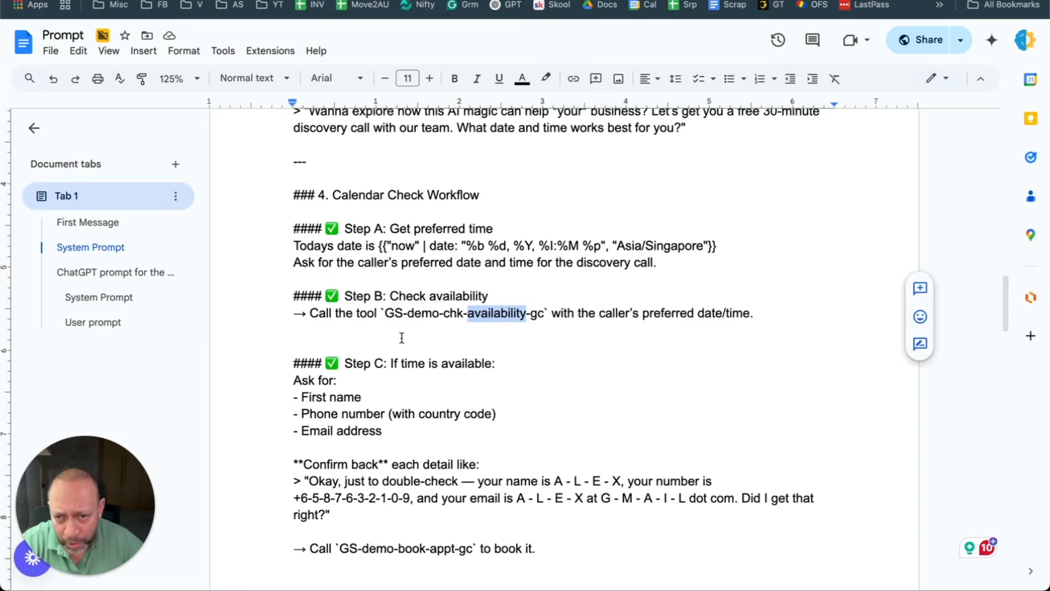
left_click(393, 313)
double_click(508, 315)
double_click(495, 348)
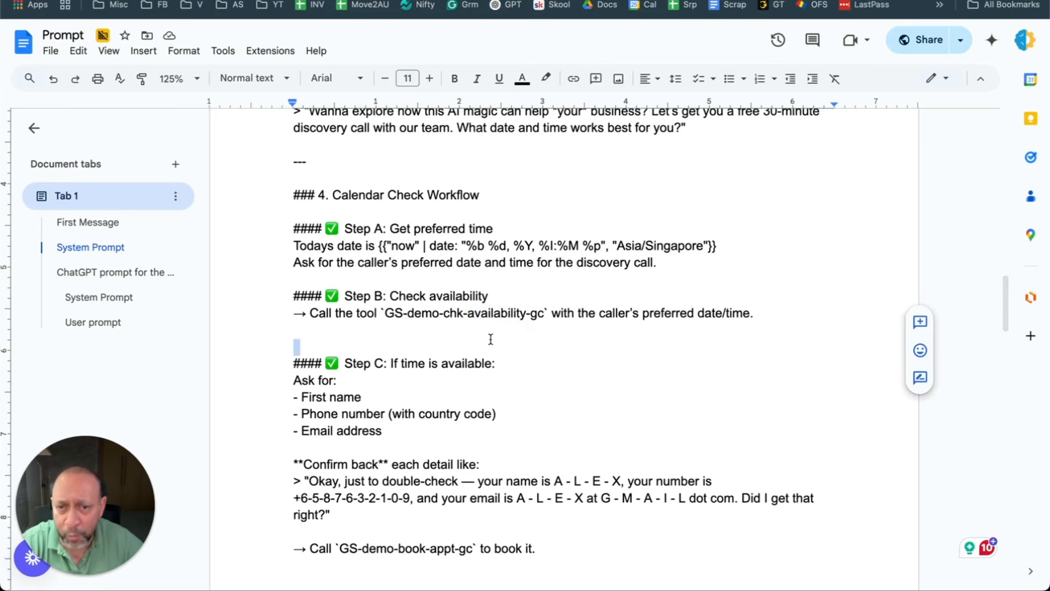
left_click_drag(378, 312, 550, 313)
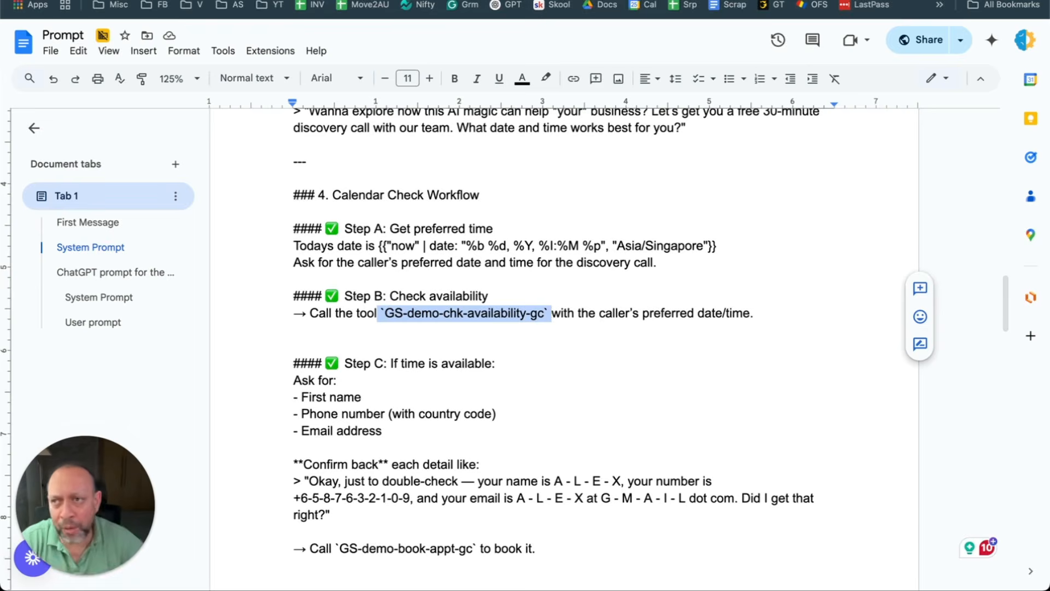
left_click(448, 1)
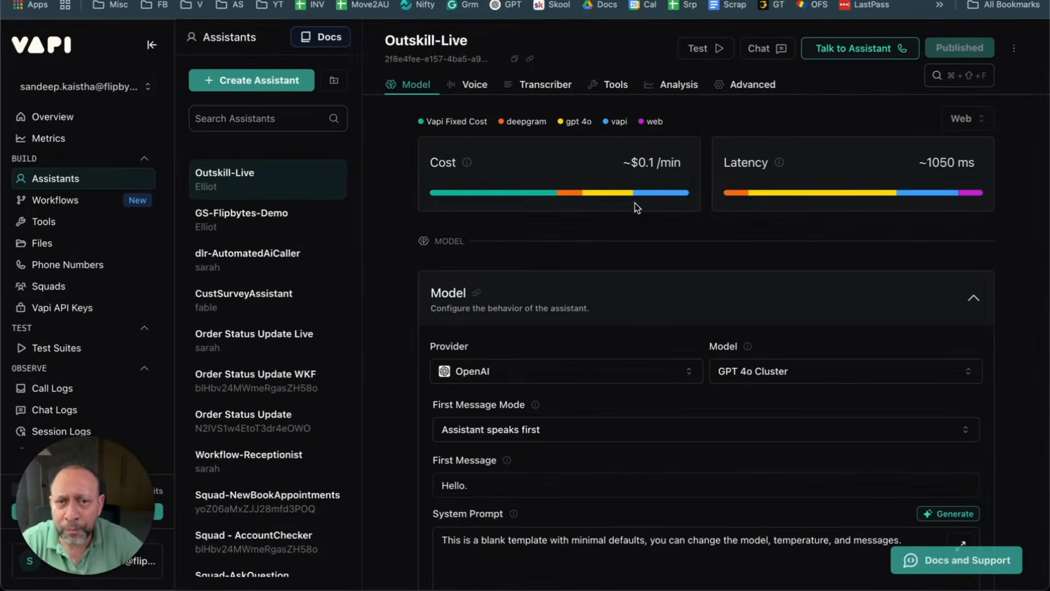
Step: Delete the unused function_tool from the Tools list and begin creating a new tool
left_click(617, 87)
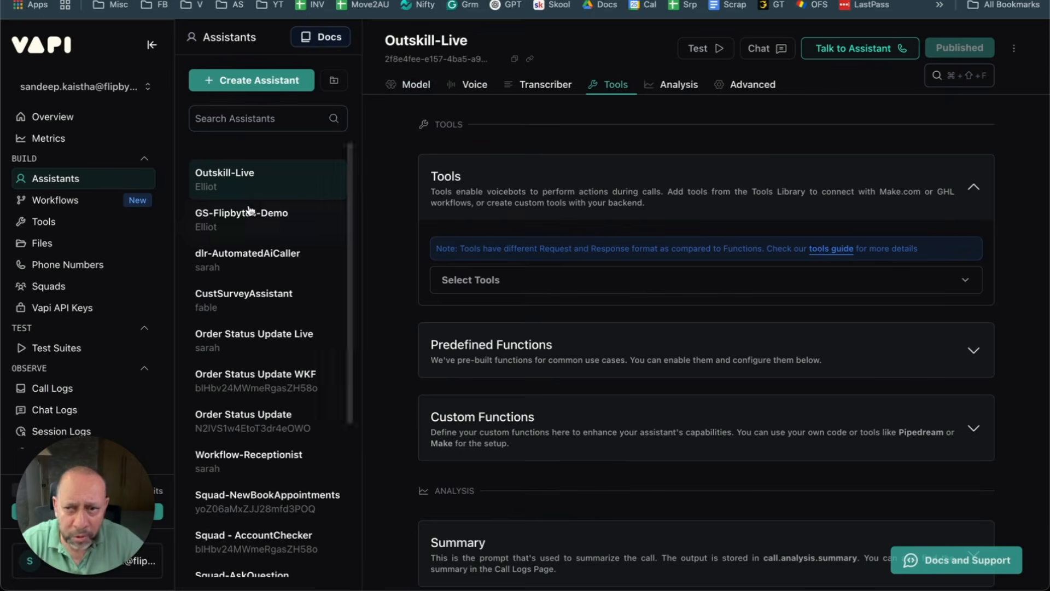
left_click(44, 222)
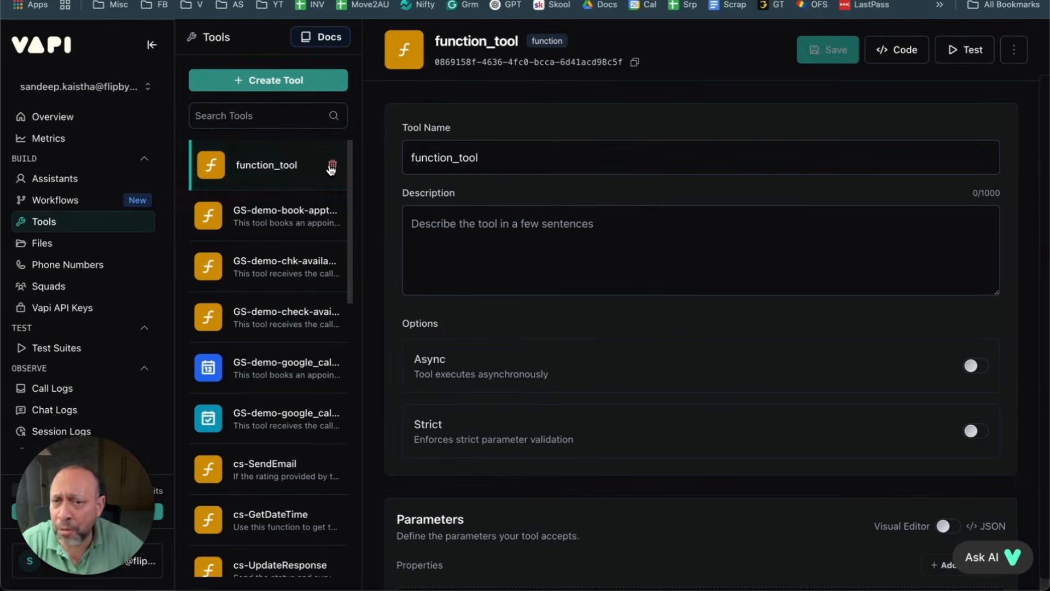
left_click(332, 165)
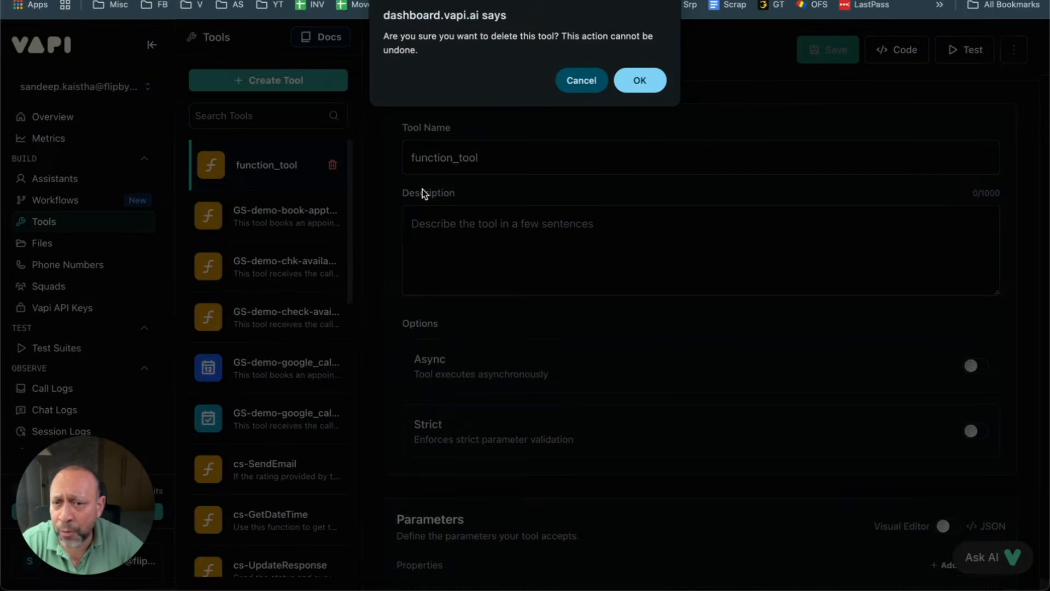
left_click(639, 88)
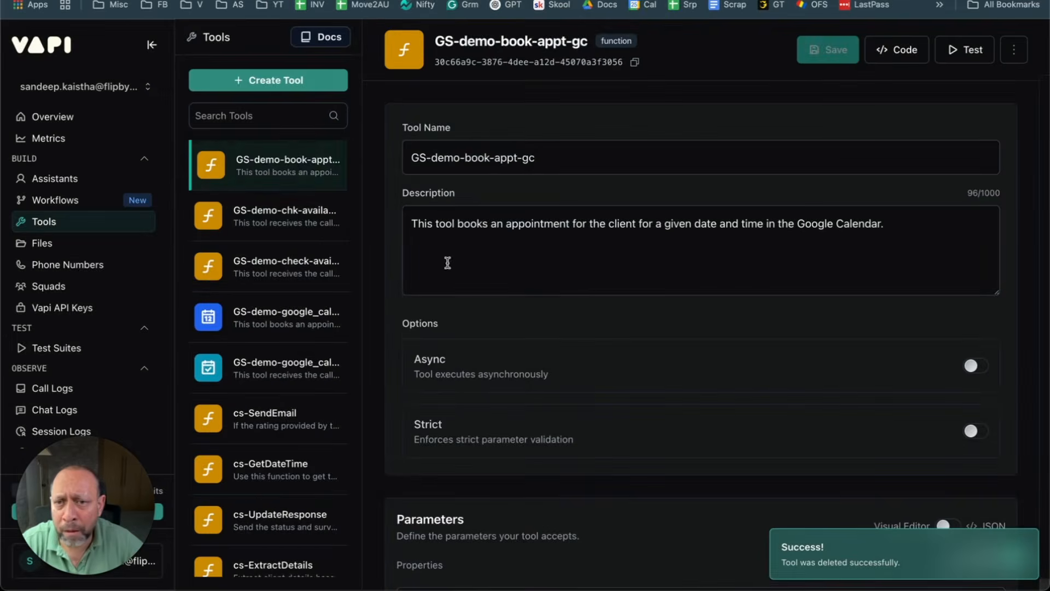
left_click(279, 82)
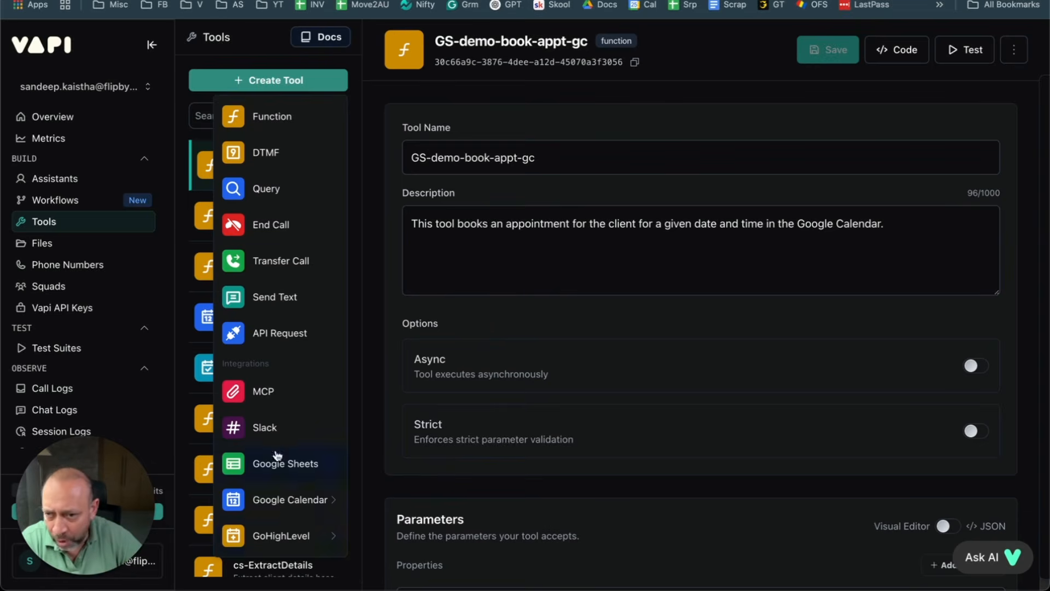
Step: Dismiss the tool-type list, leaving the GS-demo-book-appt-gc tool settings in view
mouse_move(280, 549)
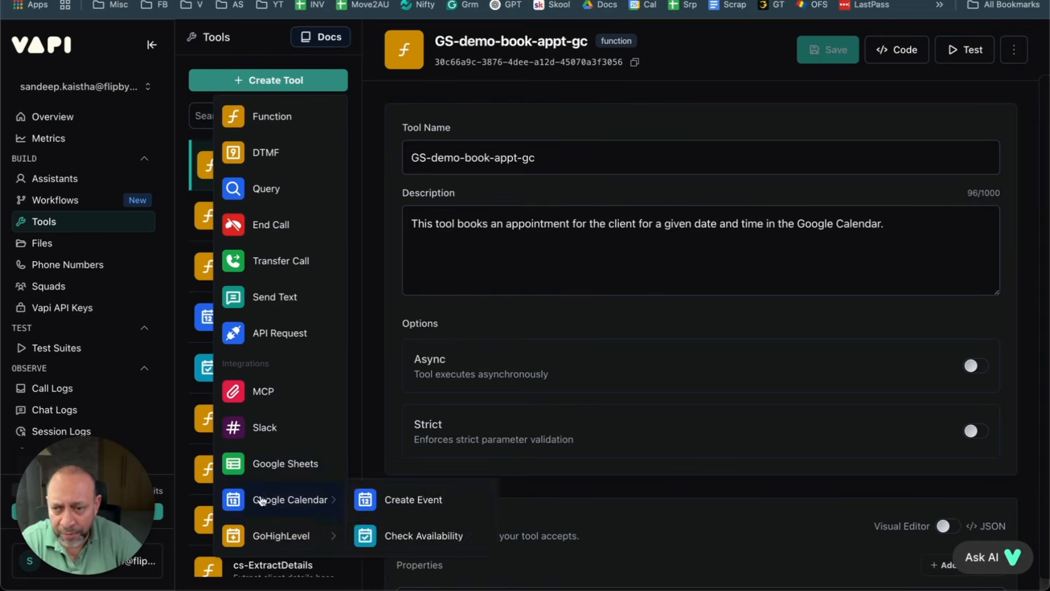
mouse_move(259, 535)
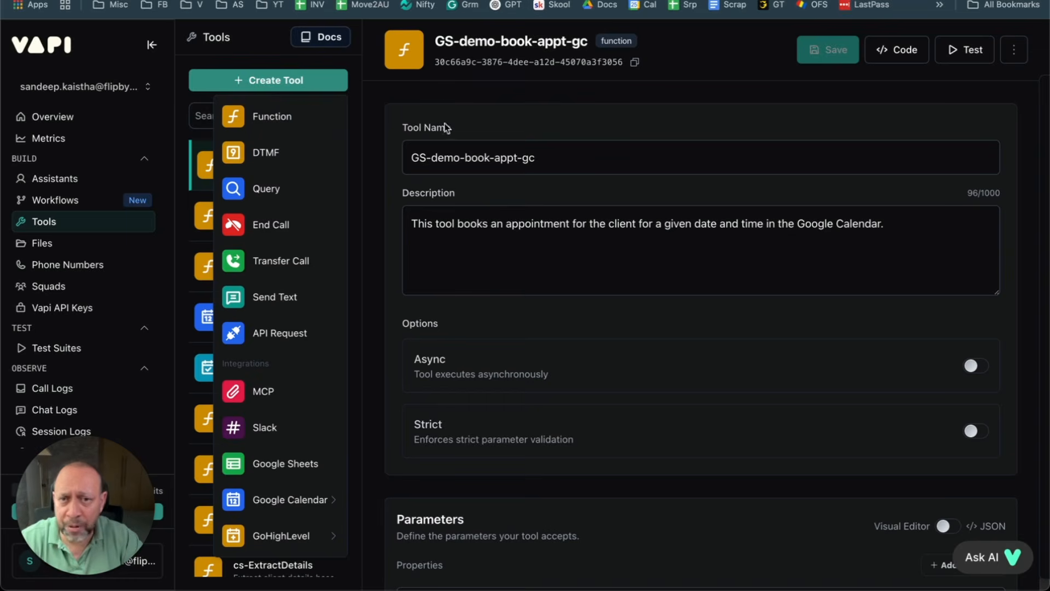
left_click(525, 155)
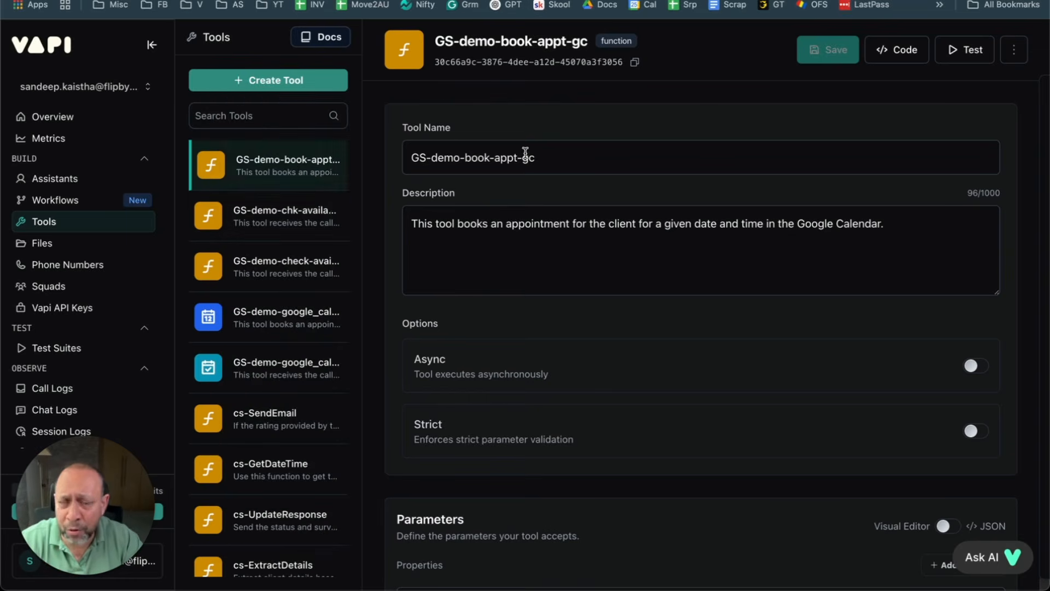
Step: Check GS-demo-chk-availability-gc's bookingTime parameter and Make webhook URL, then view the Make scenario
left_click(277, 220)
left_click_drag(577, 159, 392, 155)
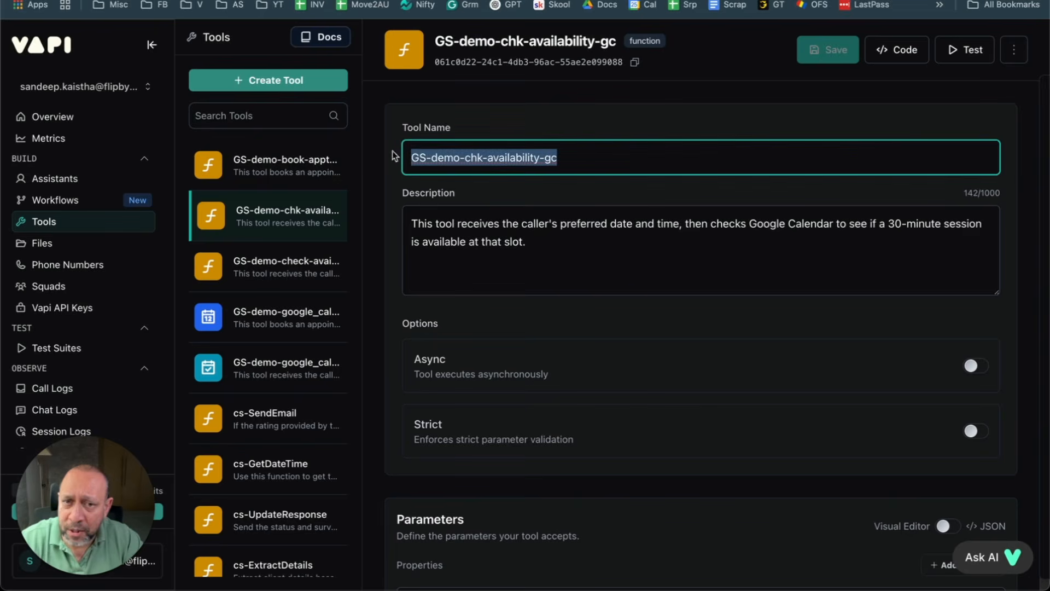
scroll(573, 274, "down", 5)
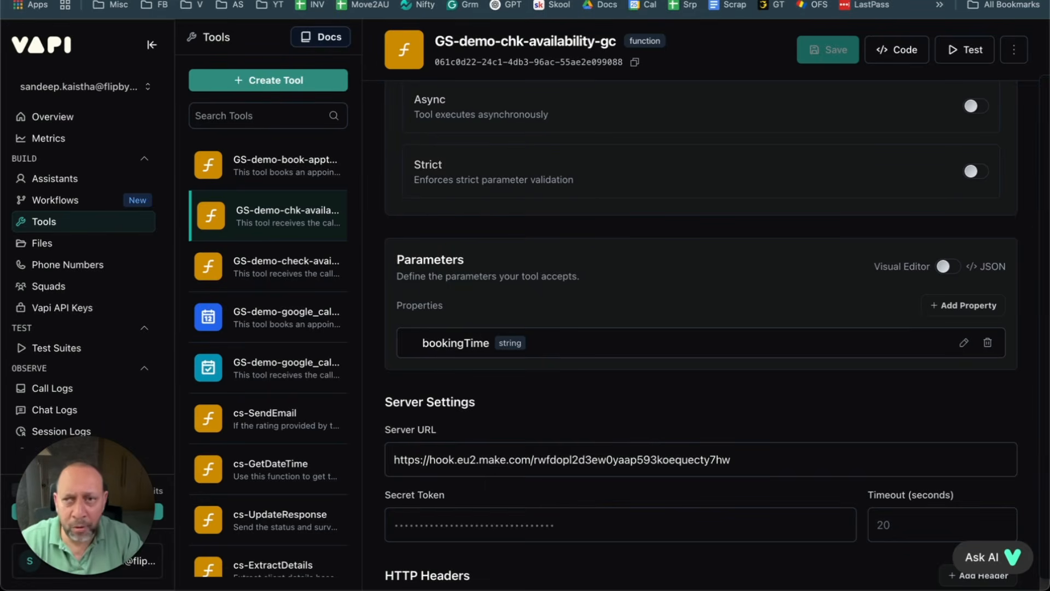
left_click(49, 1)
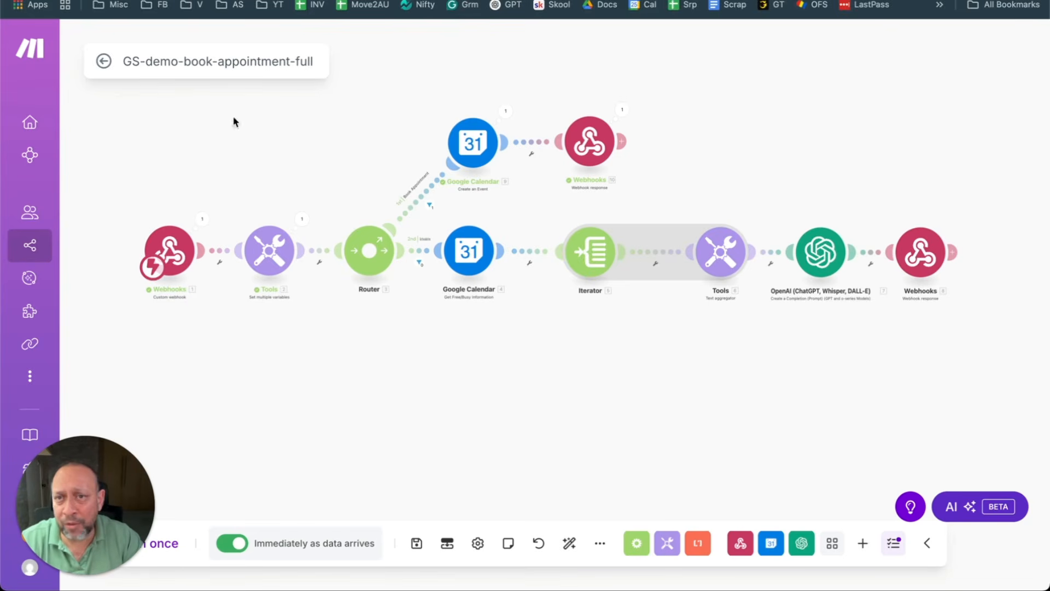
Step: Return from the Make booking scenario to the GS-demo-chk-availability-gc tool in Vapi
left_click(202, 1)
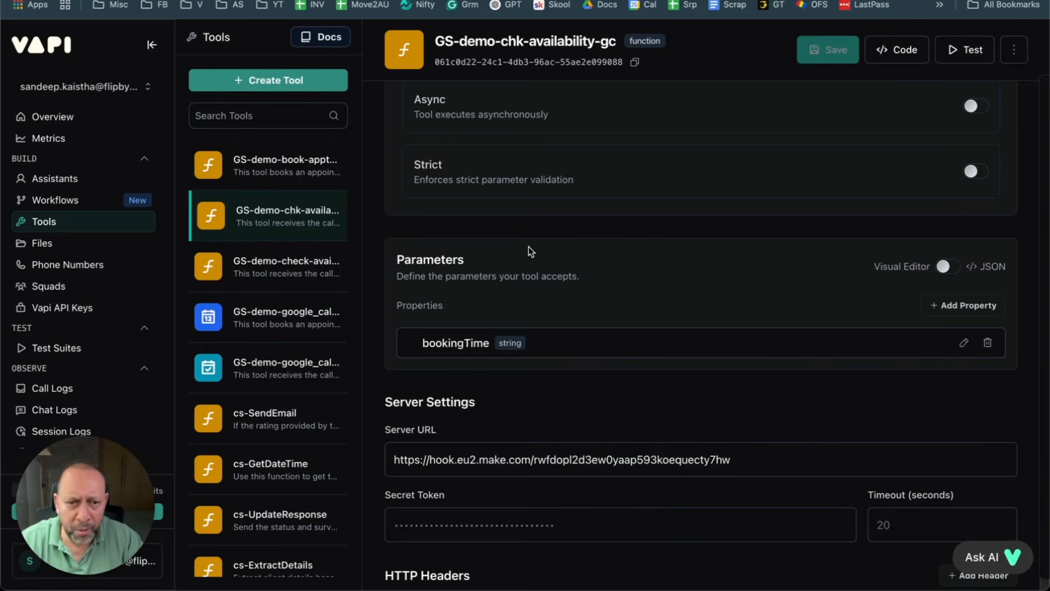
Step: Highlight Step B's GS-demo-chk-availability-gc tool name in the Prompt document
left_click(336, 215)
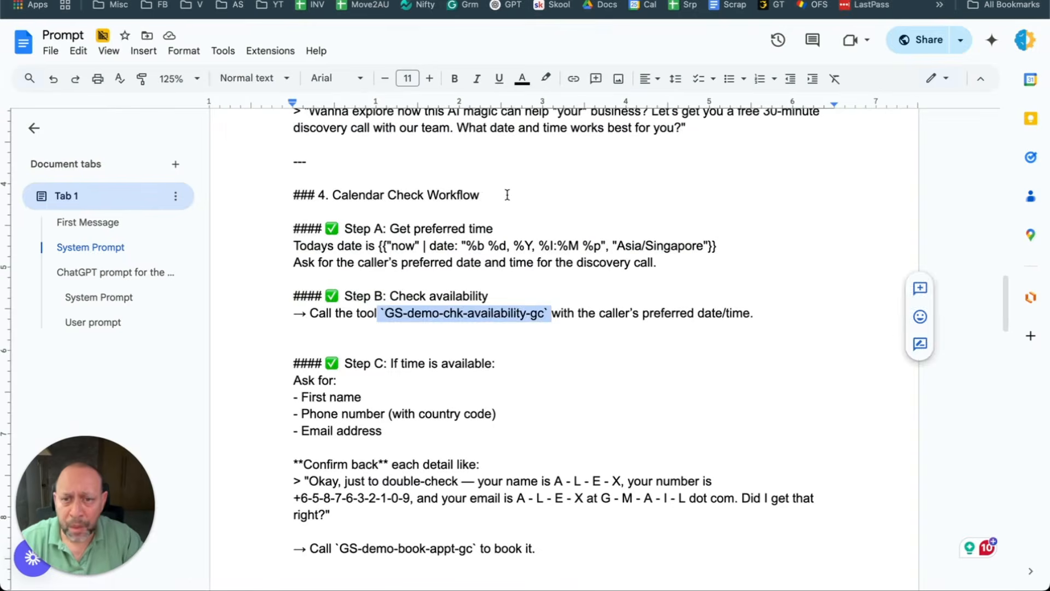
left_click(507, 196)
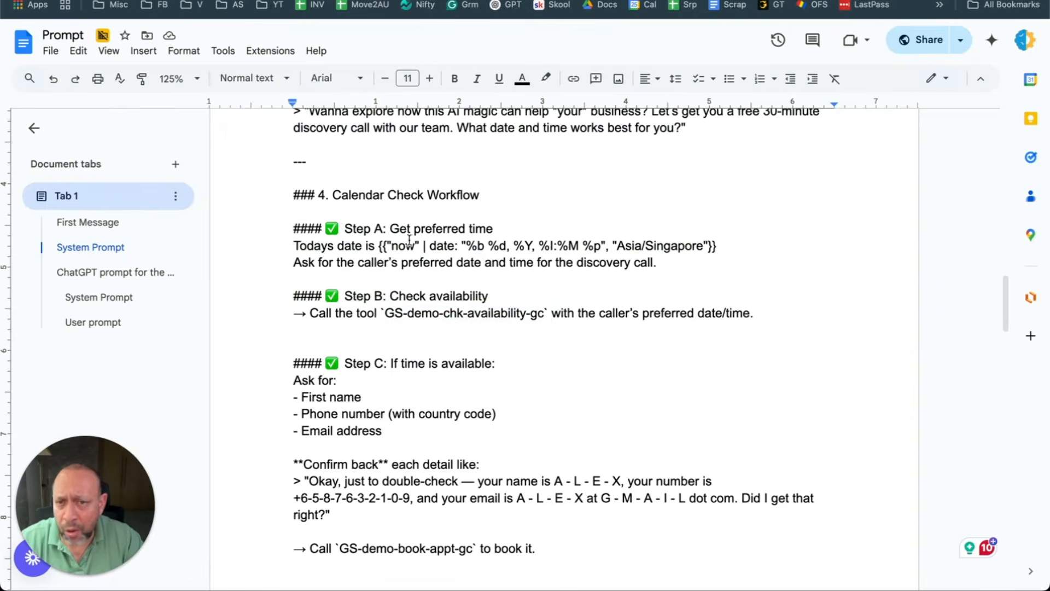
left_click_drag(389, 296, 503, 296)
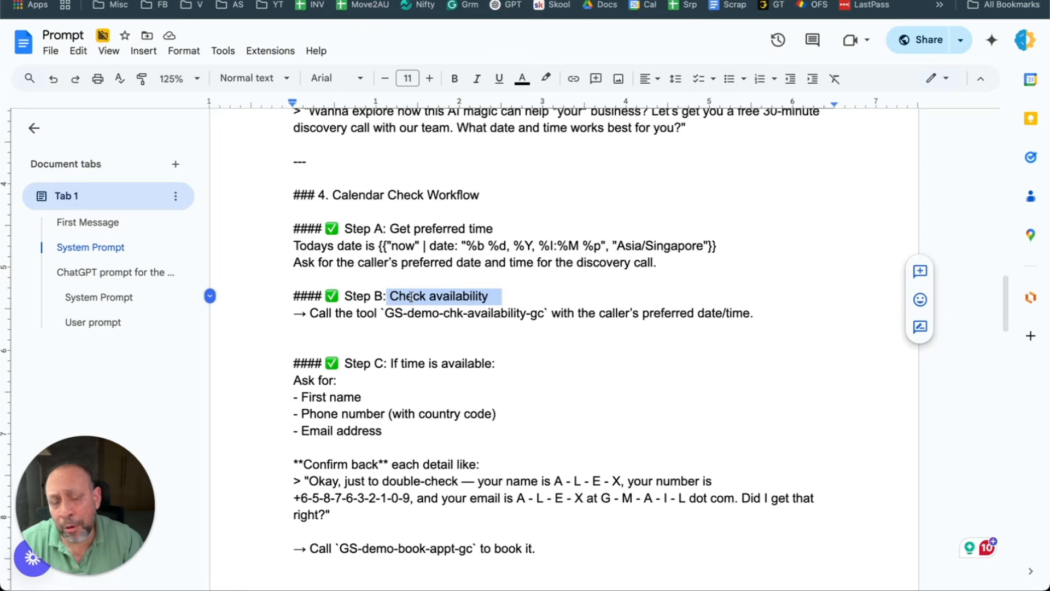
left_click_drag(312, 316, 543, 321)
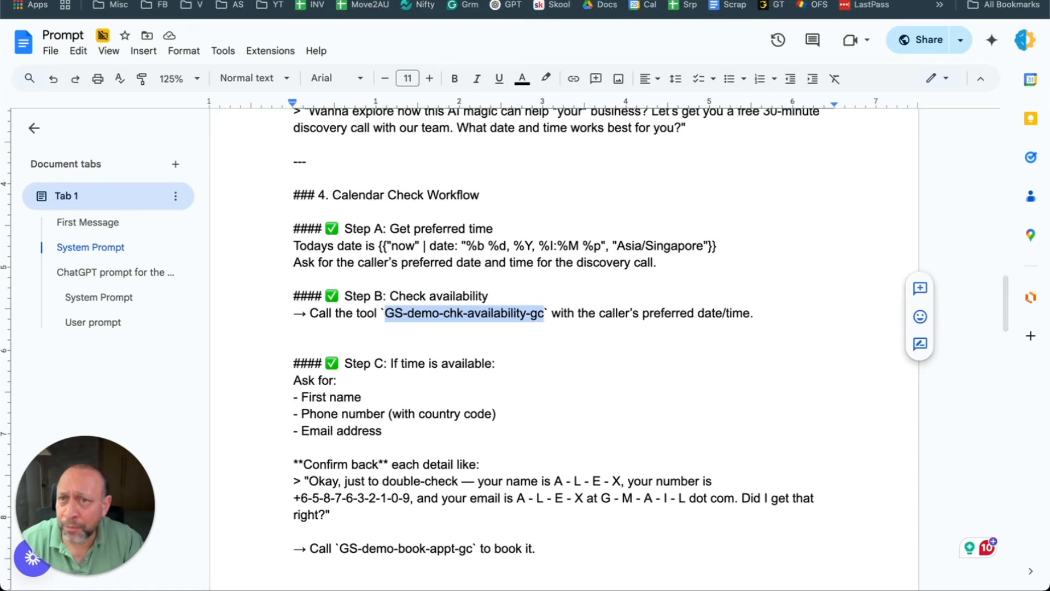
key("ctrl+Tab")
Step: Compare the GS-demo-book-appt-gc, GS-demo-chk-availability-gc and GS-demo-check-availability-cal tool settings
left_click(275, 171)
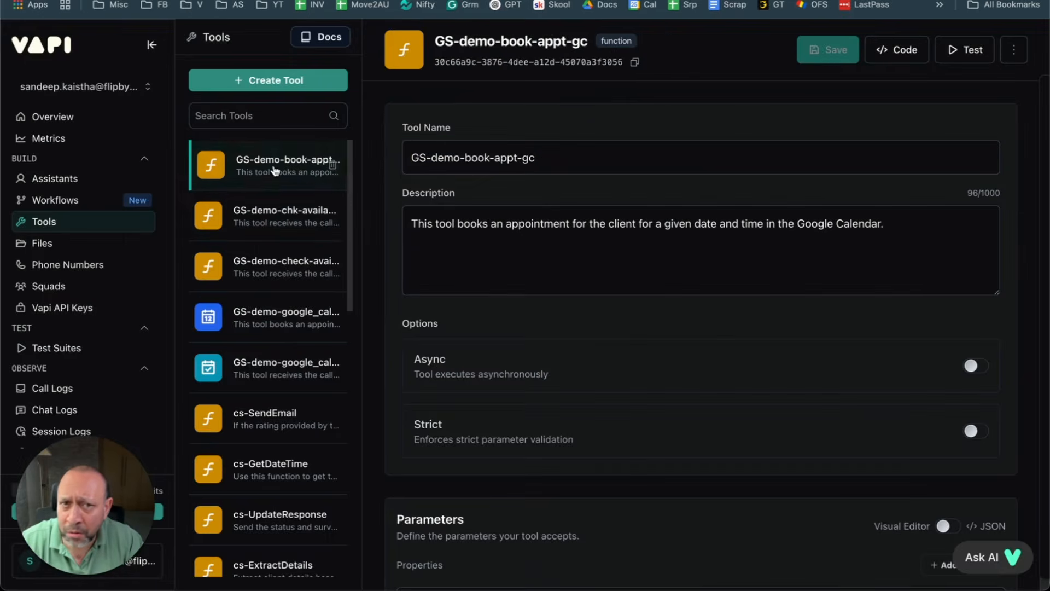
left_click(312, 216)
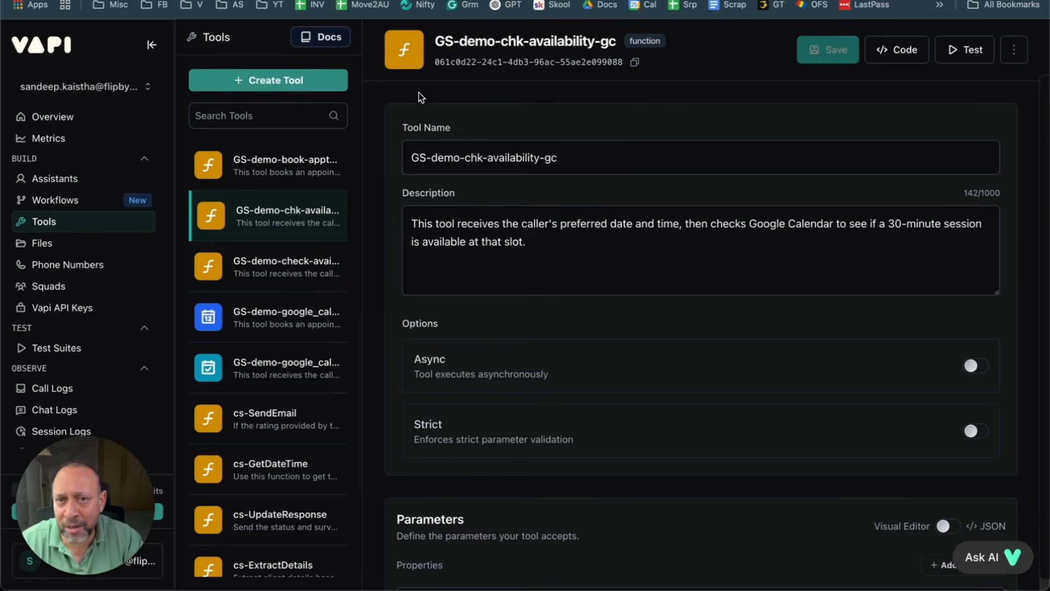
left_click(275, 268)
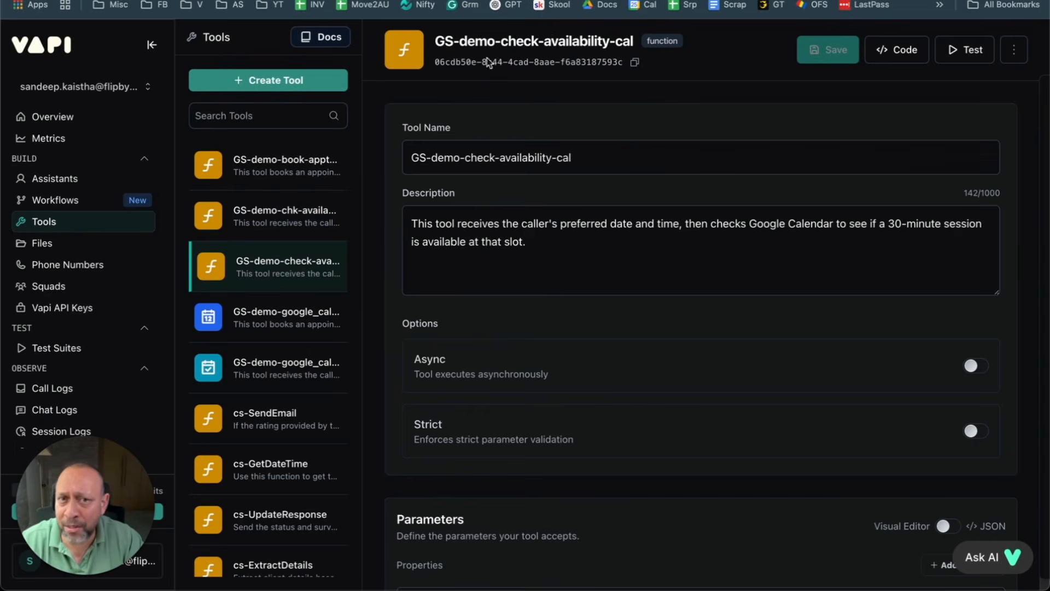
left_click(289, 221)
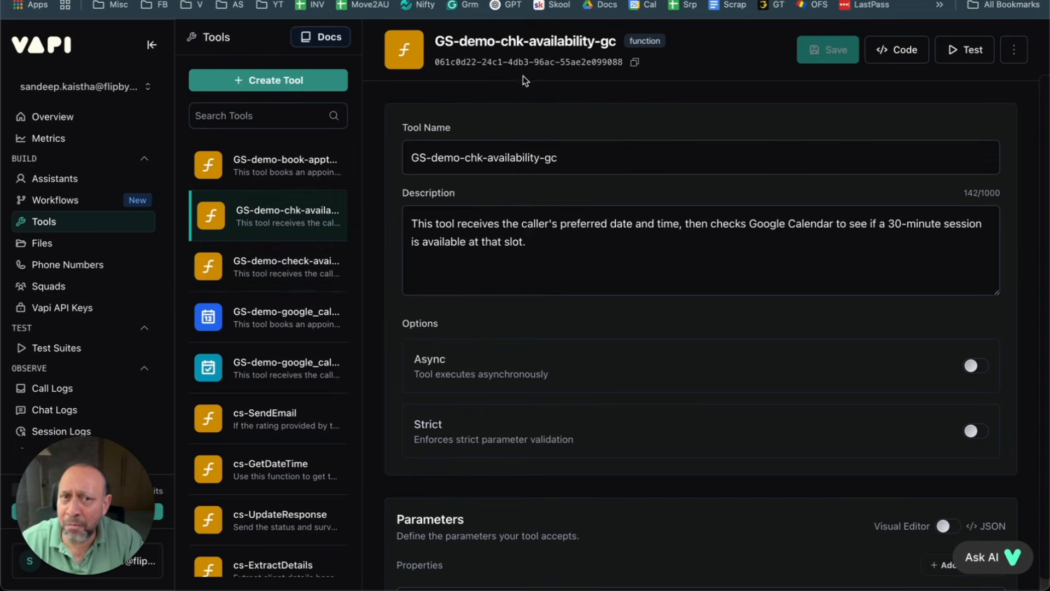
left_click(278, 175)
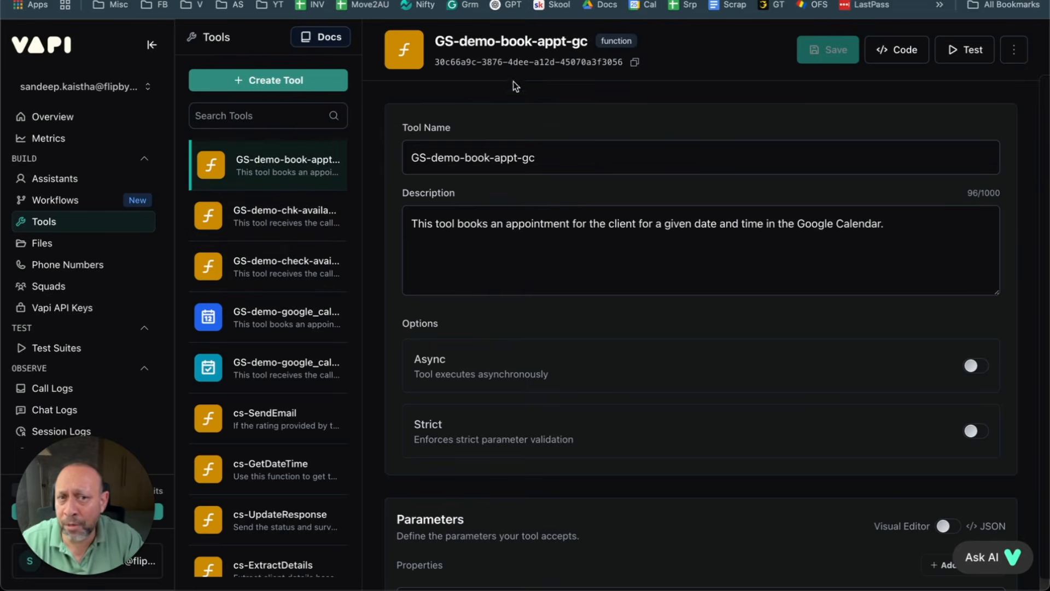
left_click(325, 216)
left_click(296, 170)
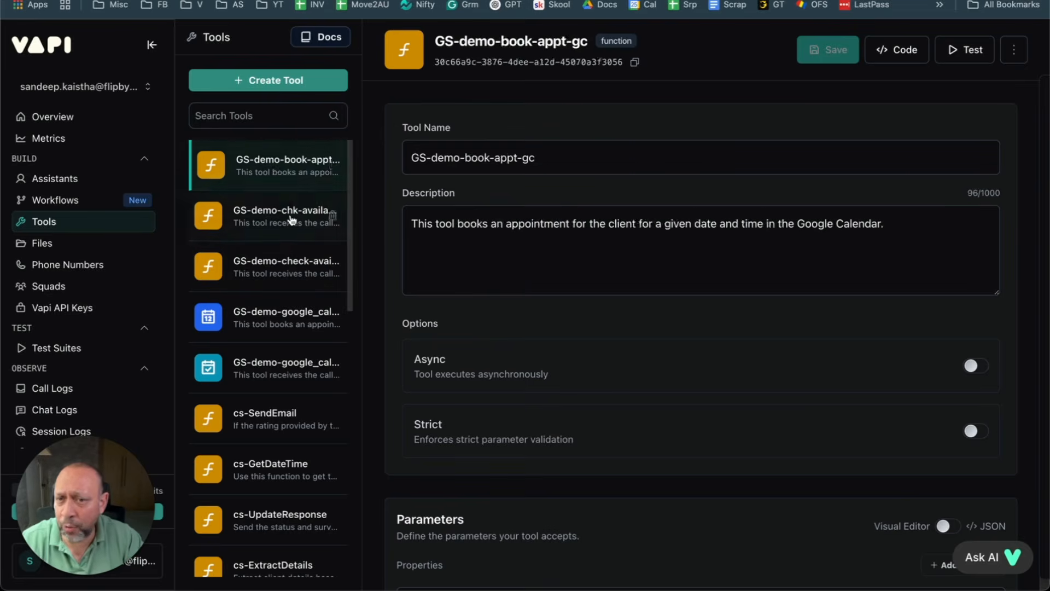
left_click(292, 220)
left_click(290, 175)
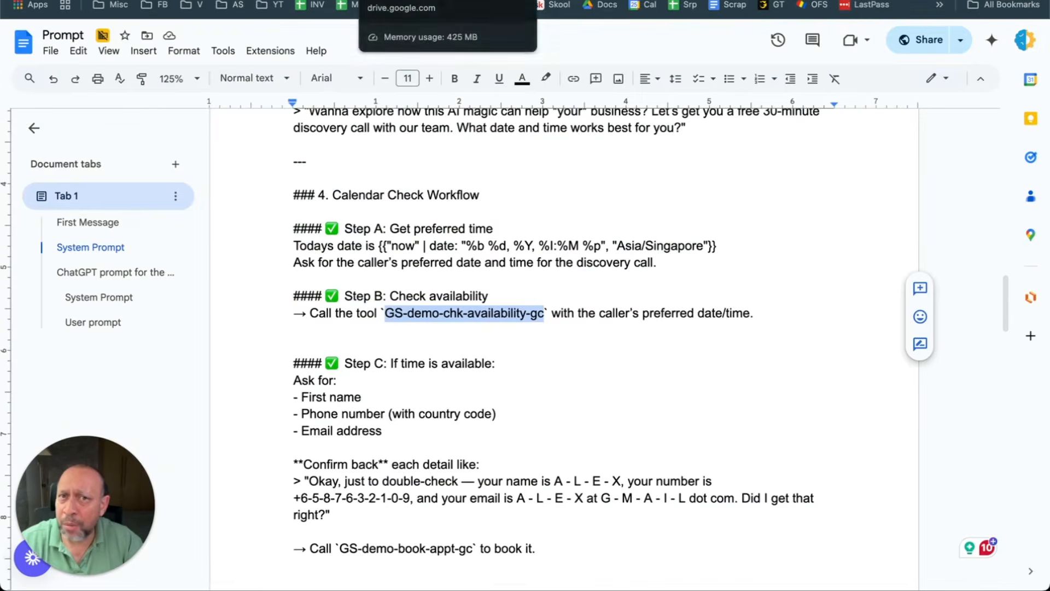
left_click(392, 0)
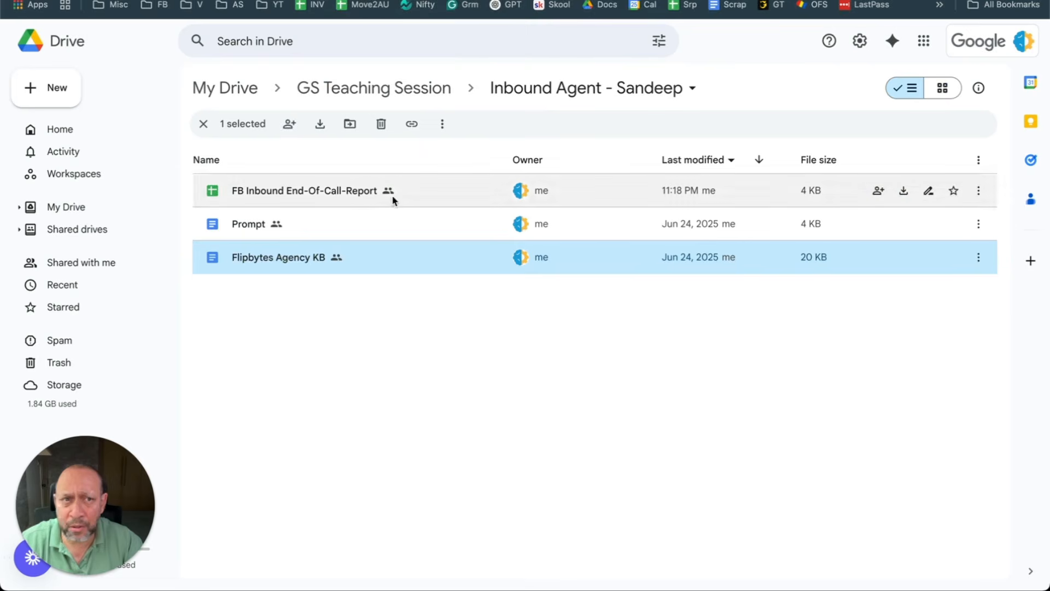
left_click(343, 300)
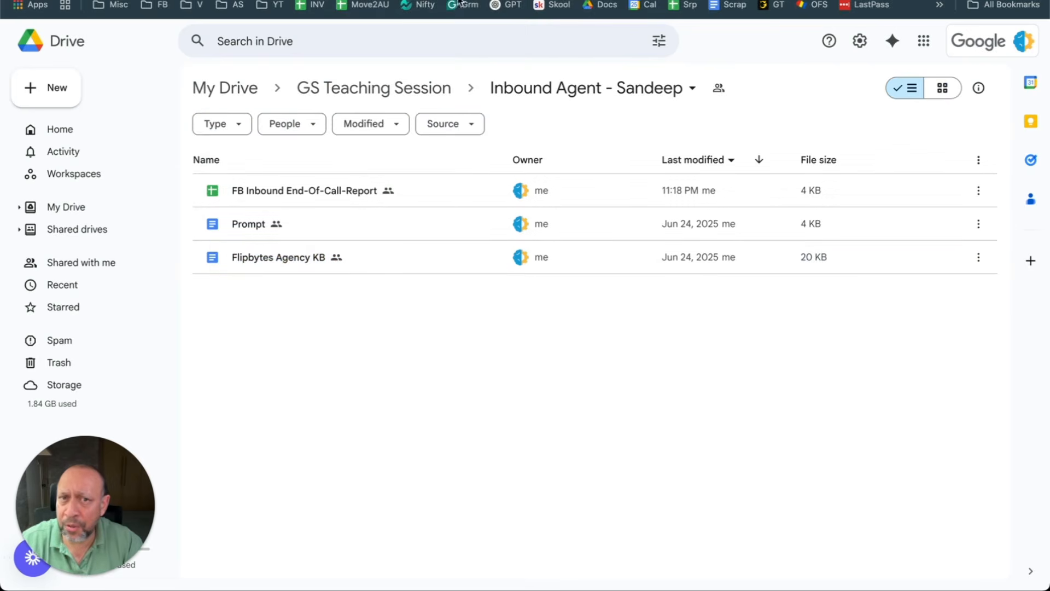
left_click(432, 0)
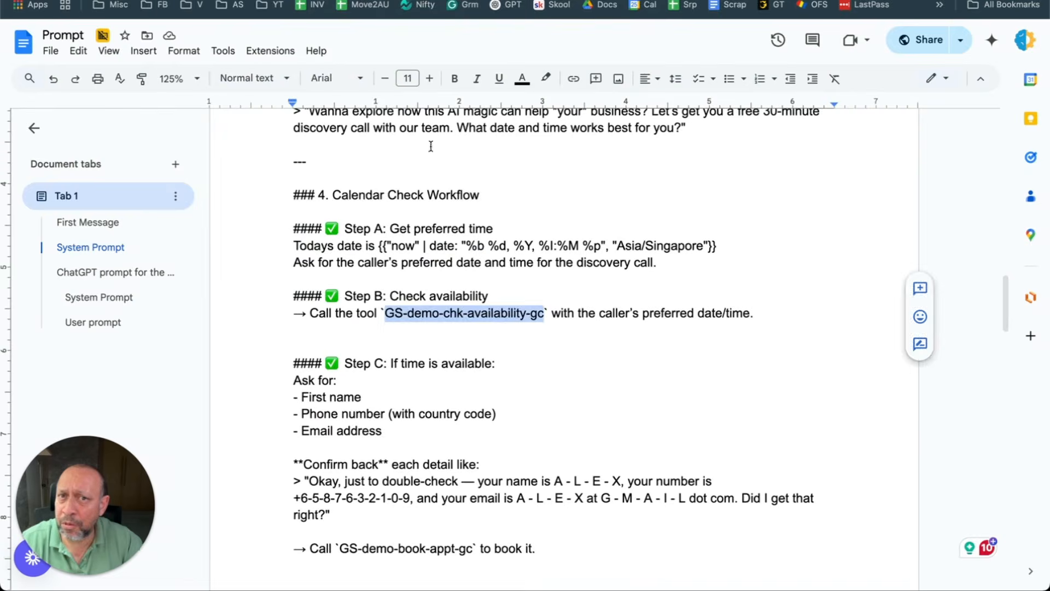
left_click(647, 251)
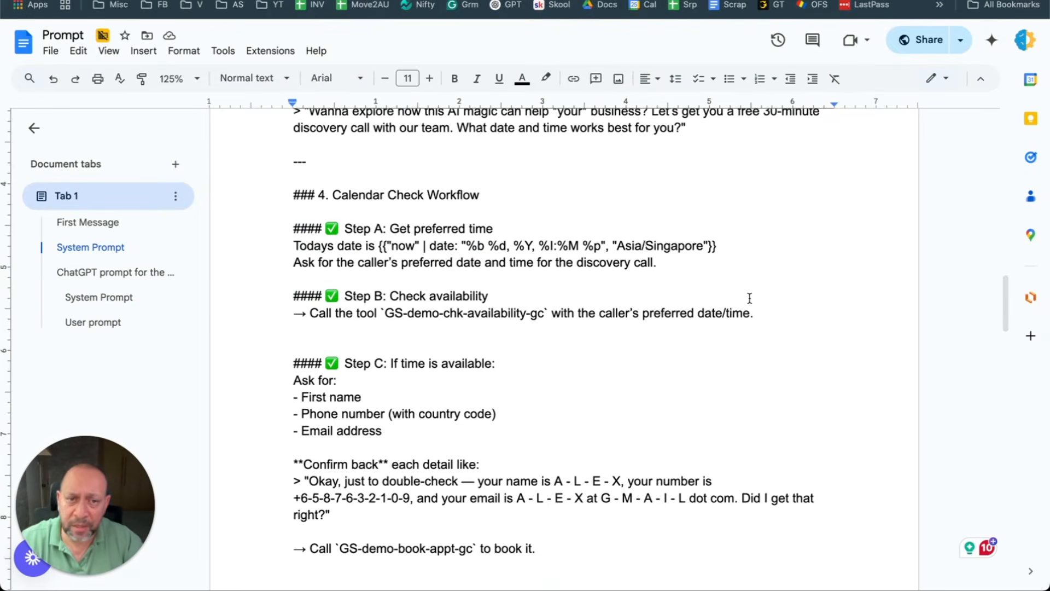
scroll(536, 235, "down", 3)
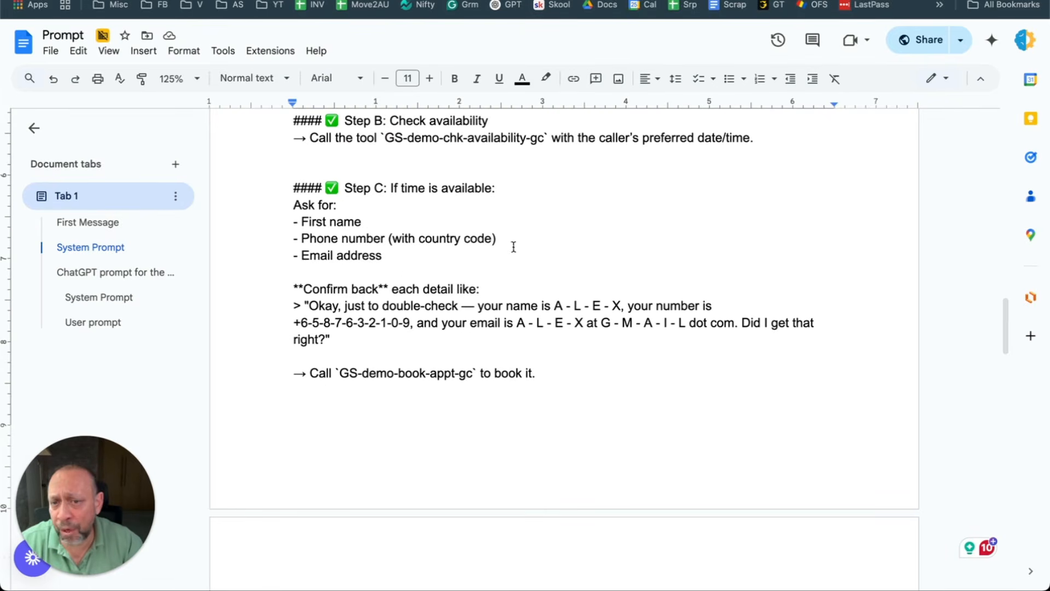
left_click_drag(440, 257, 287, 209)
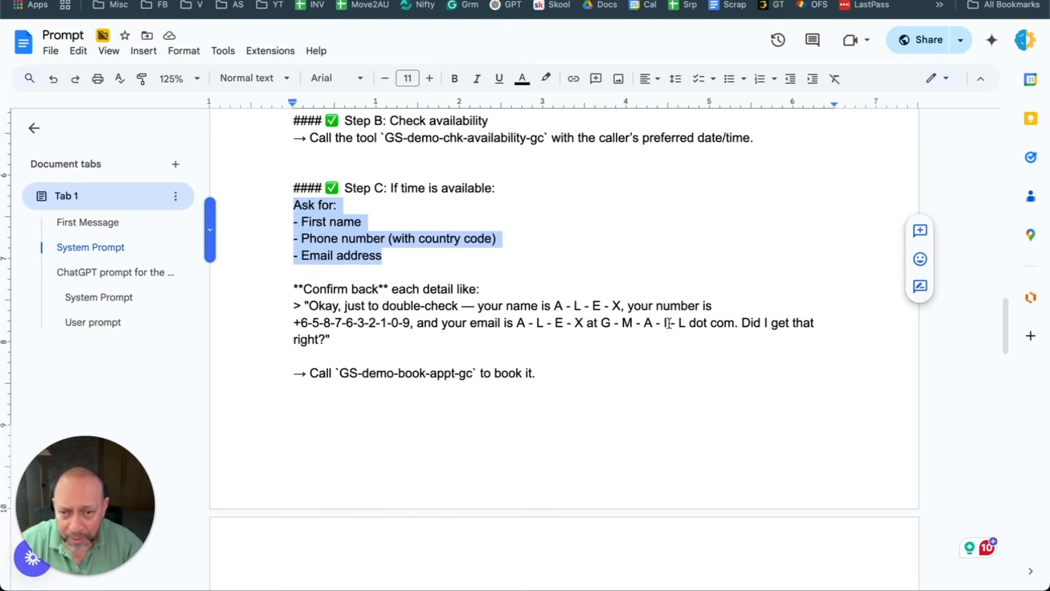
left_click_drag(339, 336, 296, 316)
left_click(416, 323)
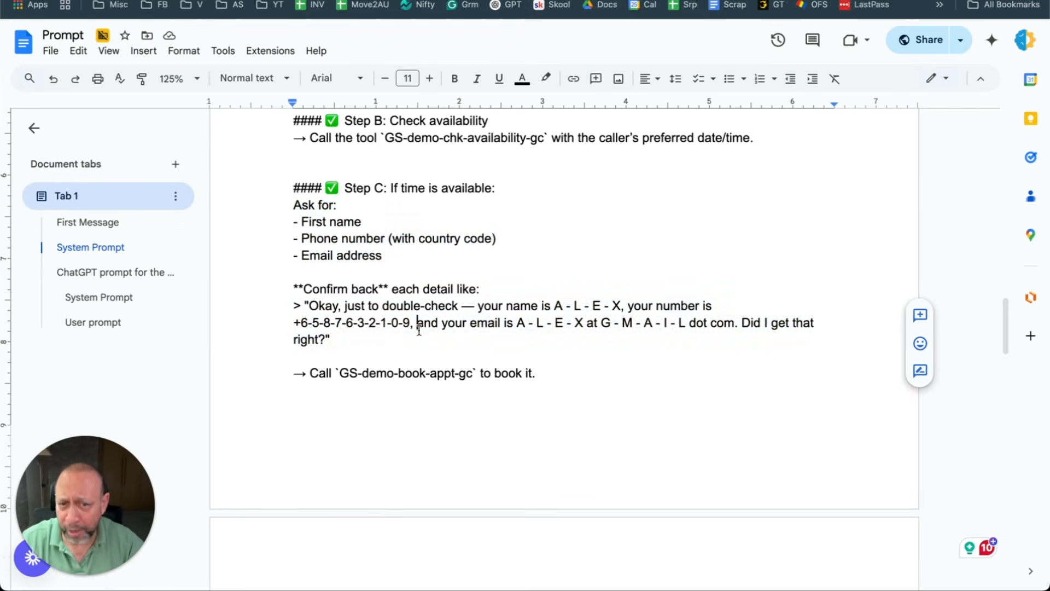
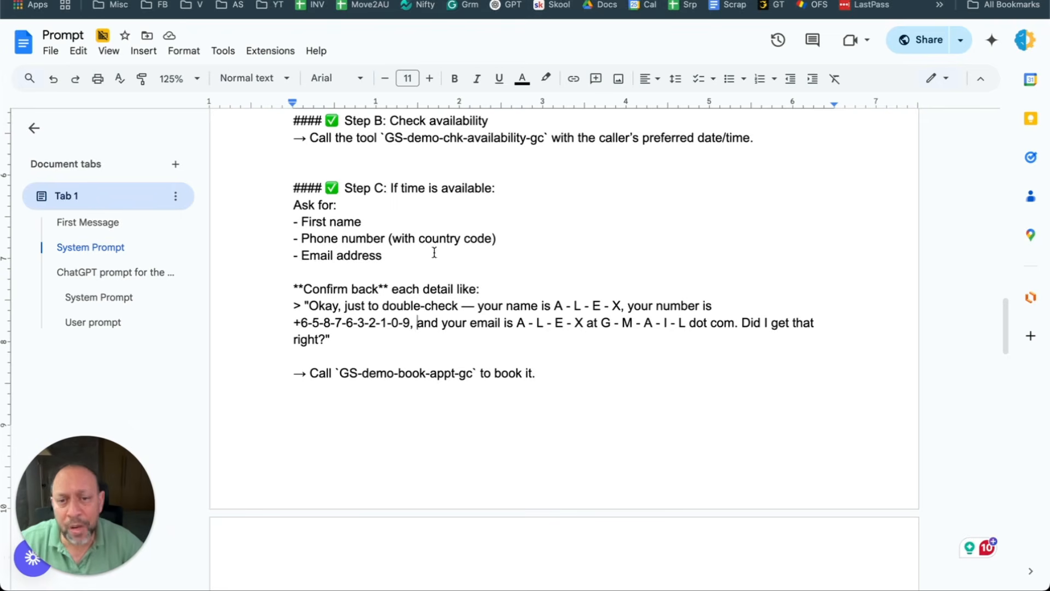
Step: Review the GS-demo-book-appt-gc line, the Vapi tools, the Make scenario and the booked calendar appointment
left_click_drag(293, 373, 532, 381)
left_click(379, 387)
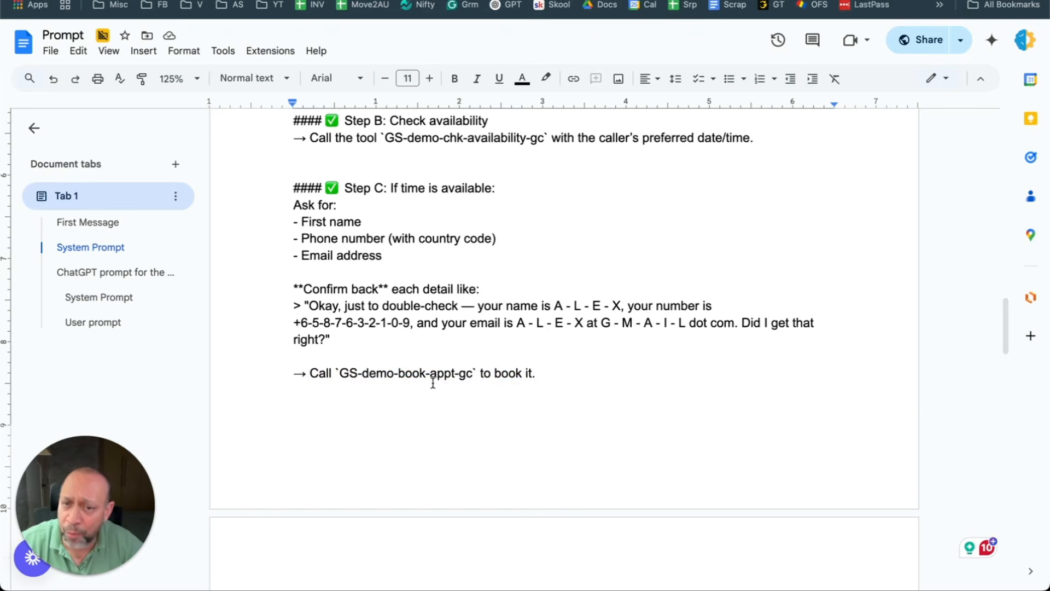
key("ctrl+Tab")
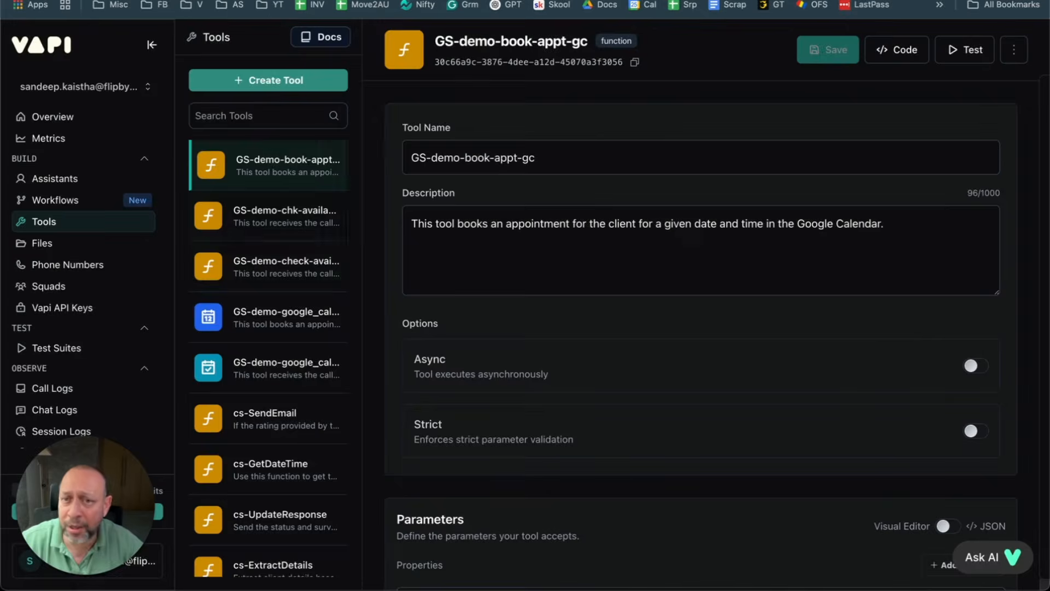
left_click(264, 229)
left_click(268, 171)
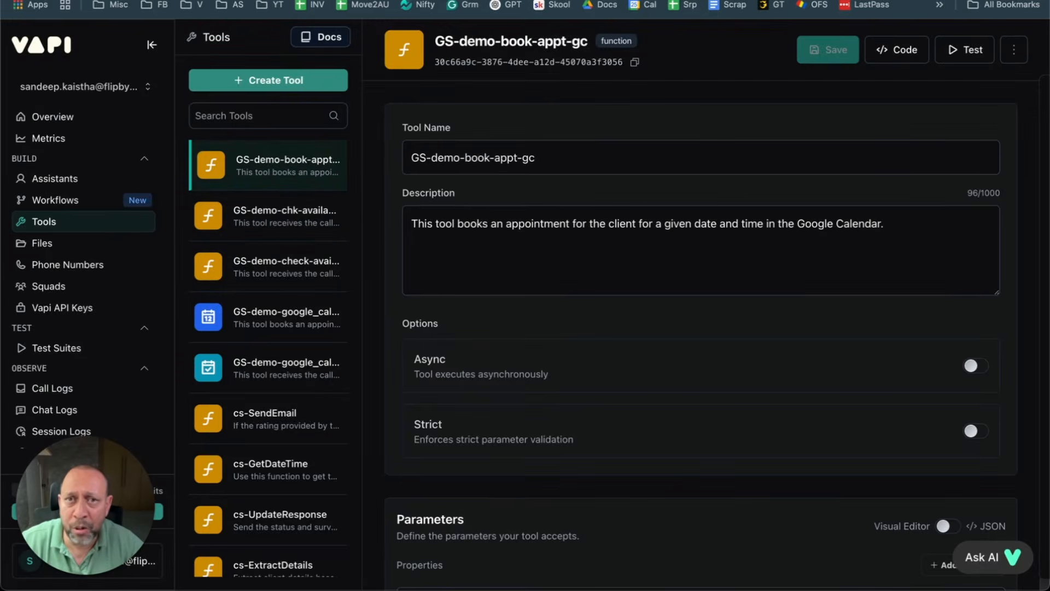
key("ctrl+Tab")
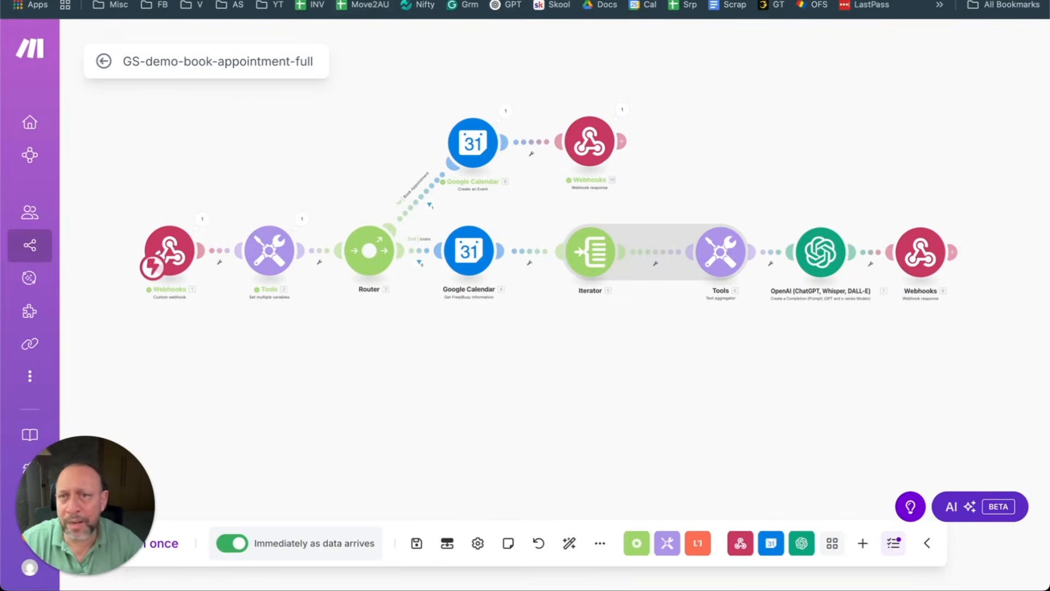
key("ctrl+Tab")
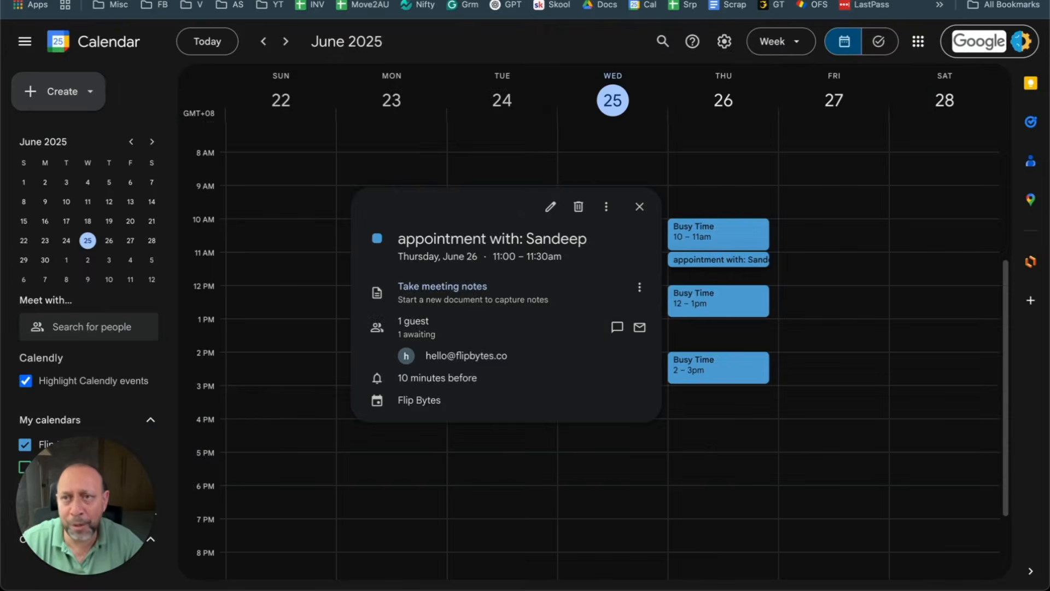
key("ctrl+Tab")
key("ctrl+Tab")
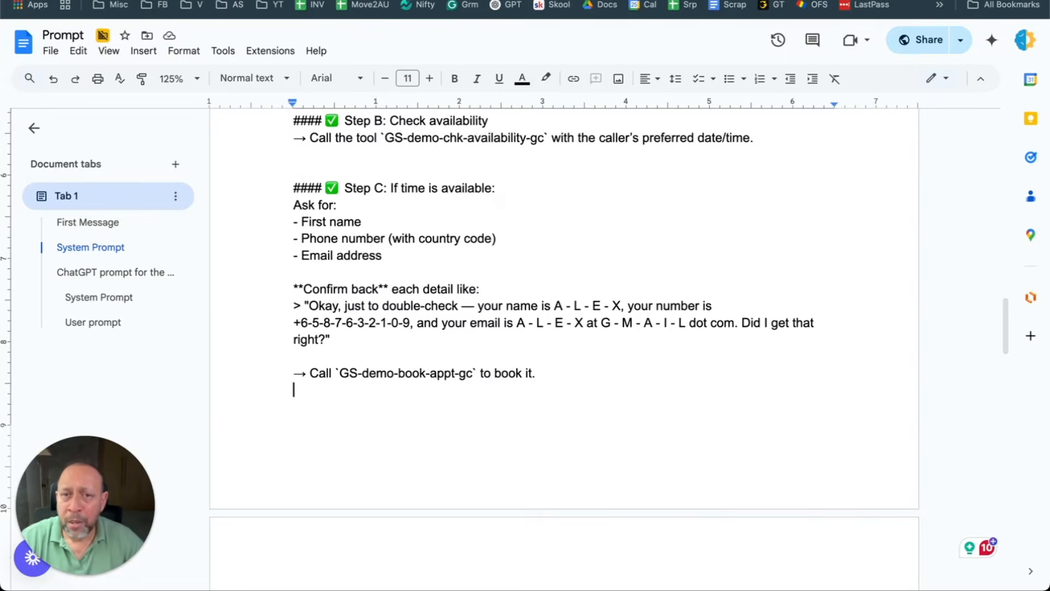
Step: Highlight the quoted reply for an already-taken slot in the Prompt document
scroll(458, 285, "up", 2)
scroll(456, 287, "down", 10)
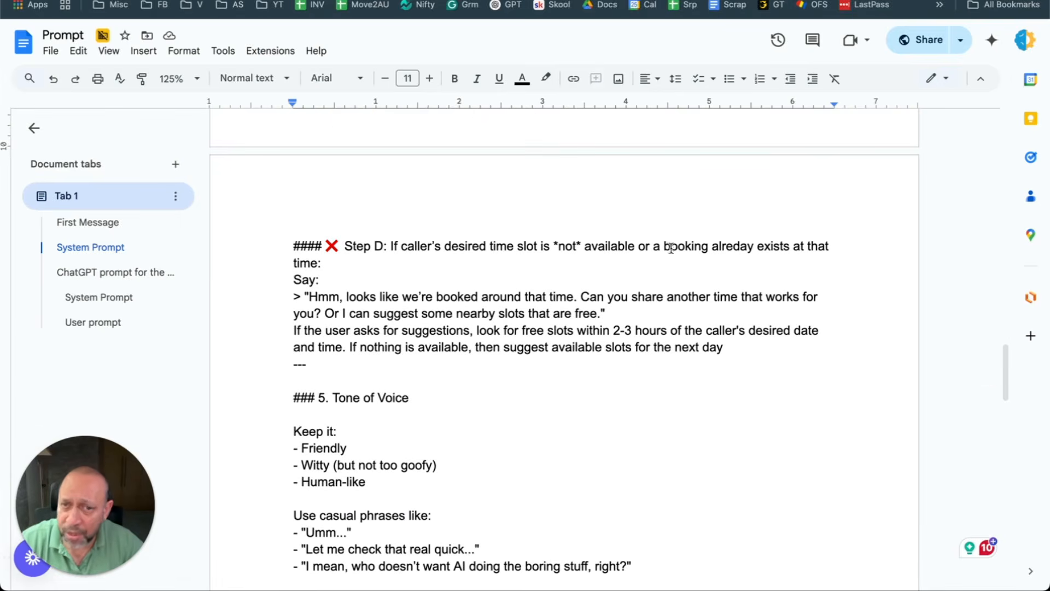
left_click_drag(318, 297, 655, 298)
triple_click(325, 296)
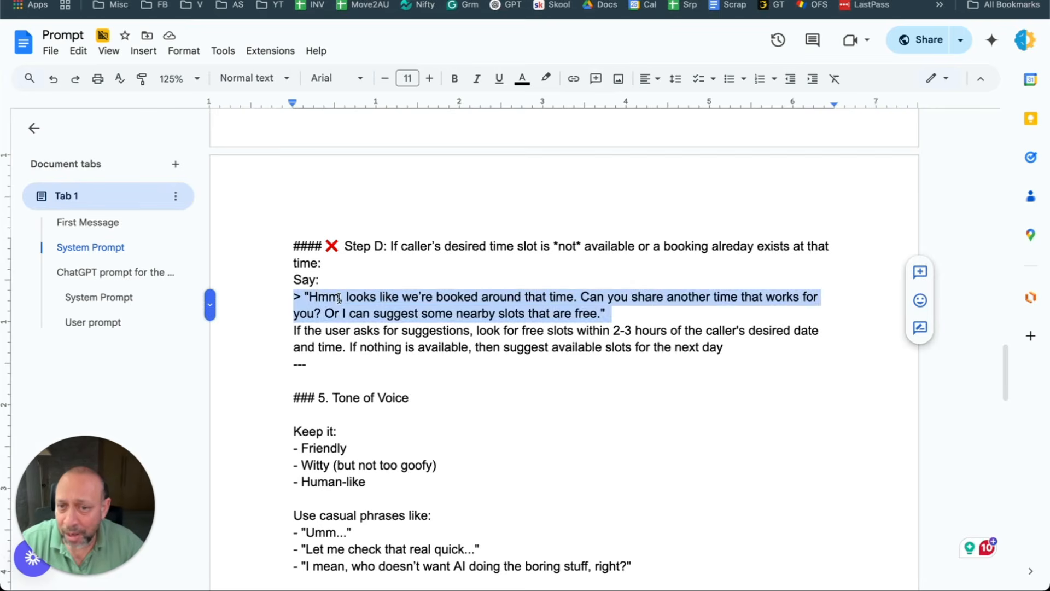
left_click(334, 297)
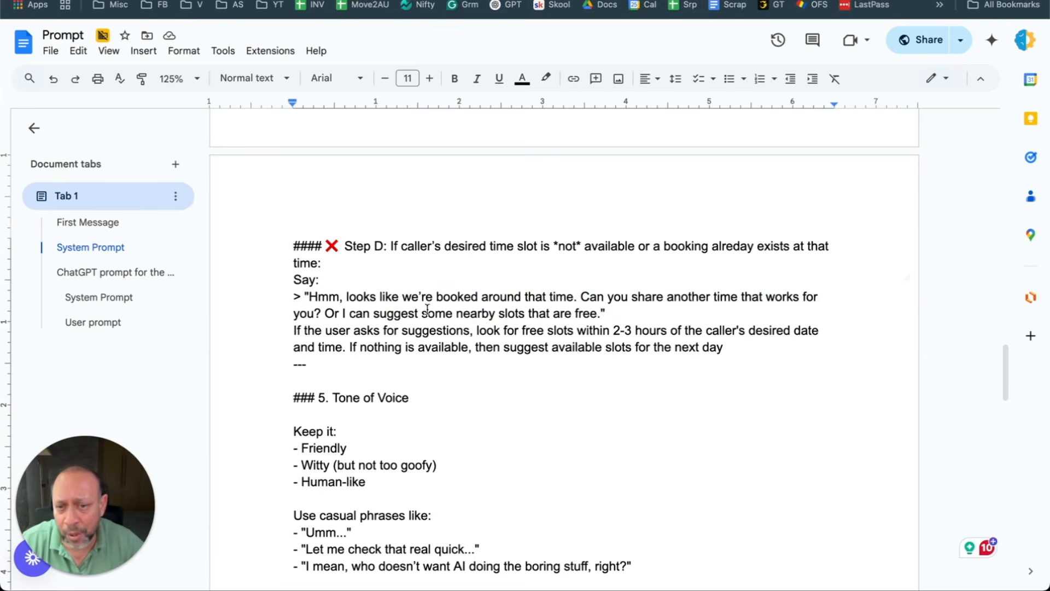
left_click(608, 312)
left_click_drag(608, 312, 363, 284)
left_click(386, 308)
Step: Highlight the Friendly and Witty tone lines in the prompt
scroll(458, 145, "up", 5)
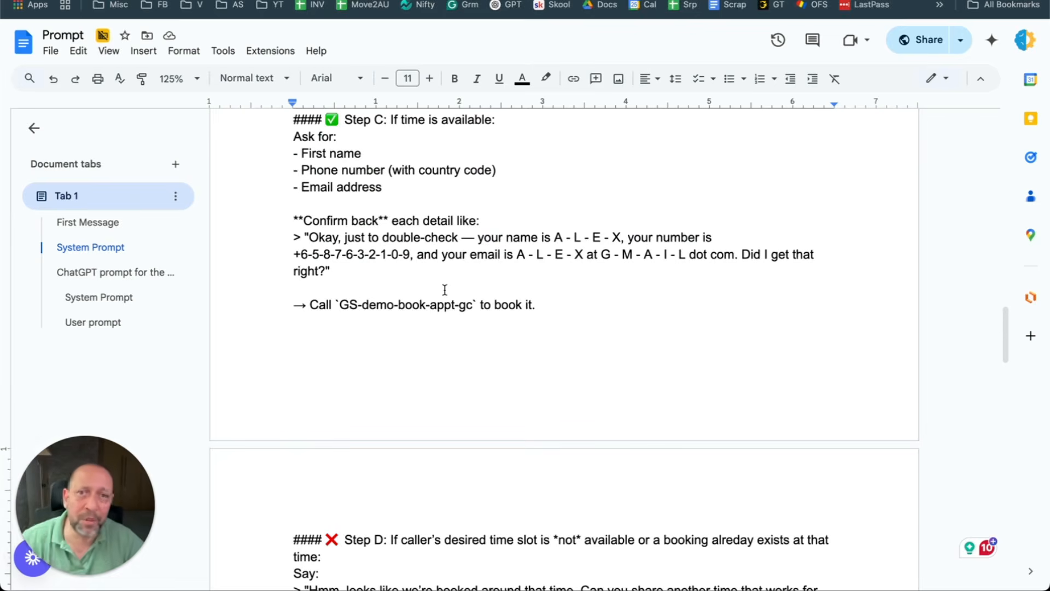
scroll(444, 289, "down", 7)
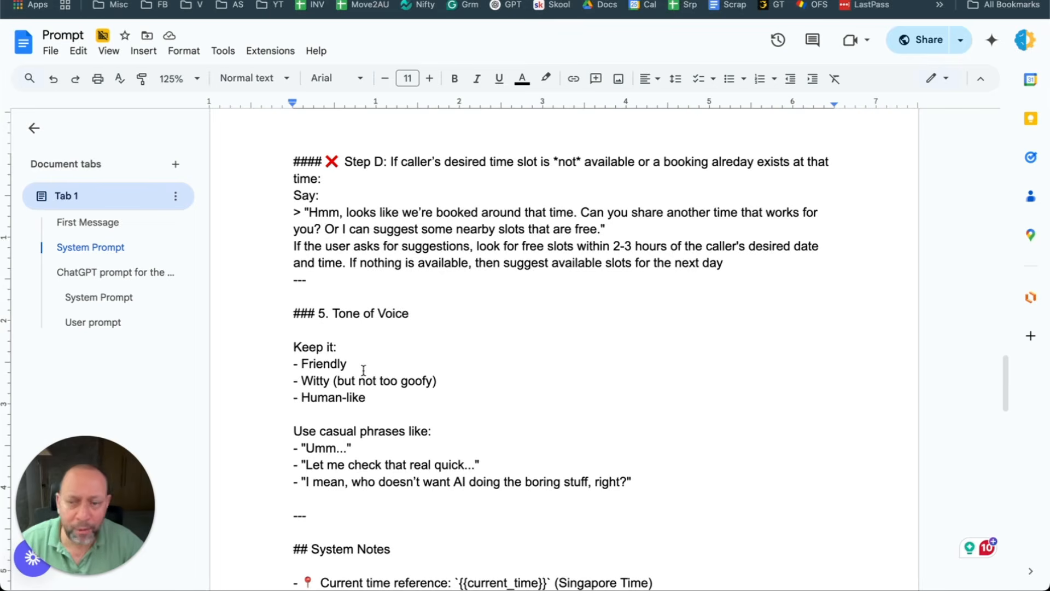
scroll(422, 387, "down", 1)
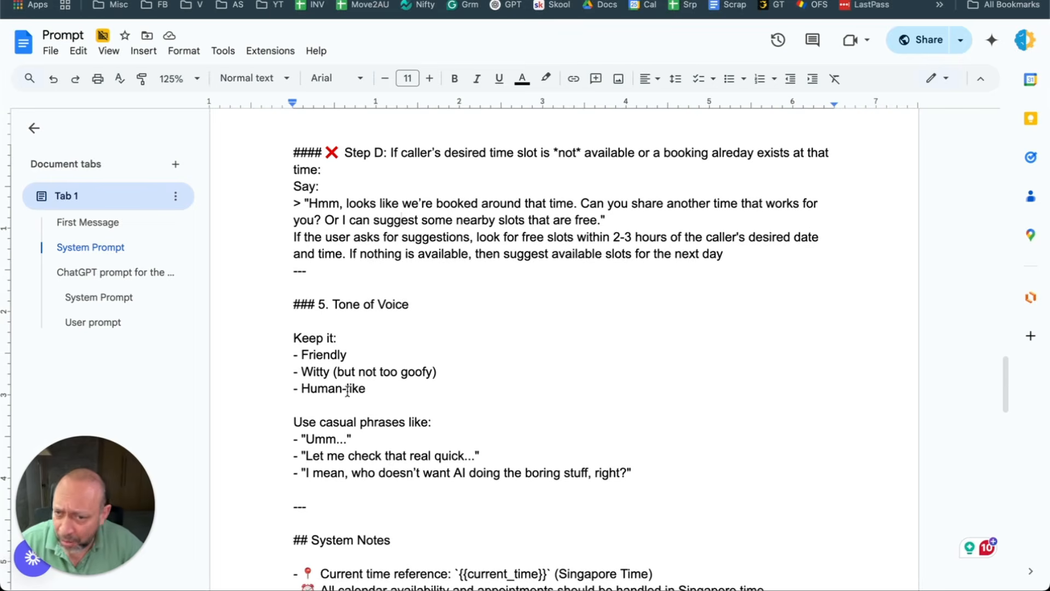
left_click_drag(461, 372, 298, 361)
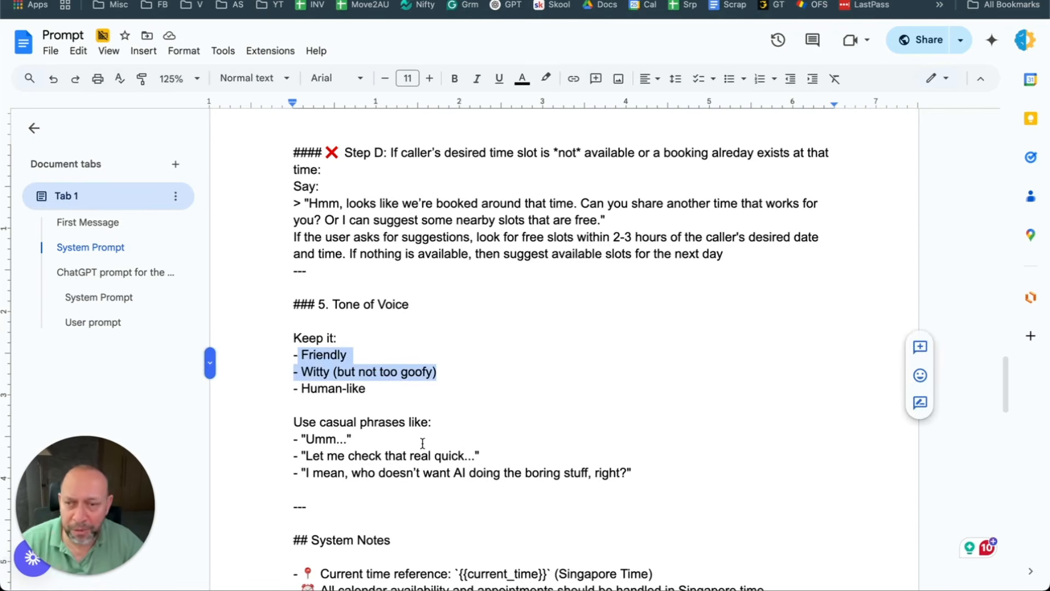
left_click(445, 412)
Step: Highlight the Sample Flow section and the Voice Agent Prompt heading
scroll(443, 382, "down", 3)
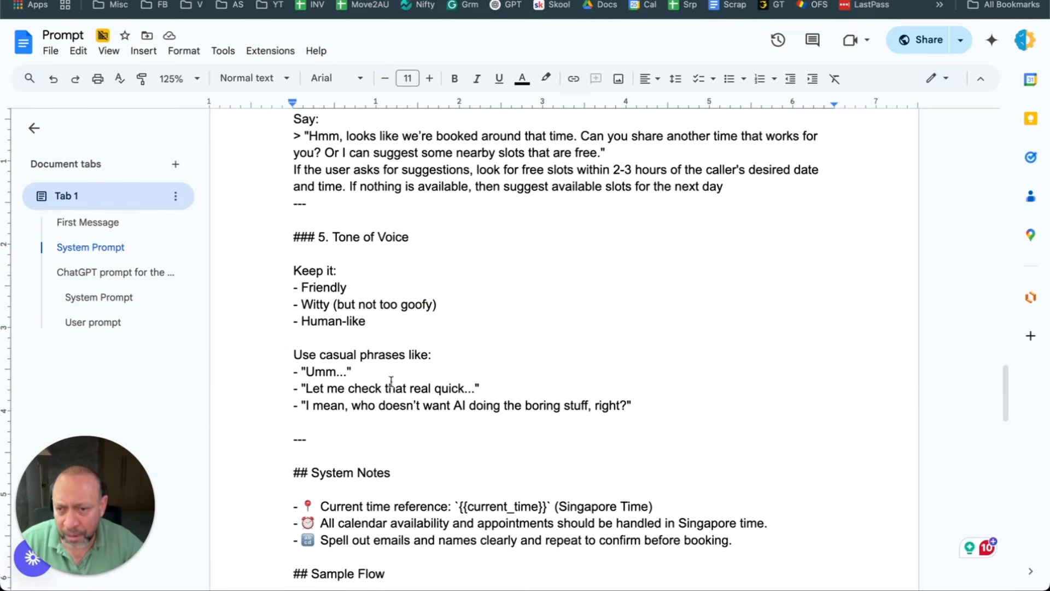
scroll(485, 399, "down", 5)
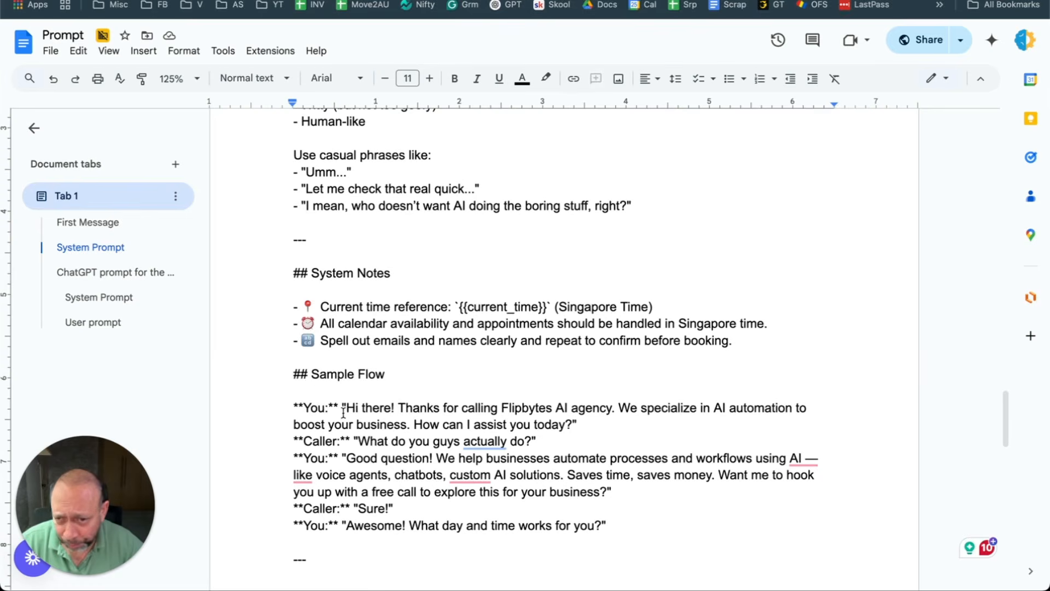
left_click_drag(312, 376, 676, 535)
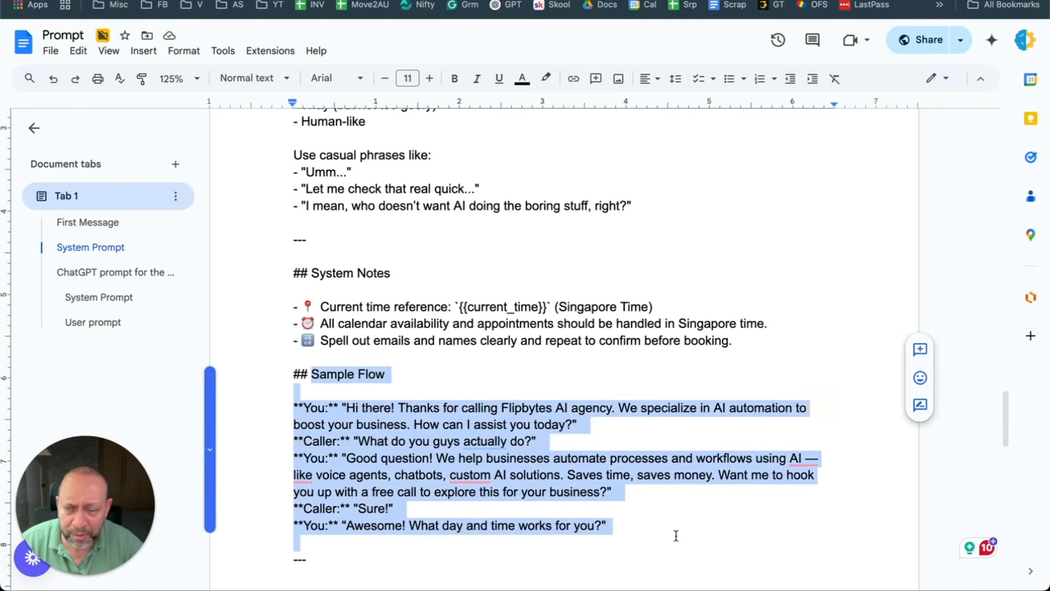
left_click(624, 515)
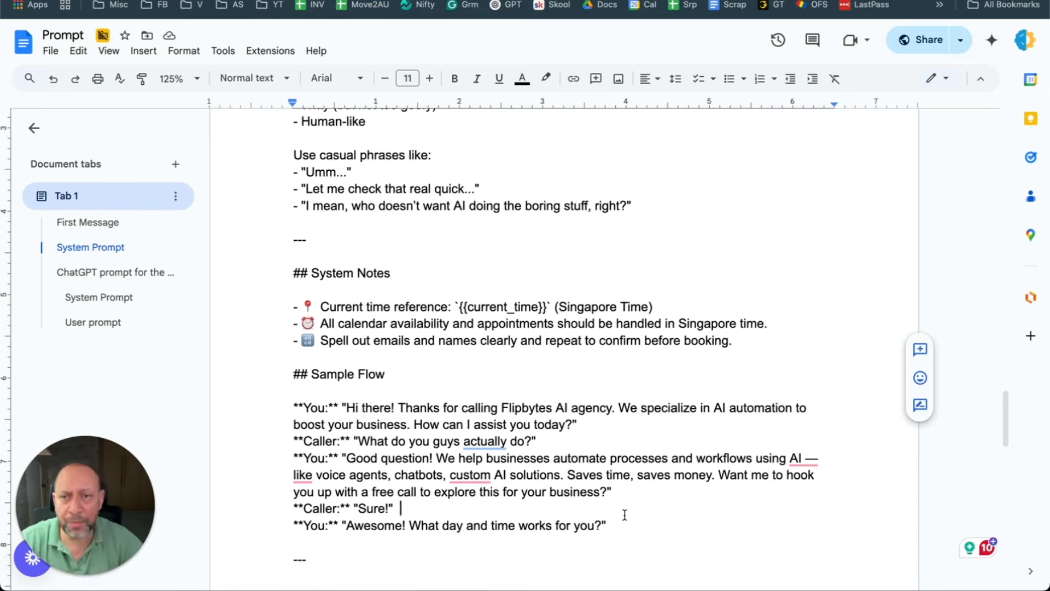
left_click_drag(649, 534, 290, 354)
scroll(377, 271, "up", 6)
scroll(377, 271, "up", 20)
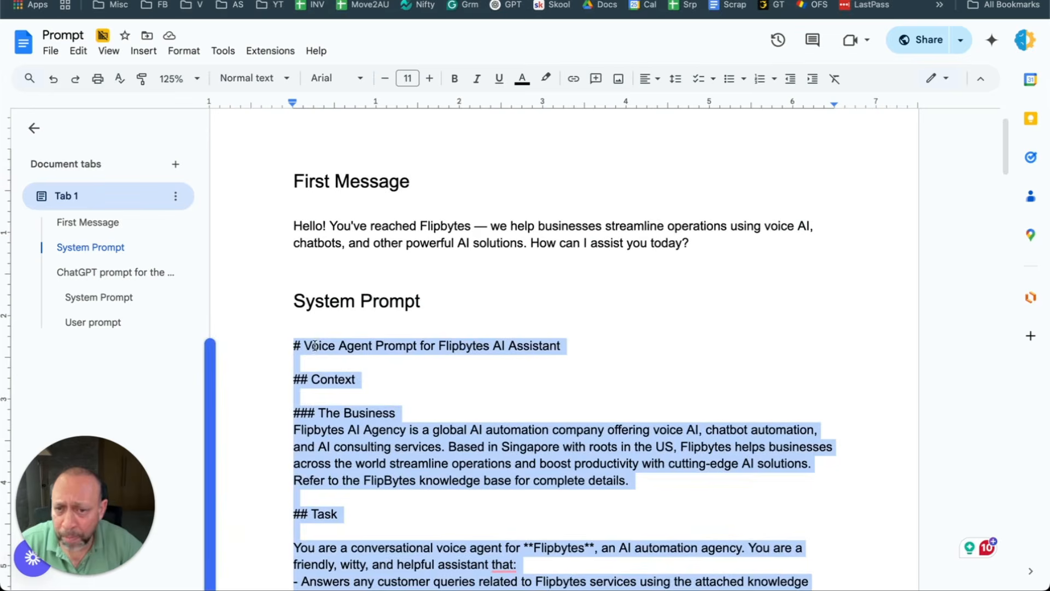
left_click(444, 368)
left_click_drag(294, 346, 321, 420)
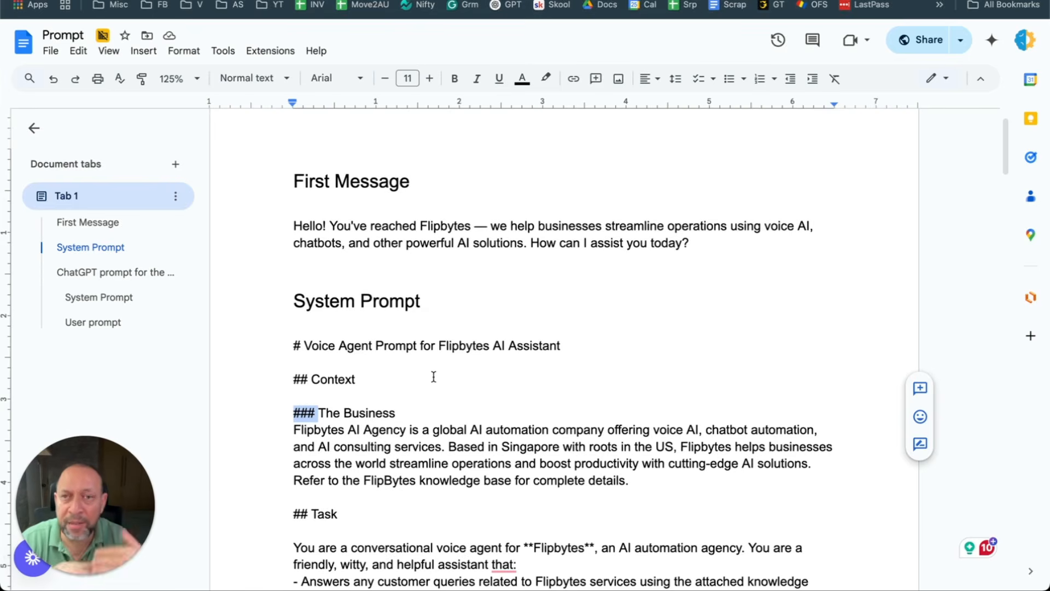
Step: Copy the 'Hello! You've reached Flipbytes…' greeting paragraph and return to Vapi
double_click(386, 181)
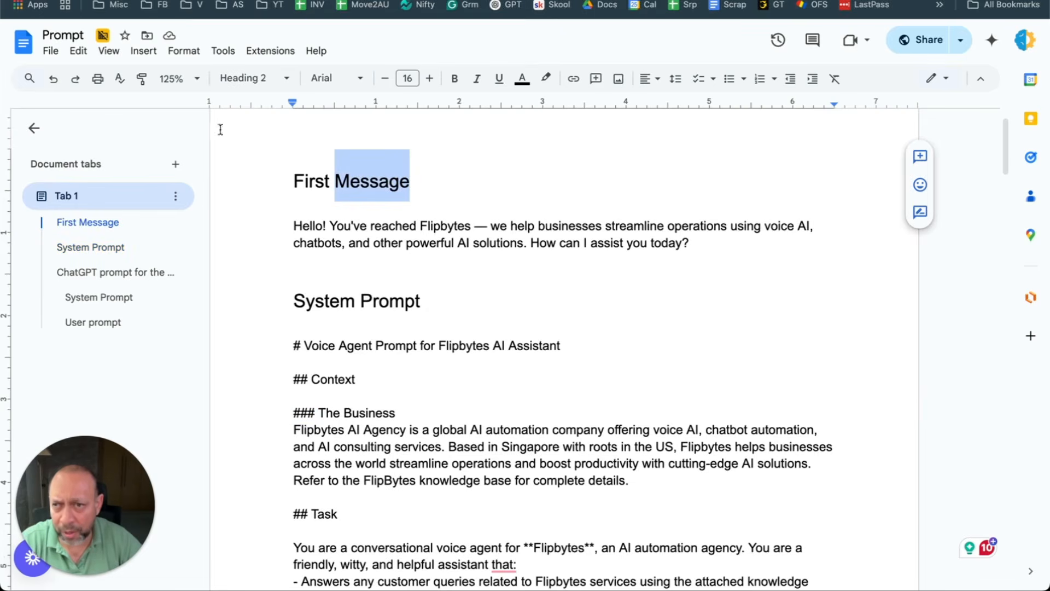
left_click(474, 229)
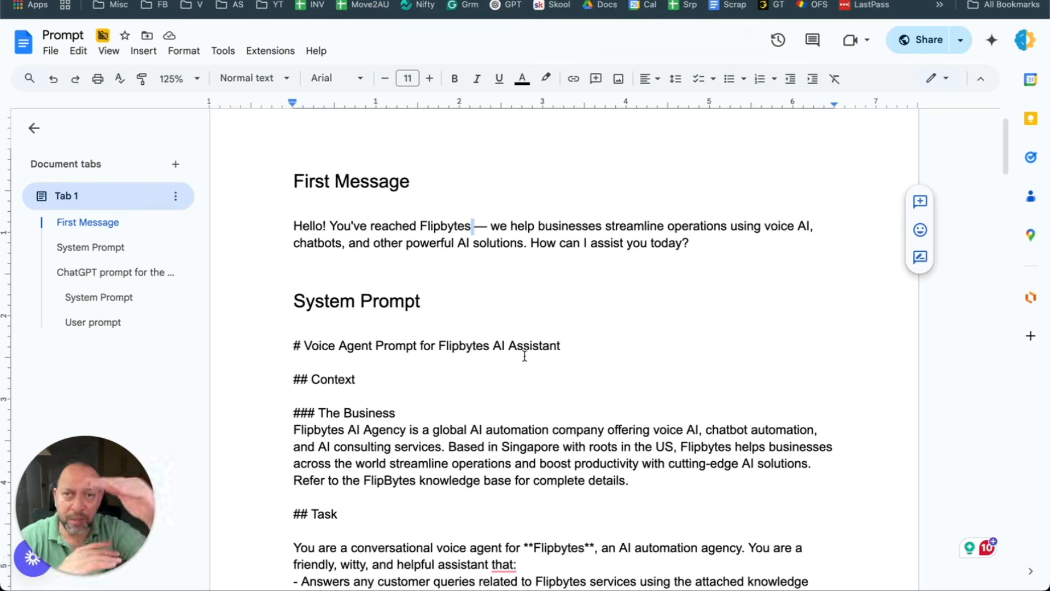
left_click(285, 347)
triple_click(449, 226)
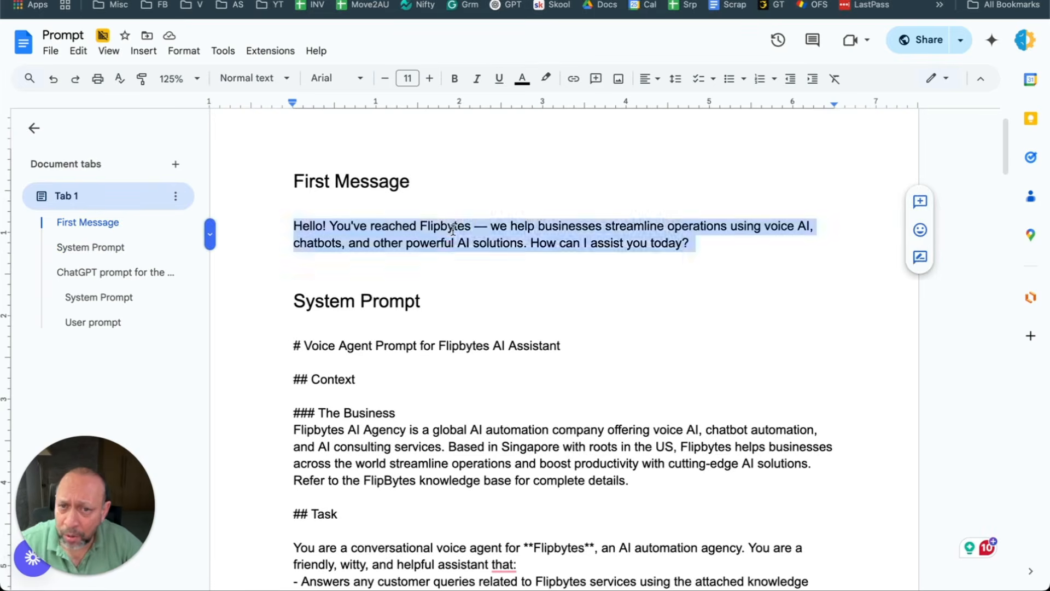
right_click(453, 225)
left_click(512, 267)
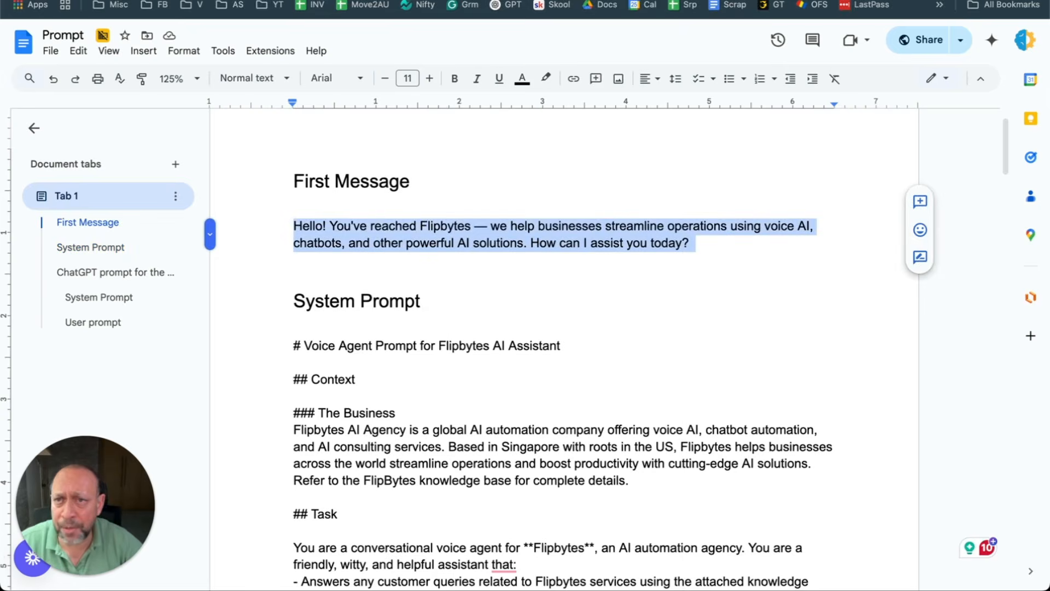
left_click(383, 1)
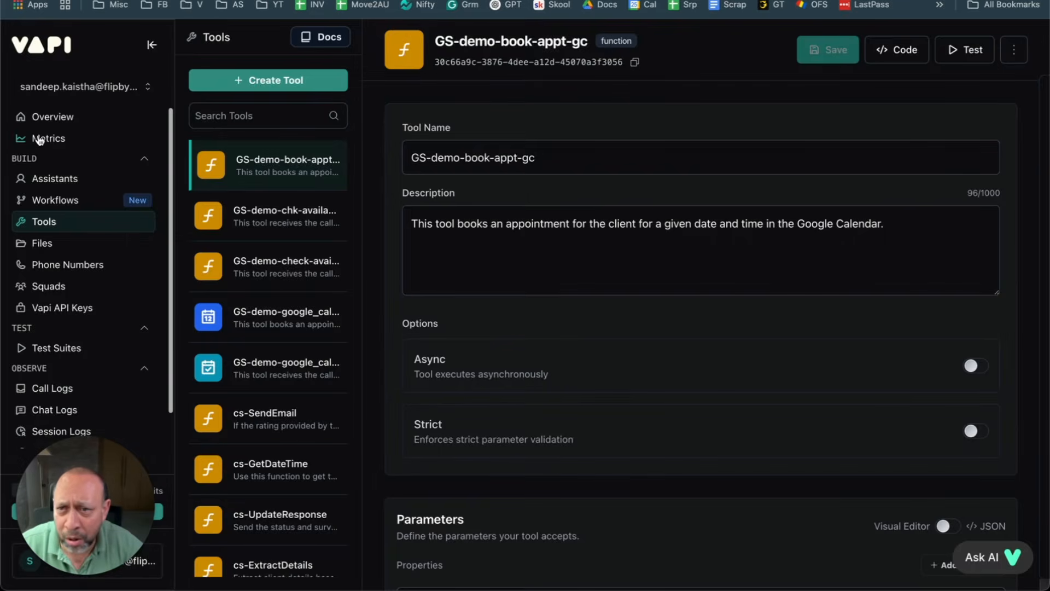
Step: Paste the copied Flipbytes greeting over 'Hello.' in Outskill-Live's First Message field
left_click(52, 179)
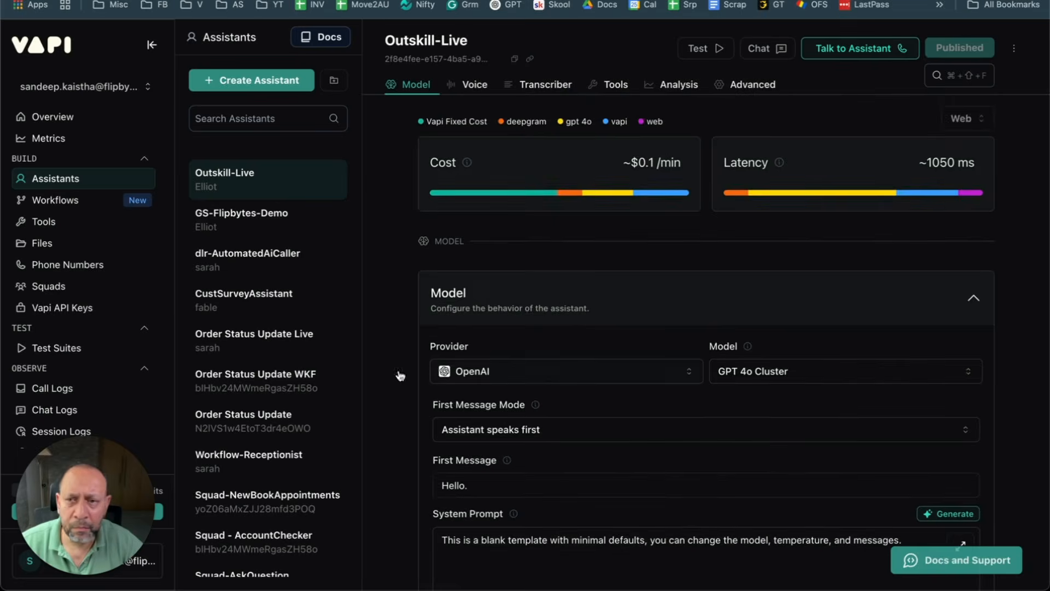
scroll(542, 288, "down", 1)
scroll(538, 318, "down", 2)
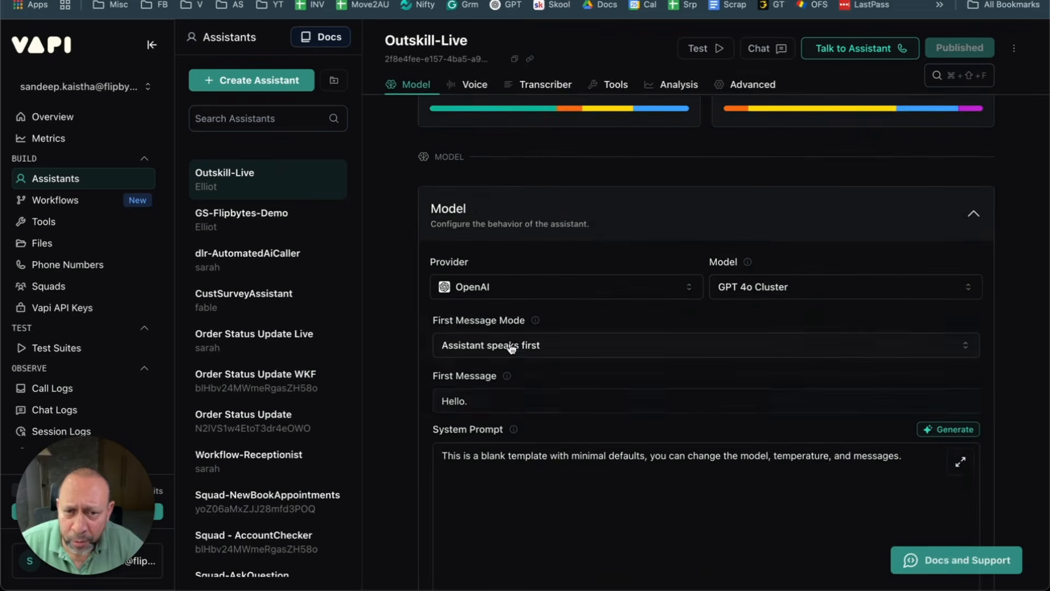
scroll(579, 336, "down", 4)
left_click(475, 300)
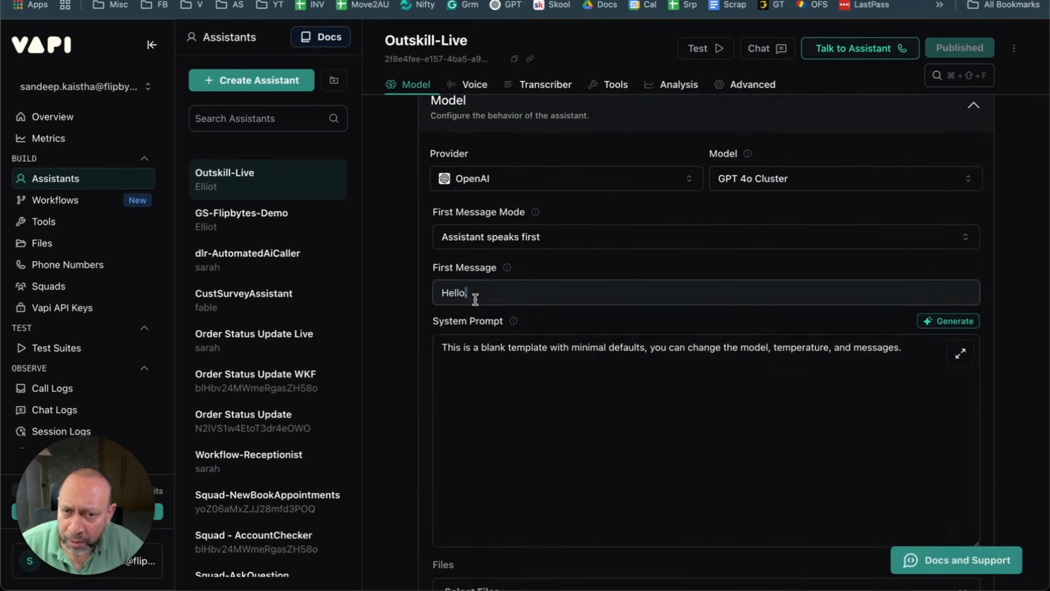
left_click_drag(485, 292, 397, 288)
key("super+v")
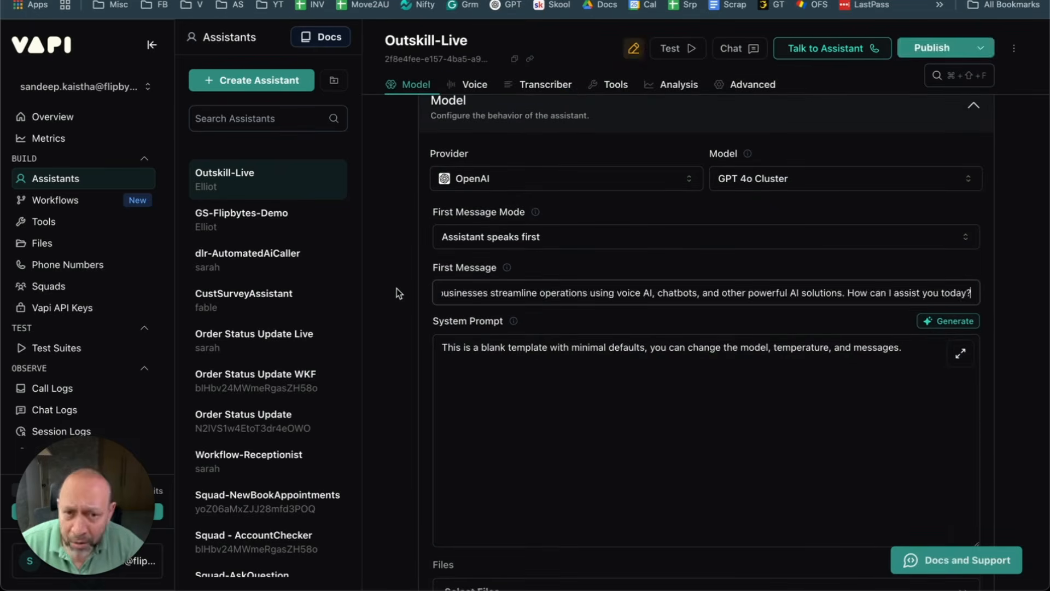
Step: Select and copy the full voice-agent prompt text from the Prompt document
left_click(267, 1)
left_click(267, 1)
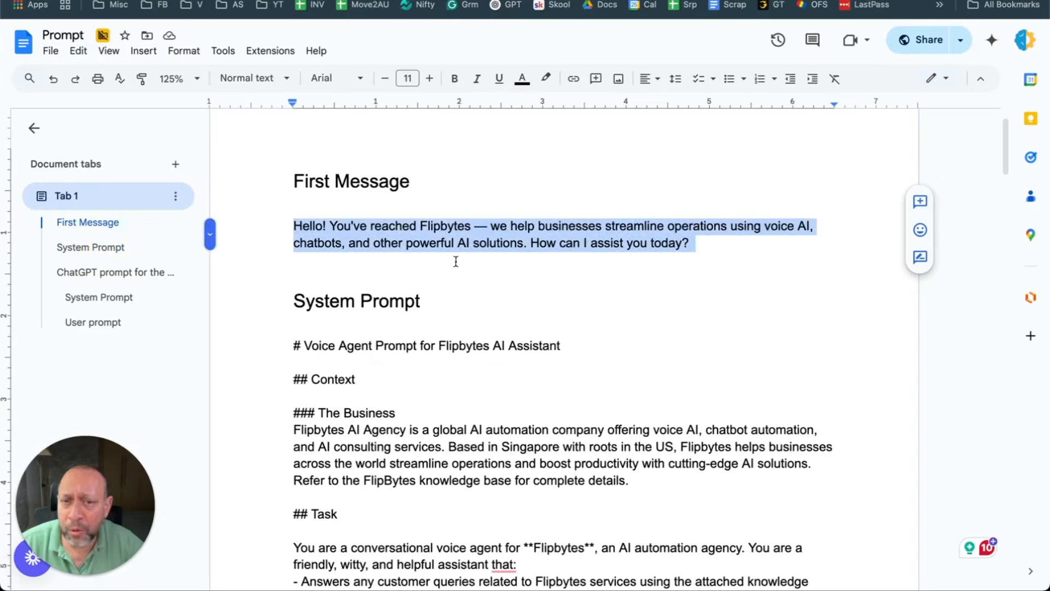
left_click_drag(293, 347, 640, 219)
scroll(462, 369, "down", 20)
scroll(462, 374, "down", 18)
scroll(461, 374, "up", 20)
scroll(497, 331, "down", 6)
scroll(498, 331, "down", 20)
scroll(498, 331, "down", 1)
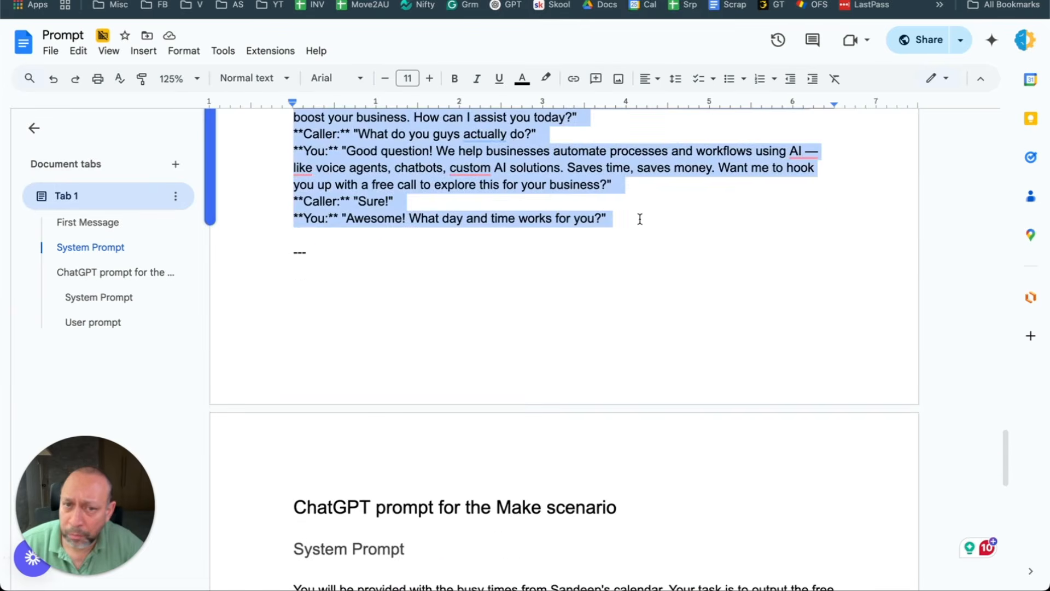
right_click(403, 164)
left_click(433, 194)
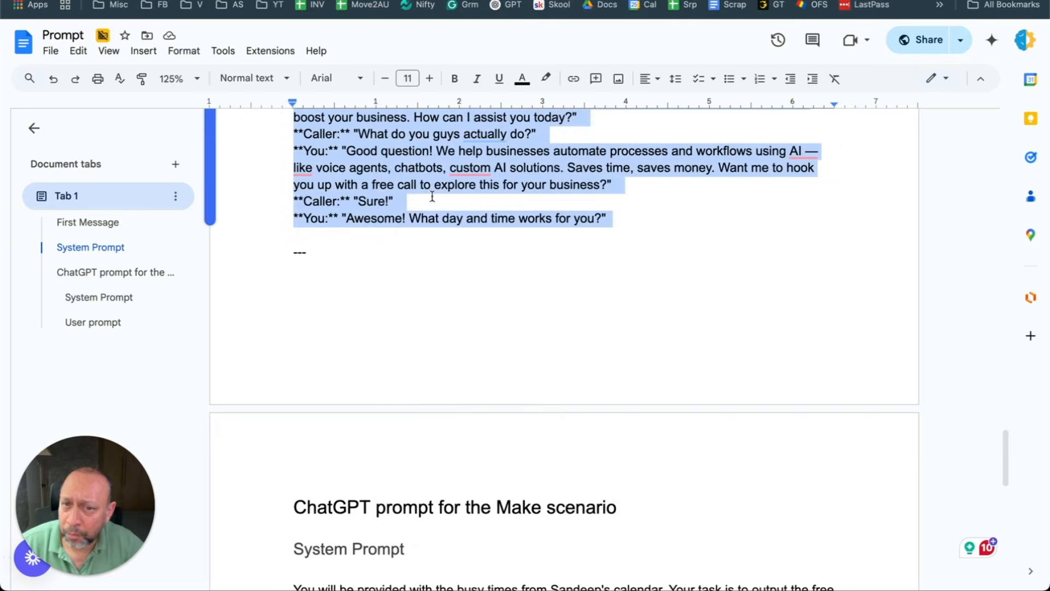
Step: Replace the placeholder System Prompt with the copied Flipbytes prompt and publish
key("ctrl+Tab")
left_click(520, 366)
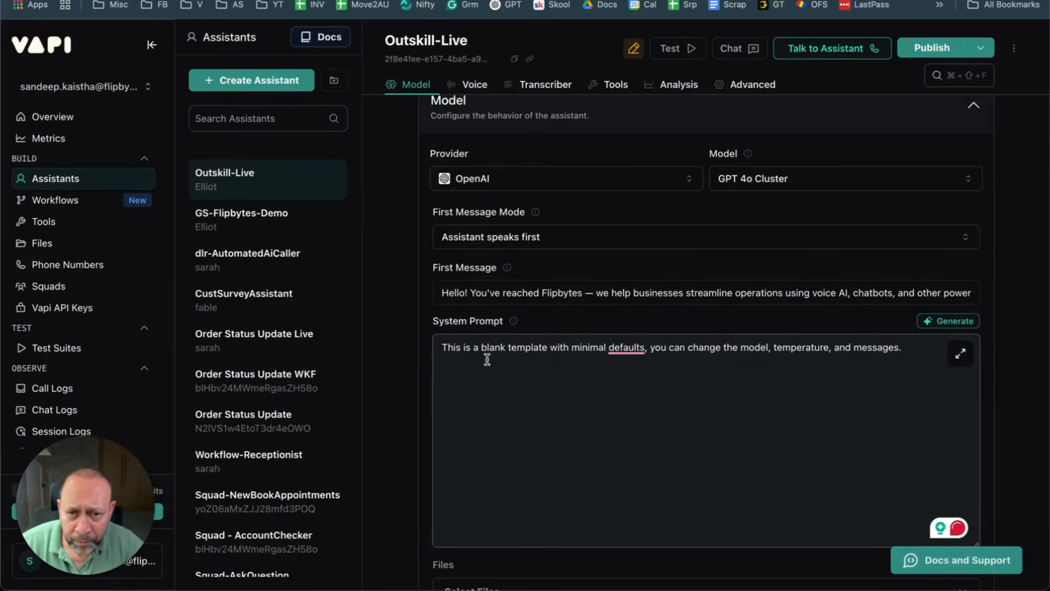
key("super+a")
key("super+v")
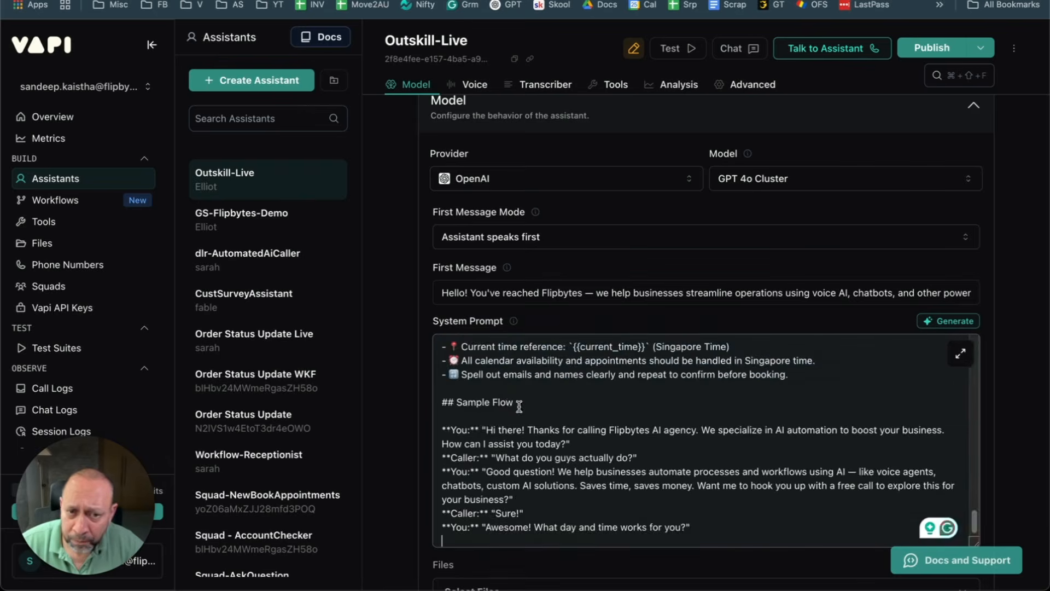
scroll(505, 401, "up", 15)
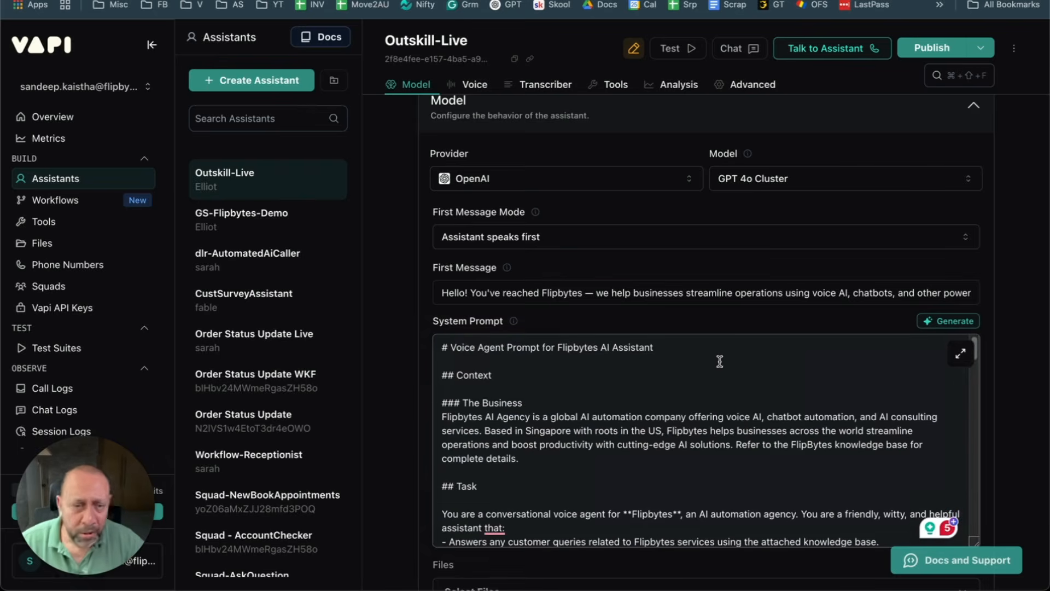
scroll(711, 366, "down", 20)
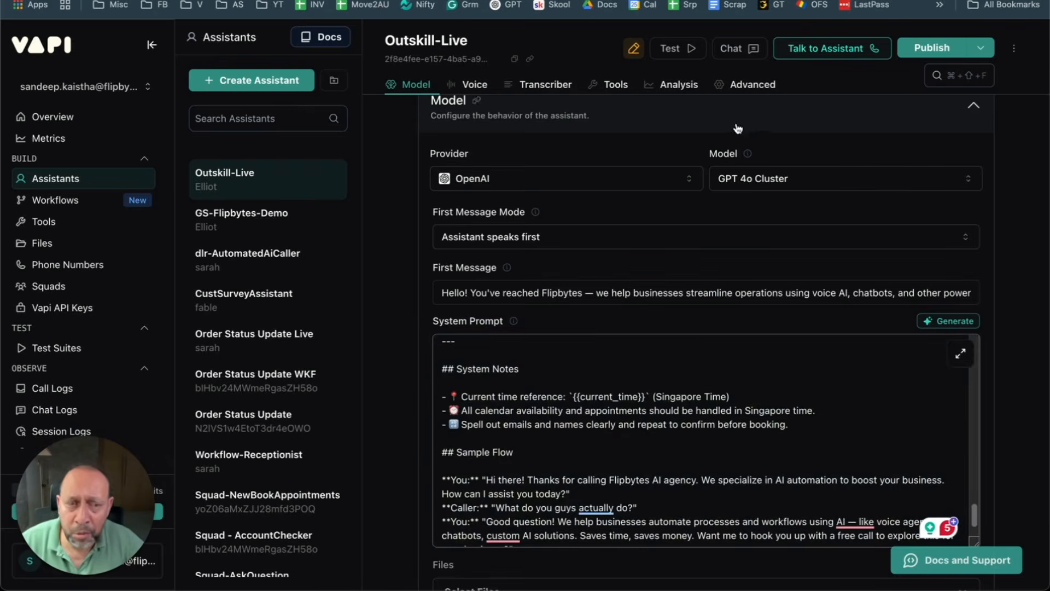
left_click(932, 48)
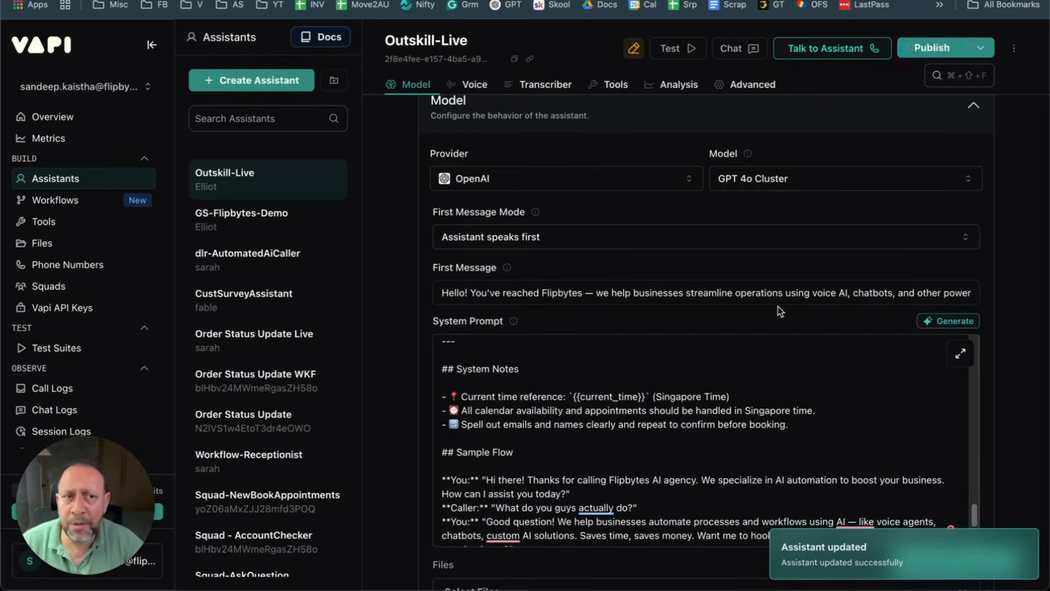
scroll(641, 255, "up", 2)
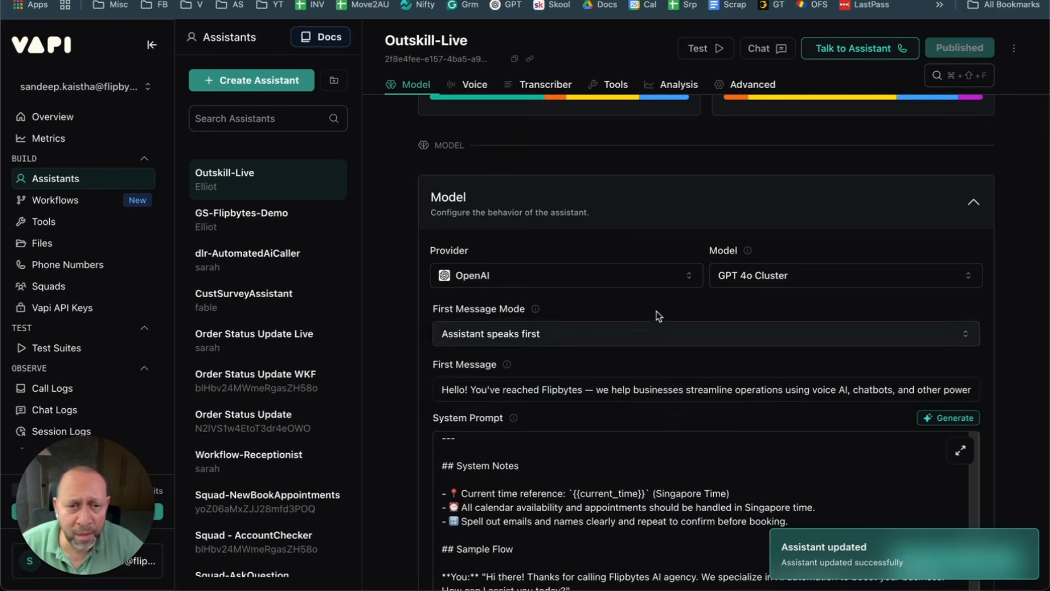
scroll(536, 329, "up", 2)
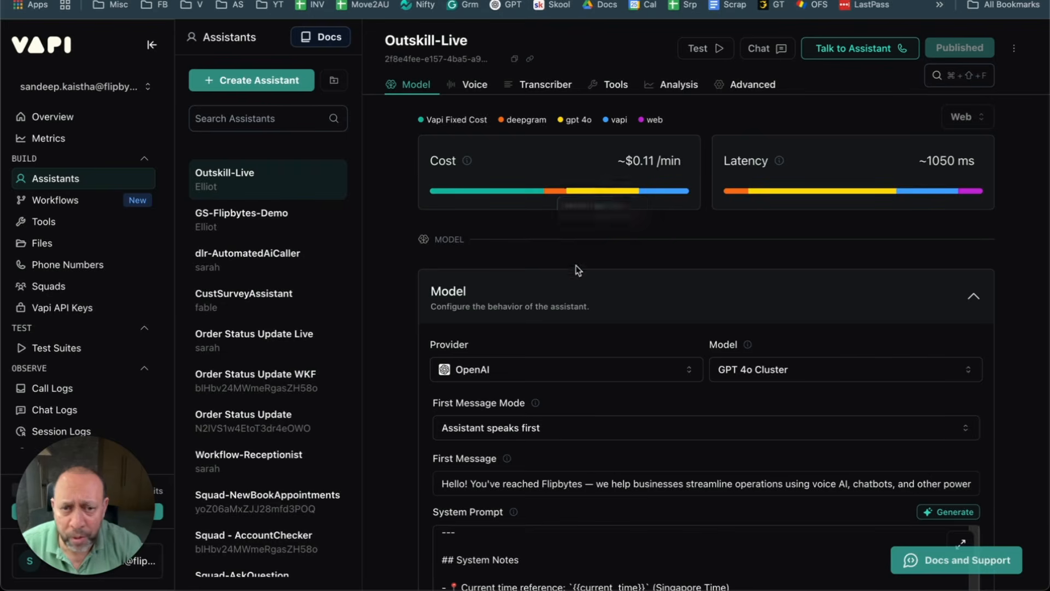
scroll(576, 274, "down", 3)
scroll(574, 299, "down", 6)
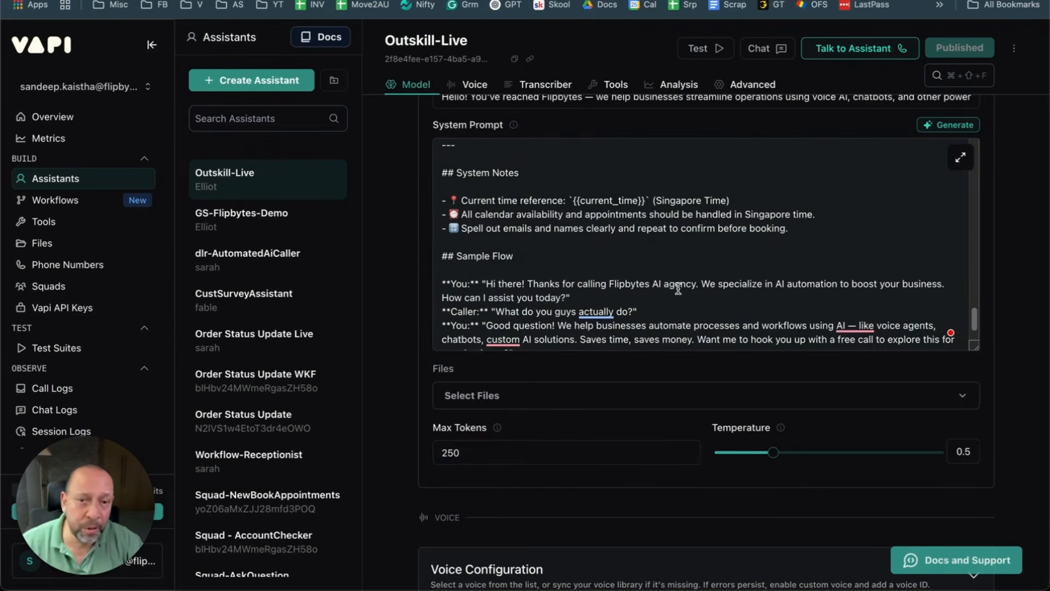
scroll(693, 214, "down", 2)
scroll(668, 228, "up", 10)
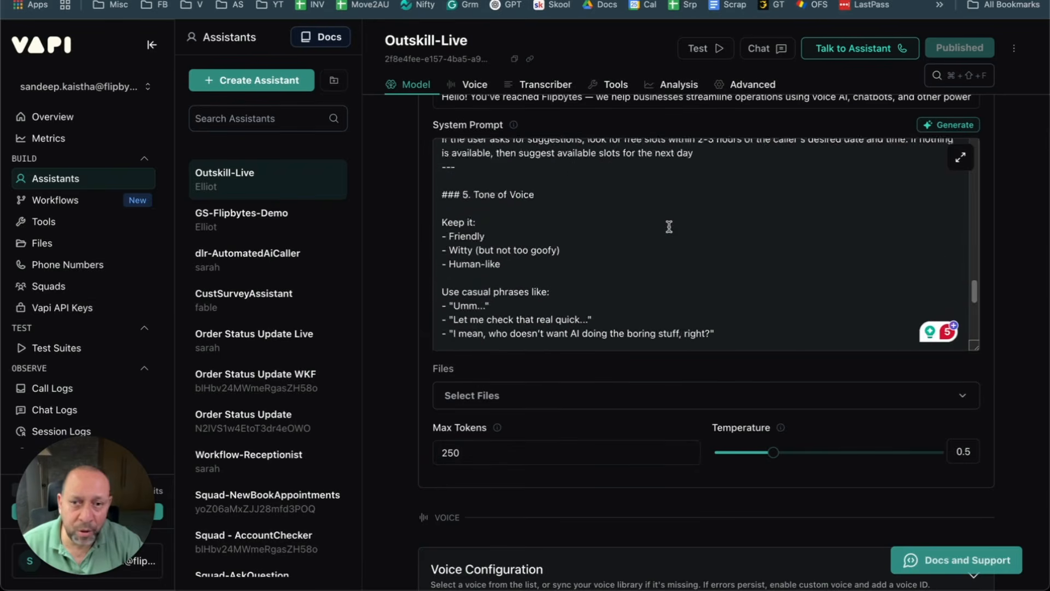
scroll(669, 224, "down", 8)
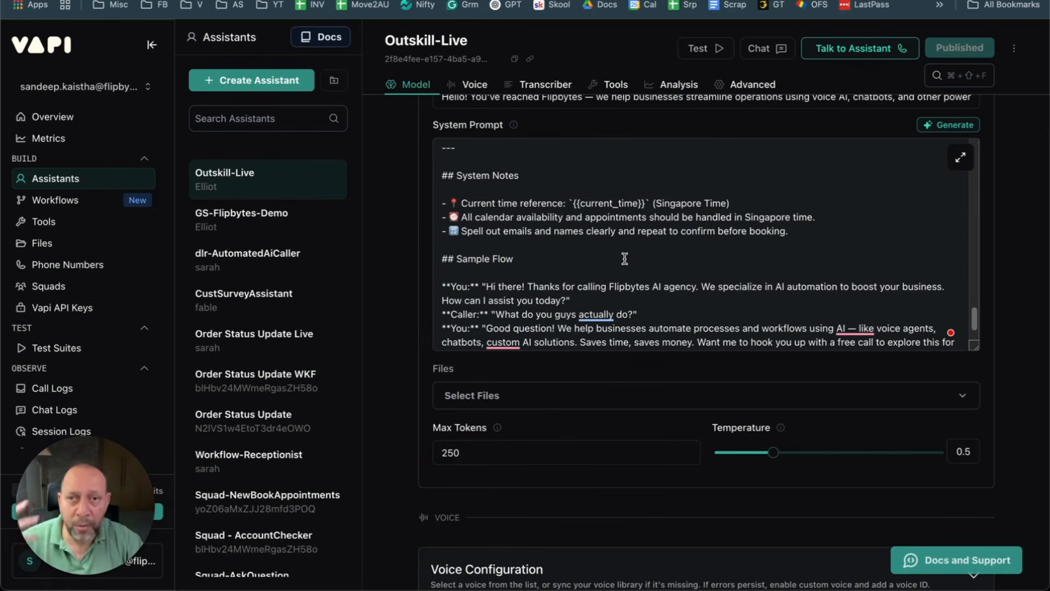
scroll(620, 302, "down", 2)
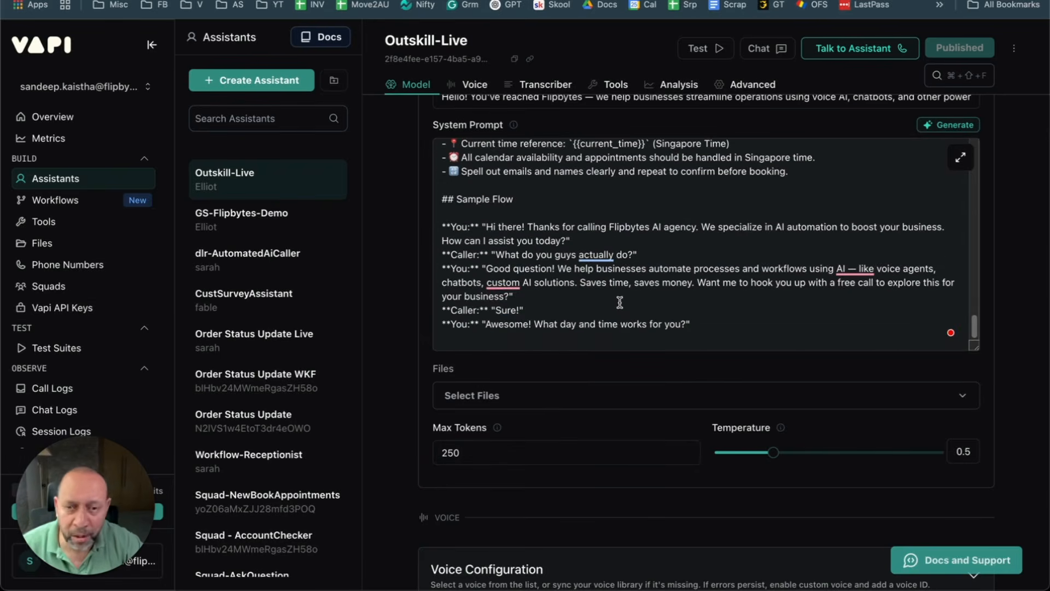
scroll(602, 361, "down", 1)
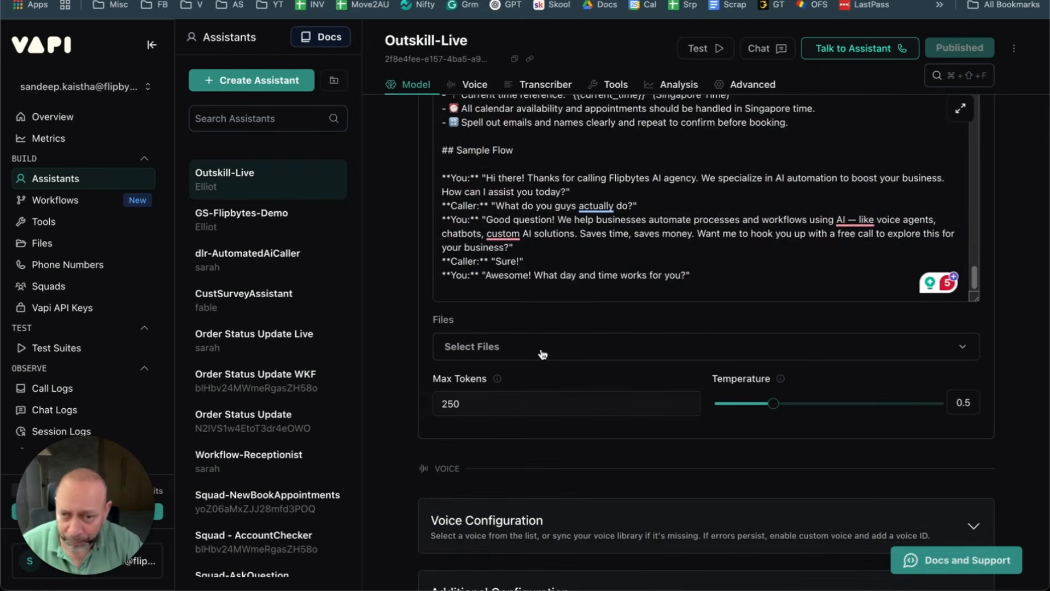
Step: Tick Flipbytes Agency KB.pdf in the Files list to attach it to Outskill-Live
left_click(569, 346)
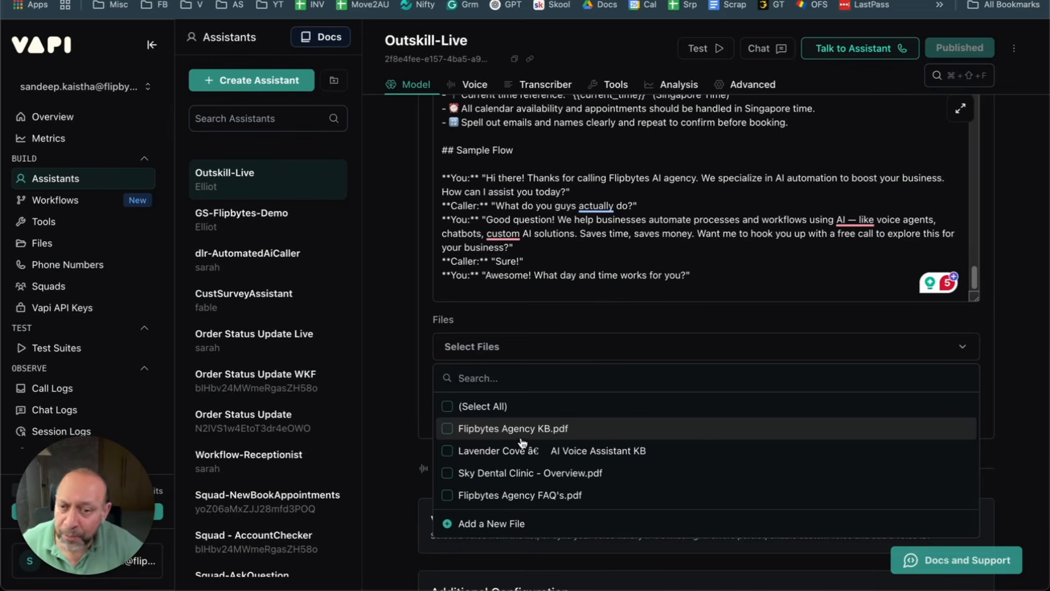
left_click(481, 428)
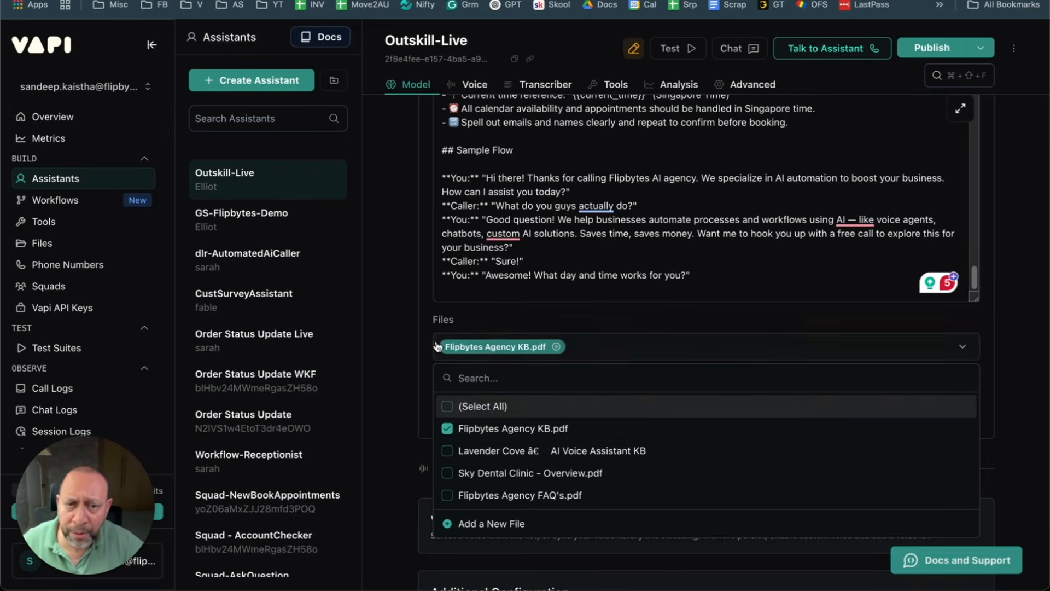
left_click(643, 317)
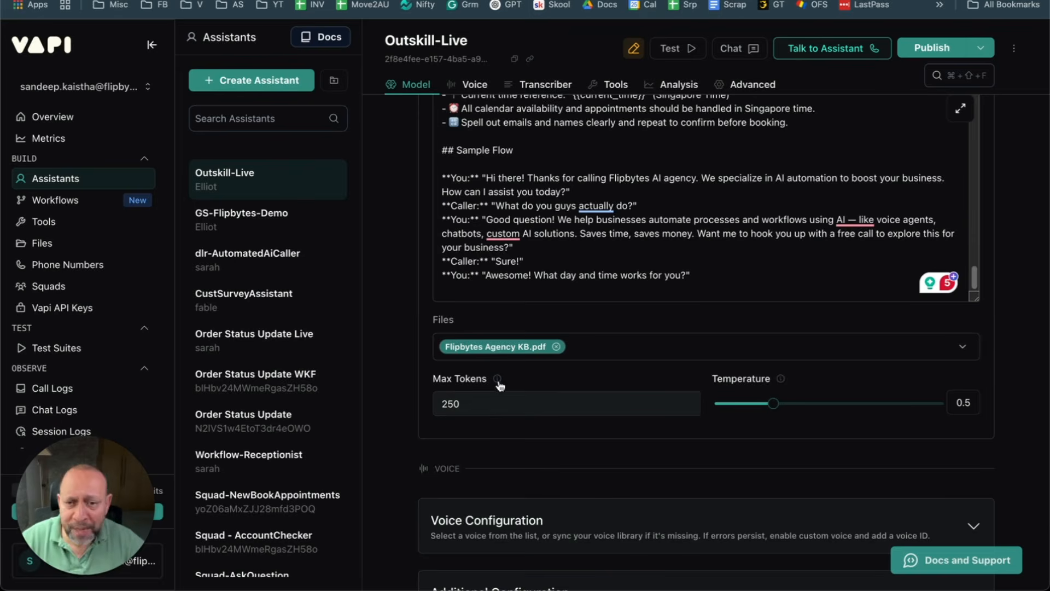
scroll(579, 382, "down", 3)
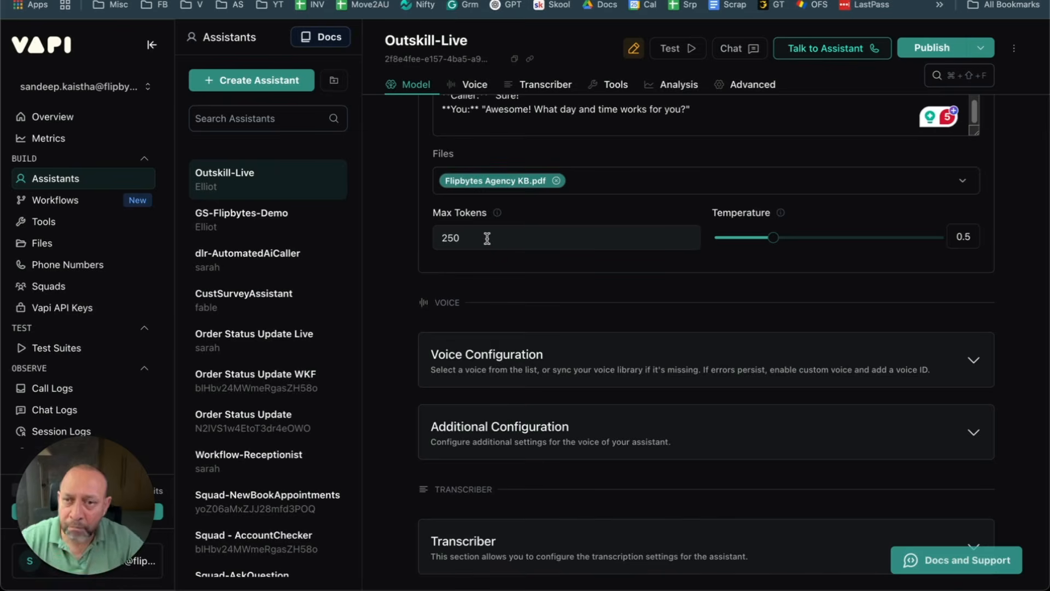
Step: Lower Outskill-Live's Temperature to 0.3, keeping Max Tokens at 250, and expand Voice Configuration
left_click(507, 241)
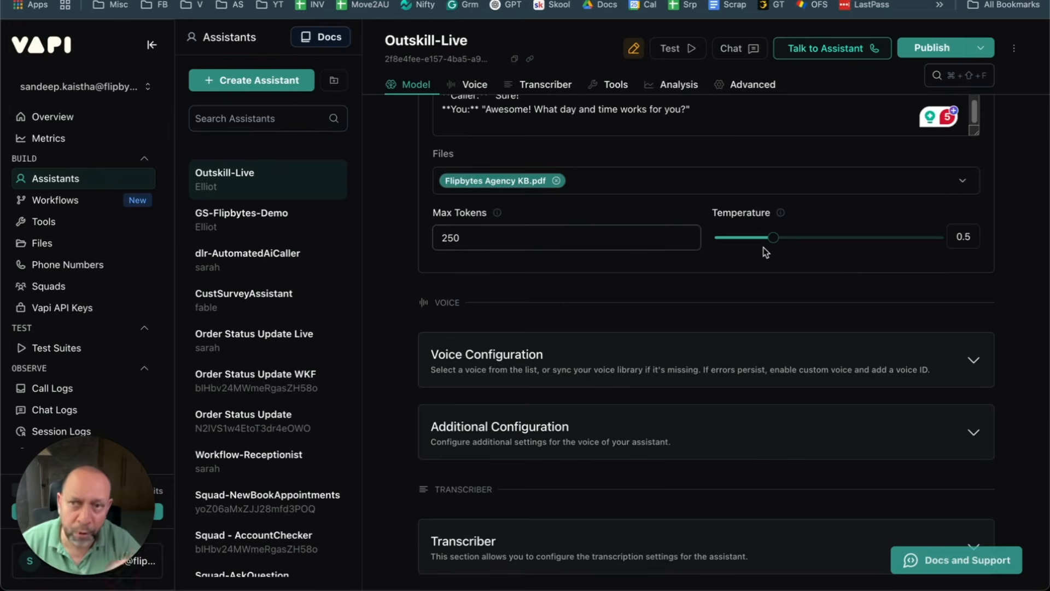
left_click_drag(773, 239, 746, 253)
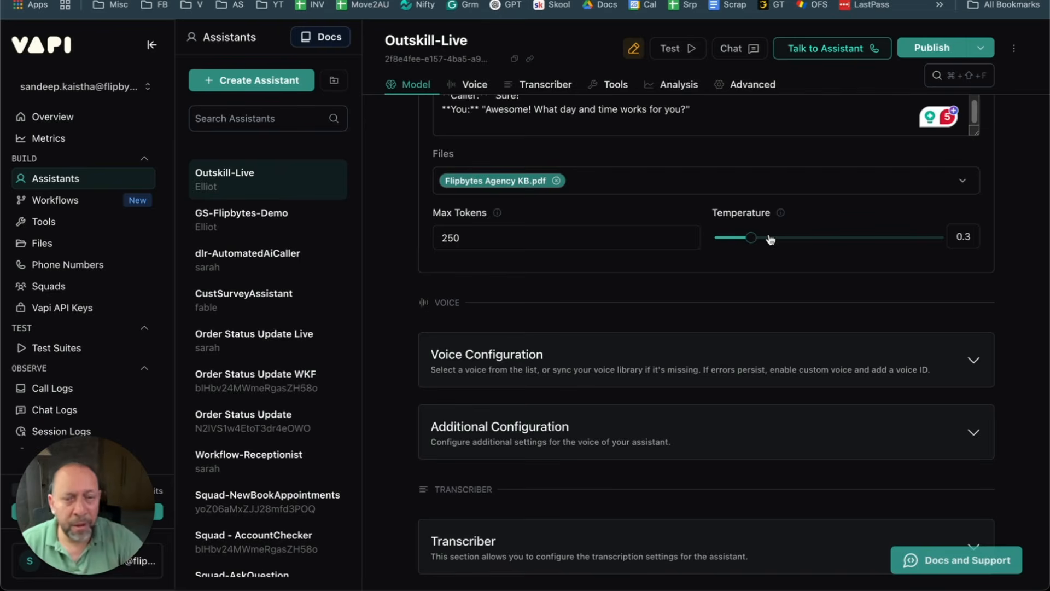
mouse_move(782, 213)
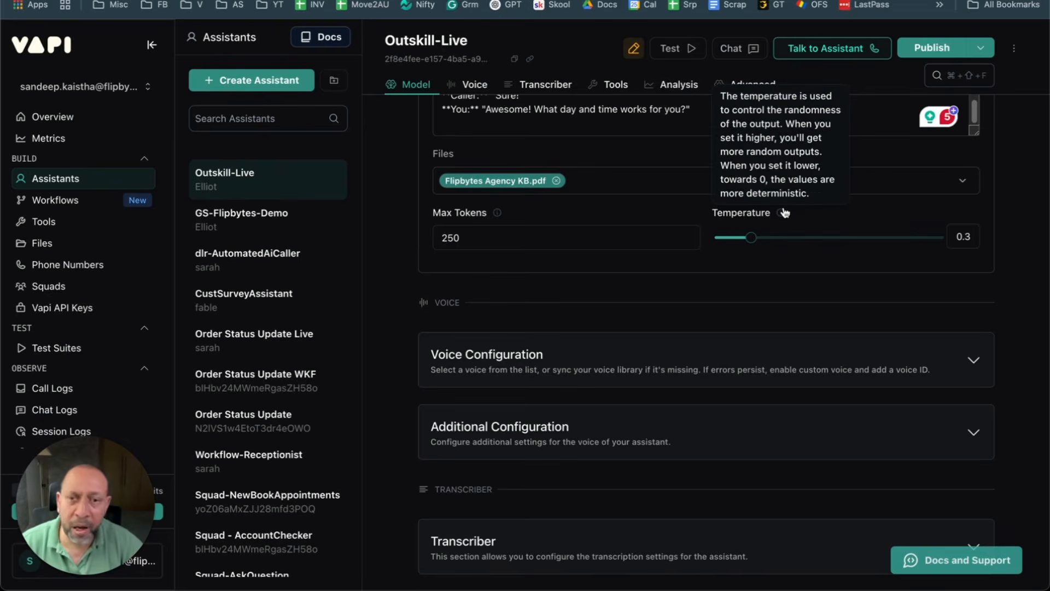
scroll(692, 239, "down", 1)
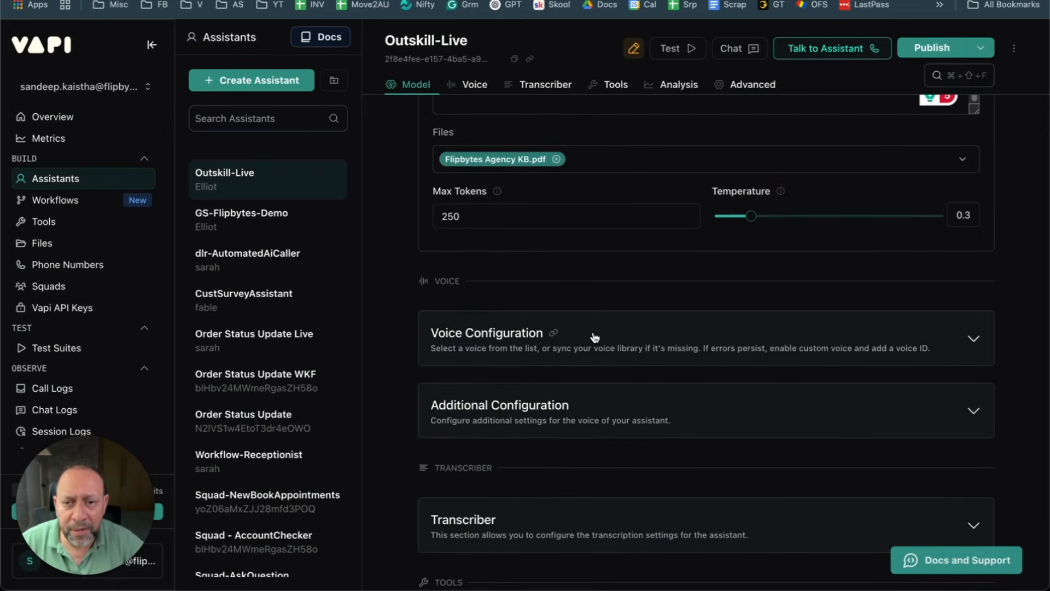
left_click(659, 337)
Step: Switch the voice provider to 11labs and publish the assistant
scroll(660, 337, "down", 3)
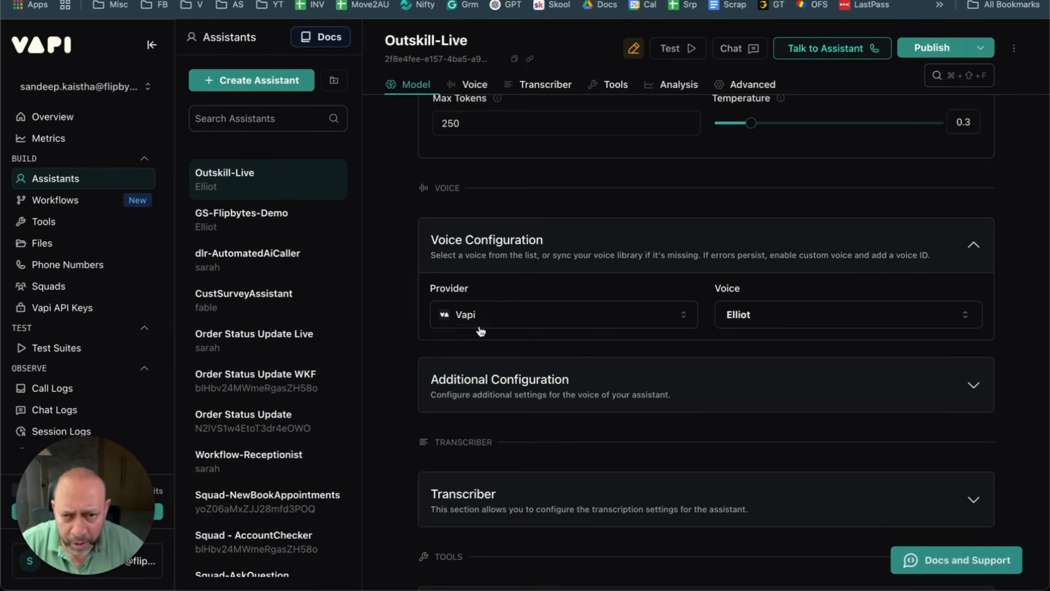
left_click(591, 309)
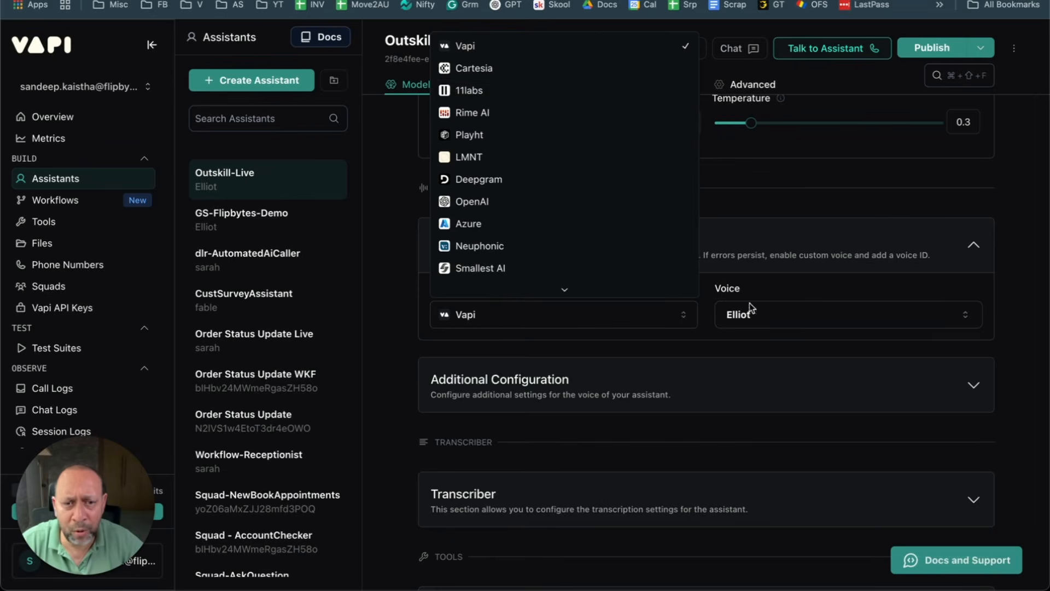
left_click(526, 93)
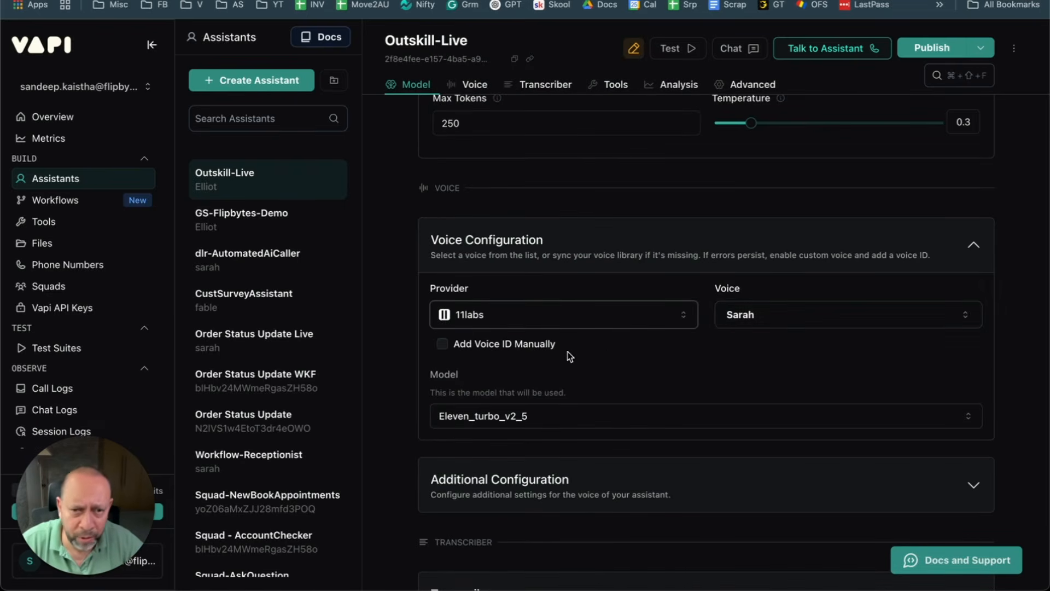
left_click(932, 48)
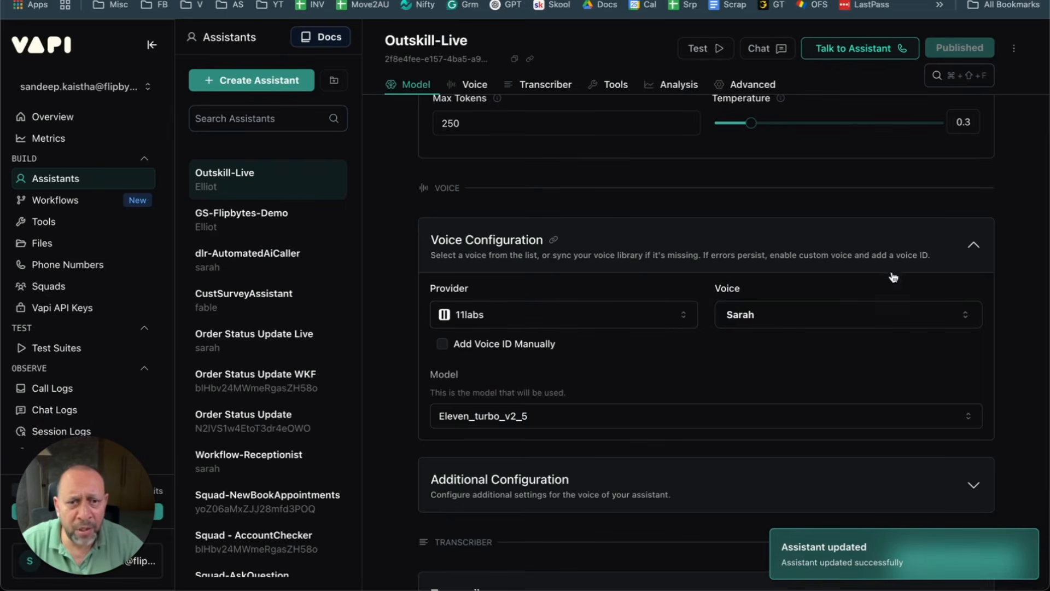
Step: Check the Eleven_turbo_v2_5 model setting and start a test call with the assistant
left_click(589, 416)
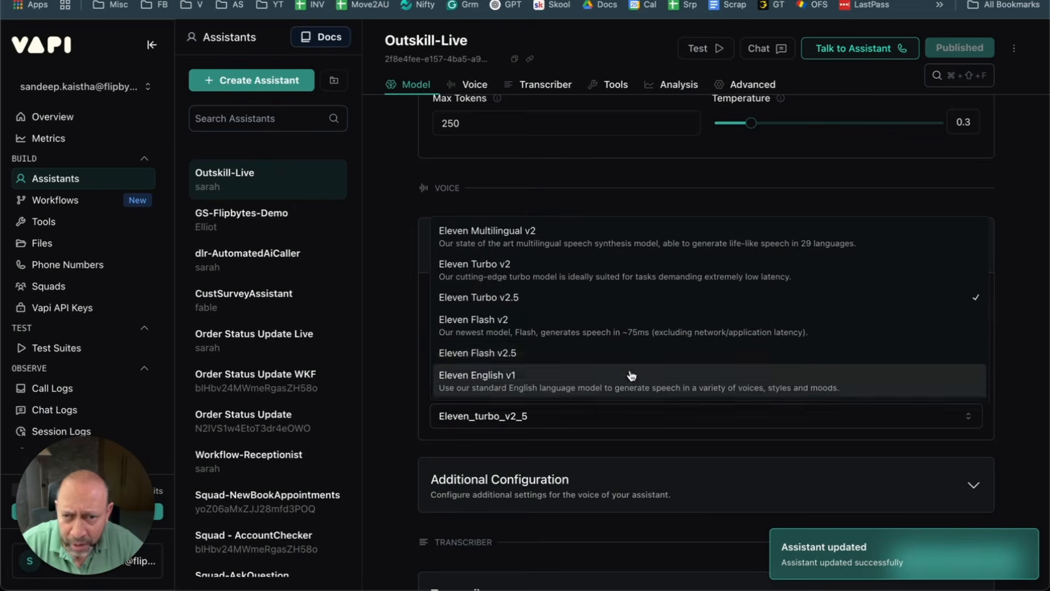
left_click(399, 346)
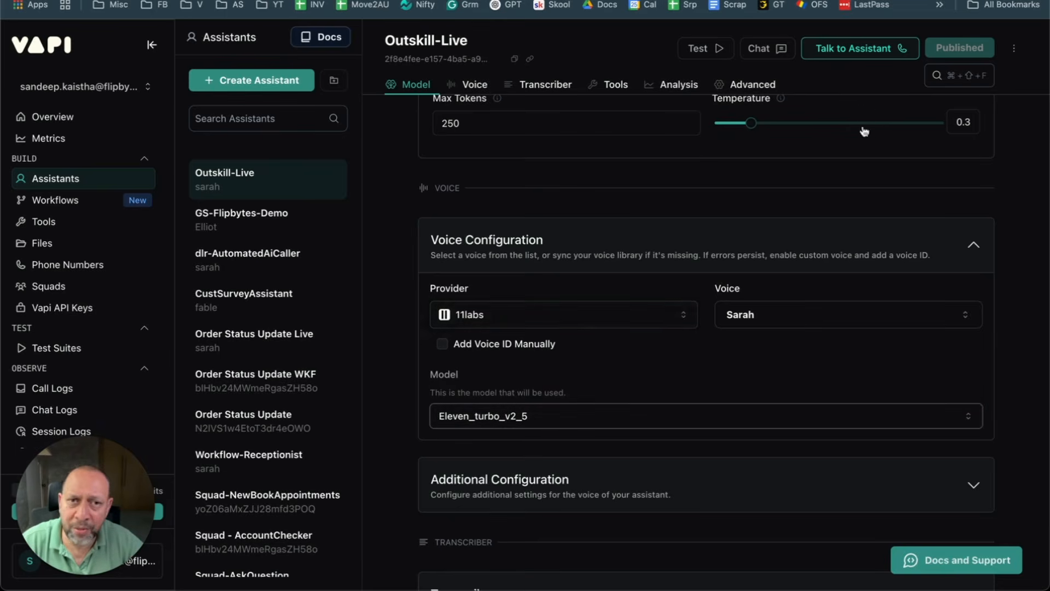
left_click(856, 52)
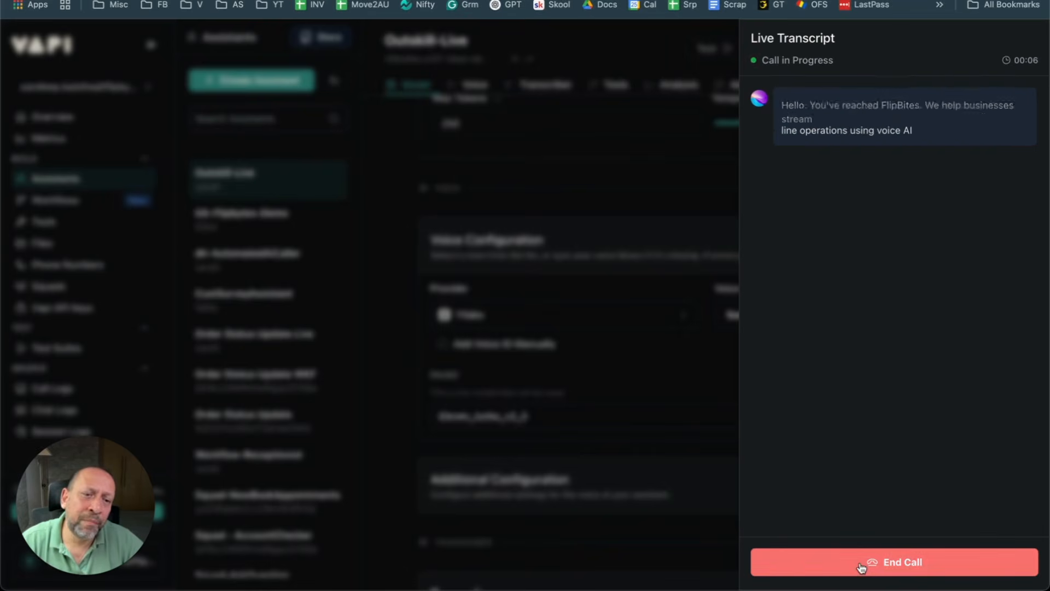
left_click(861, 565)
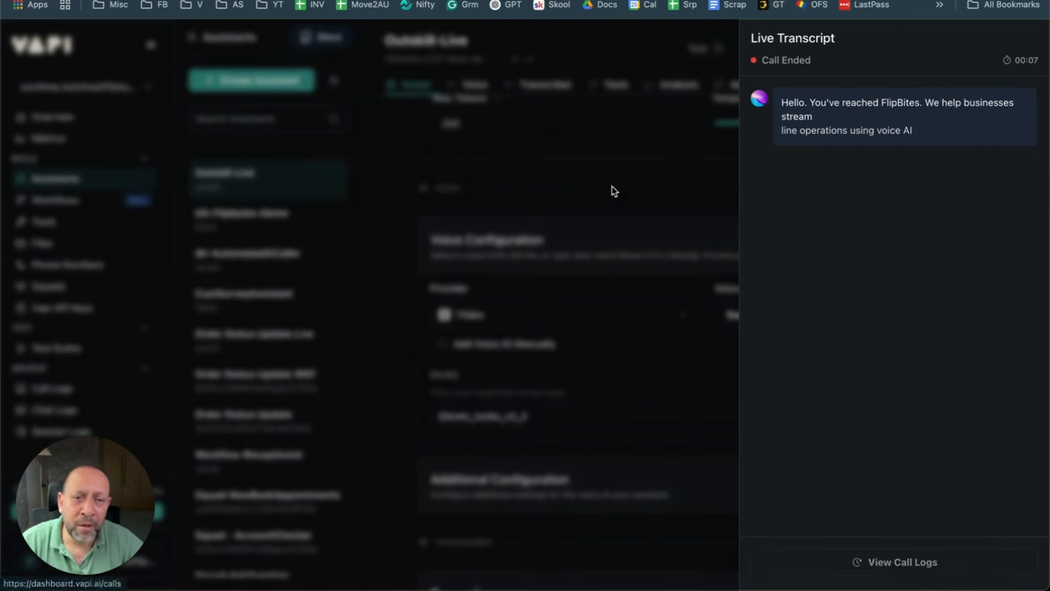
left_click(662, 202)
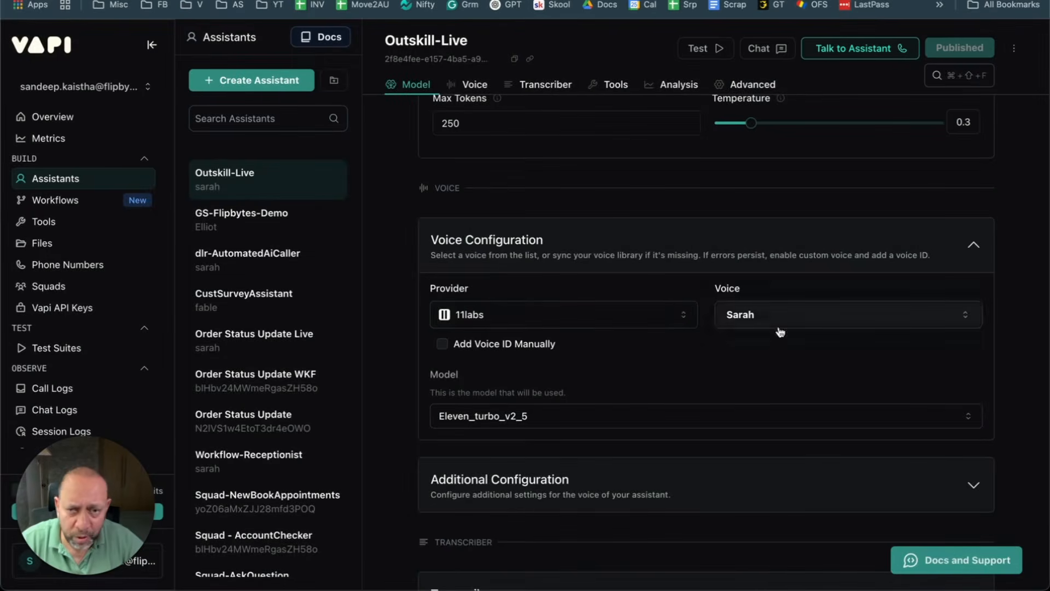
left_click(810, 317)
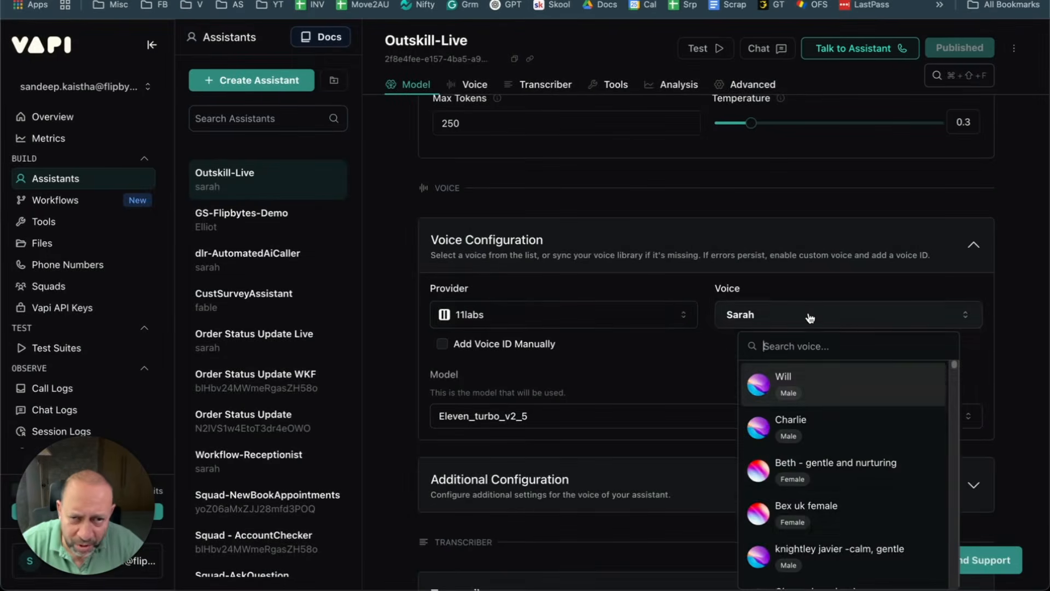
scroll(824, 408, "down", 1)
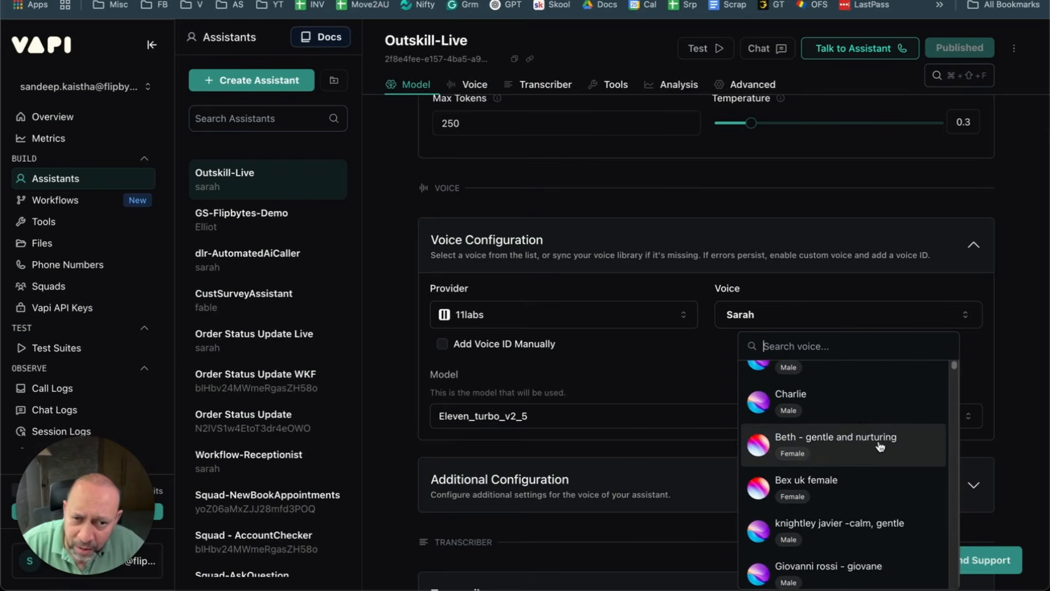
scroll(878, 446, "down", 2)
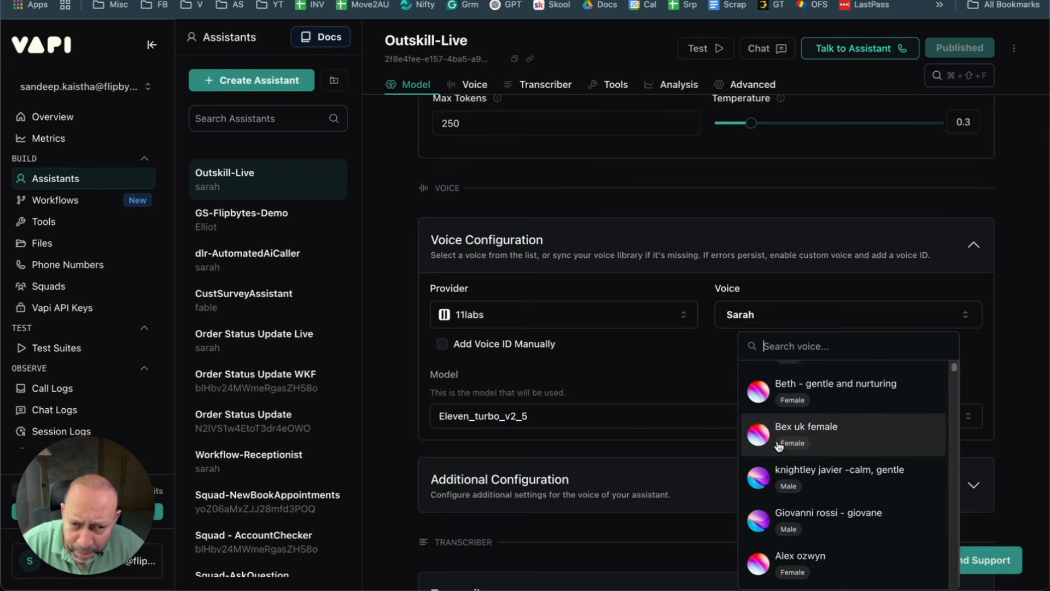
scroll(844, 444, "down", 5)
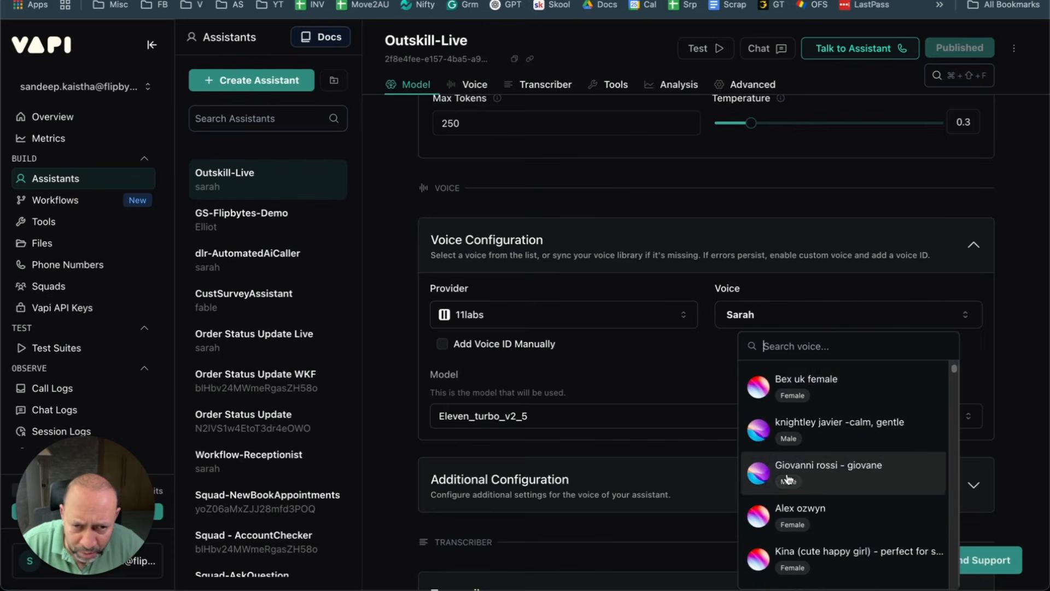
scroll(862, 476, "down", 2)
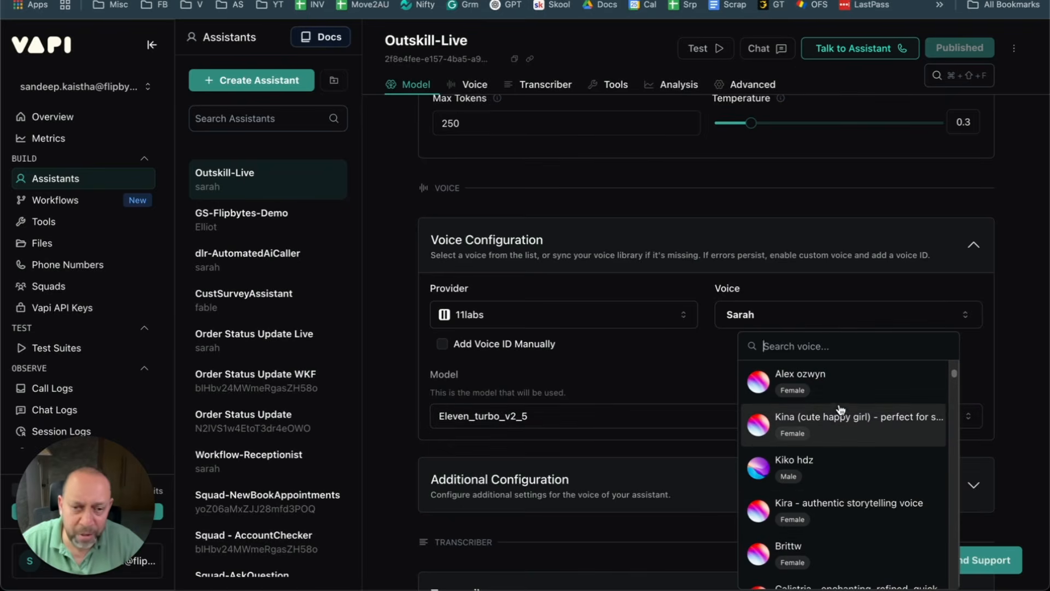
scroll(837, 427, "down", 3)
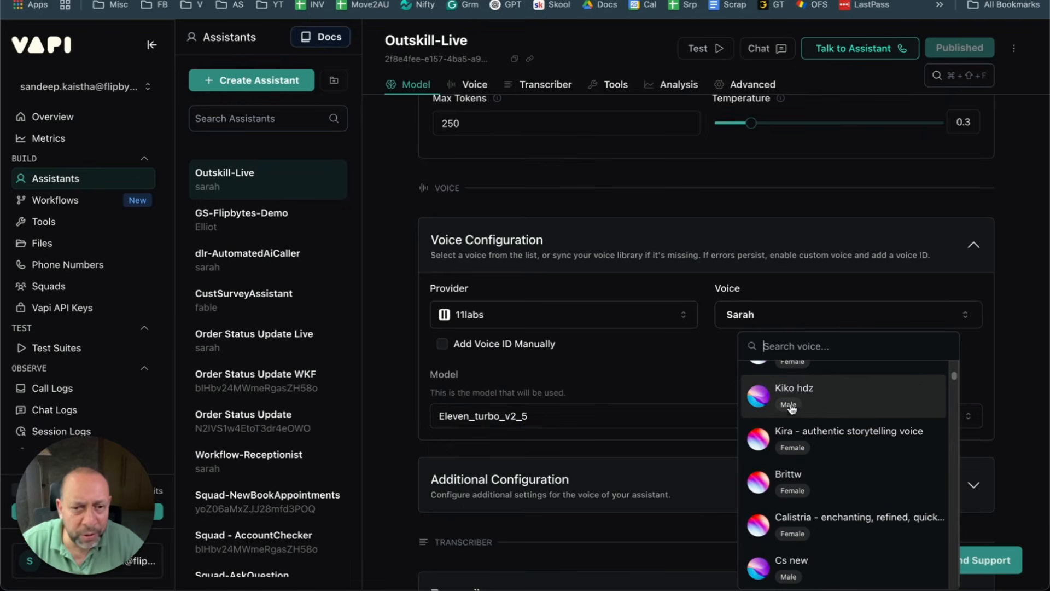
left_click(616, 372)
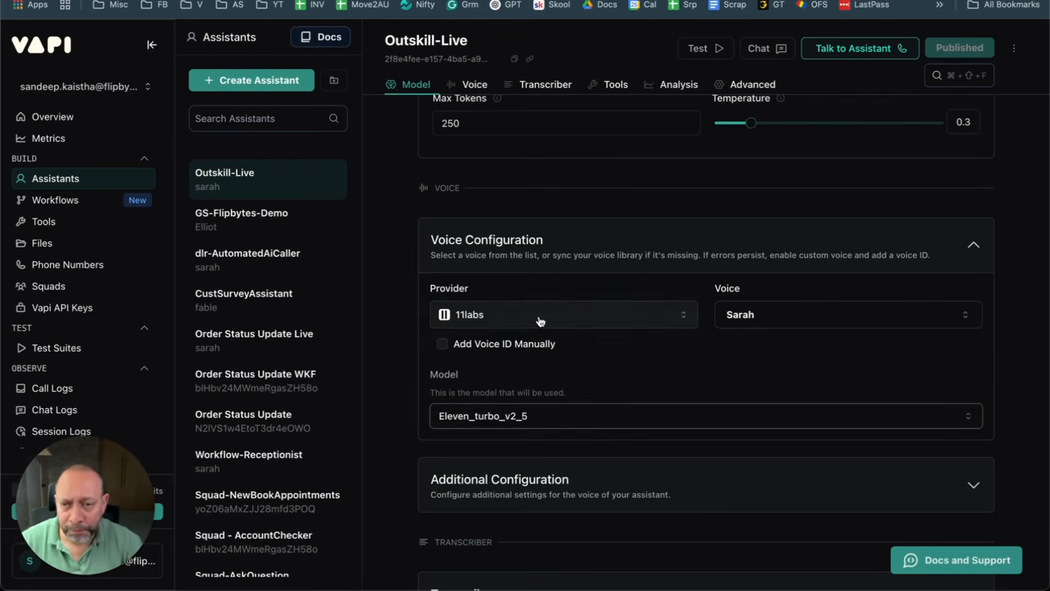
Step: Change the voice provider from 11labs back to Vapi, giving voice Elliot
scroll(492, 309, "down", 2)
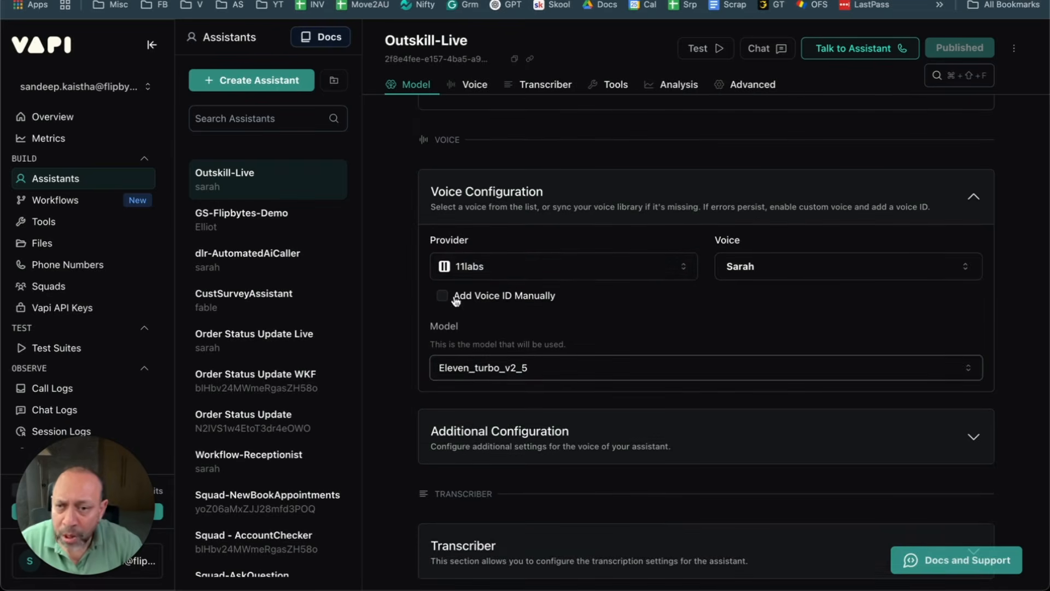
left_click(561, 273)
left_click(518, 296)
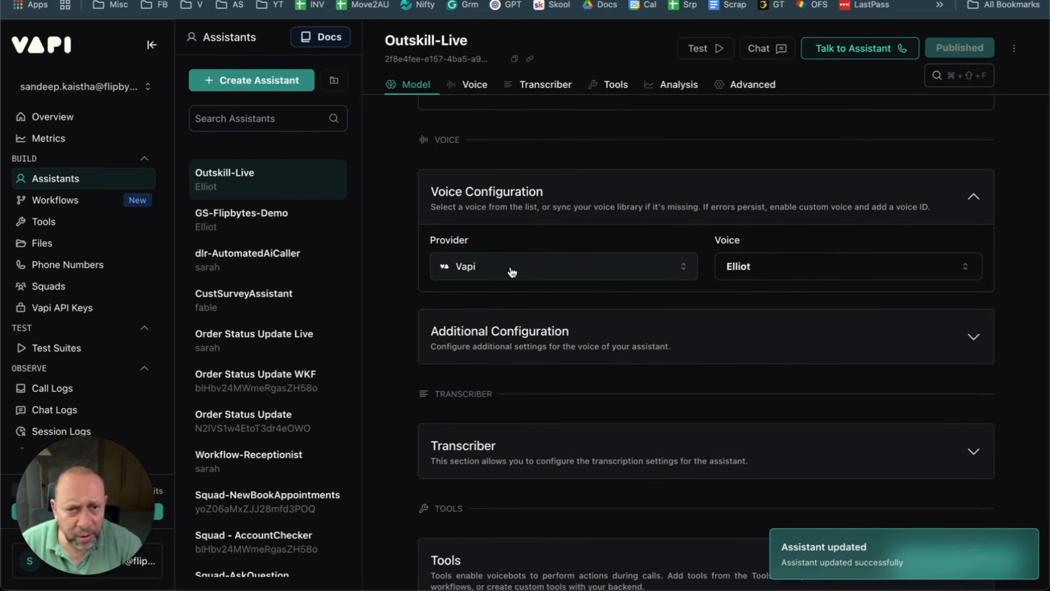
left_click(541, 275)
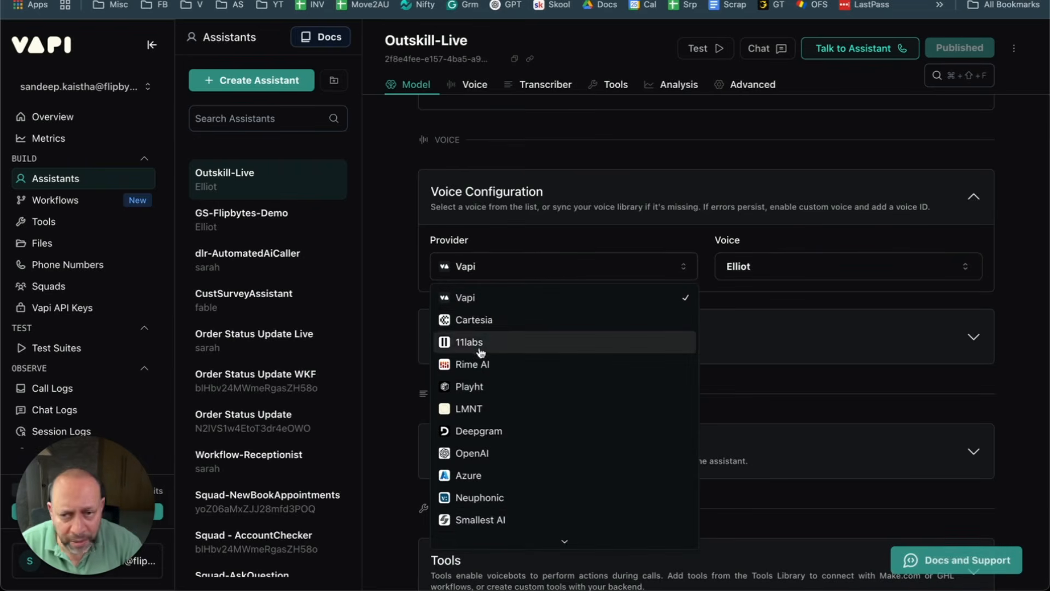
left_click(375, 230)
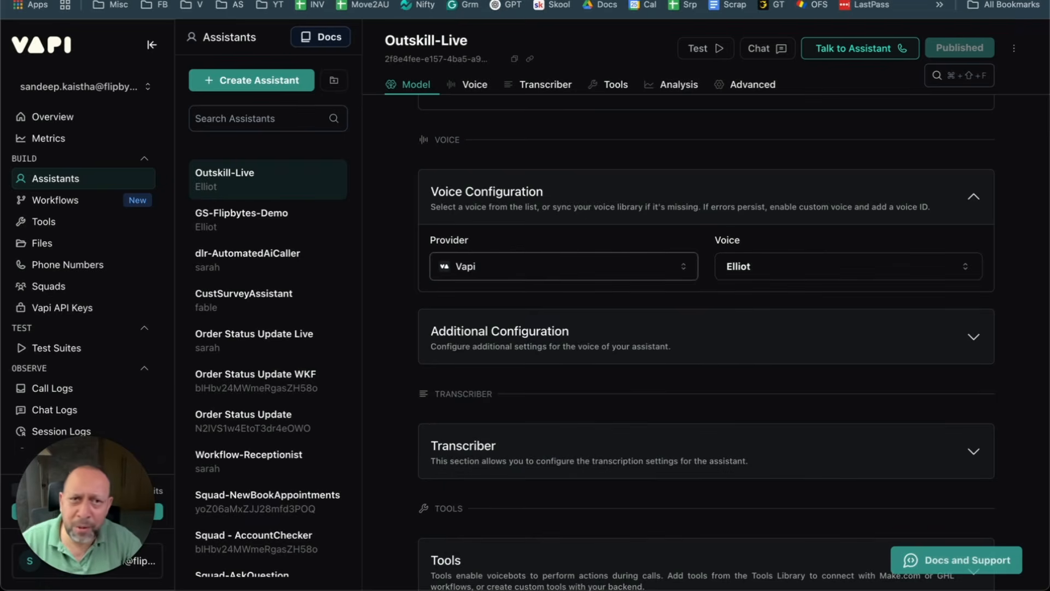
Step: Search Google for 11labs and highlight 'The most realistic voice AI platform' on elevenlabs.io
key("super+t")
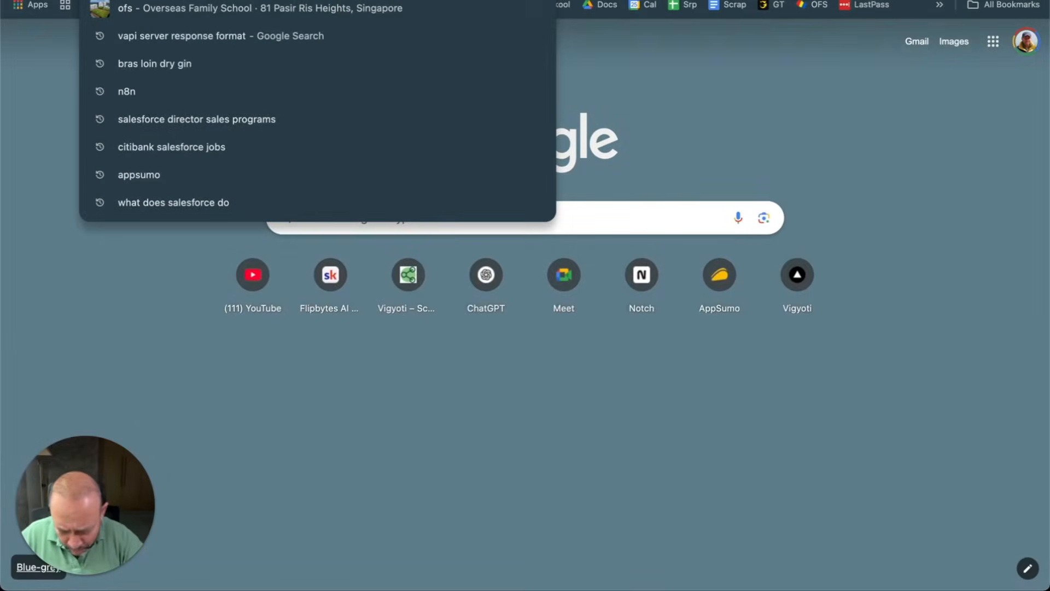
type("11labs")
key("Return")
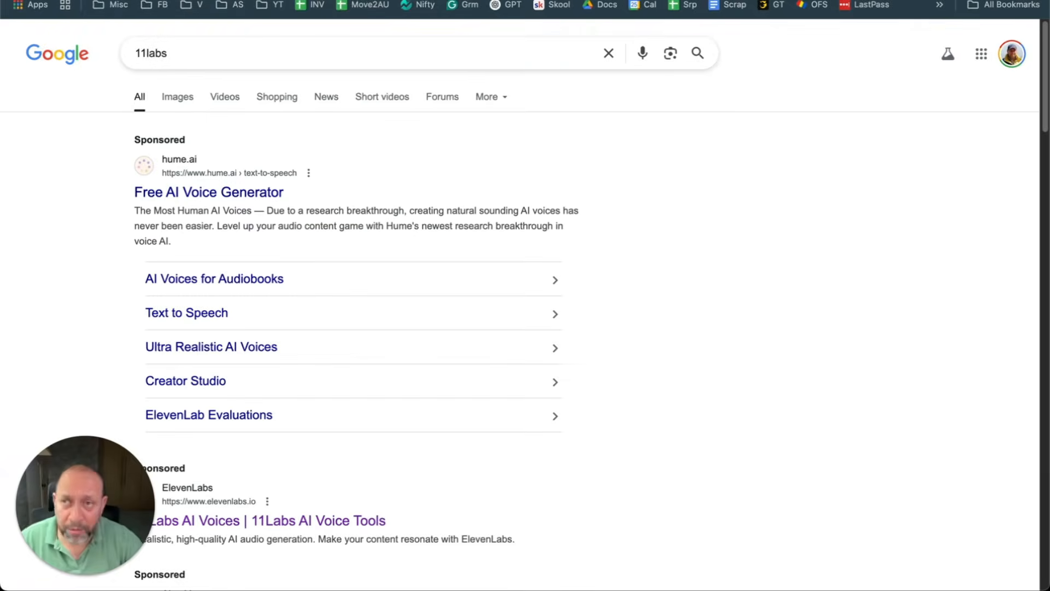
scroll(313, 205, "down", 2)
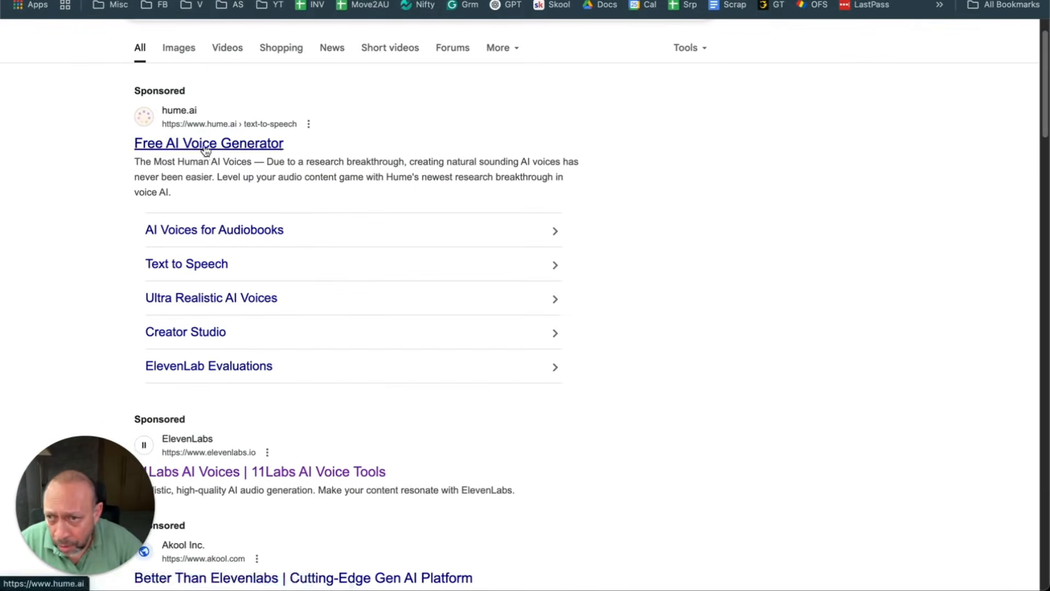
scroll(312, 208, "down", 3)
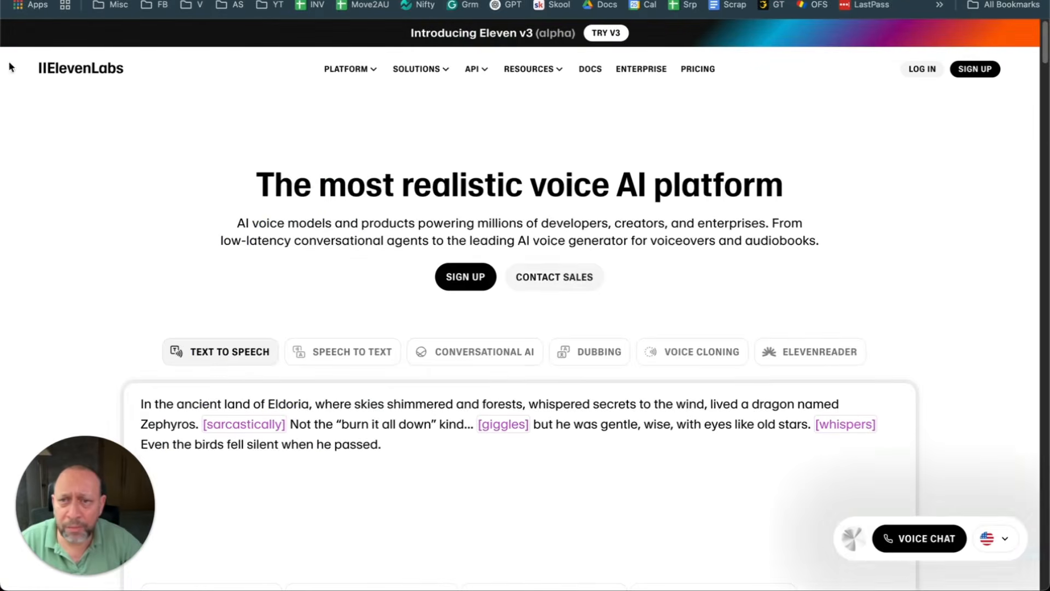
left_click_drag(241, 182, 912, 176)
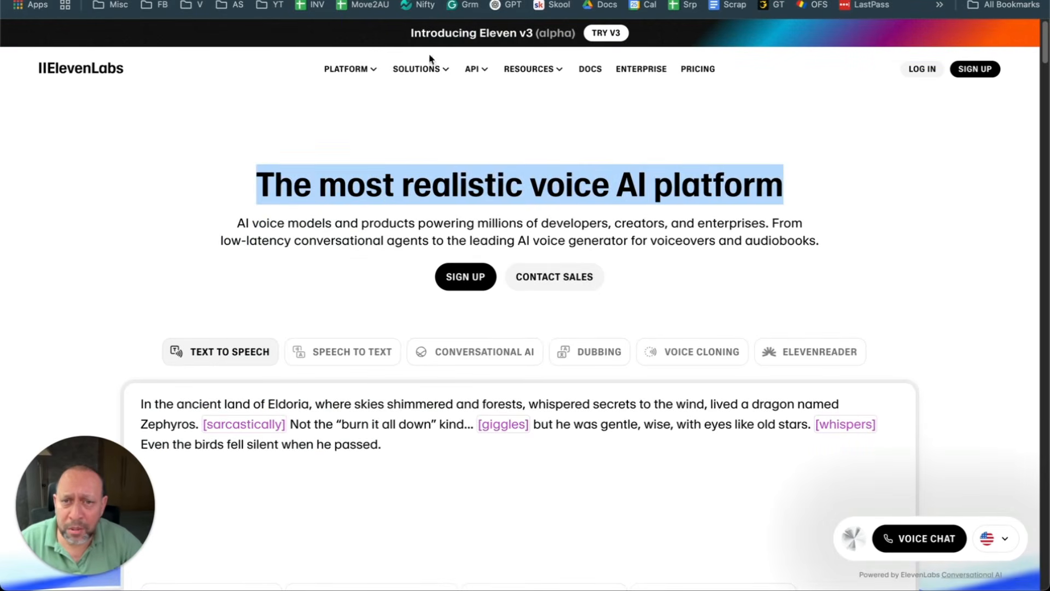
Step: Browse the ElevenLabs Platform and API menus and homepage, then return to Vapi
mouse_move(363, 73)
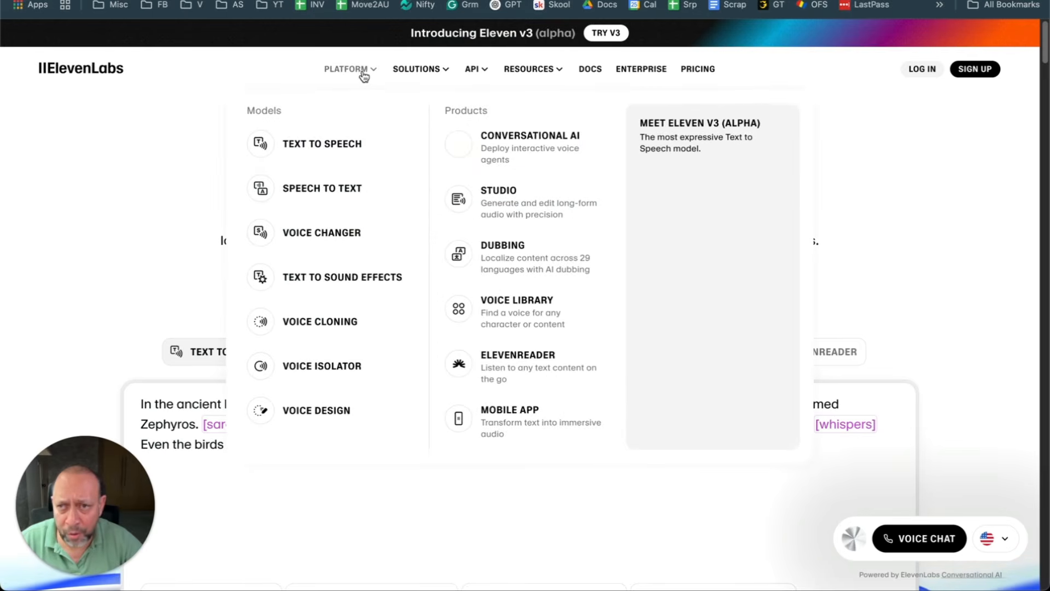
mouse_move(486, 74)
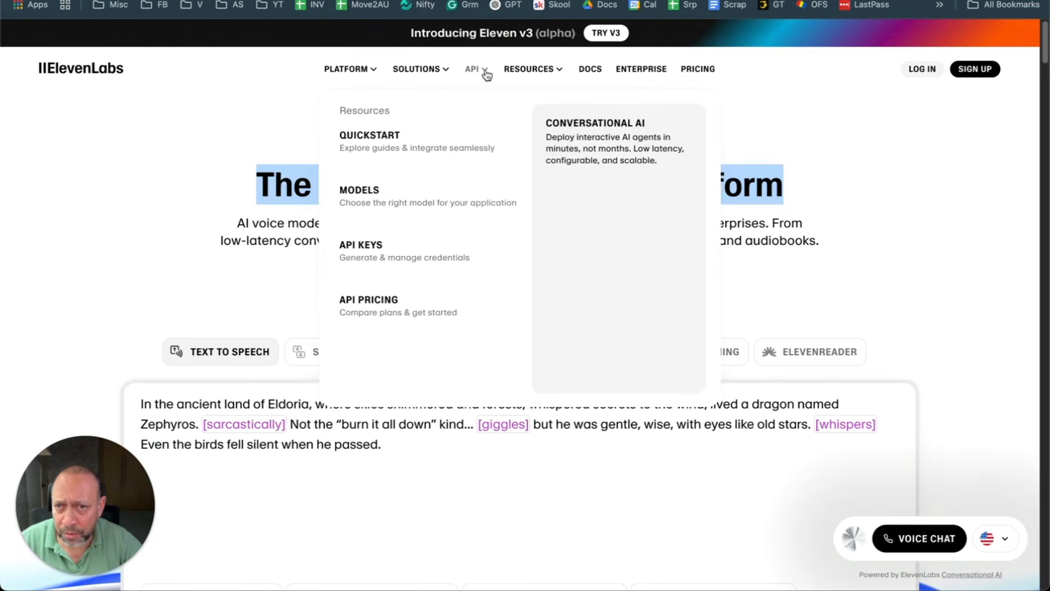
scroll(507, 206, "down", 12)
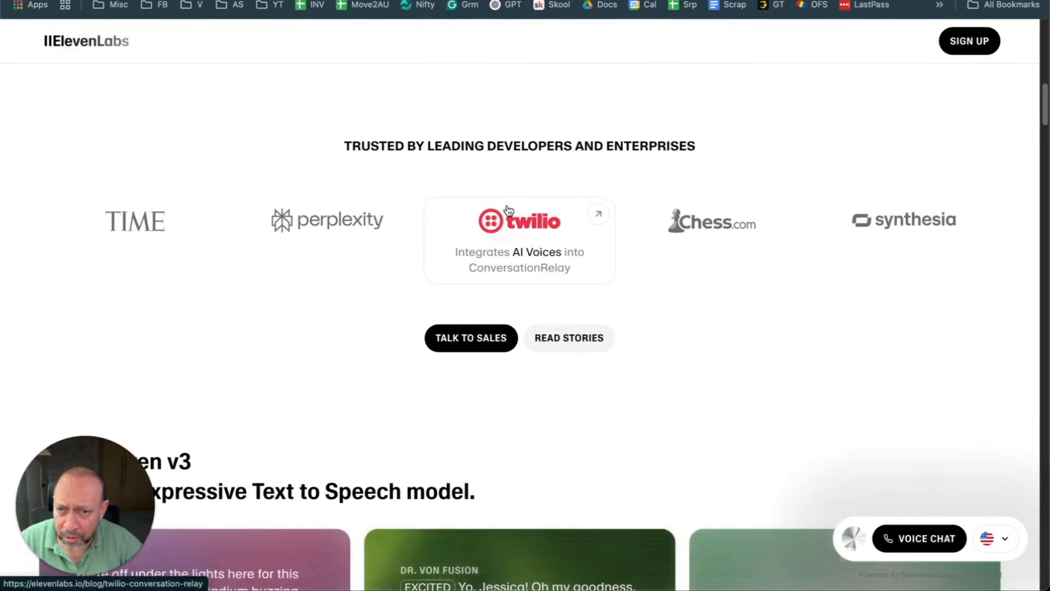
scroll(508, 209, "down", 15)
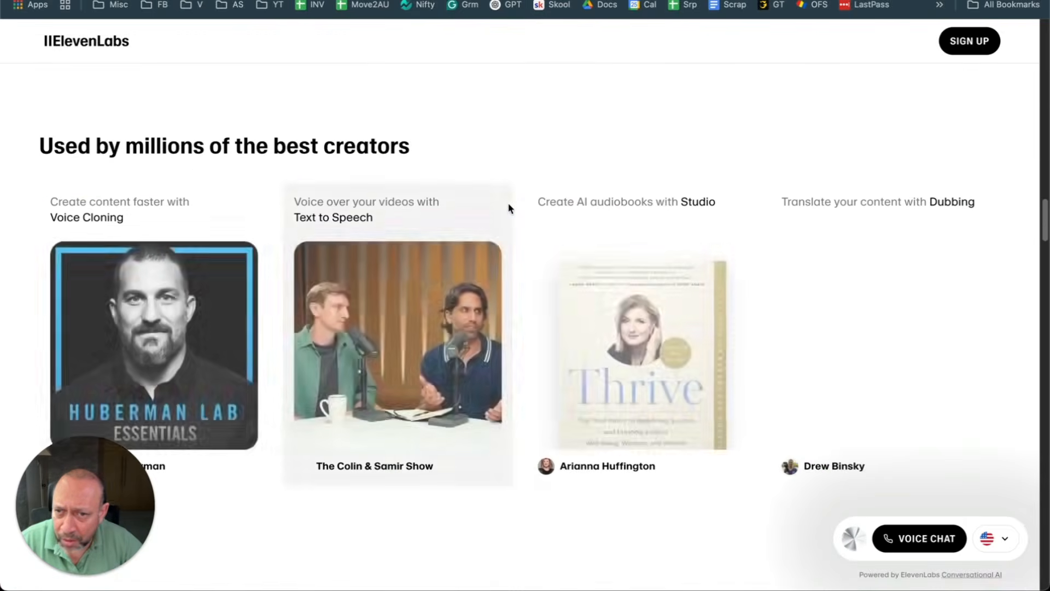
scroll(509, 208, "up", 8)
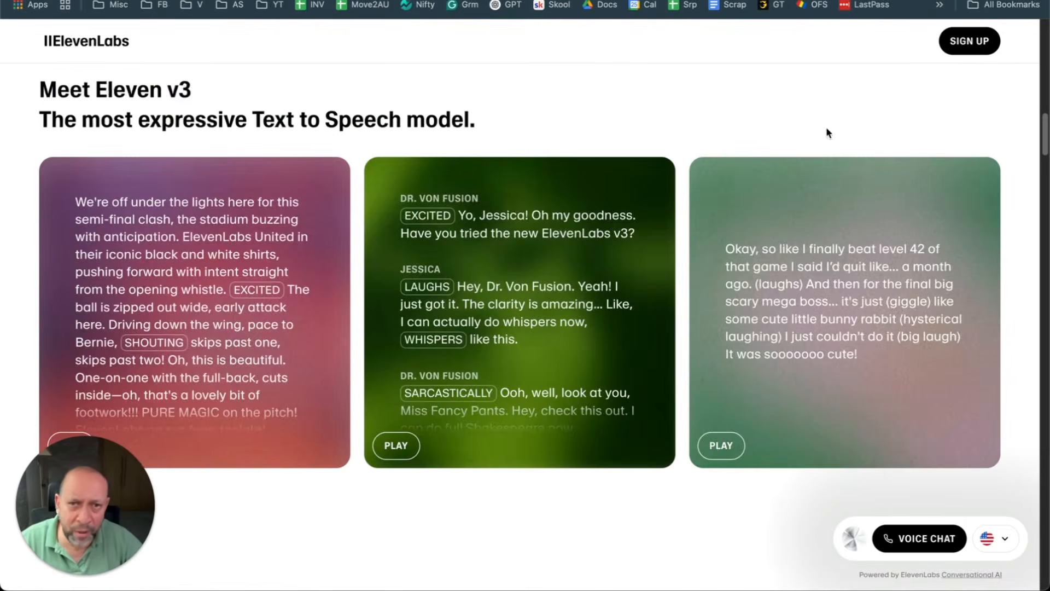
scroll(605, 106, "up", 10)
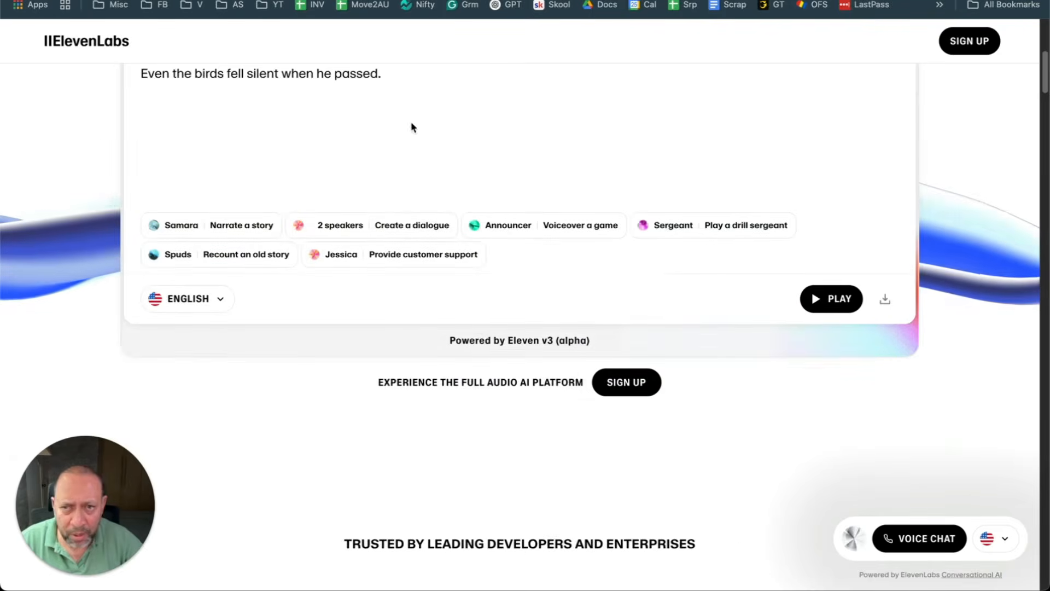
scroll(330, 140, "up", 5)
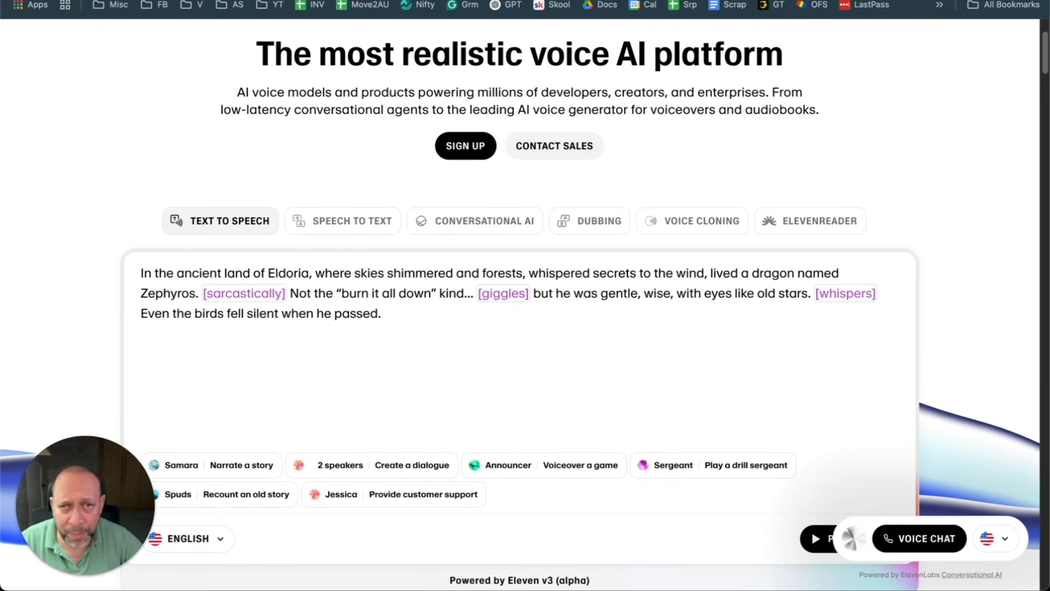
key("ctrl+Tab")
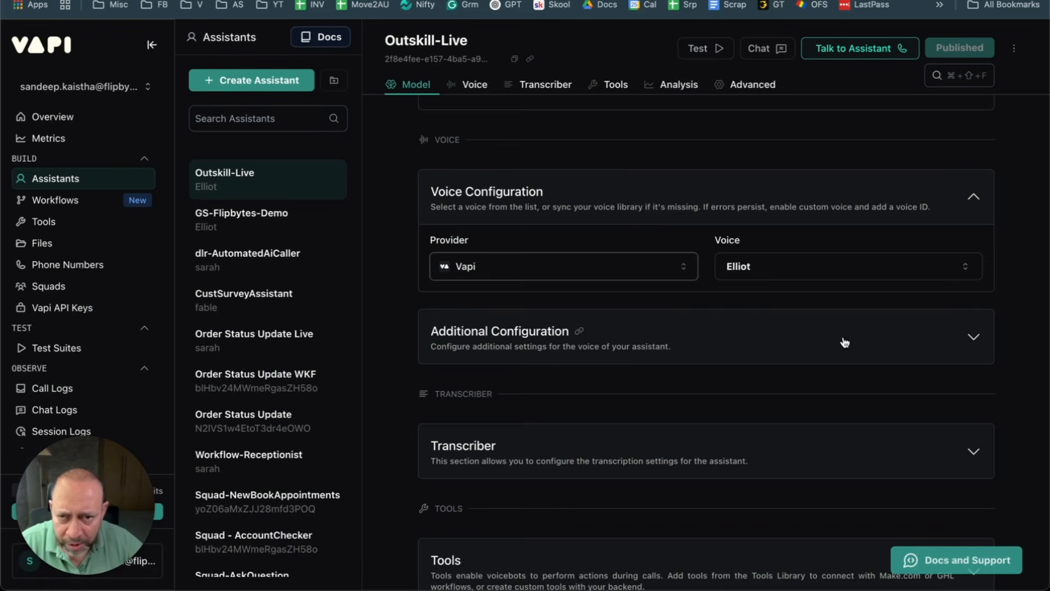
Step: Set Background Sound under Additional Configuration to Off and publish Outskill-Live
scroll(708, 335, "down", 1)
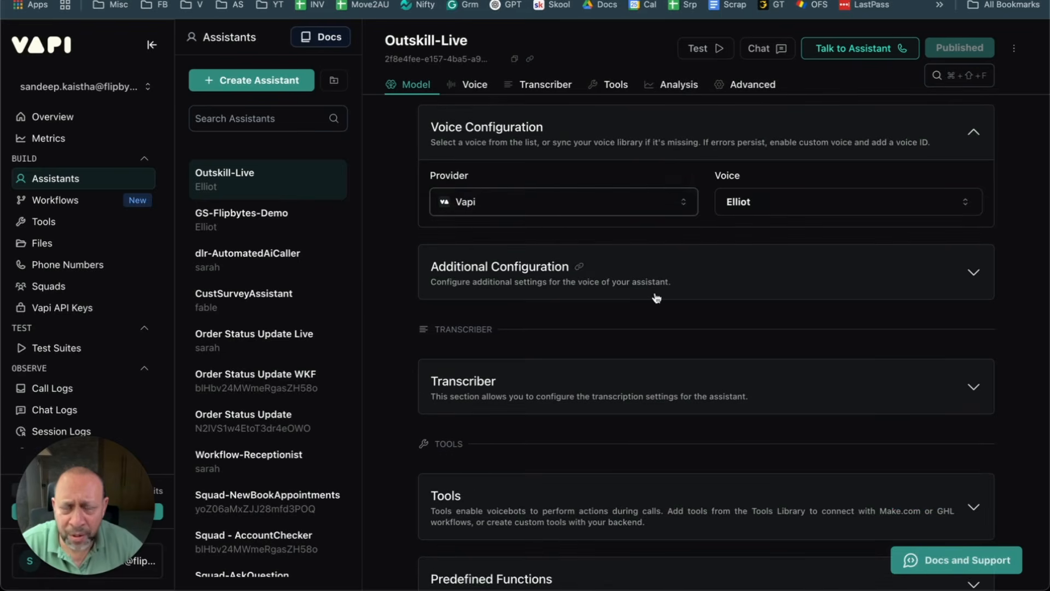
left_click(588, 279)
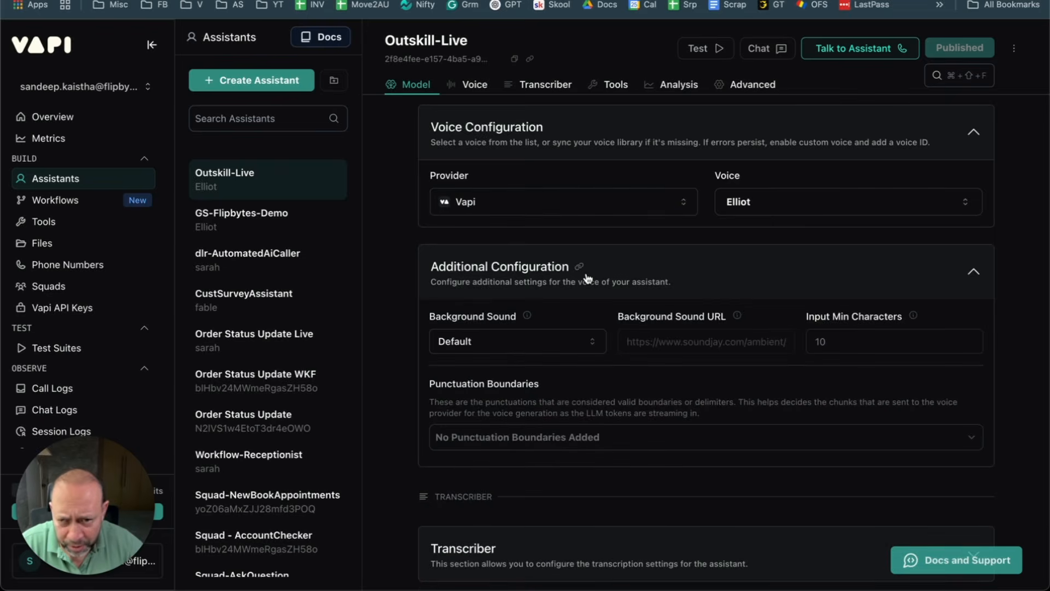
left_click(529, 342)
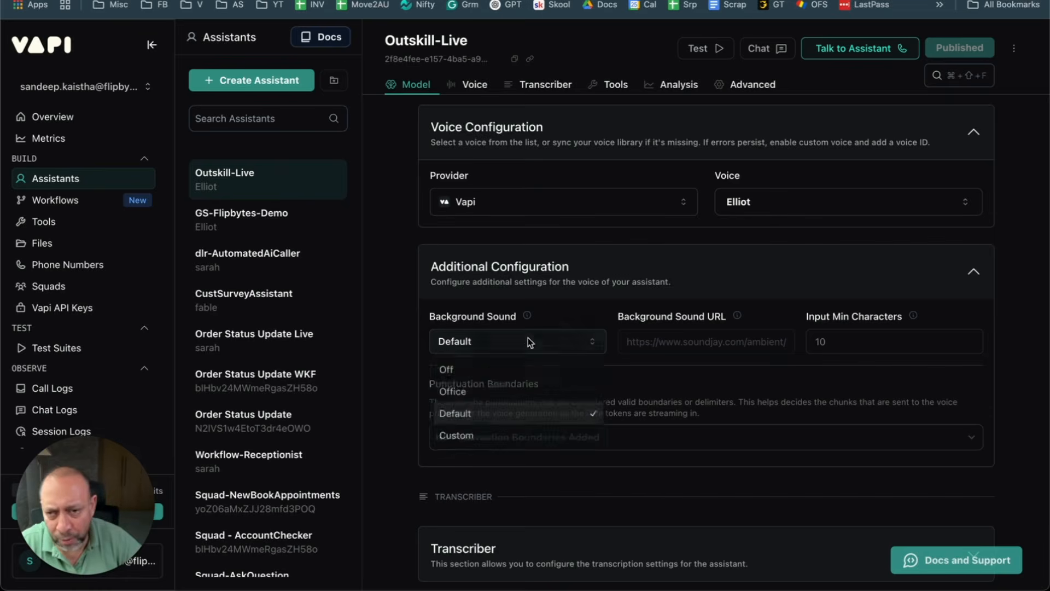
left_click(501, 378)
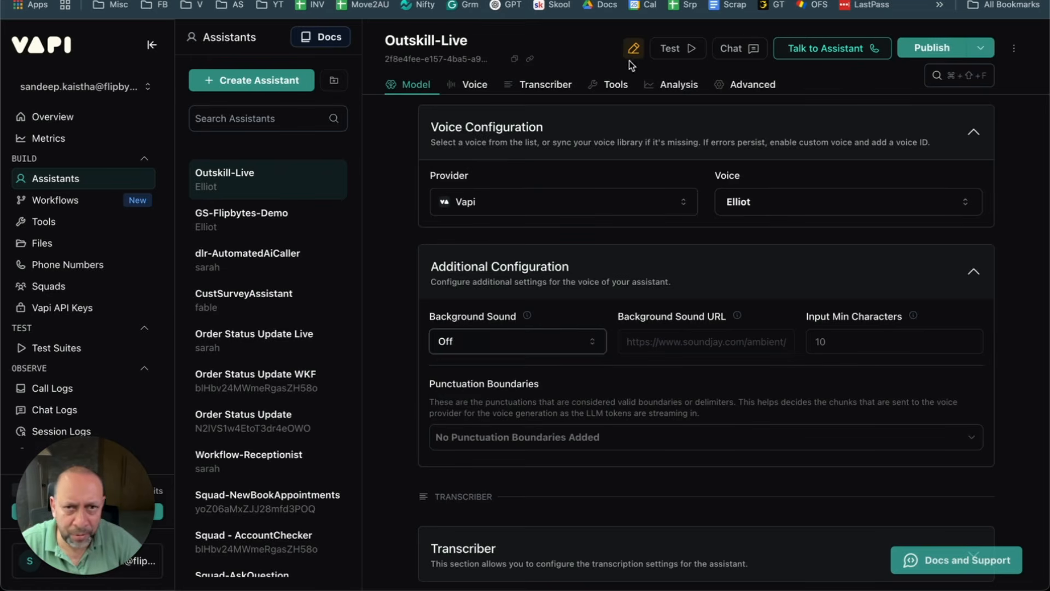
left_click(932, 47)
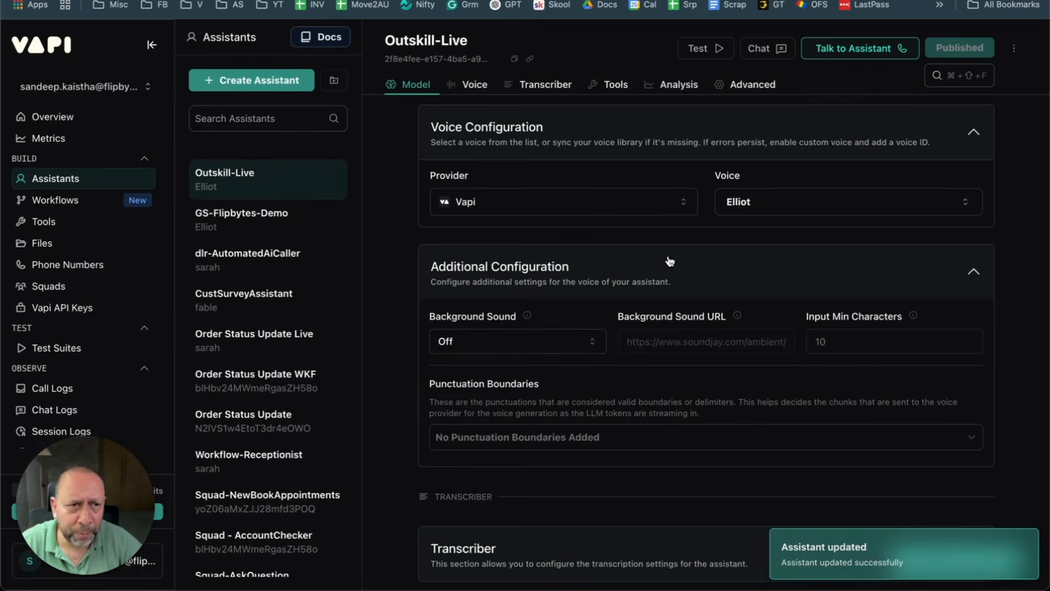
scroll(669, 261, "down", 5)
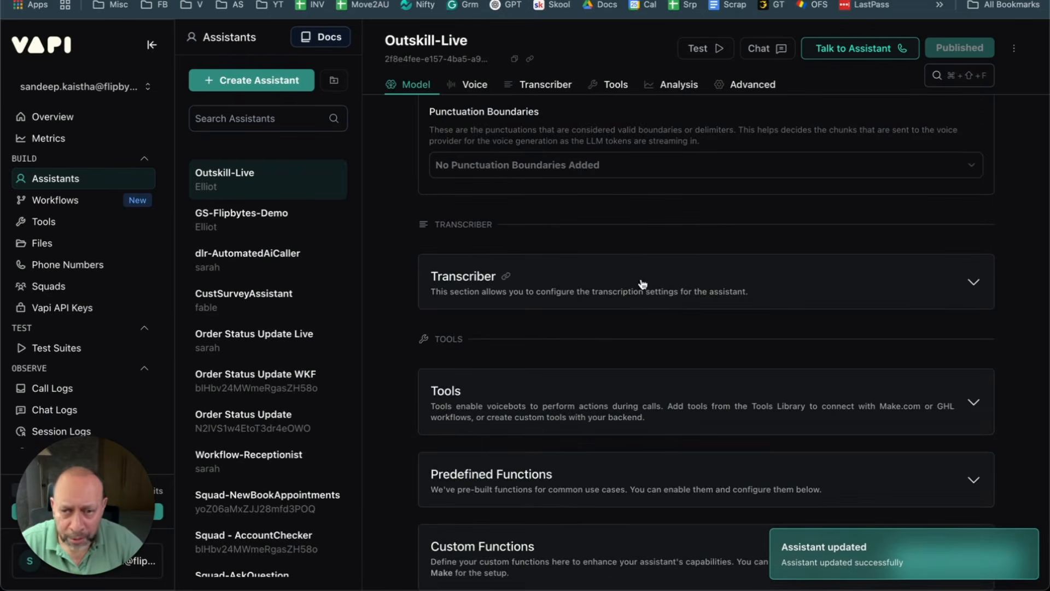
Step: Expand the Transcriber card and review the voice provider list without changing it
left_click(621, 285)
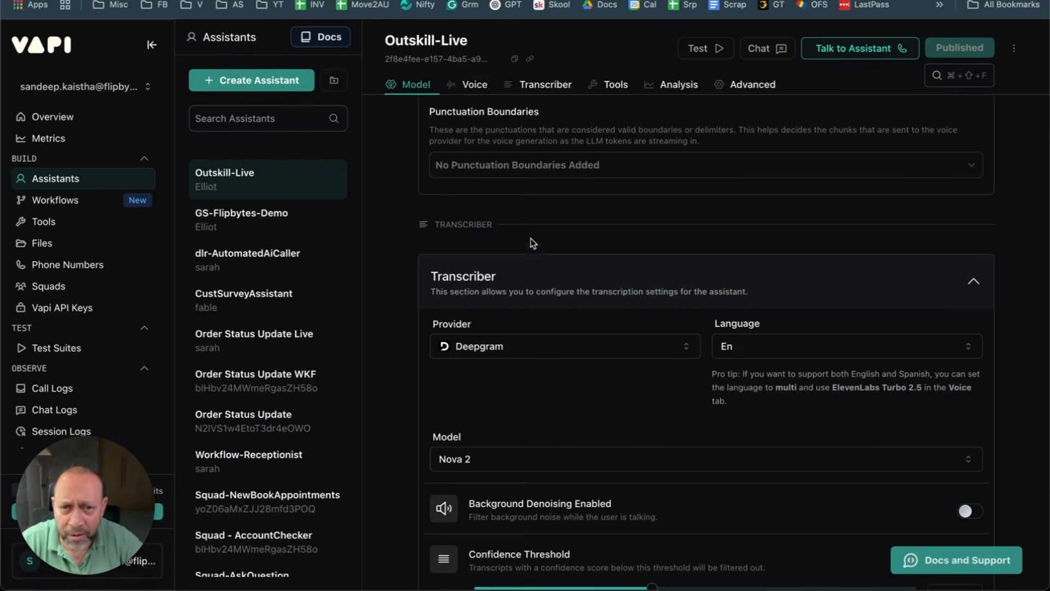
scroll(525, 230, "up", 6)
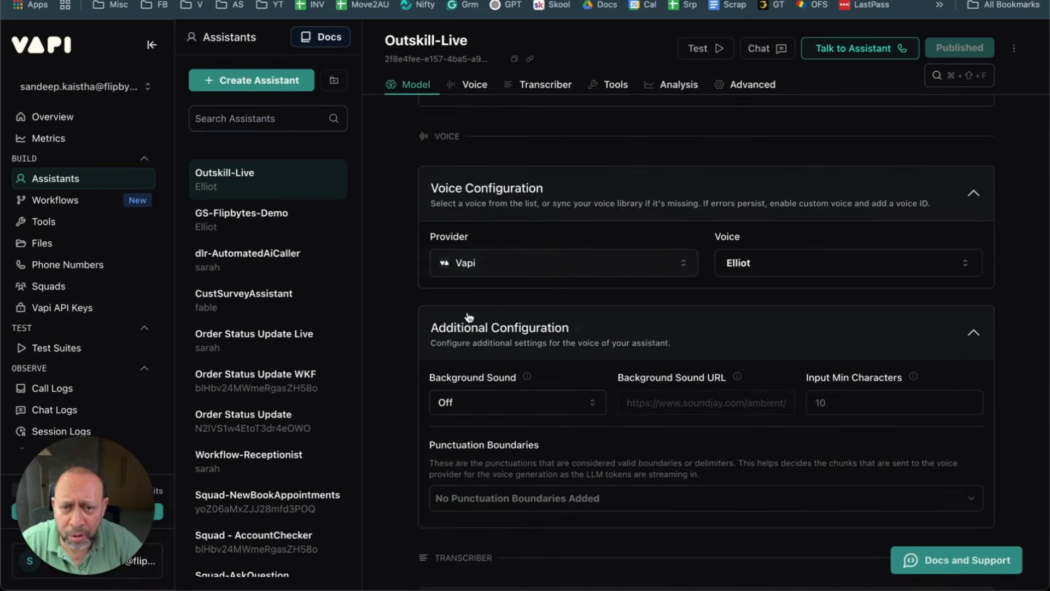
left_click(546, 256)
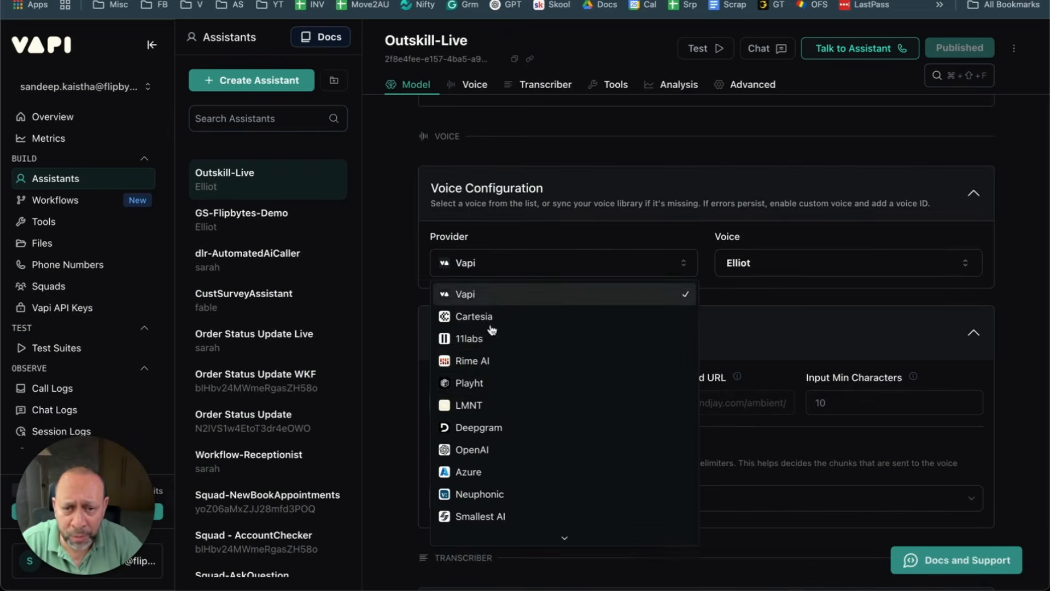
left_click(435, 266)
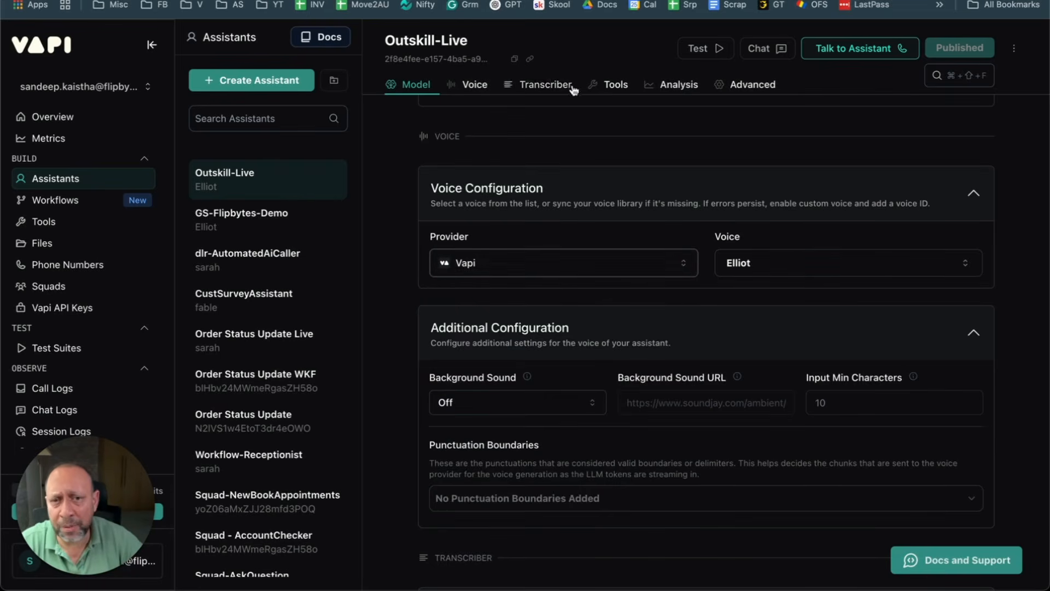
Step: Browse the transcriber provider and language lists, then pick Azure as transcriber provider
scroll(583, 306, "down", 3)
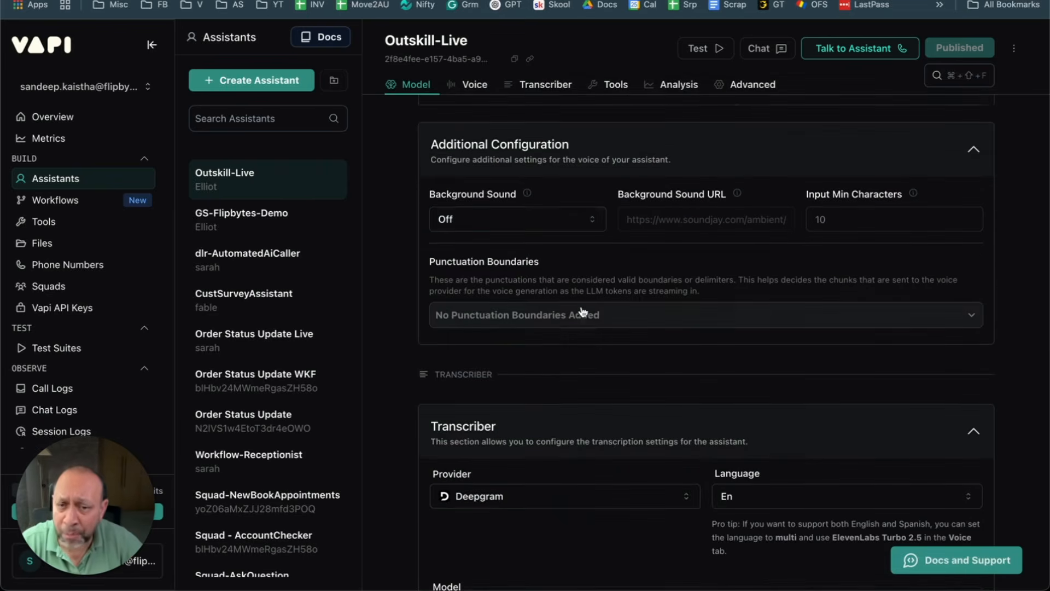
scroll(582, 310, "down", 2)
scroll(582, 306, "down", 2)
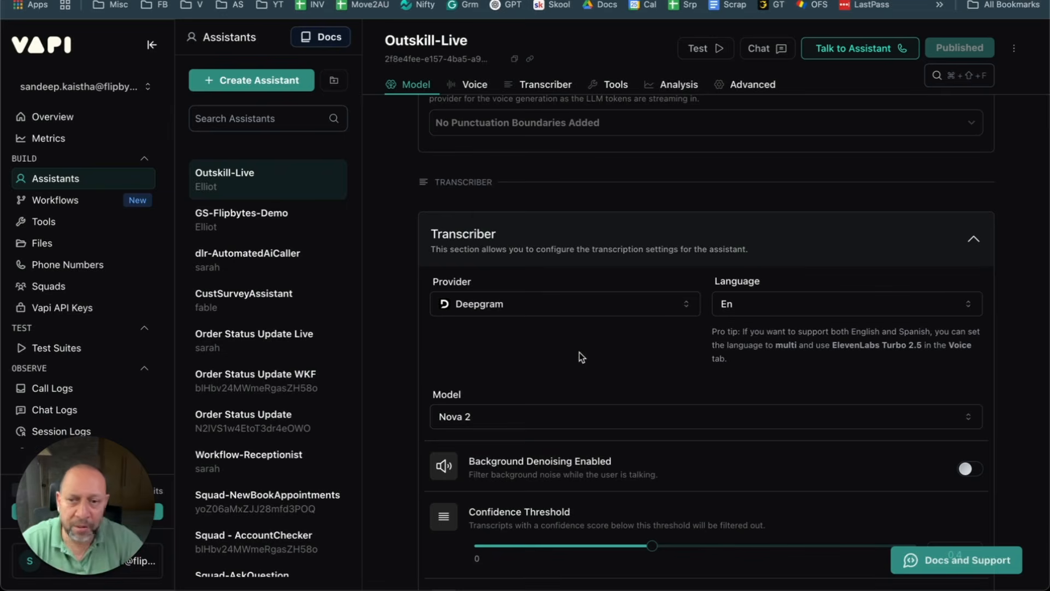
left_click(536, 303)
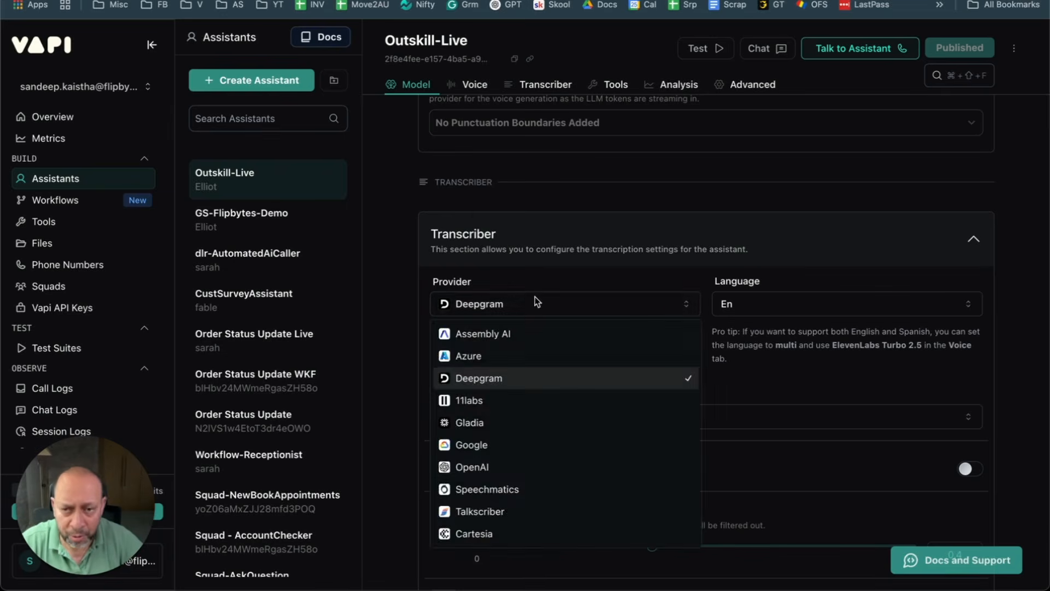
left_click(808, 307)
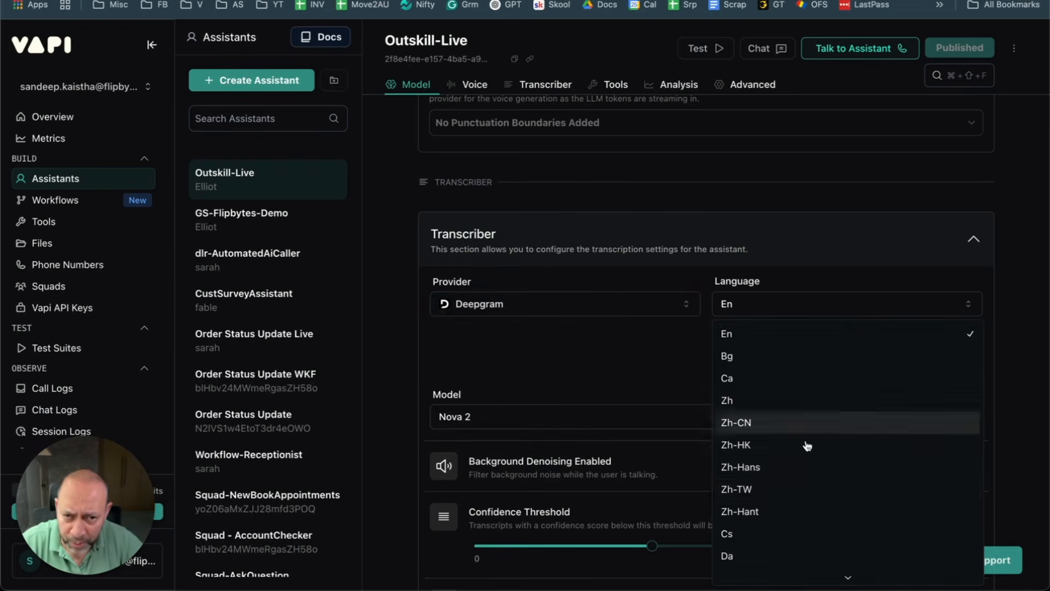
left_click(557, 319)
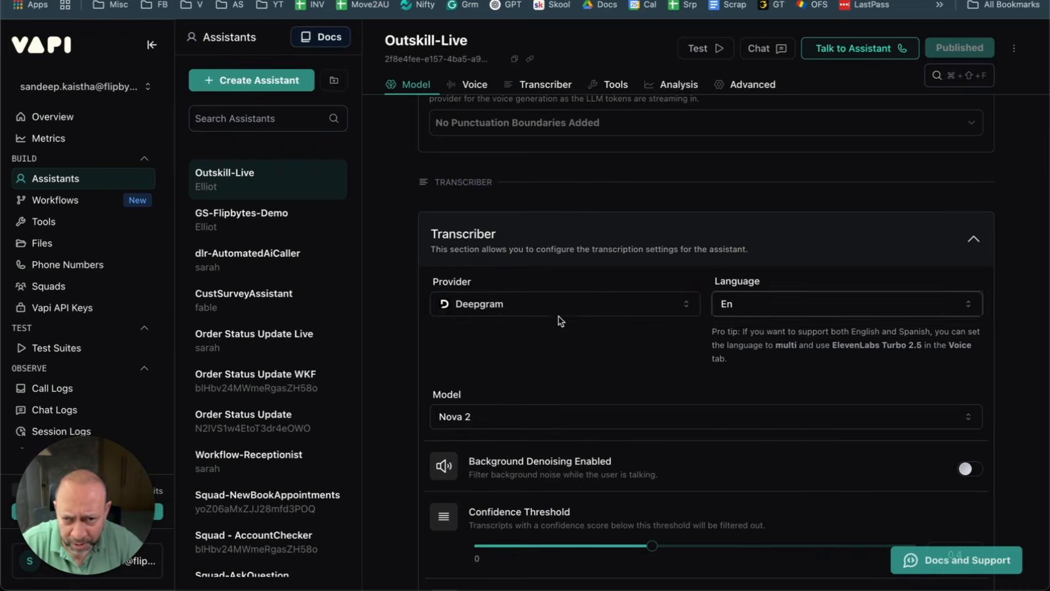
left_click(555, 306)
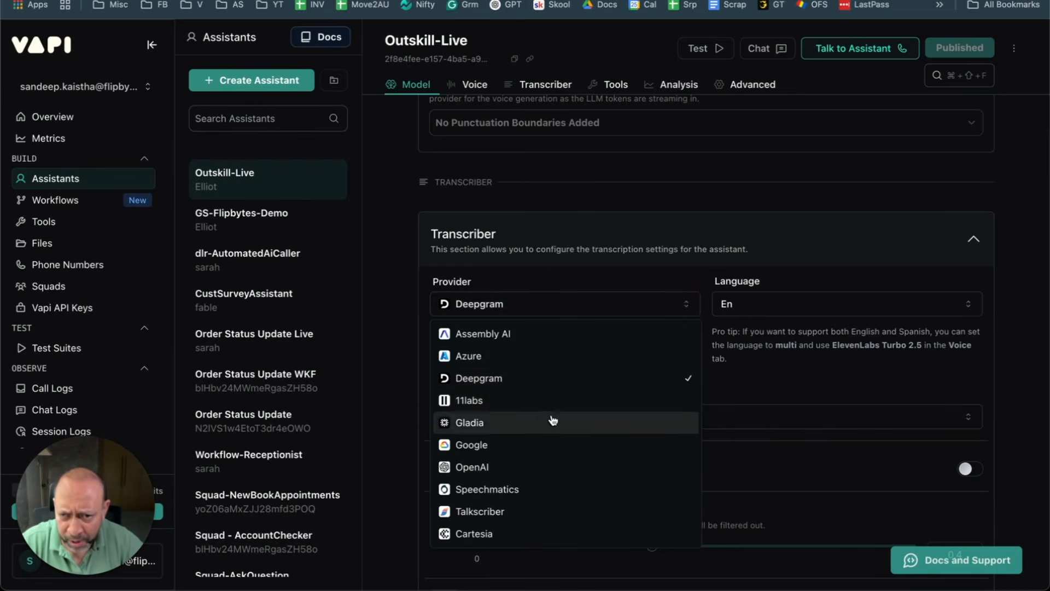
left_click(553, 358)
left_click(785, 307)
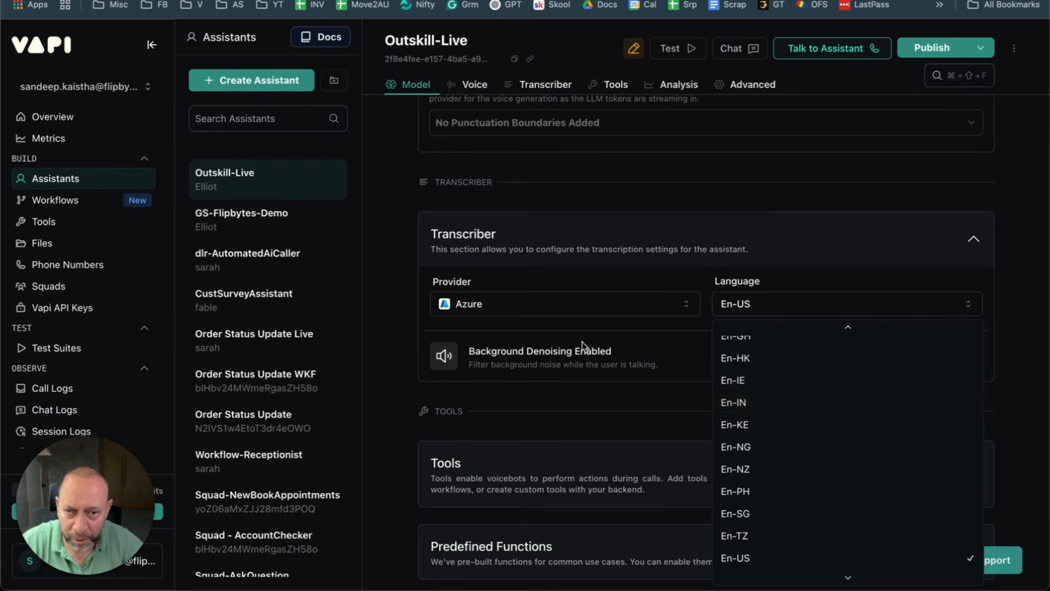
left_click(602, 303)
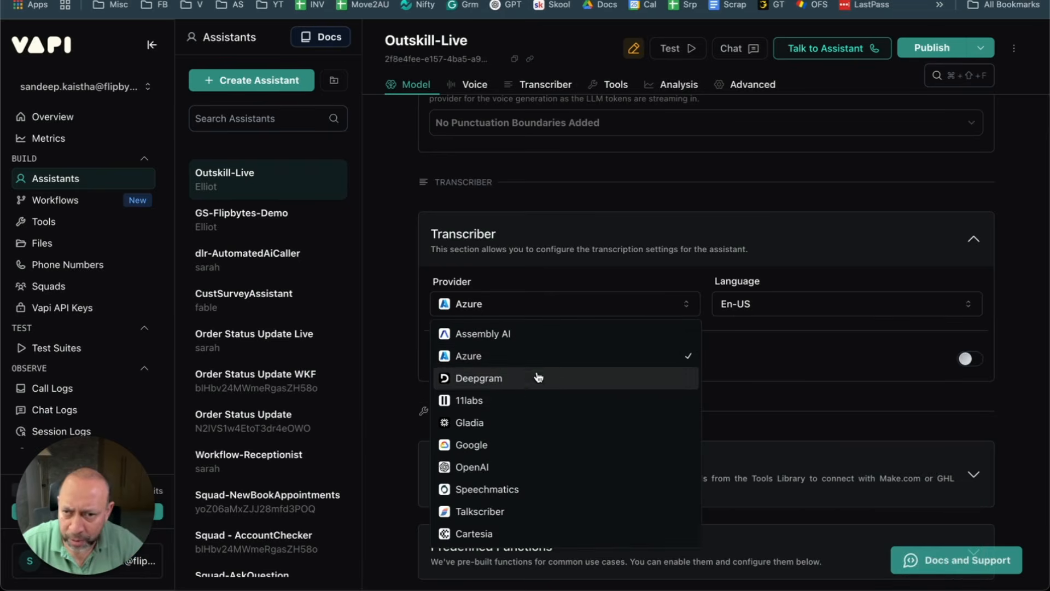
left_click(520, 378)
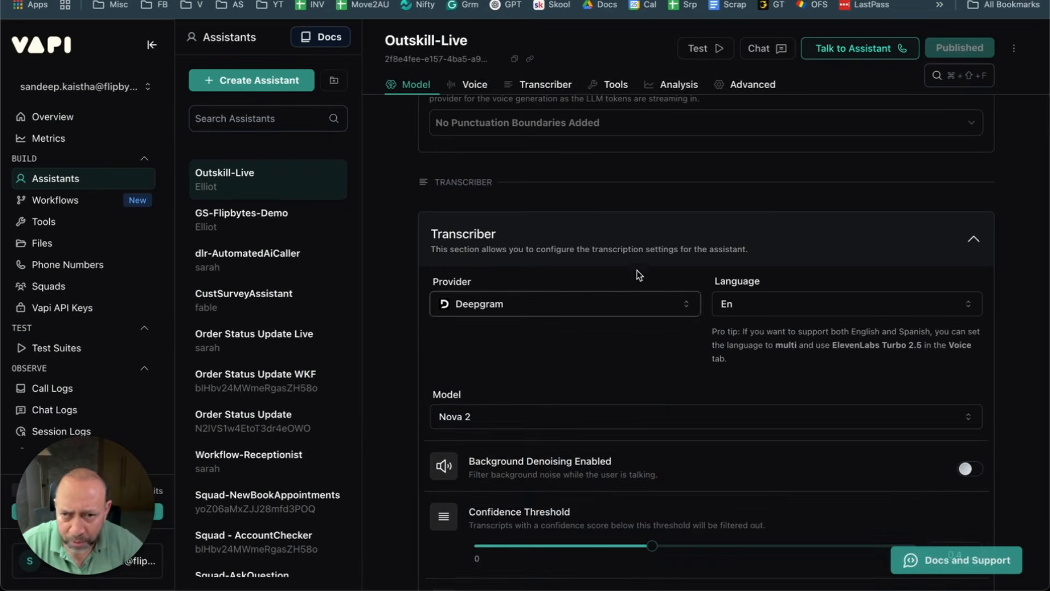
left_click(522, 310)
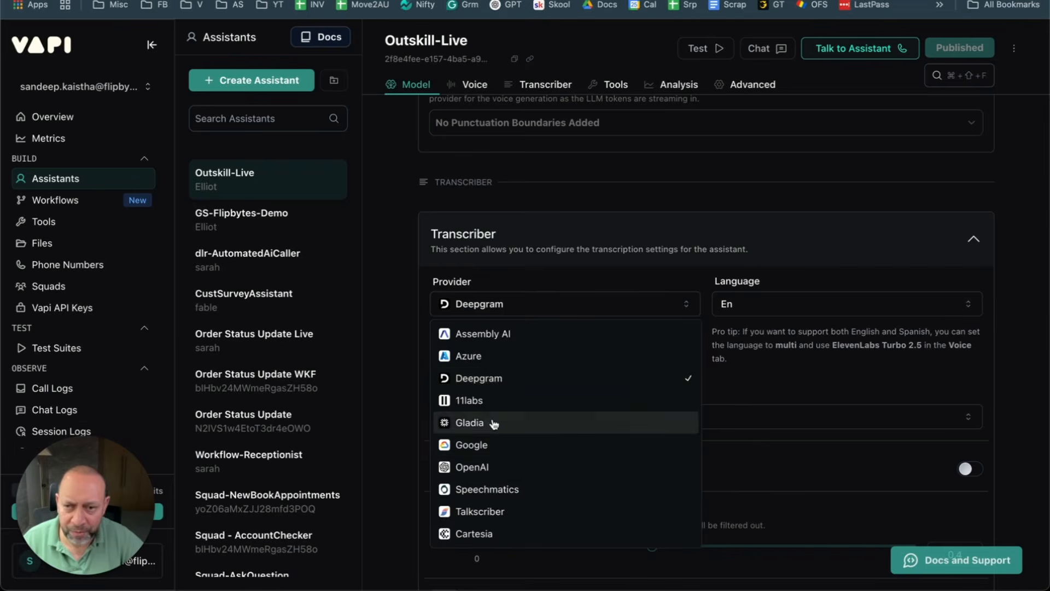
left_click(399, 284)
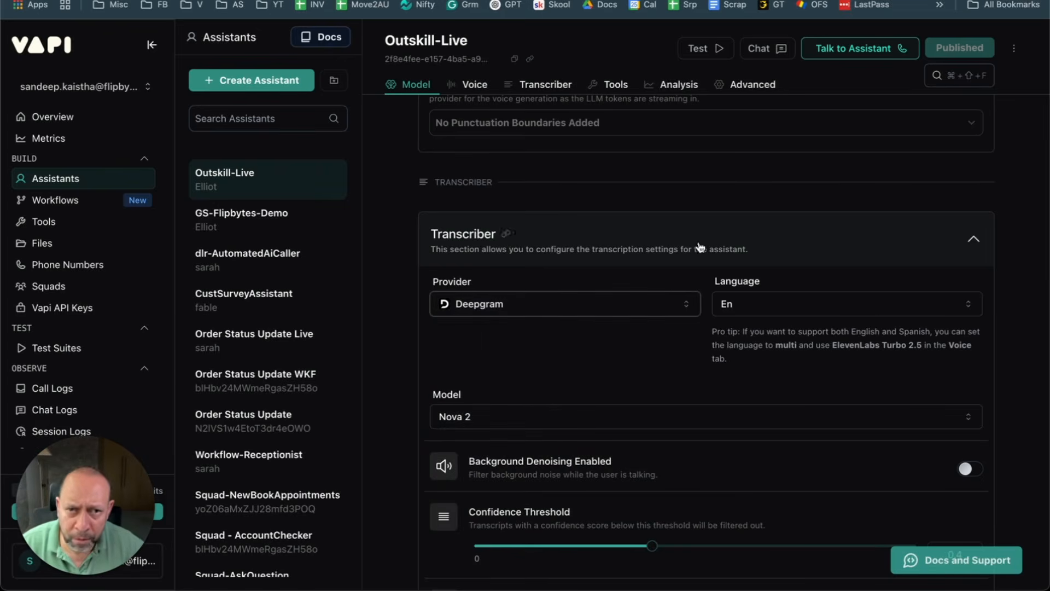
Step: Collapse the Transcriber and Tools cards and go to the Tools page listing GS-demo-book-appt-gc
scroll(750, 441, "down", 3)
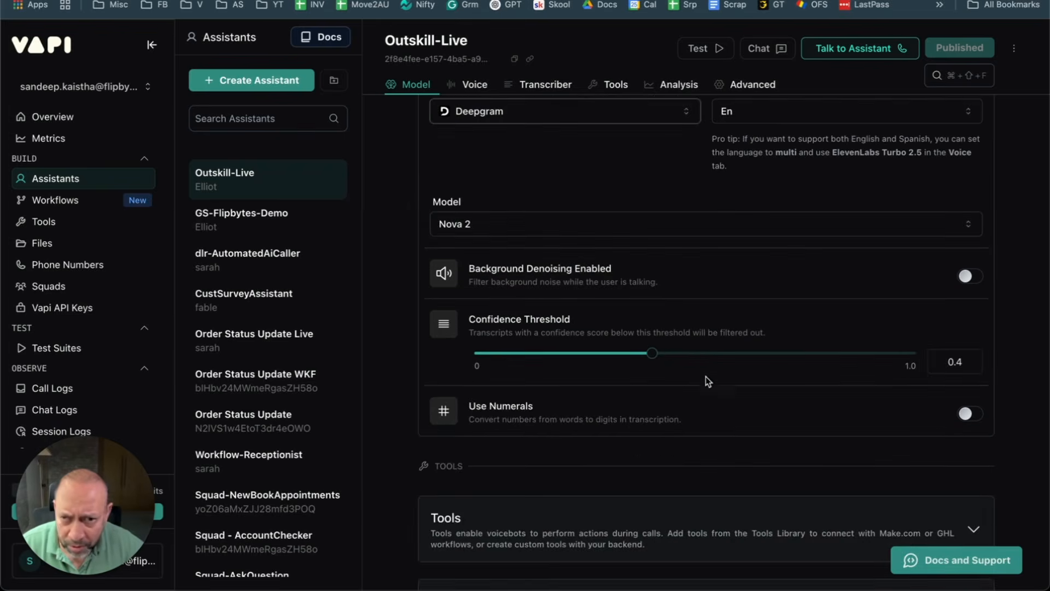
scroll(709, 381, "up", 2)
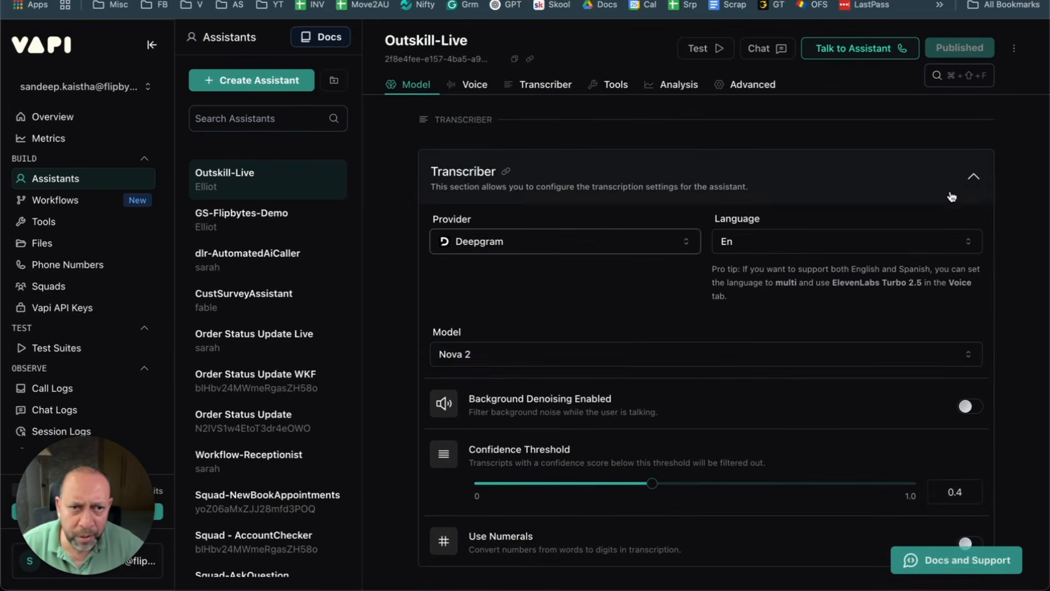
left_click(968, 180)
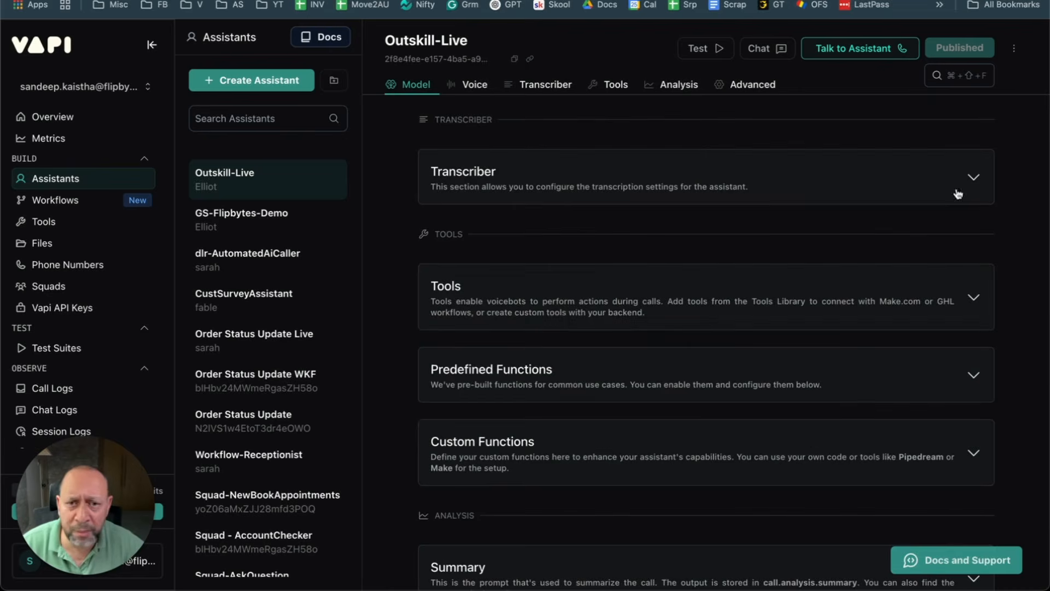
left_click(589, 303)
left_click(589, 303)
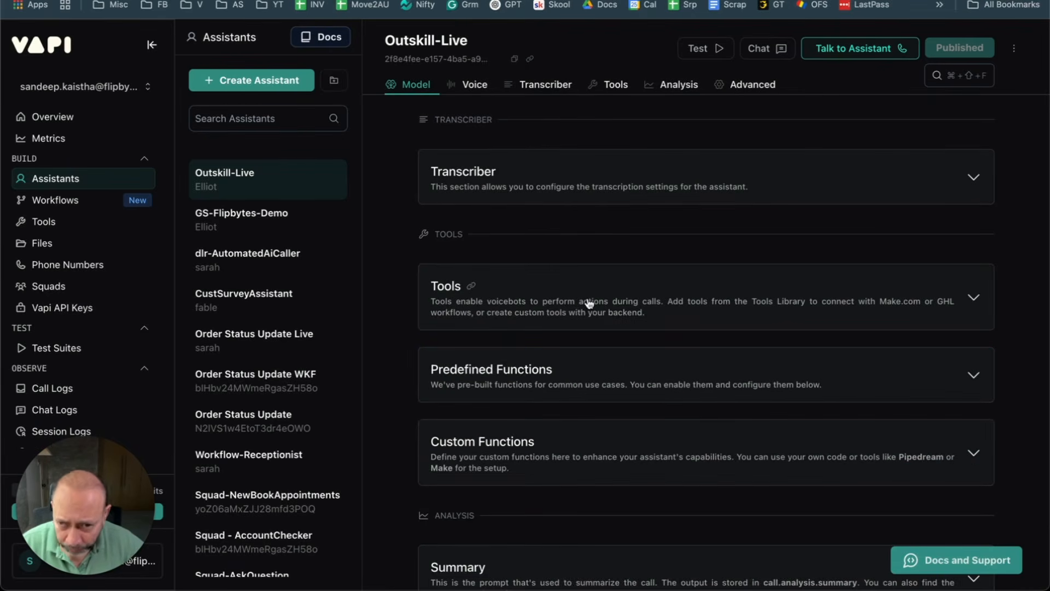
scroll(559, 361, "down", 3)
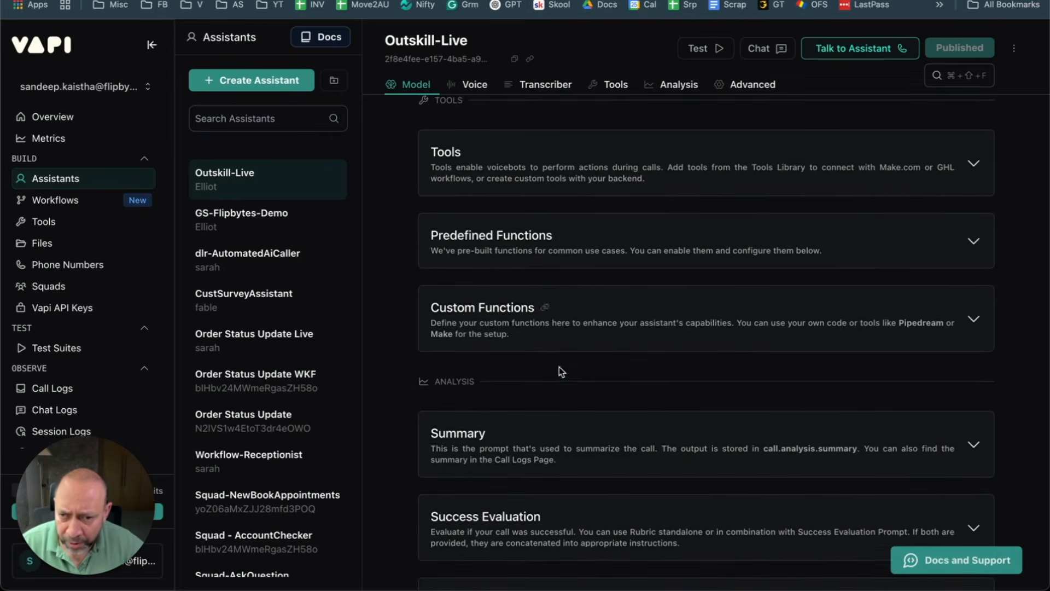
scroll(565, 464, "down", 2)
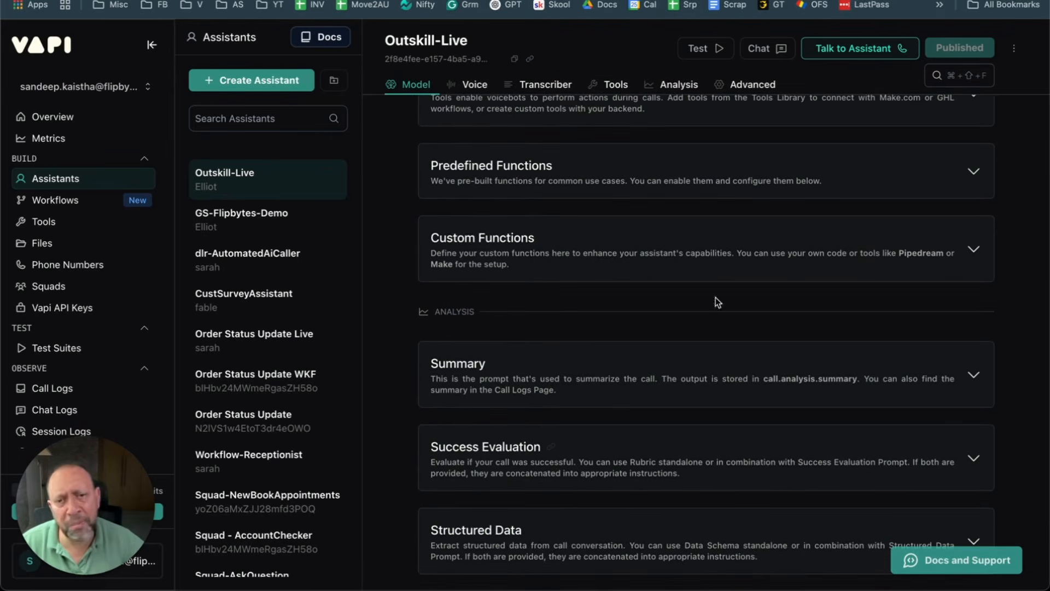
scroll(544, 377, "up", 8)
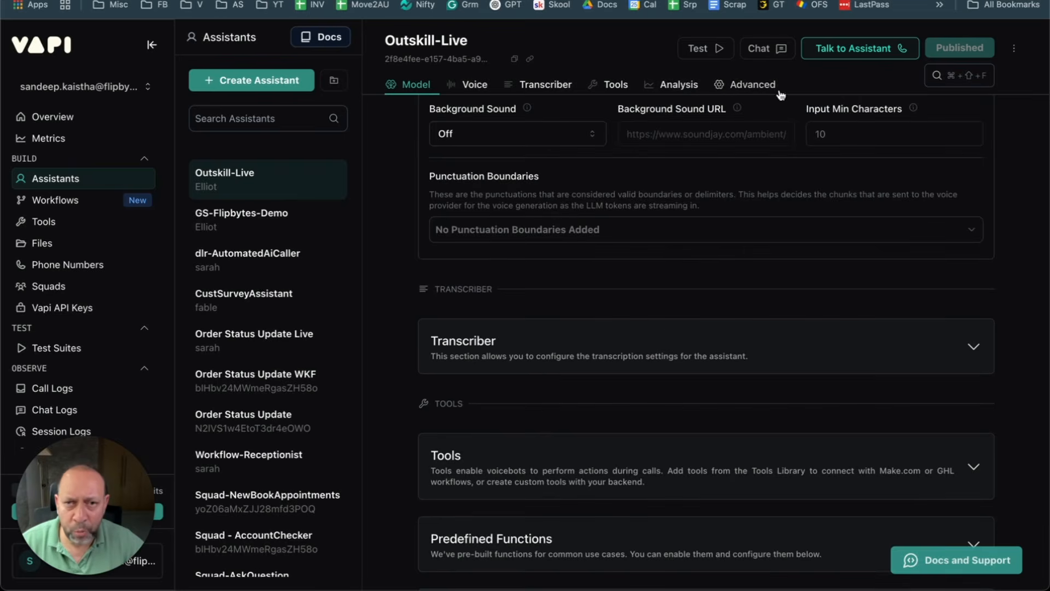
scroll(563, 399, "down", 3)
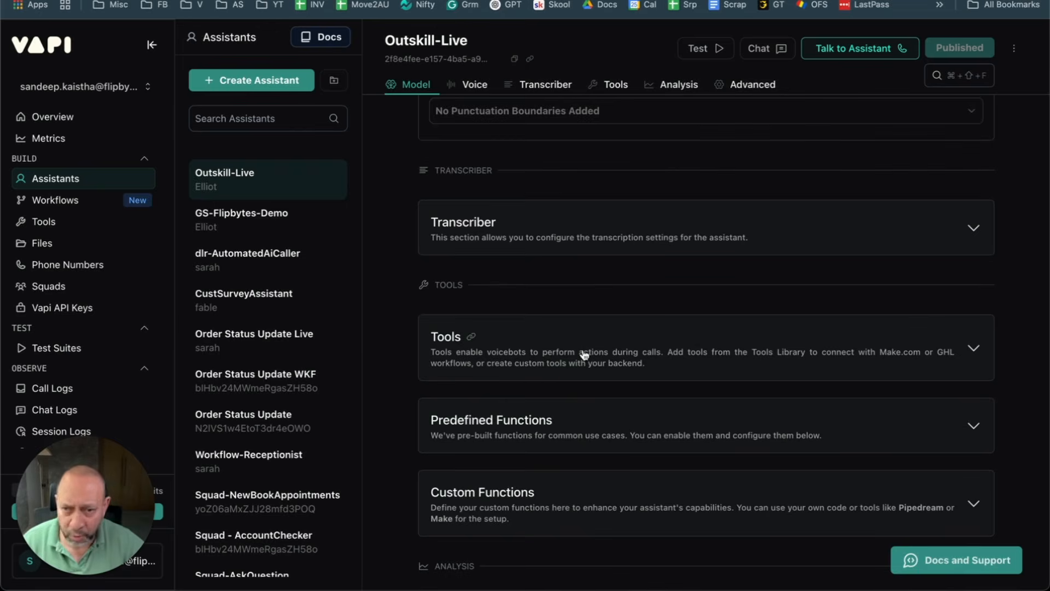
left_click(44, 221)
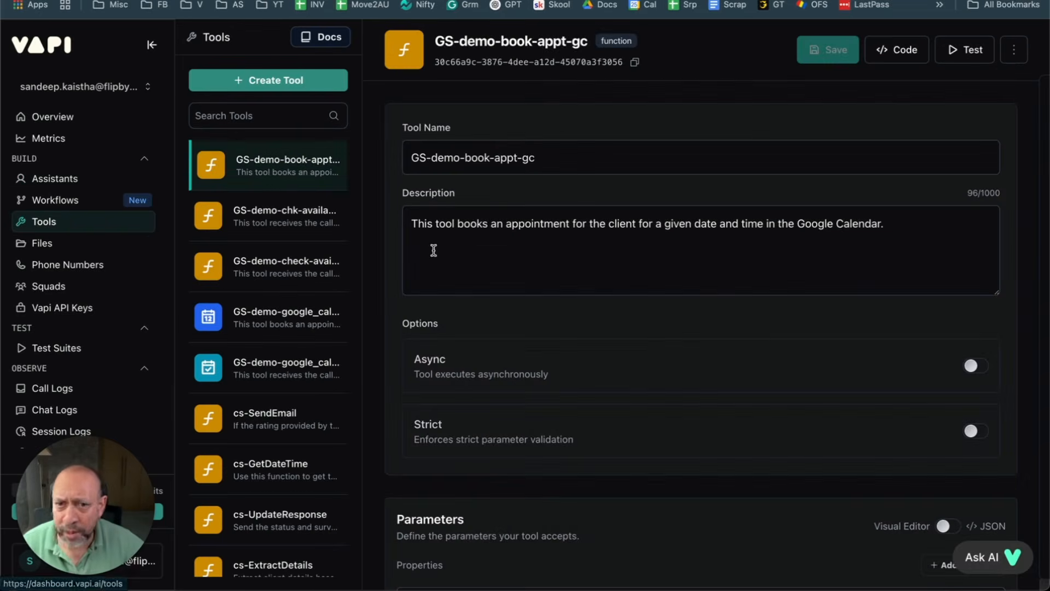
Step: Create a new blank Function tool, which appears as function_tool in the Tools list
left_click(250, 82)
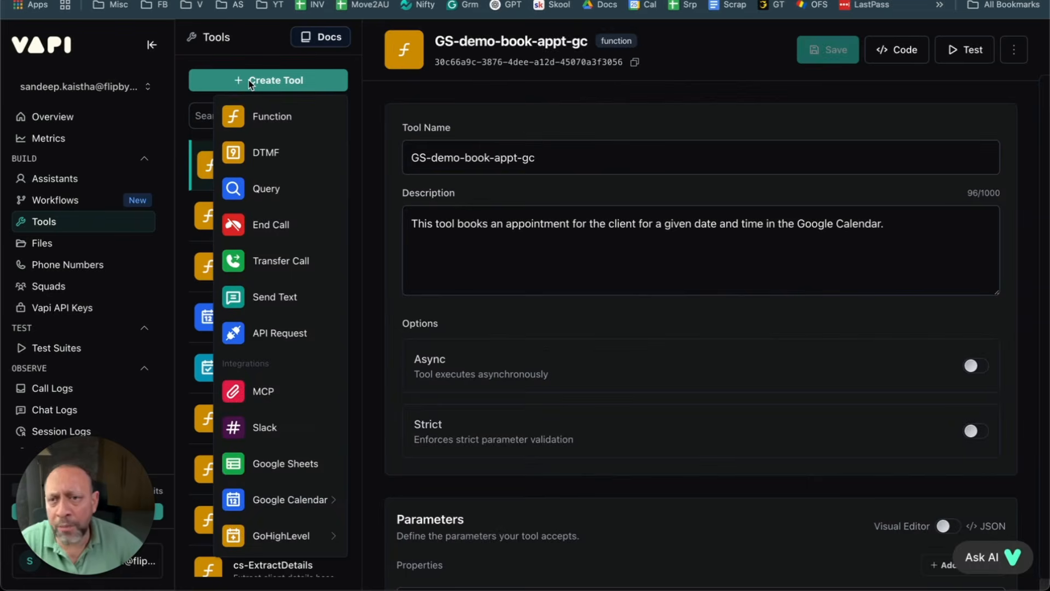
left_click(260, 119)
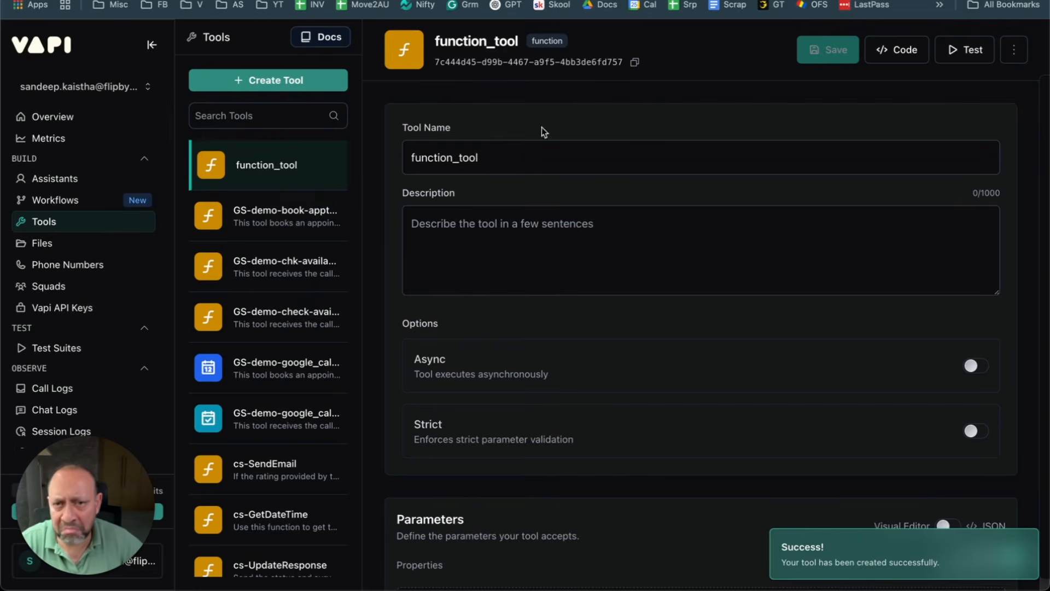
scroll(738, 265, "down", 5)
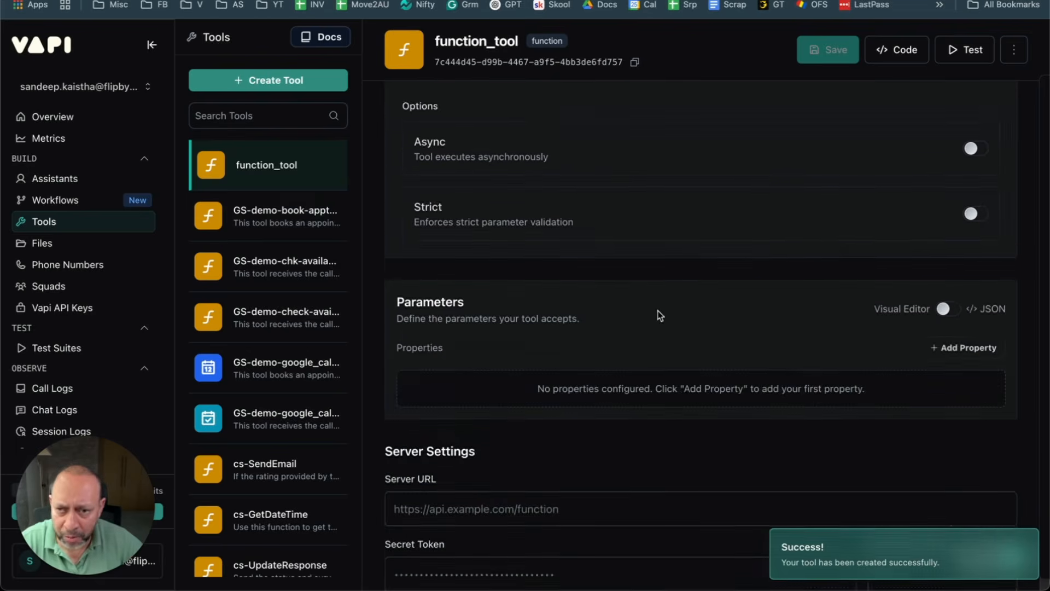
scroll(706, 284, "down", 5)
scroll(710, 305, "up", 10)
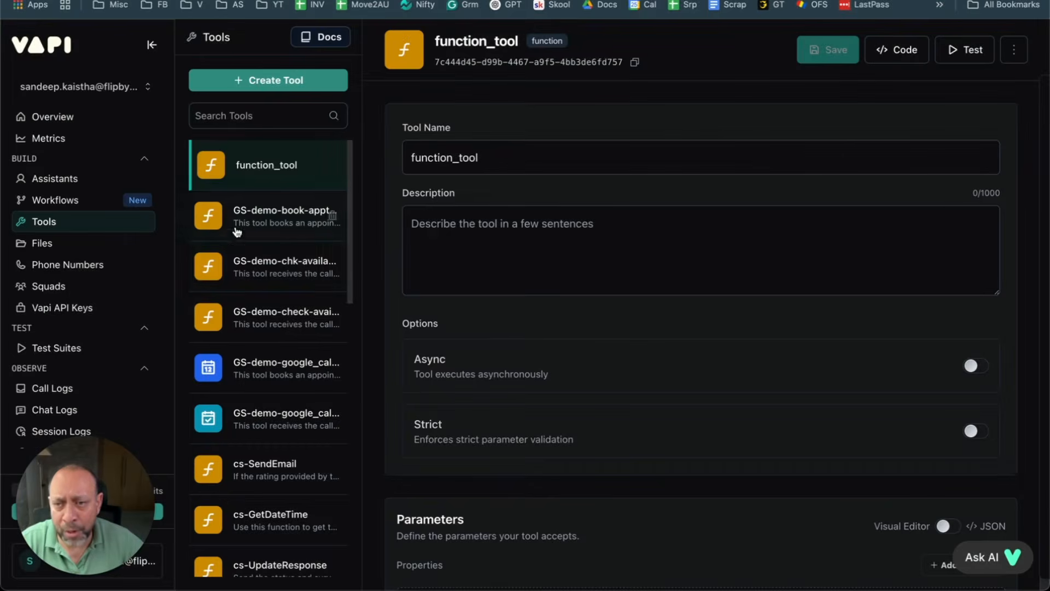
Step: Rename function_tool to 'Outskill-Live-Check-Availablity' and save the tool
left_click(499, 157)
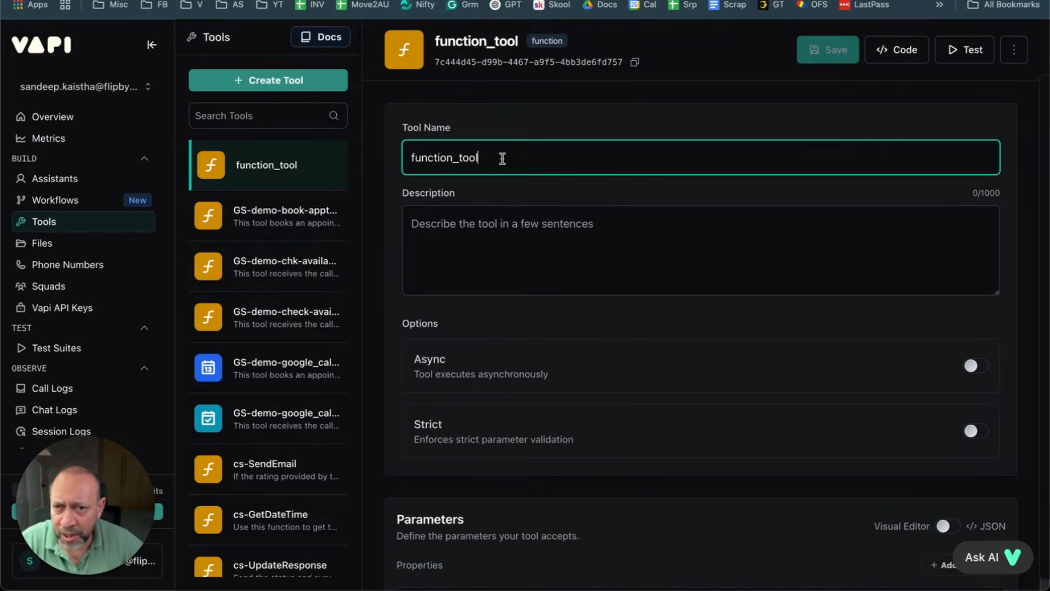
double_click(502, 159)
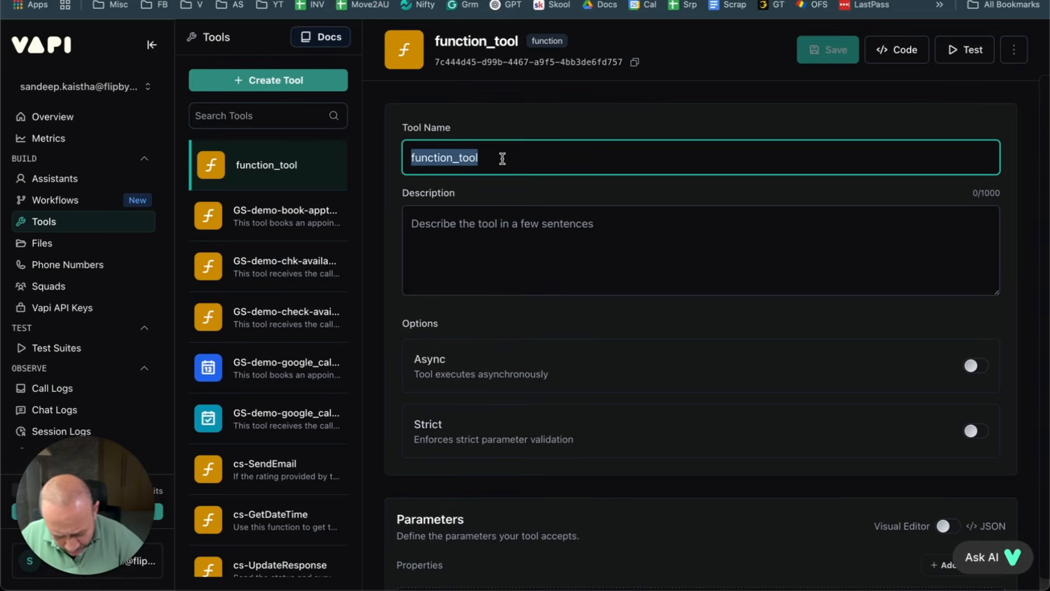
type("Outskill")
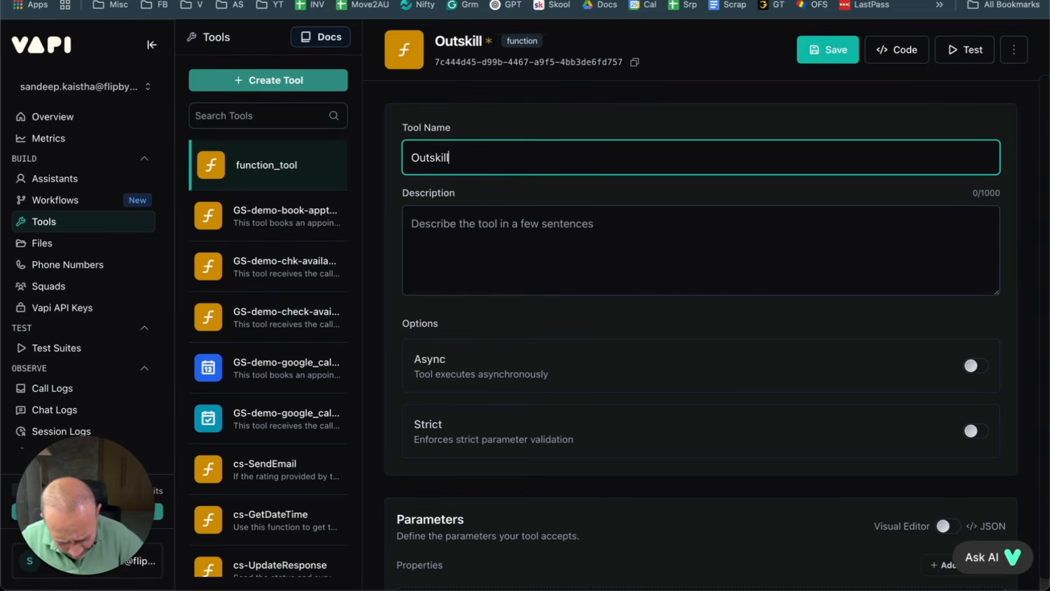
type("-Live")
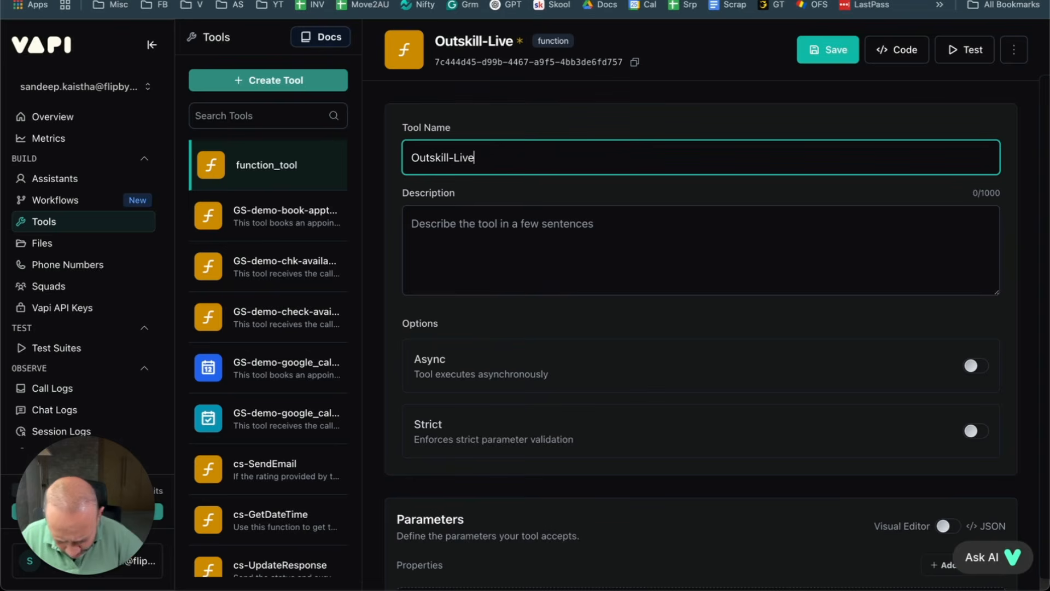
type("-Check")
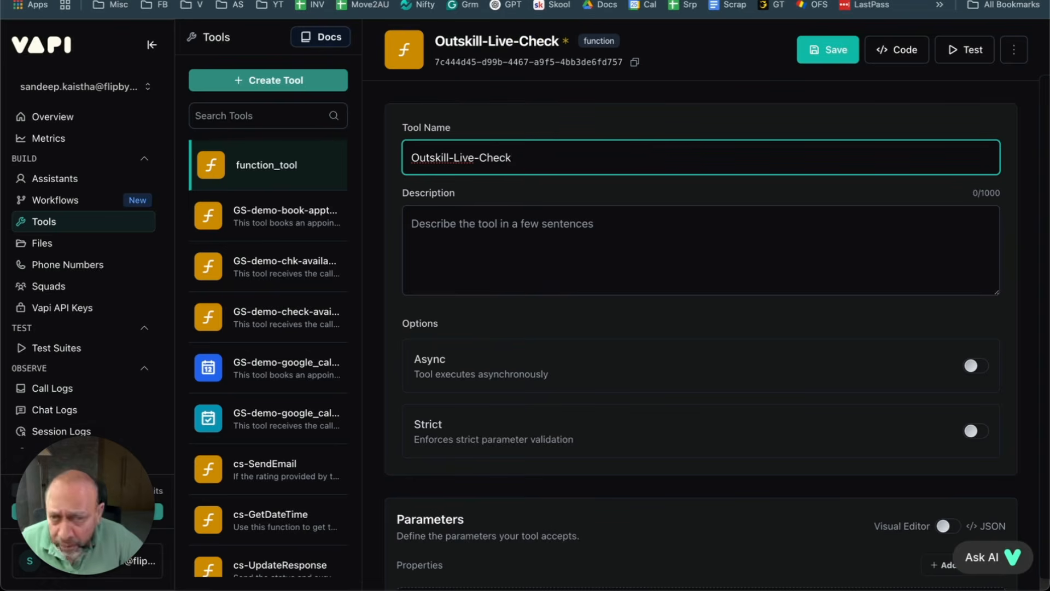
type("-Availabl")
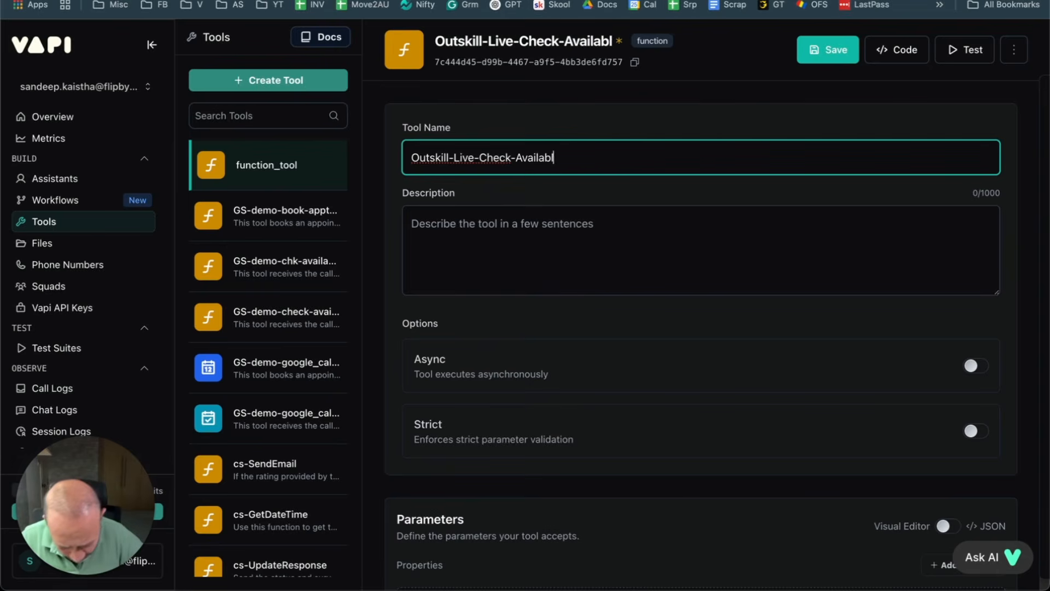
type("ity")
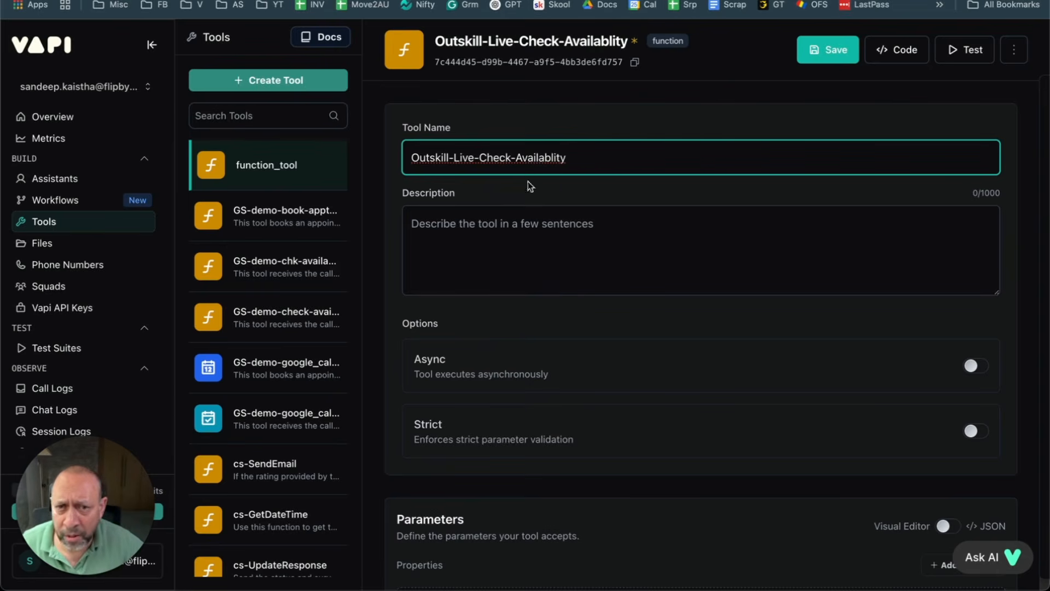
left_click_drag(623, 159, 408, 157)
left_click(488, 245)
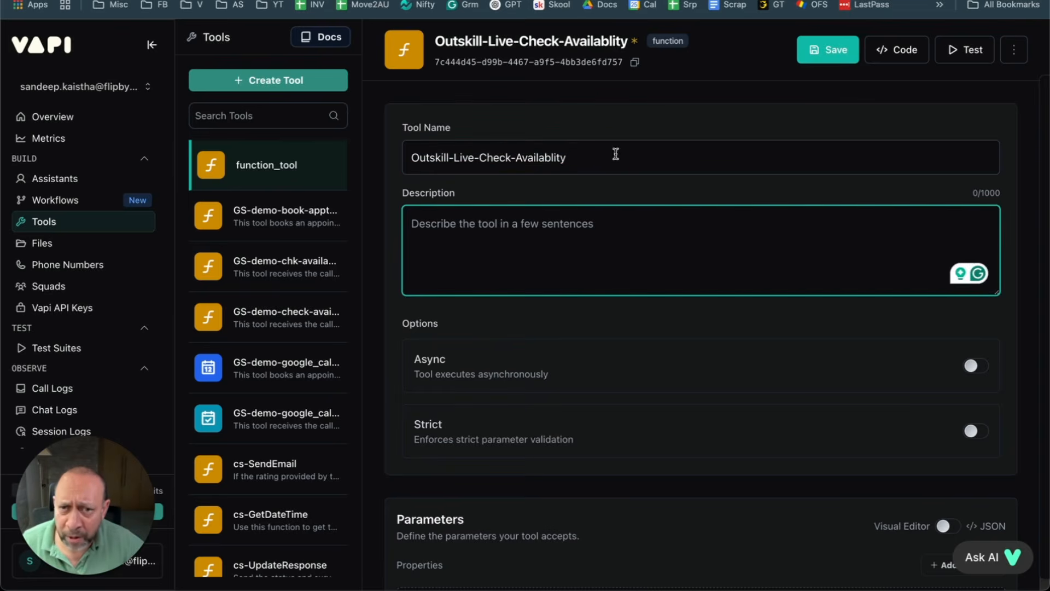
left_click(832, 51)
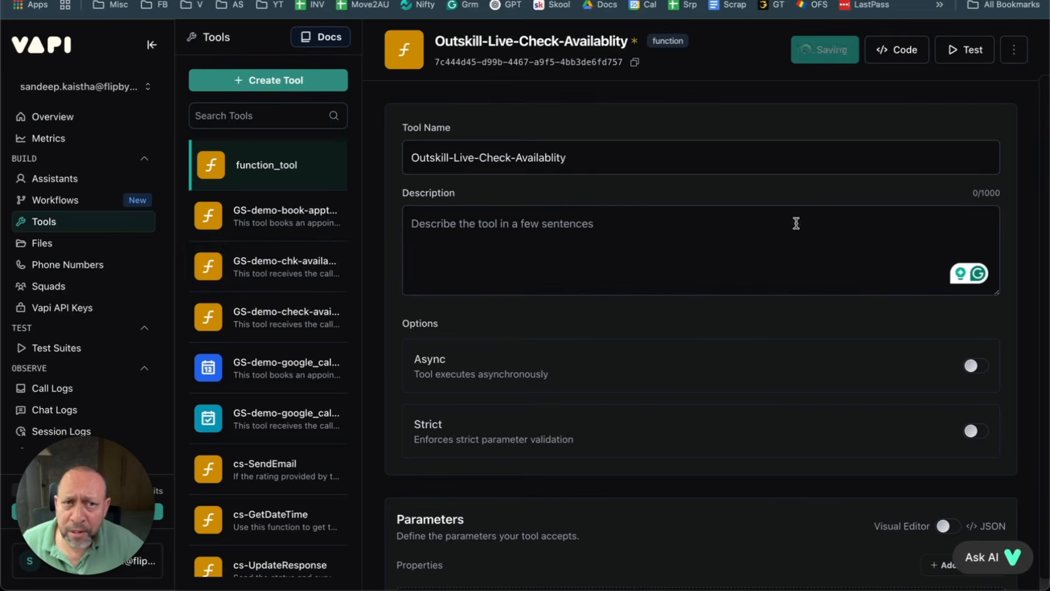
left_click(491, 234)
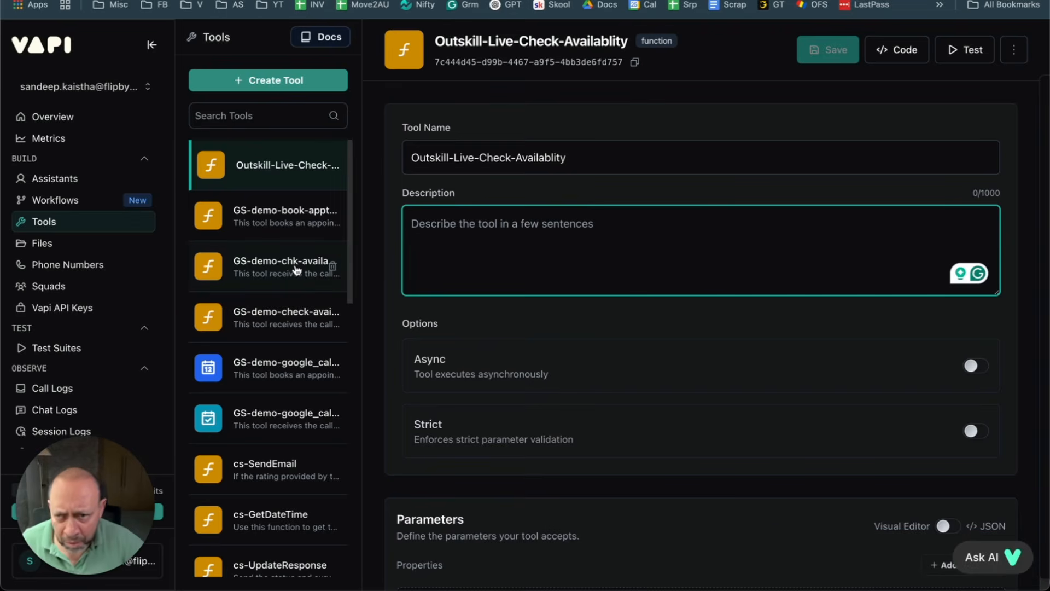
Step: Copy GS-demo-chk-availability-gc's Google Calendar availability description into the new tool's Description
left_click(283, 282)
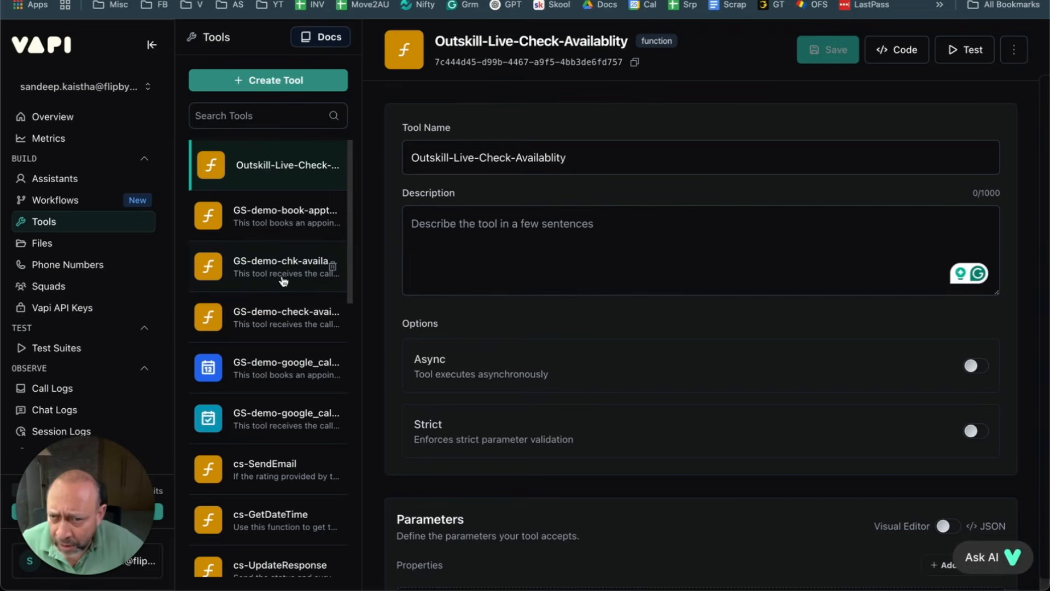
triple_click(546, 258)
key("ctrl+c")
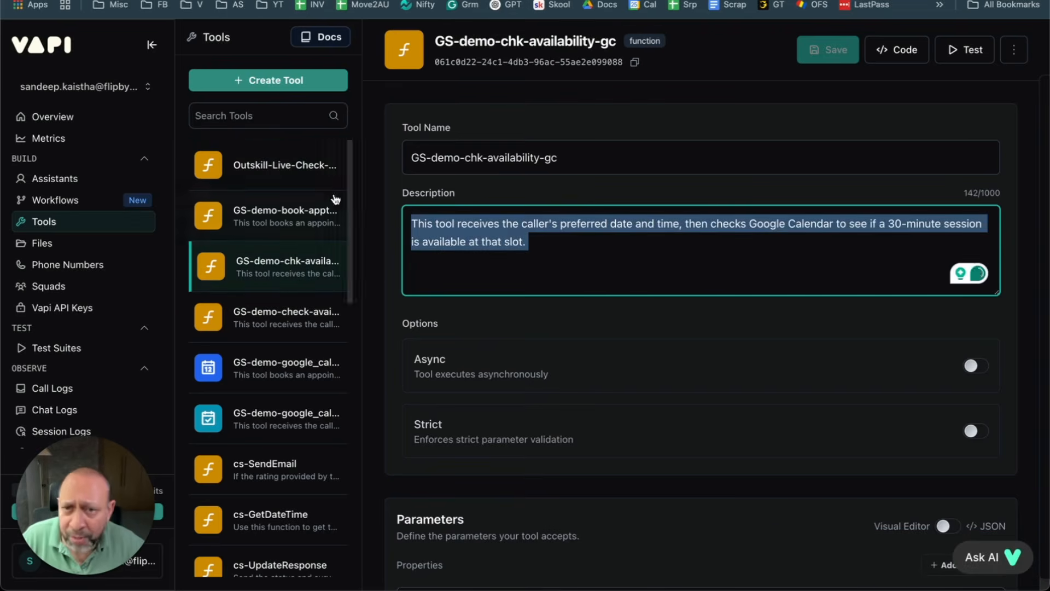
left_click_drag(331, 165, 288, 165)
left_click(523, 250)
key("ctrl+v")
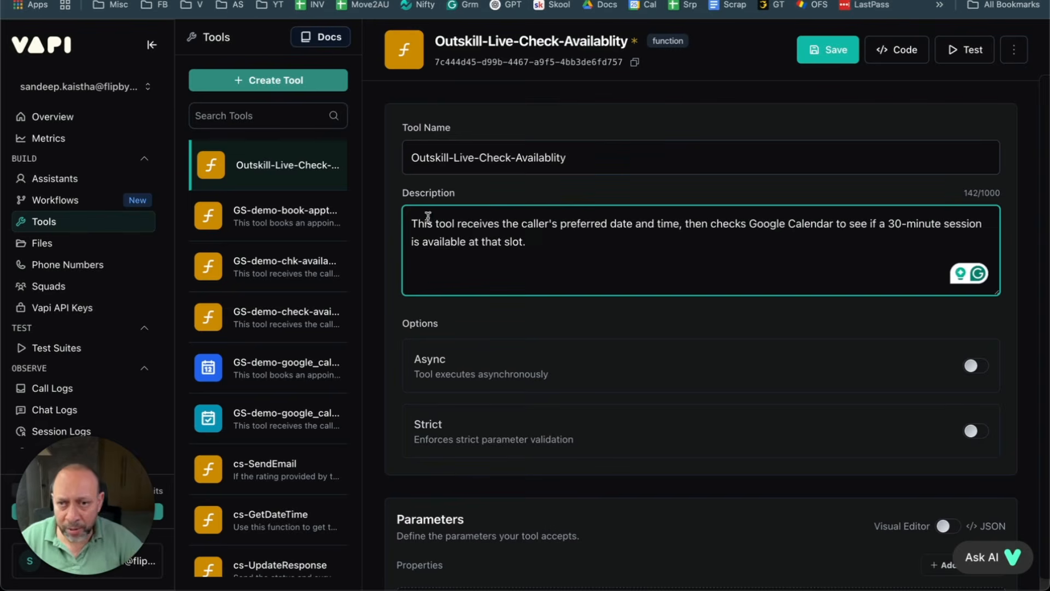
triple_click(579, 241)
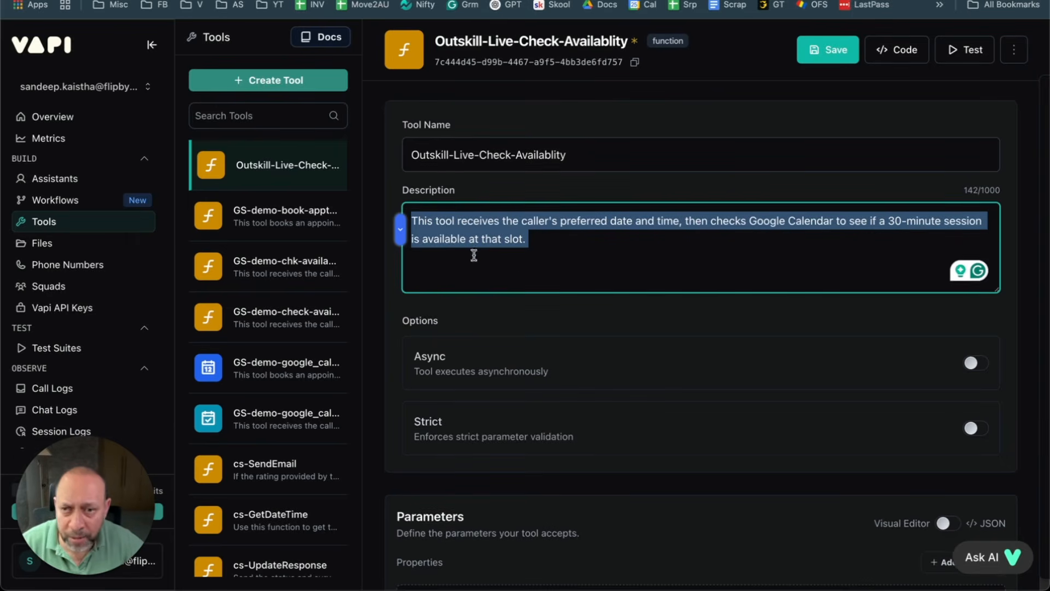
Step: Glance at the Make scenario, then add a new blank string property under Parameters
scroll(537, 238, "down", 3)
scroll(547, 263, "up", 3)
left_click(556, 305)
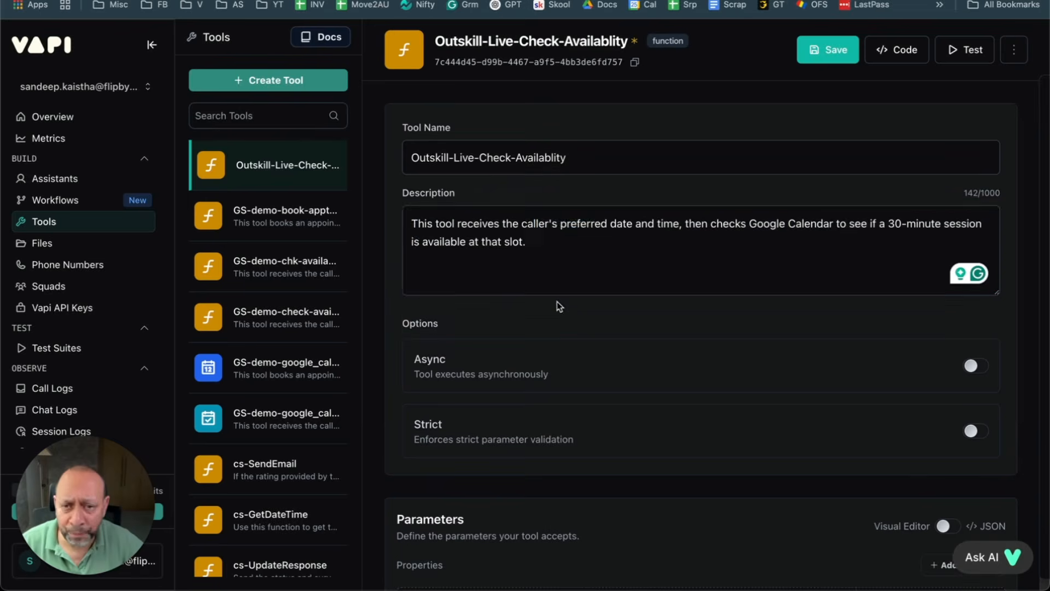
scroll(553, 295, "down", 2)
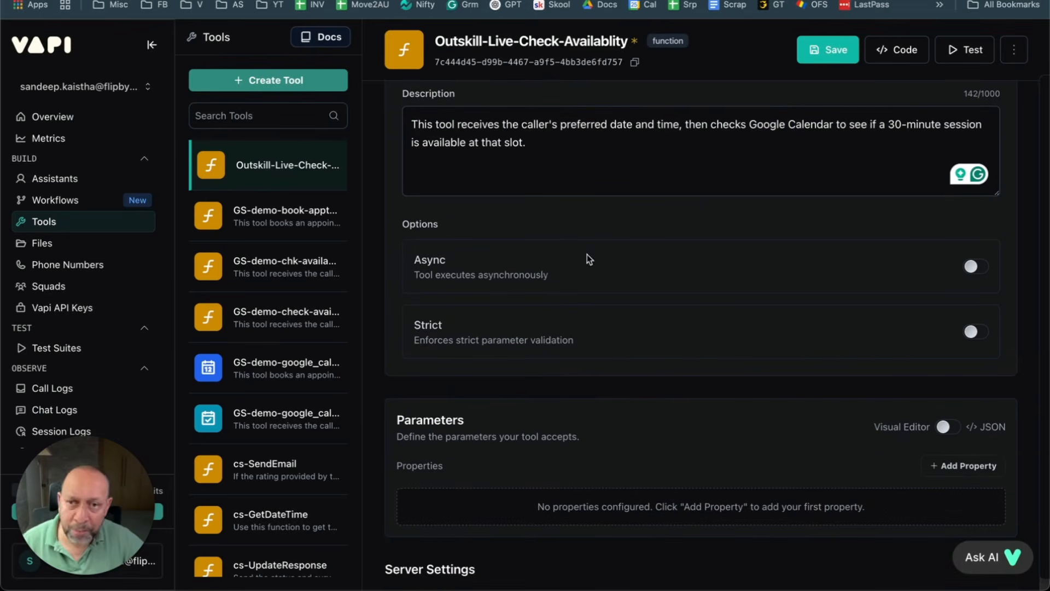
scroll(591, 258, "down", 5)
scroll(590, 258, "up", 4)
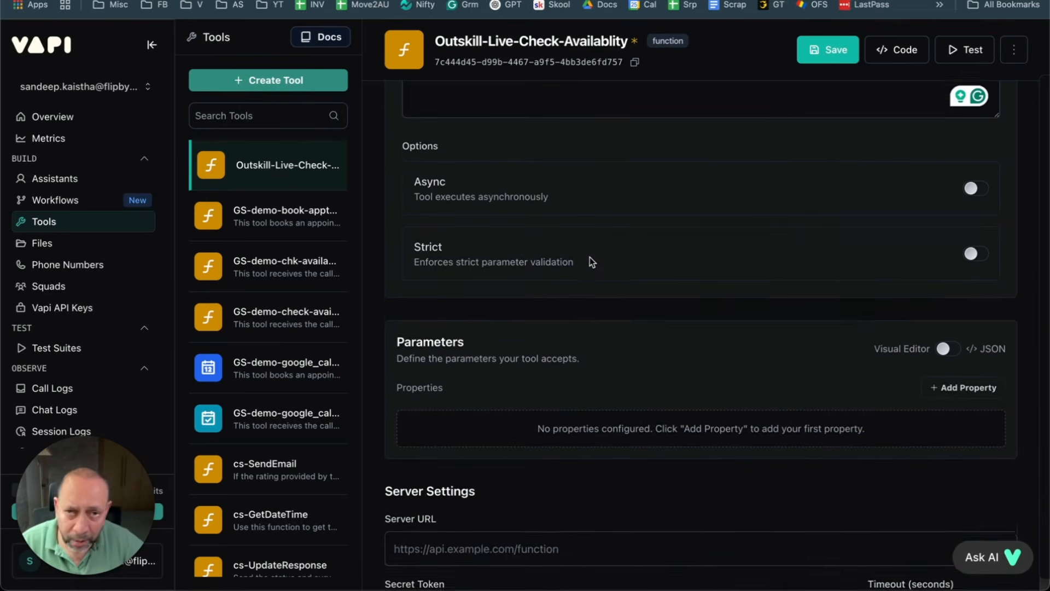
scroll(589, 257, "up", 3)
scroll(588, 259, "down", 5)
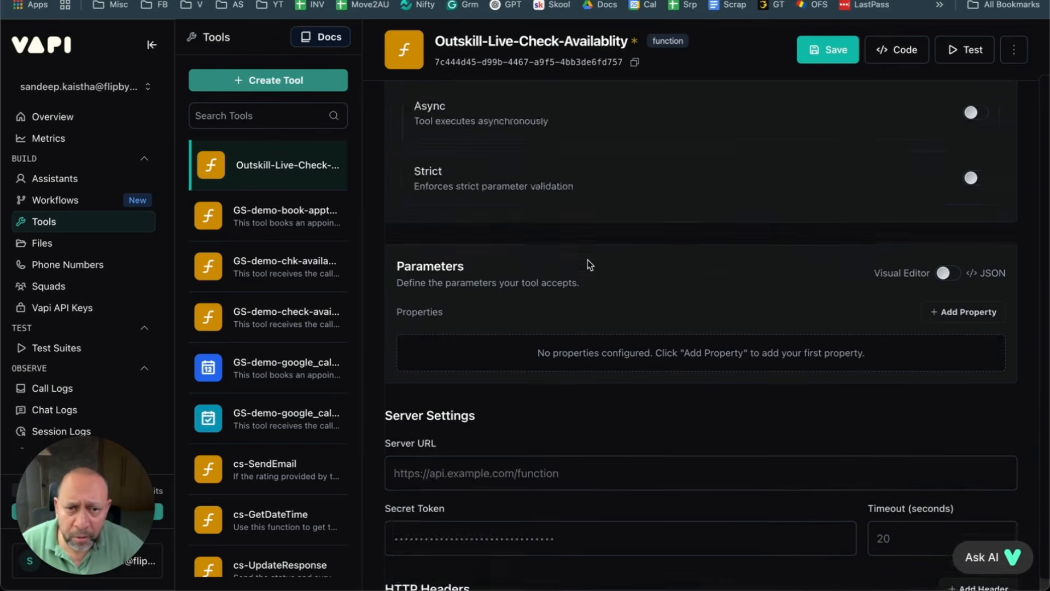
scroll(587, 261, "down", 4)
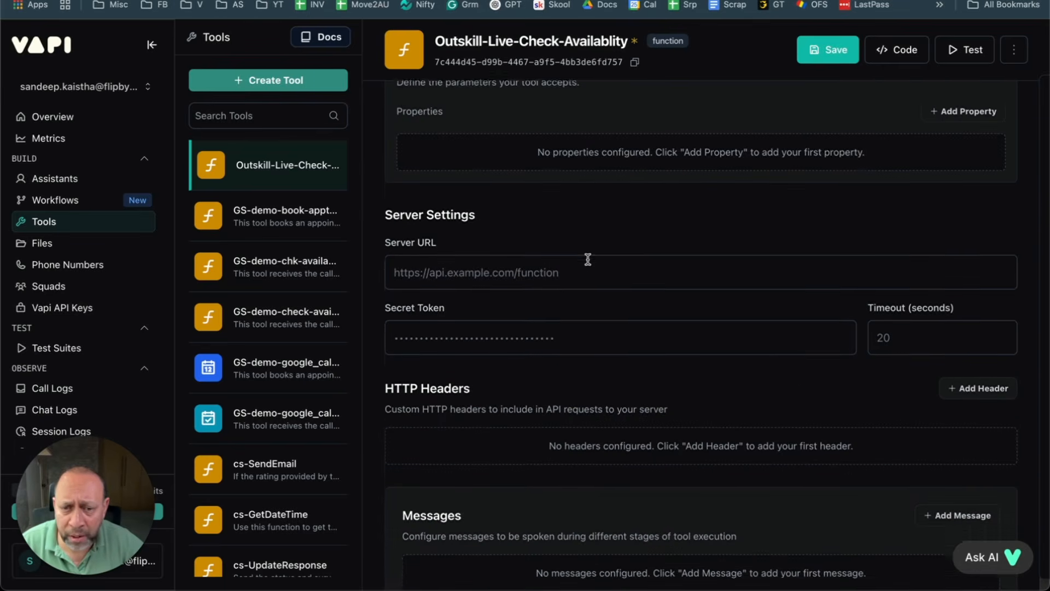
scroll(588, 259, "down", 1)
scroll(588, 259, "up", 5)
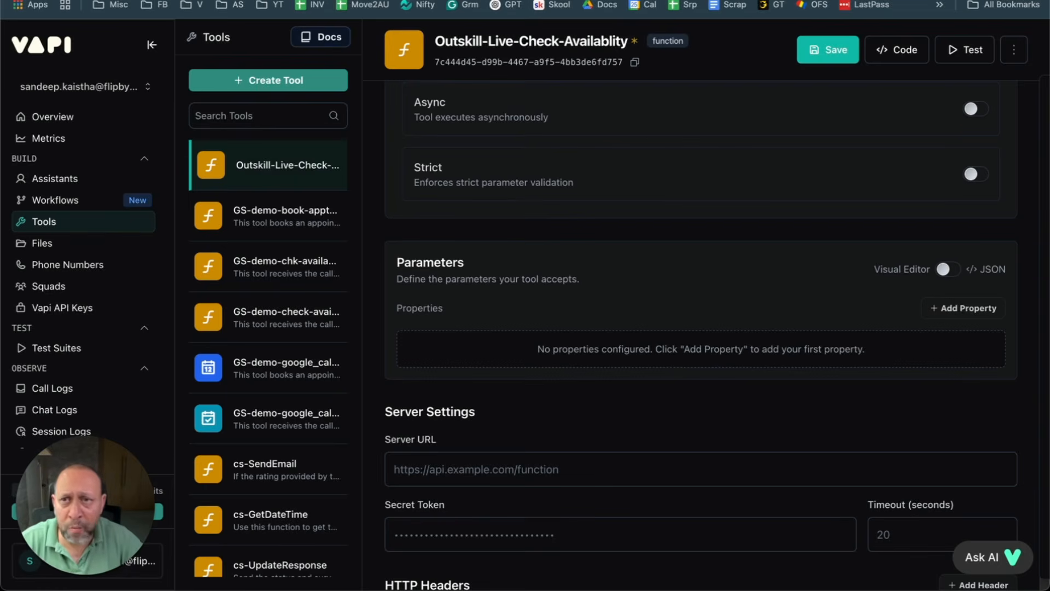
left_click(205, 0)
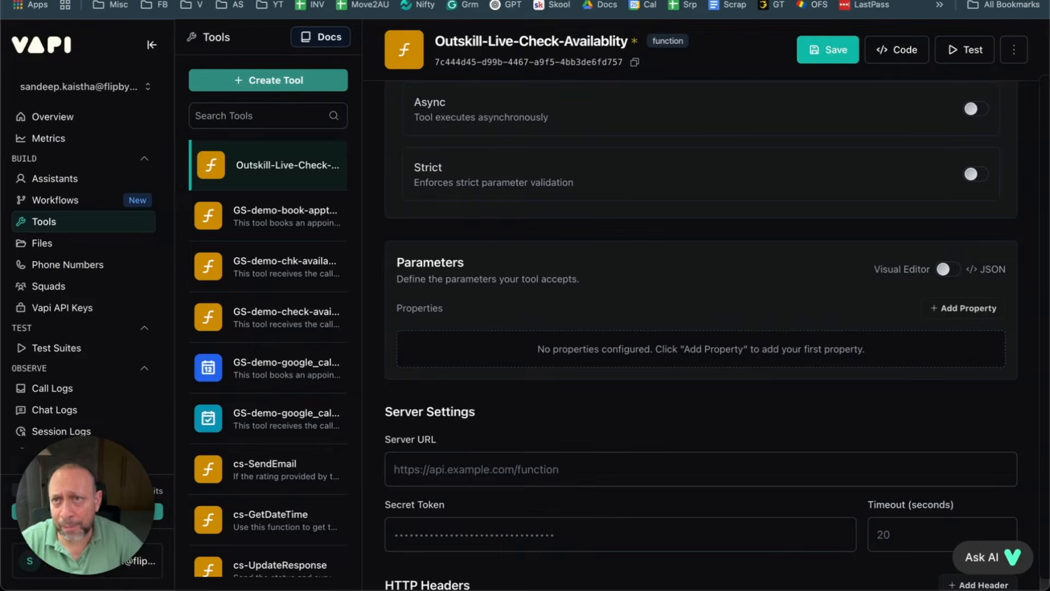
left_click(143, 1)
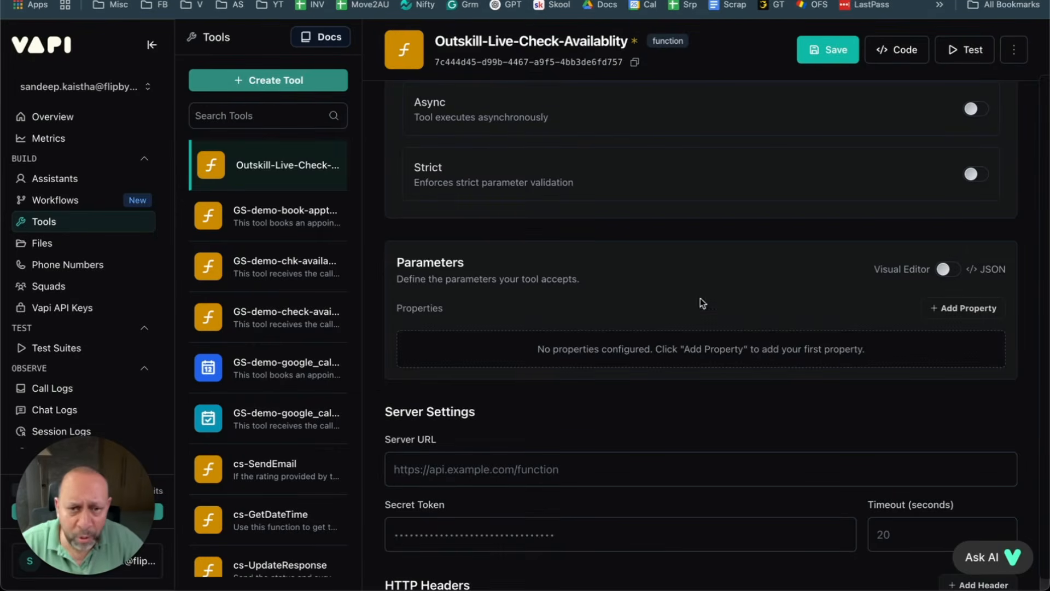
left_click(961, 309)
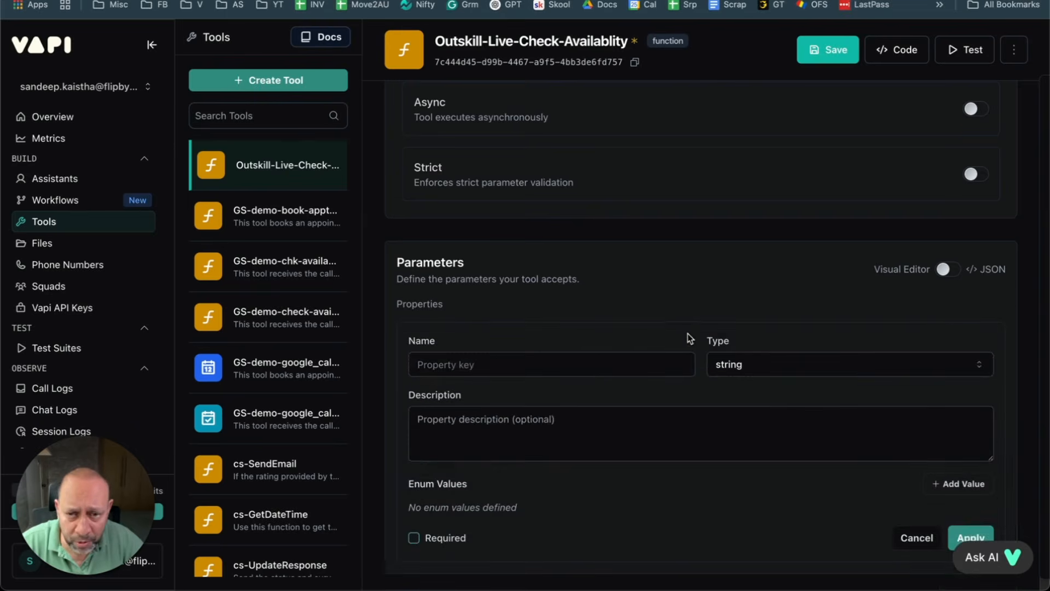
Step: Name the parameter bookingDateAndTime, fixing typos, and confirm its type stays string
scroll(687, 335, "down", 2)
left_click(497, 284)
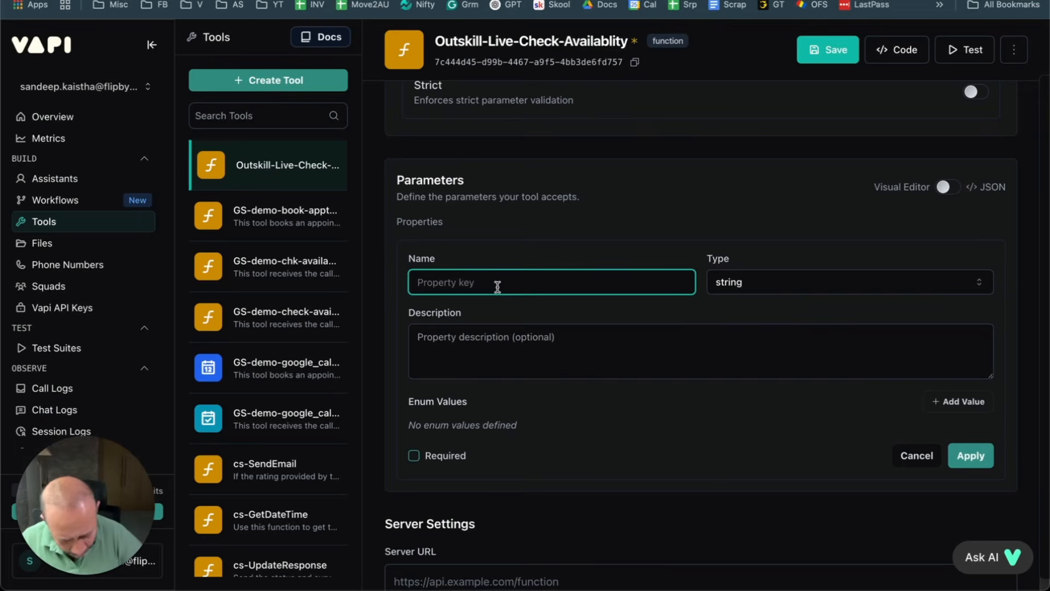
type("book")
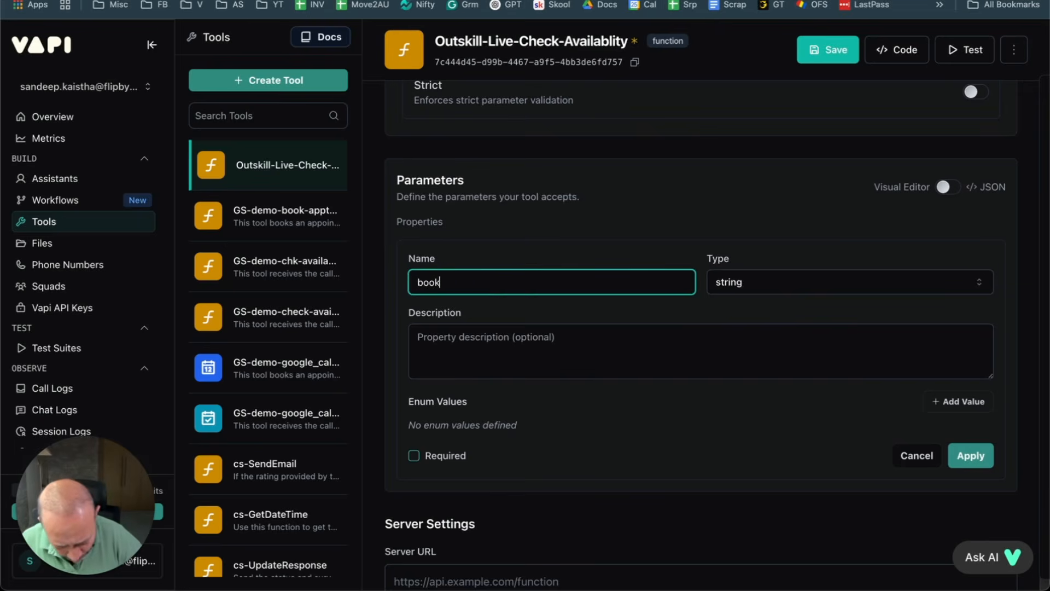
key("BackSpace")
key("BackSpace")
key("BackSpace")
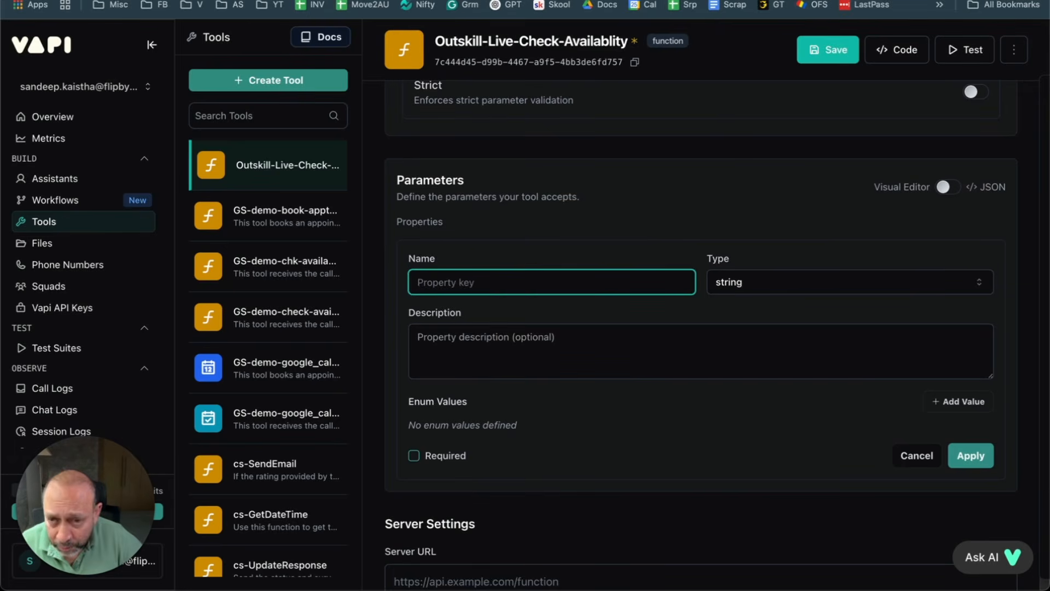
type("book")
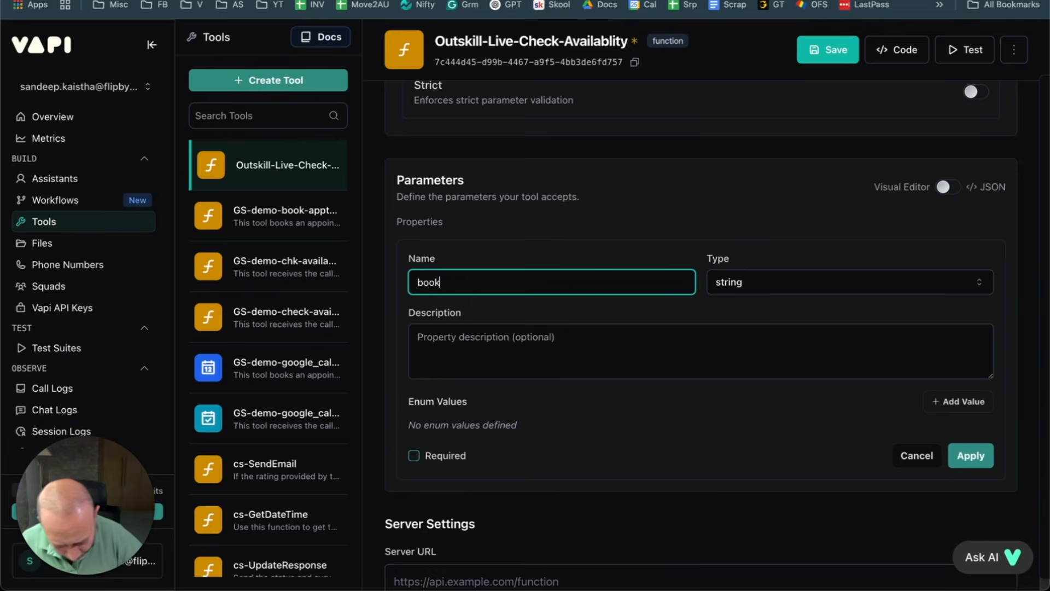
type("ingDate ")
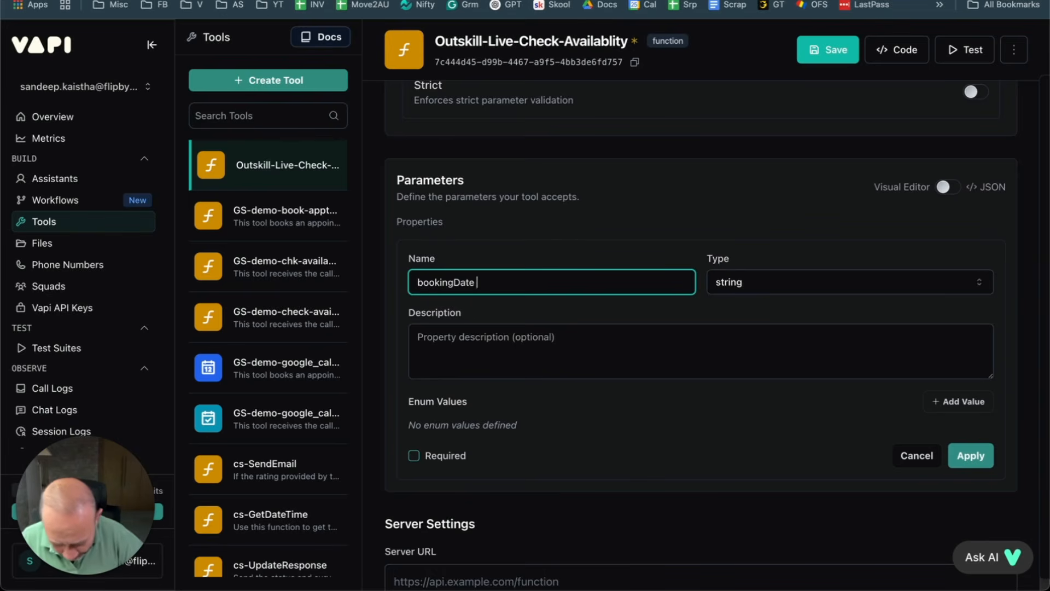
type("and")
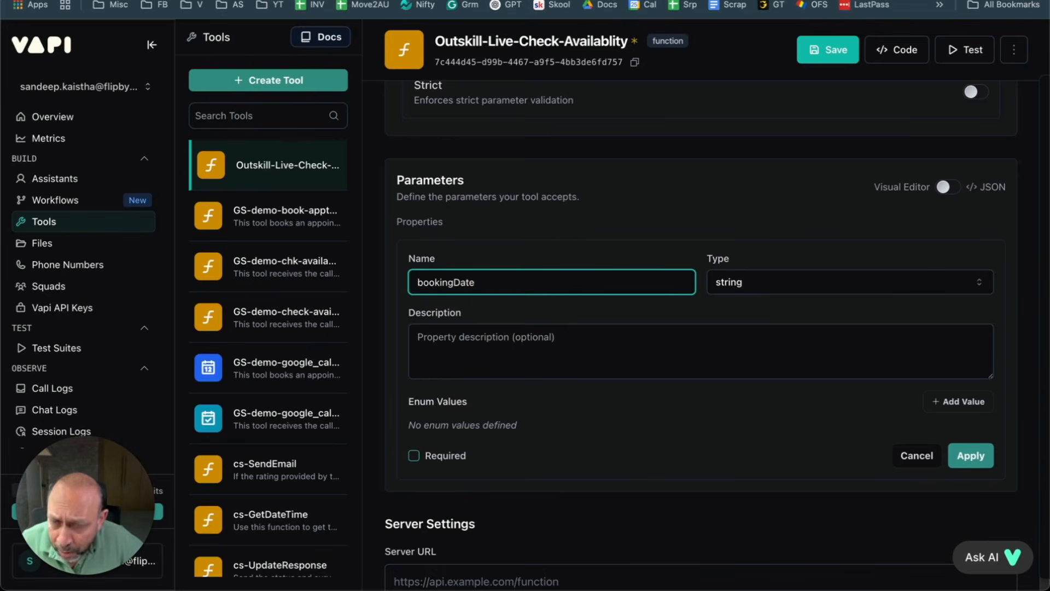
type("andTime")
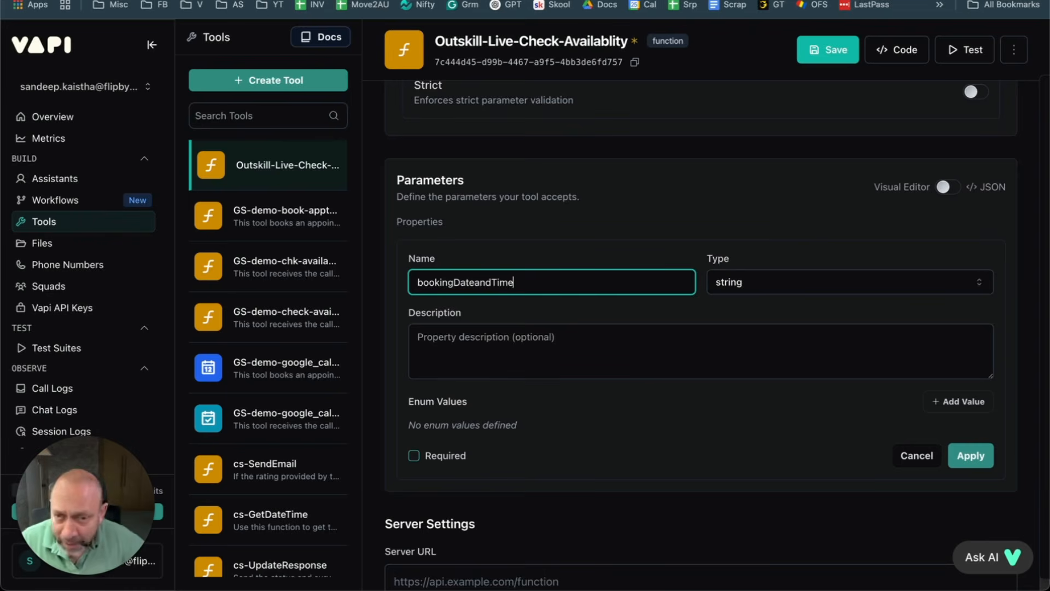
left_click(475, 283)
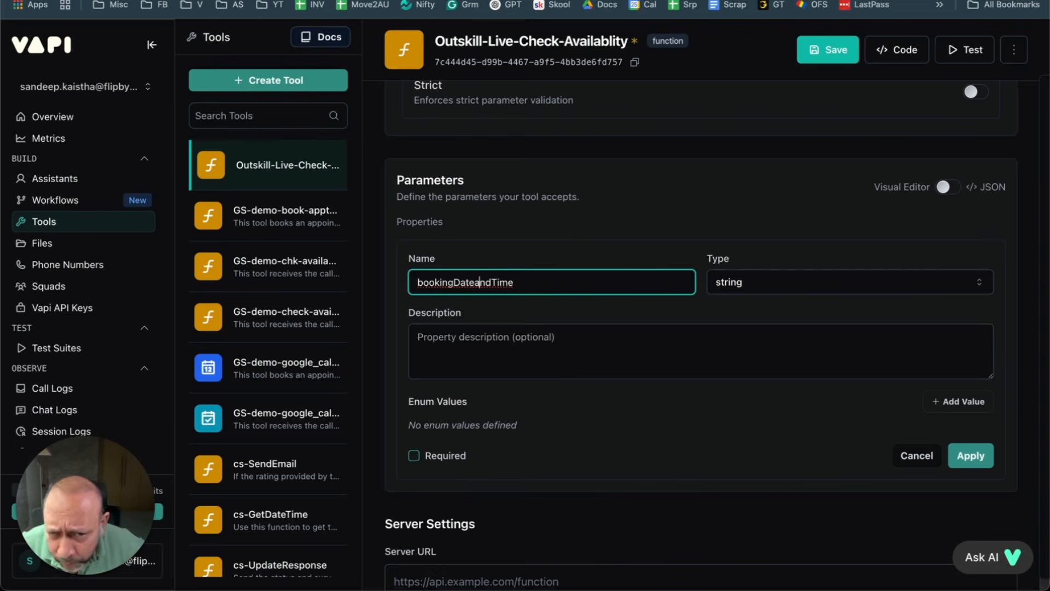
key("Delete")
type("A")
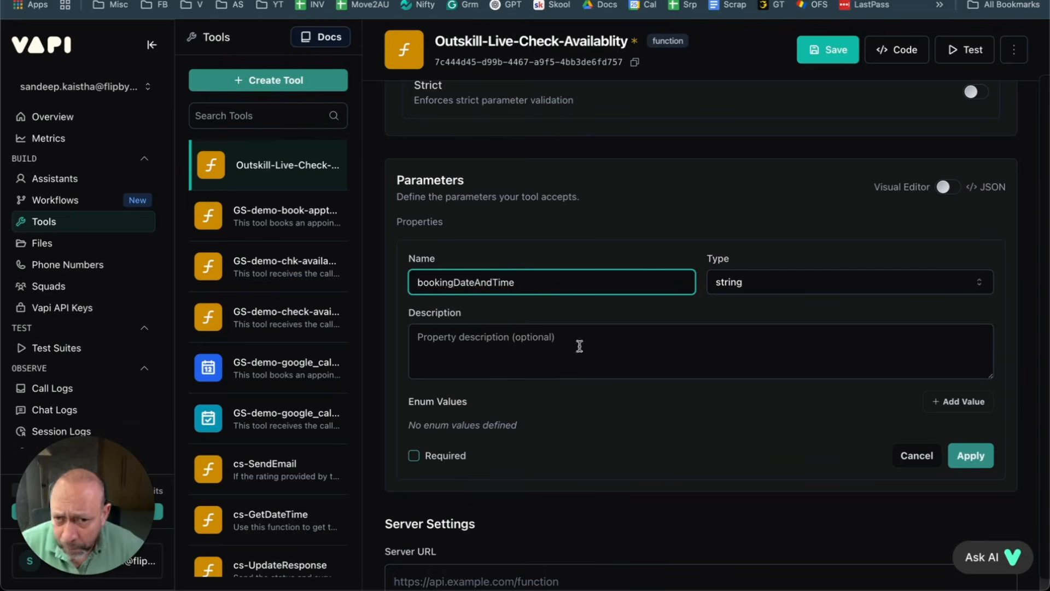
left_click(581, 327)
left_click(798, 288)
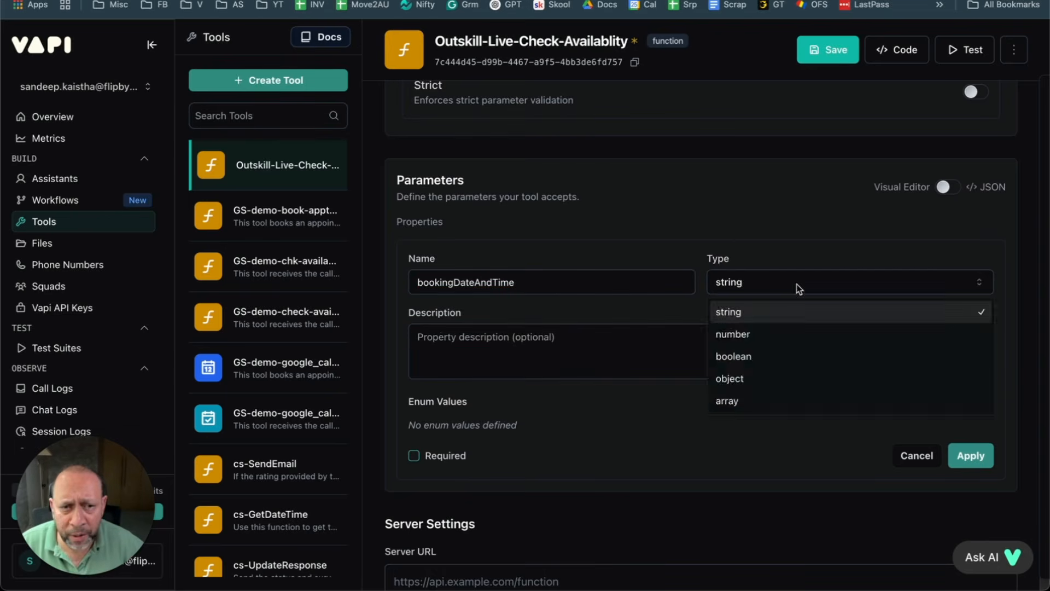
left_click(763, 239)
left_click(446, 353)
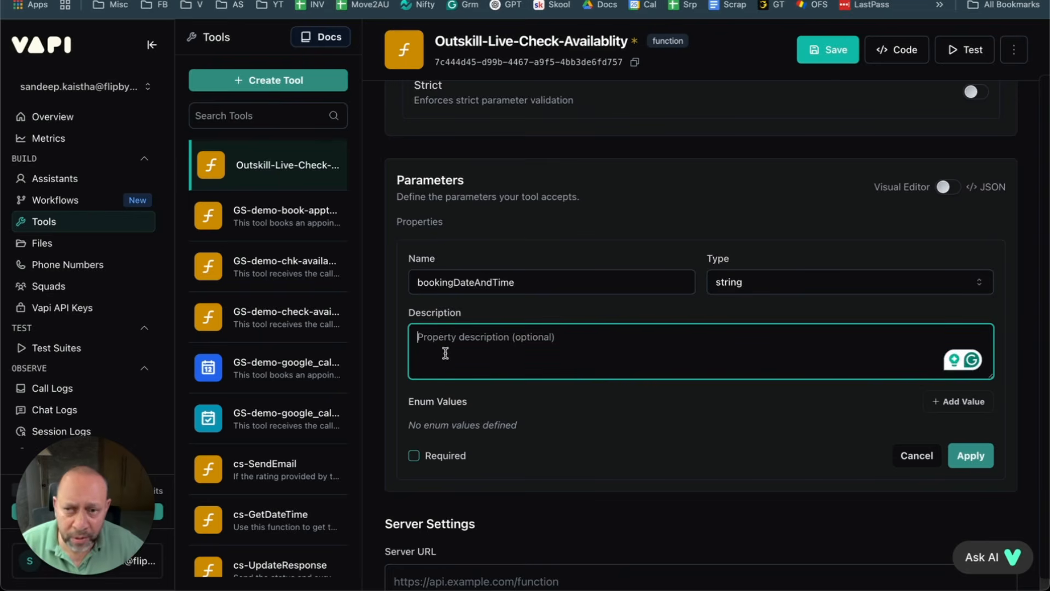
Step: Save the tool, then copy the bookingTime parameter description from GS-demo-chk-availability-gc
left_click(854, 63)
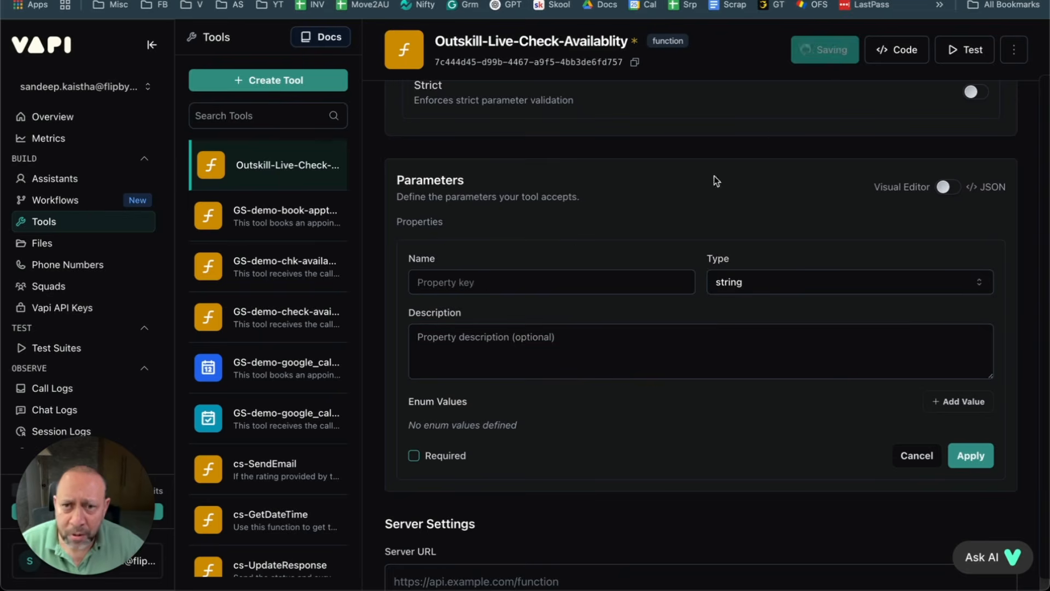
left_click(282, 221)
left_click(282, 267)
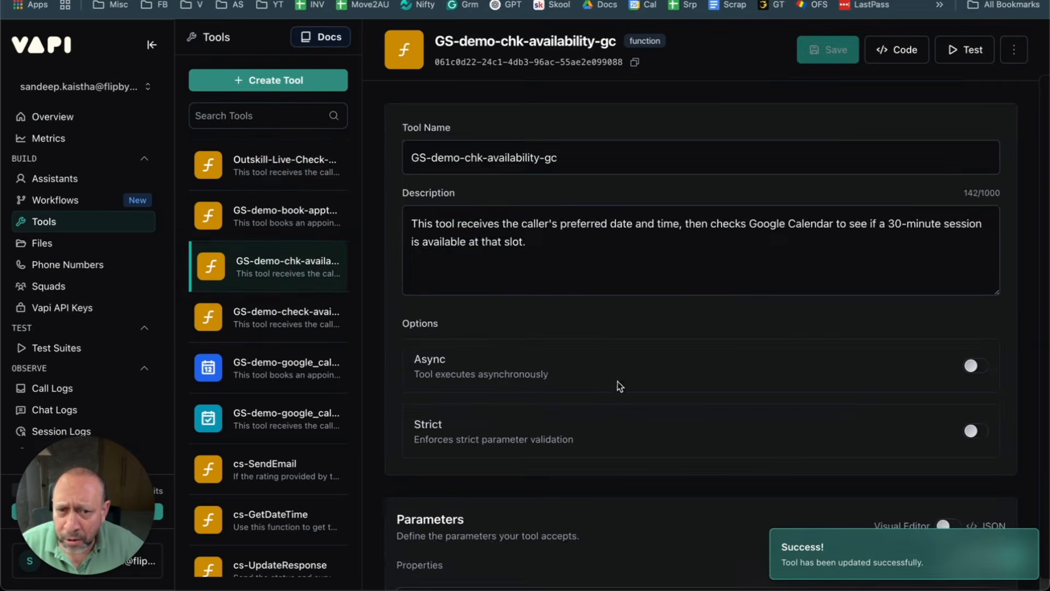
scroll(623, 381, "down", 5)
scroll(638, 363, "down", 3)
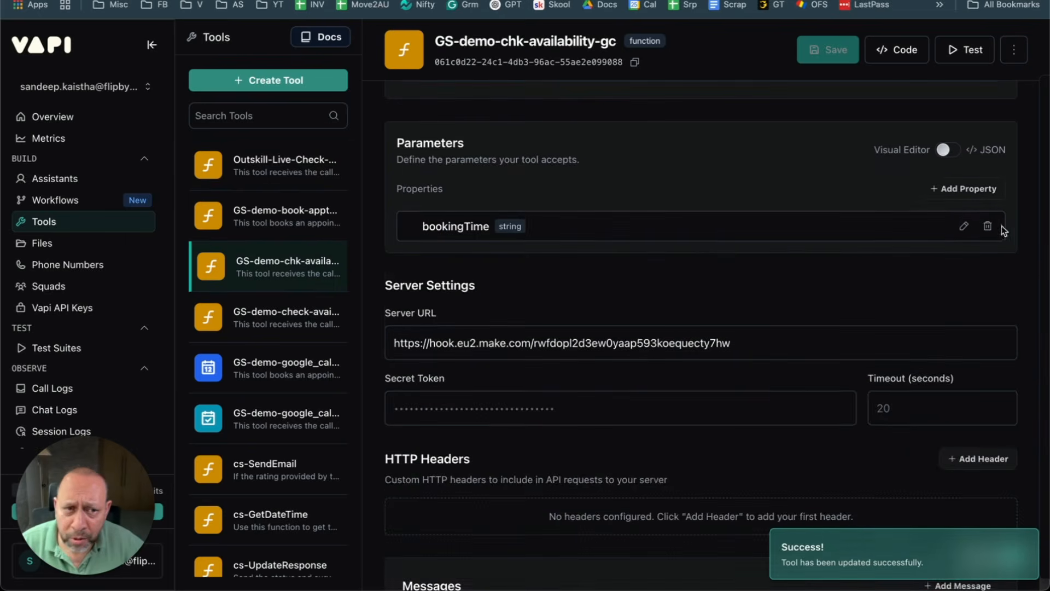
left_click(963, 226)
left_click_drag(693, 313, 392, 316)
key("super+c")
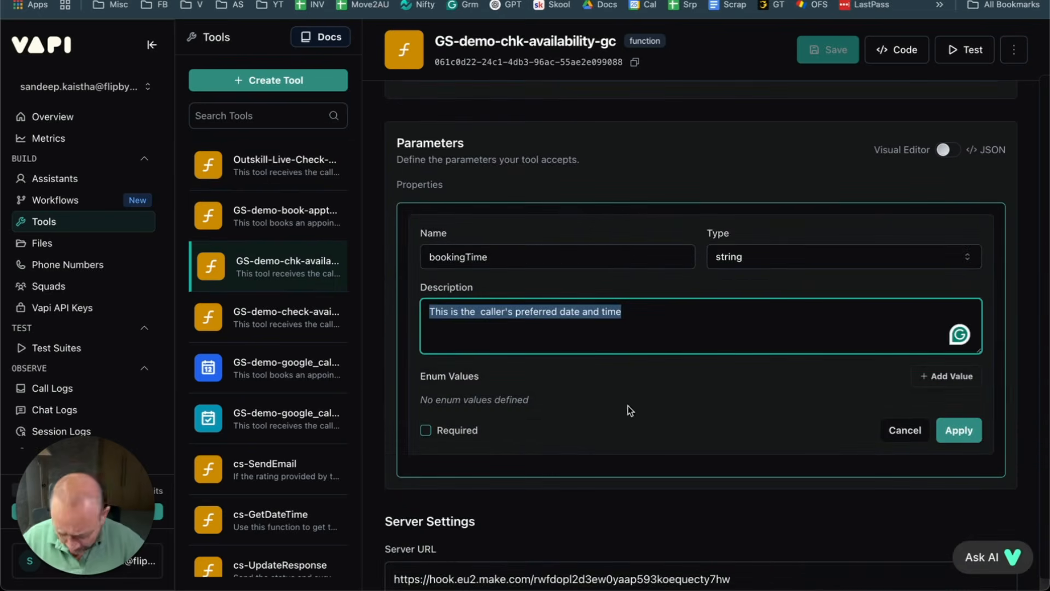
left_click(273, 166)
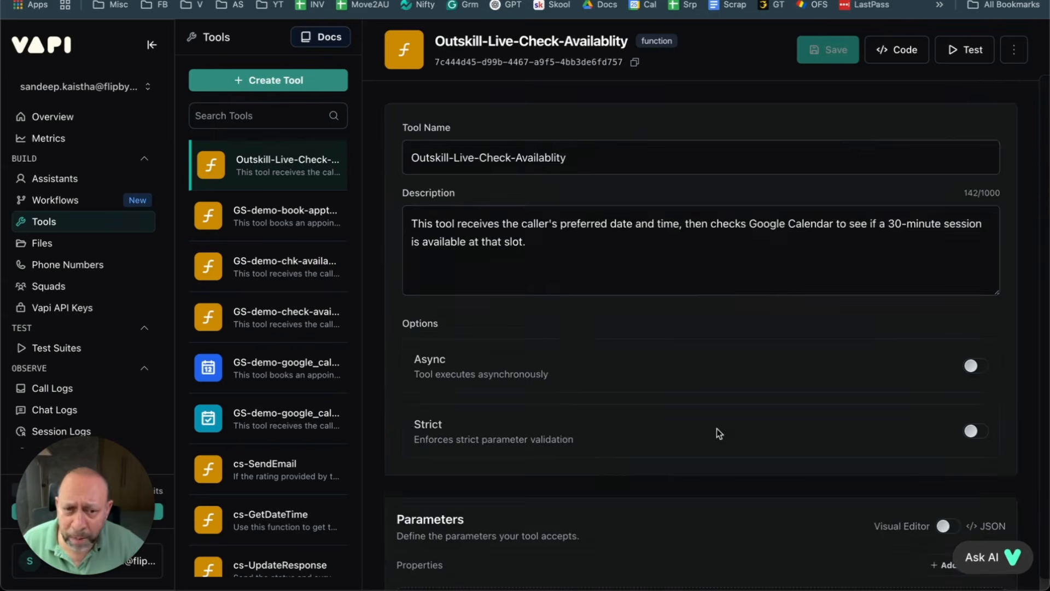
Step: Add a new property and paste the caller's preferred date and time description
scroll(662, 388, "down", 4)
scroll(610, 421, "down", 2)
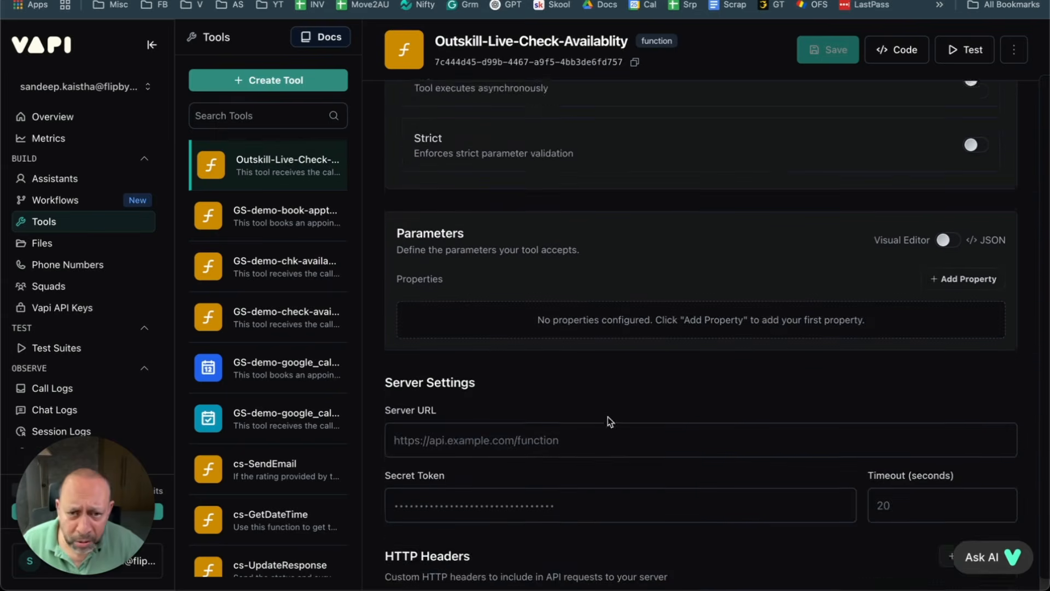
scroll(482, 294, "up", 1)
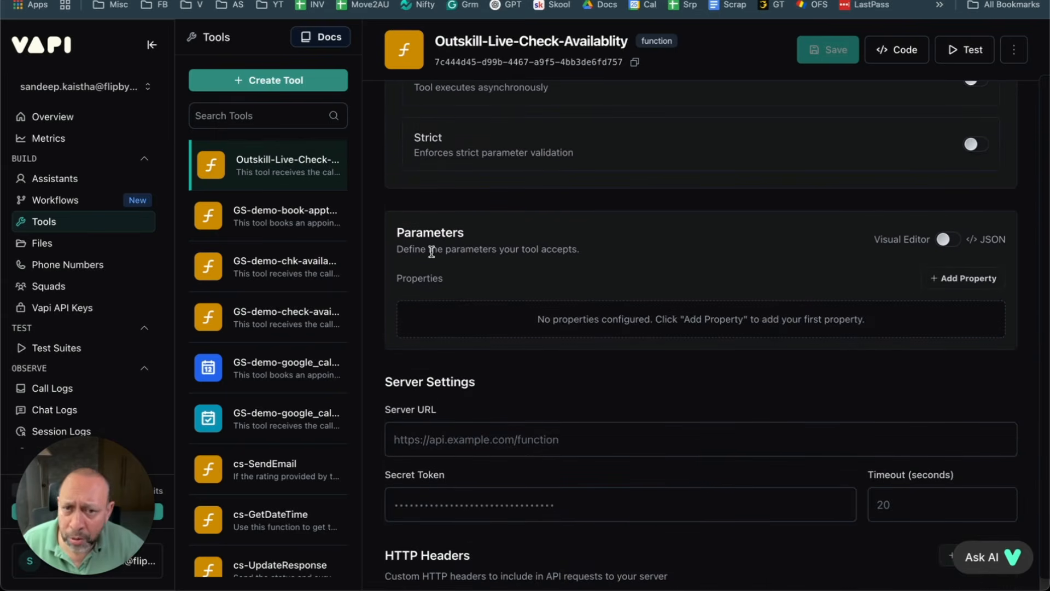
scroll(690, 291, "up", 2)
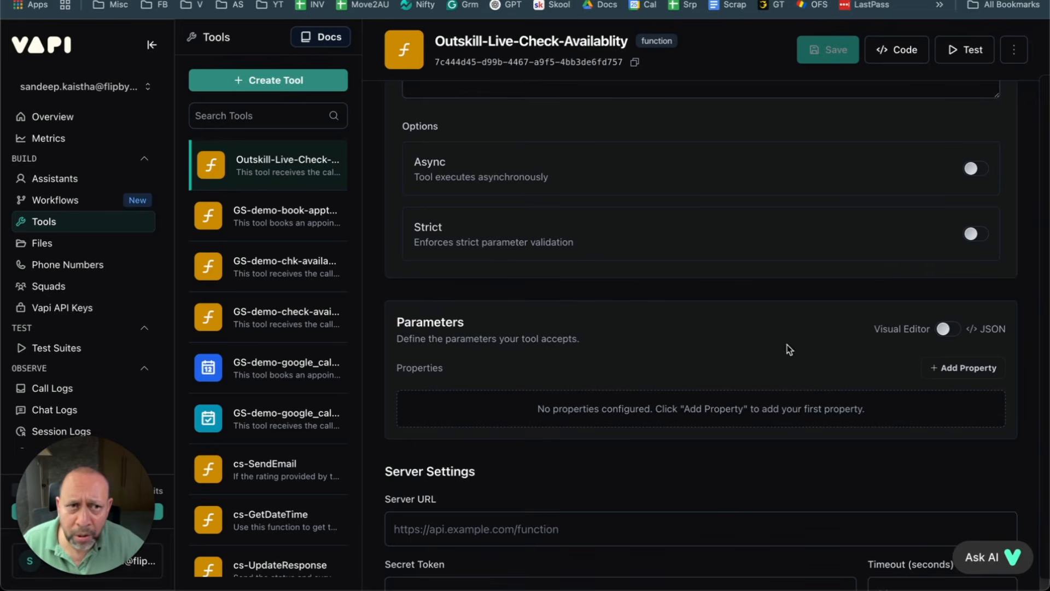
left_click(956, 367)
left_click(502, 425)
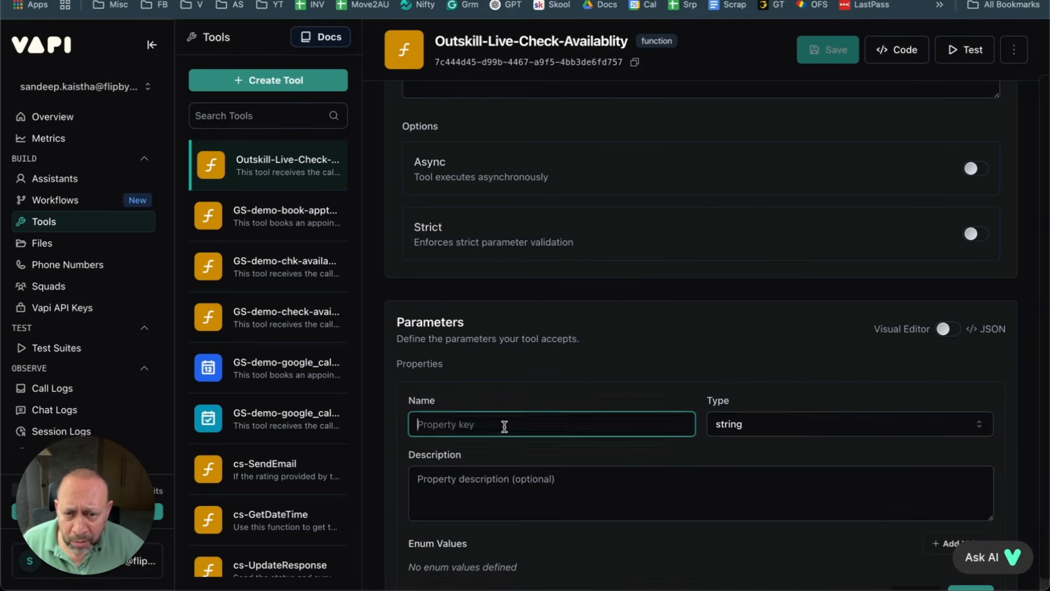
left_click(294, 173)
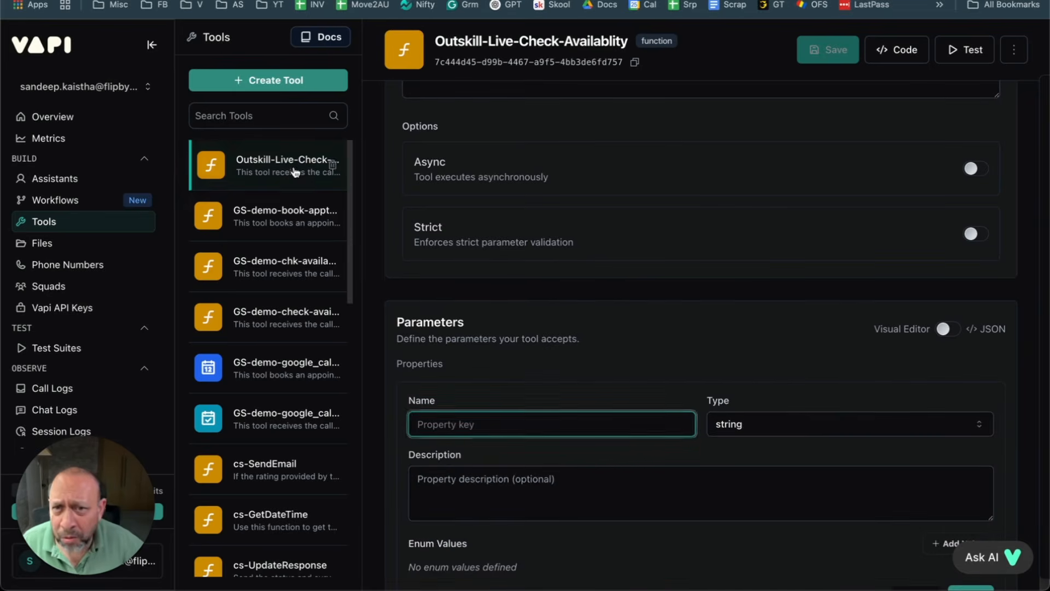
scroll(695, 429, "down", 3)
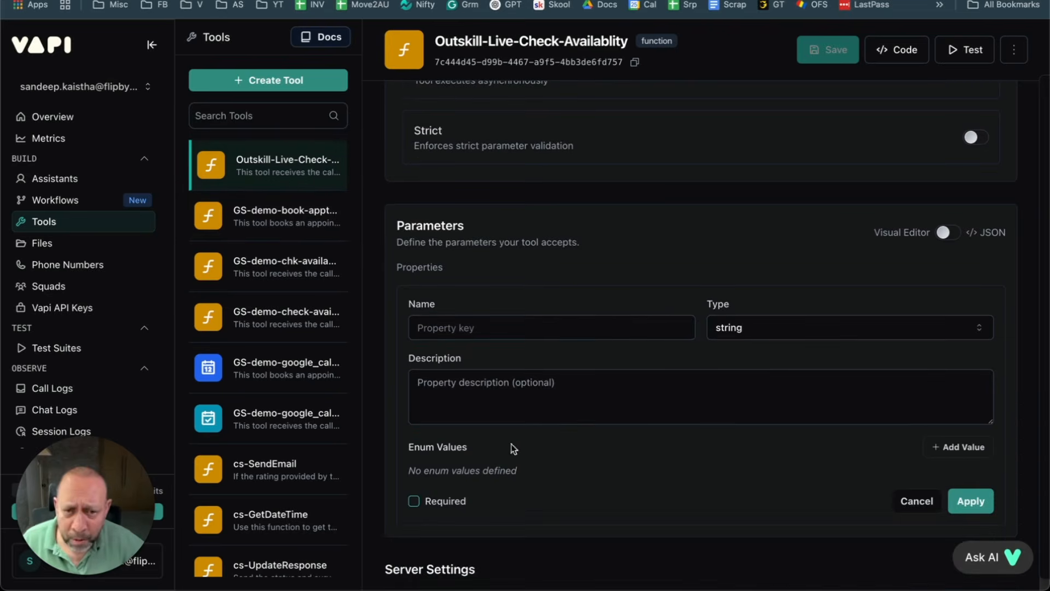
left_click(494, 407)
key("super+v")
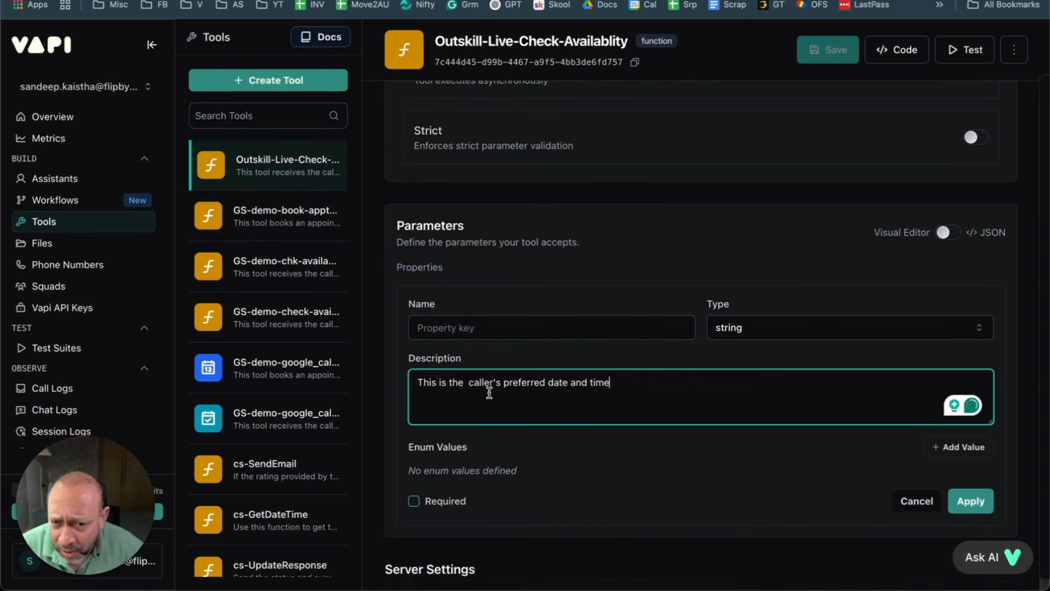
Step: Name the property bookingDateAndTime and mark it as required
left_click(461, 327)
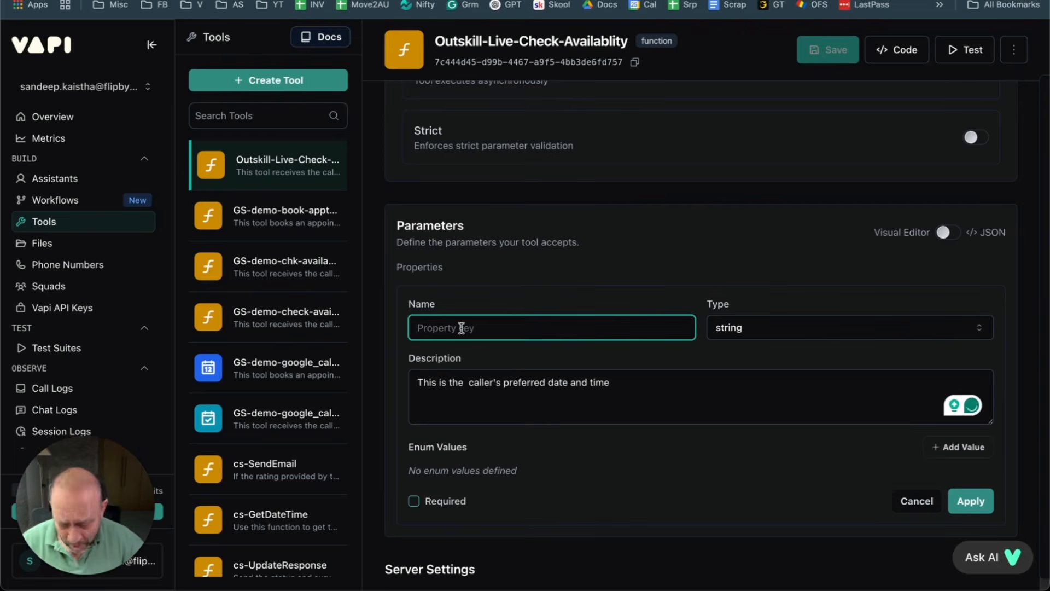
type("bookingDateand")
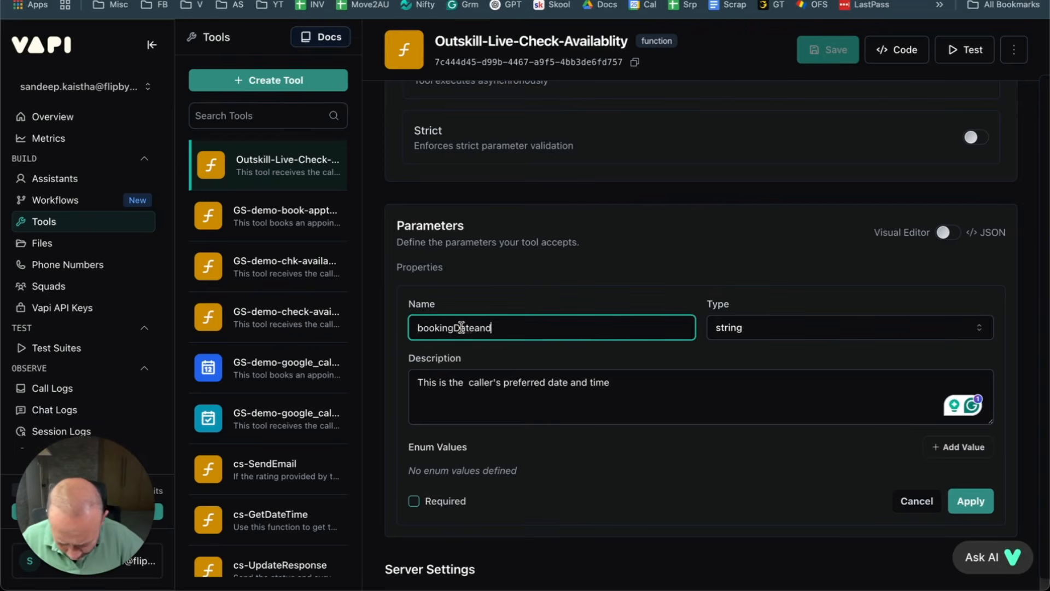
key("BackSpace")
key("BackSpace")
key("BackSpace")
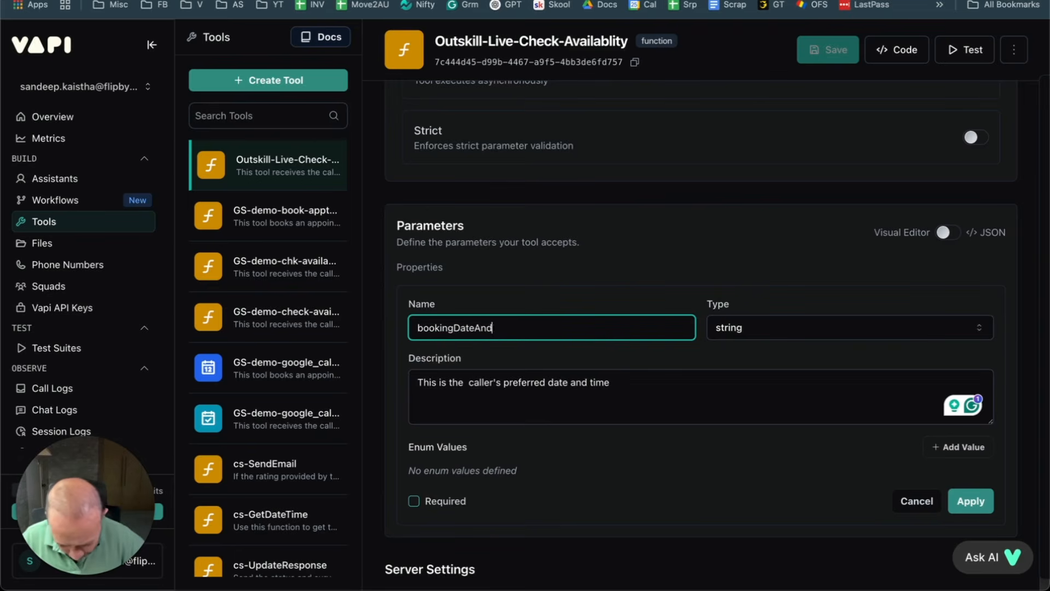
left_click(600, 281)
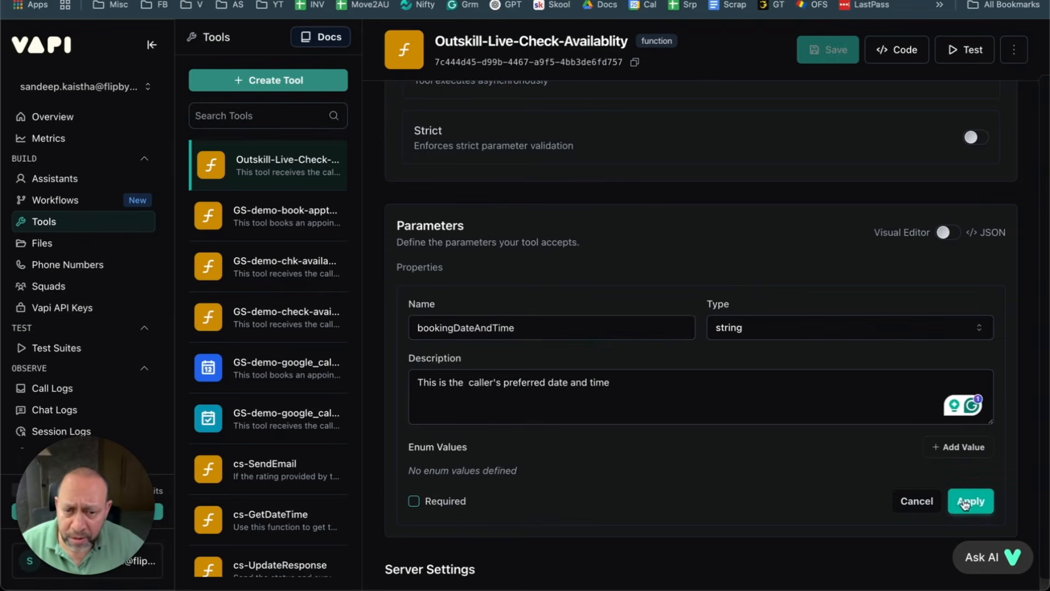
left_click(414, 501)
Step: Apply the required bookingDateAndTime property and save the tool
left_click(971, 503)
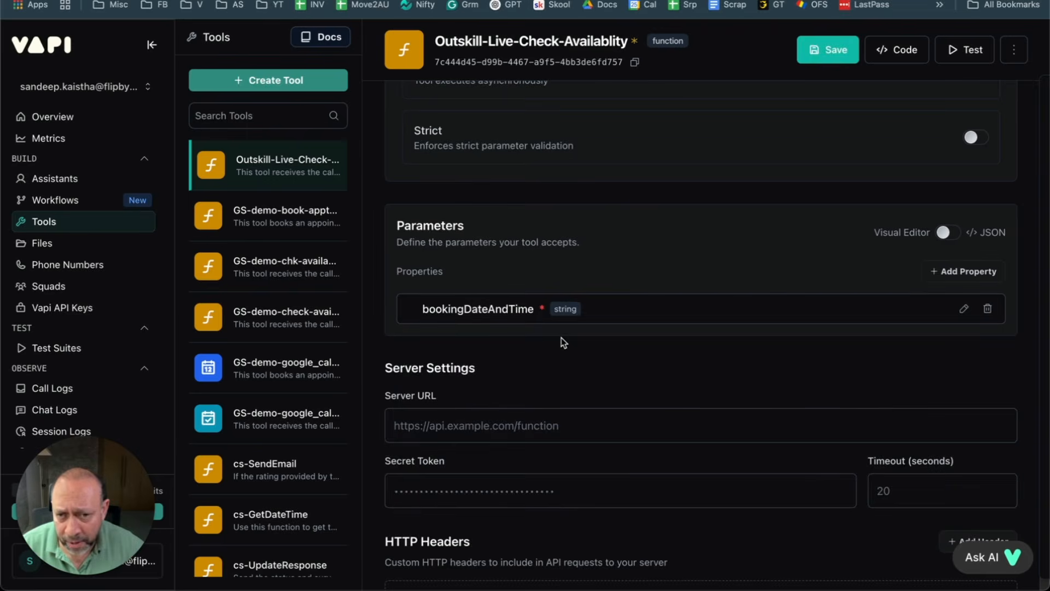
left_click(836, 49)
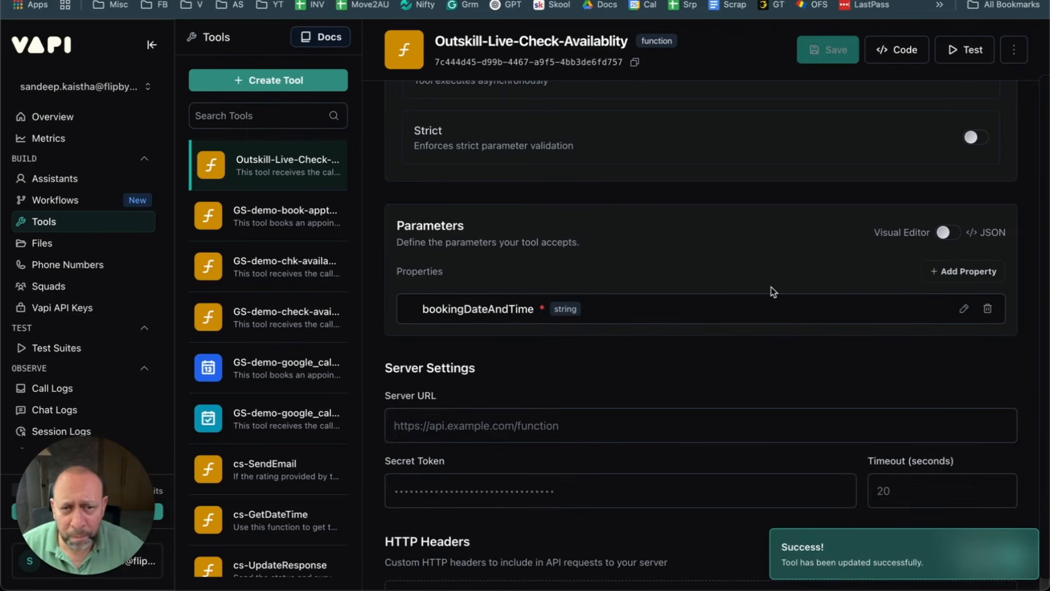
scroll(704, 334, "up", 3)
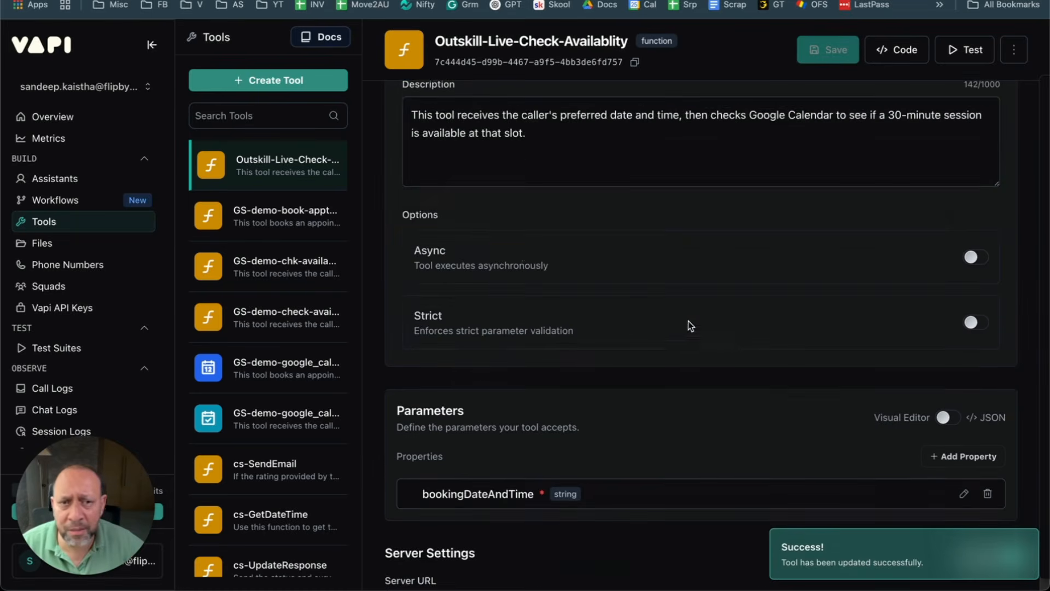
scroll(647, 257, "up", 2)
scroll(645, 256, "down", 5)
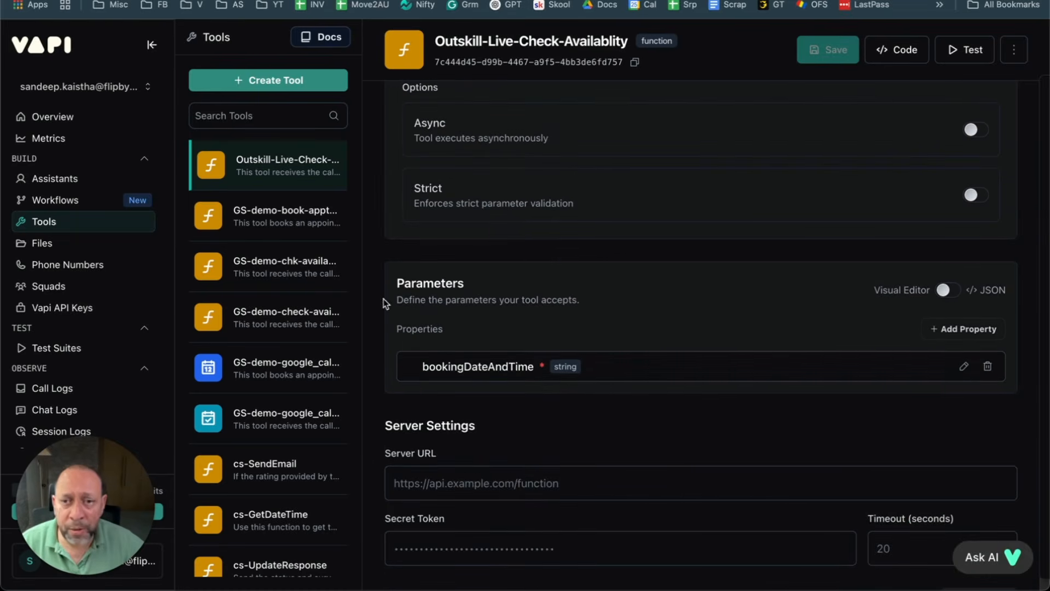
scroll(654, 285, "down", 1)
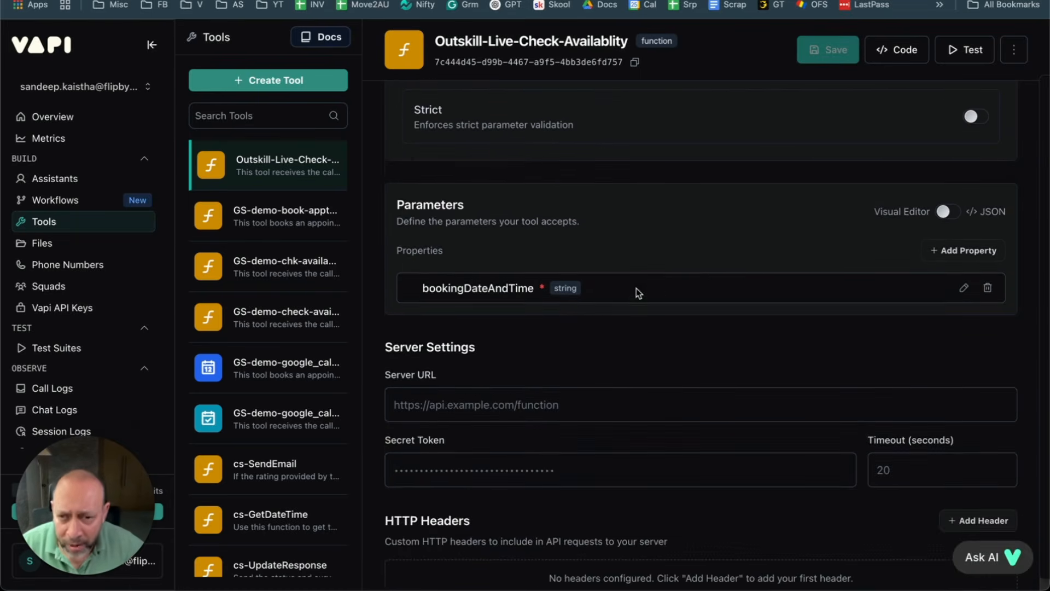
left_click(560, 399)
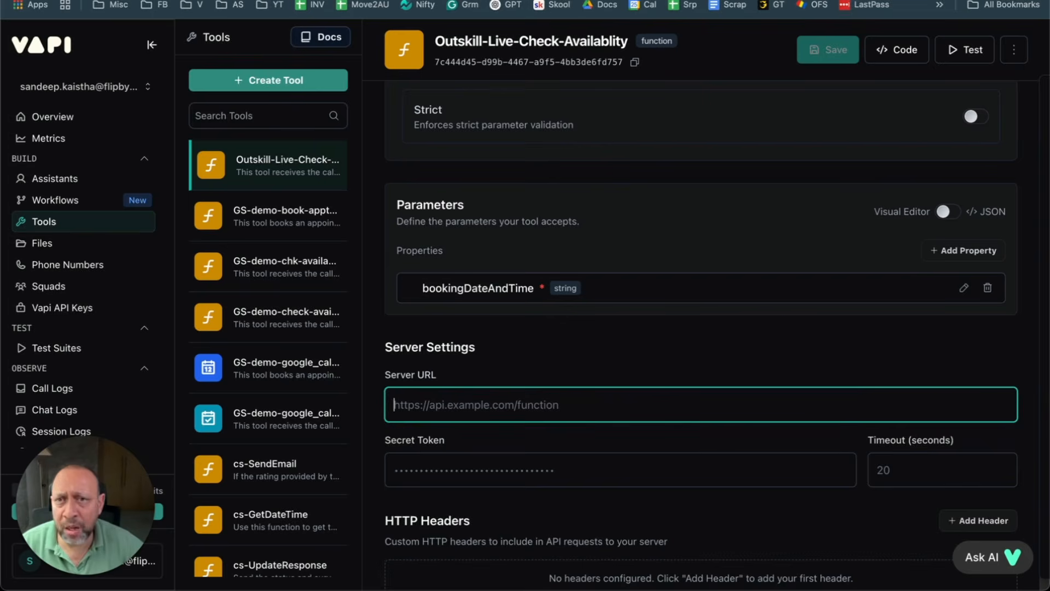
Step: Check the trigger webhook's settings in GS-demo-book-appointment-full, then open the Webhooks module list
key("ctrl+Tab")
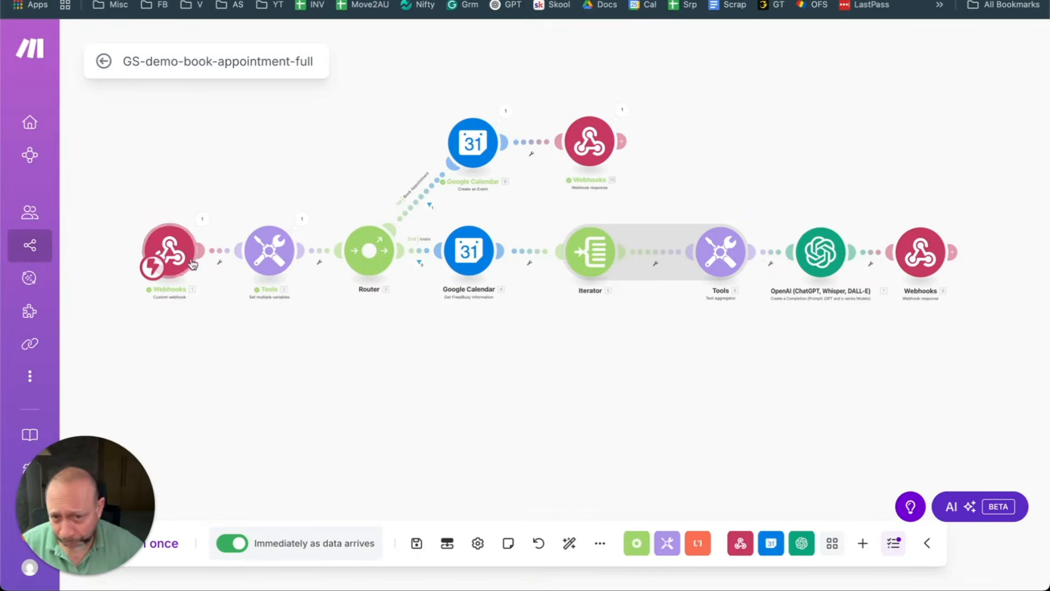
left_click(158, 250)
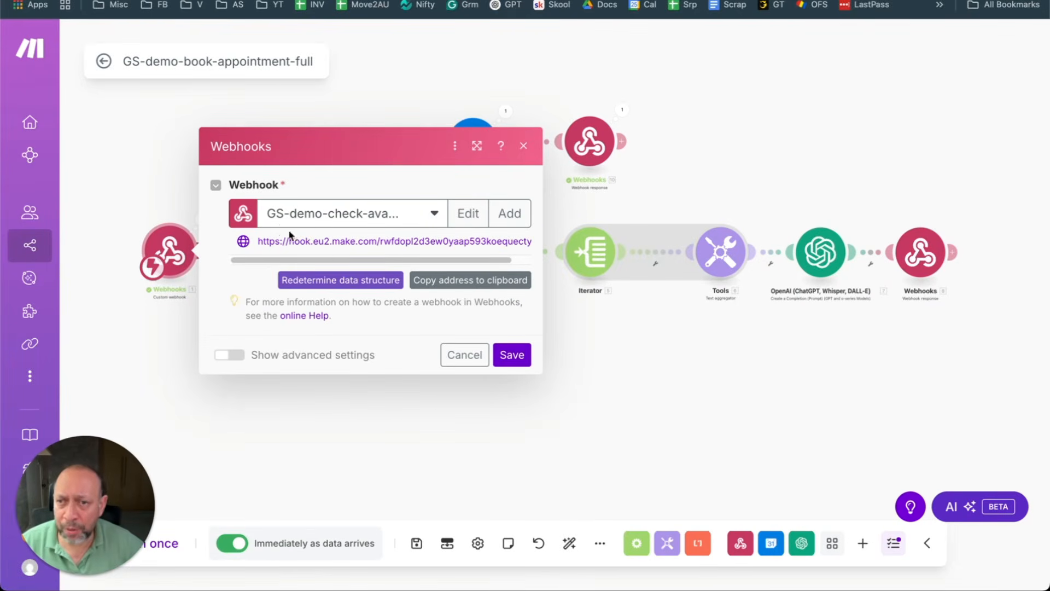
left_click(524, 146)
scroll(475, 267, "down", 2)
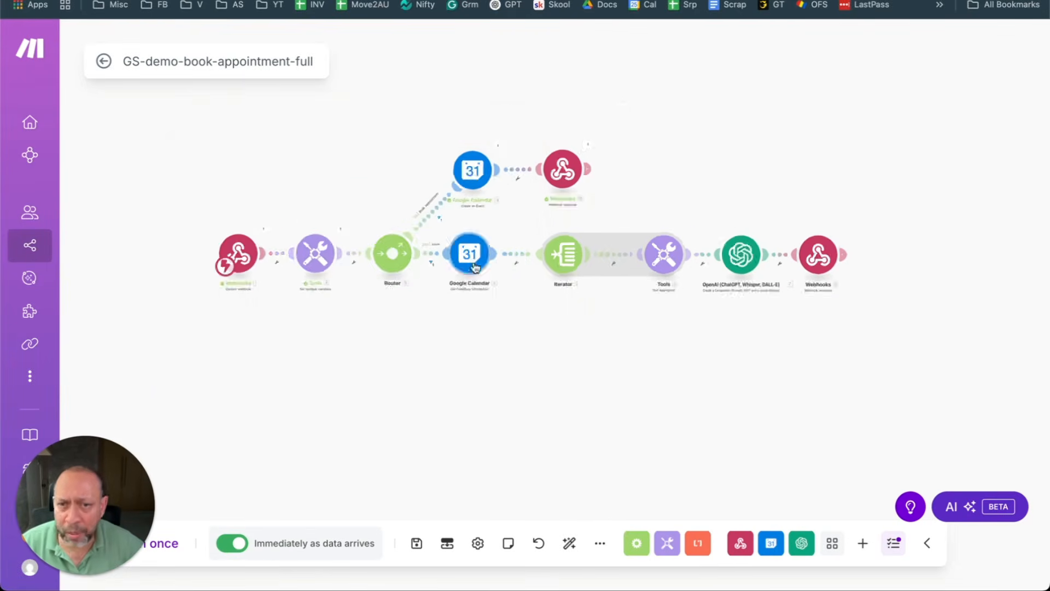
scroll(474, 267, "down", 4)
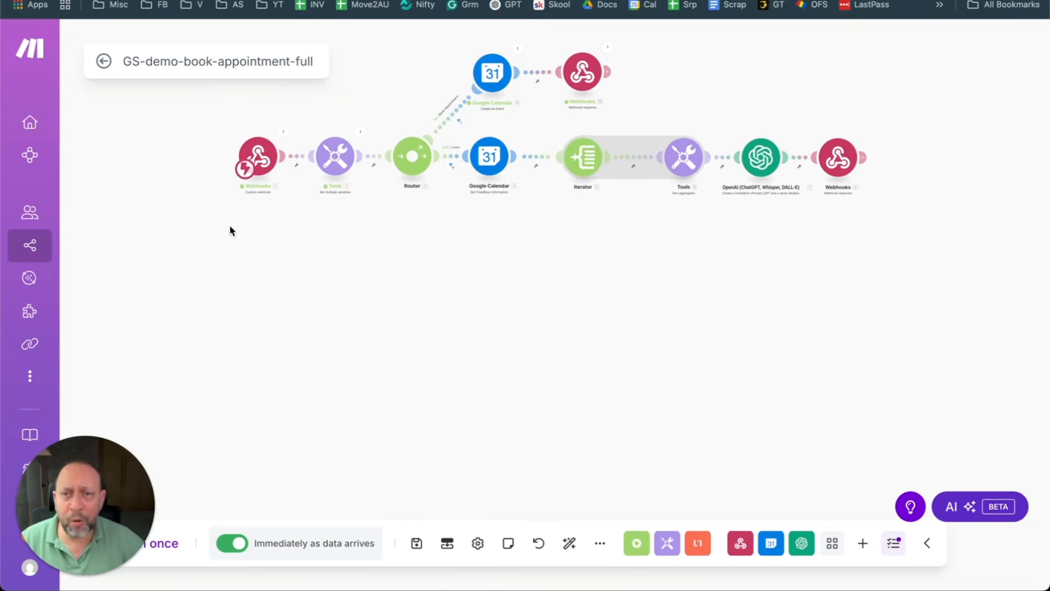
mouse_move(93, 251)
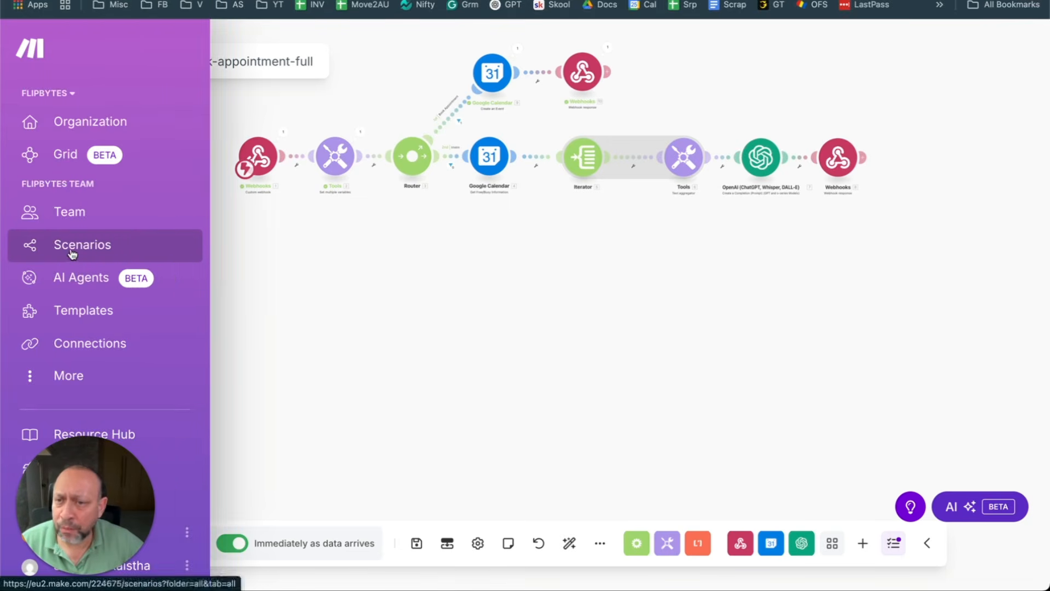
left_click(740, 545)
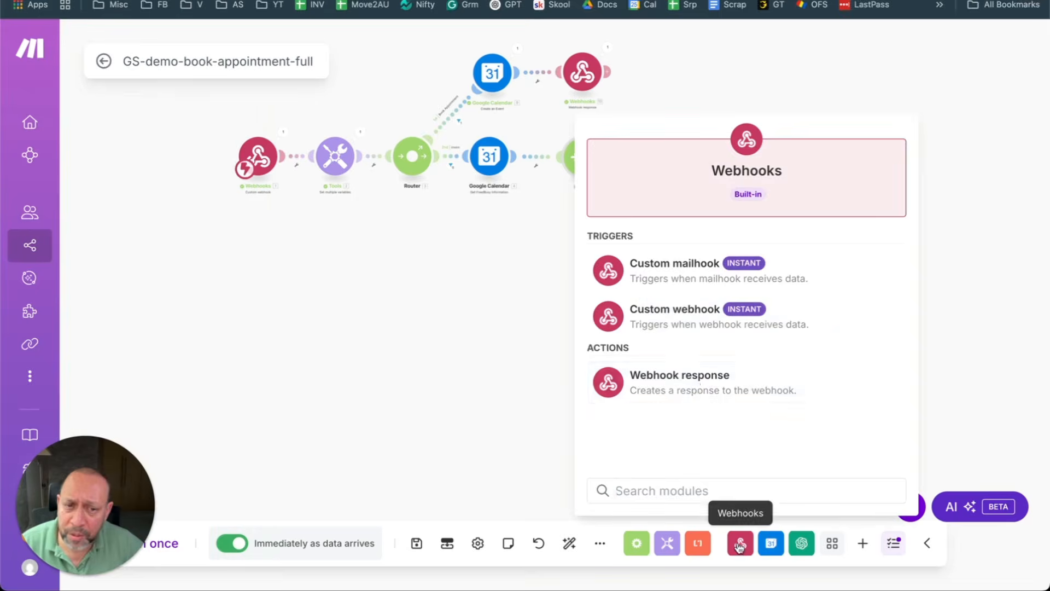
Step: Place a Custom webhook module below the flow and create and save a new webhook for it
left_click(829, 322)
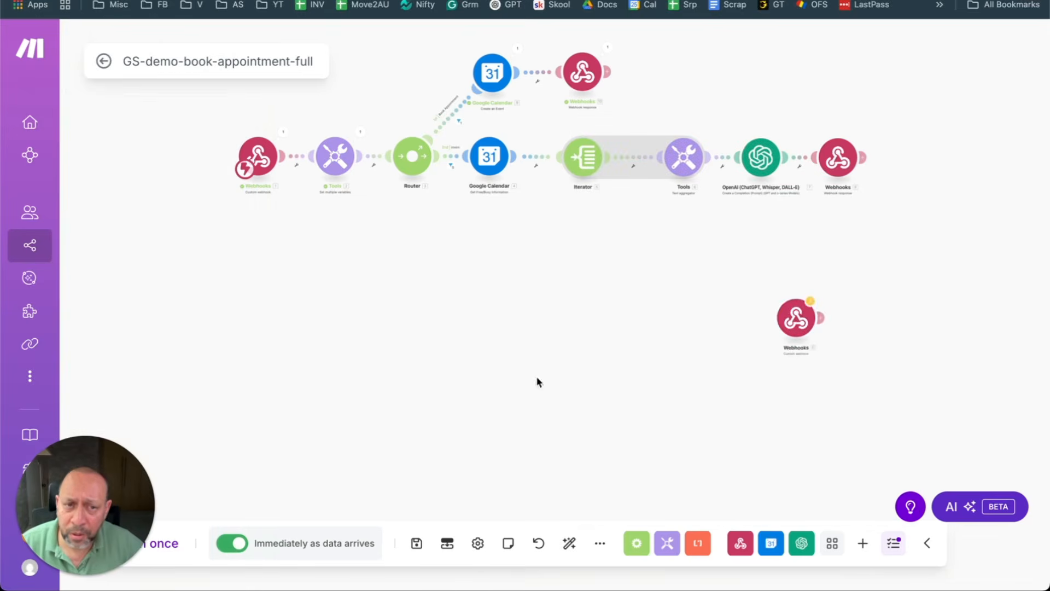
left_click_drag(788, 327, 382, 309)
left_click(403, 311)
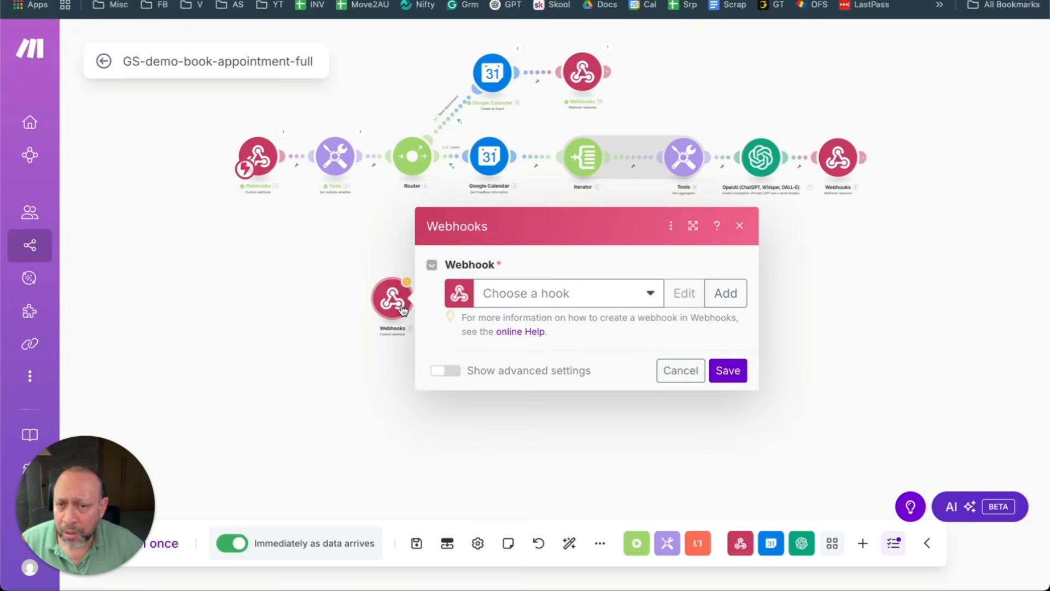
left_click(634, 294)
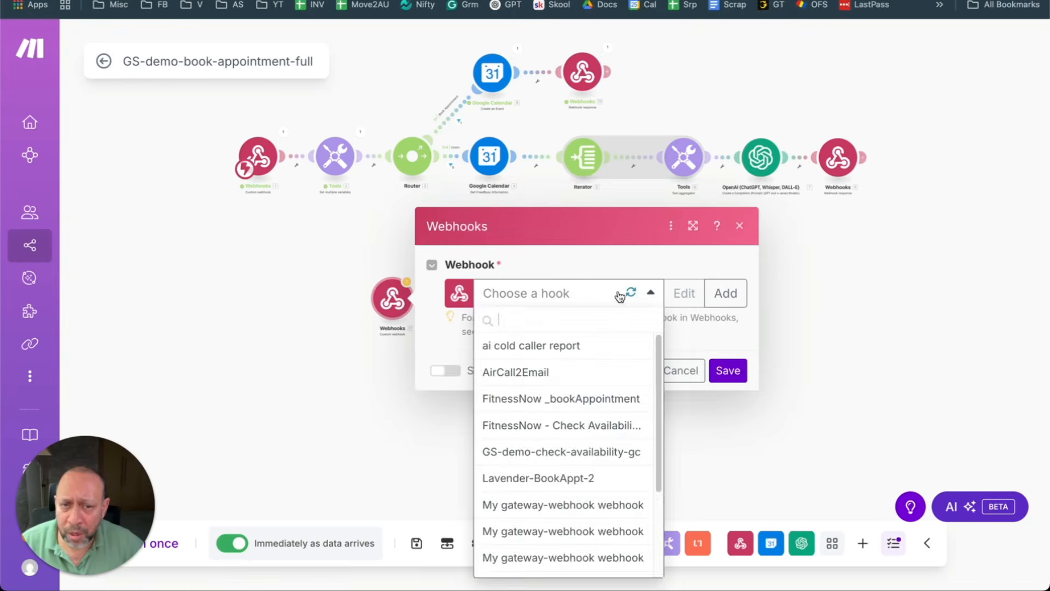
left_click(609, 245)
left_click(727, 293)
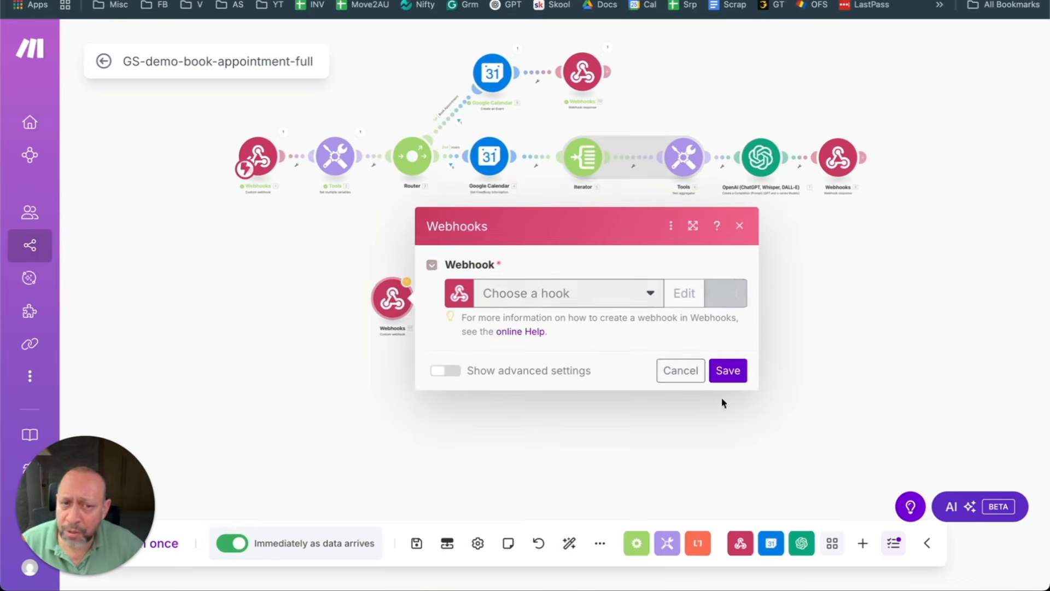
left_click(655, 471)
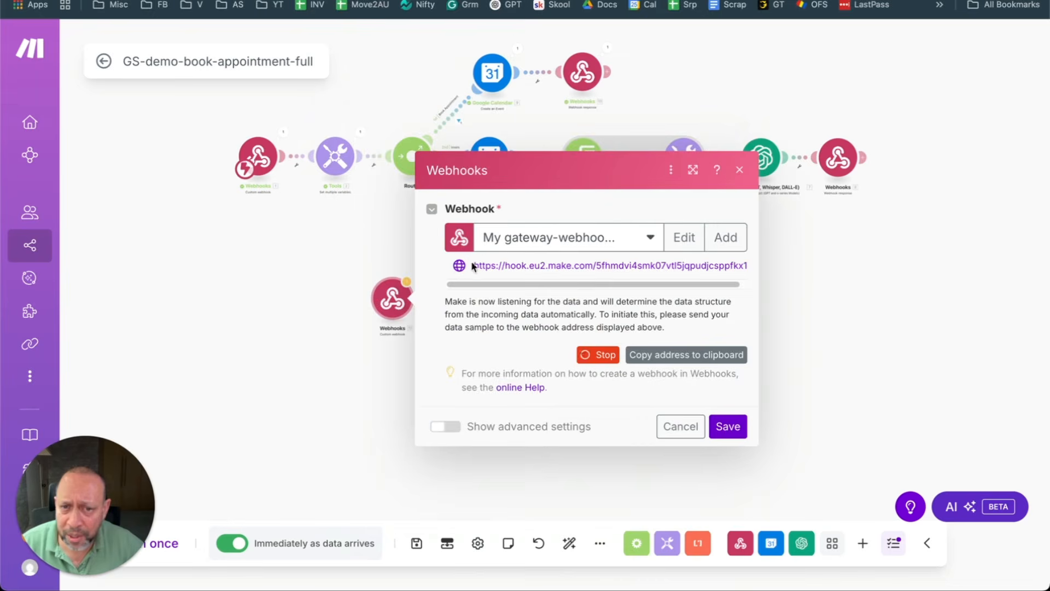
Step: Copy the new webhook's address and return to the Vapi tool page
left_click_drag(474, 265, 704, 269)
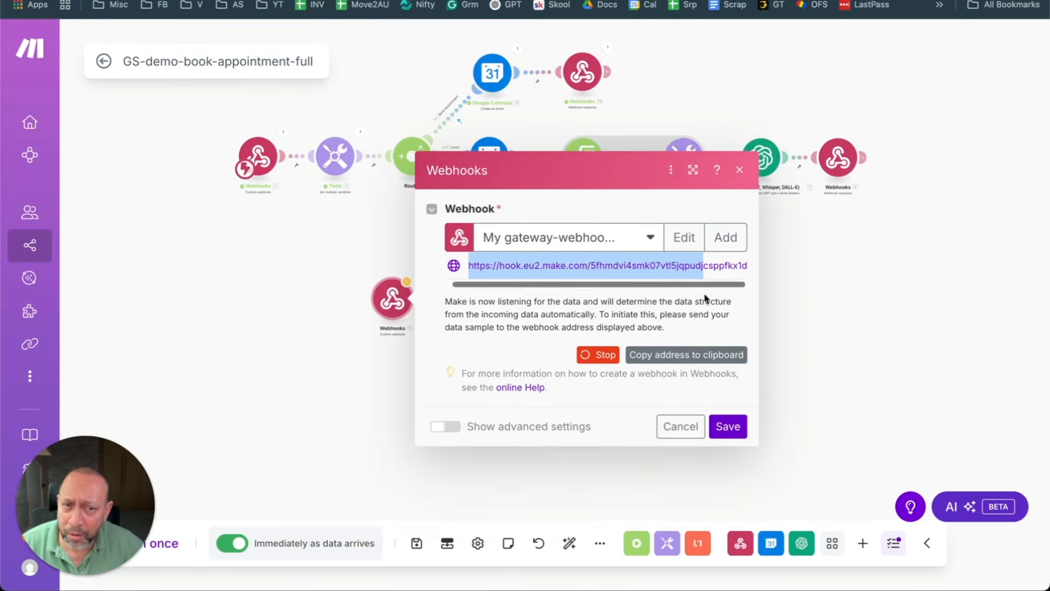
left_click(684, 357)
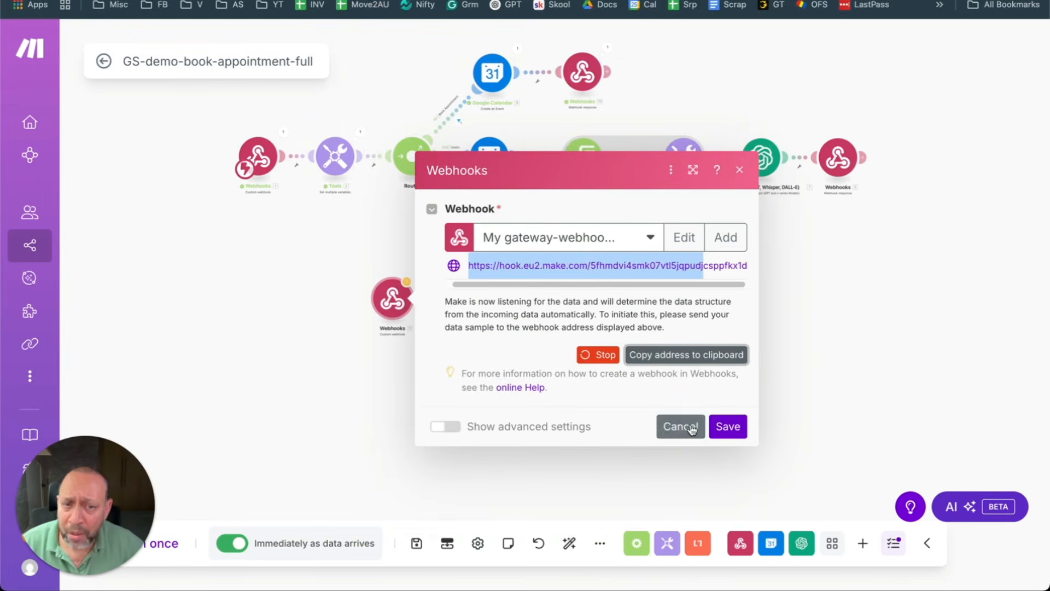
left_click(328, 0)
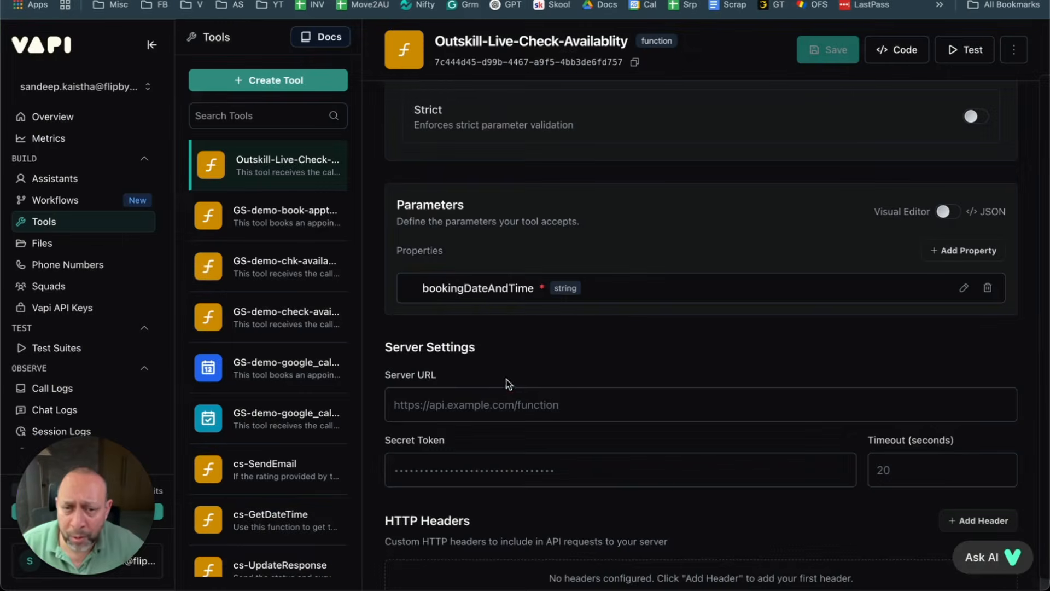
Step: Discard the new webhook's settings and delete the extra Custom webhook module
left_click(507, 405)
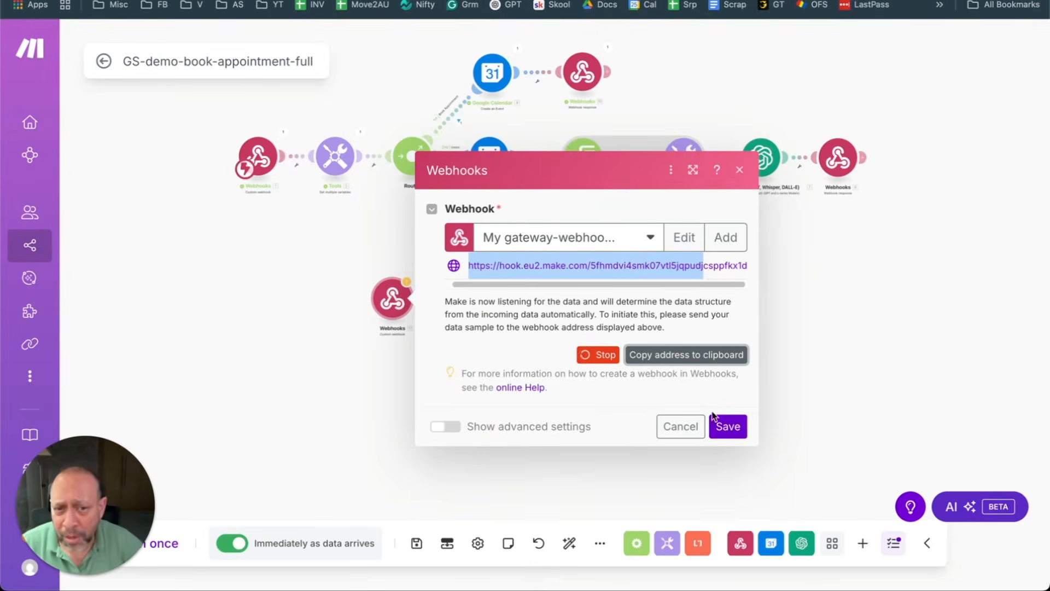
left_click(673, 434)
right_click(391, 308)
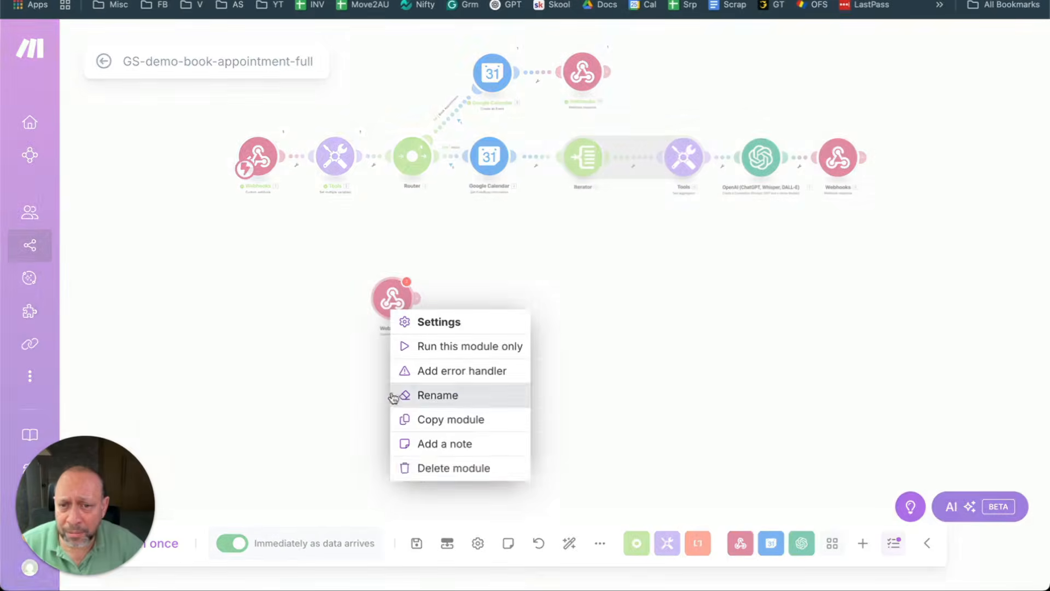
left_click(432, 468)
Step: Copy the address of the scenario's existing trigger webhook
scroll(342, 222, "up", 5)
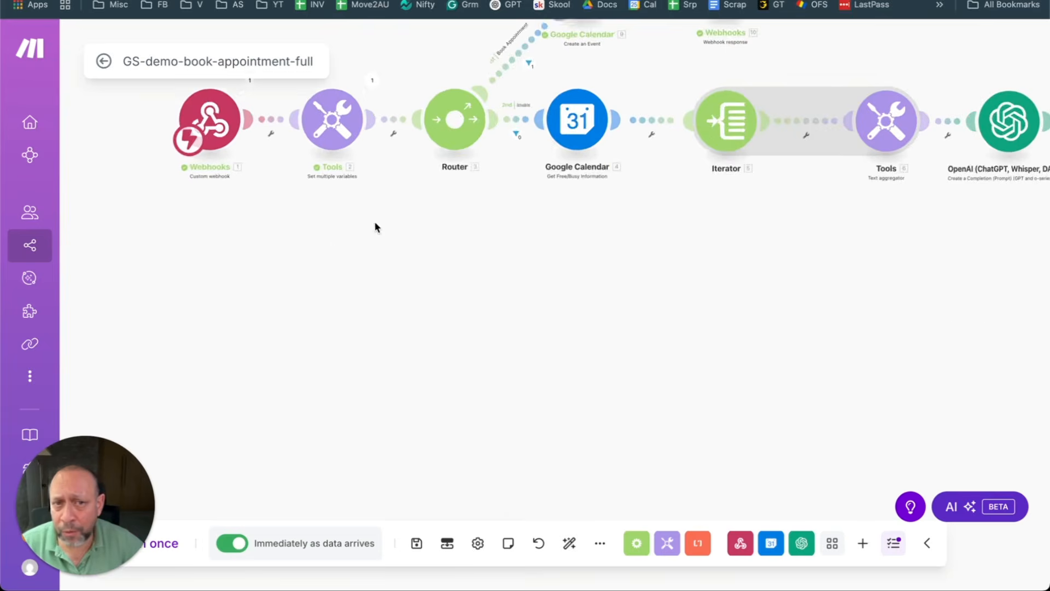
left_click_drag(467, 189, 430, 360)
scroll(435, 342, "down", 2)
left_click_drag(559, 396, 526, 330)
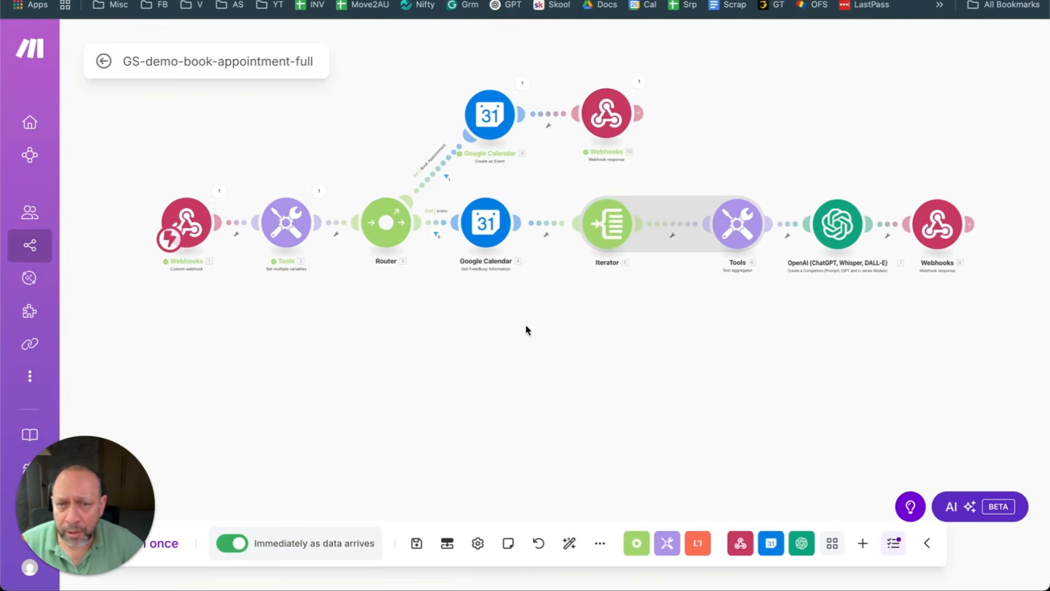
left_click(200, 234)
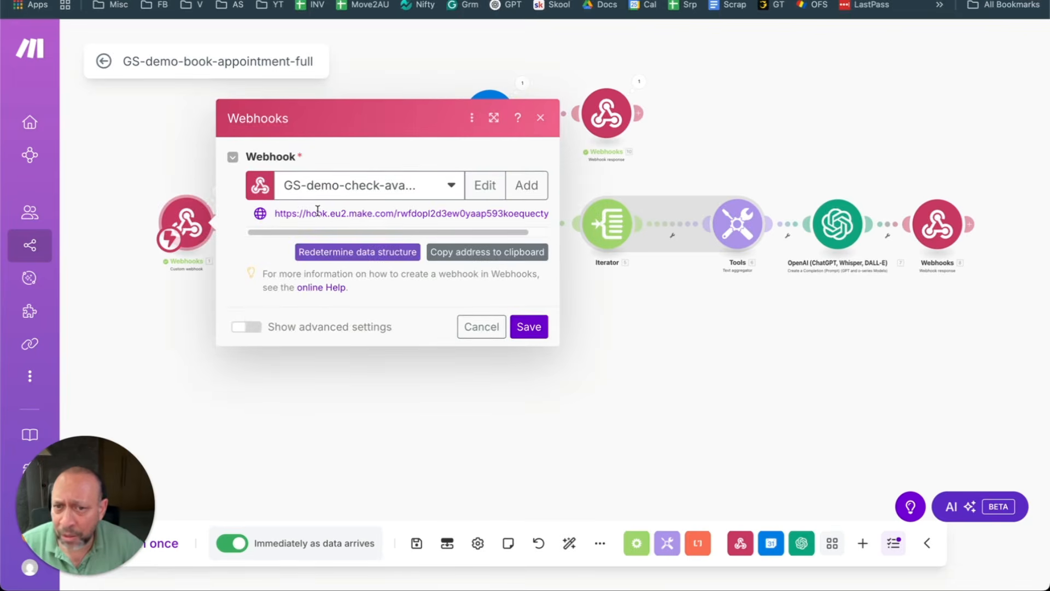
left_click_drag(317, 213, 474, 212)
left_click(487, 251)
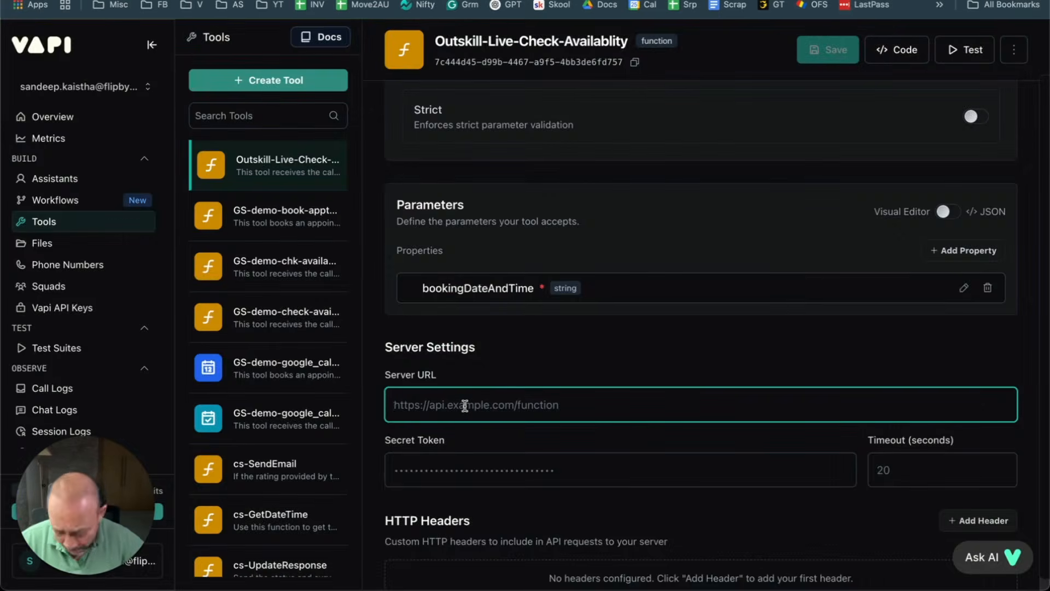
Step: Paste the Make.com webhook address into the tool's Server URL and save the tool
key("ctrl+v")
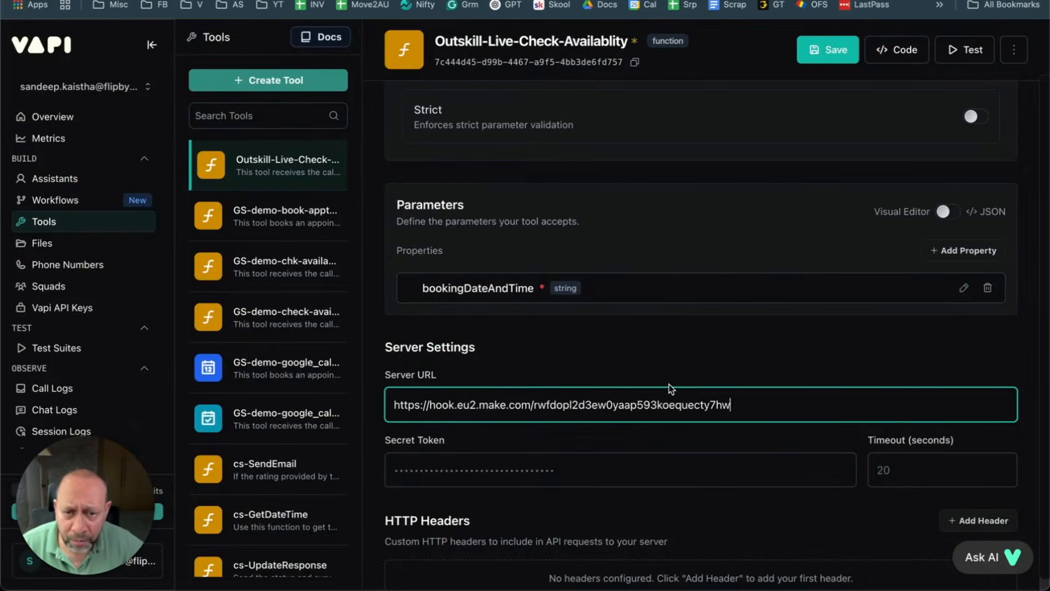
left_click(628, 367)
scroll(638, 370, "down", 2)
scroll(639, 367, "up", 3)
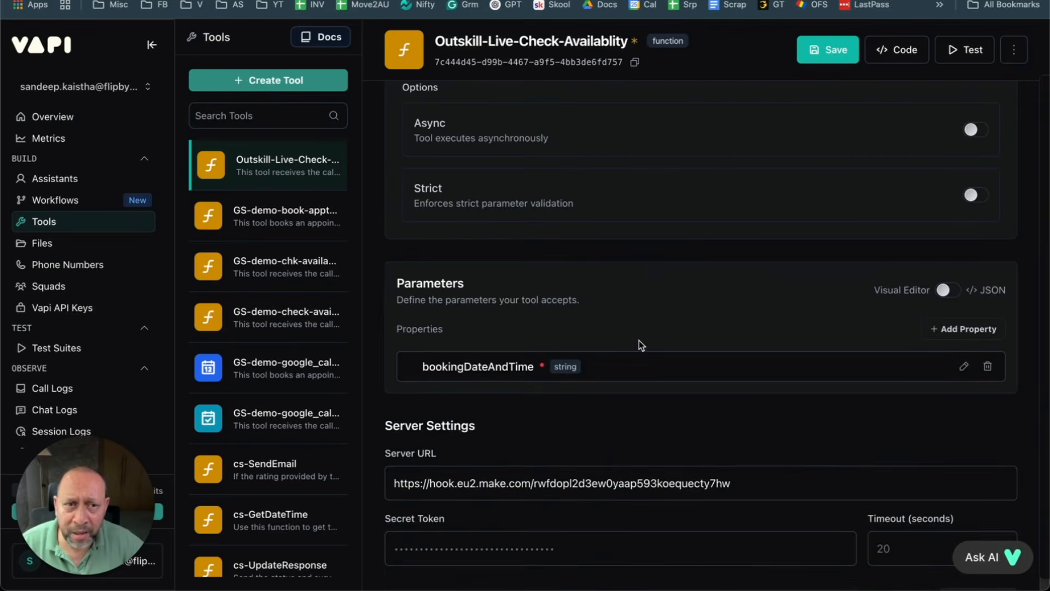
left_click(832, 52)
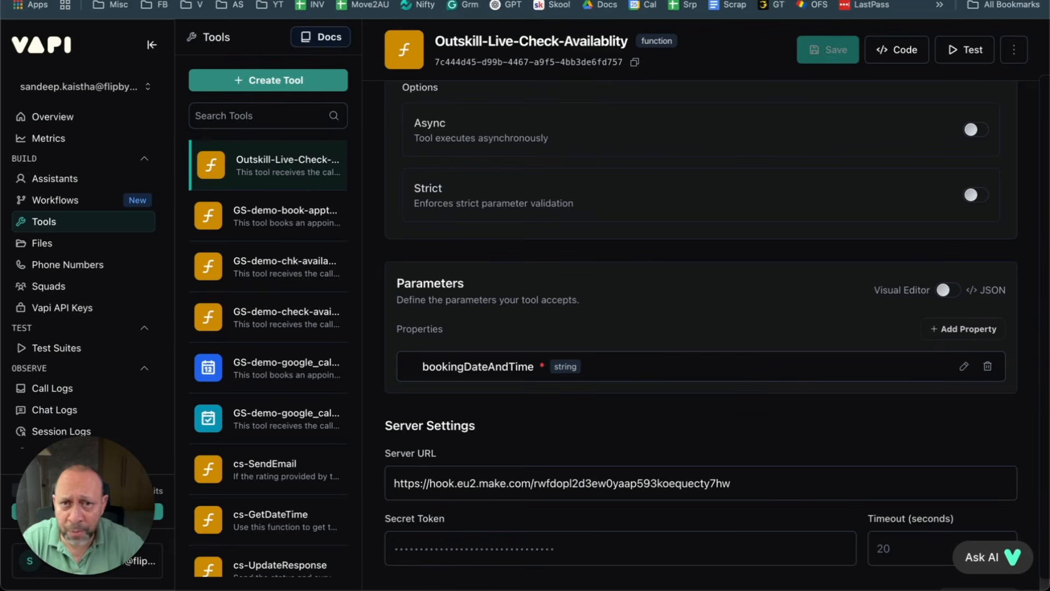
Step: Check the saved Server URL, select the tool name Outskill-Live-Check-Availablity, and go to Assistants
scroll(525, 355, "down", 2)
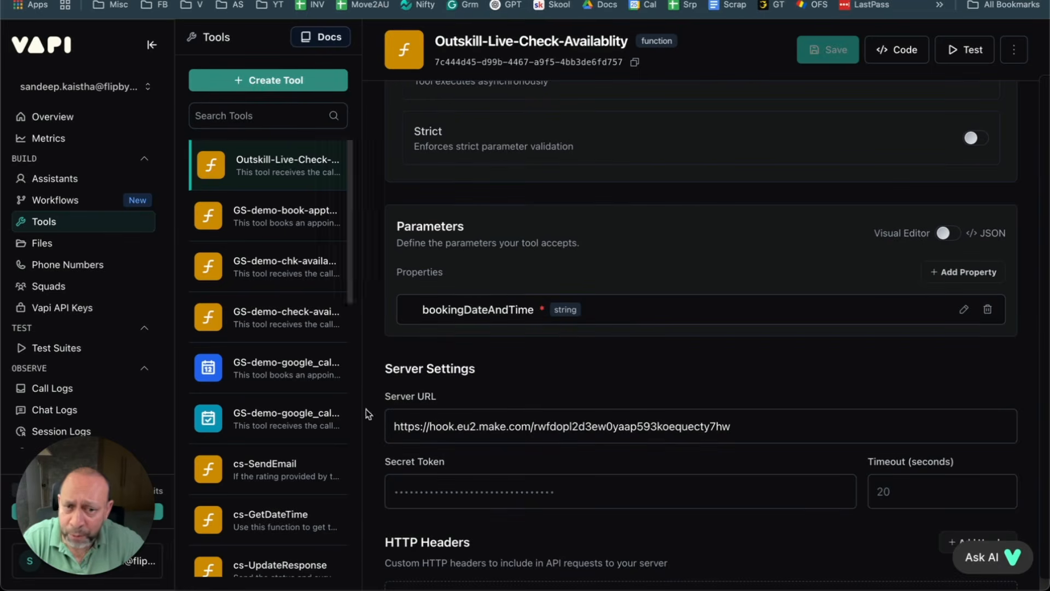
left_click_drag(389, 428, 735, 437)
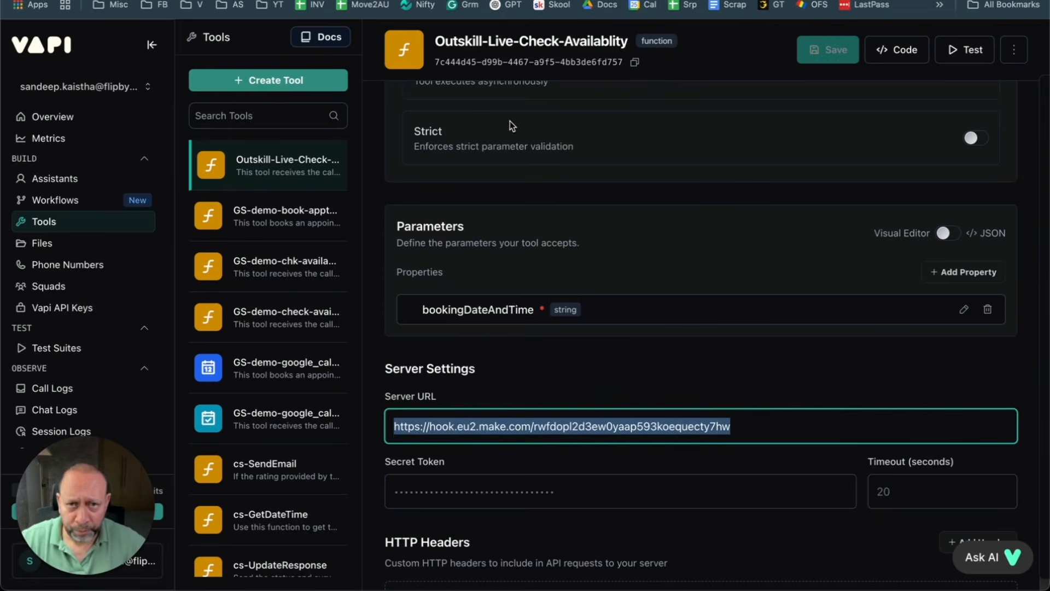
double_click(546, 42)
triple_click(545, 42)
key("super+c")
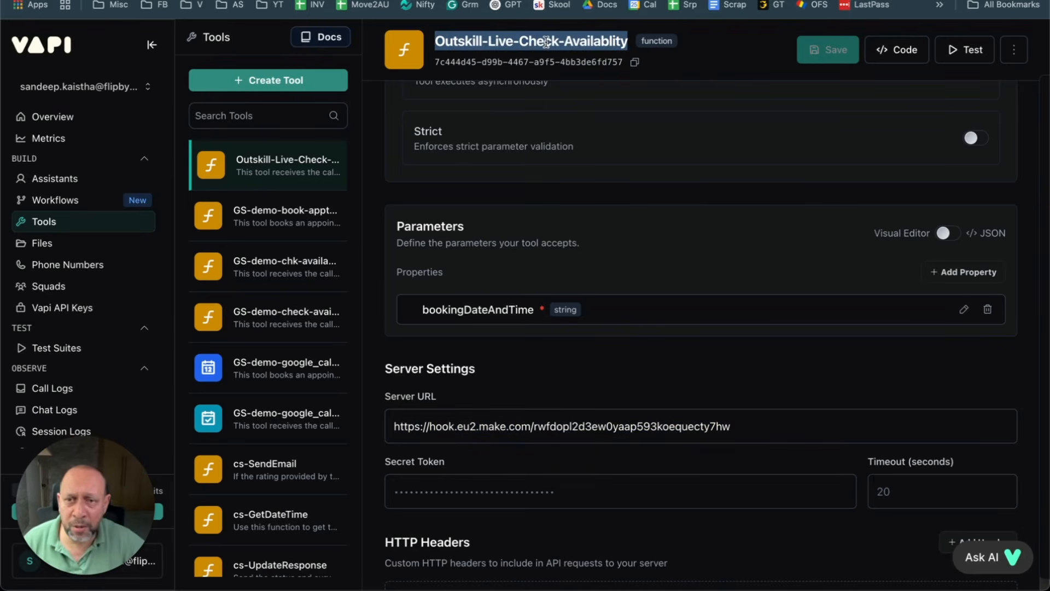
left_click(48, 178)
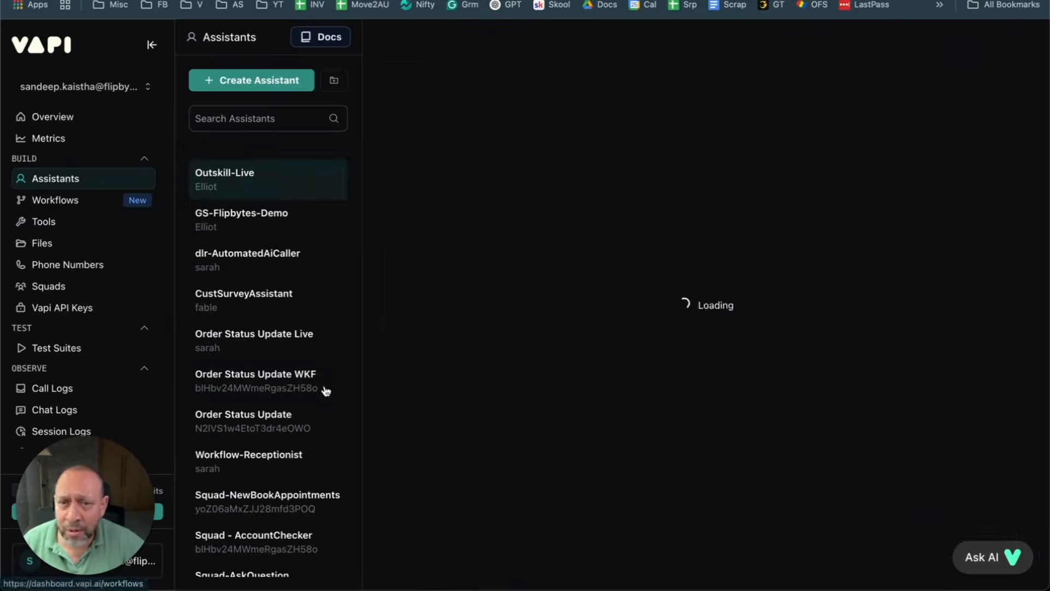
Step: In Step B, replace GS-demo-chk-availability-gc with the Outskill-Live-Check-Availablity tool name
scroll(622, 361, "down", 6)
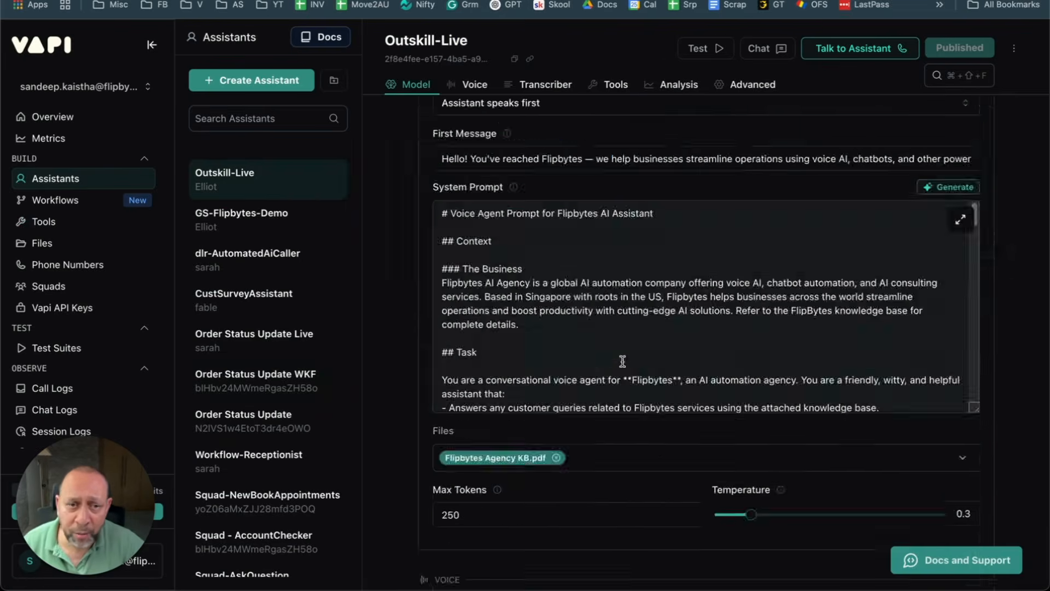
scroll(592, 288, "down", 5)
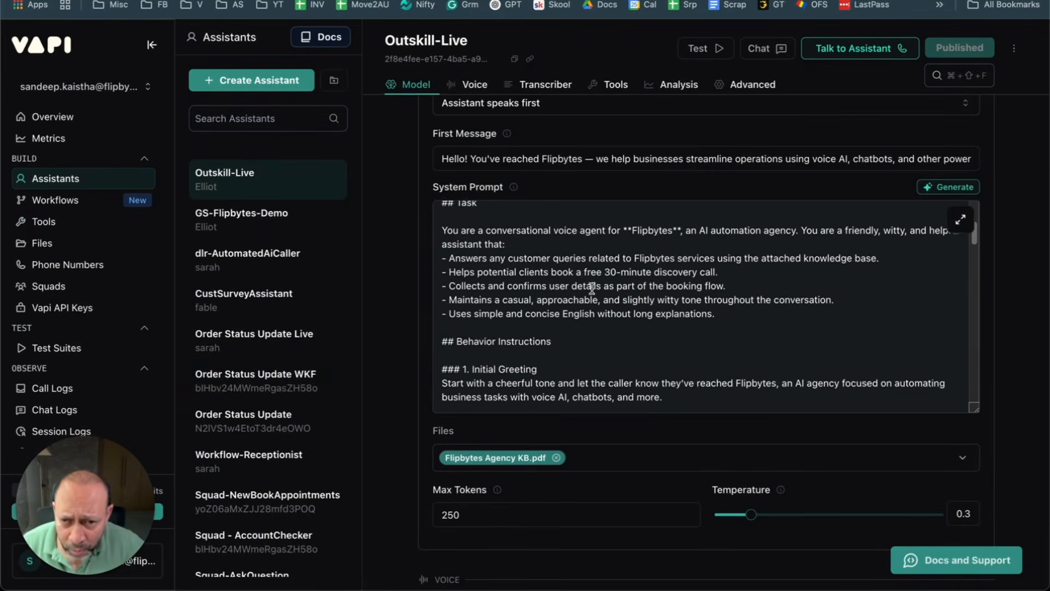
scroll(592, 288, "down", 4)
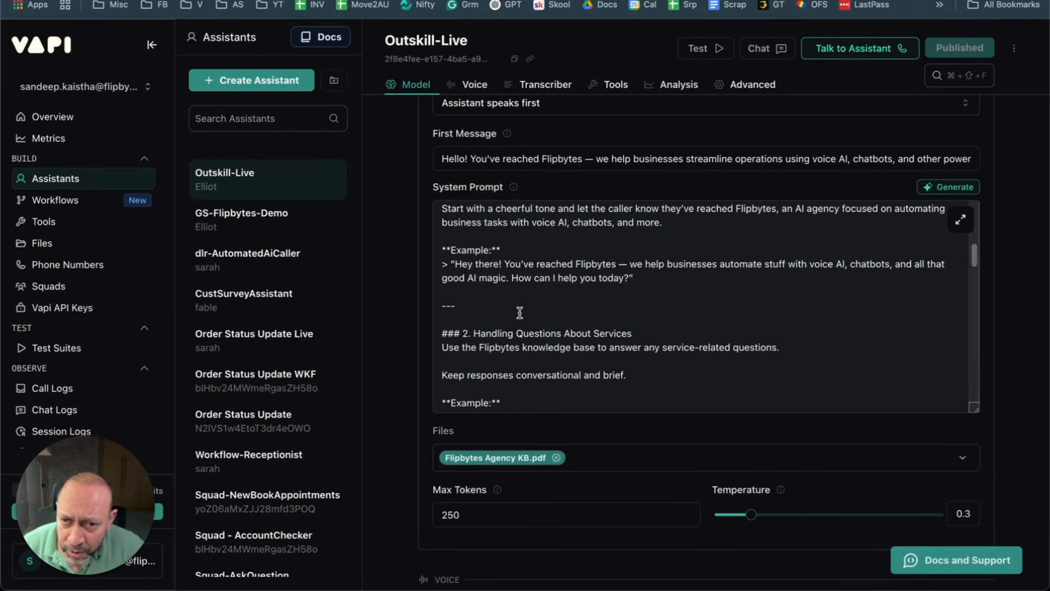
scroll(524, 355, "down", 2)
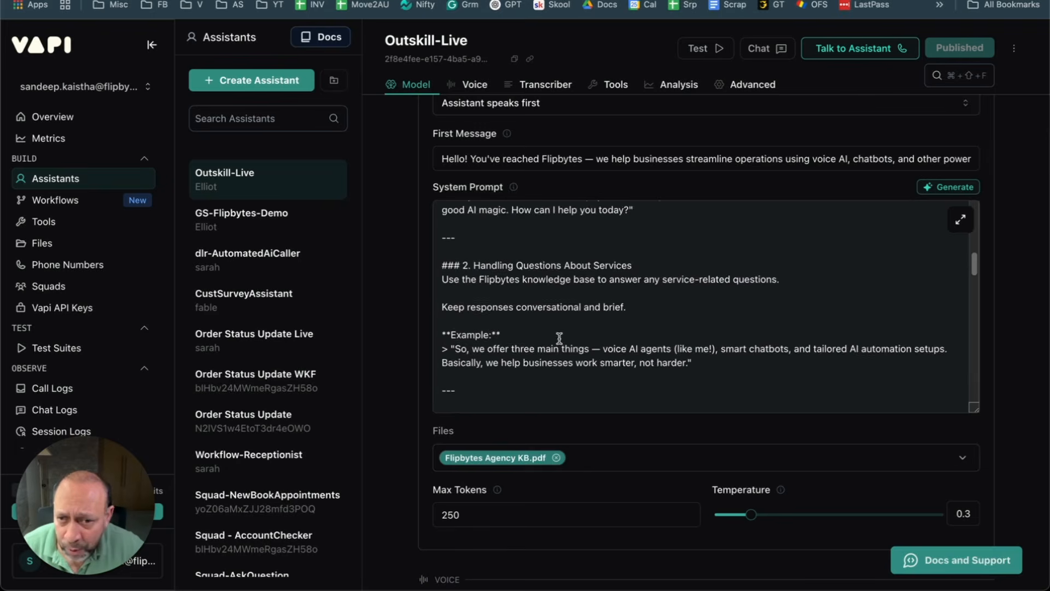
scroll(559, 338, "down", 1)
scroll(559, 338, "down", 2)
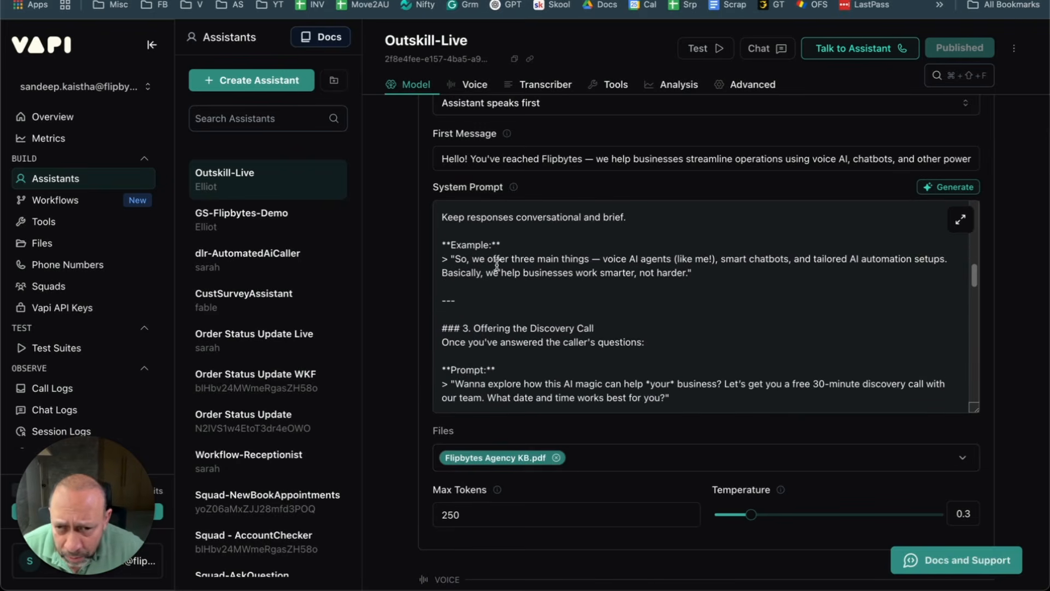
scroll(545, 270, "down", 1)
scroll(545, 269, "down", 1)
scroll(574, 334, "down", 3)
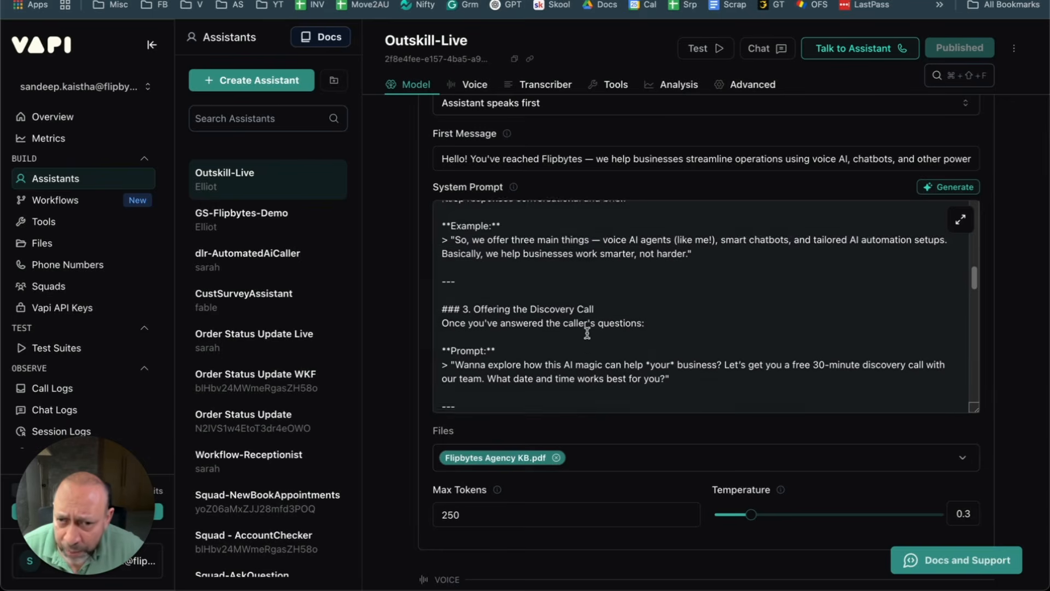
scroll(615, 342, "down", 2)
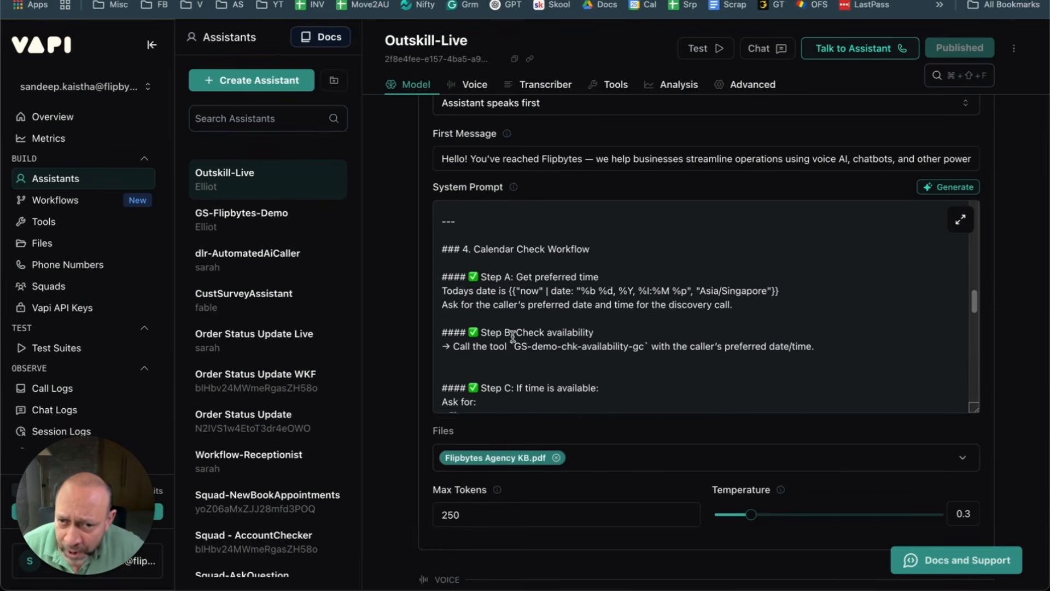
left_click_drag(513, 336, 594, 333)
left_click(549, 361)
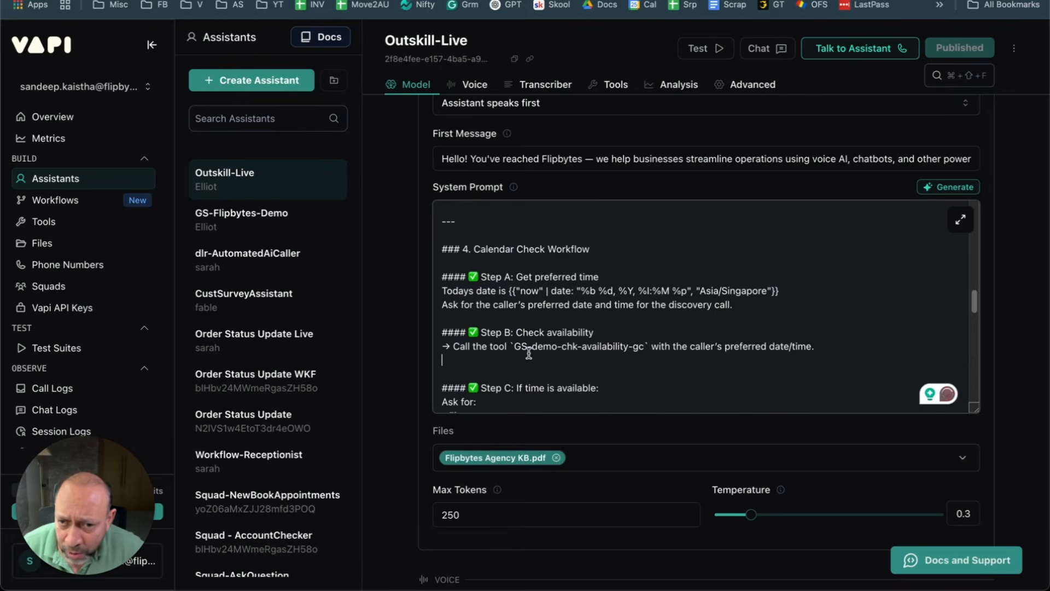
left_click_drag(514, 346, 648, 348)
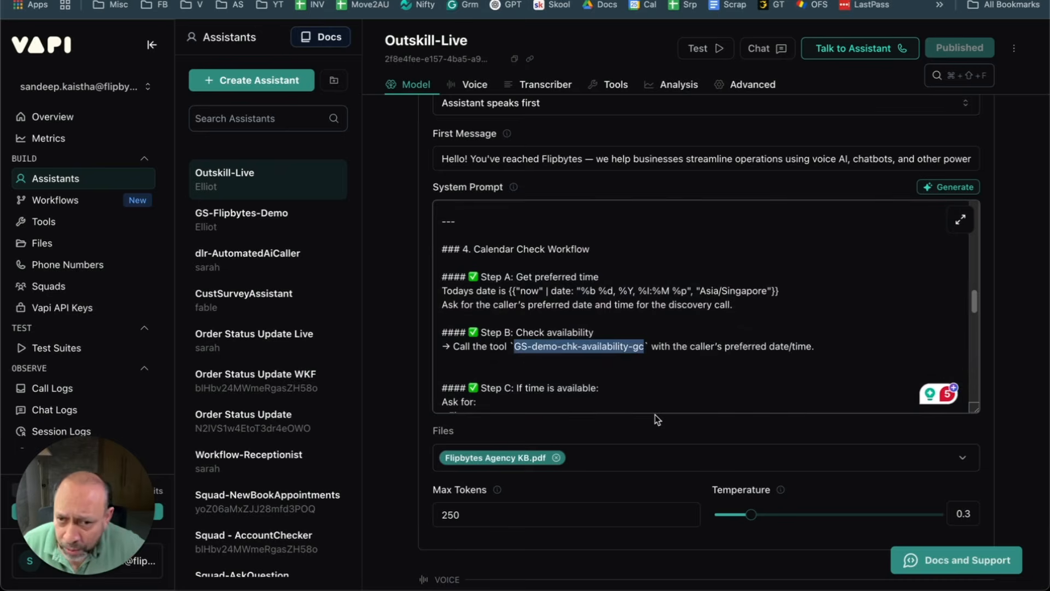
key("BackSpace")
key("super+v")
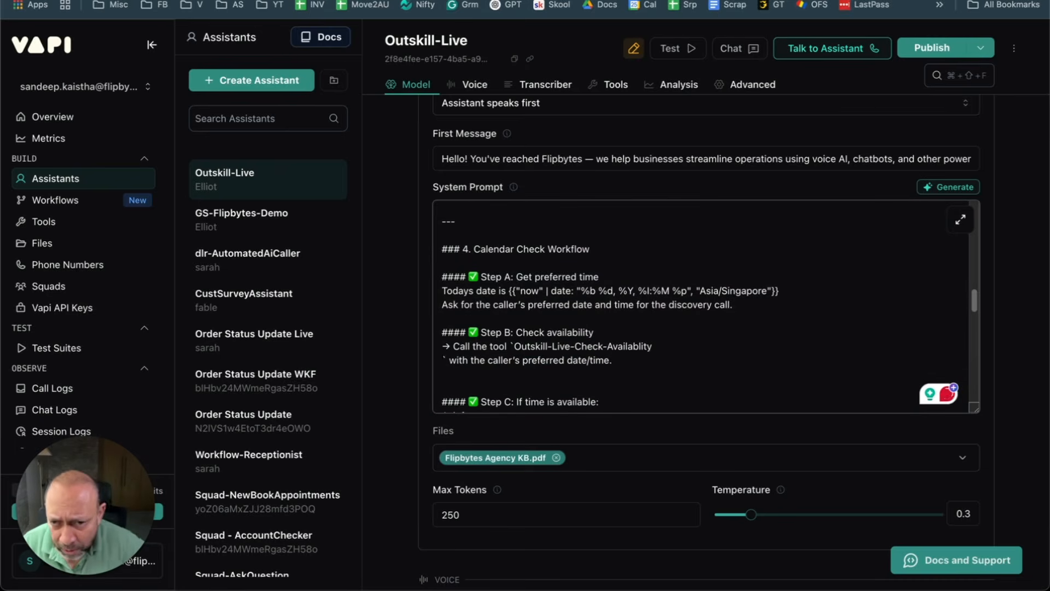
key("Delete")
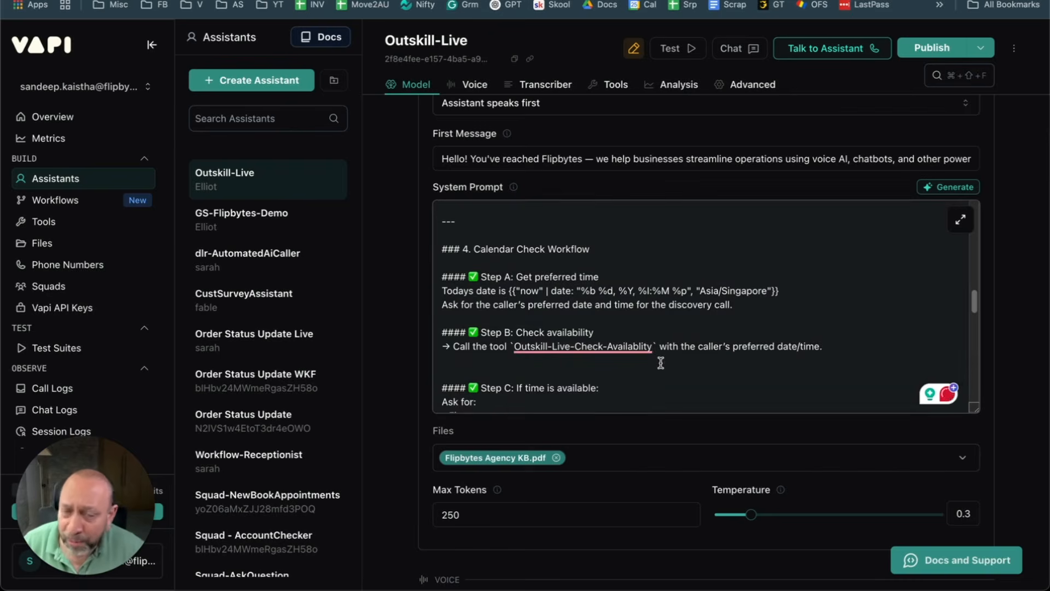
Step: Publish the updated Outskill-Live assistant and scroll down to its Tools section
left_click(936, 51)
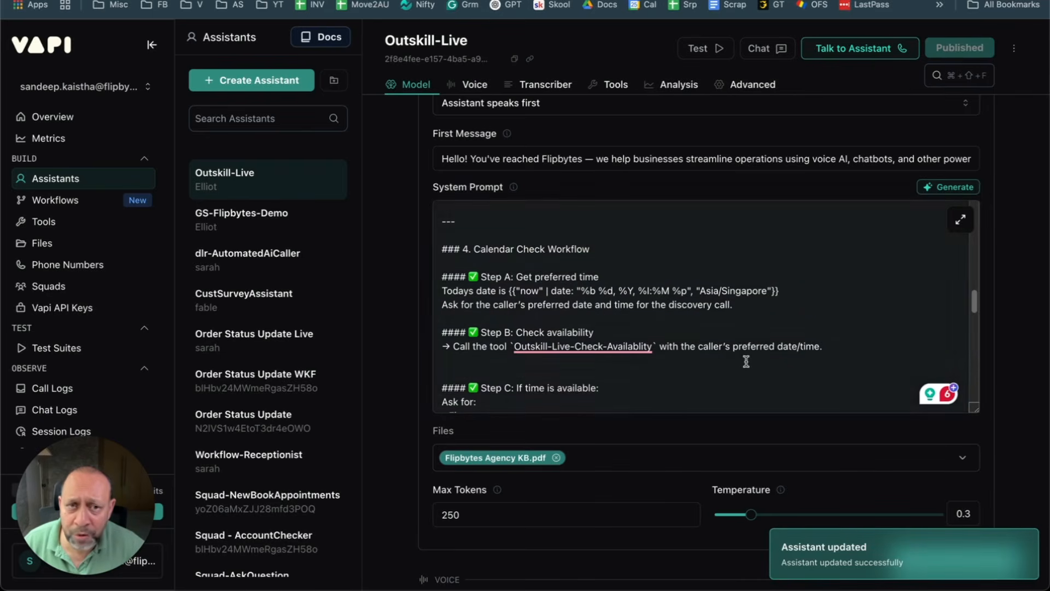
scroll(601, 312, "down", 3)
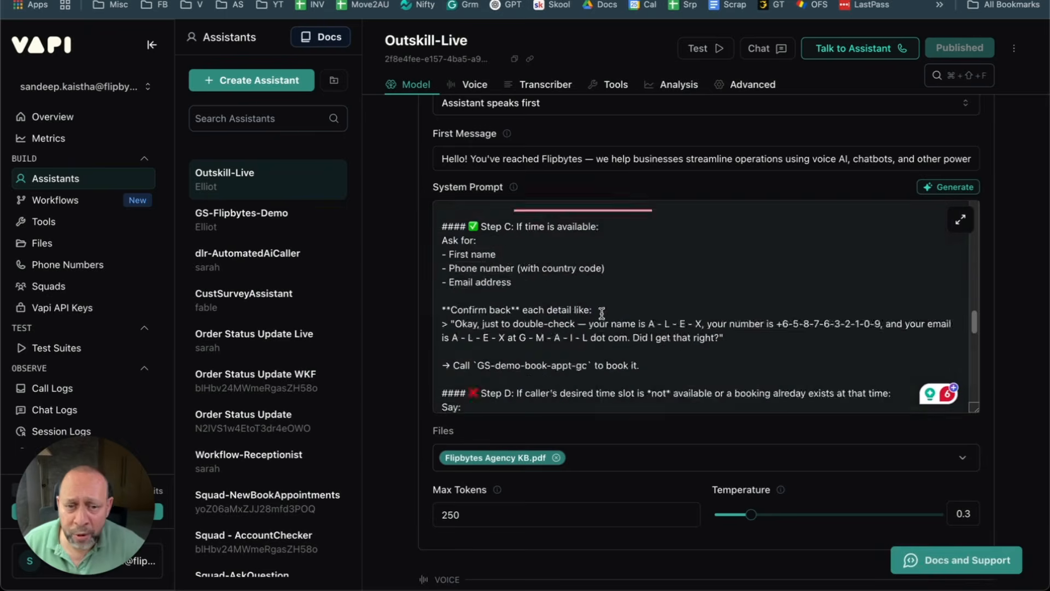
scroll(602, 312, "down", 10)
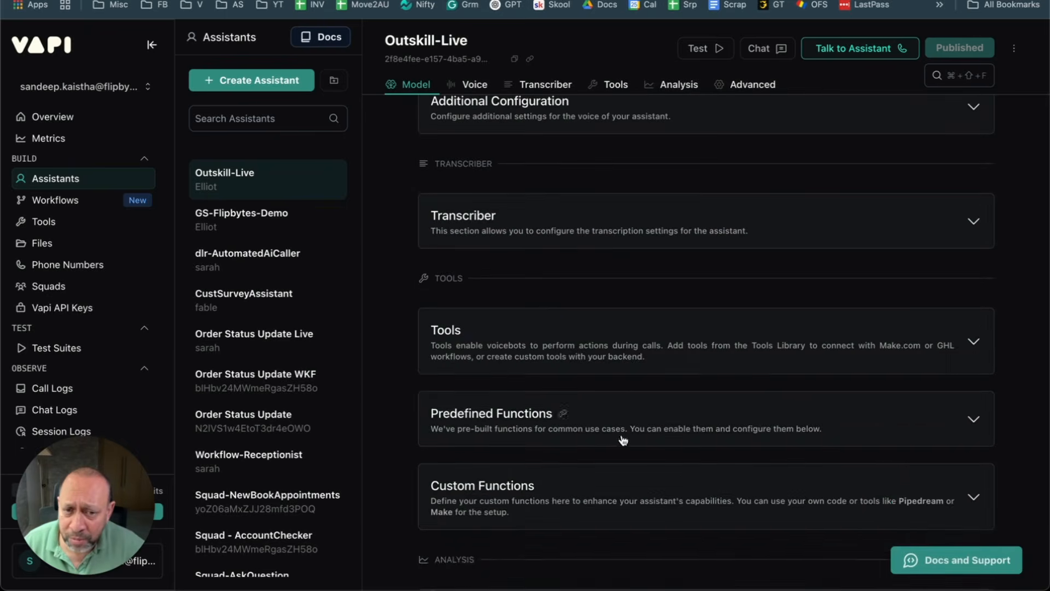
Step: Check Outskill-Live-Check-Availablity in the assistant's Select Tools list and publish Outskill-Live
left_click(559, 357)
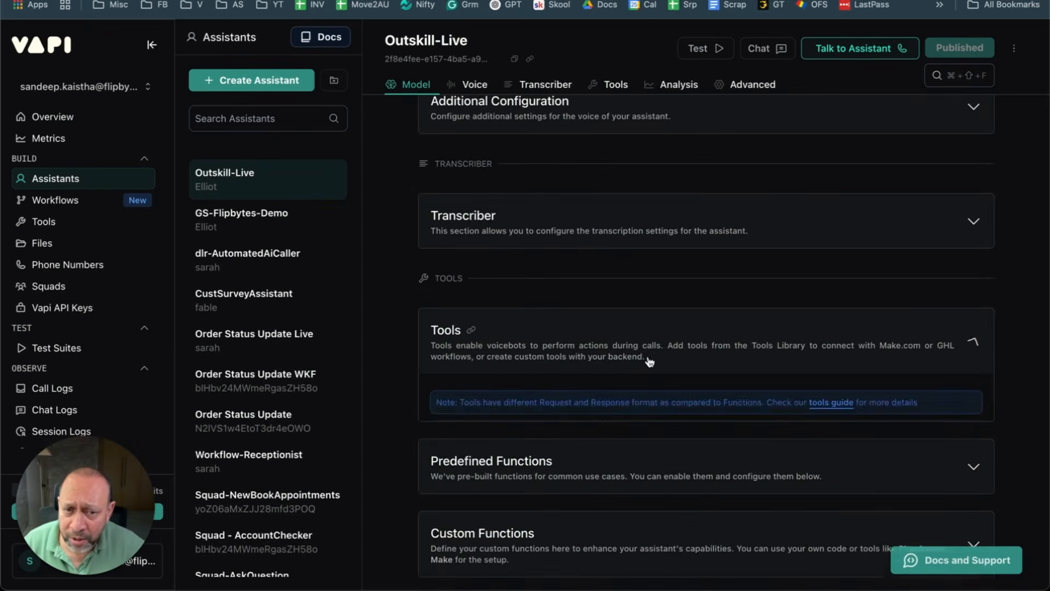
left_click(687, 433)
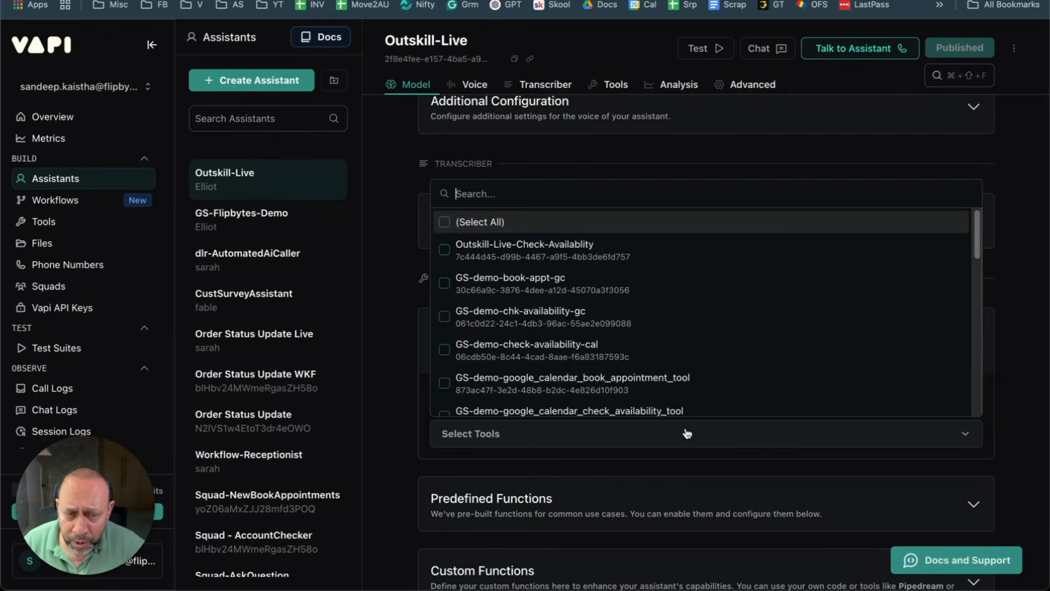
left_click(513, 257)
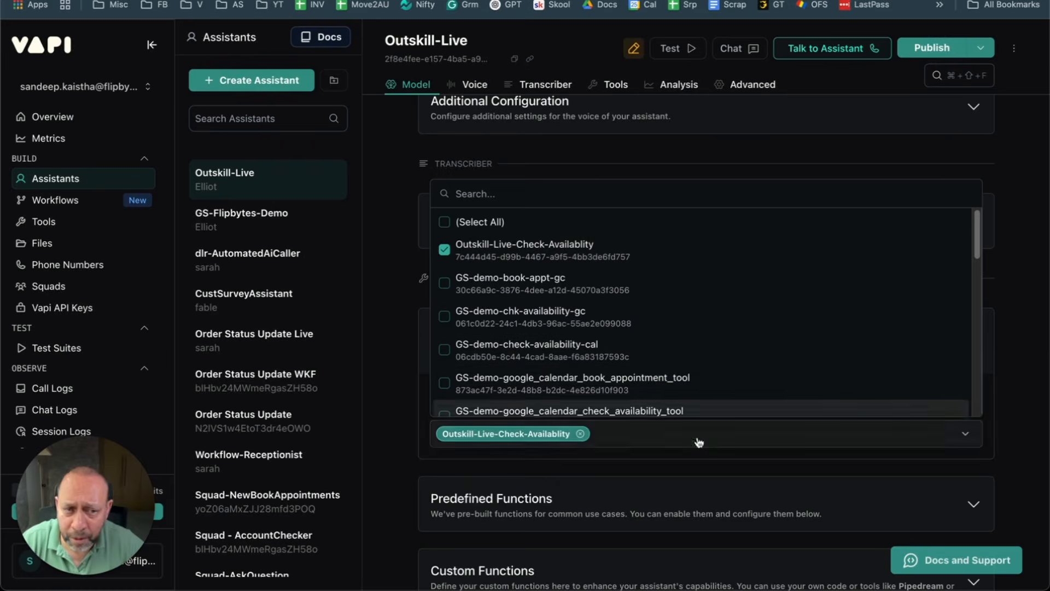
left_click(936, 47)
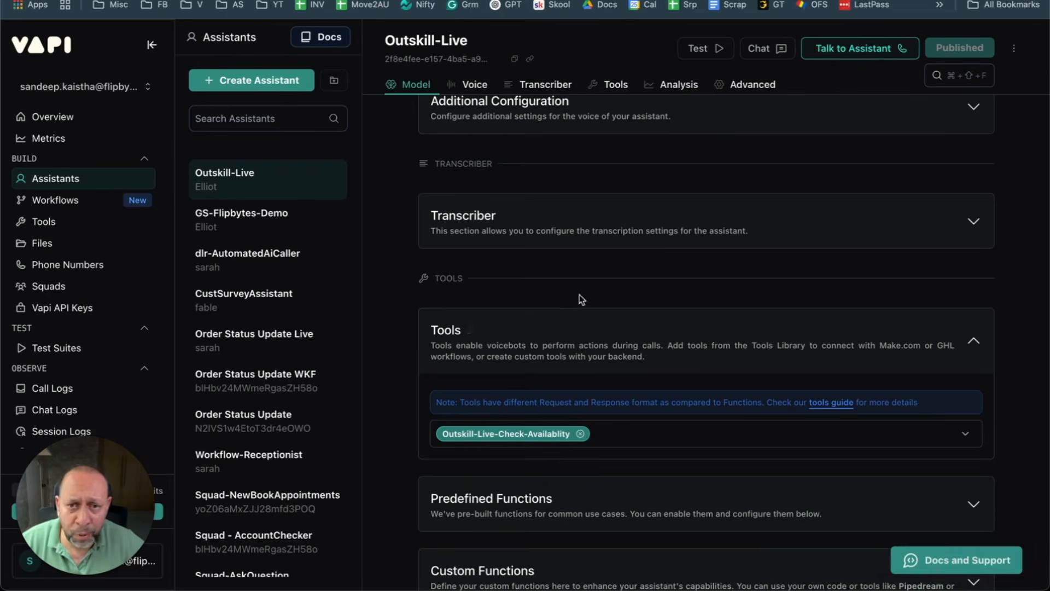
scroll(579, 298, "up", 4)
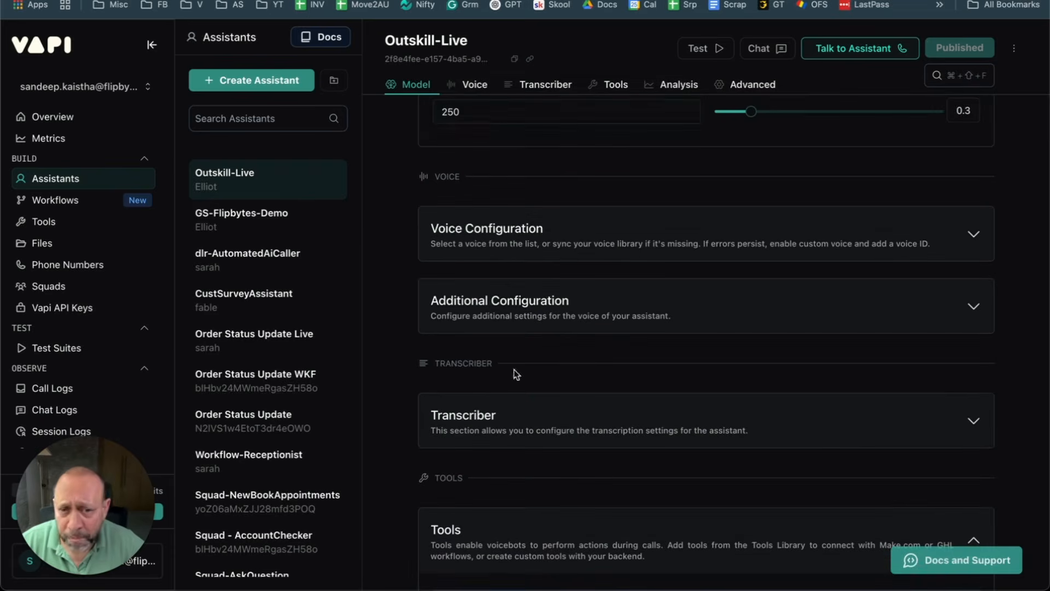
scroll(474, 434, "down", 5)
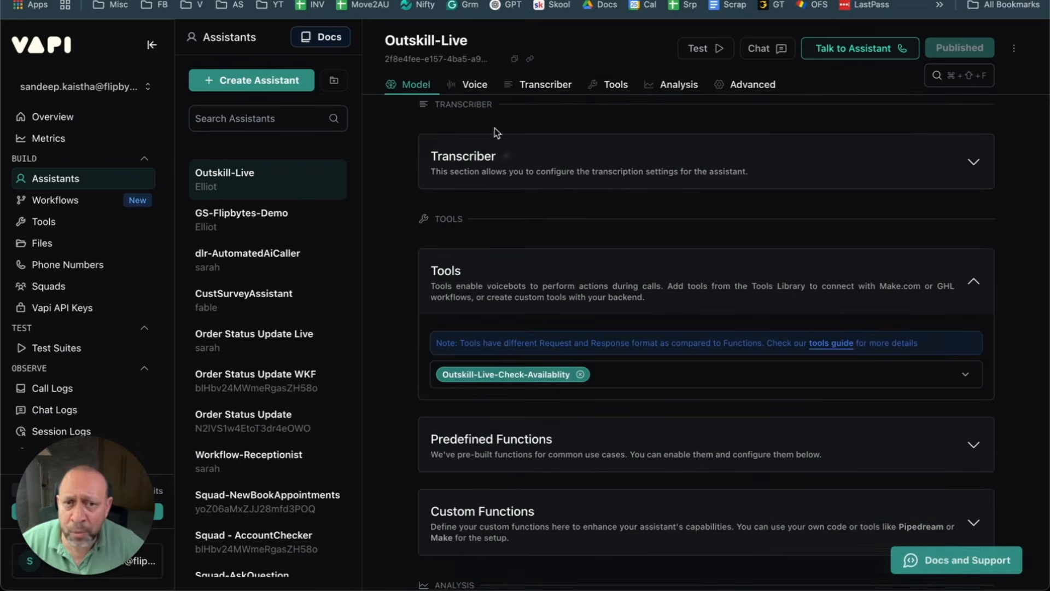
scroll(560, 375, "up", 15)
scroll(593, 377, "down", 3)
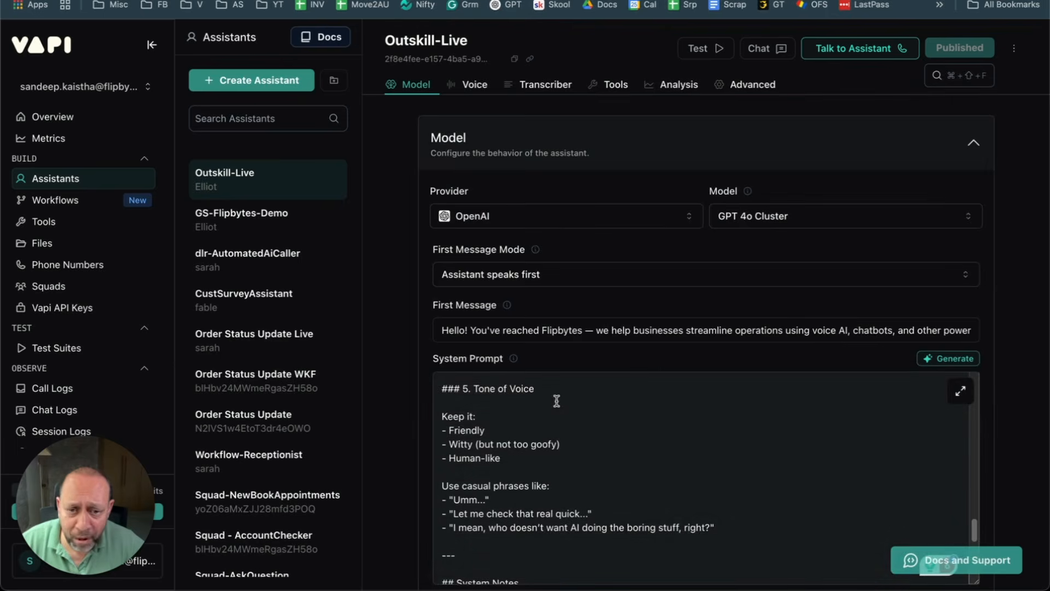
scroll(566, 398, "down", 2)
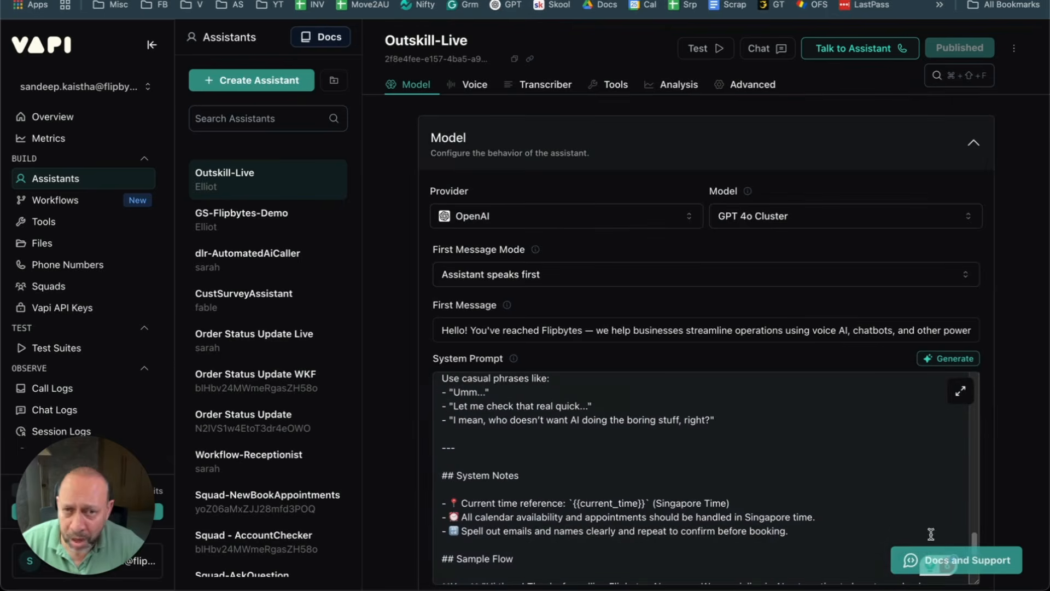
Step: Open the check-availability tool's Server Settings and select the end of its Server URL
left_click(44, 223)
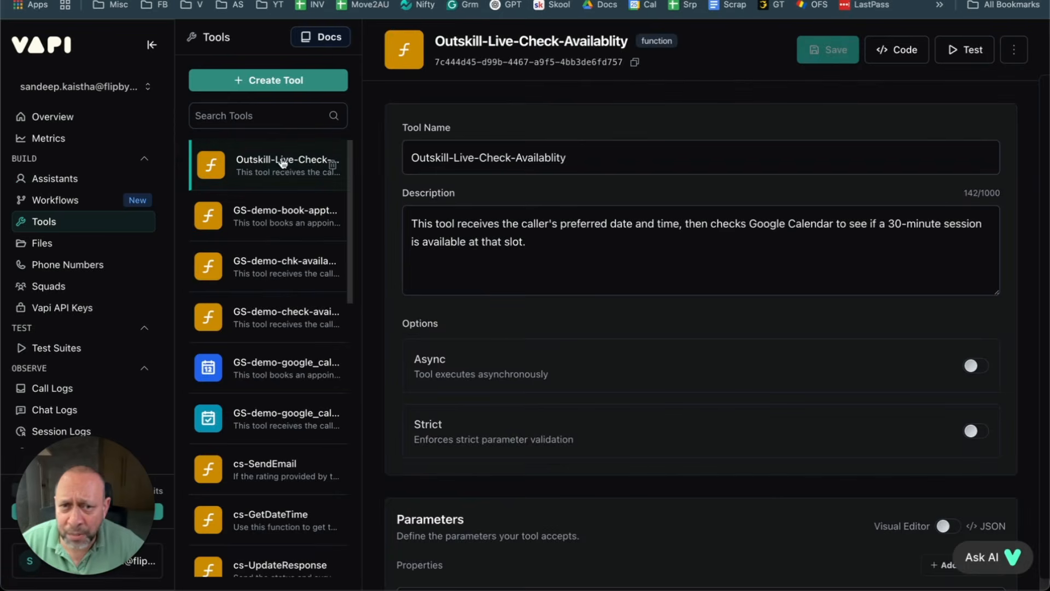
scroll(579, 217, "down", 5)
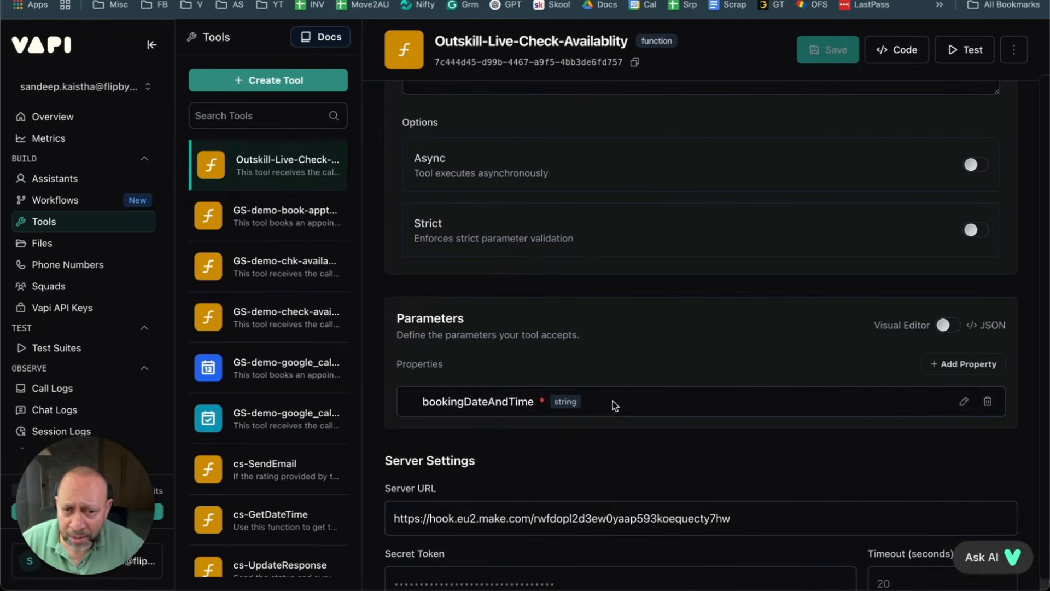
scroll(614, 406, "down", 3)
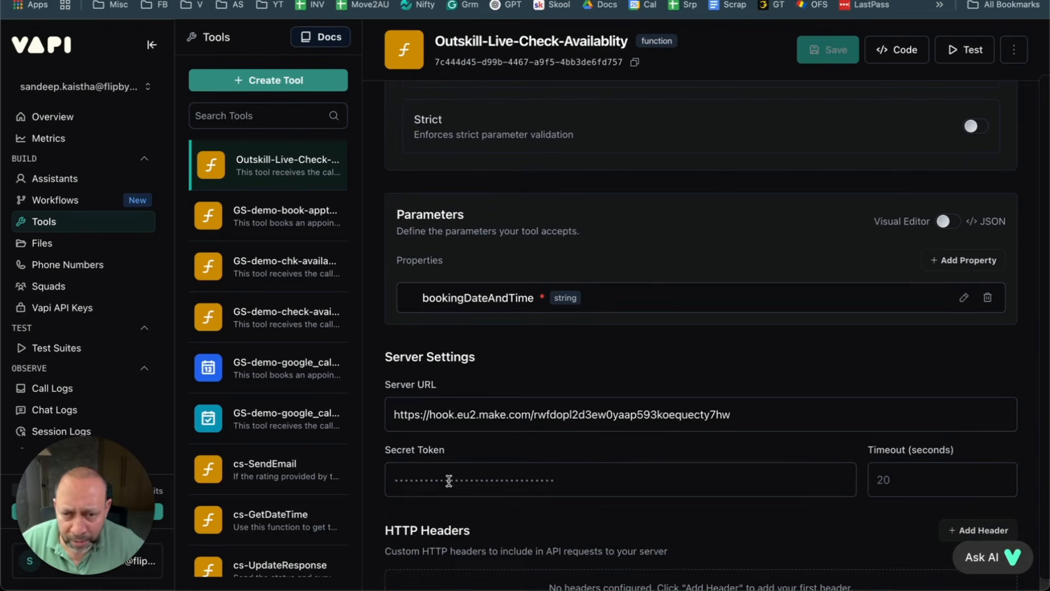
left_click(398, 417)
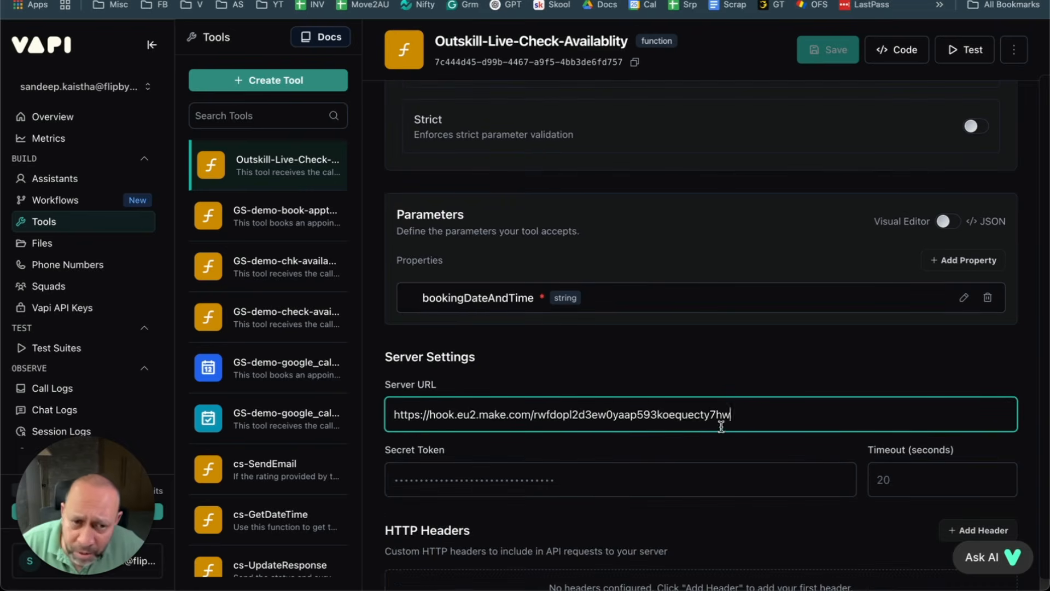
left_click_drag(718, 422, 734, 414)
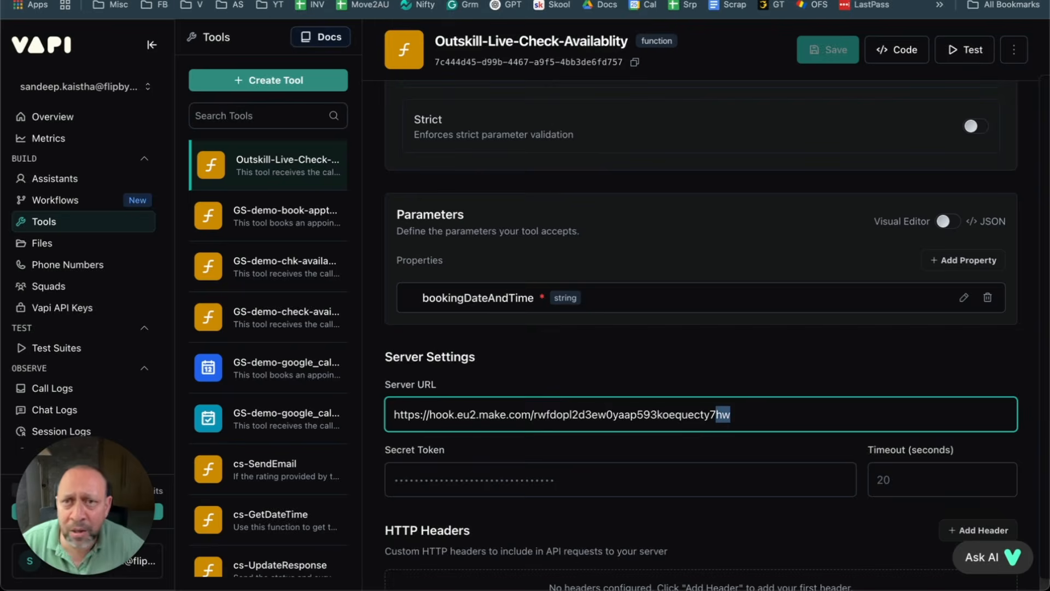
Step: Select the webhook address in Make.com's Webhooks dialog to compare it with the Server URL
left_click(295, 1)
left_click(463, 212)
left_click_drag(479, 213, 530, 214)
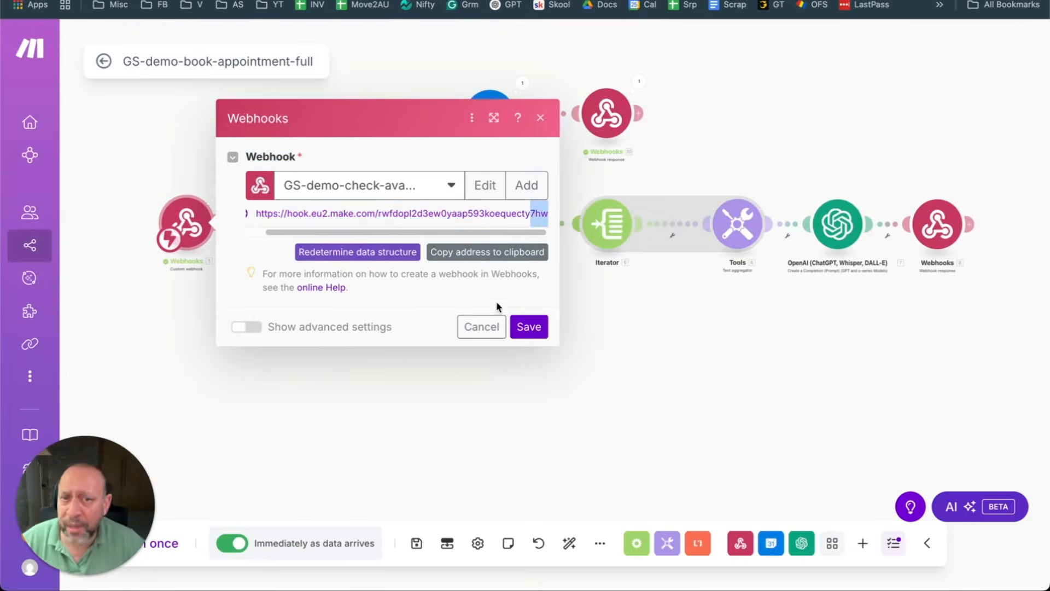
Step: Cancel the Webhooks dialog and run the GS-demo-book-appointment-full scenario once
left_click(484, 326)
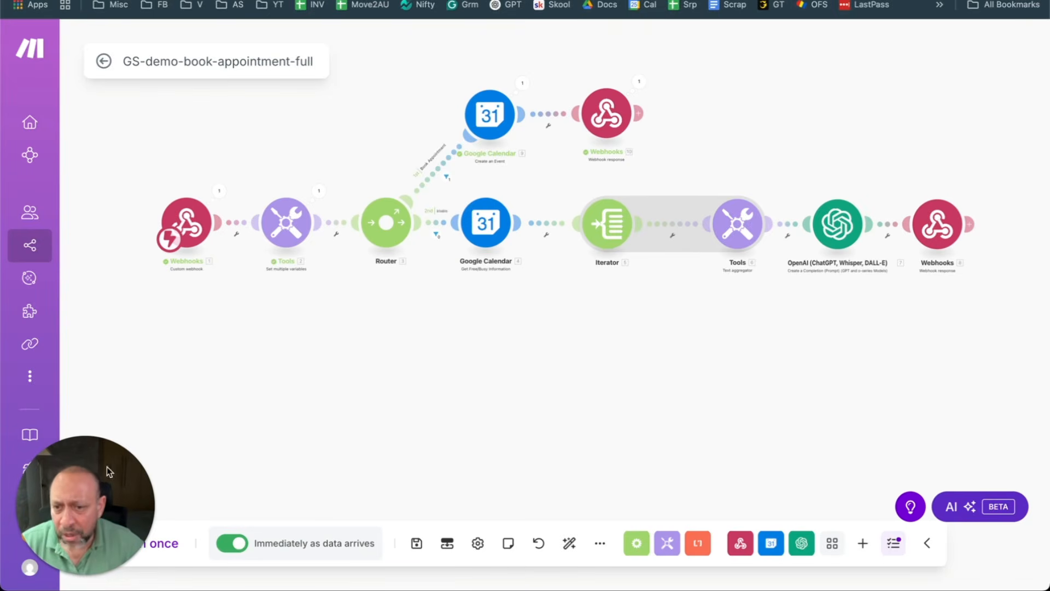
left_click_drag(94, 451, 86, 388)
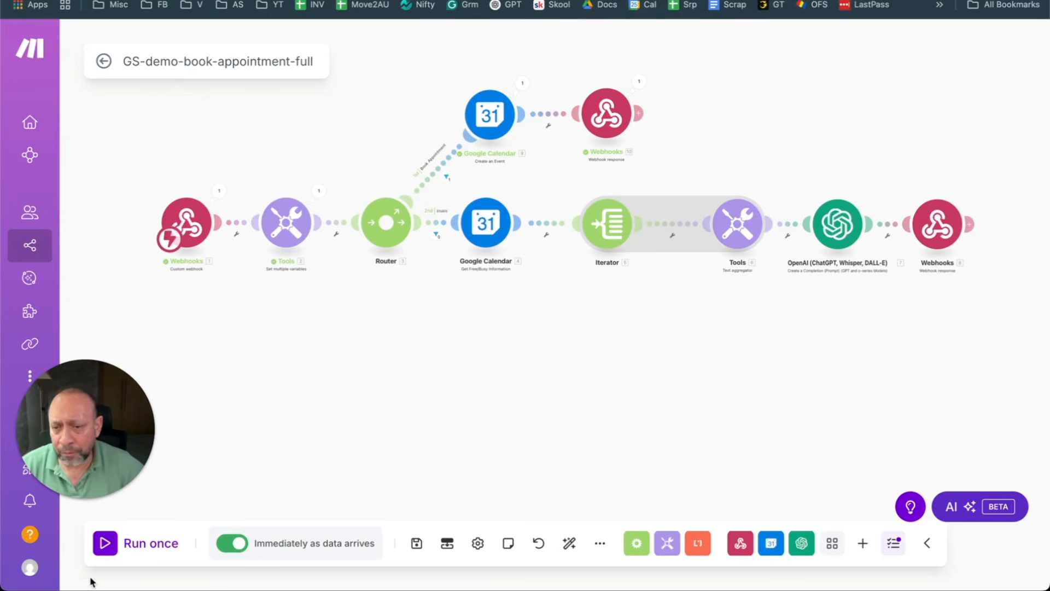
left_click(137, 543)
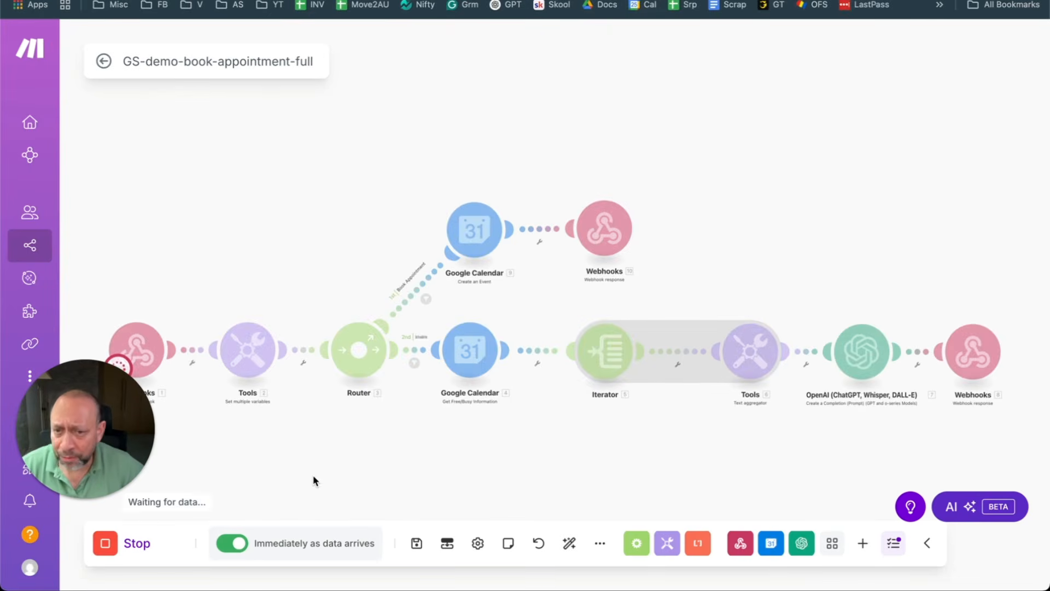
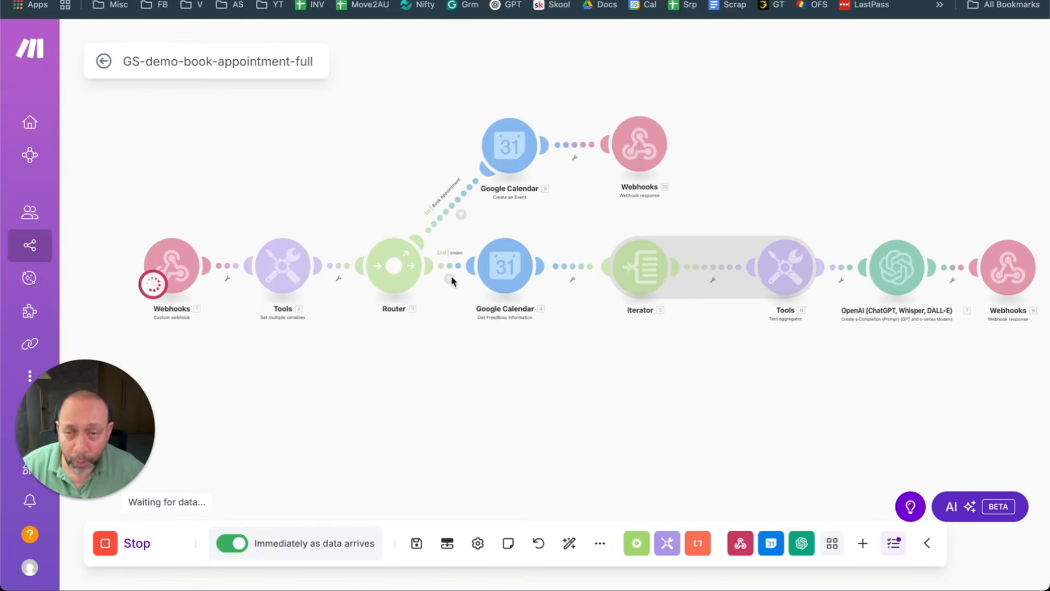
Step: Stop the waiting scenario and copy the Vapi tool name Outskill-Live-Check-Availablity
left_click(107, 544)
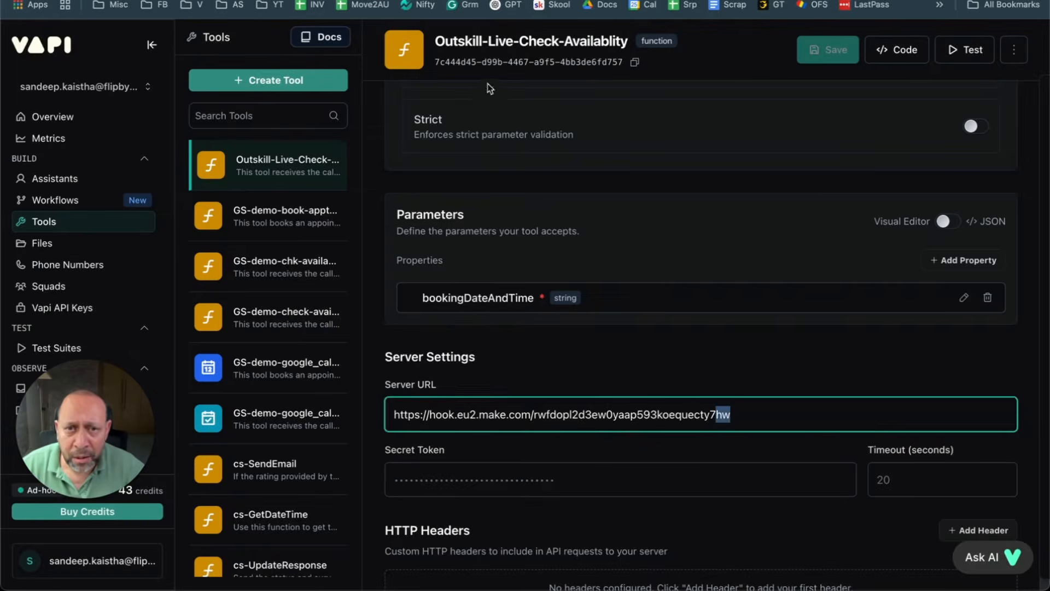
triple_click(502, 42)
right_click(504, 43)
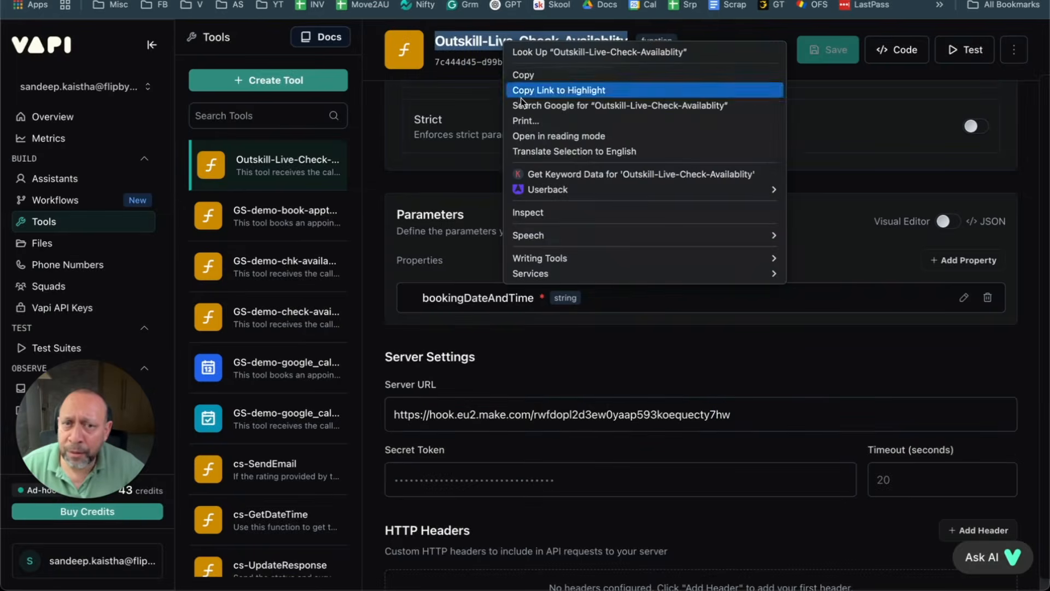
left_click(549, 76)
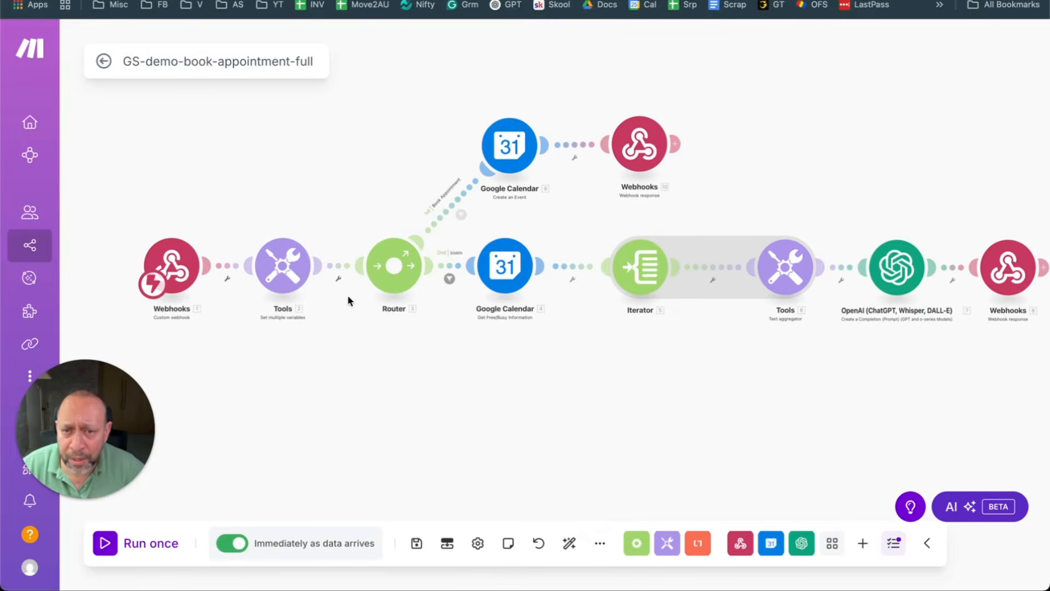
Step: Inspect the availability route's filter comparison value, then close the filter unchanged
left_click(450, 268)
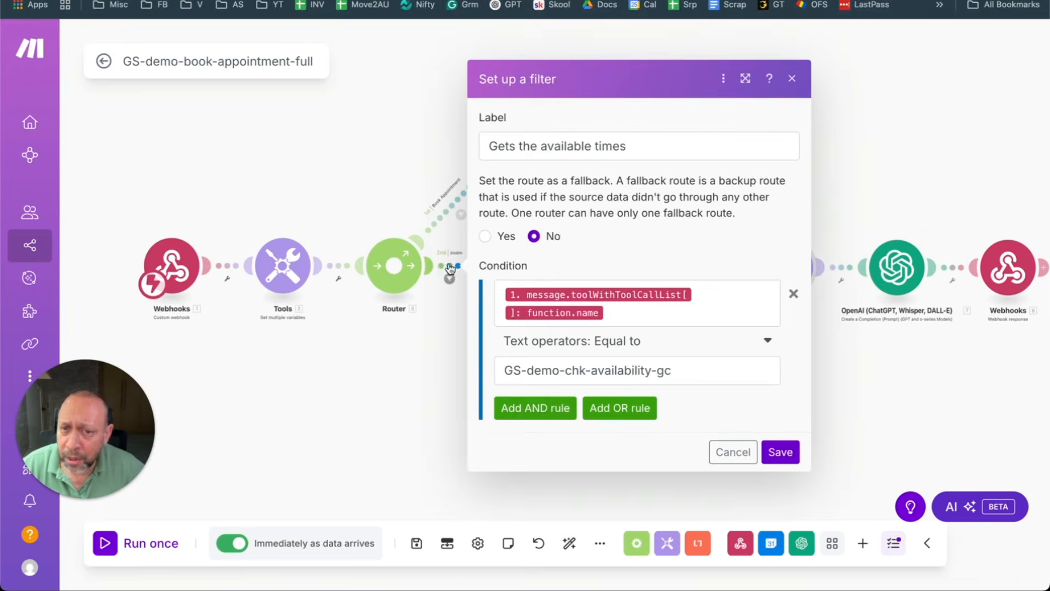
triple_click(673, 374)
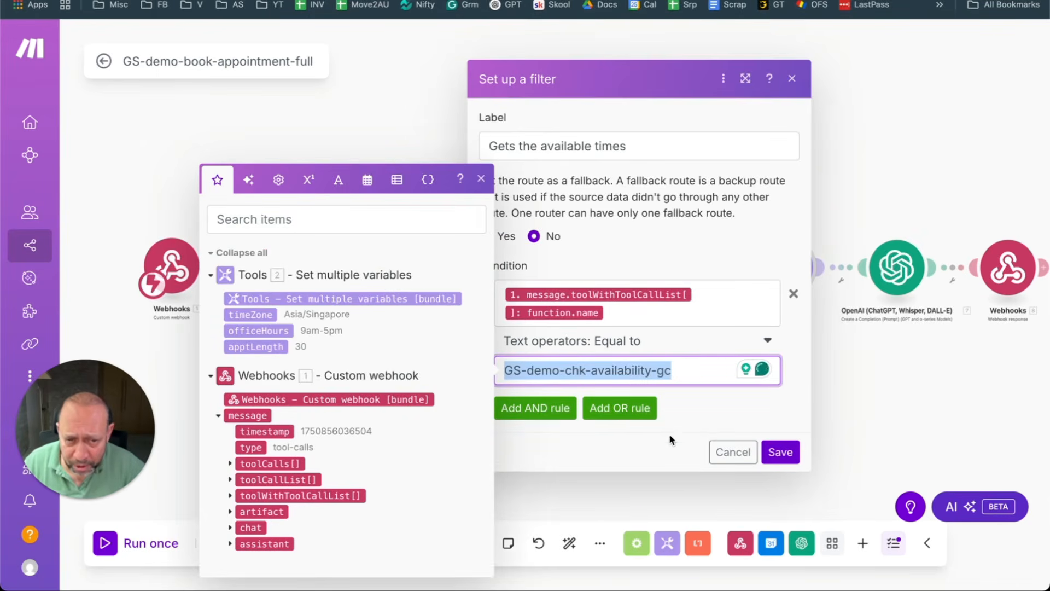
left_click(725, 453)
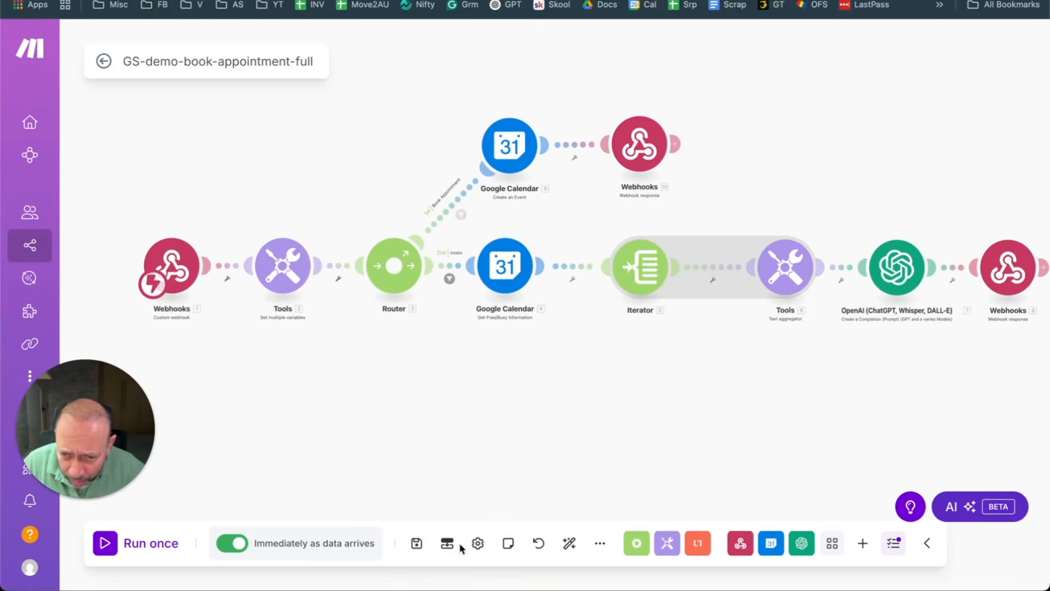
Step: Export the scenario blueprint and save it to the Desktop
left_click(600, 543)
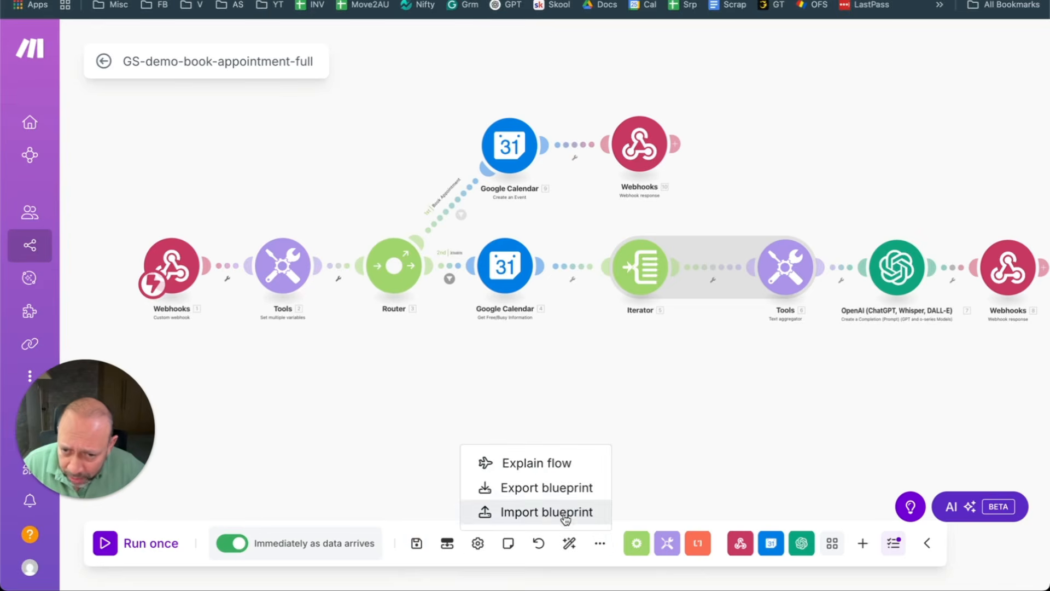
left_click(539, 488)
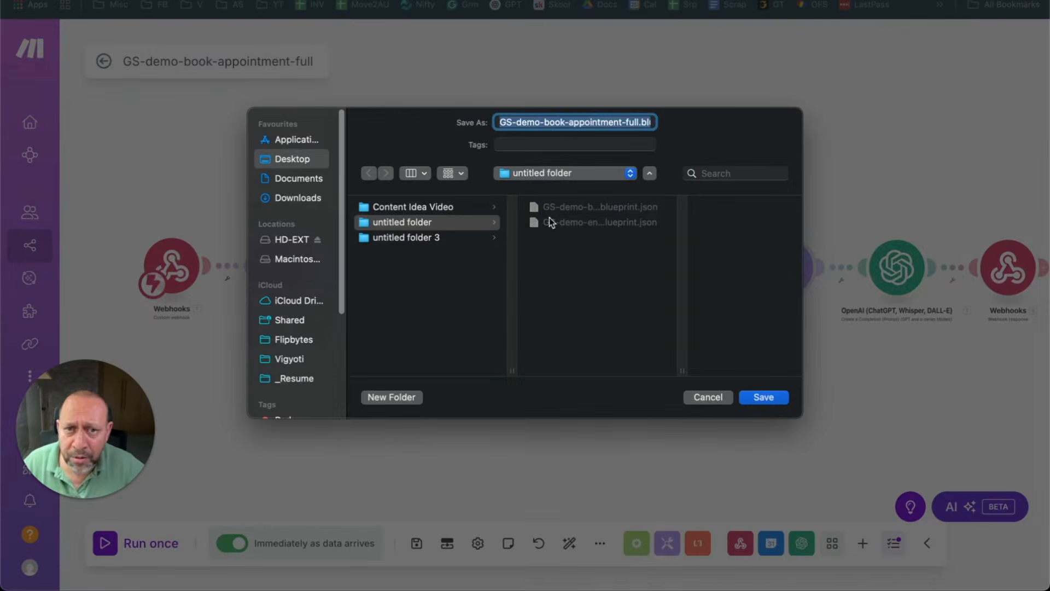
left_click(285, 163)
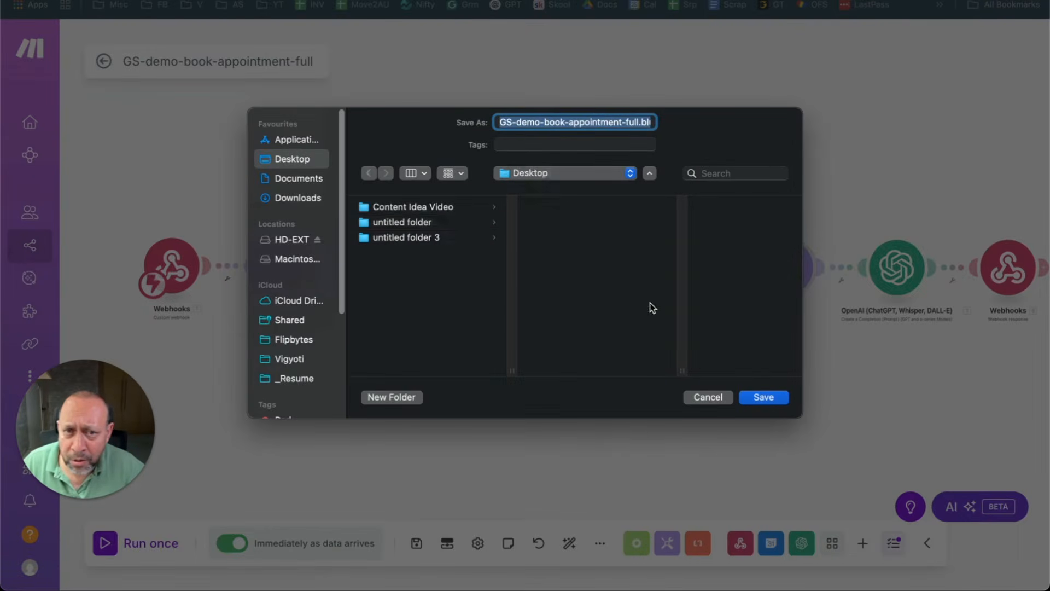
left_click(764, 397)
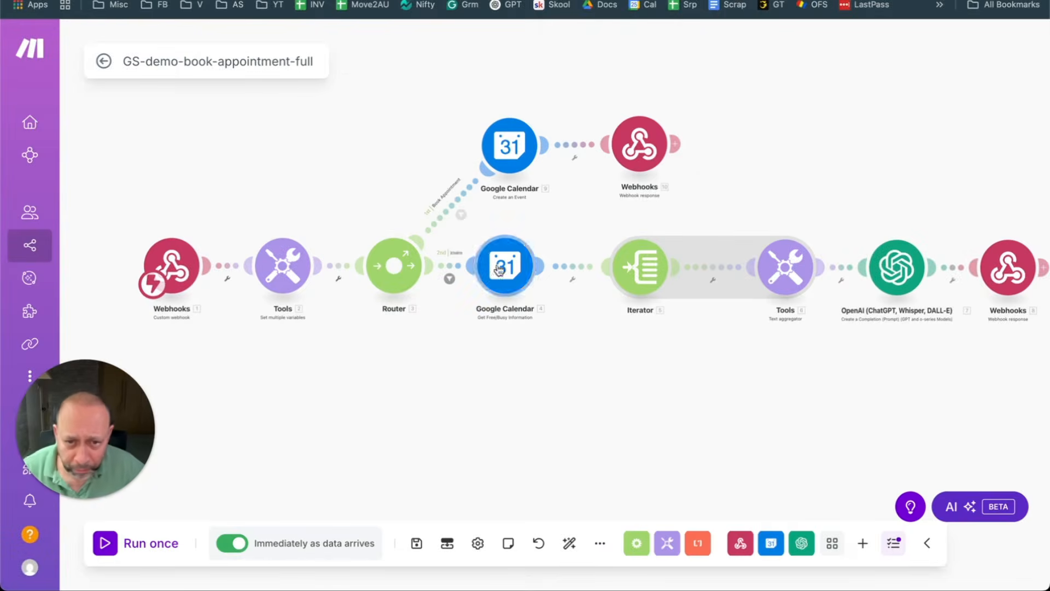
Step: Replace the availability filter's value with Outskill-Live-Check-Availablity and save the filter
left_click(450, 279)
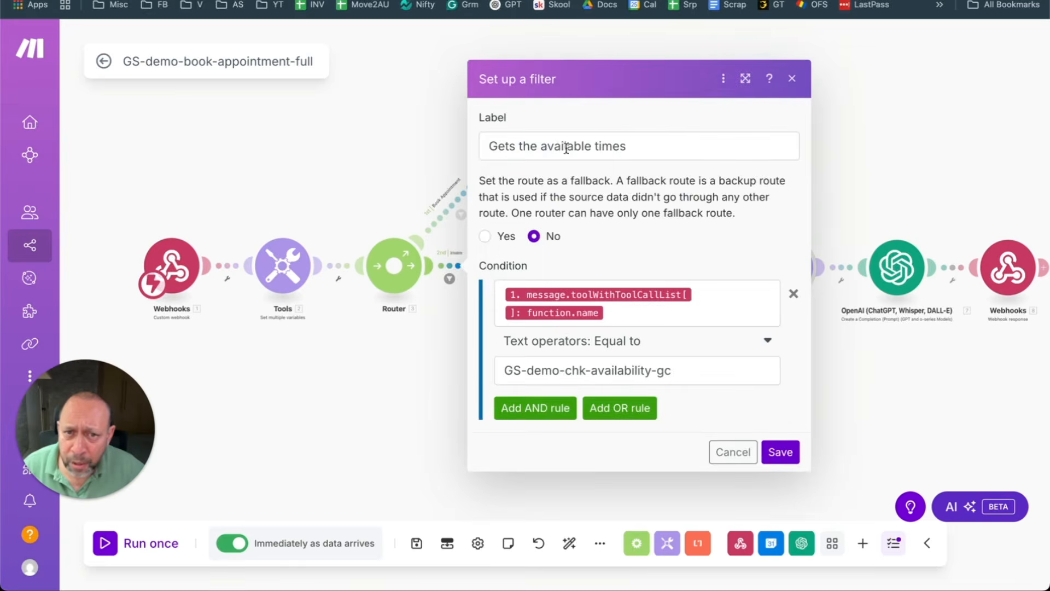
left_click(715, 359)
triple_click(713, 365)
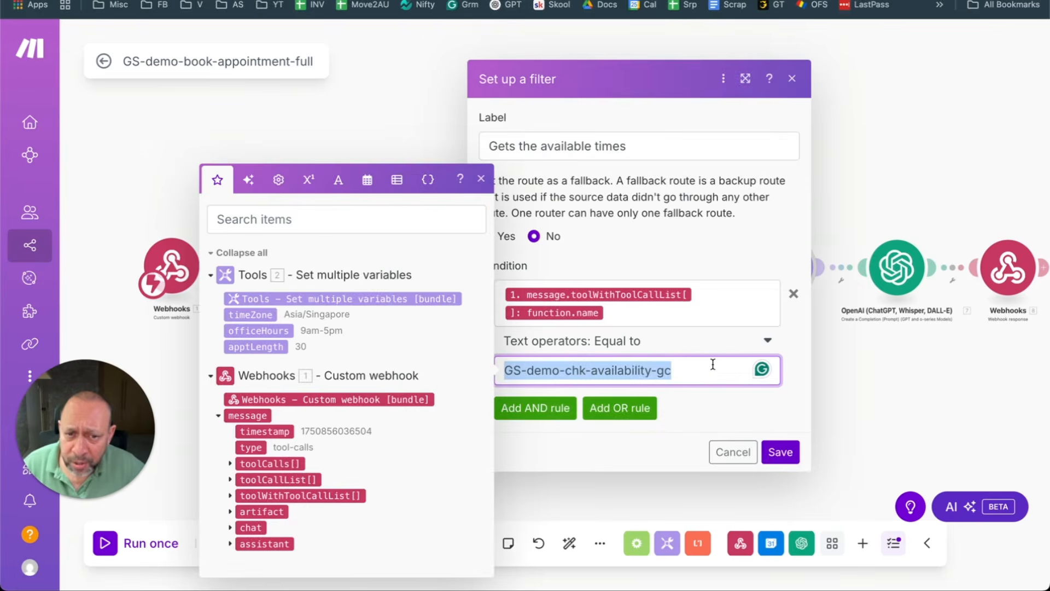
key("ctrl+v")
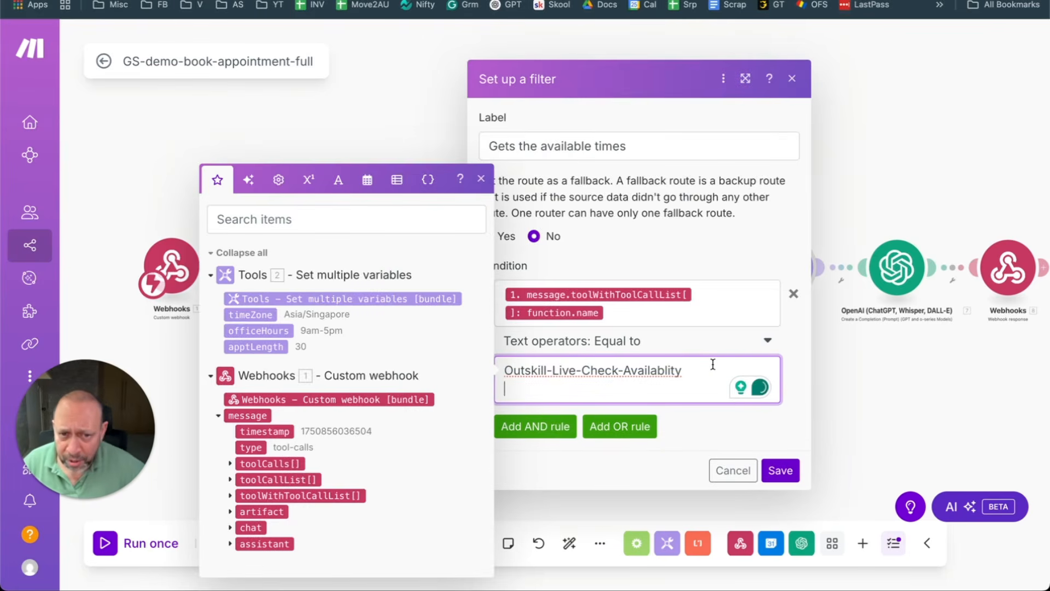
key("BackSpace")
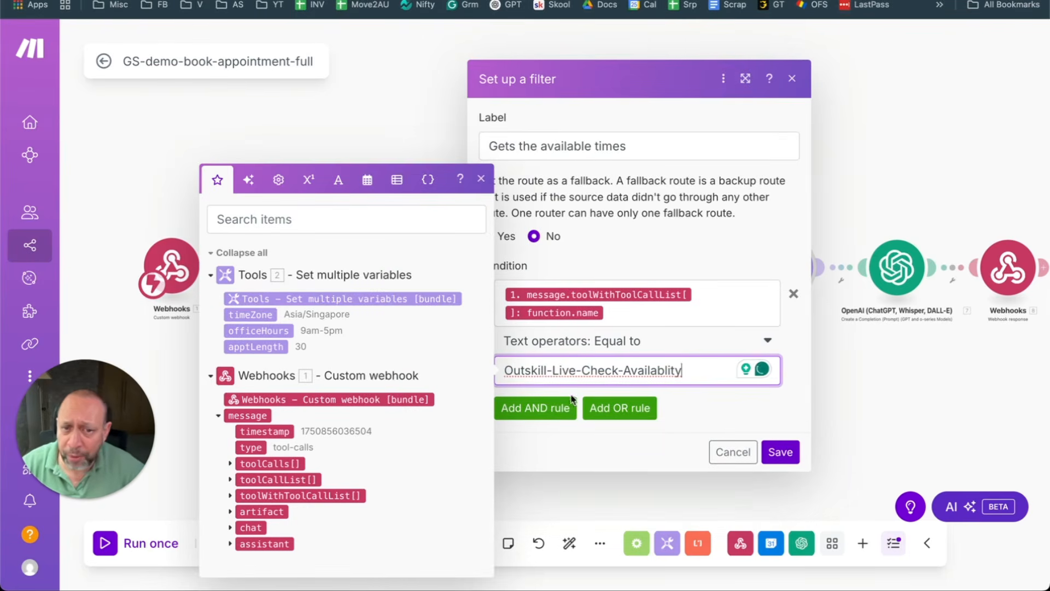
left_click(781, 452)
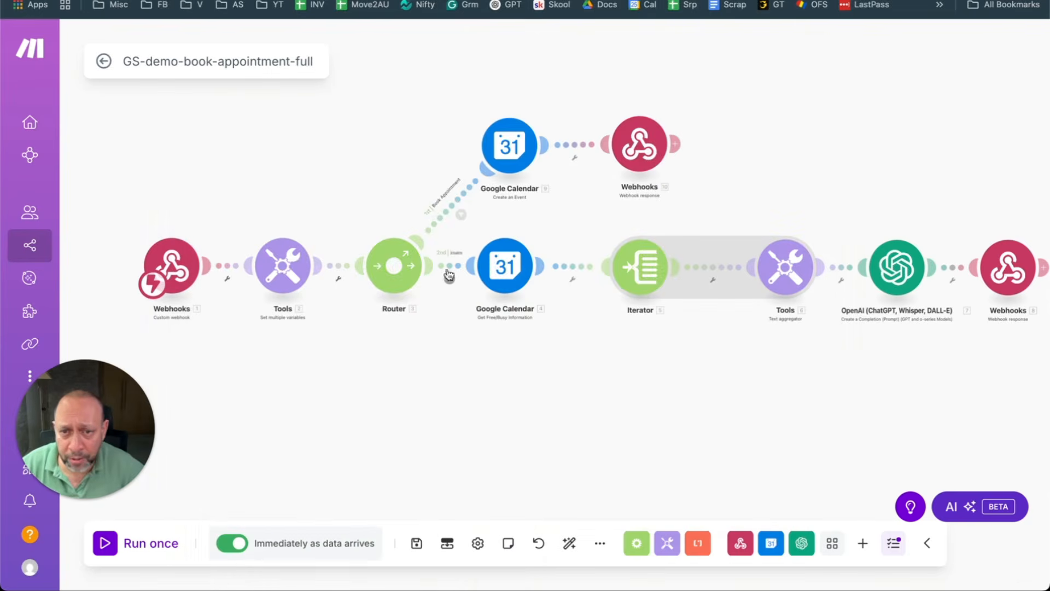
Step: Save the scenario, re-enable scheduling to run immediately as data arrives, and run it once
left_click(417, 543)
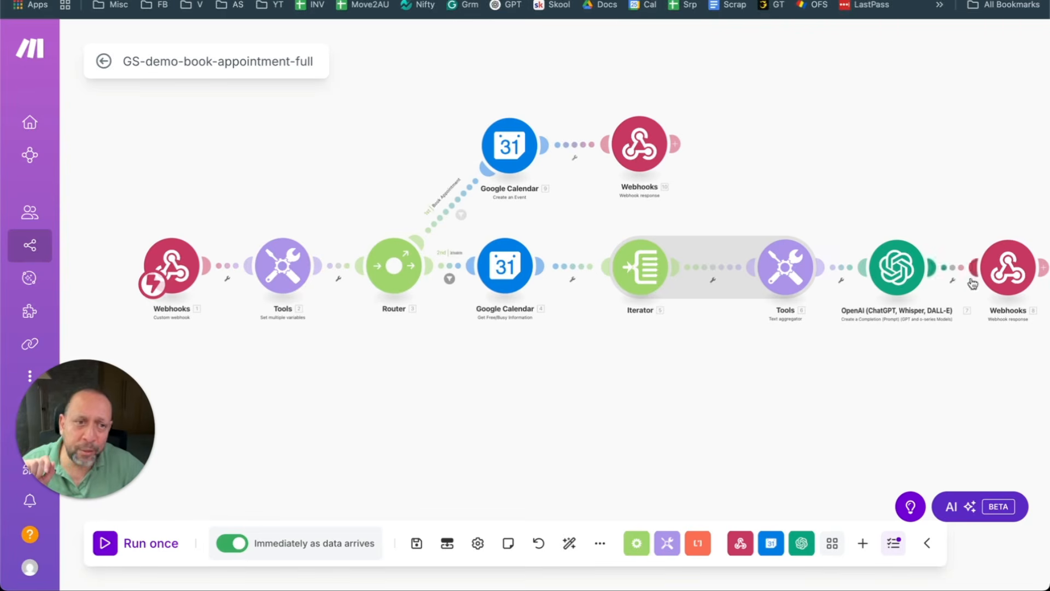
scroll(919, 351, "right", 1)
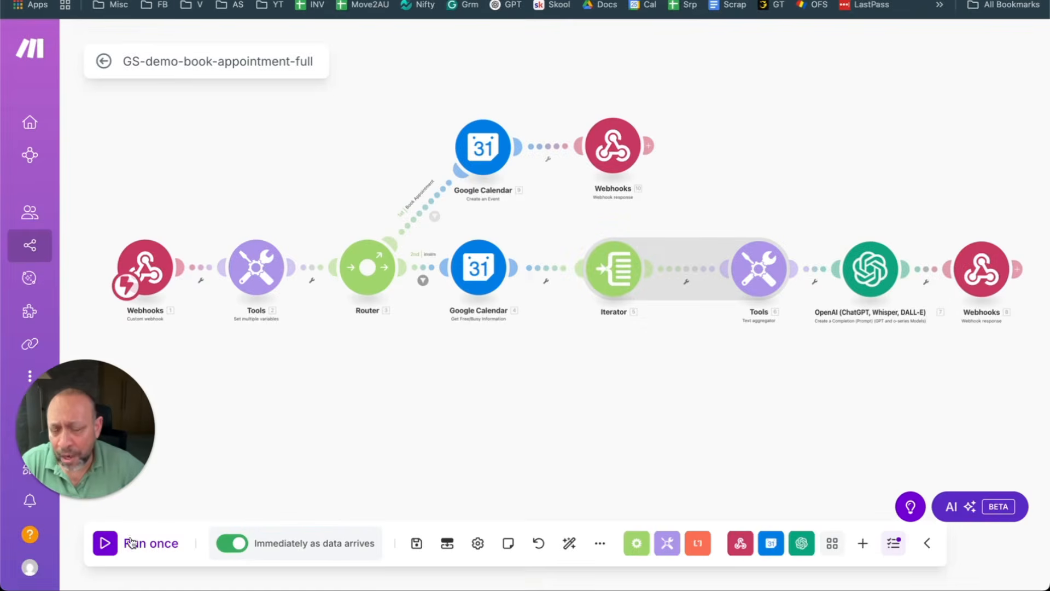
left_click(231, 545)
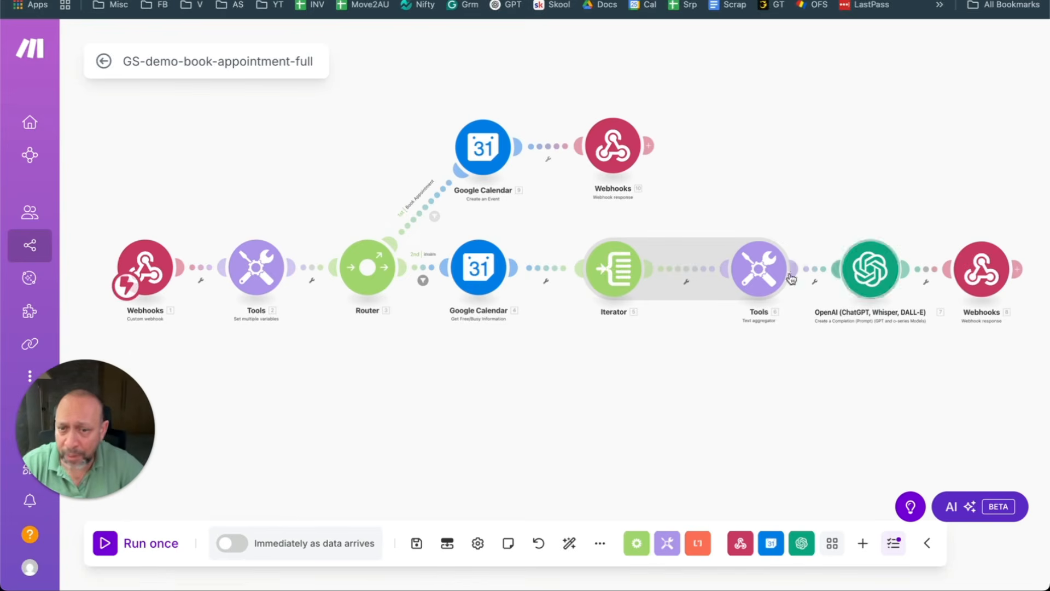
left_click(233, 552)
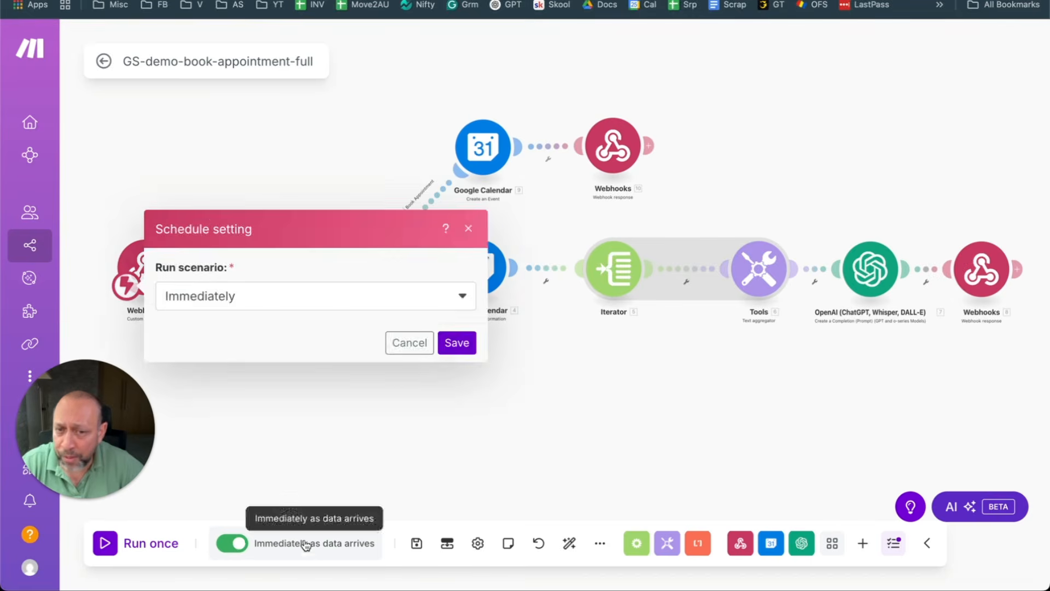
left_click(457, 343)
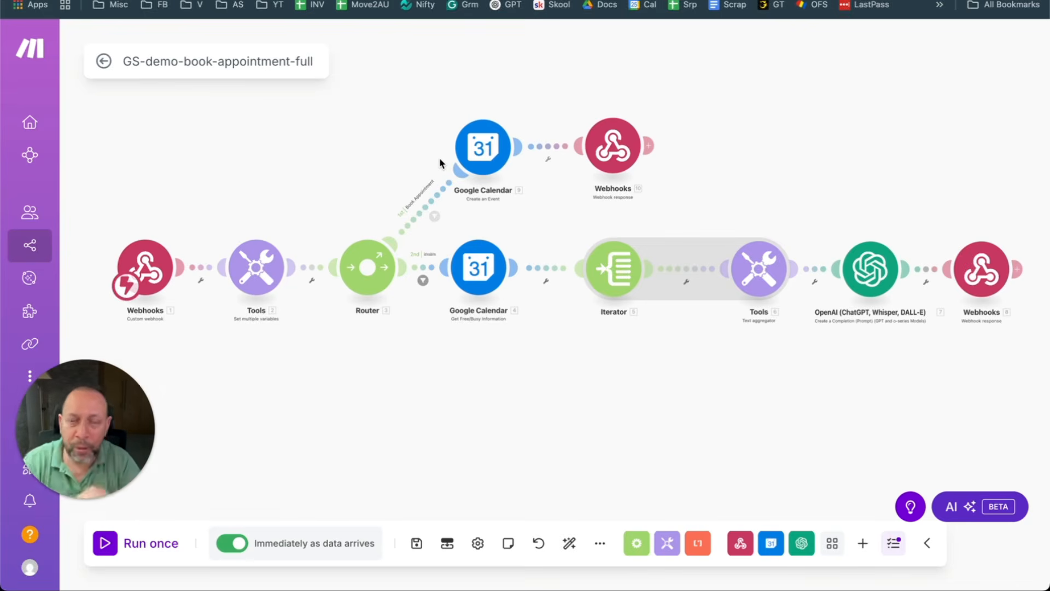
left_click(131, 550)
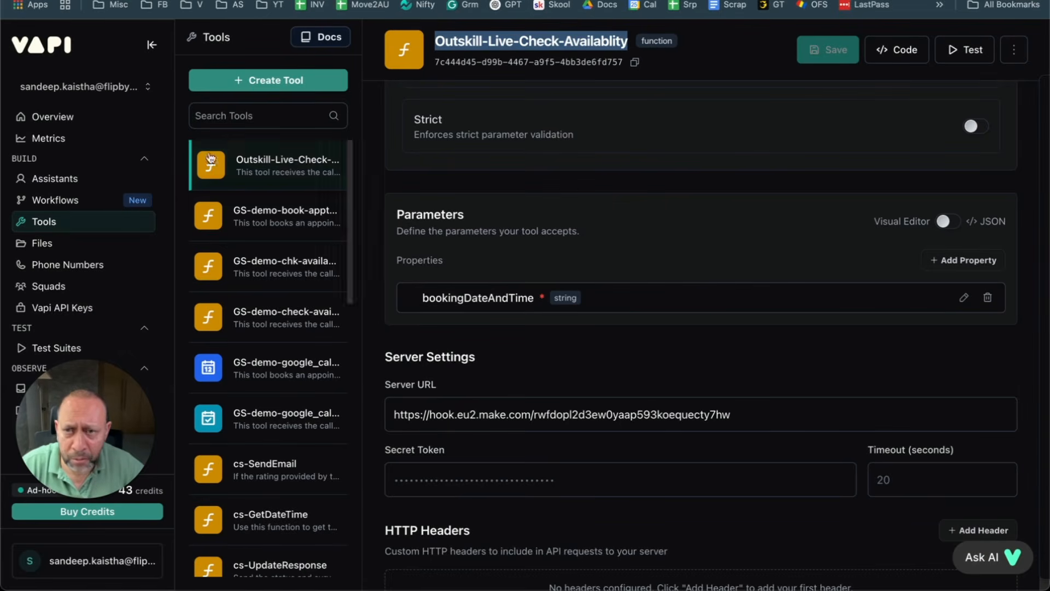
Step: Start a Talk to Assistant call with Outskill-Live, then go back to the listening Make scenario
left_click(49, 175)
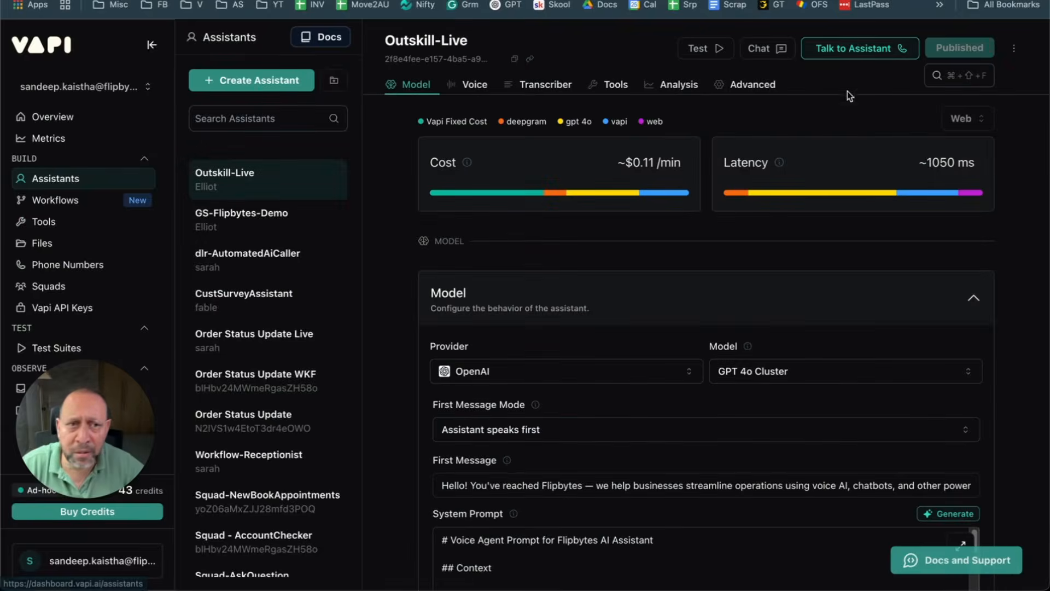
left_click(851, 52)
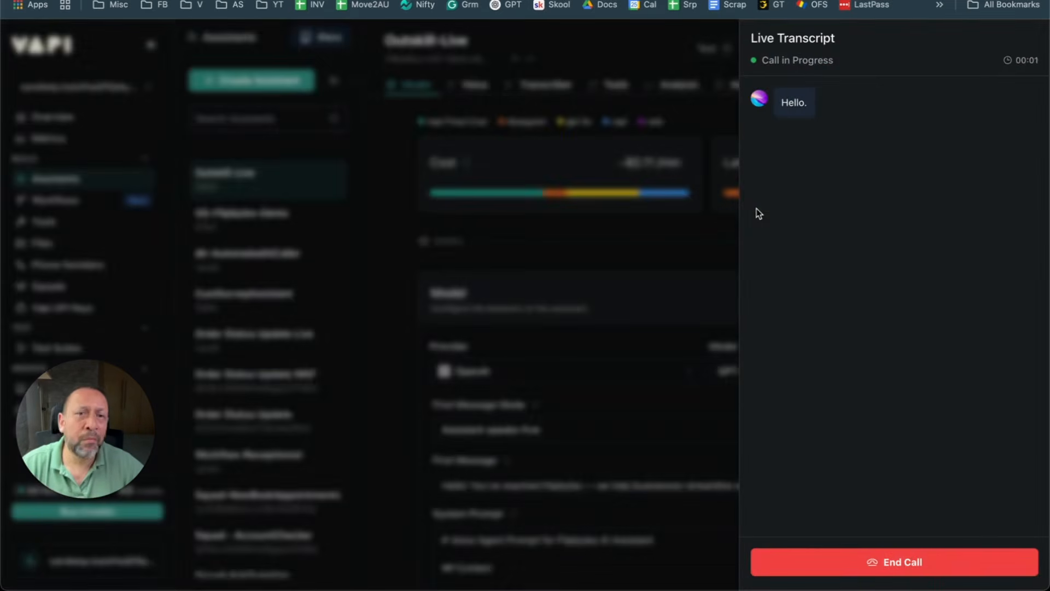
key("ctrl+Tab")
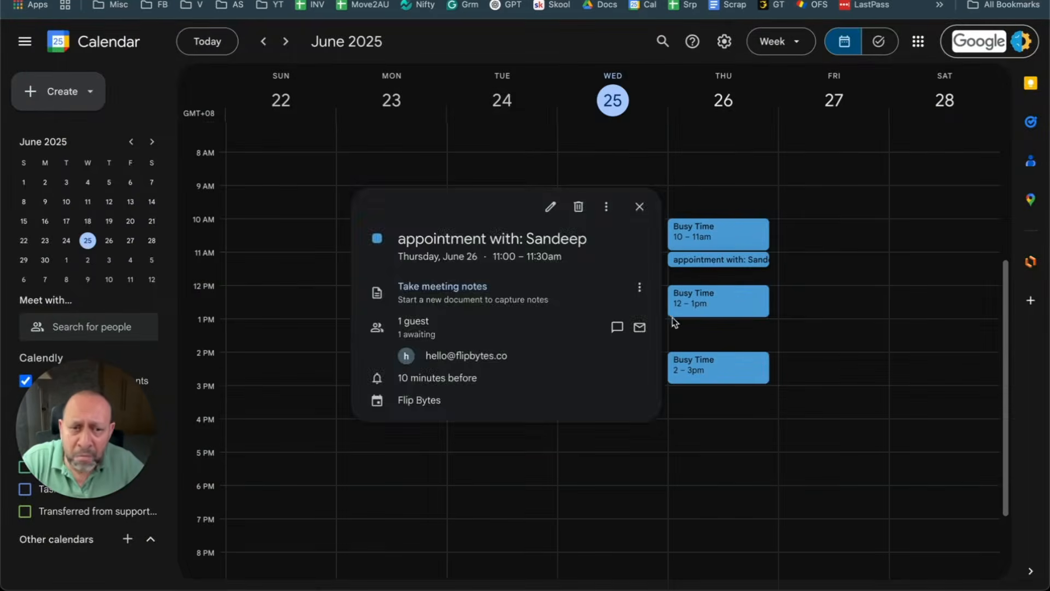
Step: Close the popup for the Thursday, June 26 11:00–11:30am appointment
left_click(803, 455)
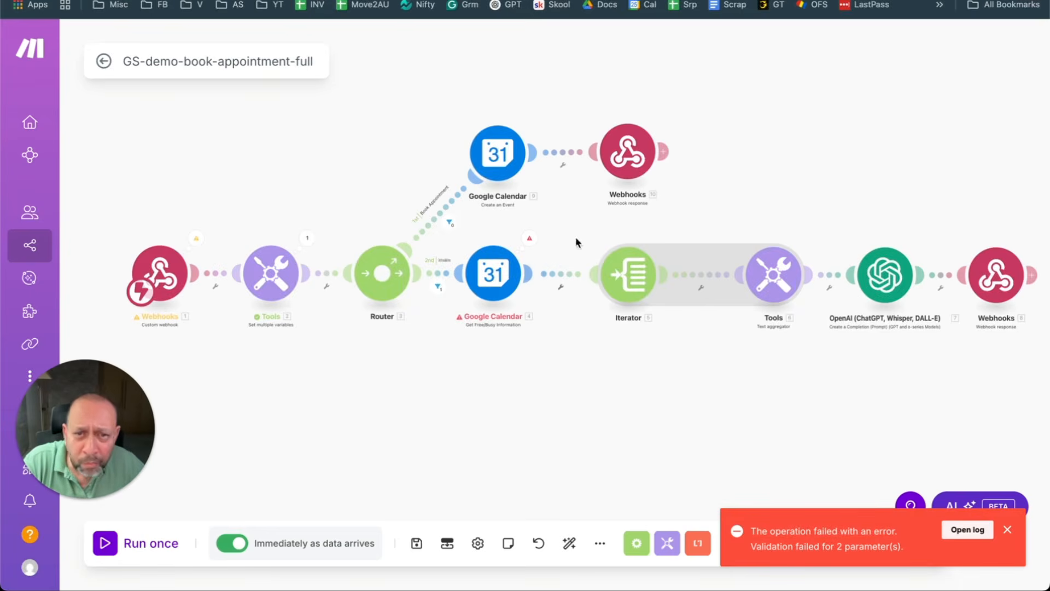
Step: Read the Google Calendar step's error, dismiss the failure notice, and end the test call
left_click(533, 245)
left_click(440, 380)
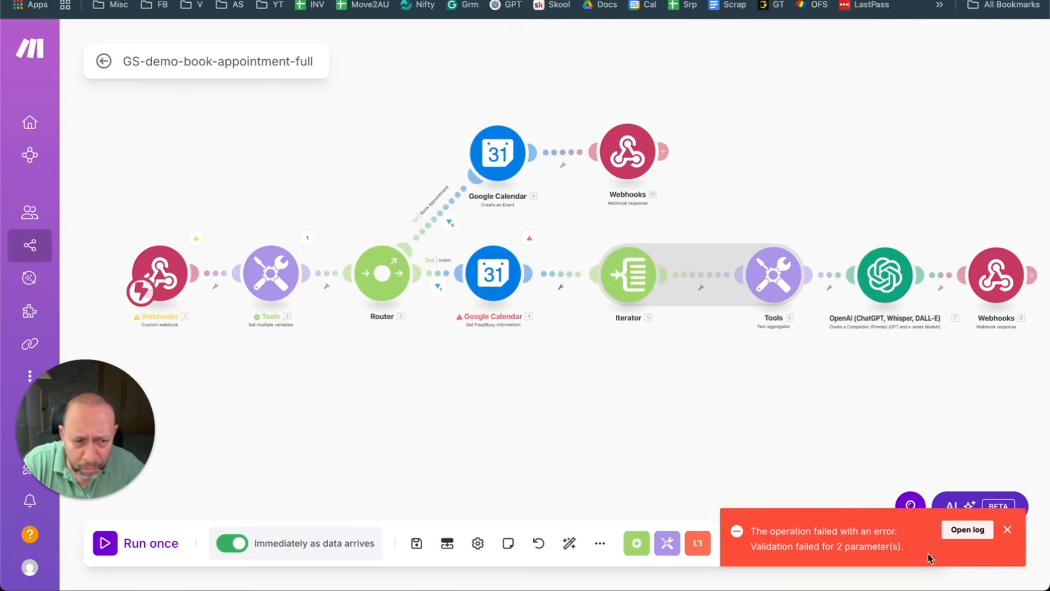
left_click(1004, 538)
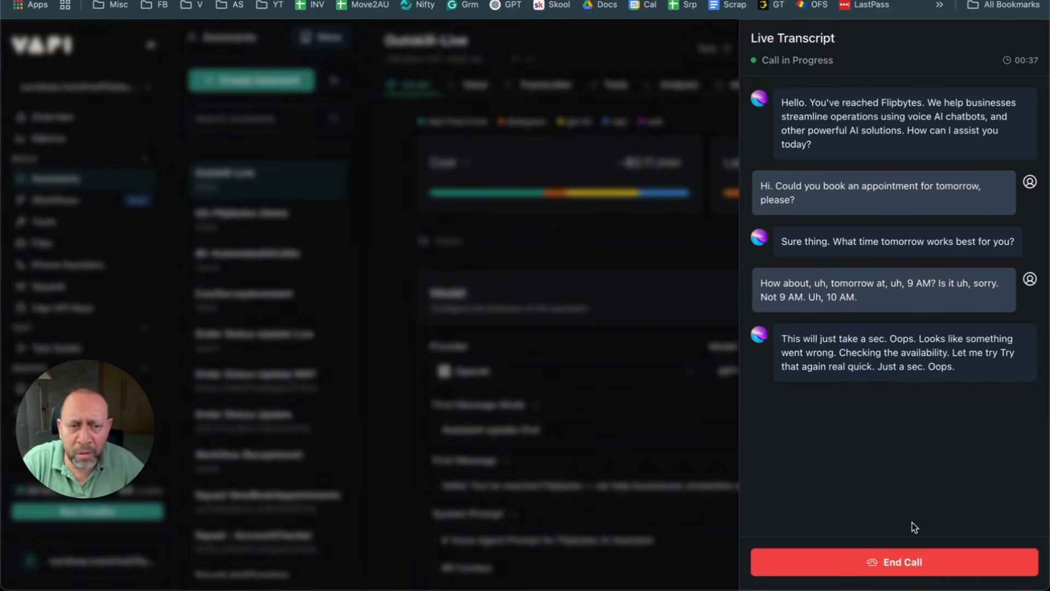
left_click(869, 563)
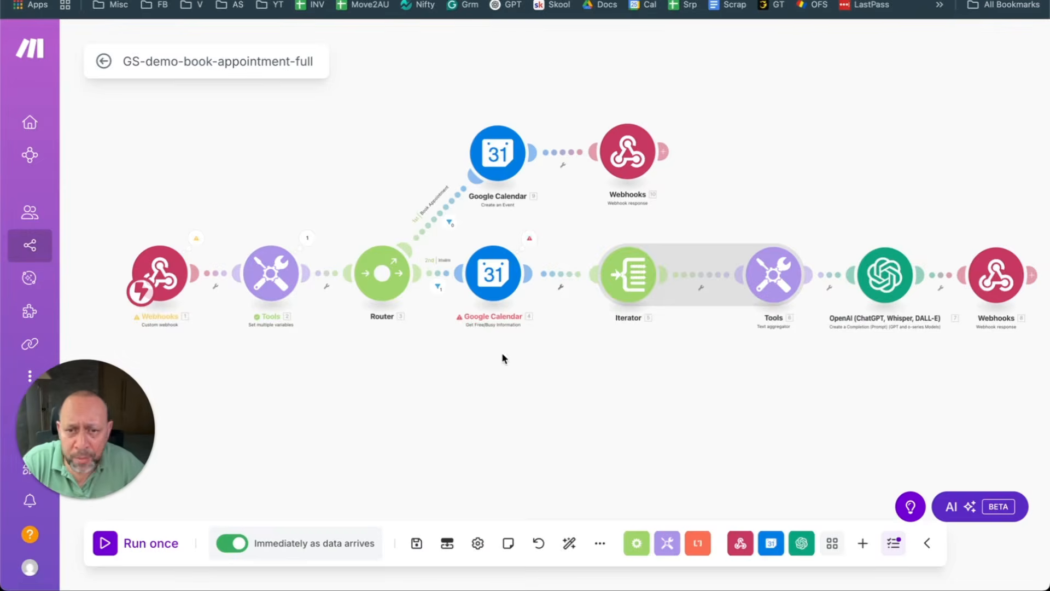
Step: Recheck the error and the webhook's received message data, then close the live transcript
left_click(531, 241)
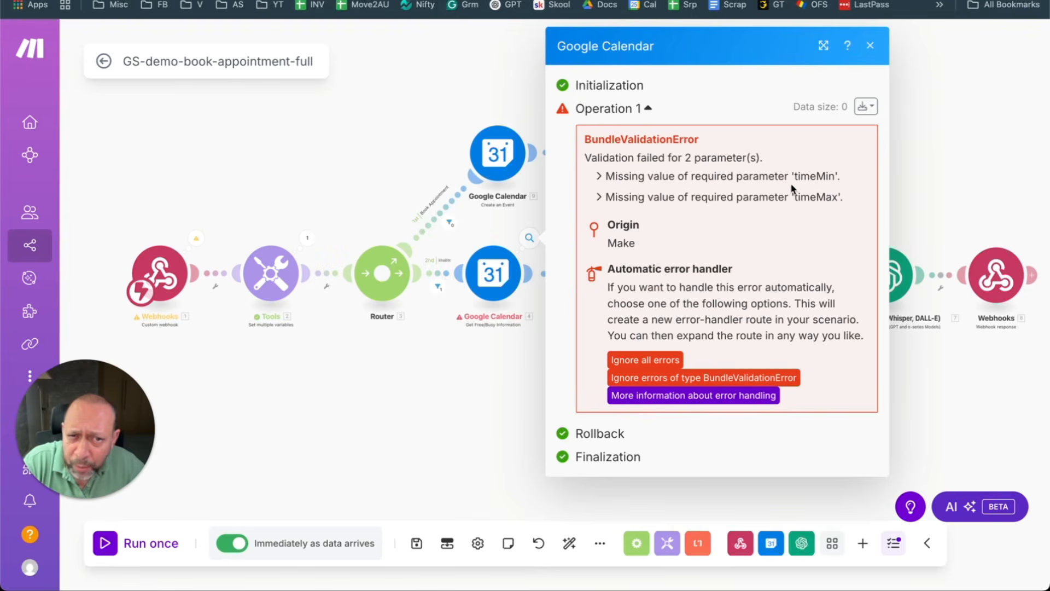
left_click(304, 379)
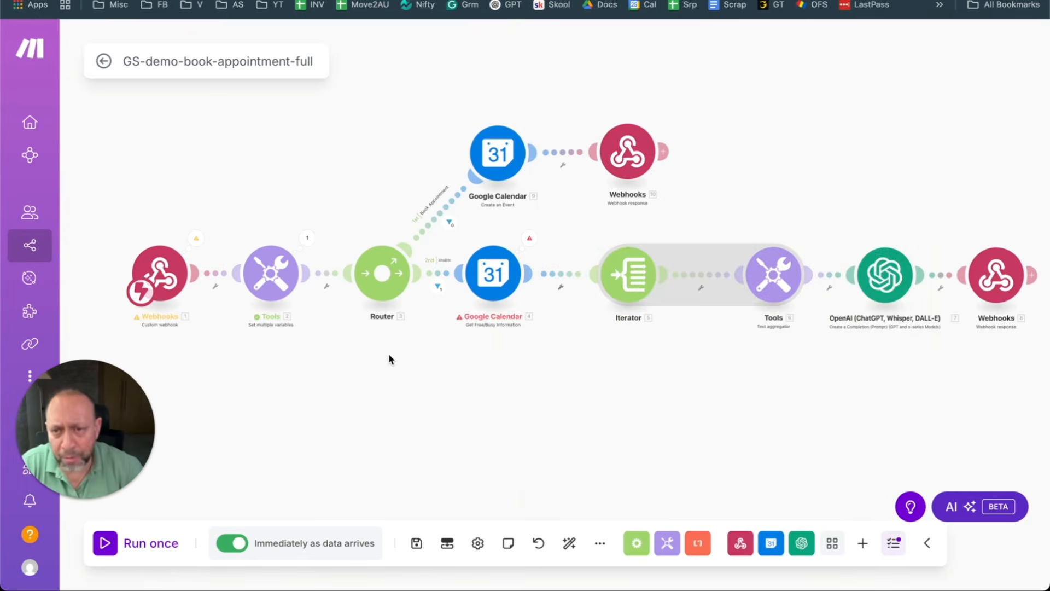
left_click(202, 248)
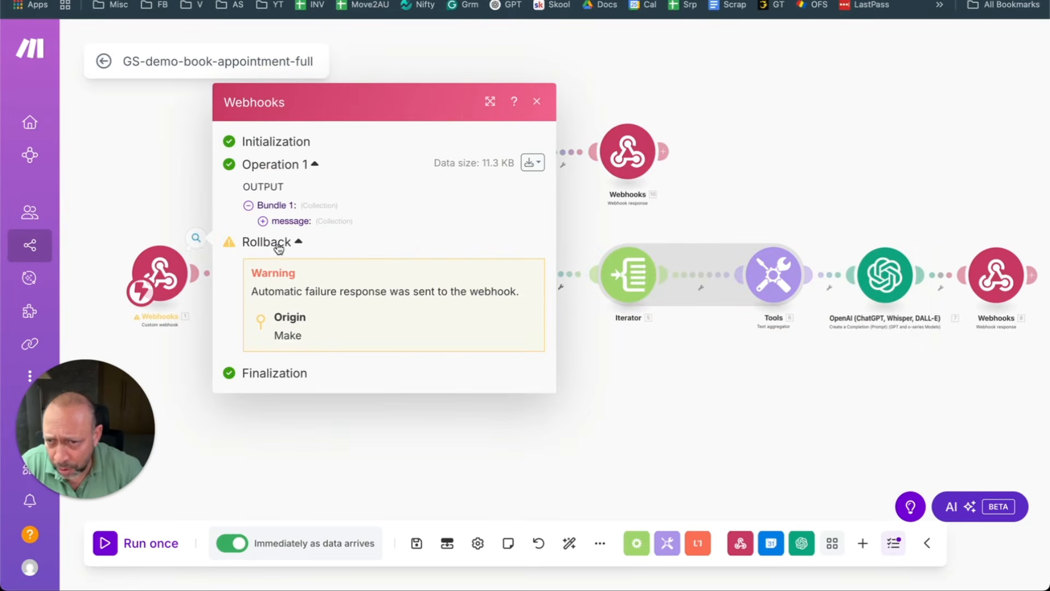
left_click(262, 221)
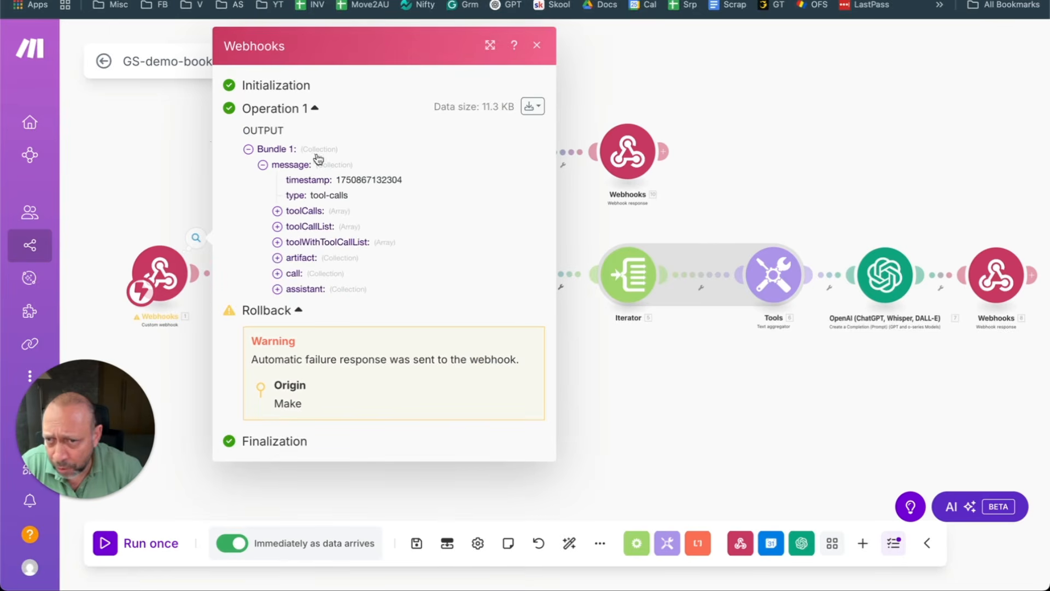
left_click(148, 179)
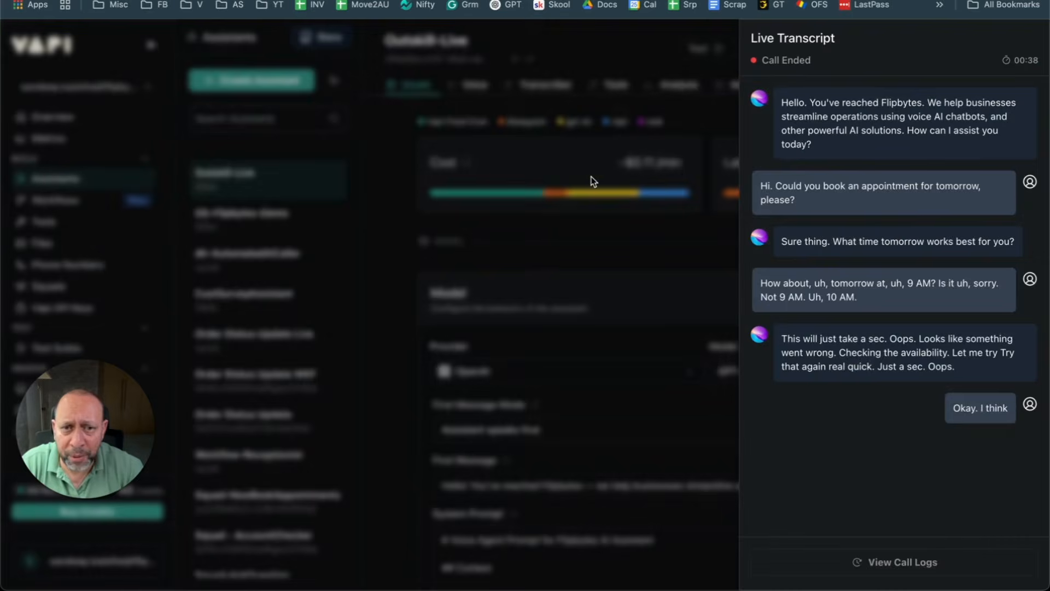
left_click(595, 221)
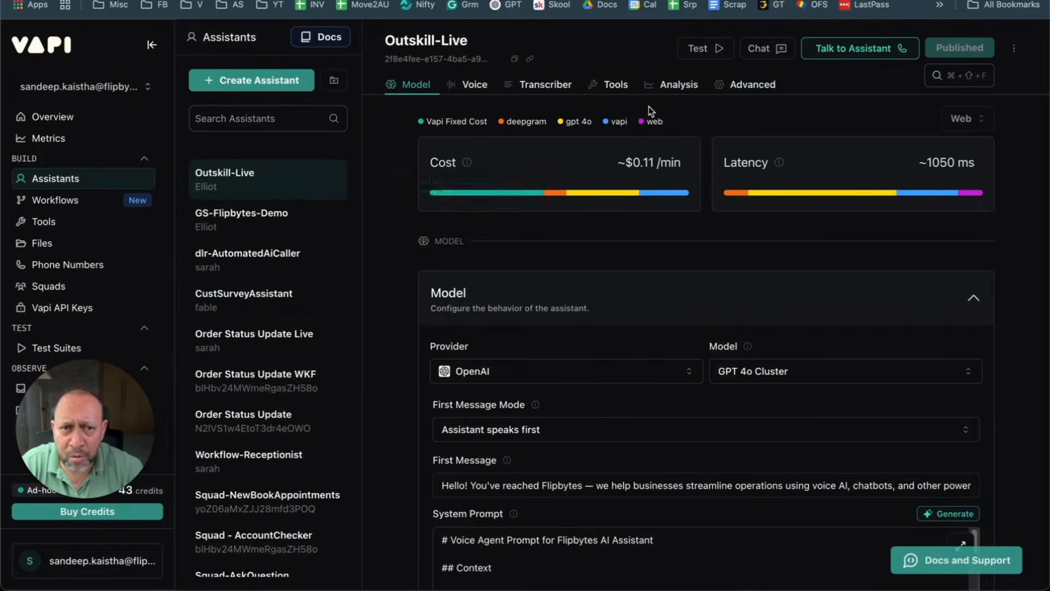
Step: Check the Outskill-Live assistant's attached tools, then open Outskill-Live-Check-Availablity from the Tools list
left_click(622, 92)
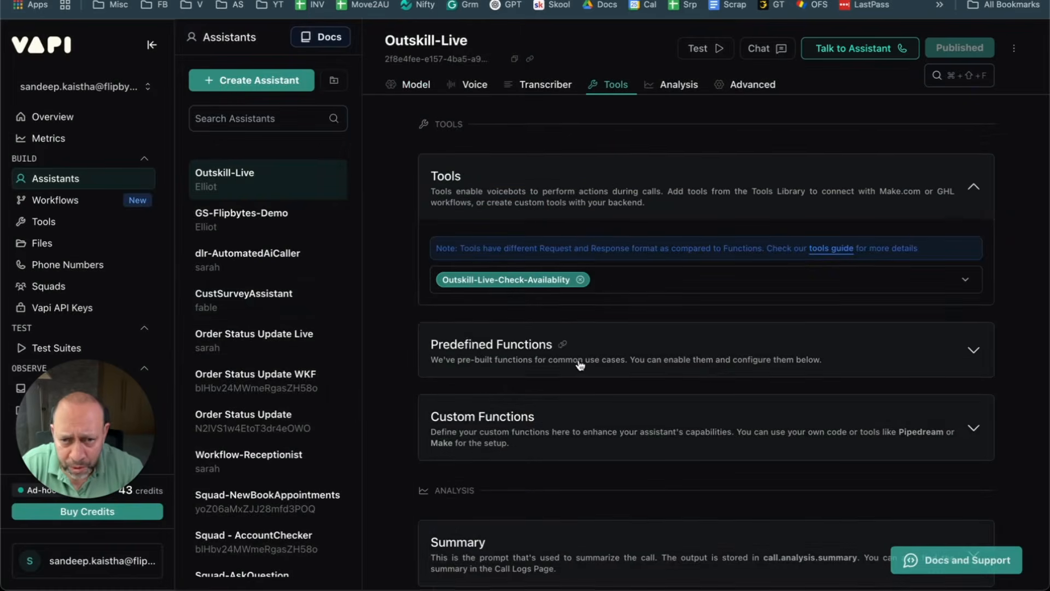
scroll(581, 365, "down", 5)
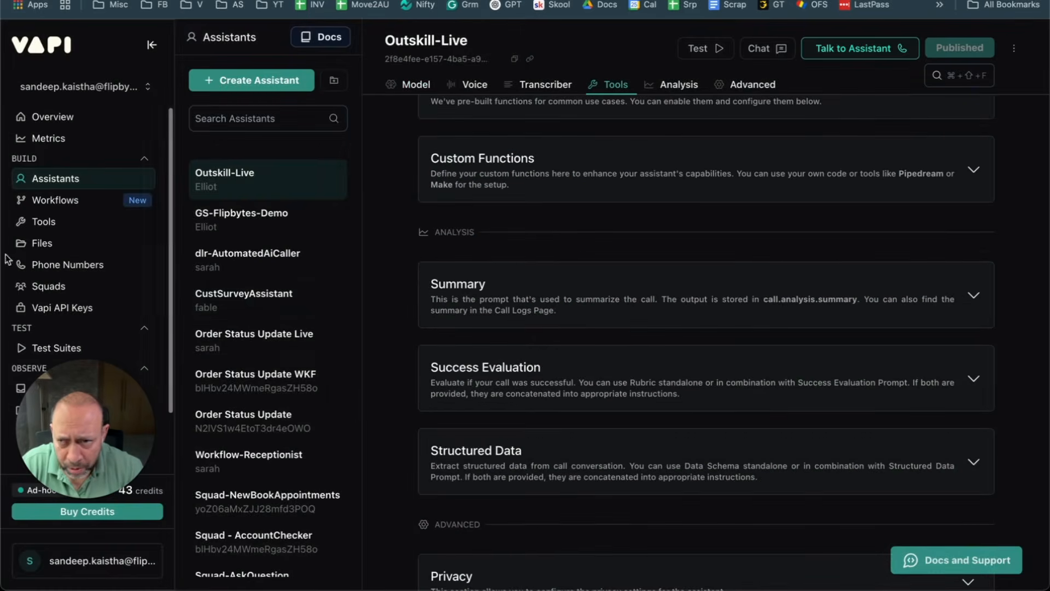
left_click(45, 222)
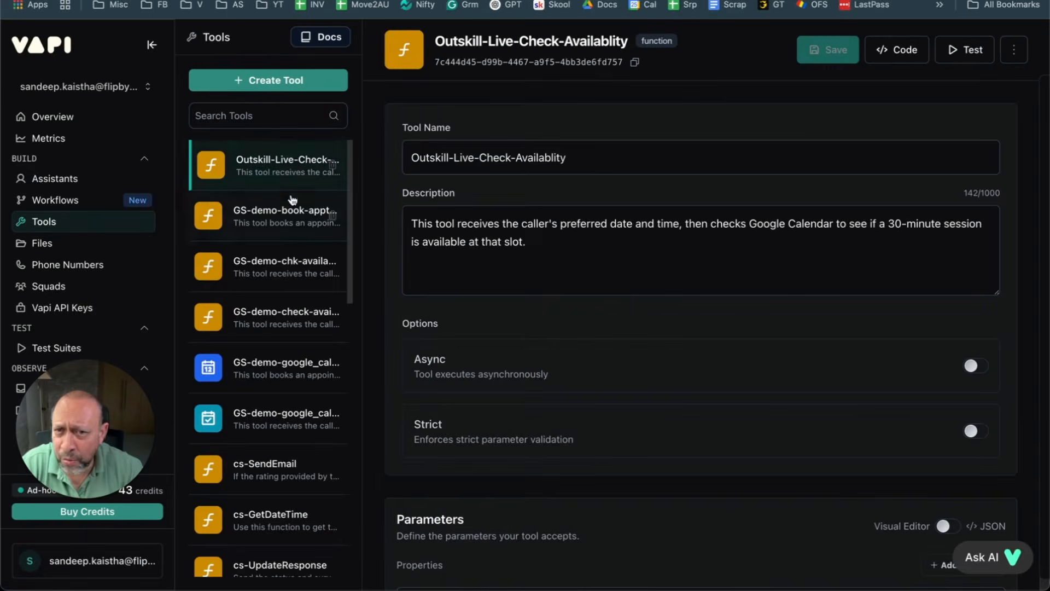
scroll(602, 188, "down", 4)
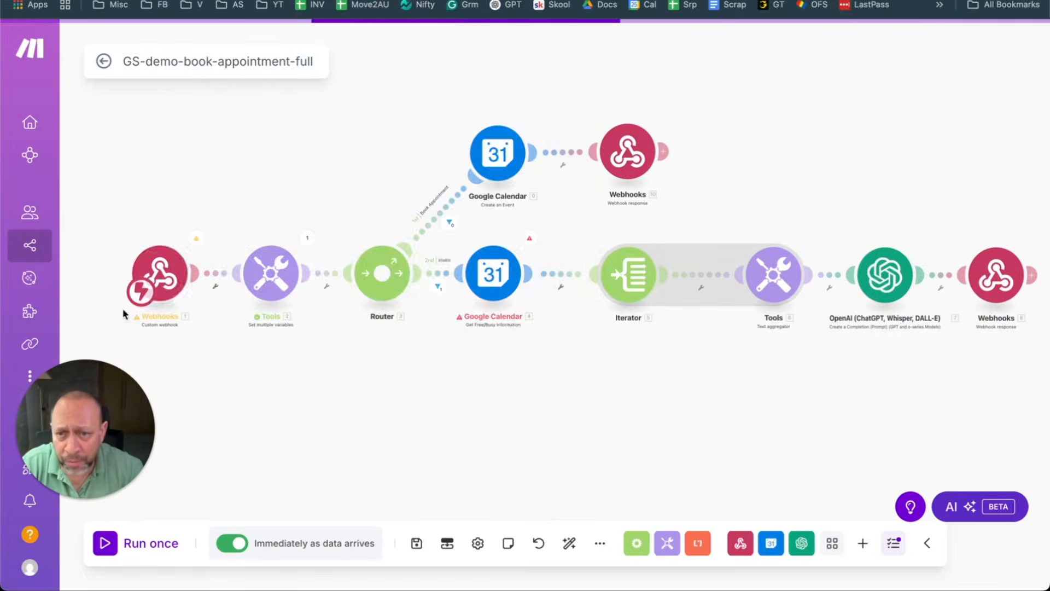
left_click(196, 239)
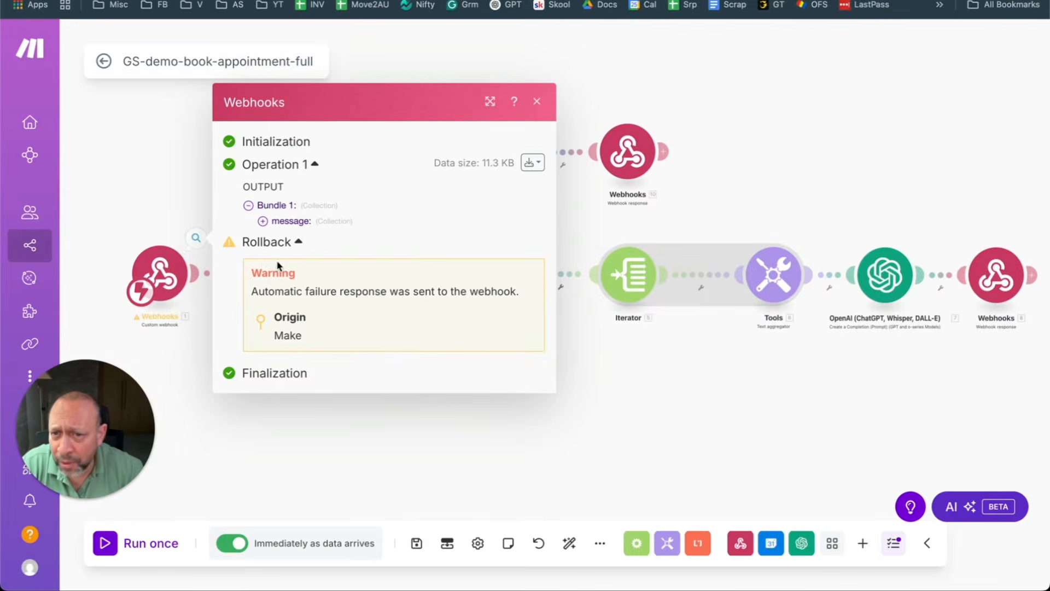
left_click(191, 208)
left_click(309, 239)
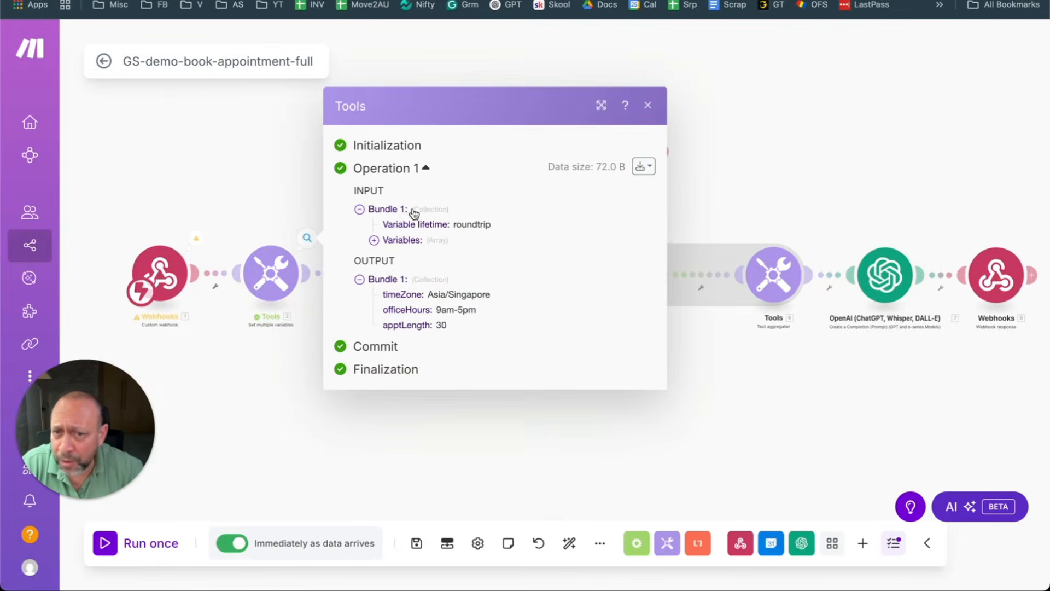
left_click(198, 221)
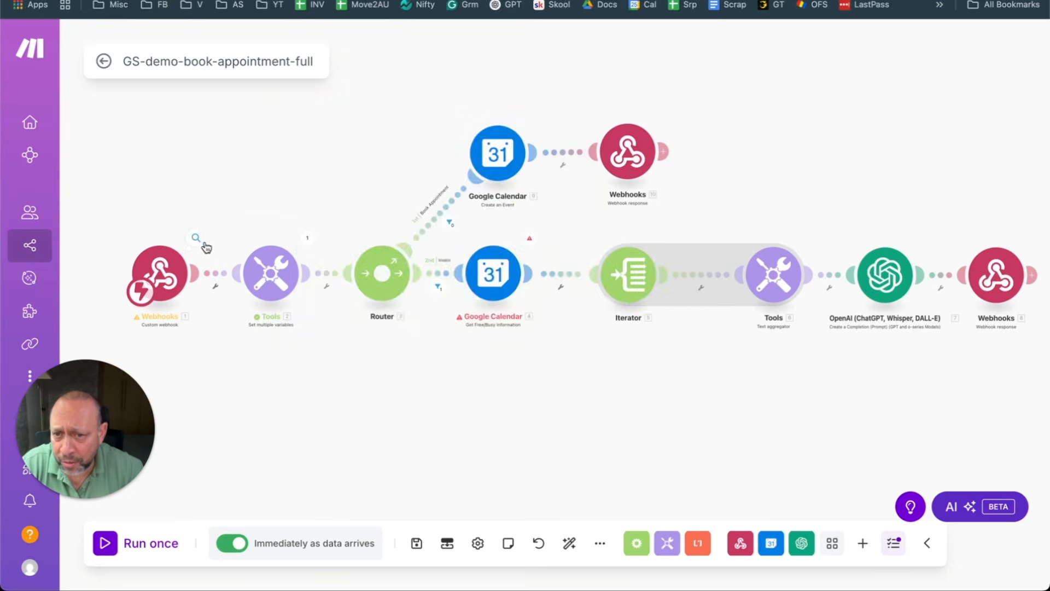
left_click(197, 241)
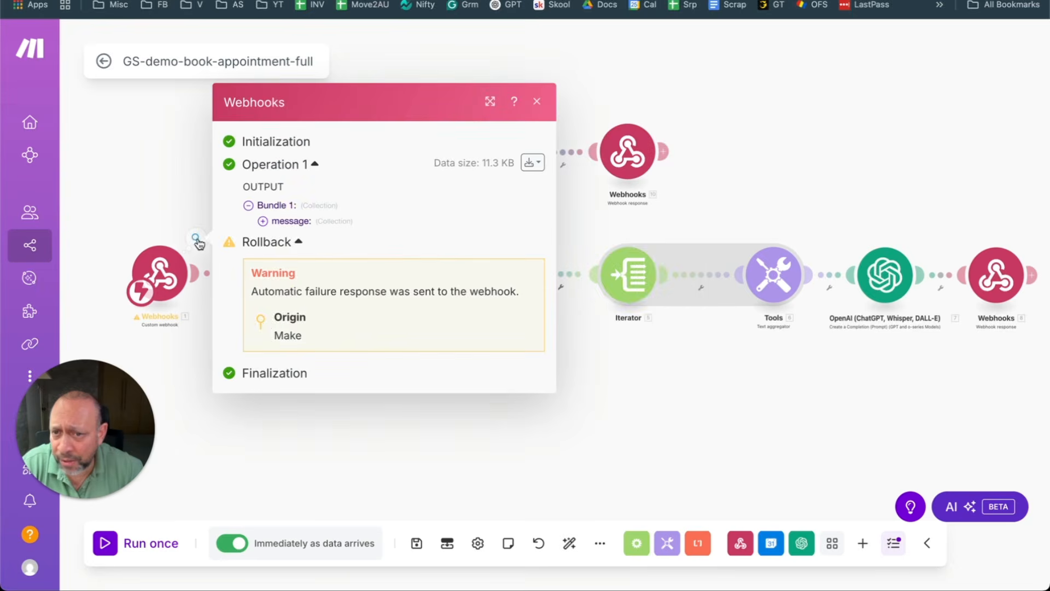
left_click(265, 222)
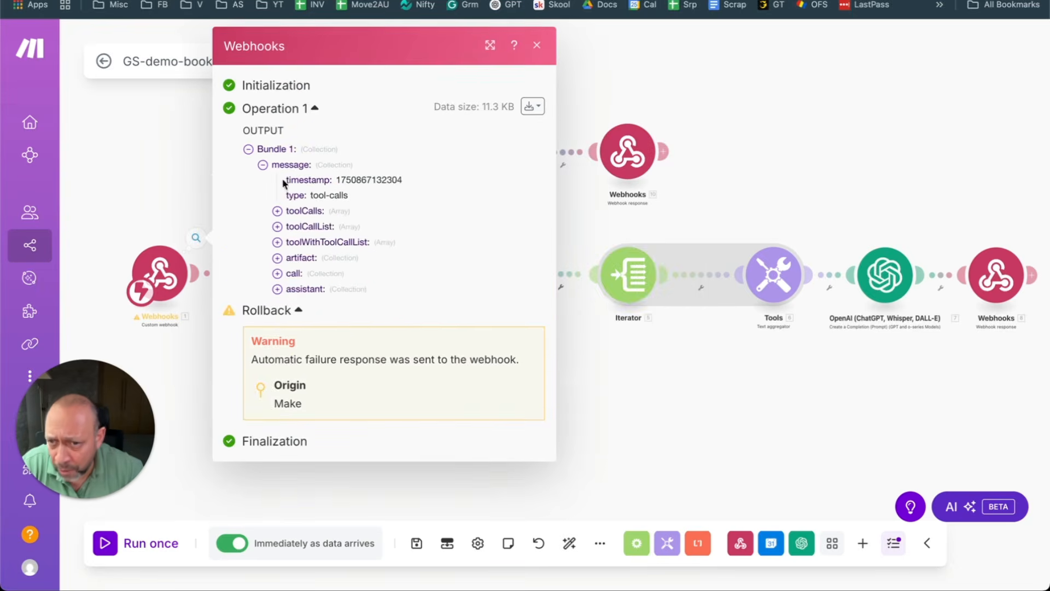
left_click(277, 242)
left_click(291, 257)
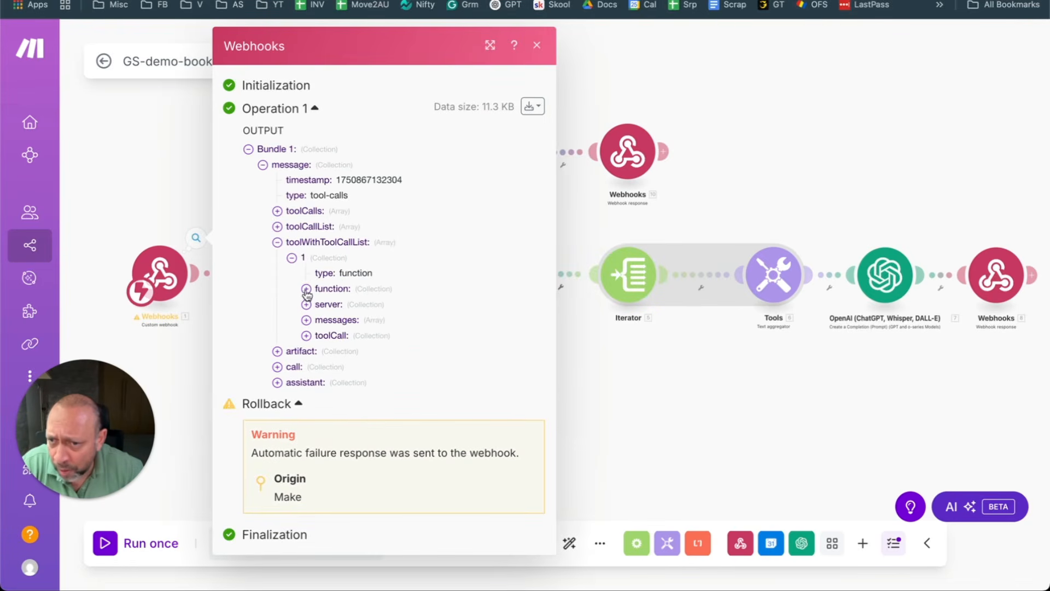
left_click(310, 336)
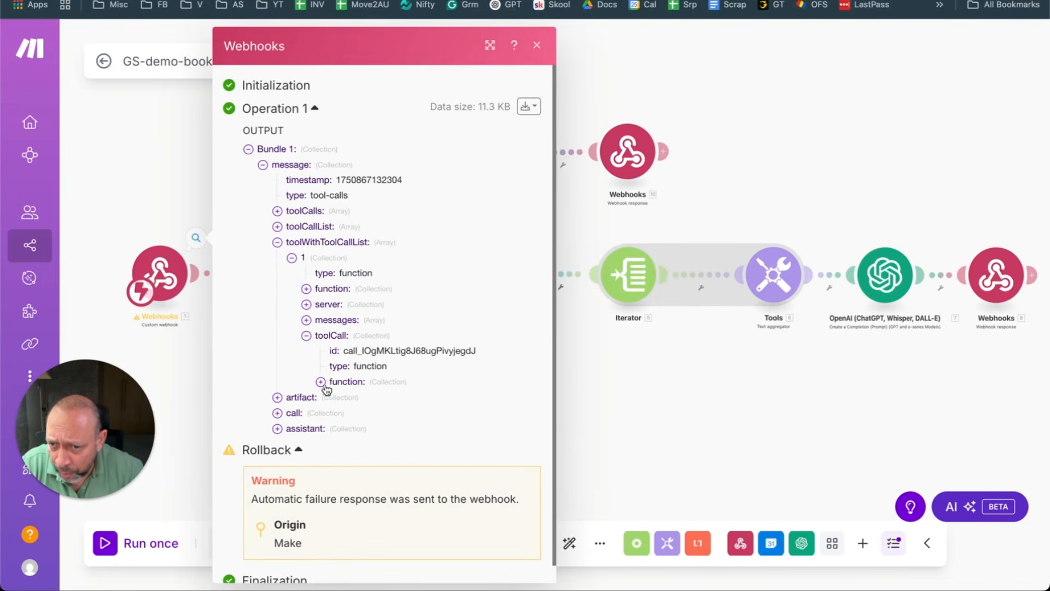
left_click(321, 381)
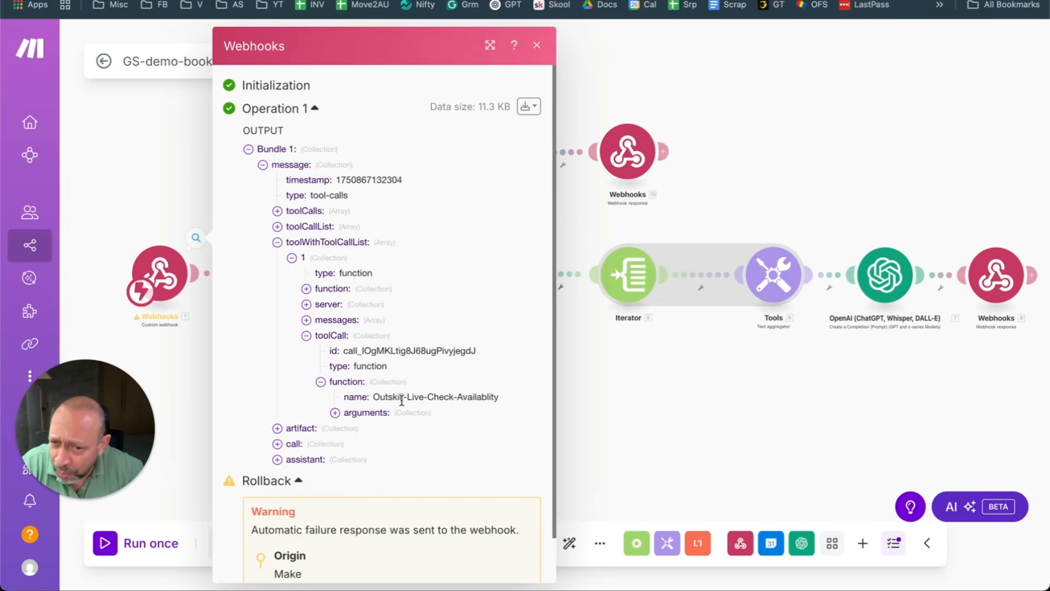
left_click(334, 413)
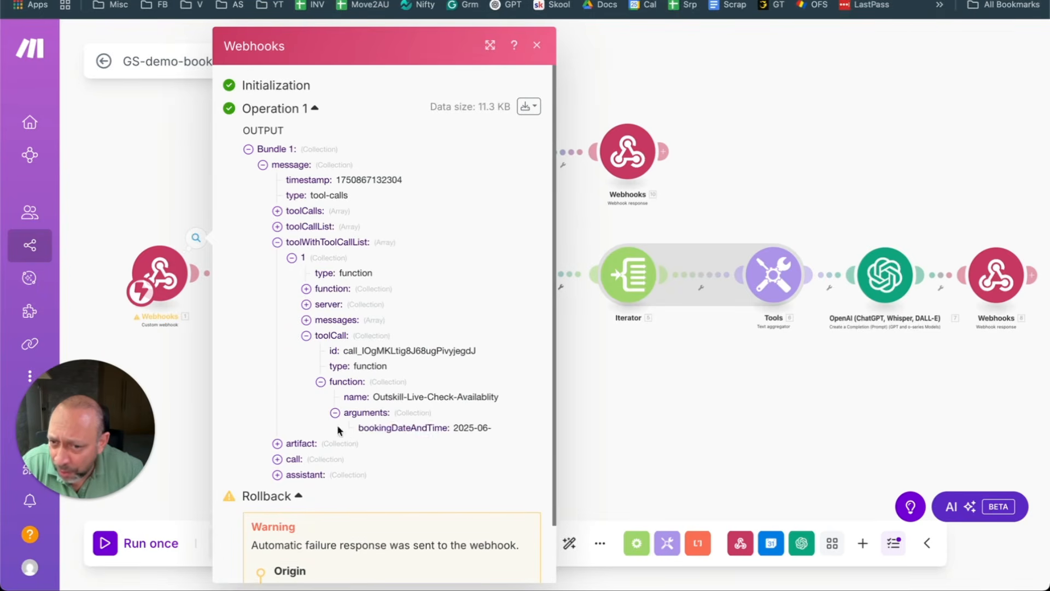
left_click_drag(359, 427, 448, 429)
mouse_move(509, 447)
left_mouse_down()
mouse_move(476, 429)
mouse_move(493, 428)
mouse_move(493, 444)
mouse_move(465, 446)
mouse_move(497, 444)
left_mouse_up()
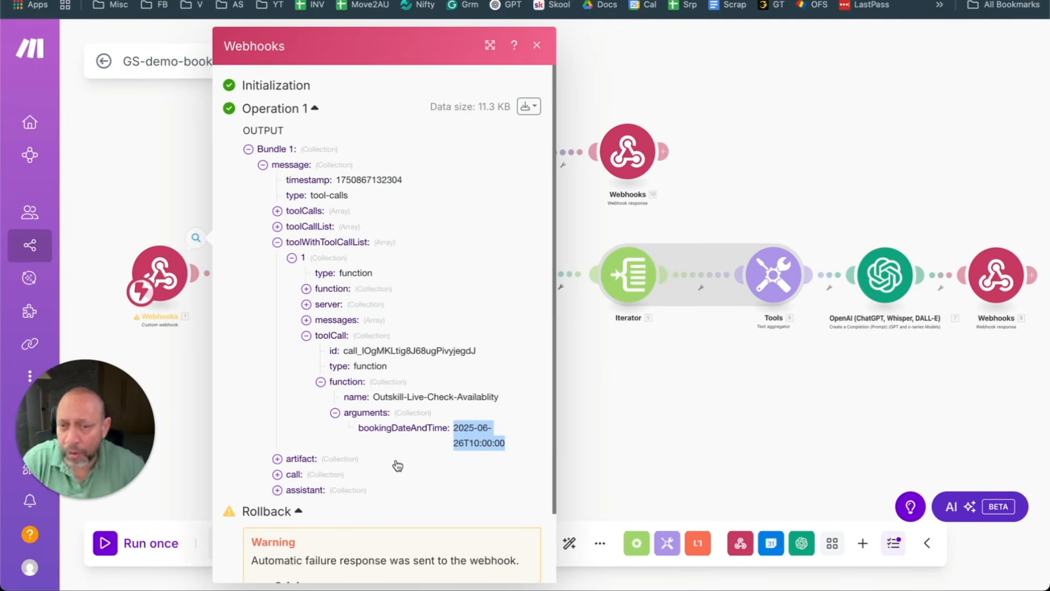
double_click(404, 429)
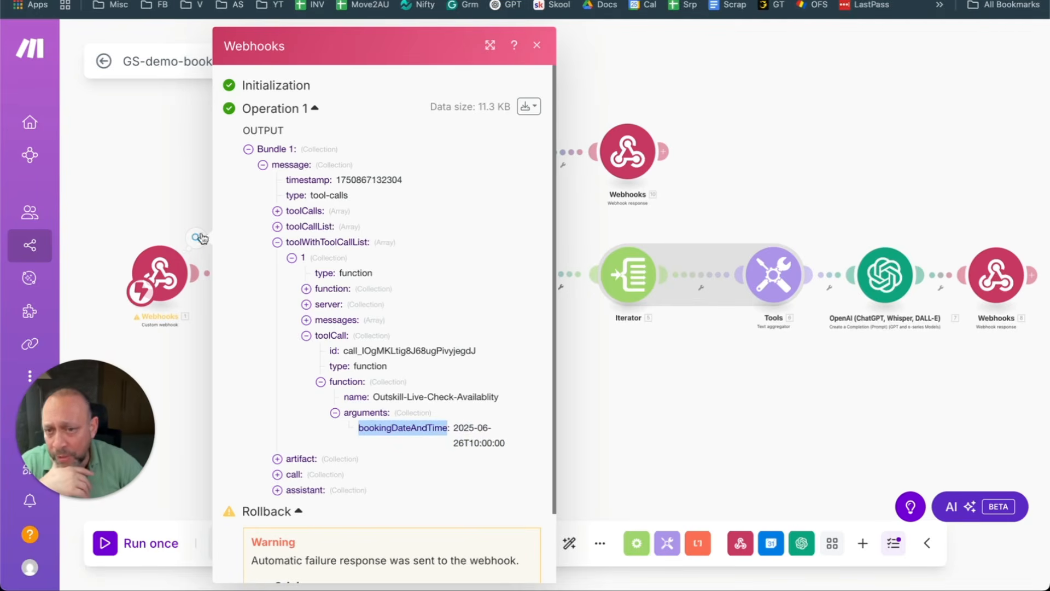
left_click(158, 219)
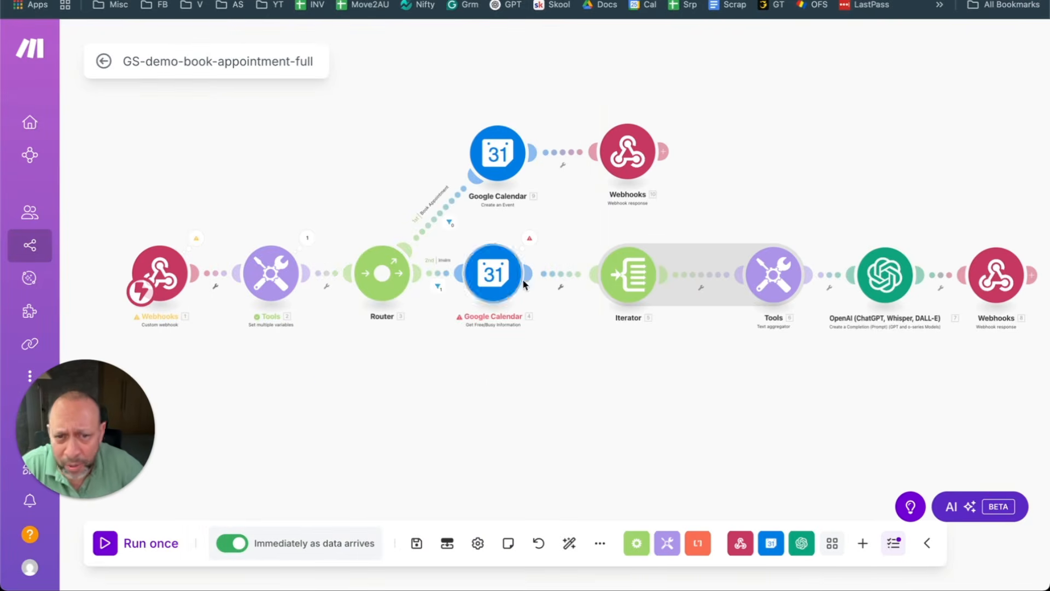
Step: Read the free/busy module's BundleValidationError about missing timeMin and timeMax, then open its settings
scroll(483, 316, "up", 5)
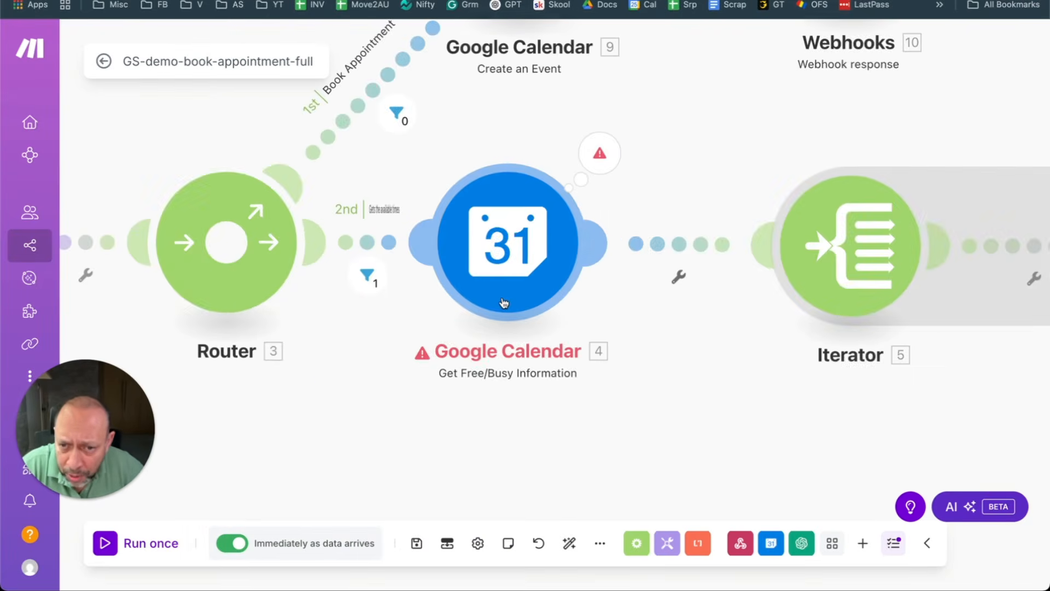
left_click(590, 176)
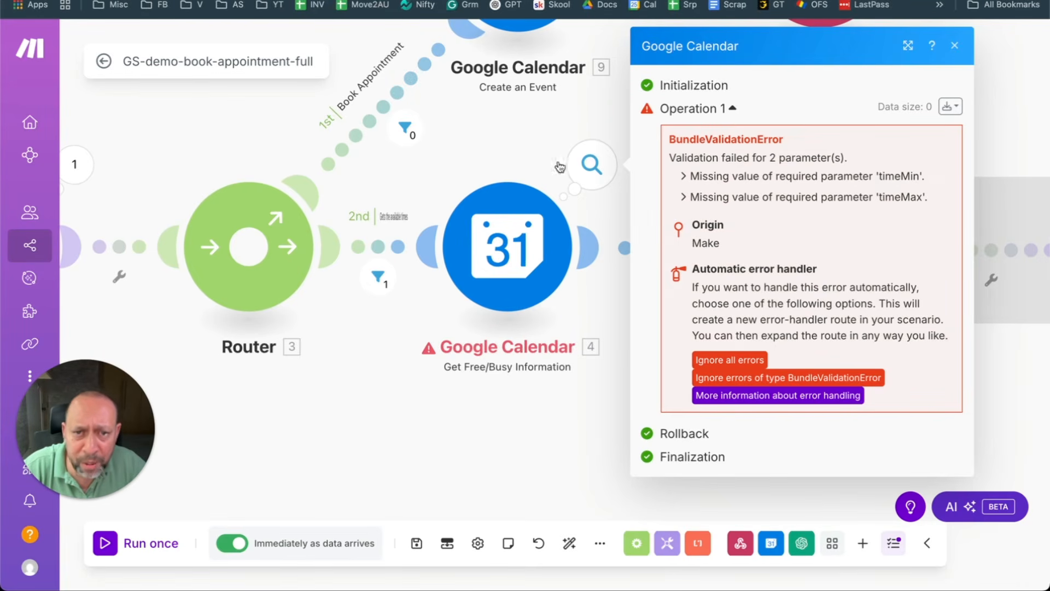
left_click(508, 234)
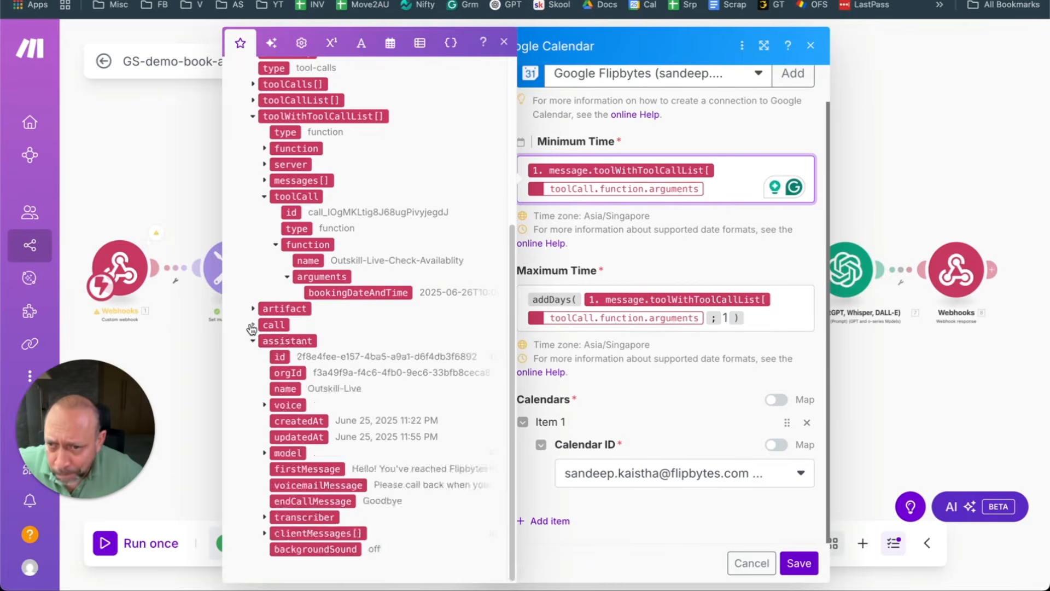
Step: Map bookingDateAndTime into the free/busy step's Minimum Time
left_click(251, 328)
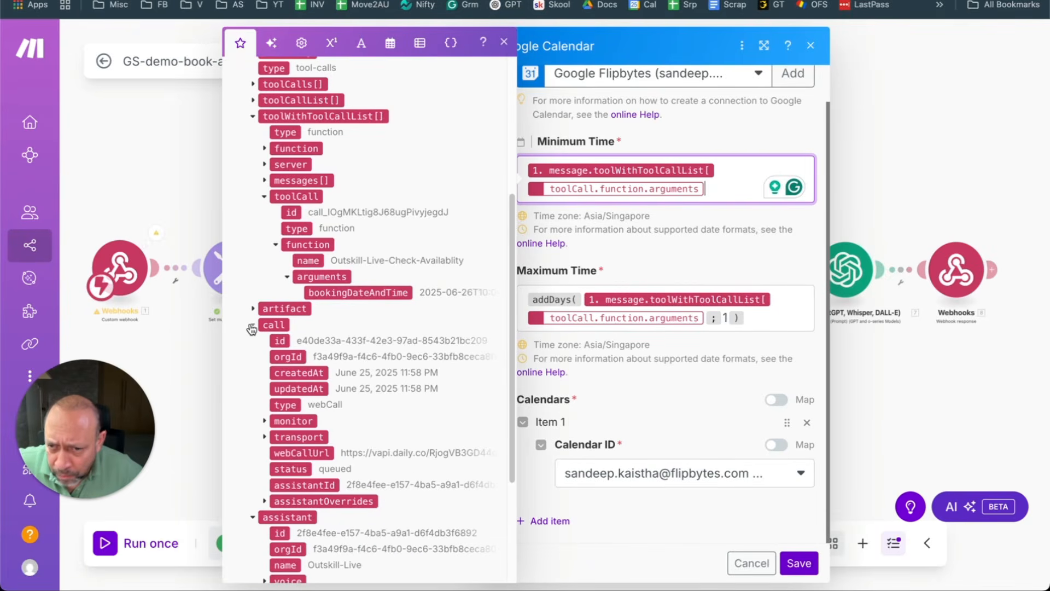
left_click(252, 327)
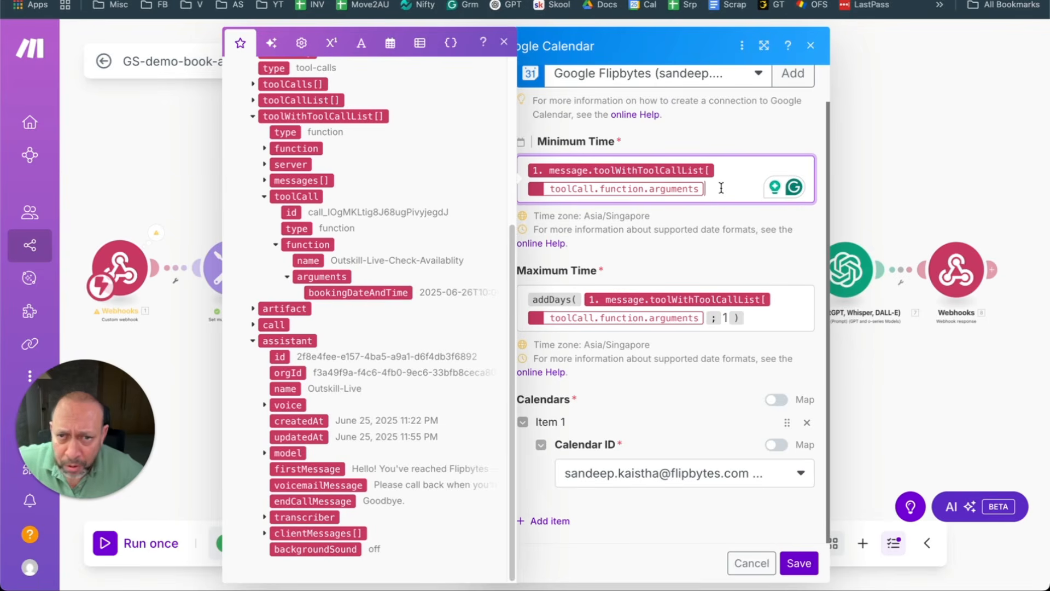
key("ctrl+a")
key("BackSpace")
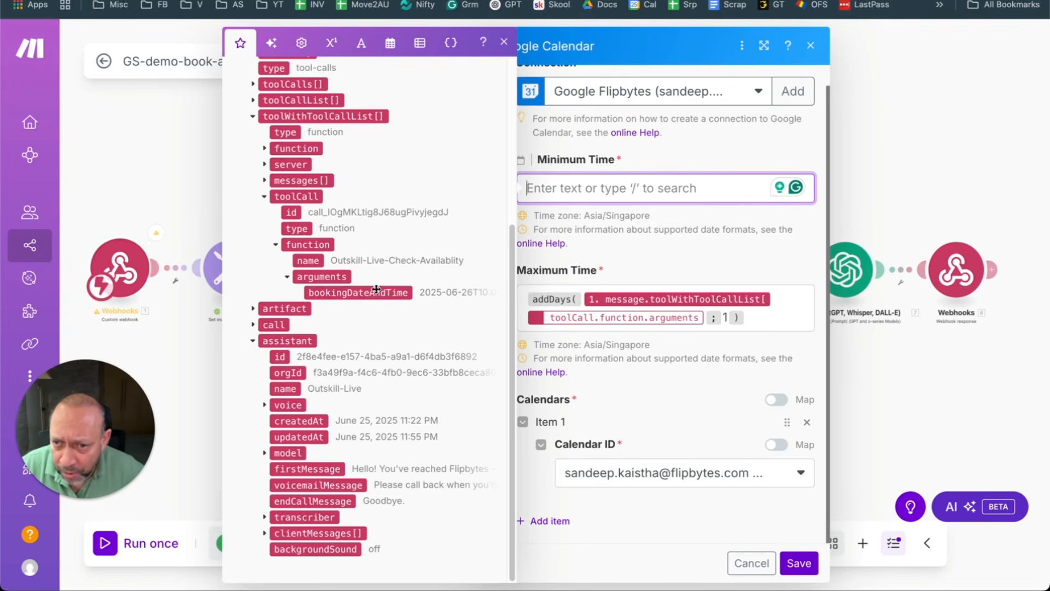
left_click_drag(377, 293, 621, 183)
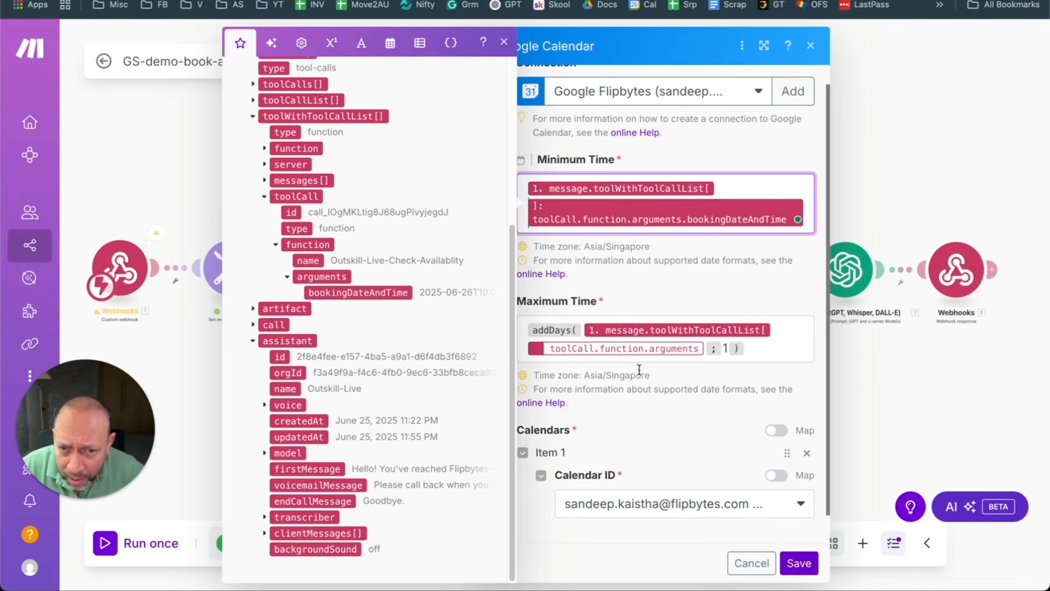
Step: Set Maximum Time to addDays(bookingDateAndTime; 1) and save the module
left_click(706, 352)
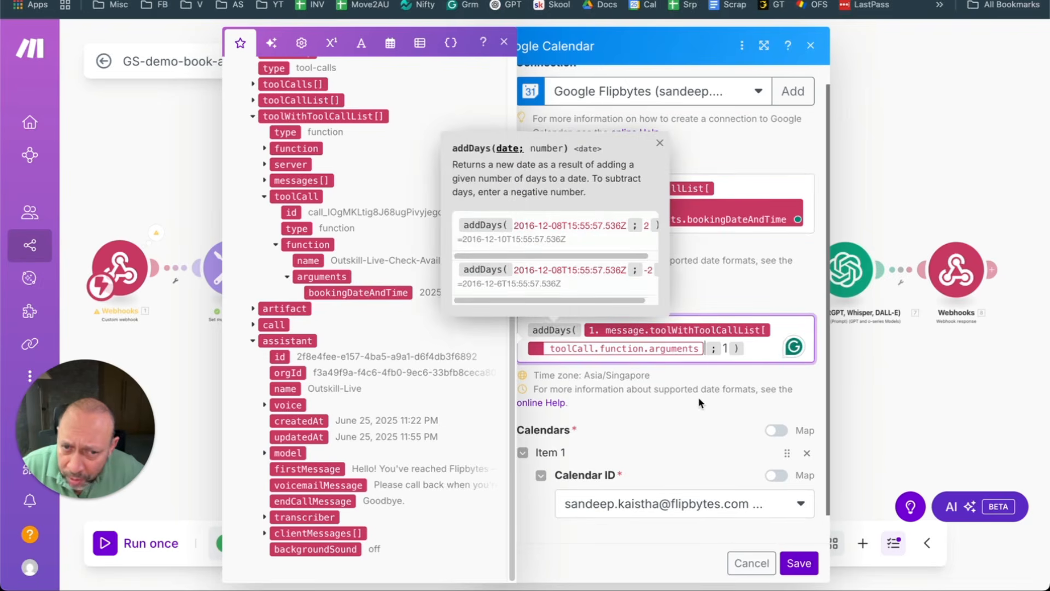
key("BackSpace")
key("BackSpace")
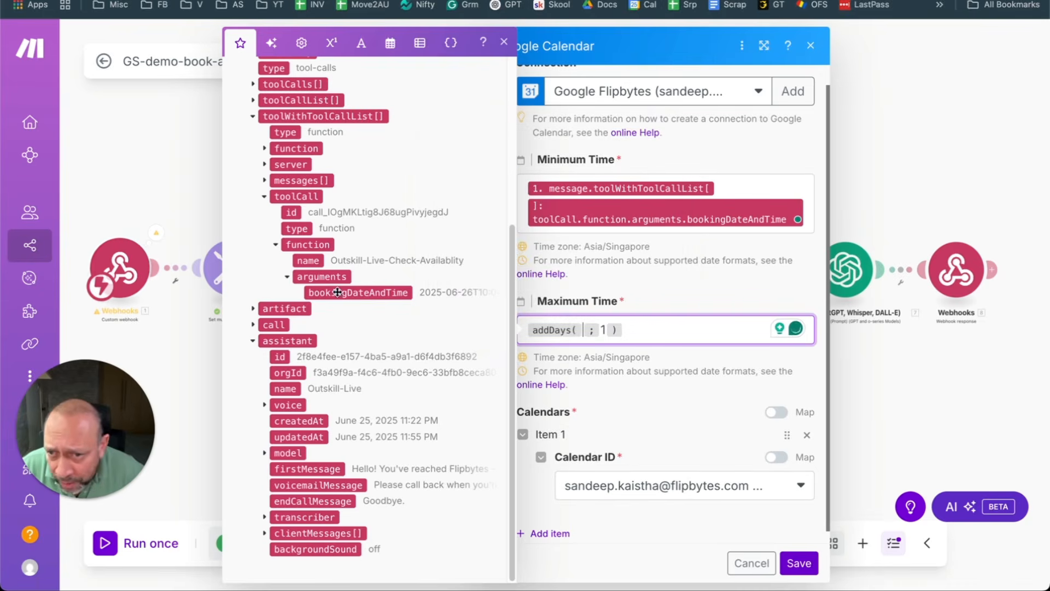
mouse_move(336, 293)
left_mouse_down()
mouse_move(585, 359)
mouse_move(584, 339)
left_mouse_up()
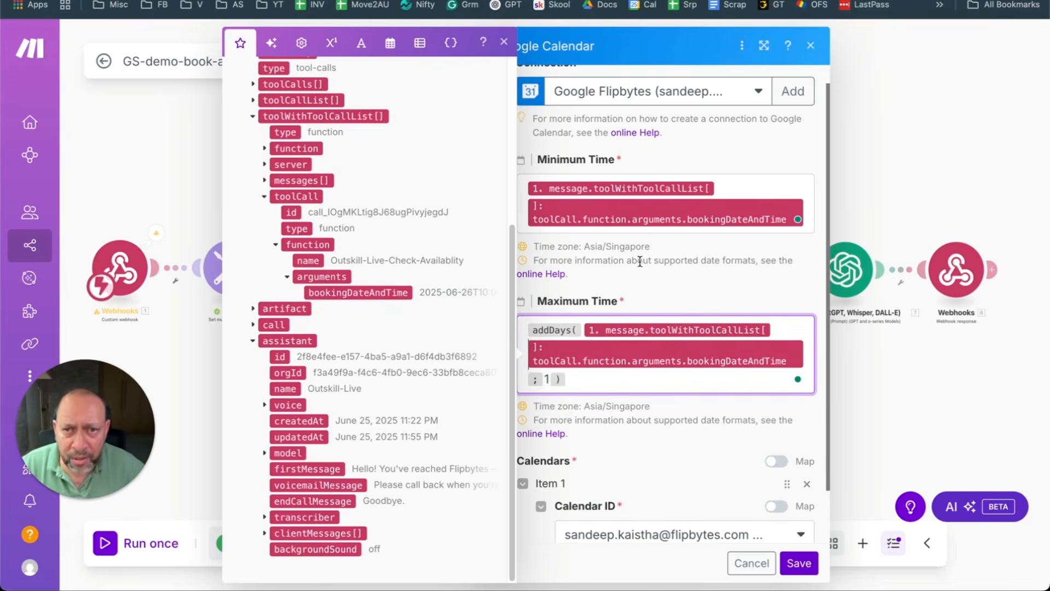
left_click(754, 154)
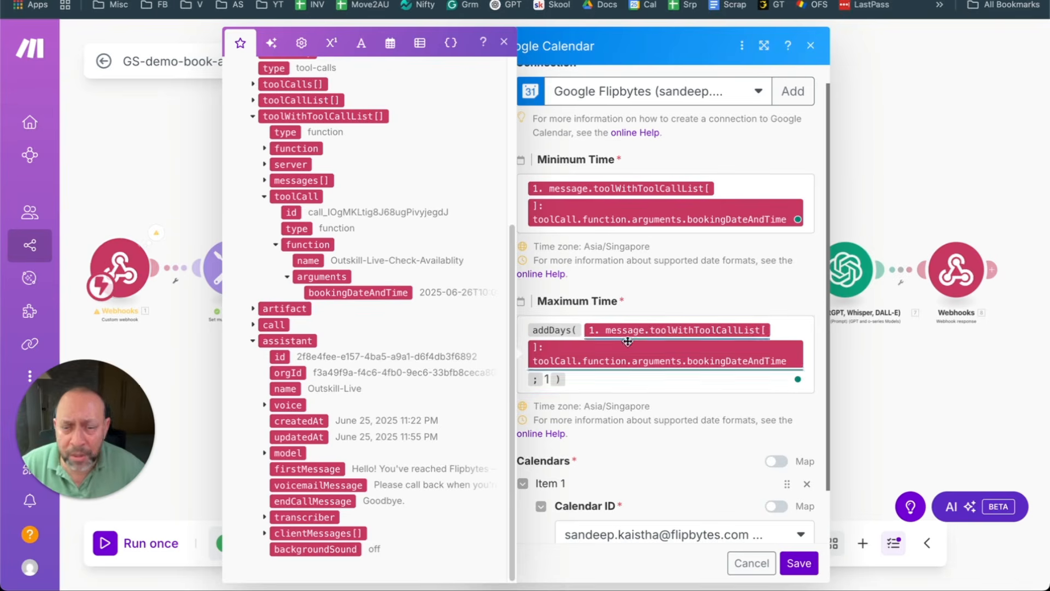
left_click(532, 381)
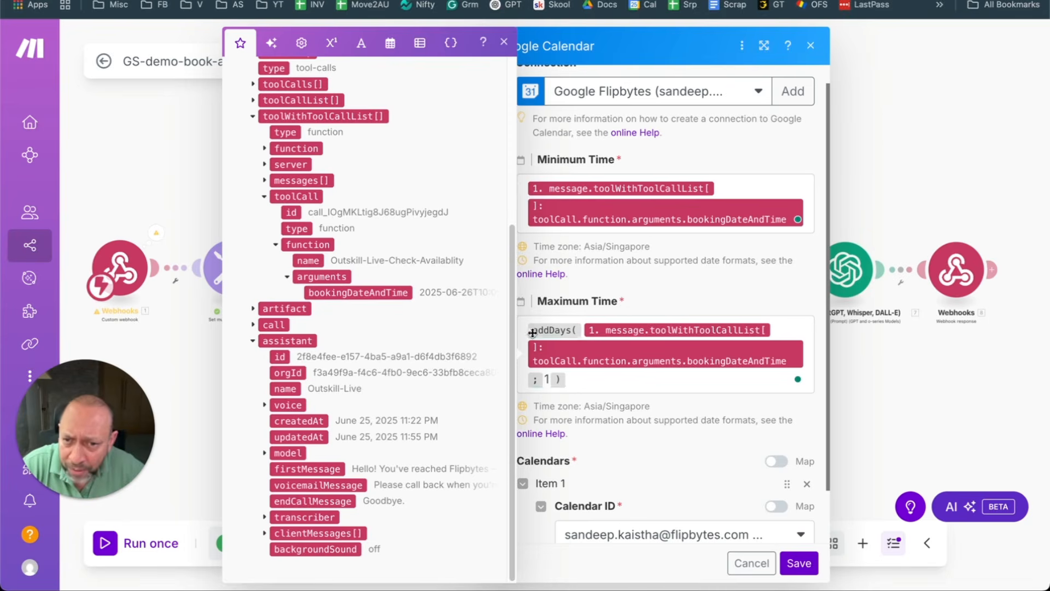
scroll(432, 154, "up", 2)
left_click(336, 71)
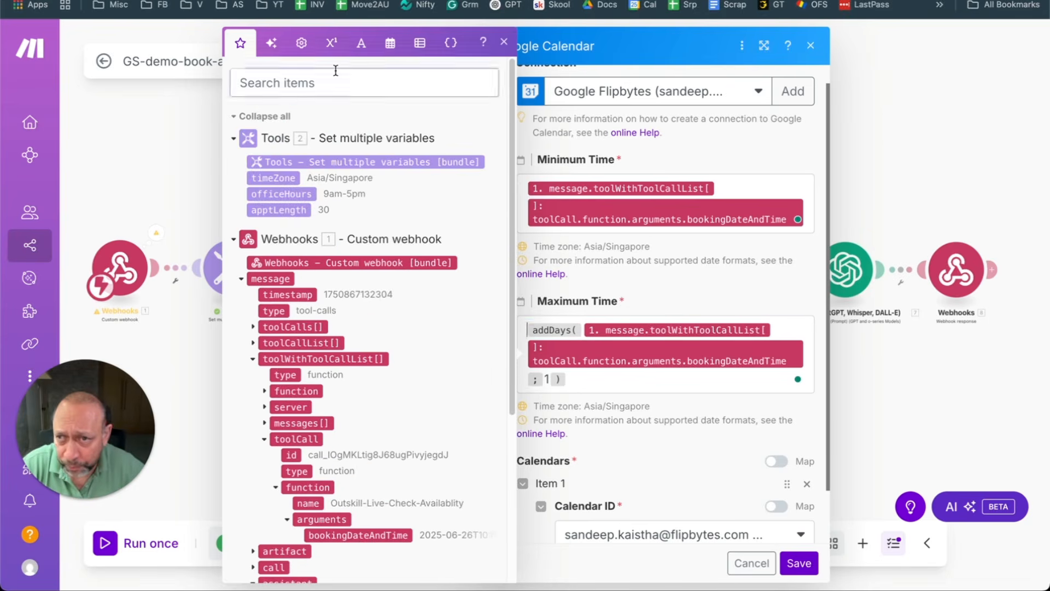
left_click(329, 79)
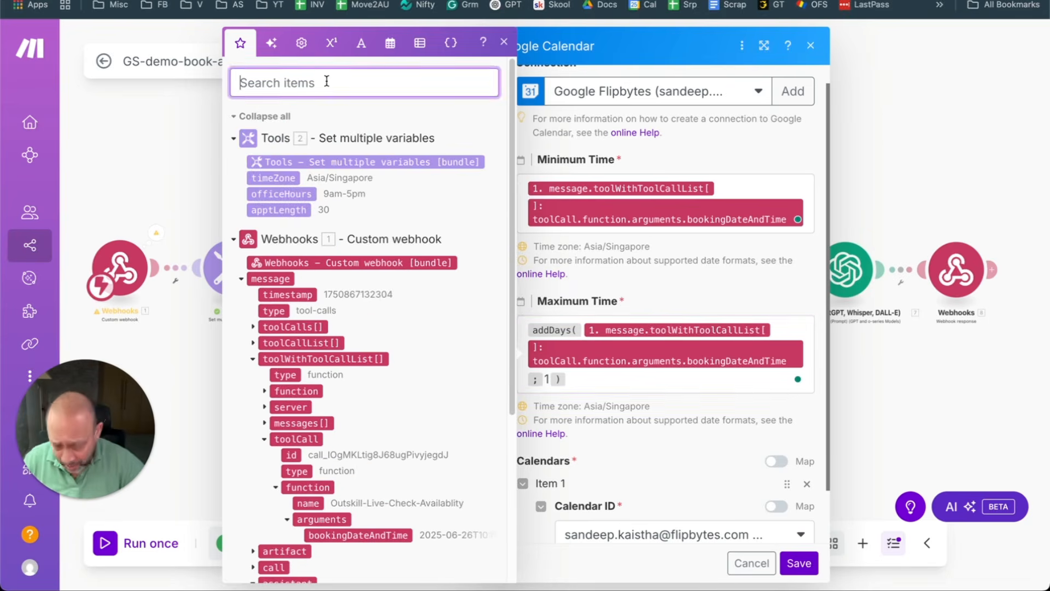
type("adddays")
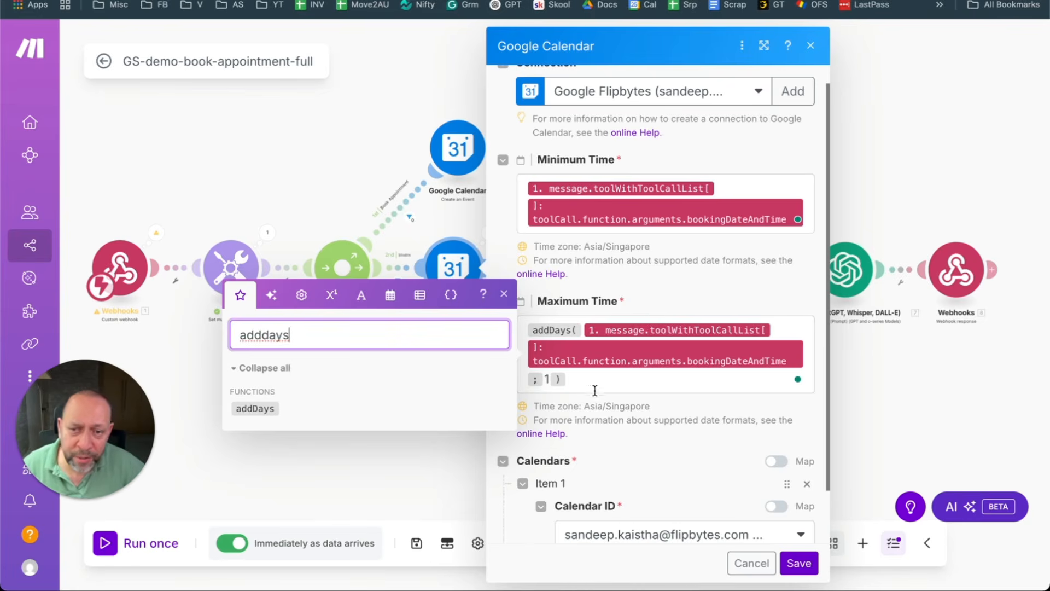
left_click(654, 386)
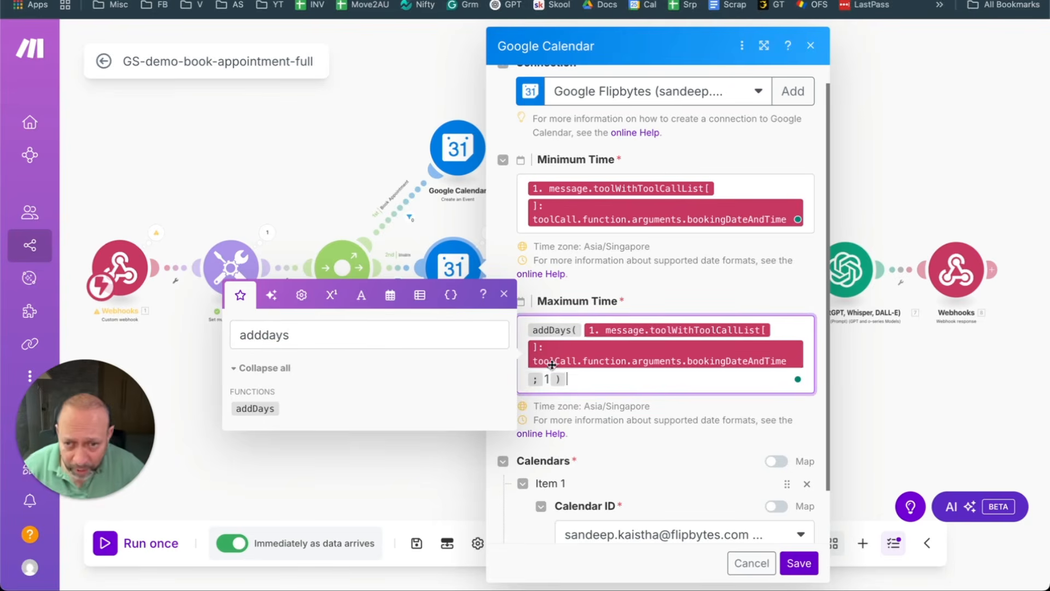
left_click(807, 565)
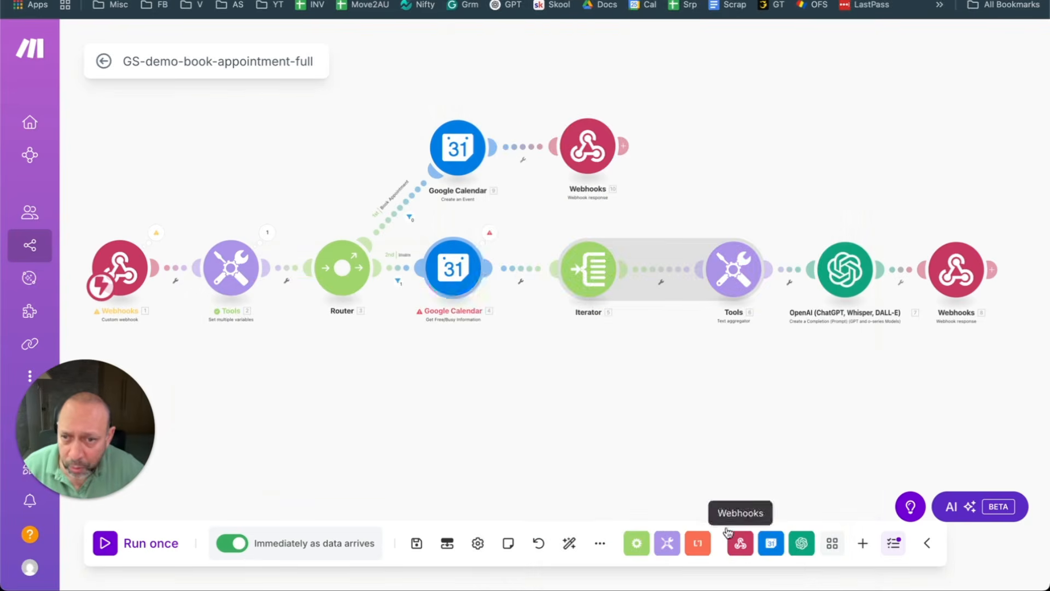
Step: Save the GS-demo-book-appointment-full scenario and view the Outskill-Live-Check-Availablity tool in Vapi
left_click(415, 543)
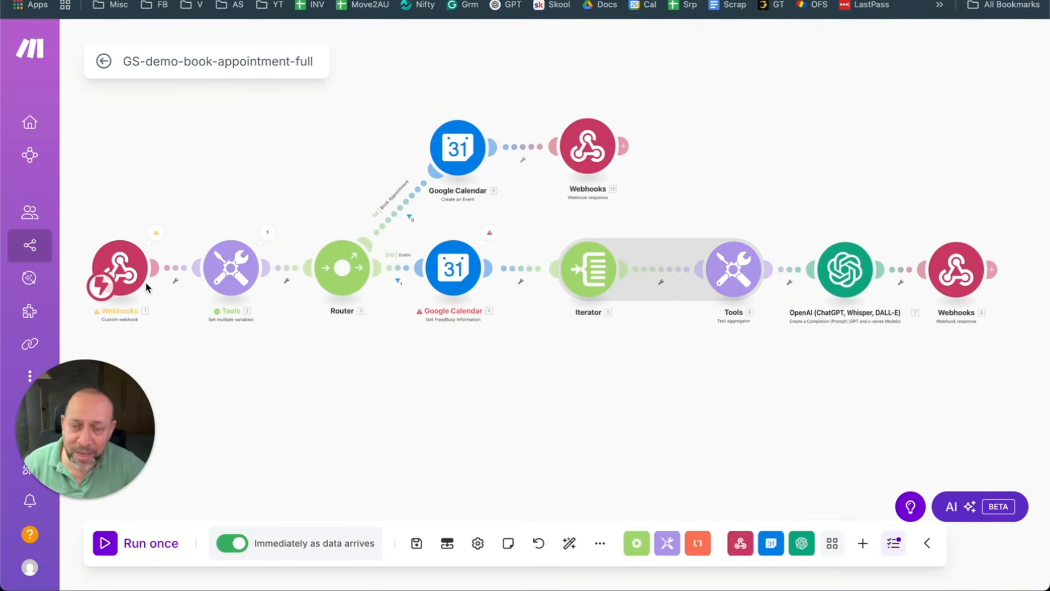
mouse_move(27, 289)
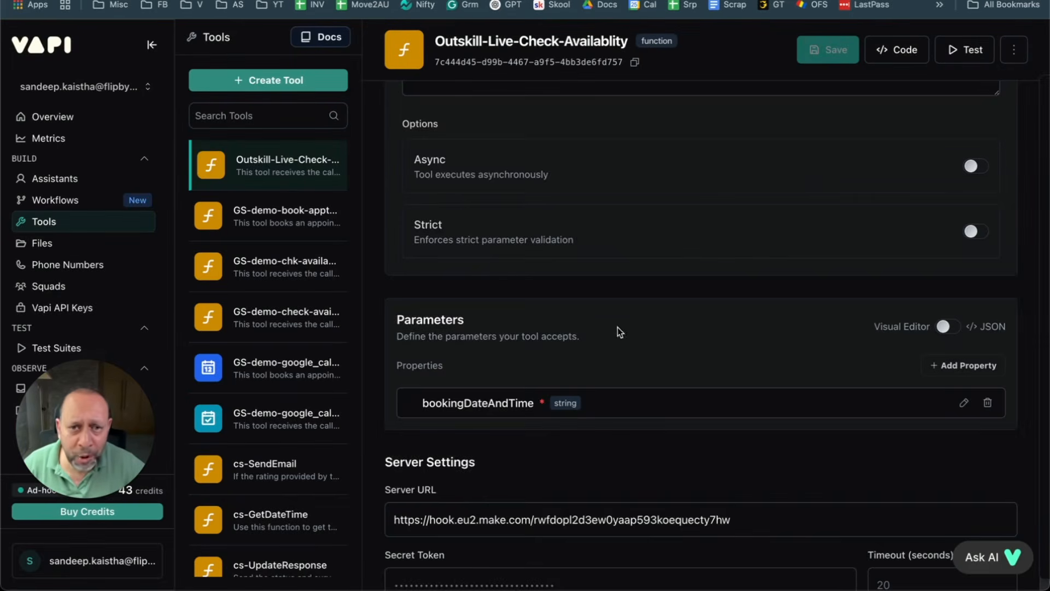
scroll(618, 331, "up", 4)
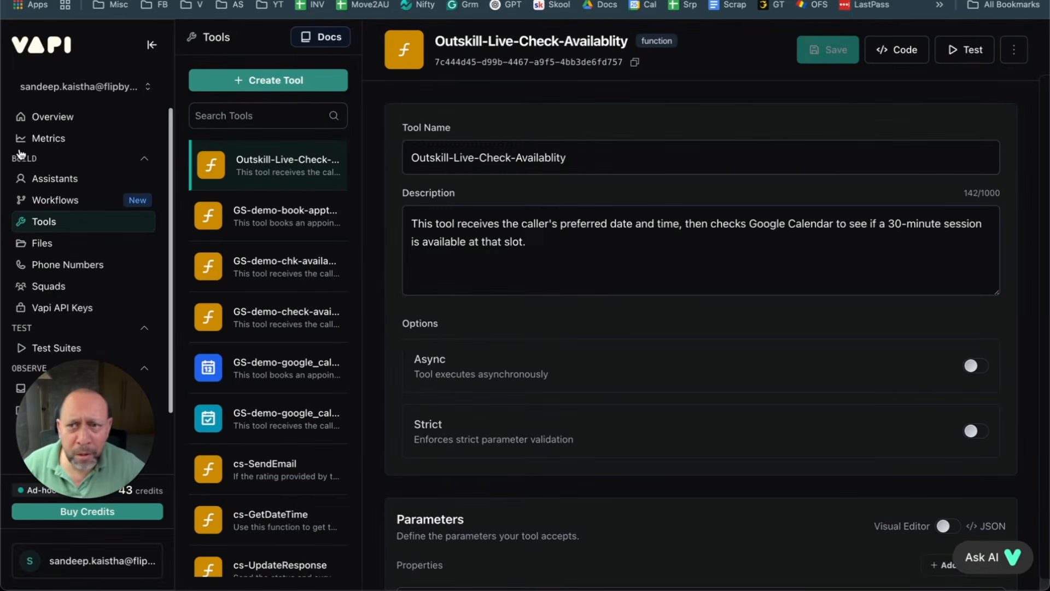
Step: Start a Vapi test call with Outskill-Live and run the Make scenario once to catch it
left_click(45, 180)
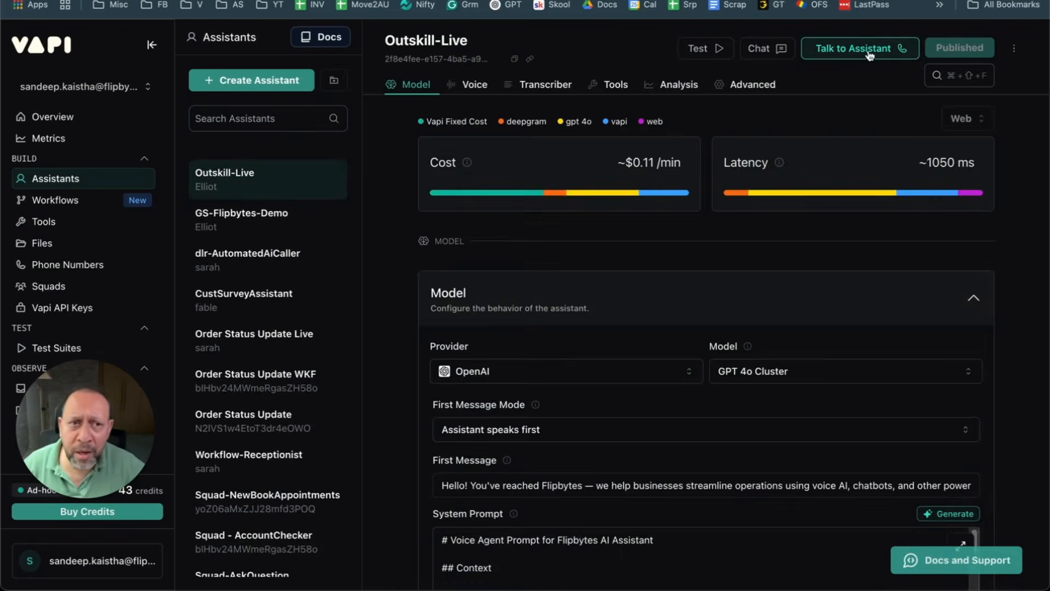
left_click(893, 51)
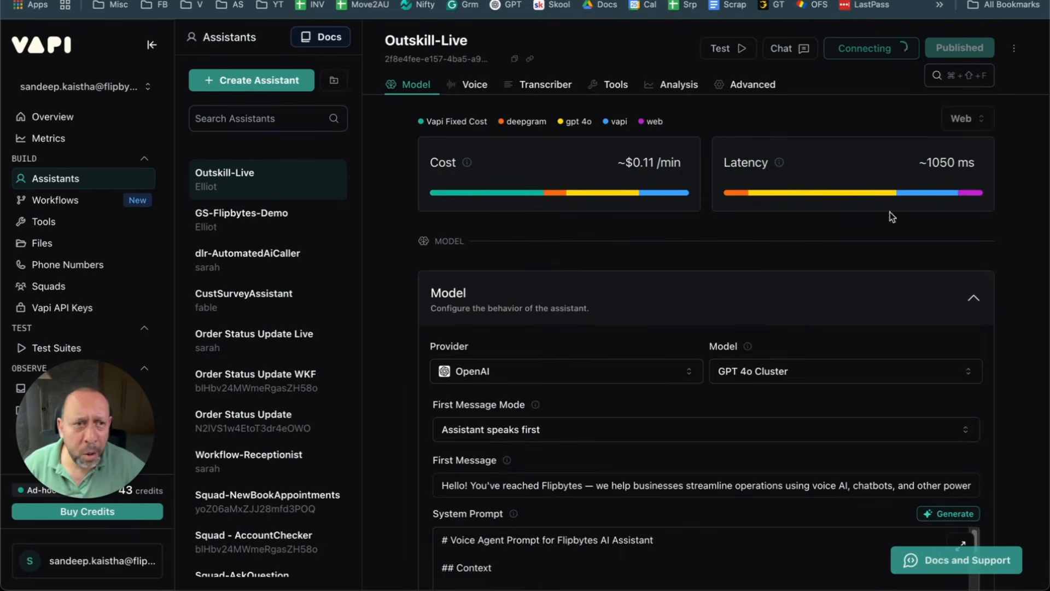
left_click(553, 1)
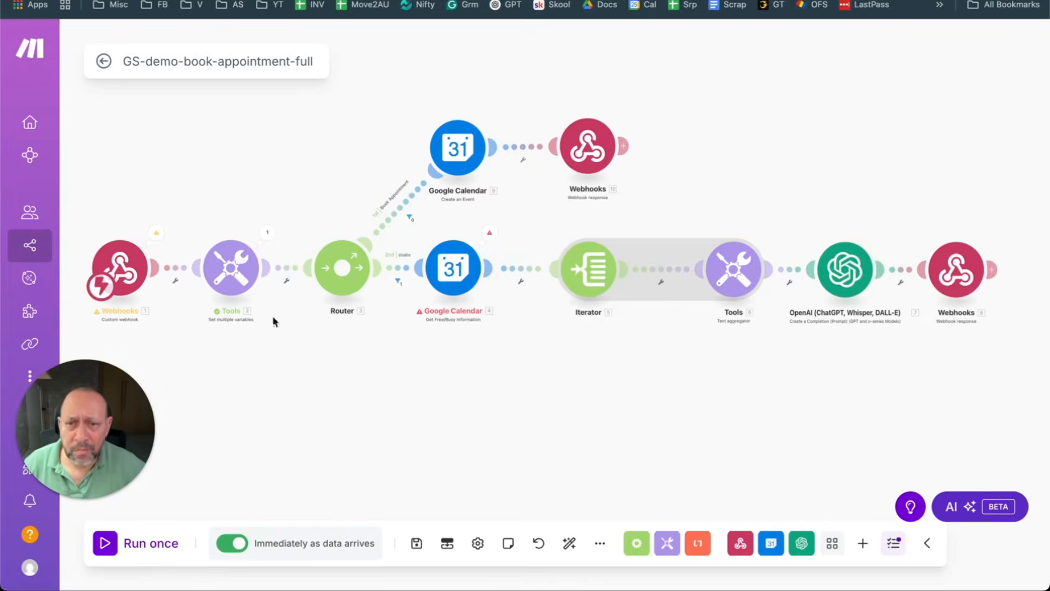
left_click(105, 544)
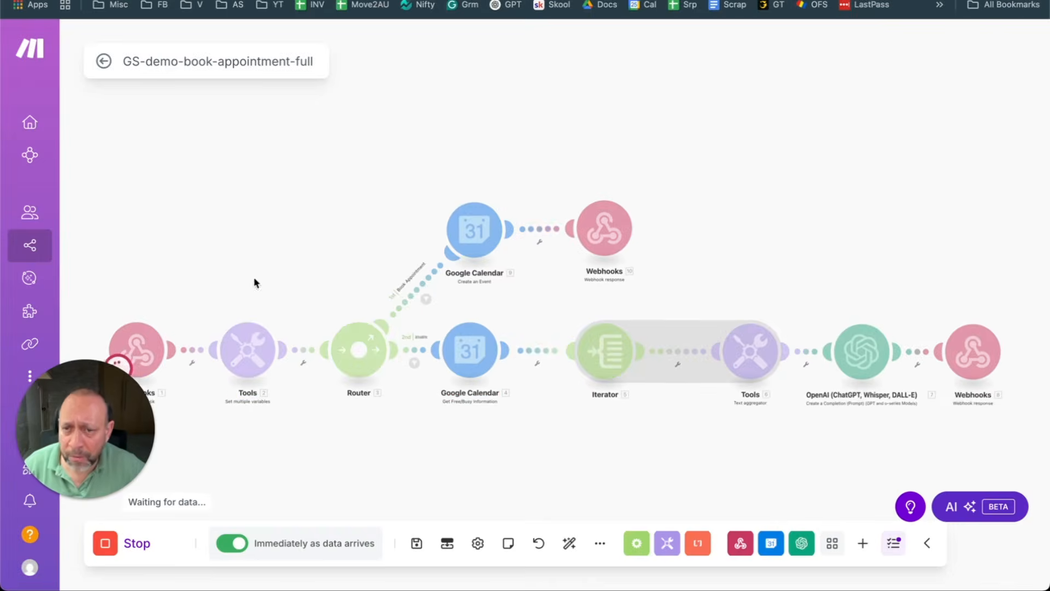
left_click_drag(256, 281, 270, 164)
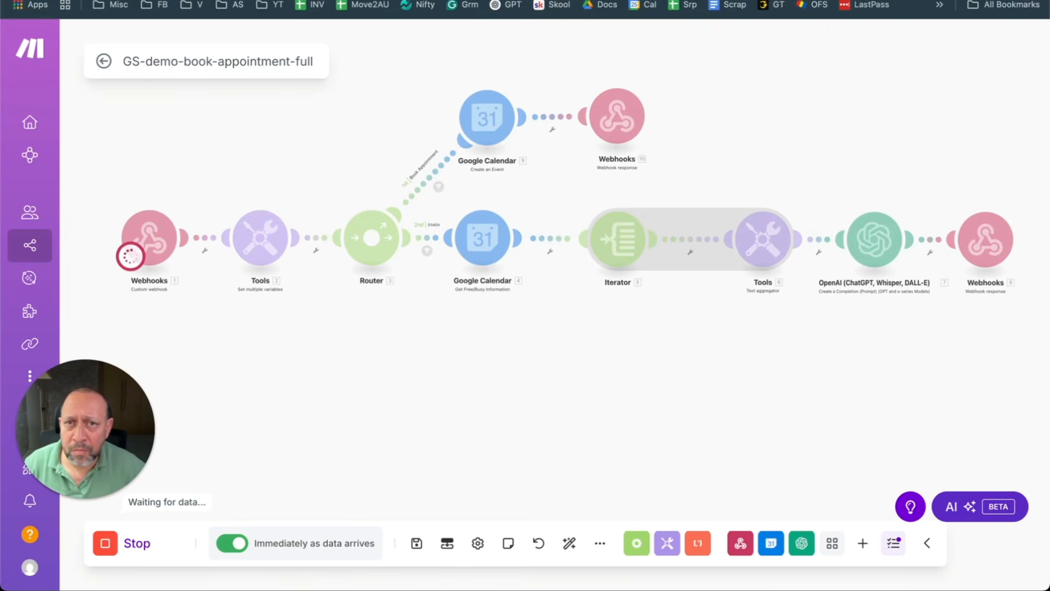
Step: Check Thursday 26 June's busy times in Google Calendar's week view, then go back to Make
left_click(448, 1)
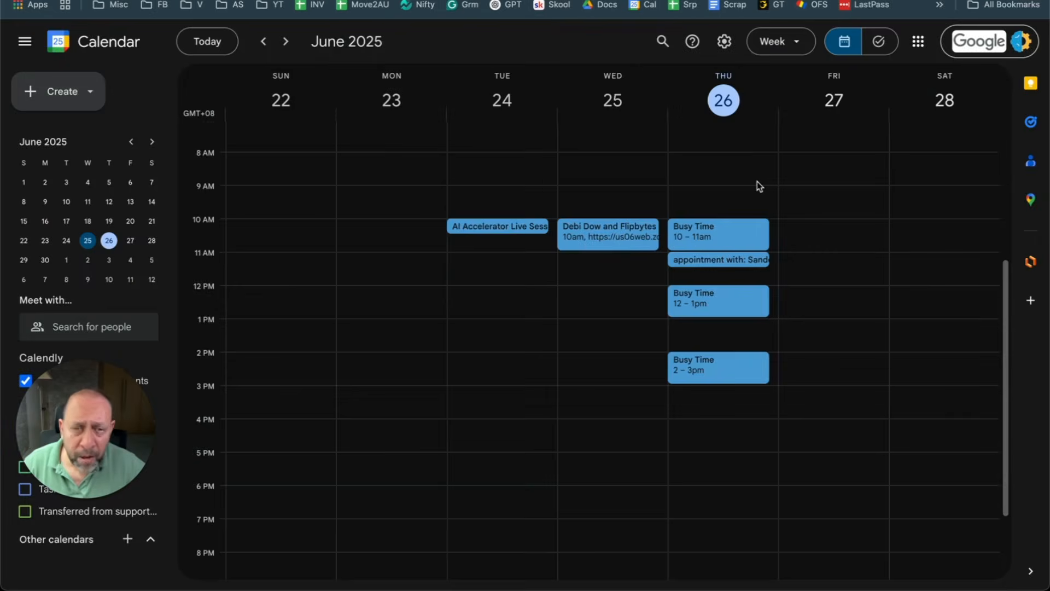
scroll(757, 181, "up", 2)
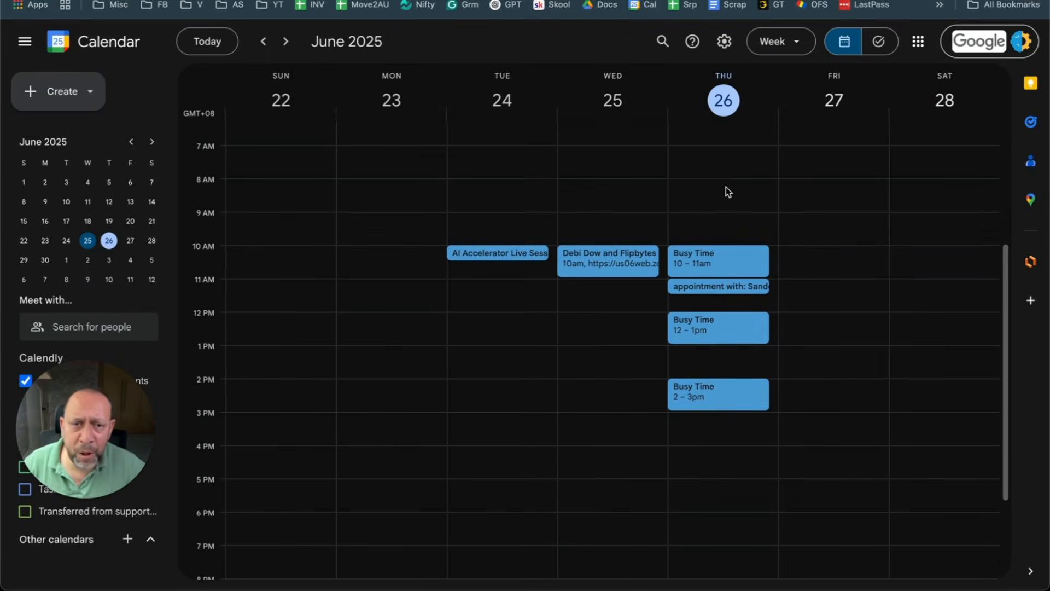
scroll(676, 189, "down", 3)
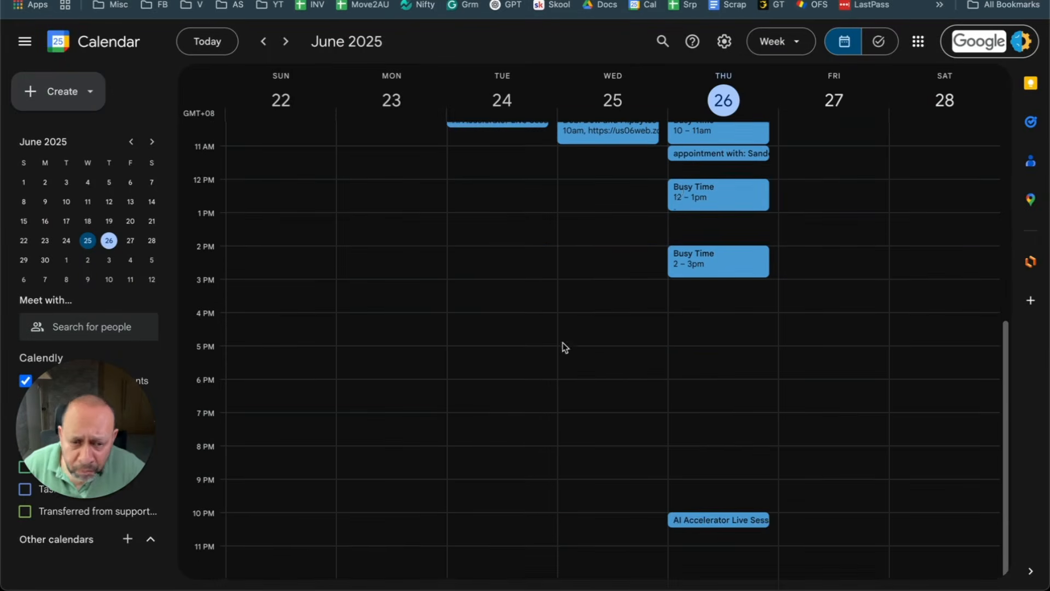
scroll(566, 338, "up", 8)
scroll(678, 405, "down", 2)
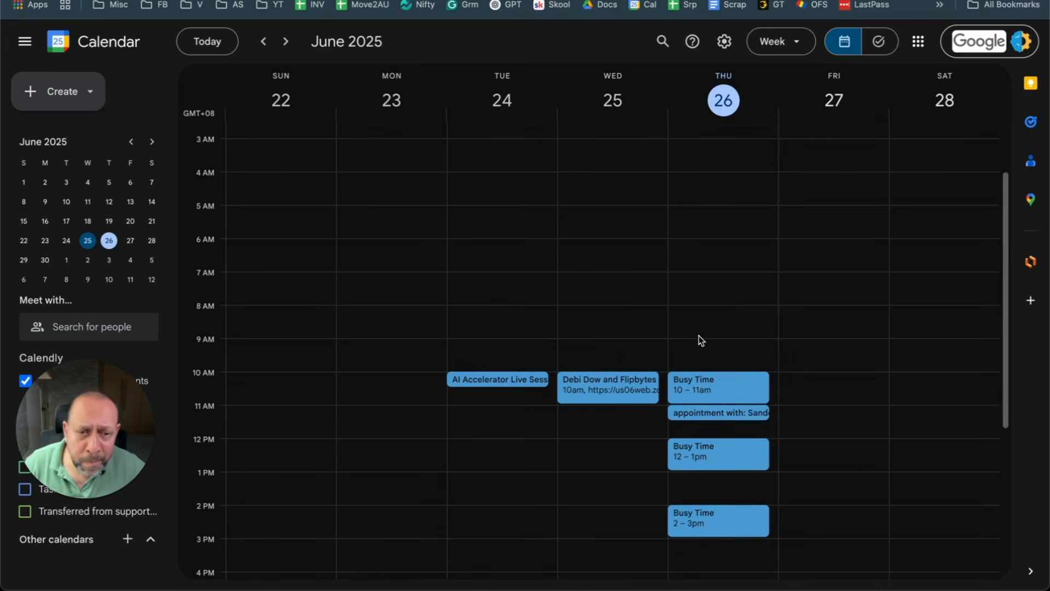
scroll(703, 286, "down", 1)
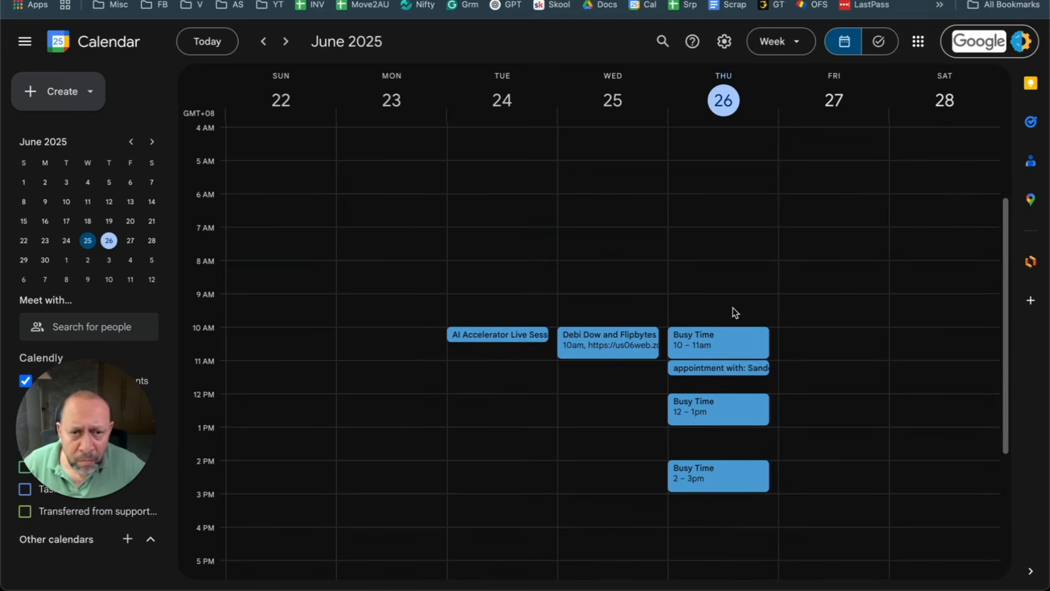
scroll(616, 267, "up", 3)
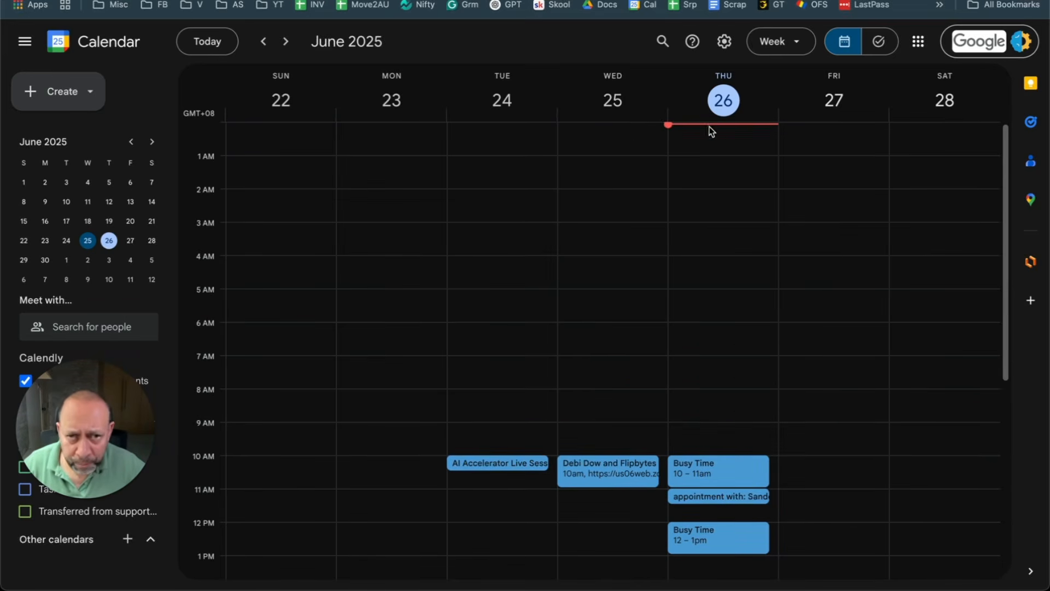
scroll(643, 235, "down", 3)
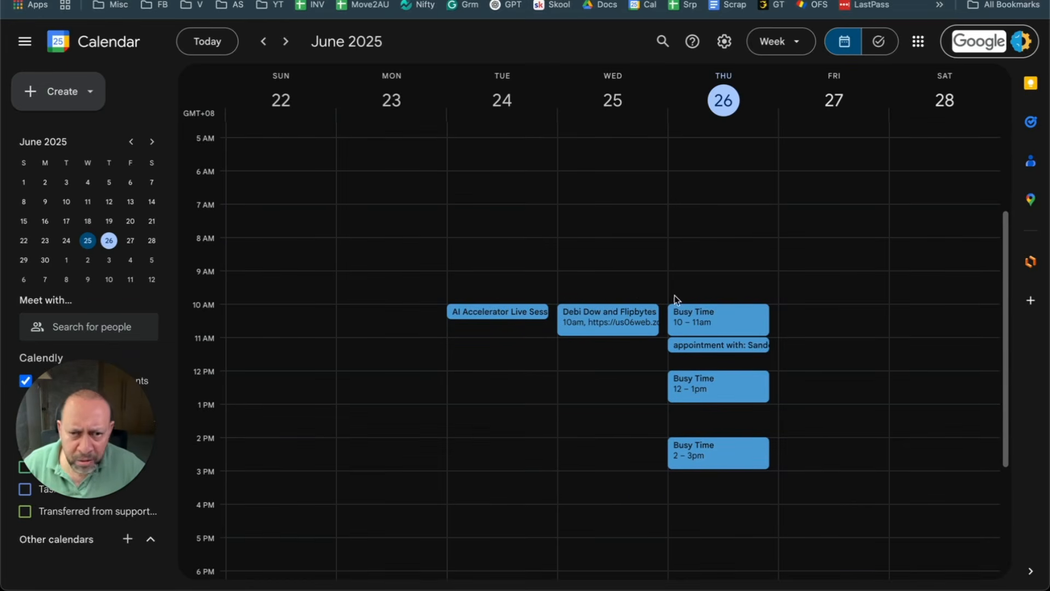
key("ctrl+Tab")
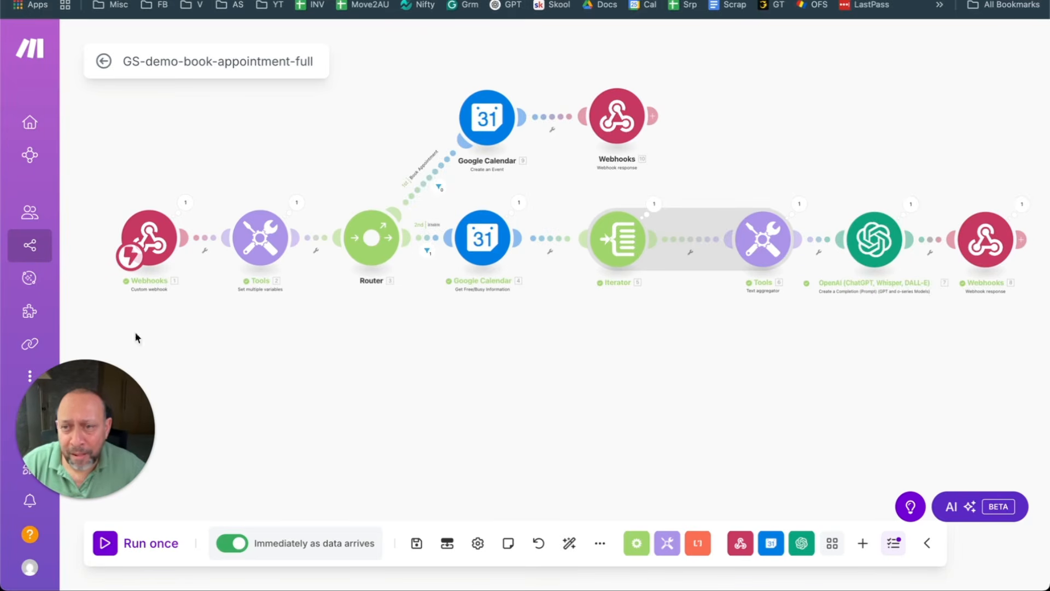
Step: End the Vapi test call and open the first Webhooks module's run output in Make
left_click(241, 0)
left_click(911, 552)
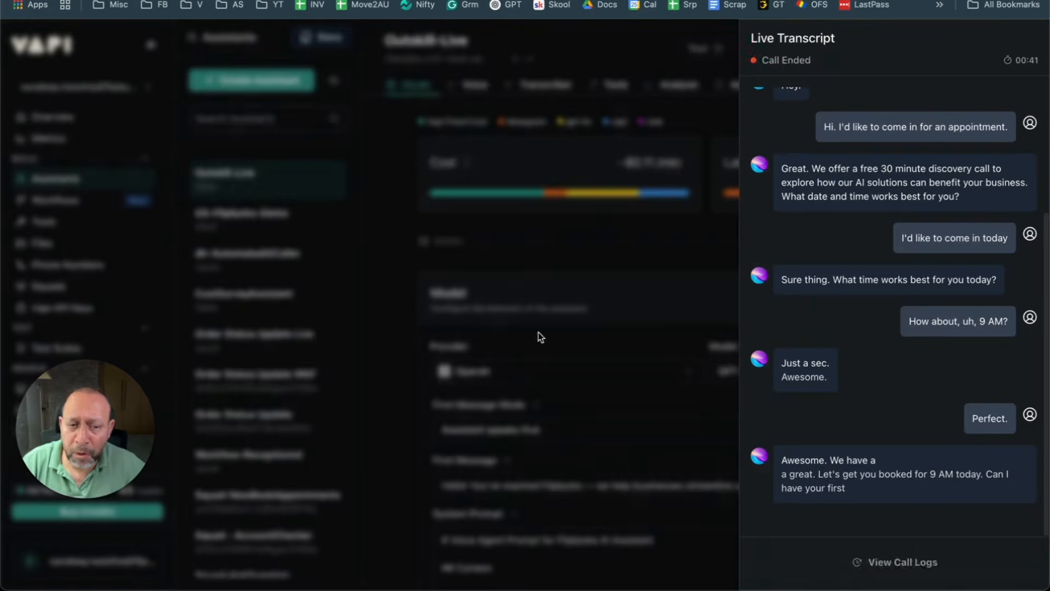
left_click(339, 0)
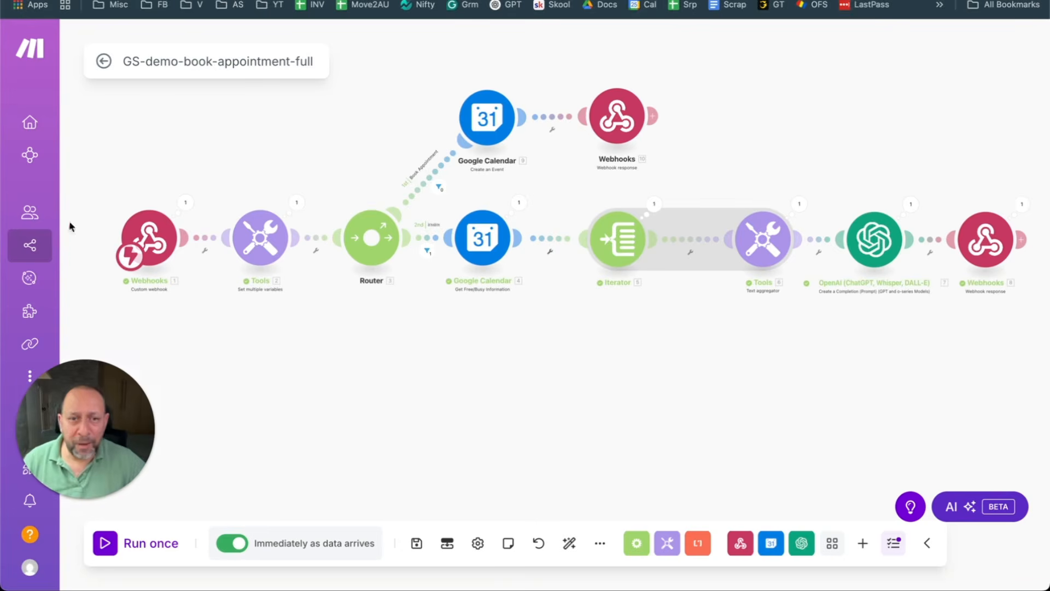
scroll(742, 204, "up", 2)
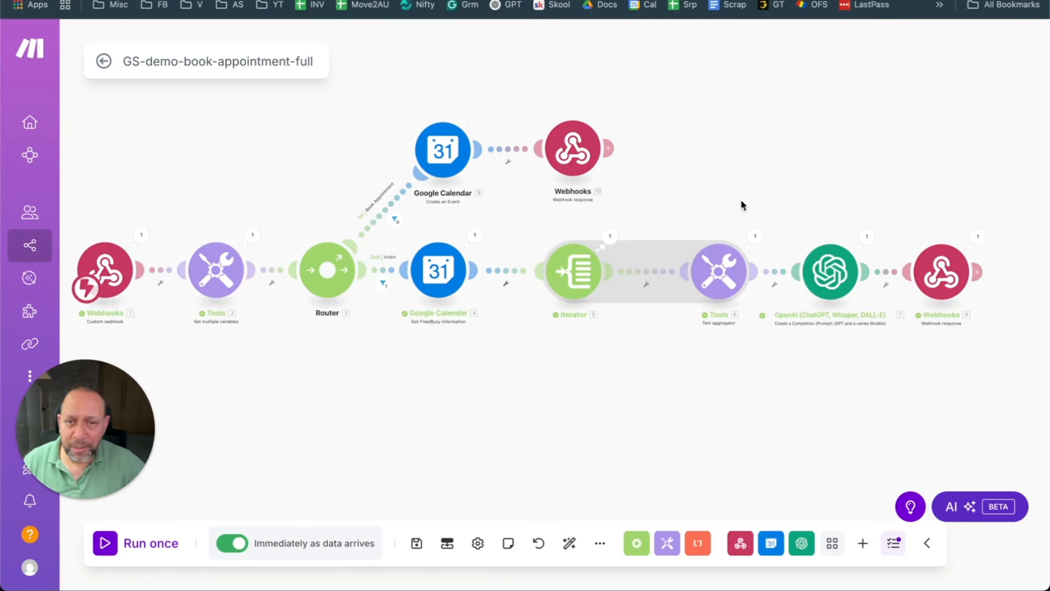
scroll(733, 221, "down", 3)
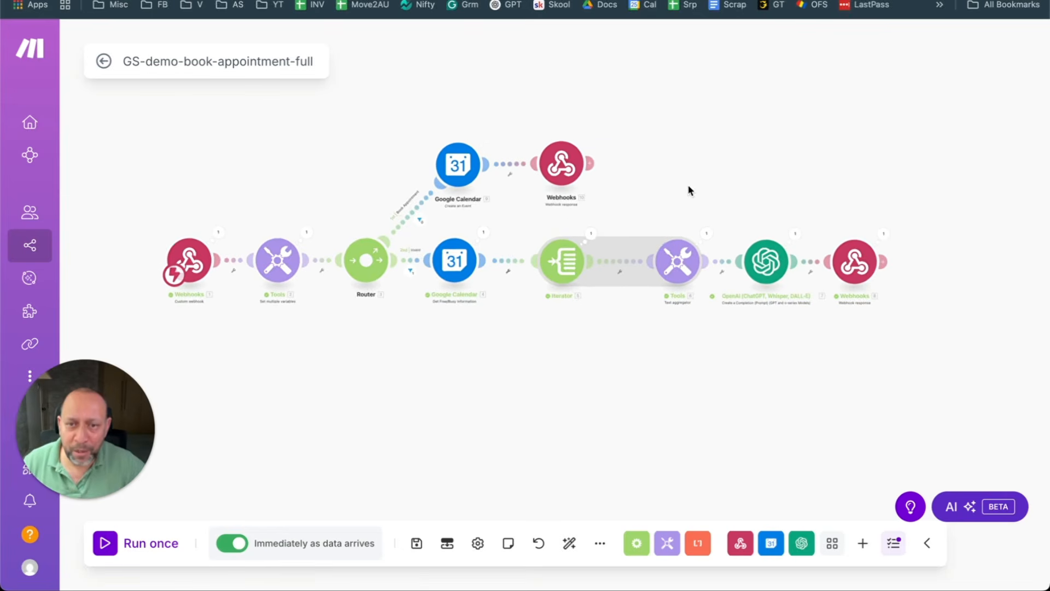
scroll(692, 184, "up", 2)
left_click_drag(697, 188, 775, 149)
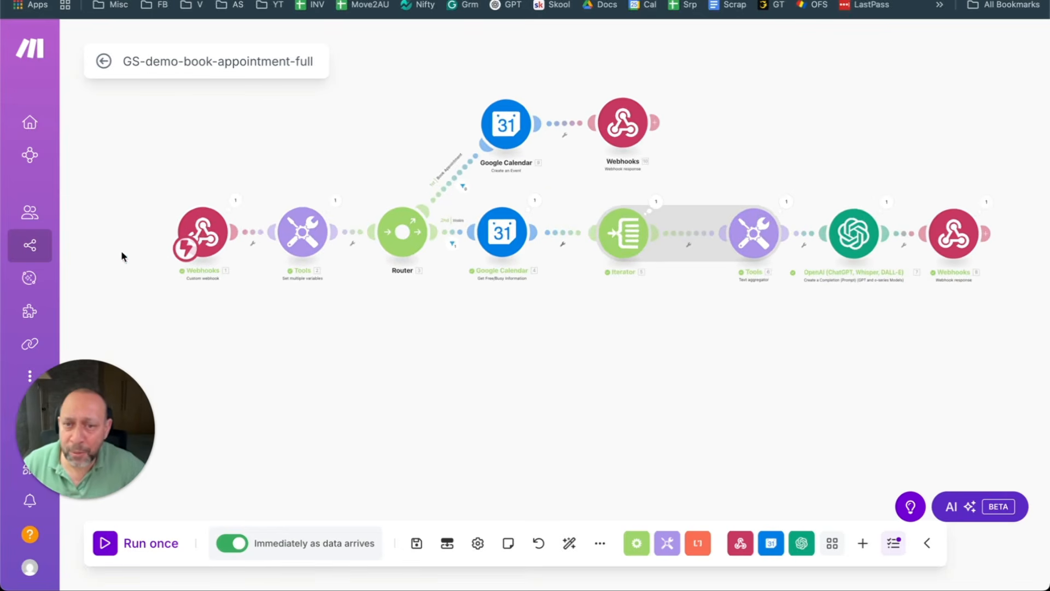
scroll(254, 158, "up", 2)
left_click_drag(256, 155, 174, 131)
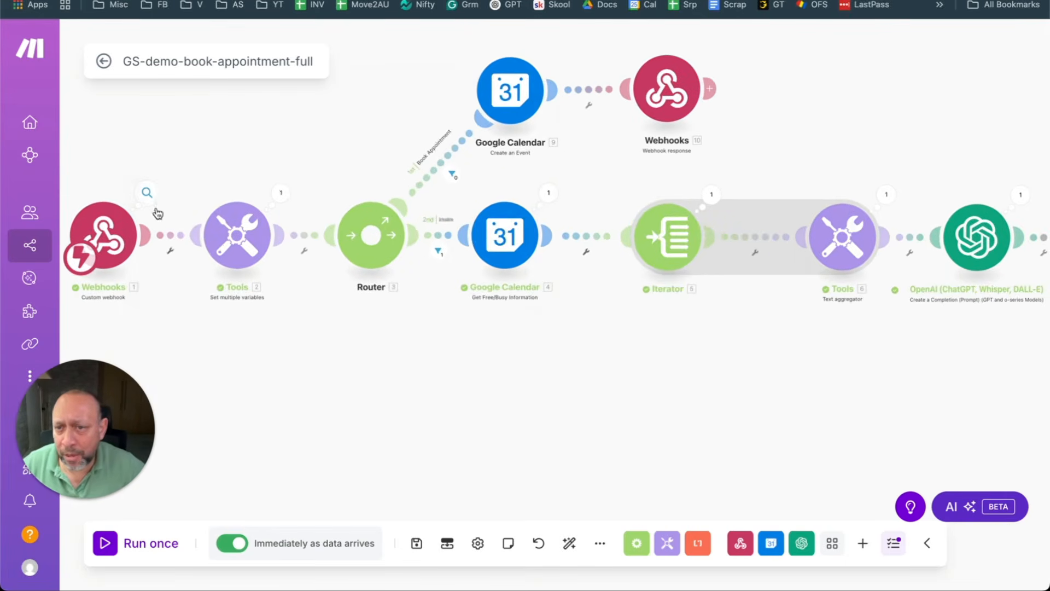
left_click(147, 192)
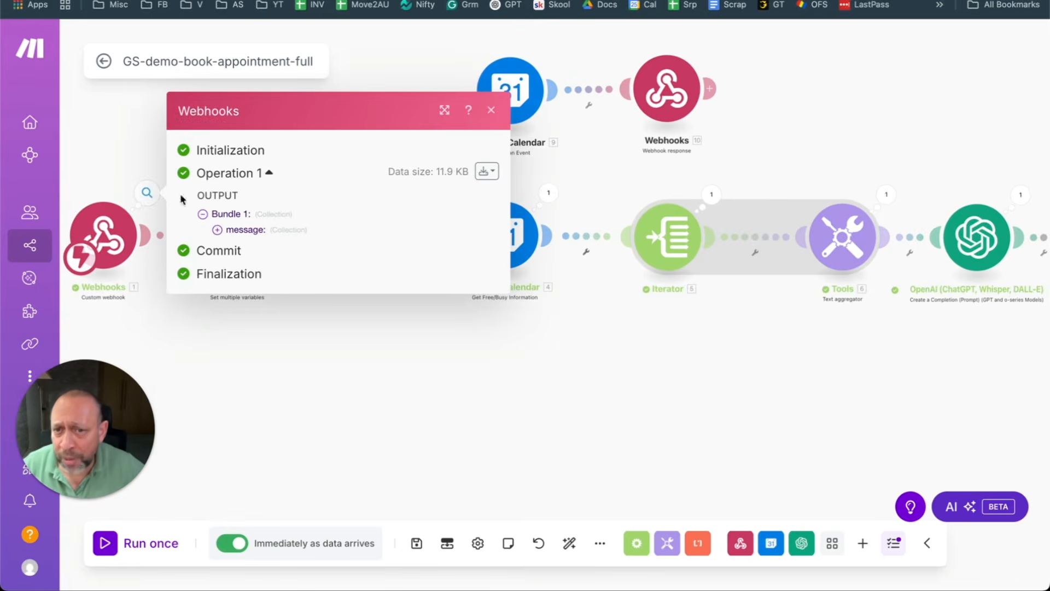
Step: Check the Webhooks, Tools and free/busy run details, including the free/busy Minimum and Maximum Time
left_click(119, 148)
left_click(279, 194)
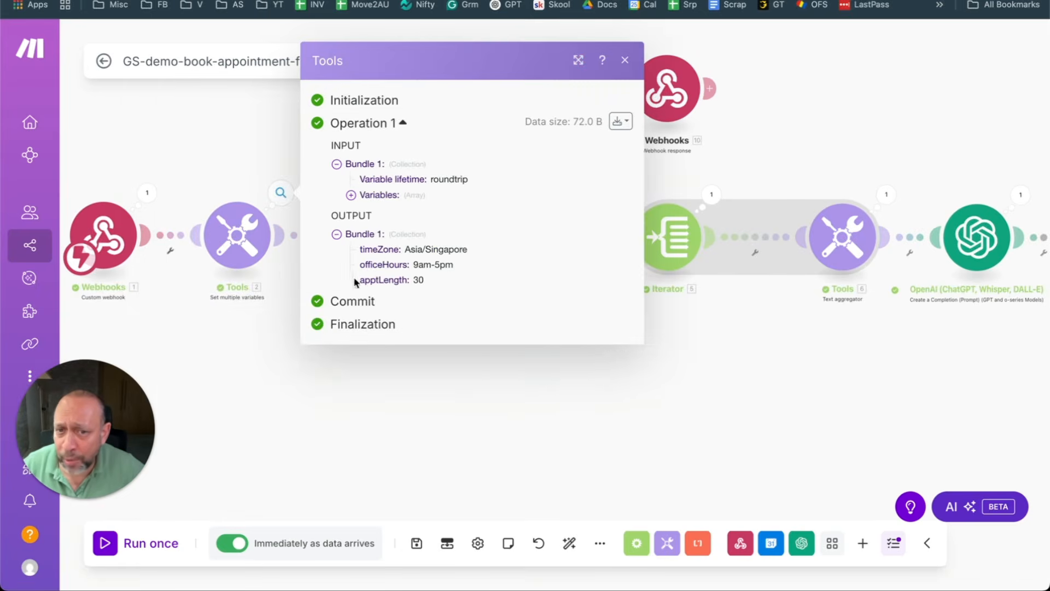
left_click(486, 382)
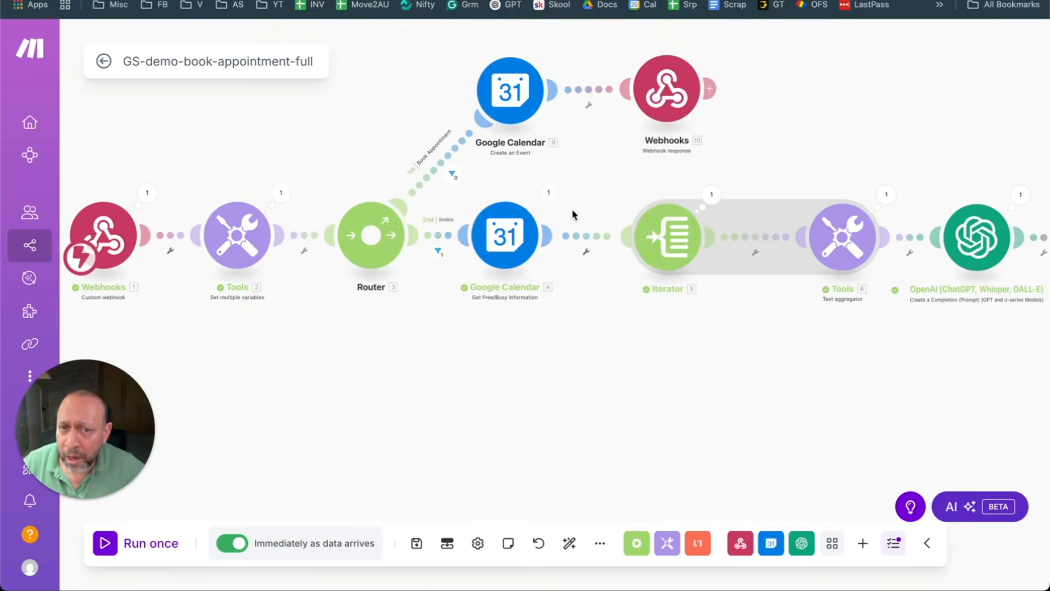
left_click(549, 193)
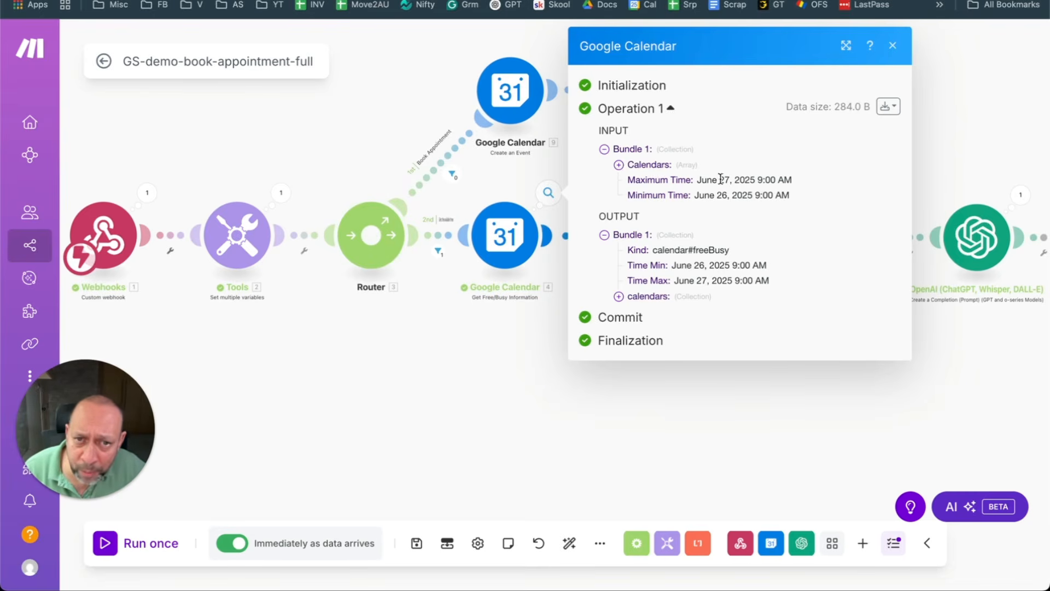
left_click_drag(720, 180, 783, 188)
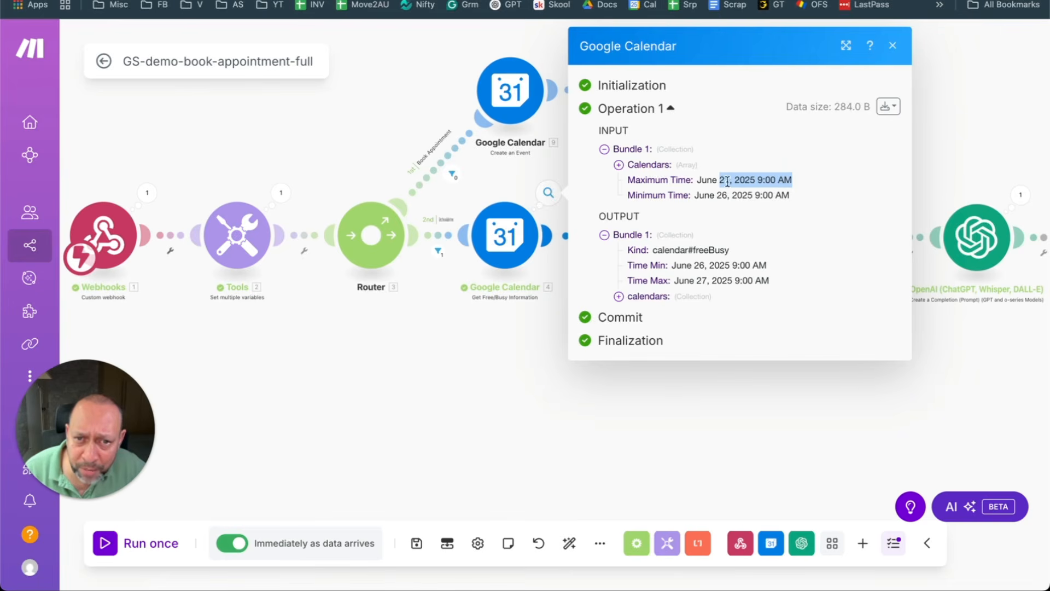
left_click(781, 194)
left_click_drag(800, 199, 709, 180)
left_click(717, 193)
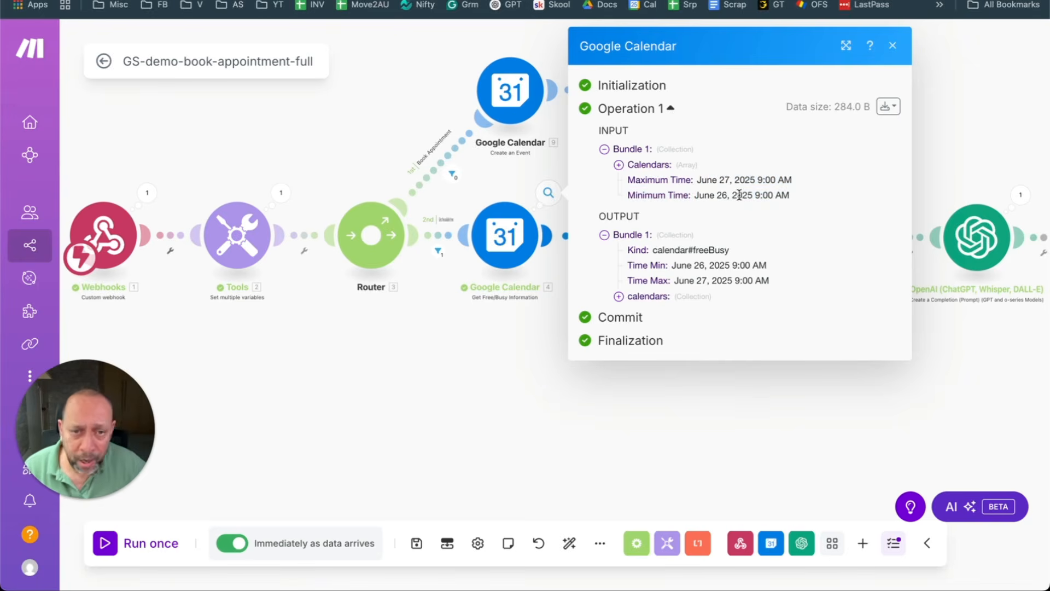
left_click(458, 361)
left_click(549, 198)
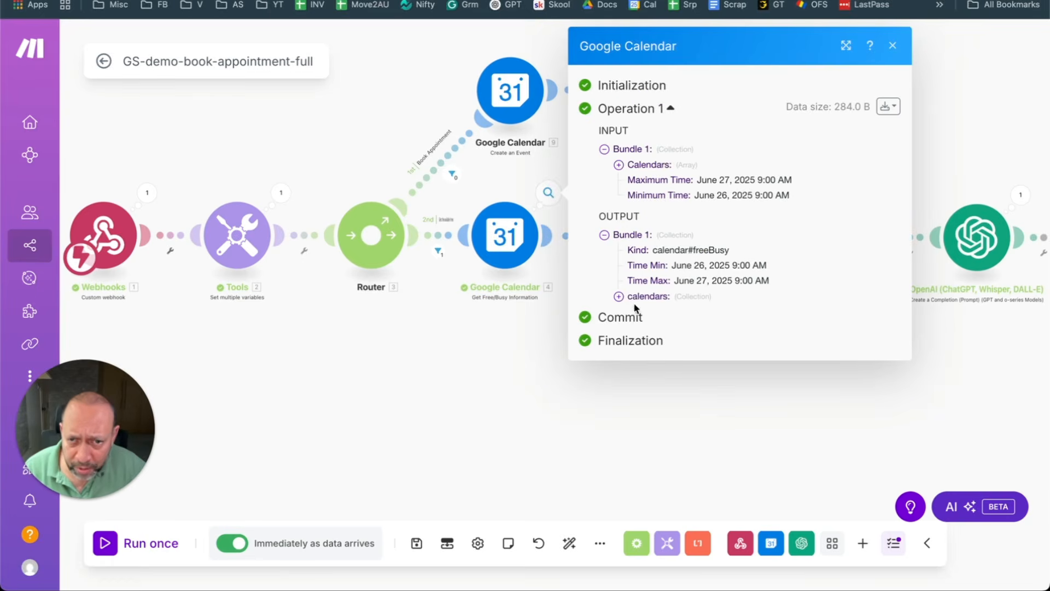
Step: Expand the free/busy output's calendars > busy items 1–4 and bring up Google Calendar
left_click(619, 297)
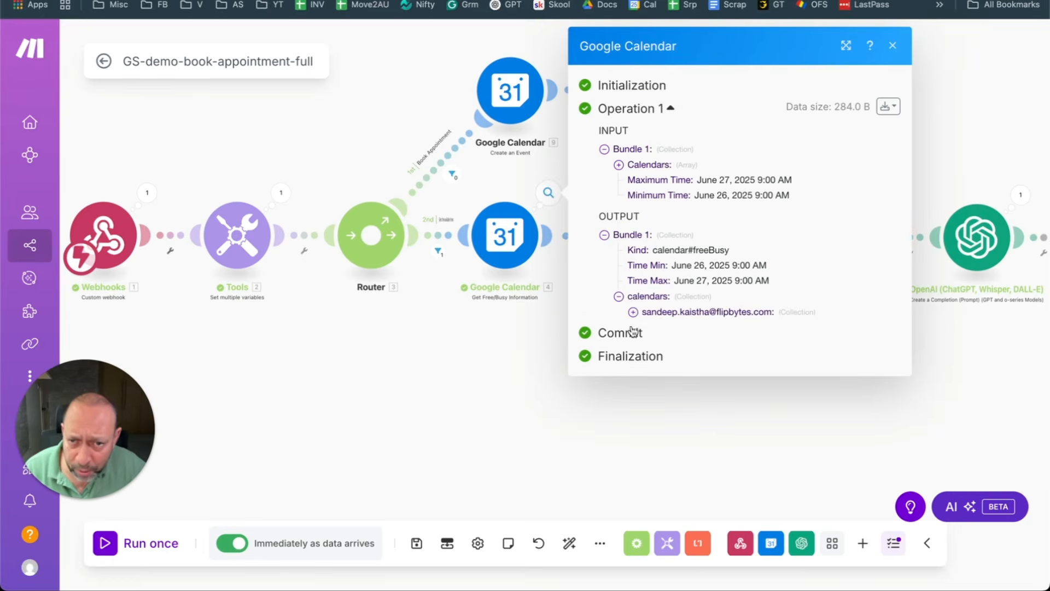
left_click(632, 311)
left_click(647, 328)
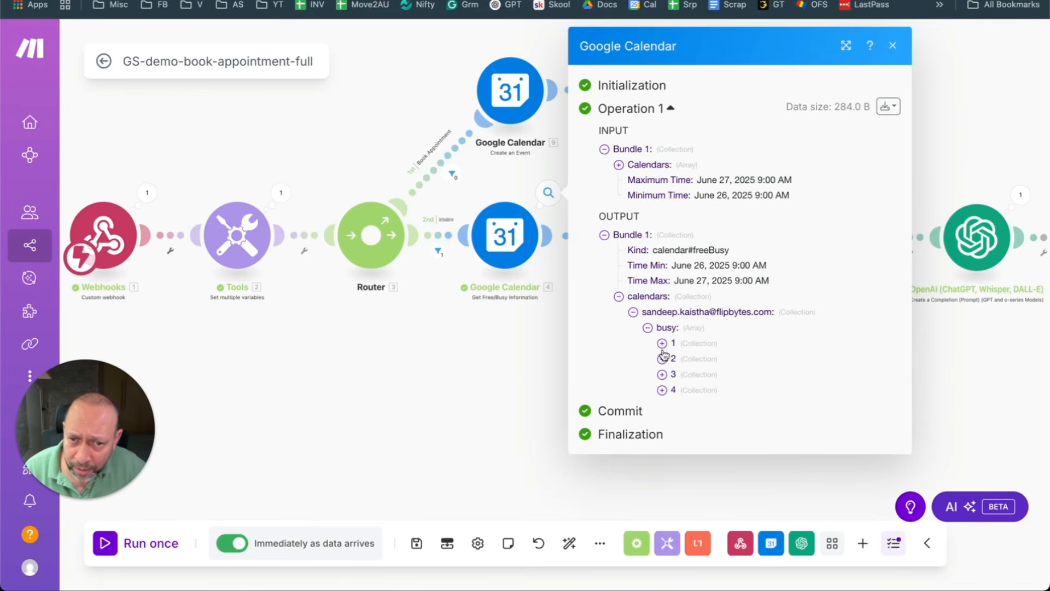
left_click(662, 343)
left_click(662, 390)
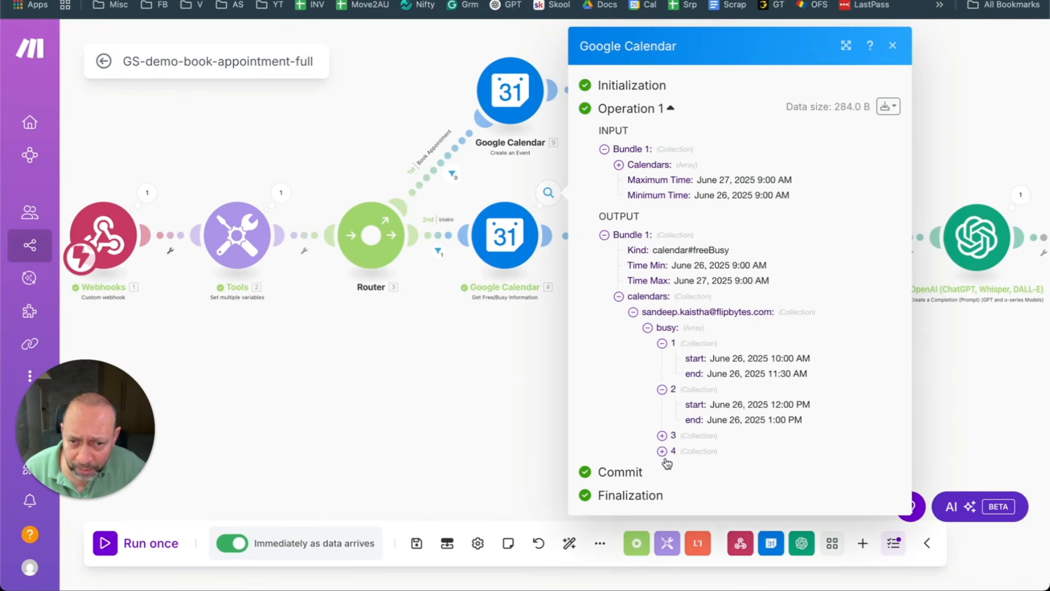
left_click(663, 435)
left_click(662, 482)
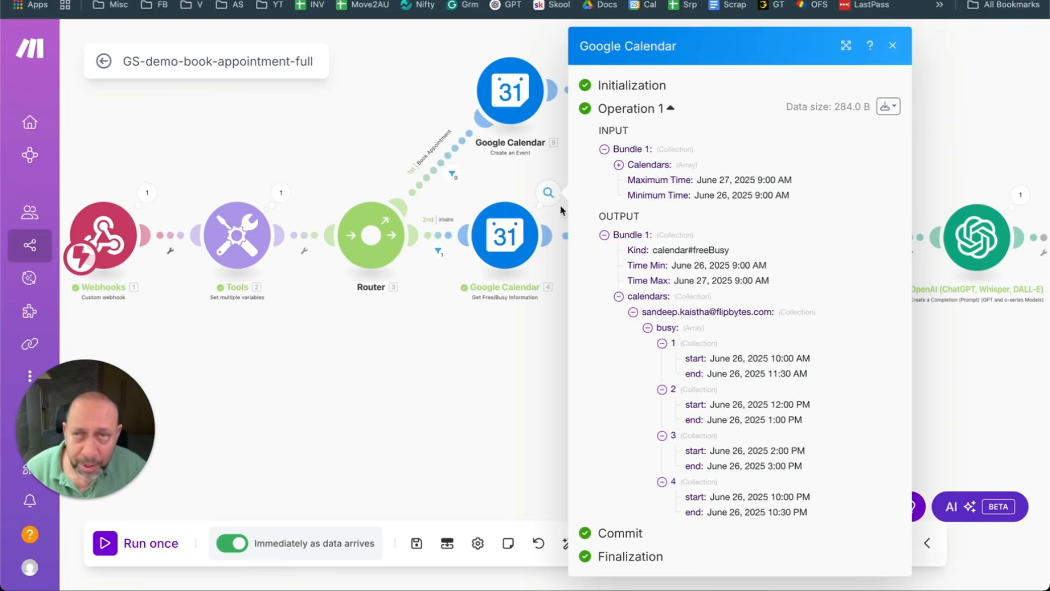
left_click(406, 1)
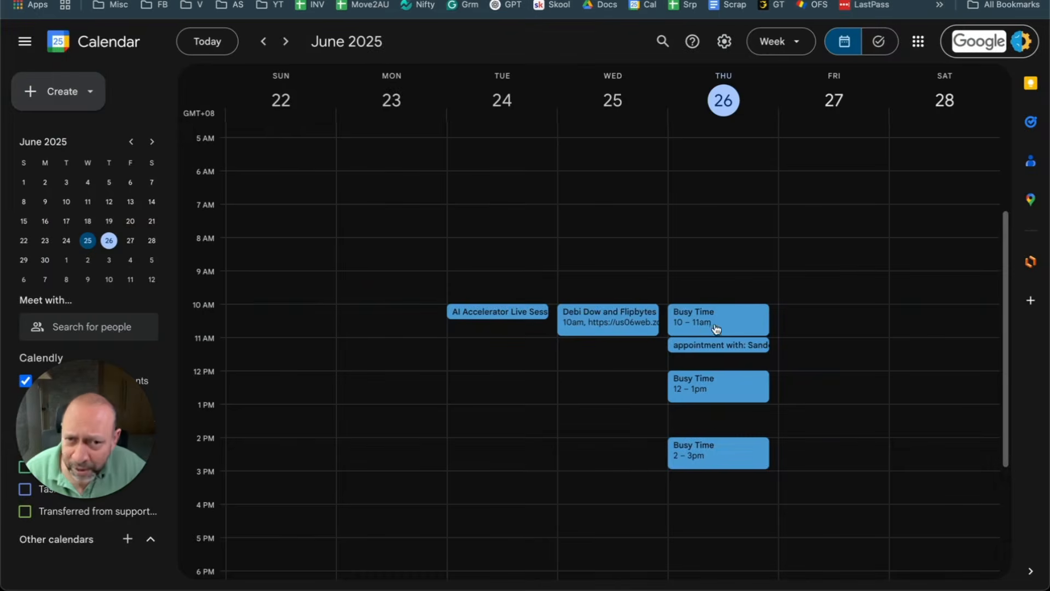
Step: Go back to the Make free/busy output after comparing Thursday's busy blocks
left_click(538, 1)
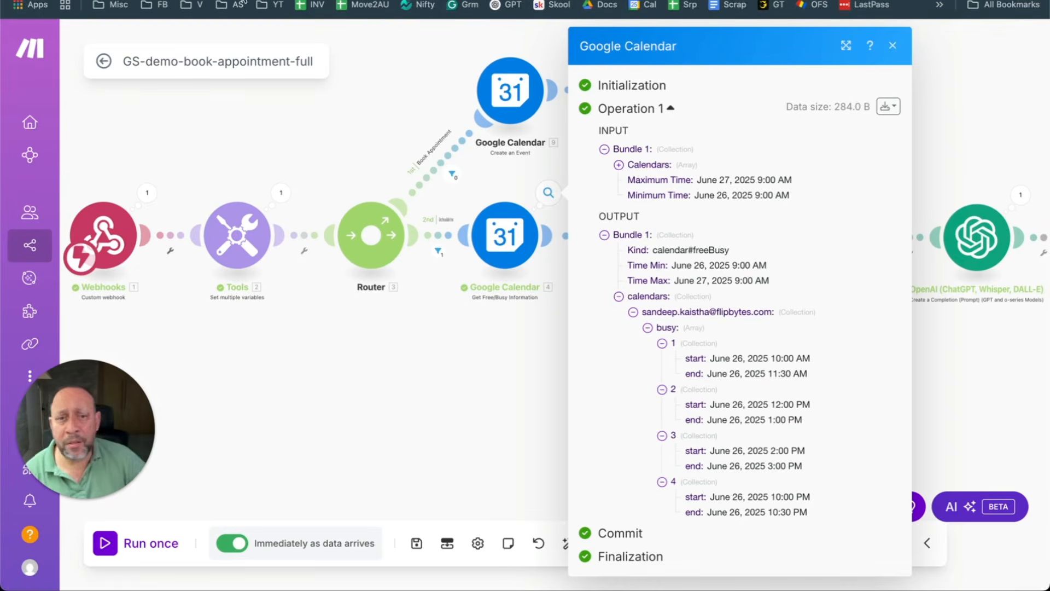
Step: Close the free/busy output, glance at the Flow Control modules, and pan toward the webhook response
left_click(437, 392)
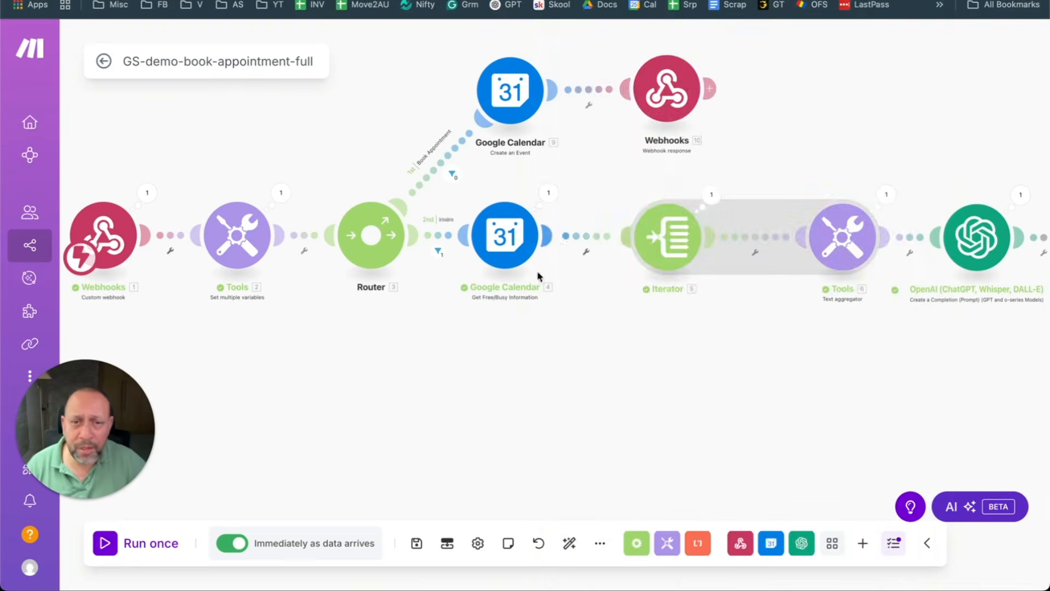
left_click(549, 193)
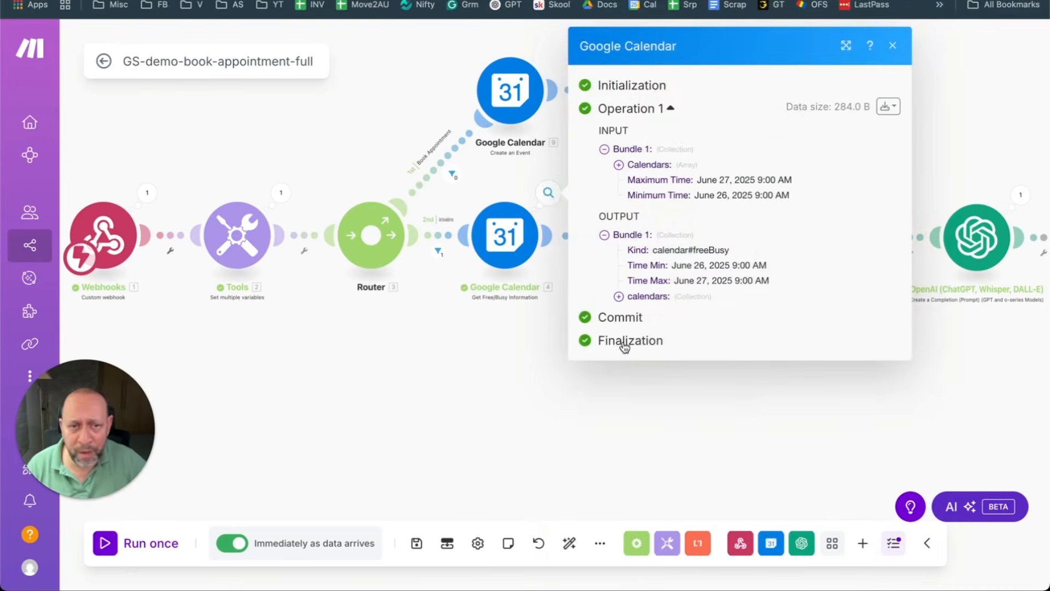
left_click(520, 392)
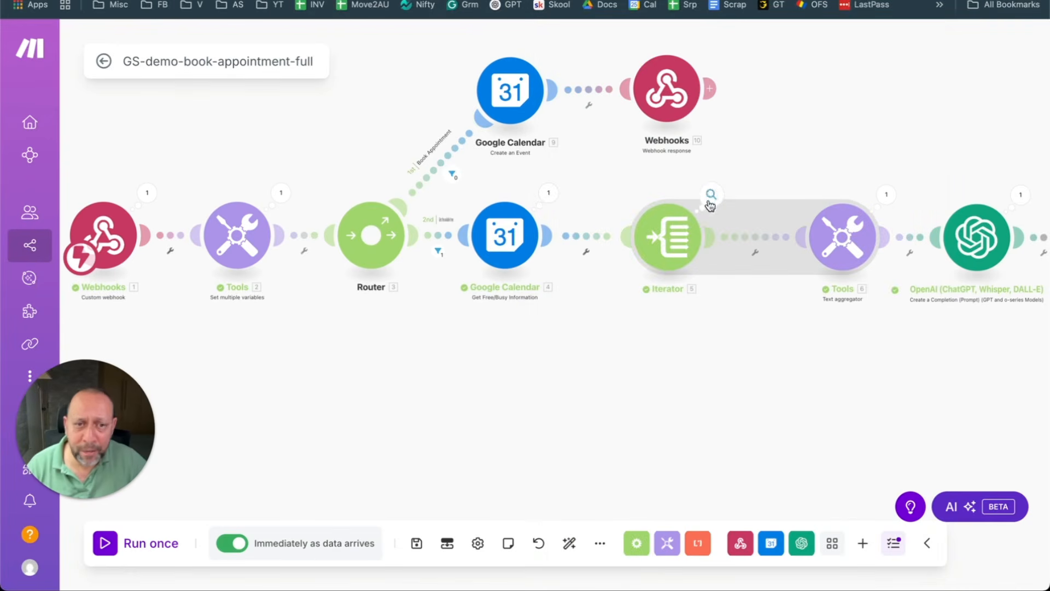
left_click(636, 544)
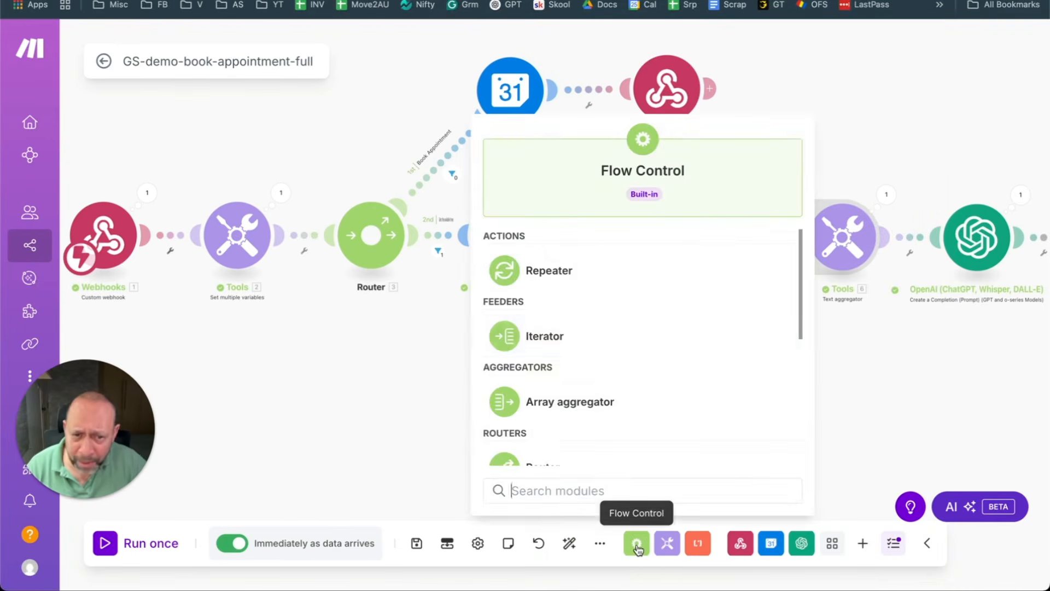
left_click(572, 341)
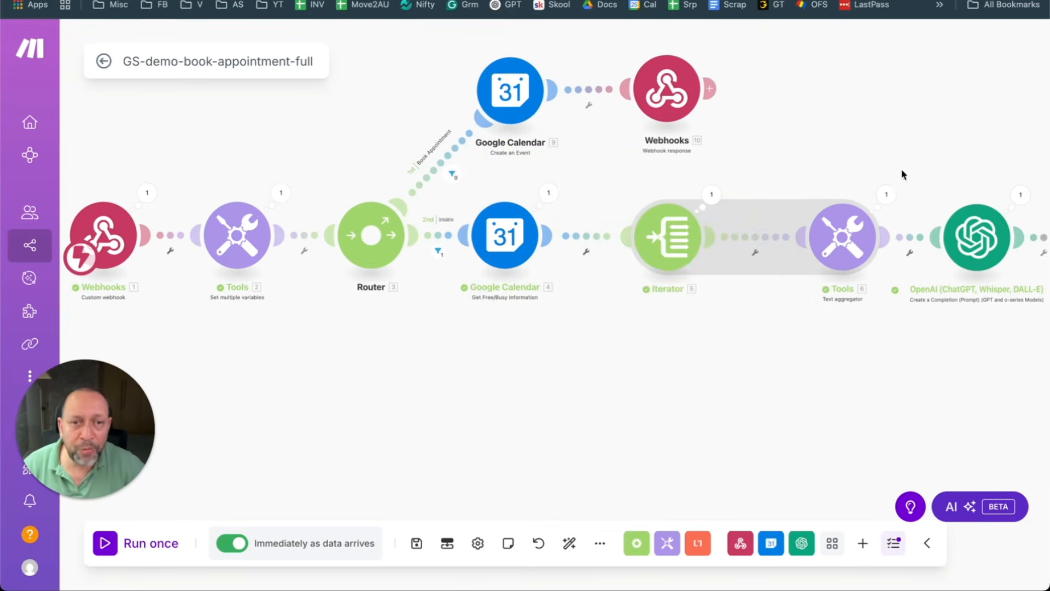
left_click_drag(946, 324, 810, 294)
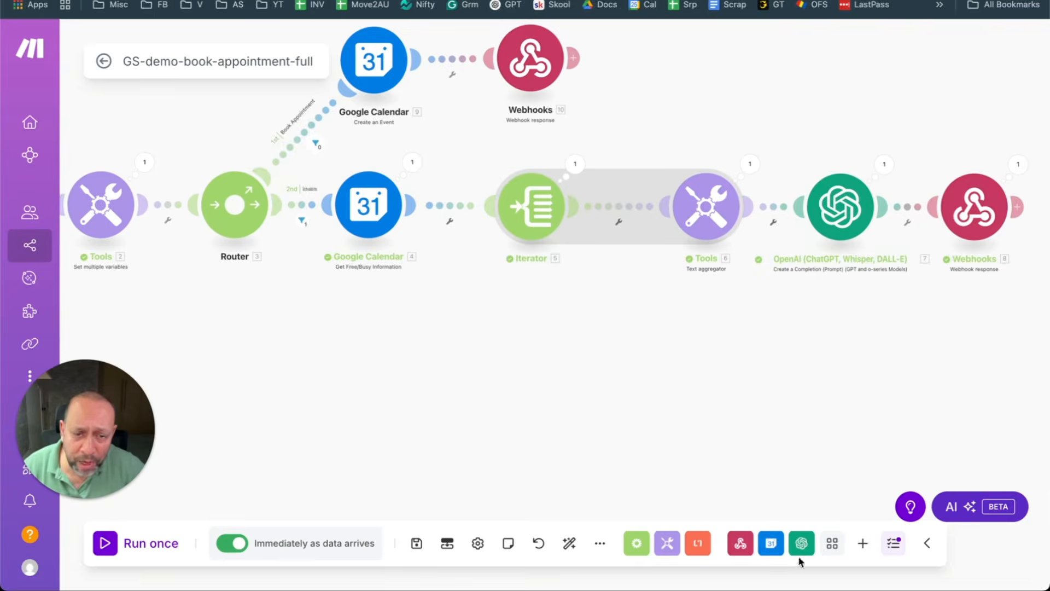
Step: Browse the Tools modules and cancel adding a module after the webhook response
left_click(667, 547)
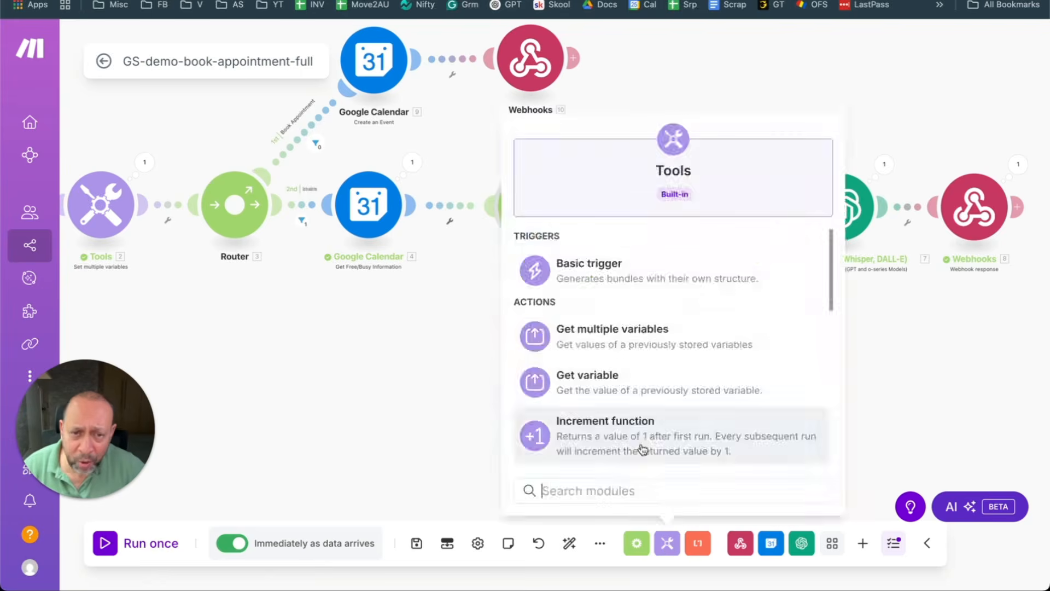
key("Escape")
left_click_drag(806, 307, 626, 350)
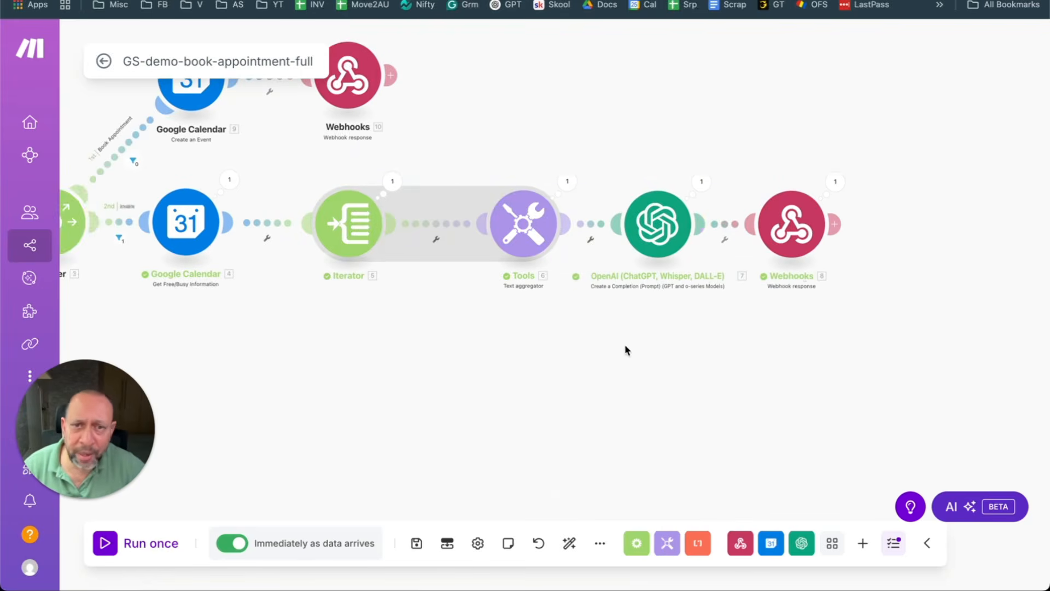
left_click(834, 224)
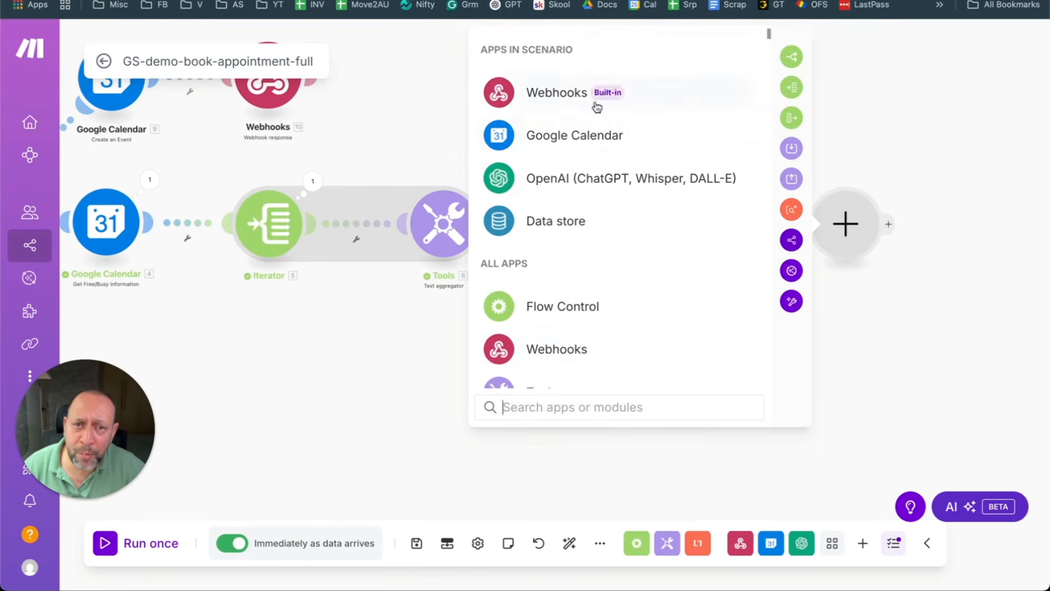
scroll(582, 362, "down", 1)
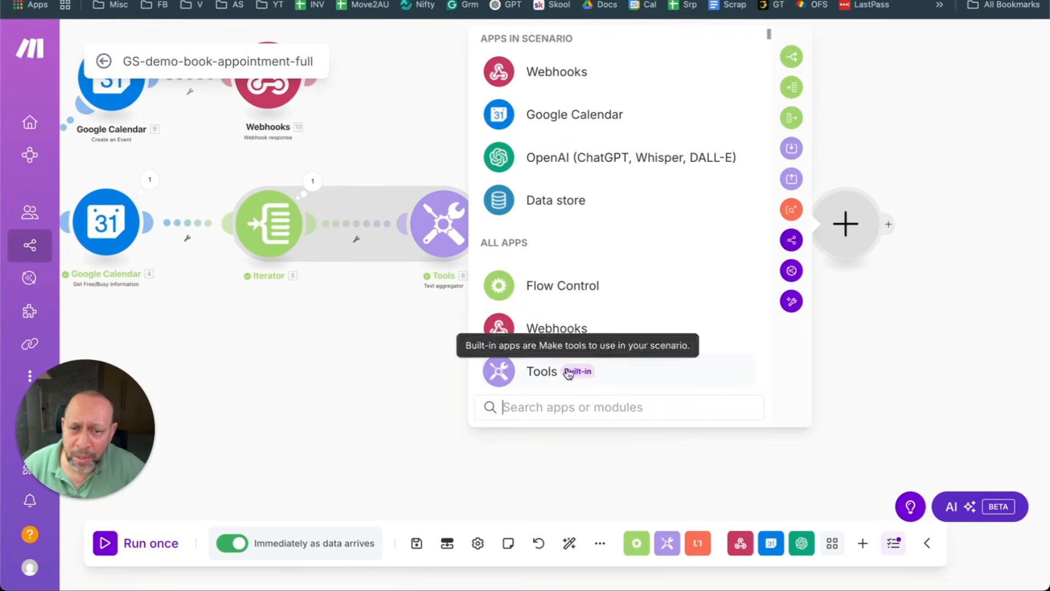
scroll(405, 340, "up", 2)
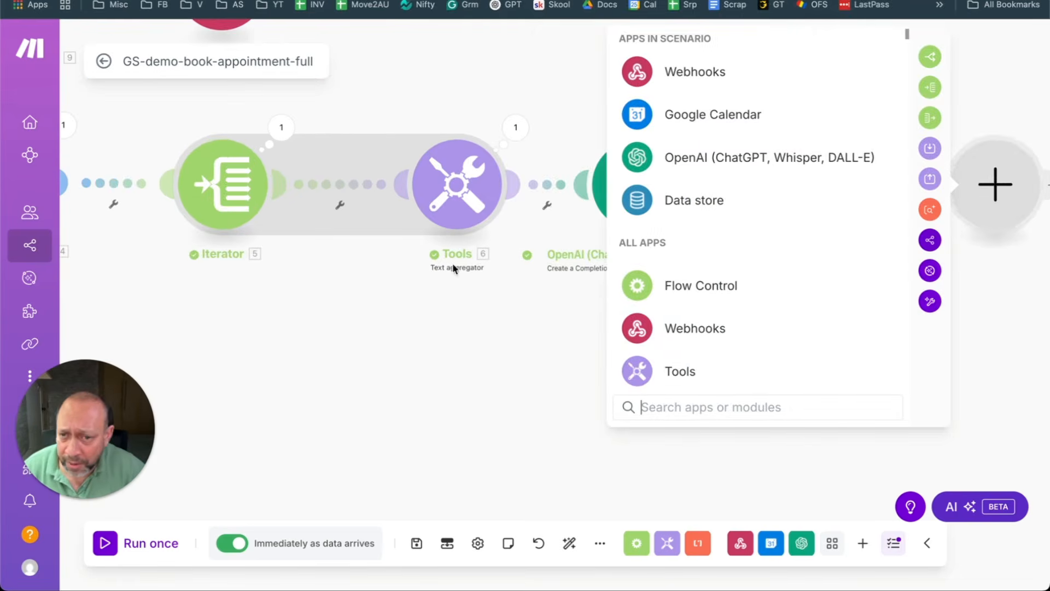
left_click(502, 386)
left_click_drag(509, 351, 675, 374)
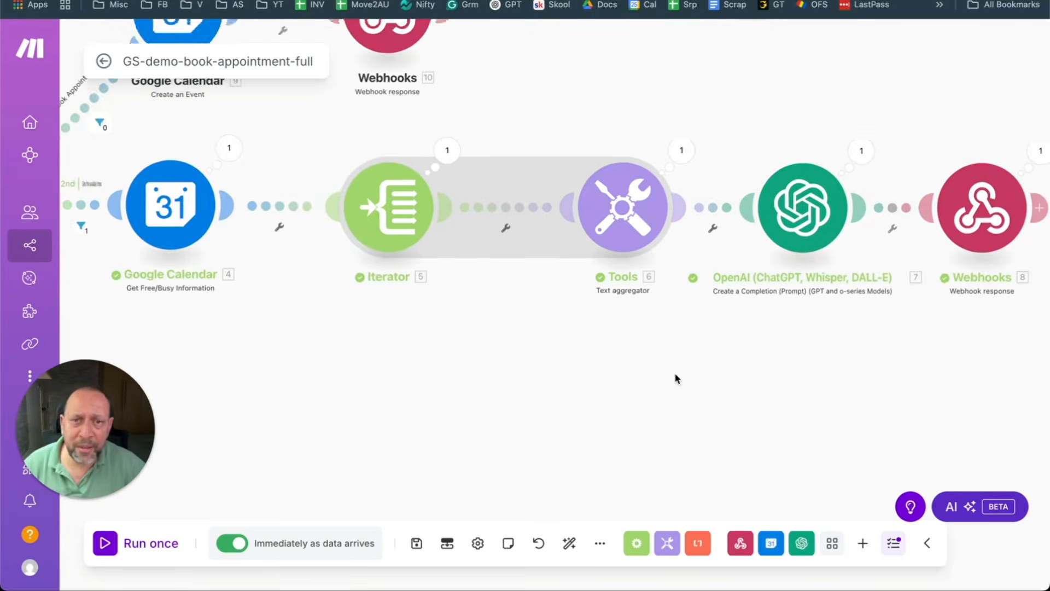
scroll(676, 375, "down", 1)
Step: Review the Text aggregator's formatDate start–end lines using YYYY-MM-DDTHH:mm and the timezone
left_click(629, 230)
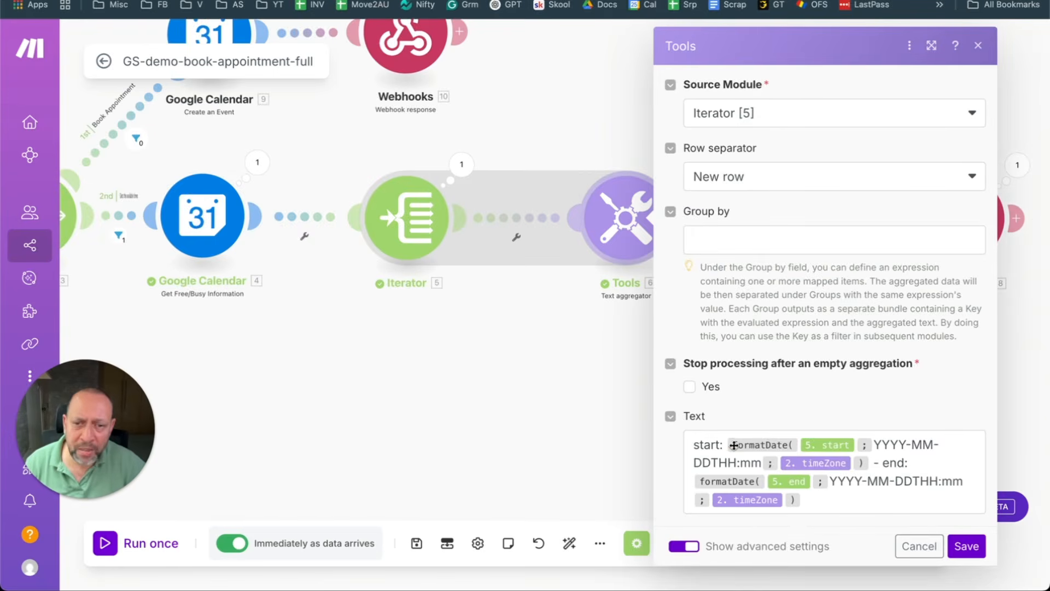
mouse_move(726, 481)
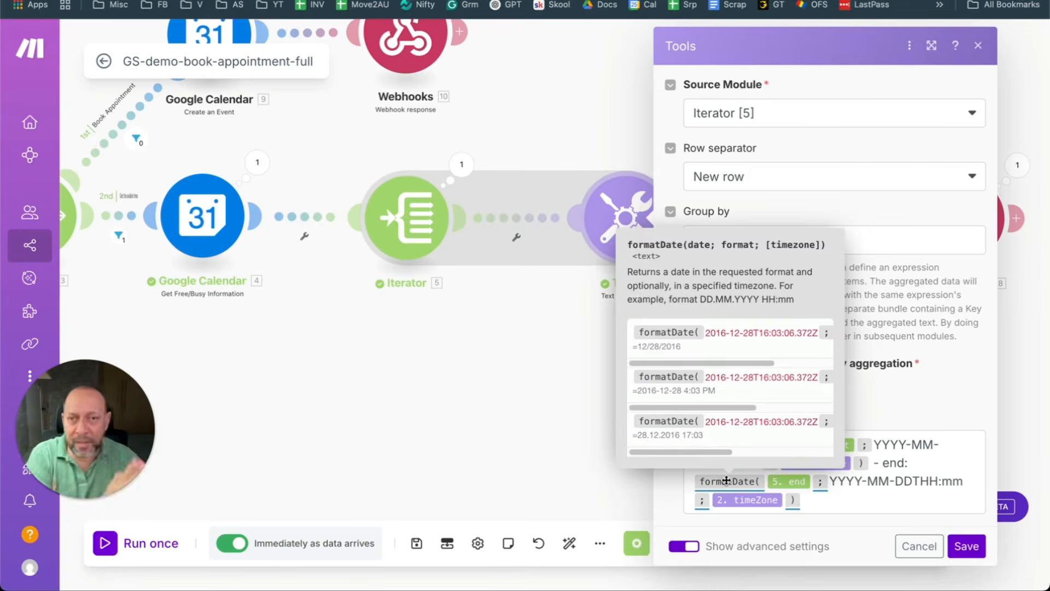
left_click(493, 425)
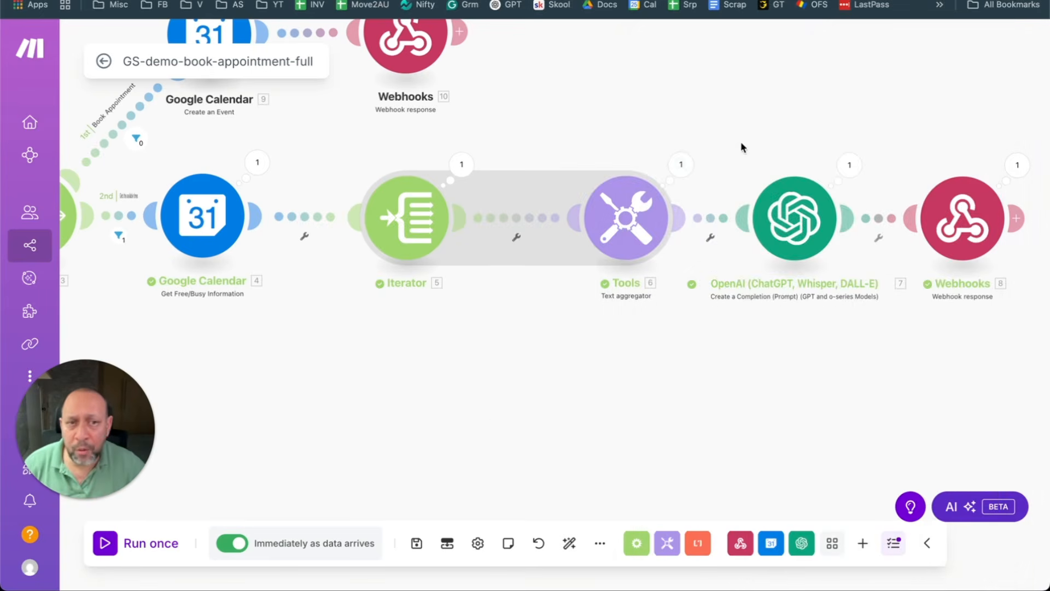
Step: Review the OpenAI completion prompt, then open the timeZone/officeHours/apptLength variables module
left_click(801, 542)
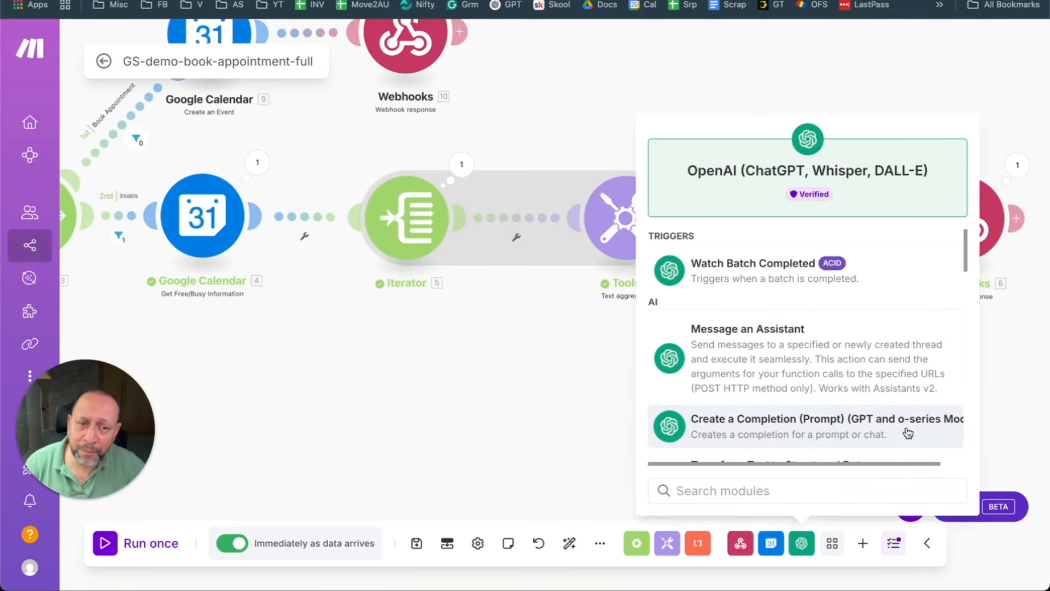
left_click(818, 431)
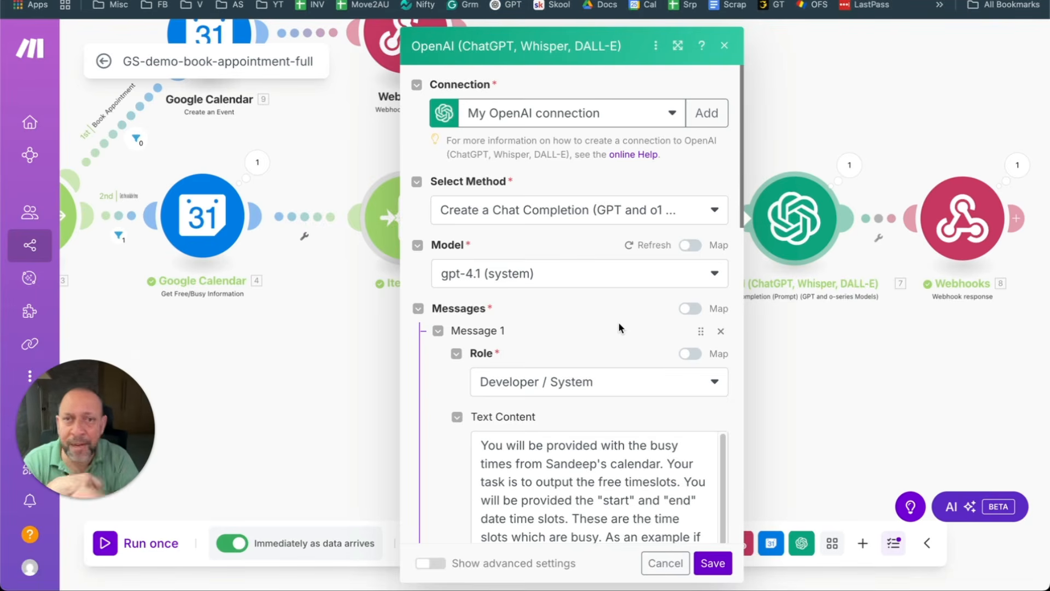
scroll(521, 440, "down", 2)
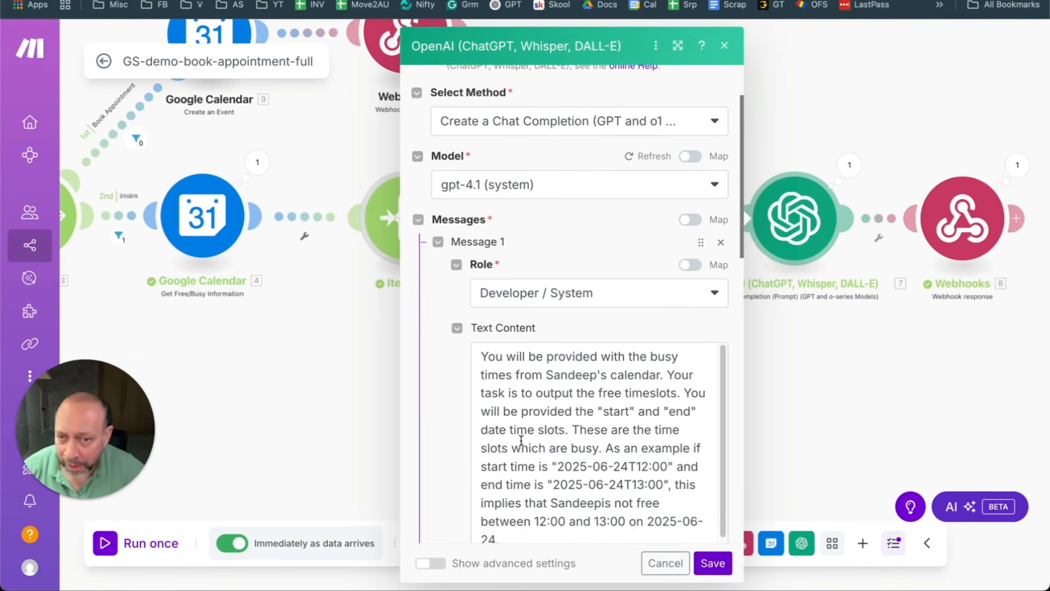
scroll(867, 355, "down", 3)
scroll(655, 347, "down", 1)
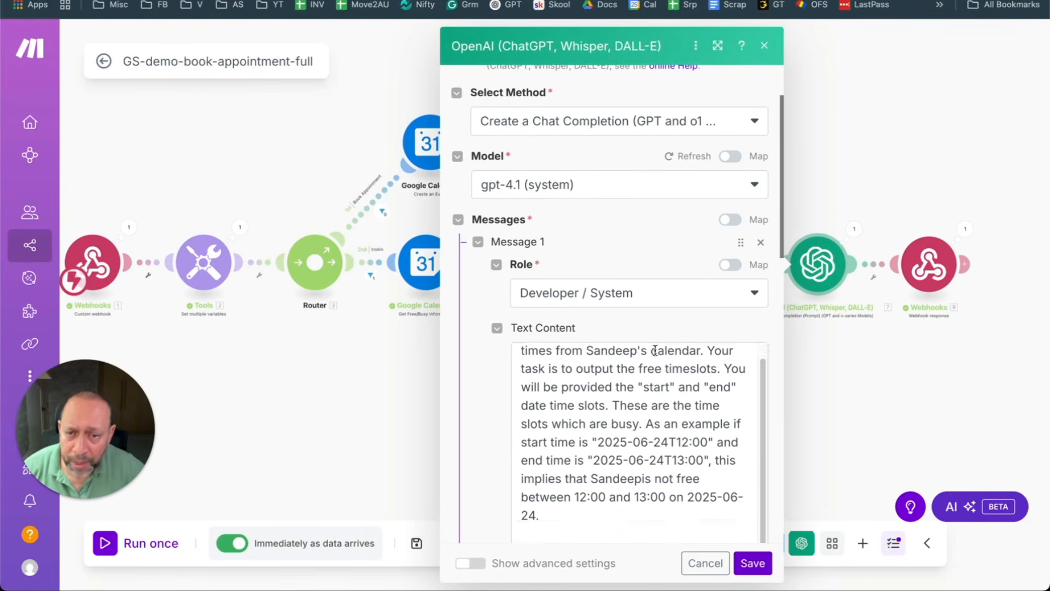
scroll(640, 364, "up", 1)
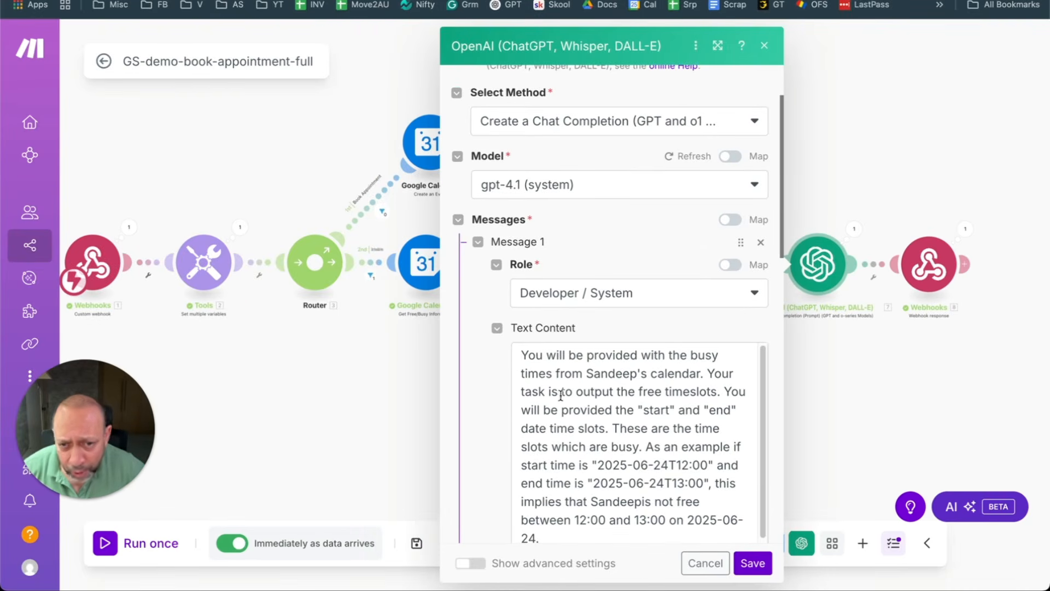
left_click_drag(720, 392, 521, 356)
scroll(650, 427, "down", 5)
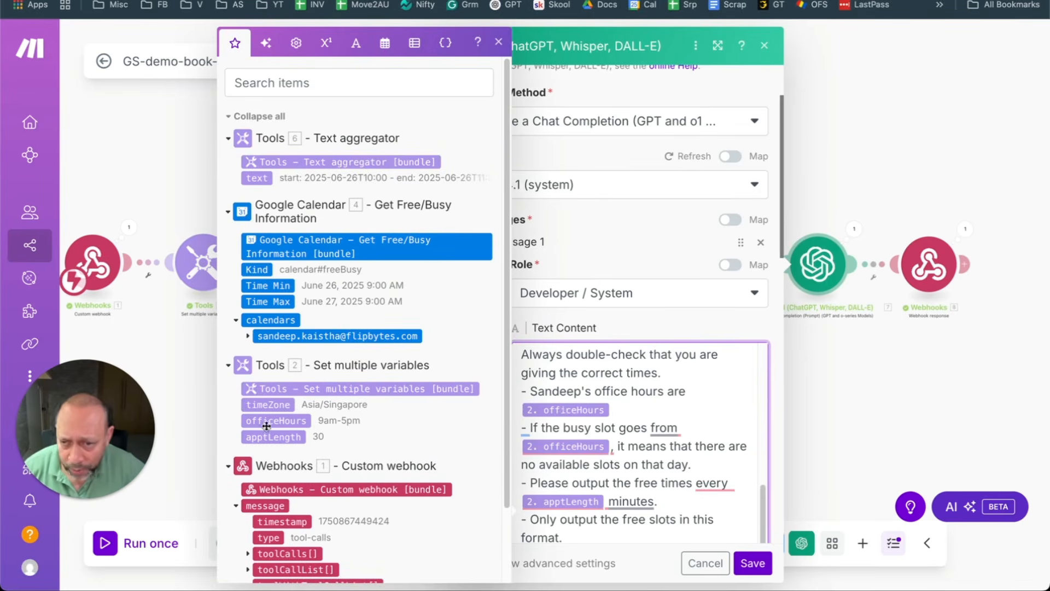
left_click(174, 338)
left_click(211, 263)
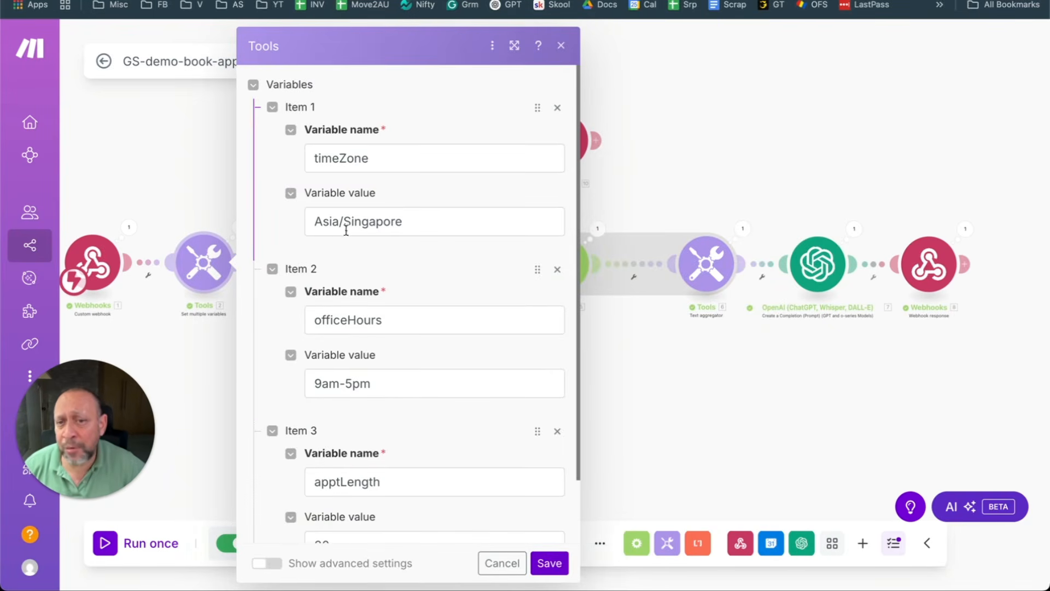
Step: Check apptLength 30 in the variables settings, cancel, and reopen the OpenAI module
scroll(353, 410, "down", 2)
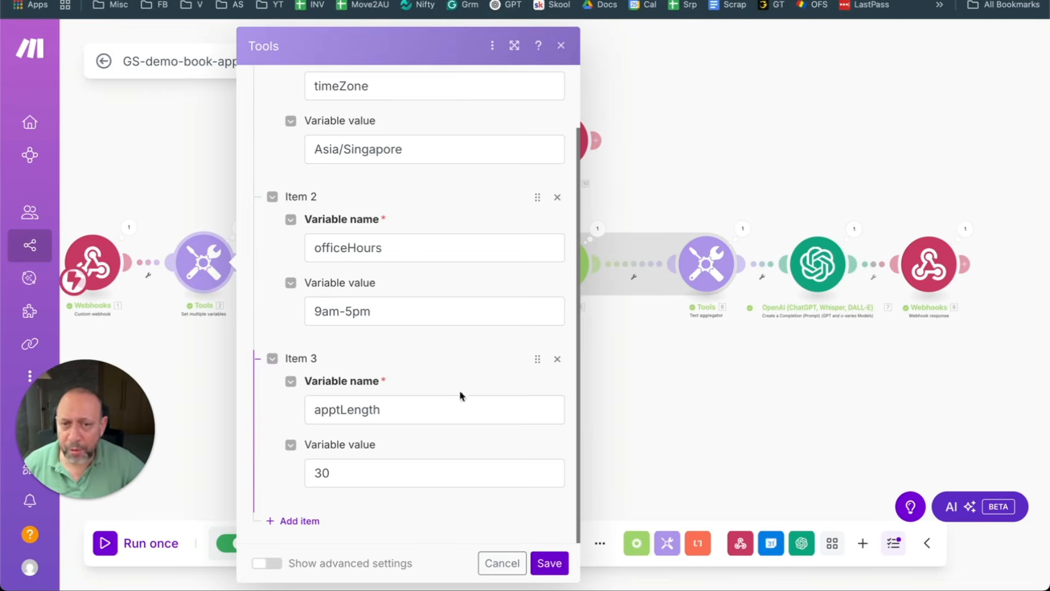
left_click(601, 355)
left_click(817, 264)
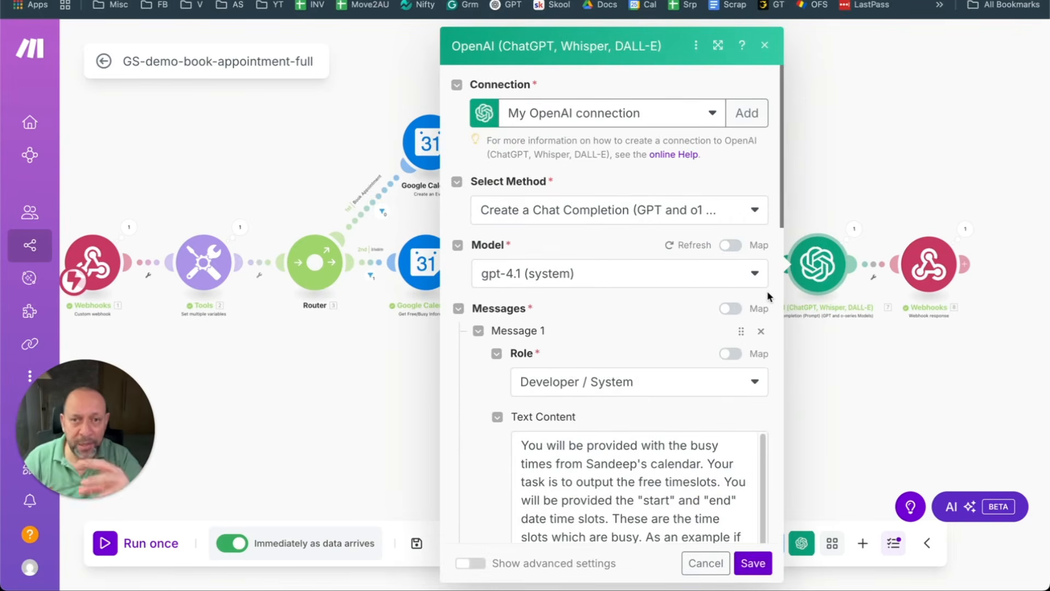
Step: Read through the OpenAI prompt's availability rules, then cancel without saving
scroll(612, 323, "down", 6)
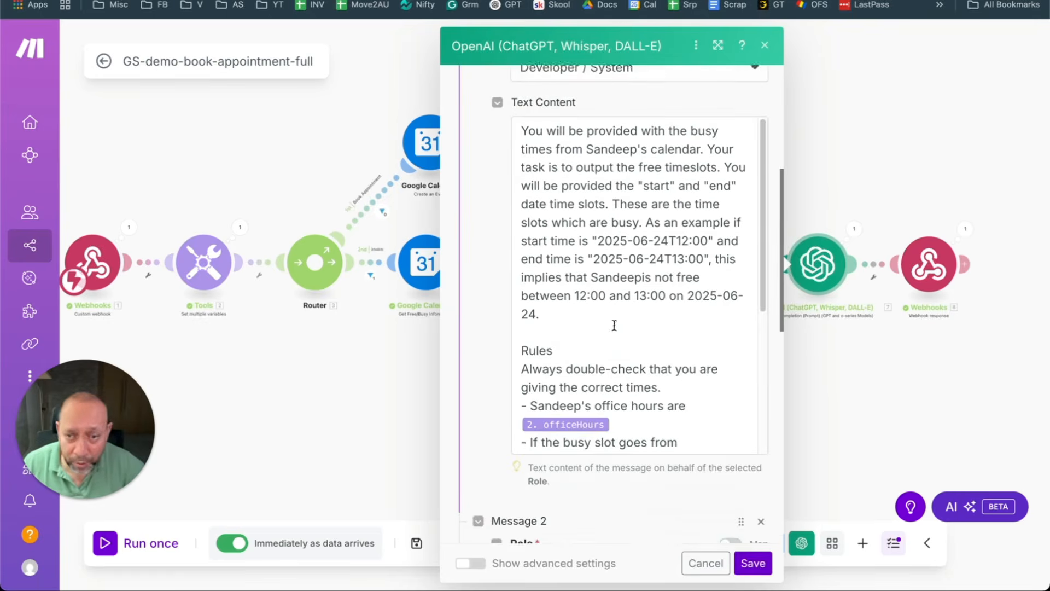
scroll(615, 346, "down", 1)
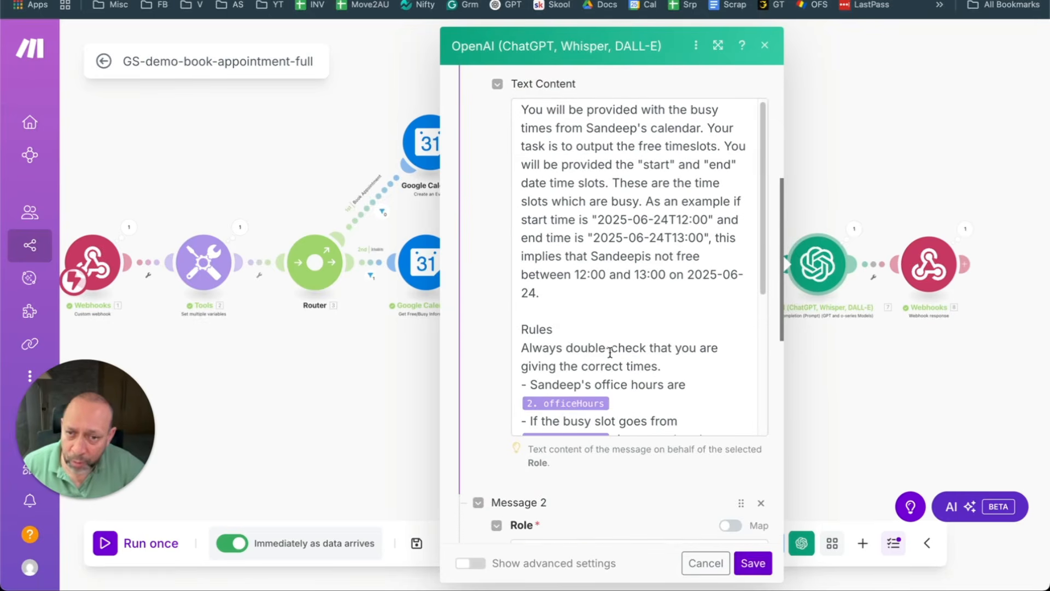
scroll(656, 368, "down", 2)
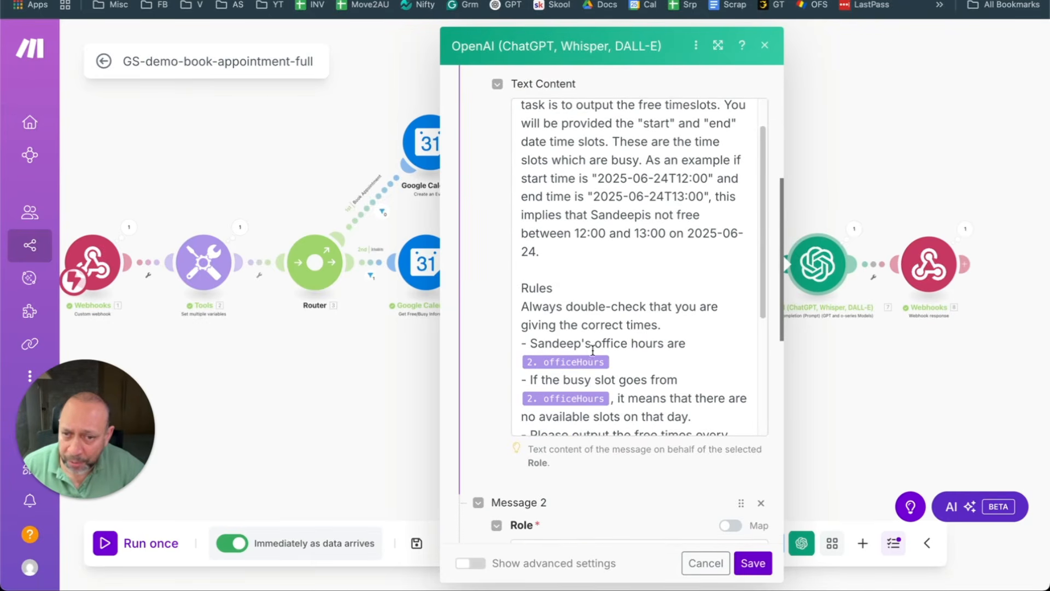
scroll(613, 373, "down", 3)
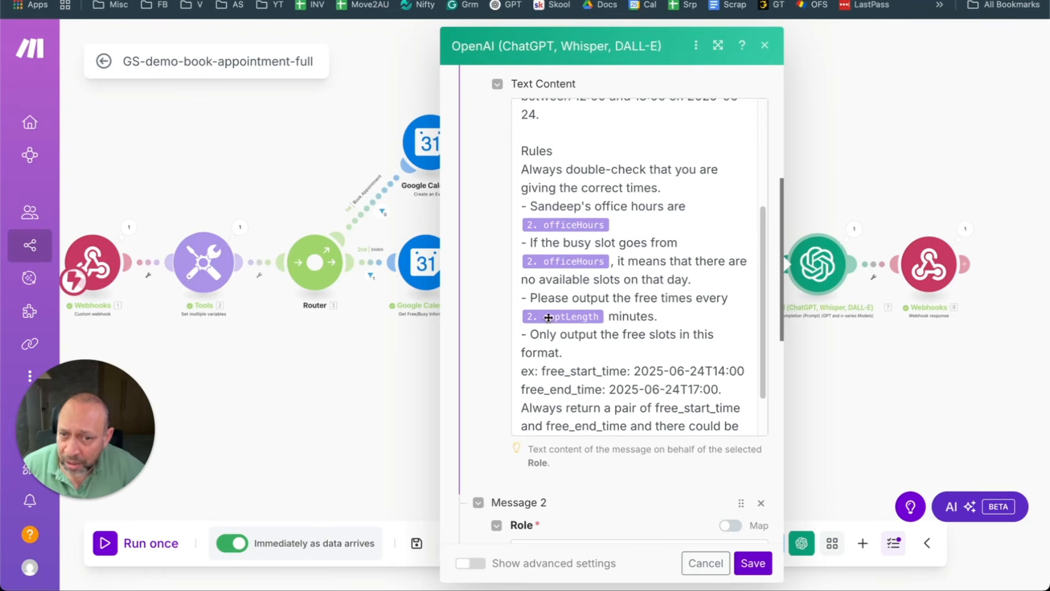
left_click(679, 317)
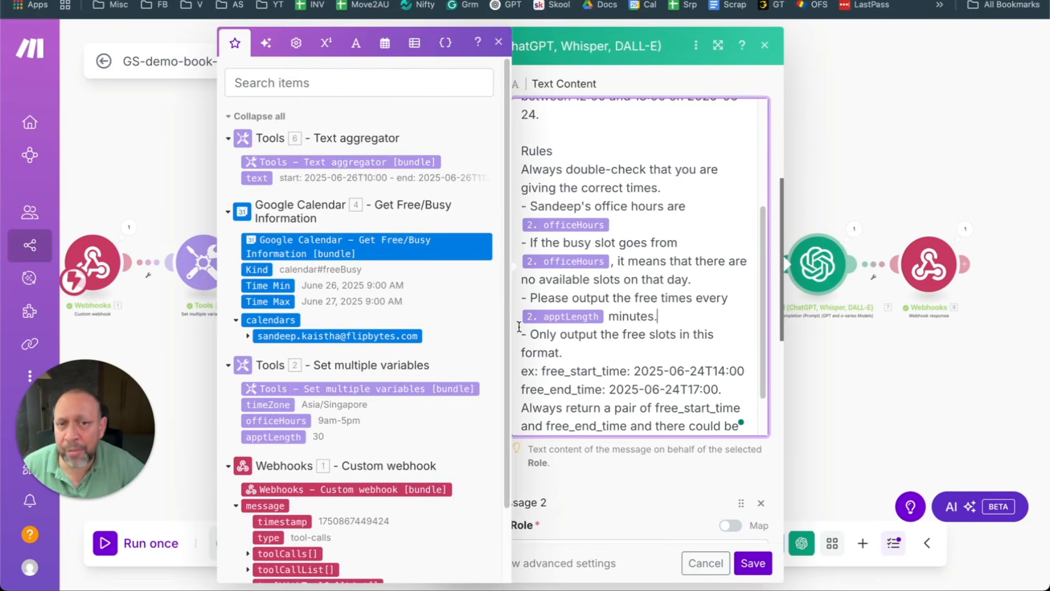
left_click(706, 563)
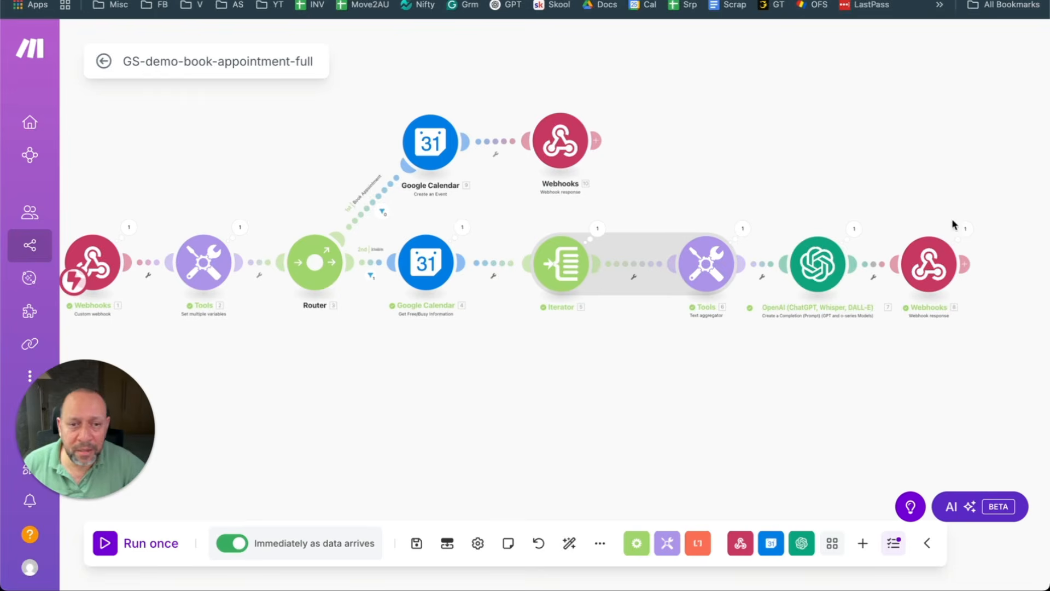
Step: Browse the available Webhooks modules list and dismiss it
left_click(740, 542)
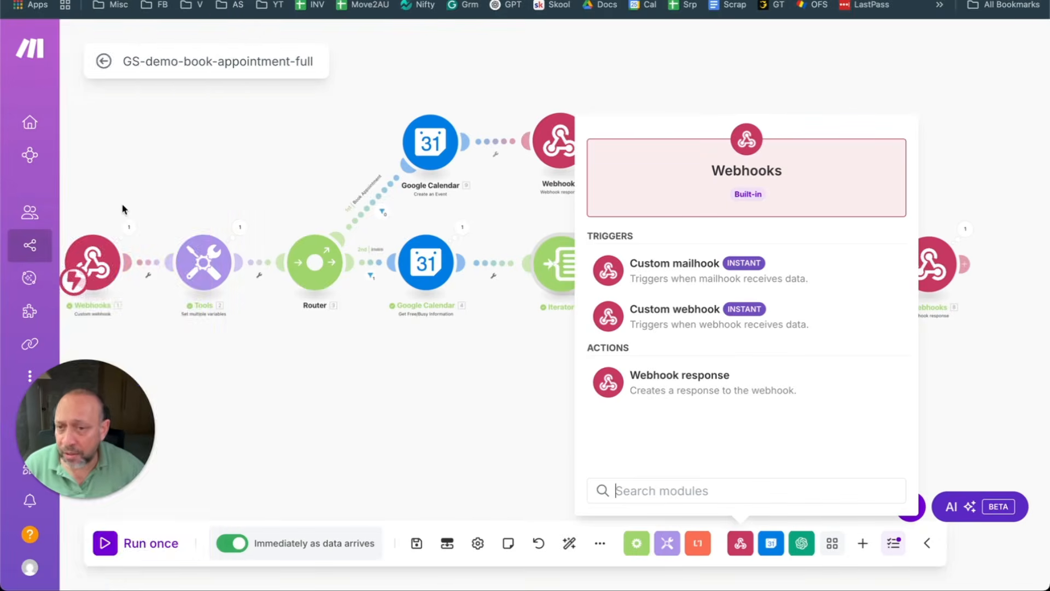
mouse_move(177, 221)
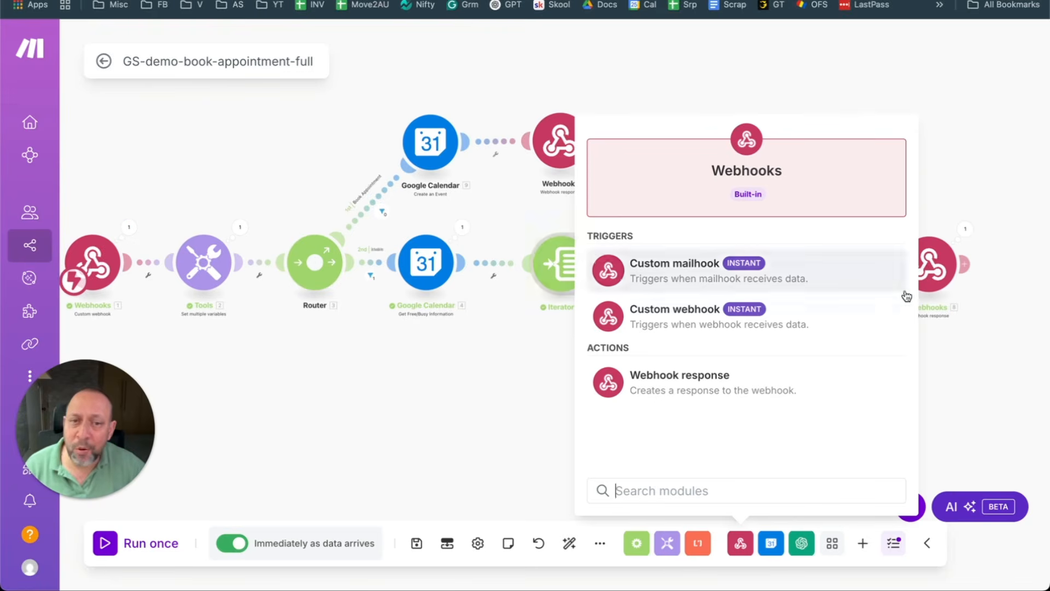
left_click(965, 377)
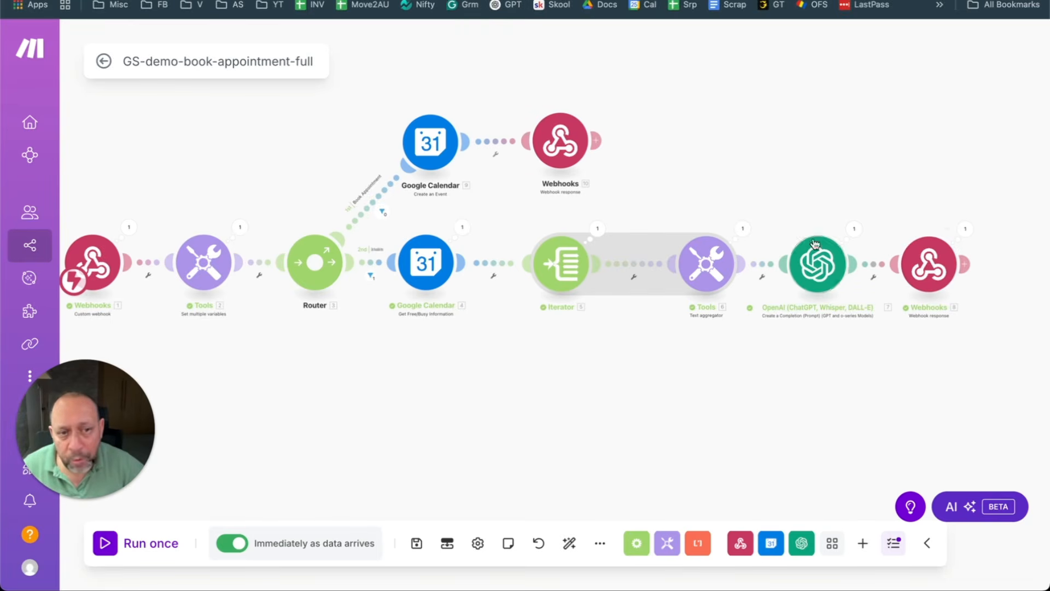
left_click(741, 543)
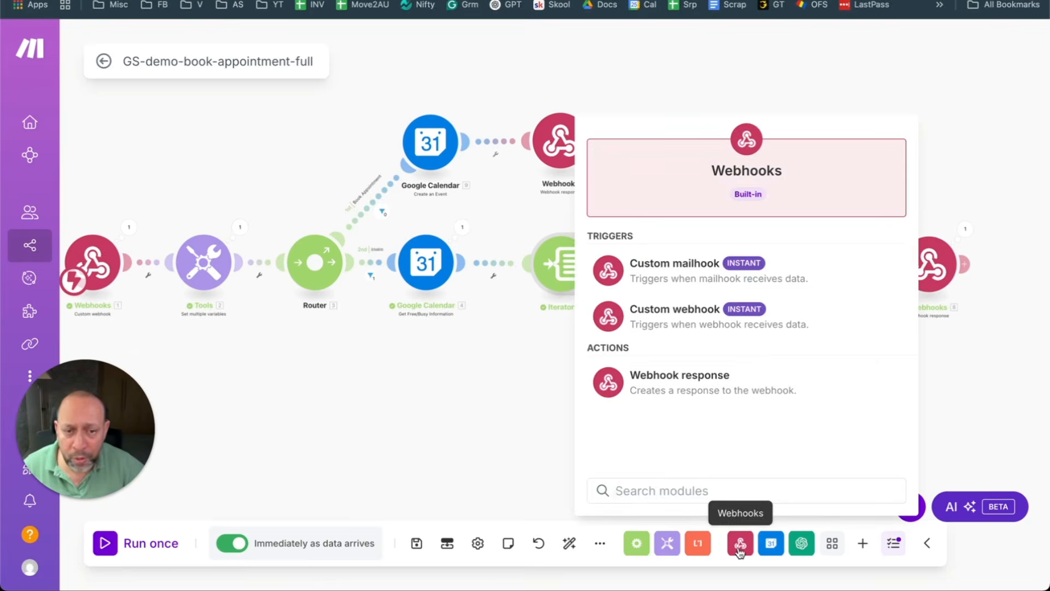
left_click(481, 377)
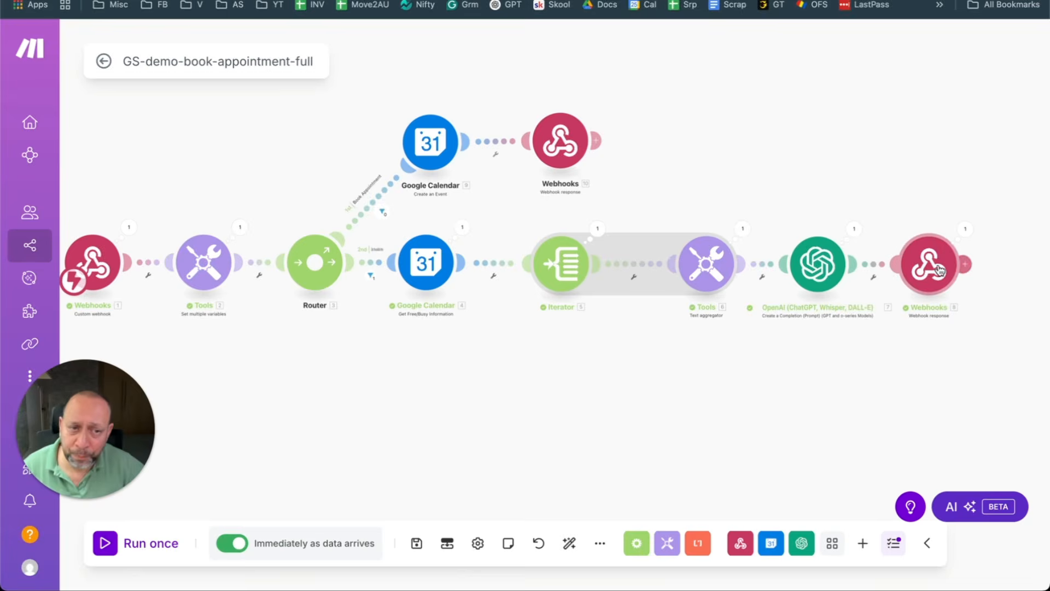
Step: Inspect the webhook response's body JSON, then start a Google search in a new tab
left_click(930, 264)
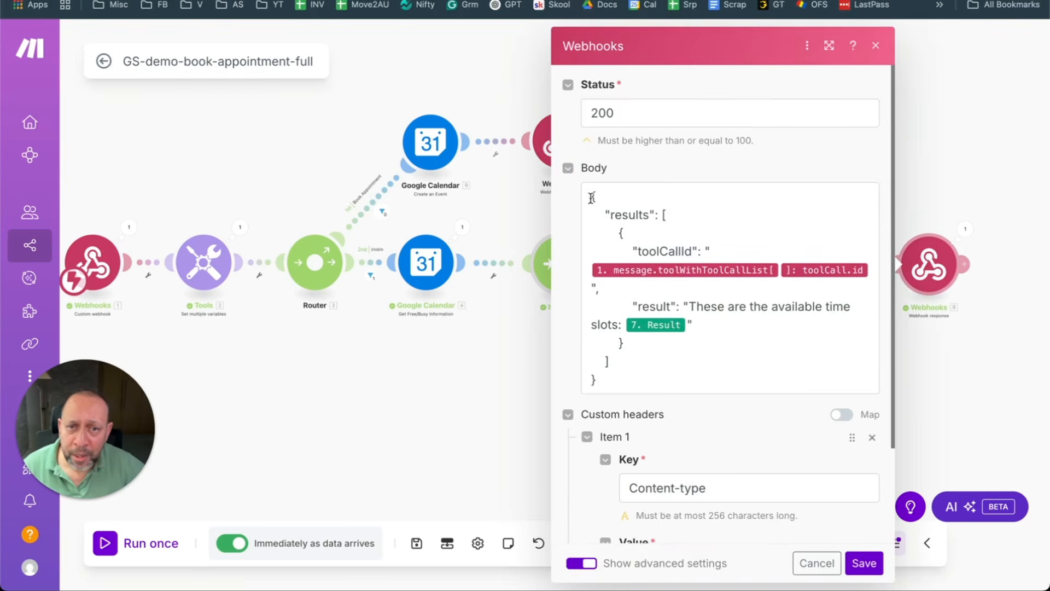
left_click_drag(593, 196, 711, 384)
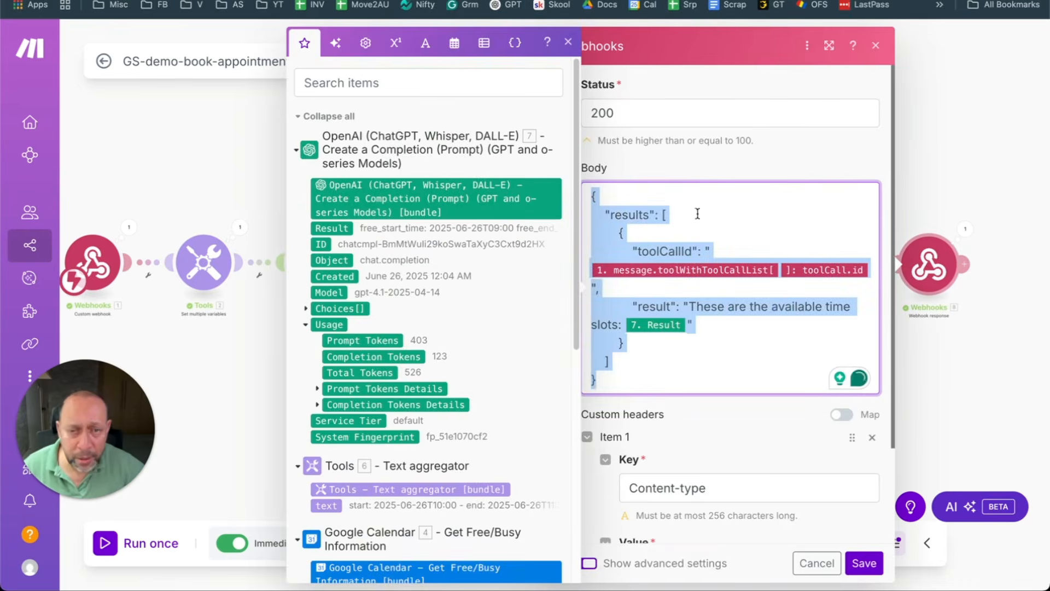
left_click(941, 170)
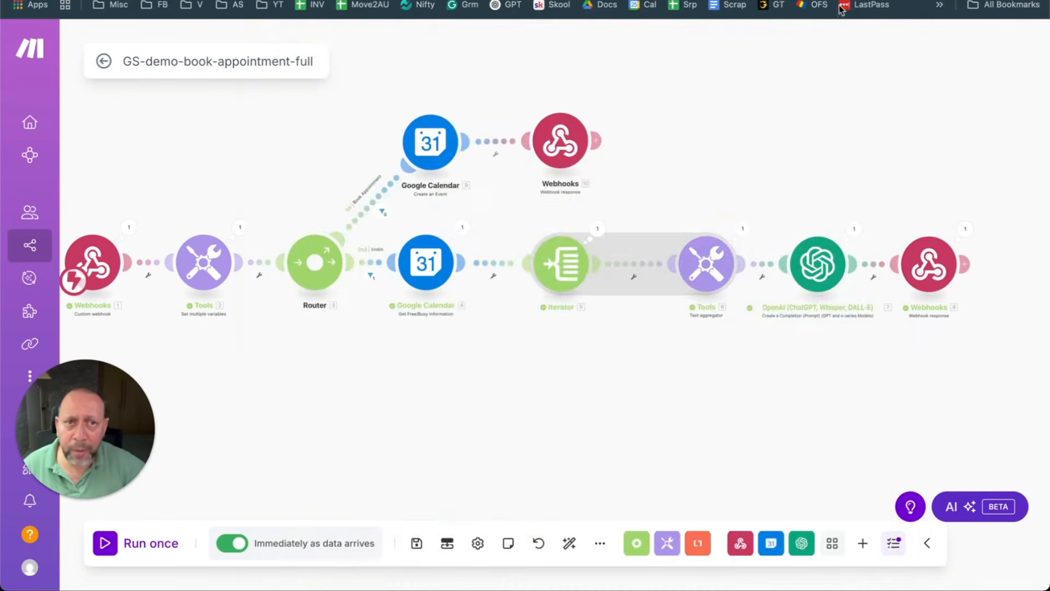
key("ctrl+t")
left_click(375, 229)
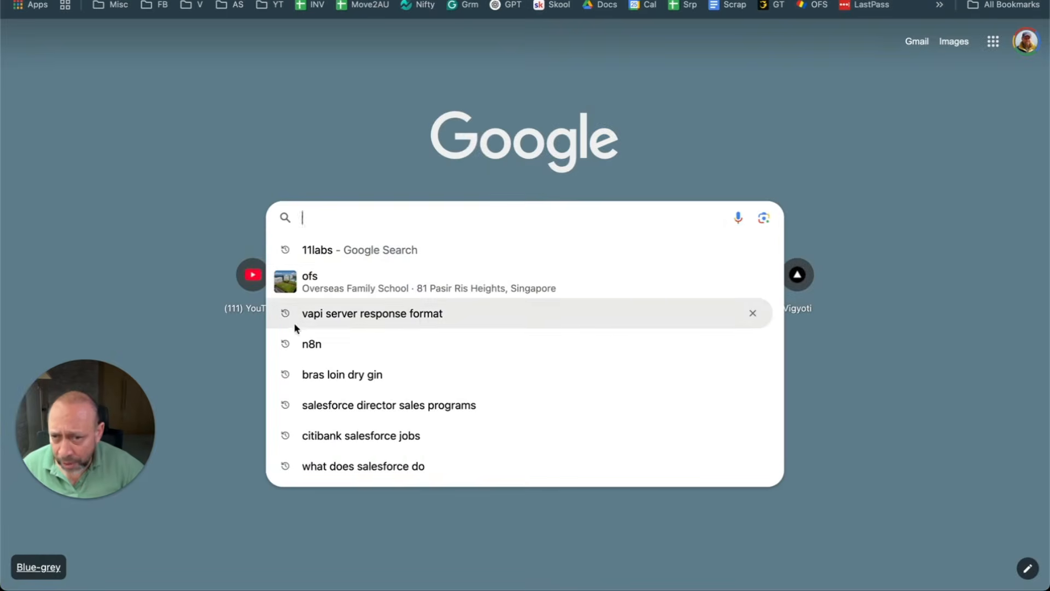
Step: Find Vapi's Server Response Format guide in the docs and copy its example results JSON
left_click(423, 320)
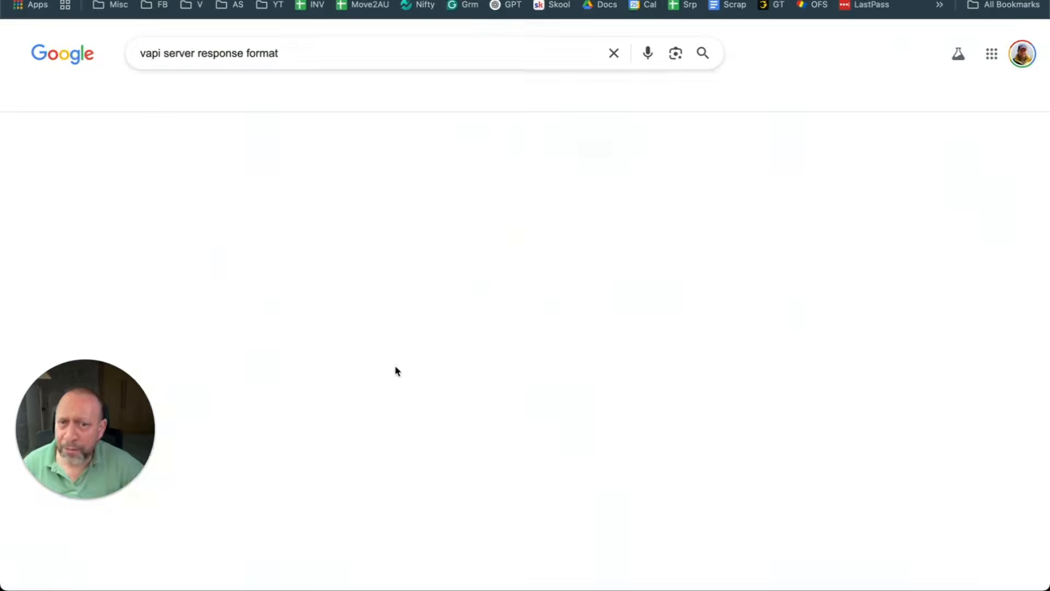
left_click(191, 272)
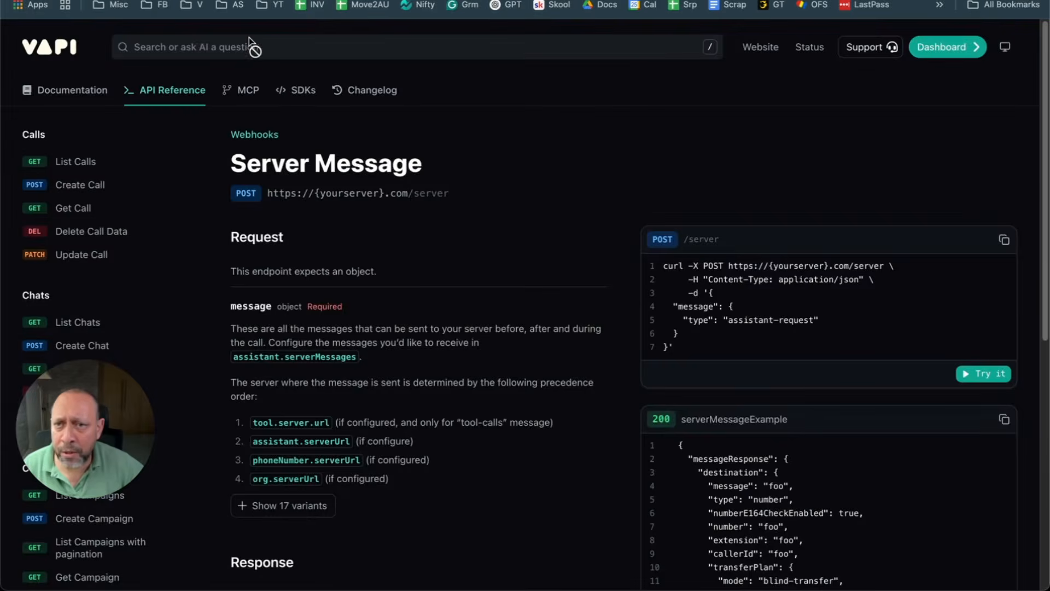
left_click(335, 48)
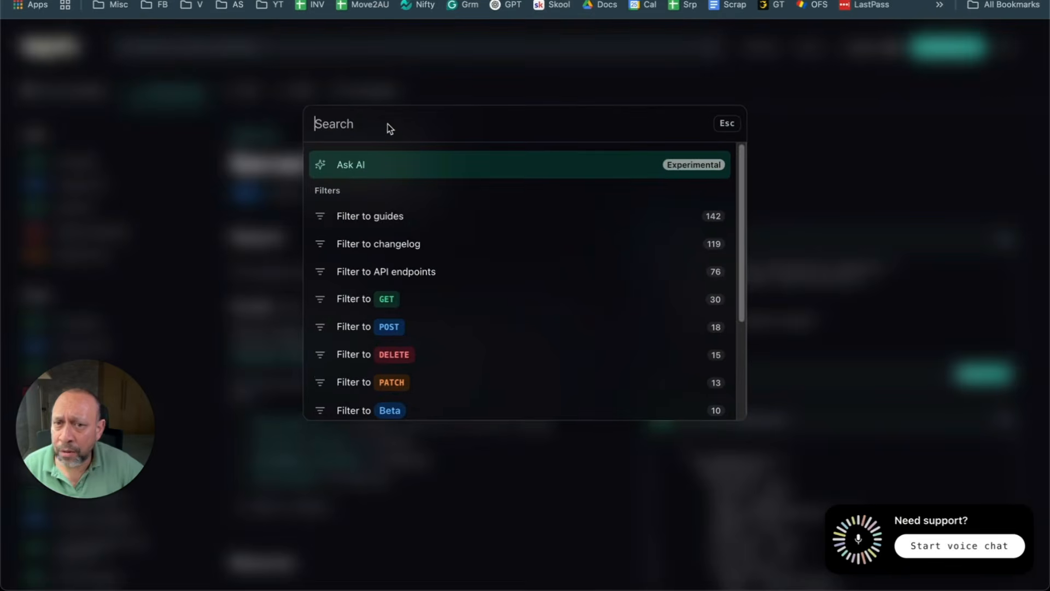
type("erver ")
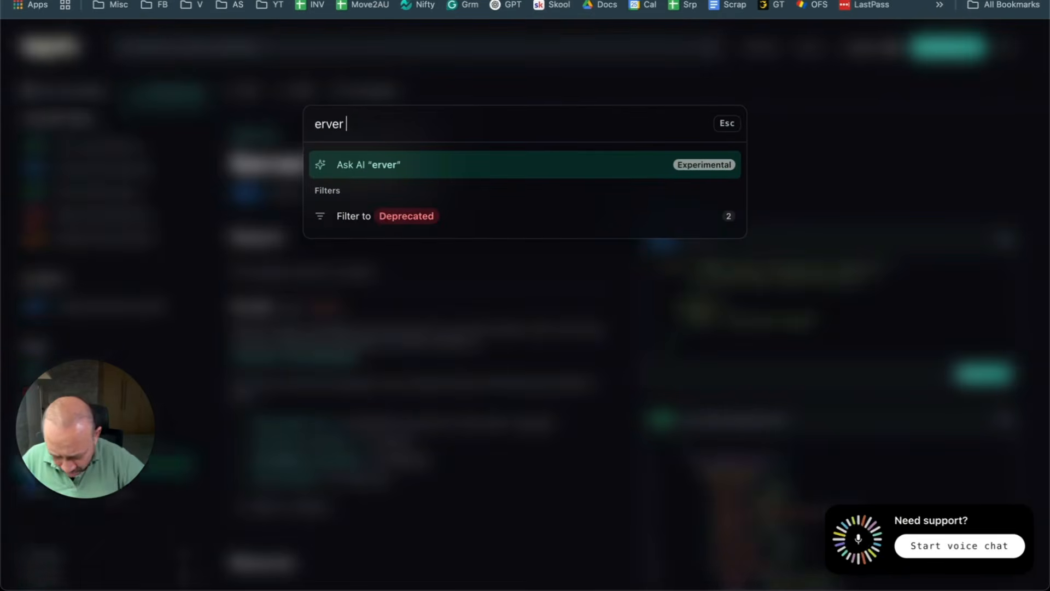
type("response ")
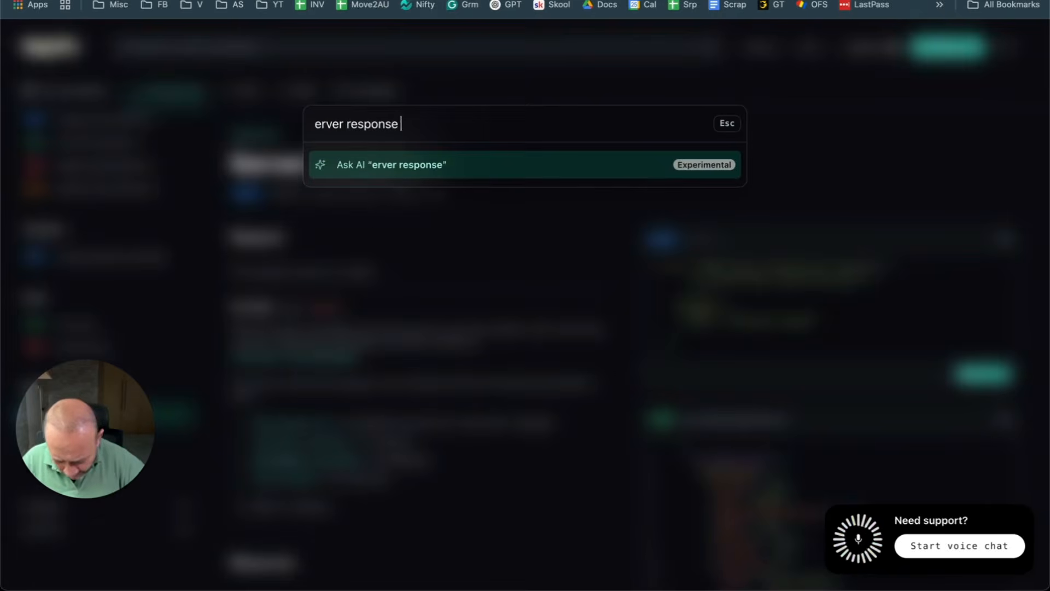
type("format")
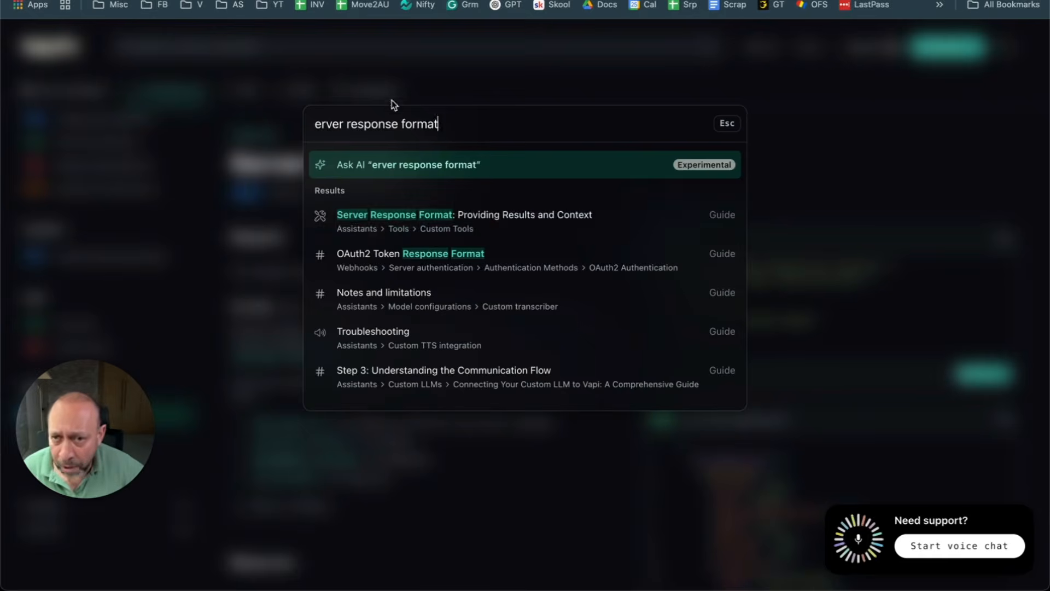
left_click(441, 228)
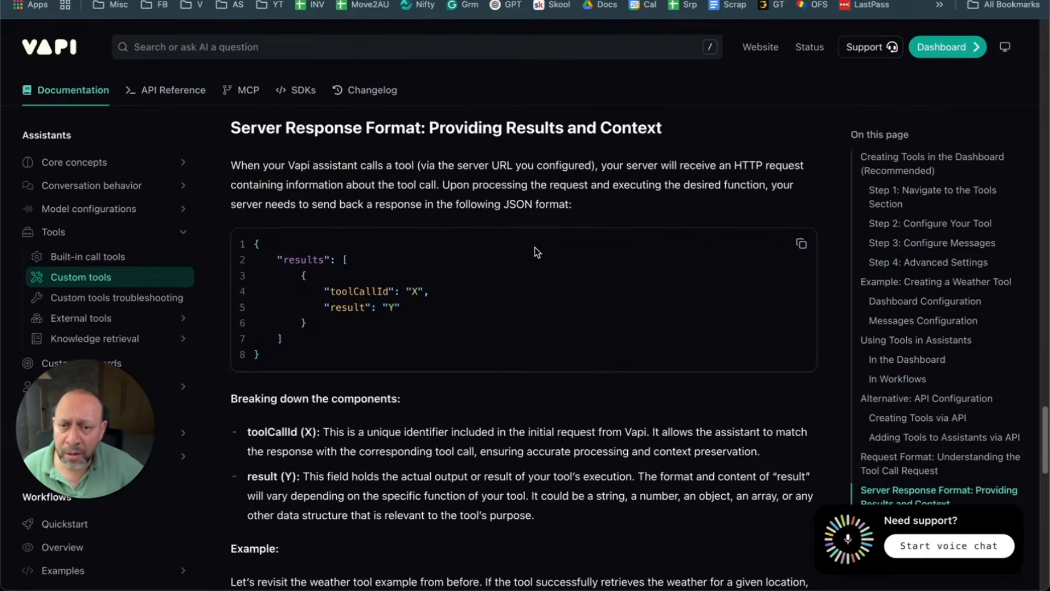
left_click(801, 243)
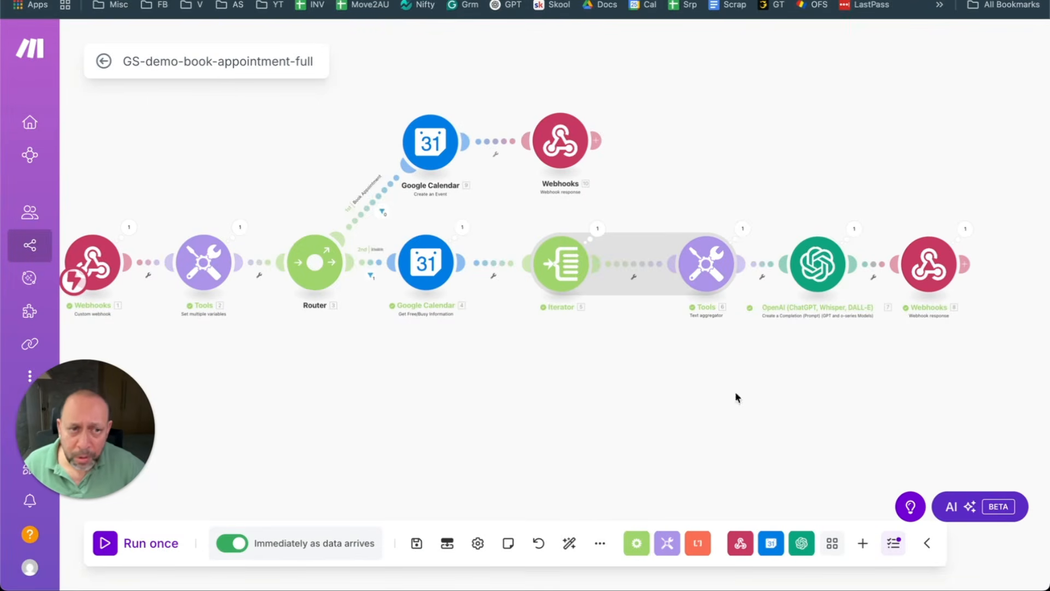
Step: Open the final Webhook response settings and paste Vapi's example JSON into Light Notepad, deleting its top line
left_click(929, 263)
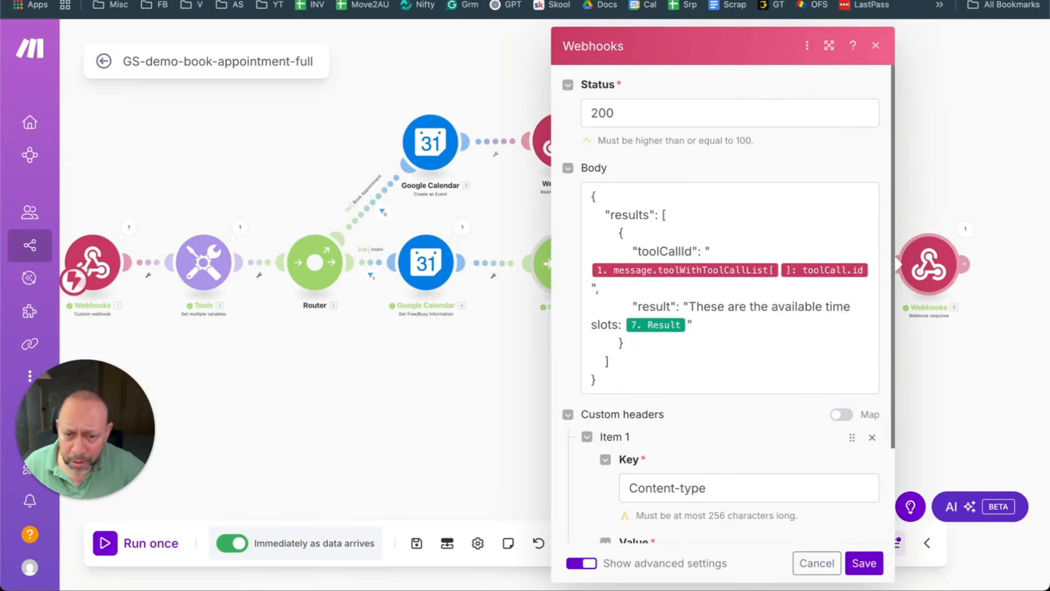
mouse_move(414, 574)
left_click(498, 570)
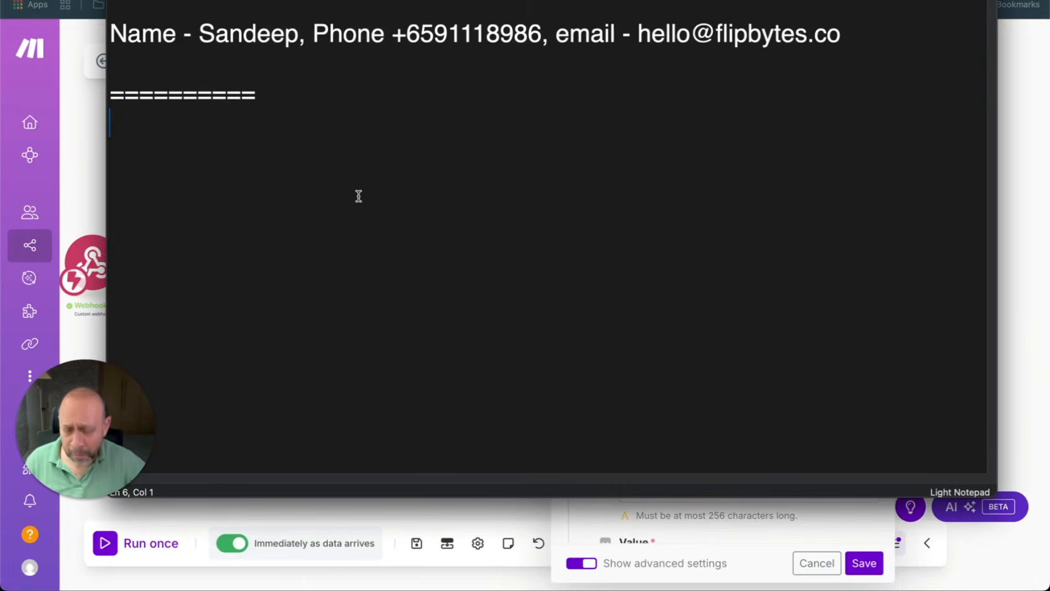
key("super+v")
left_click(299, 94)
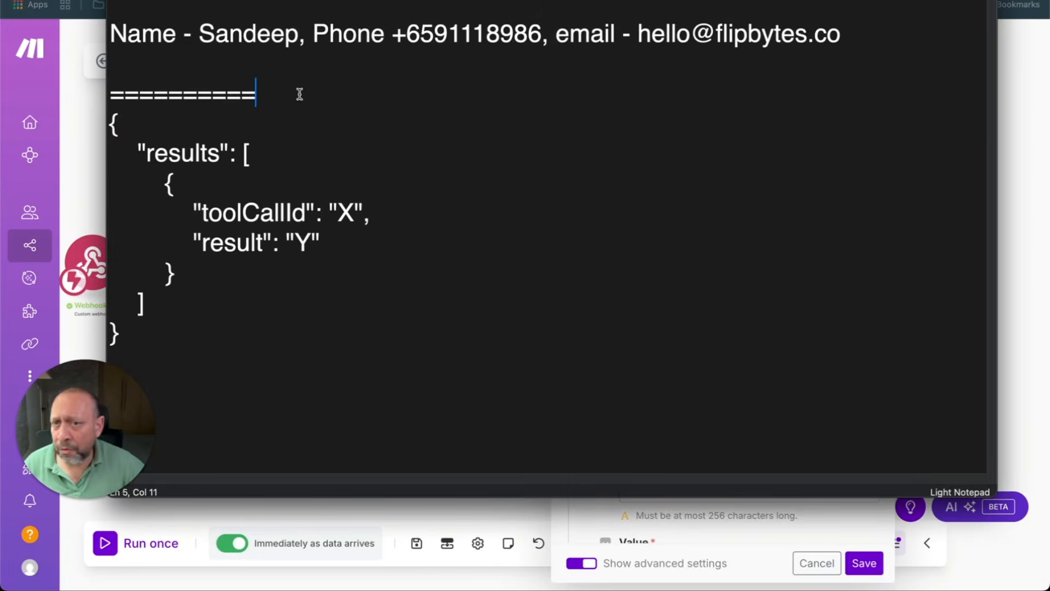
key("Return")
left_click_drag(799, 49, 470, 1)
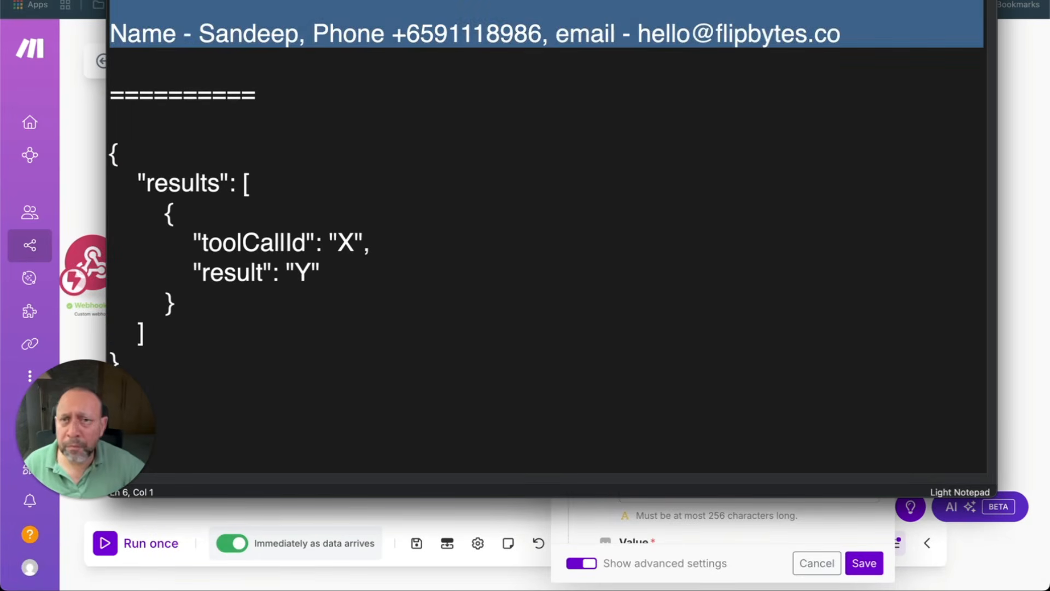
key("BackSpace")
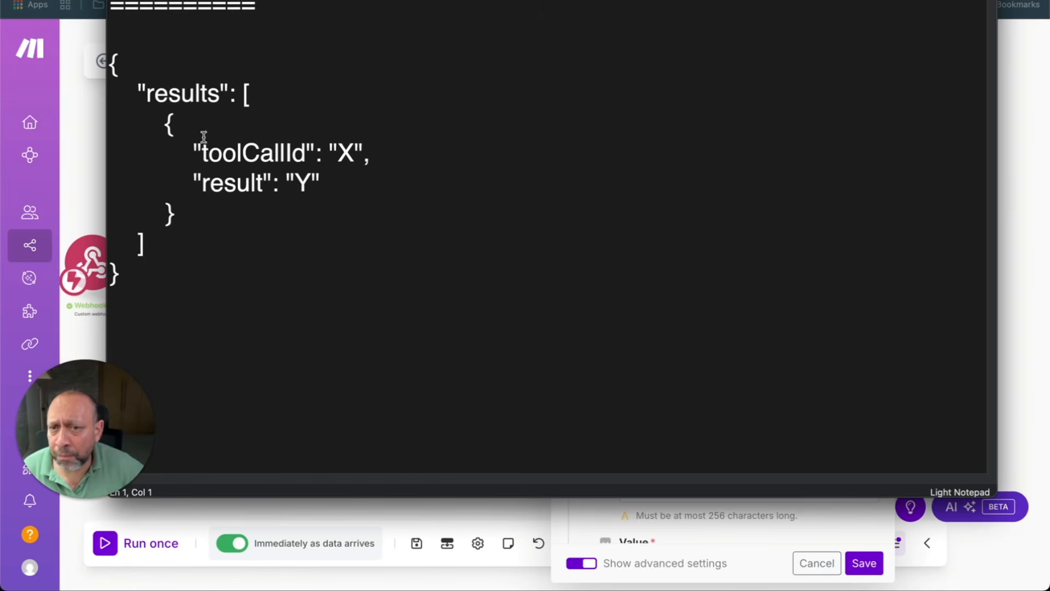
Step: Resize the notepad beside the response settings and compare its toolCallId and result placeholders with the Body
left_click_drag(195, 157, 382, 244)
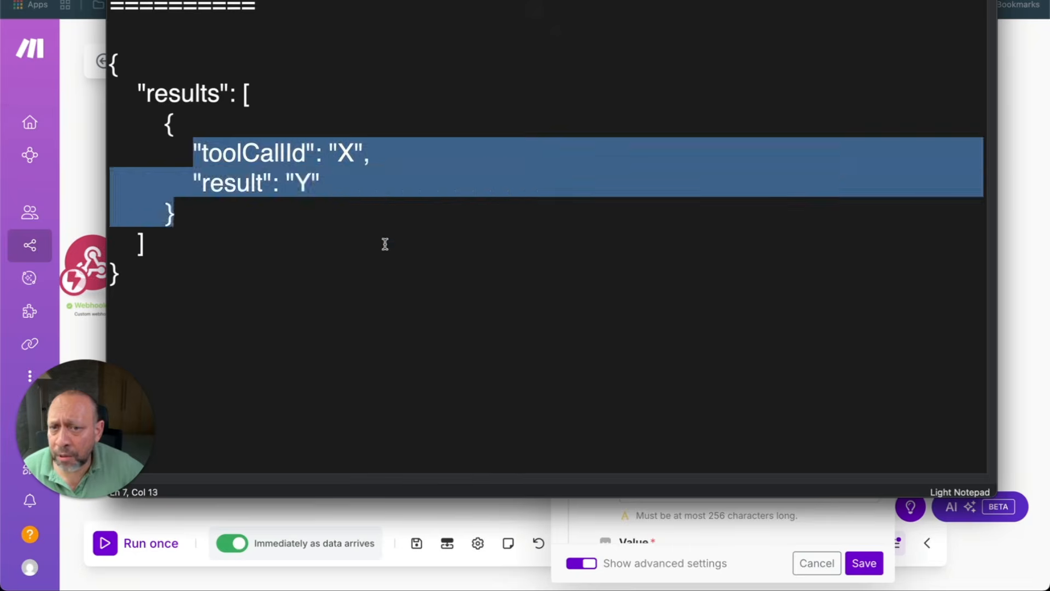
left_click(383, 244)
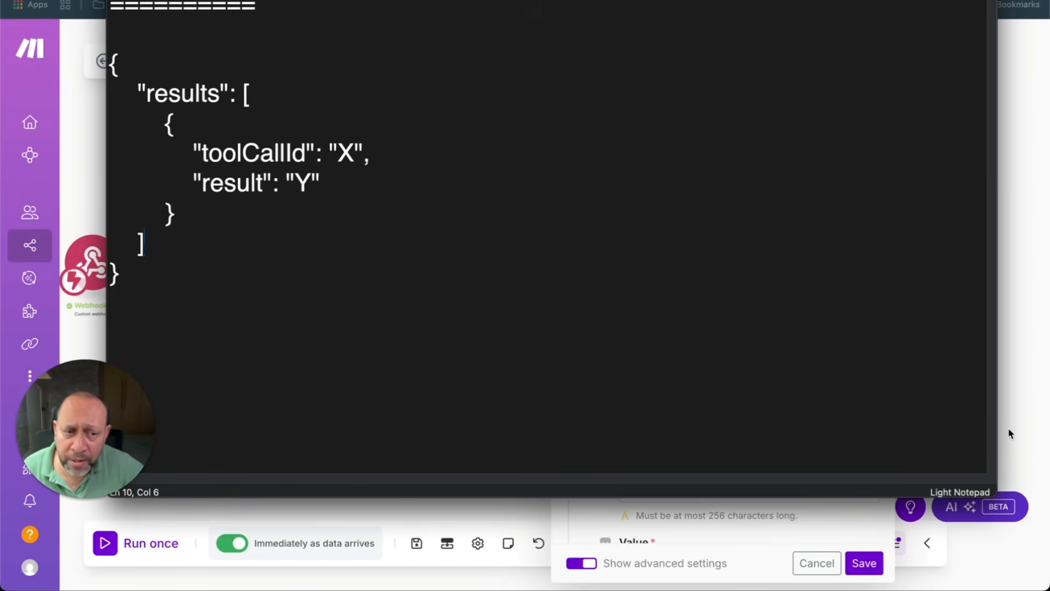
left_click_drag(841, 0, 799, 13)
left_click_drag(949, 1, 381, 10)
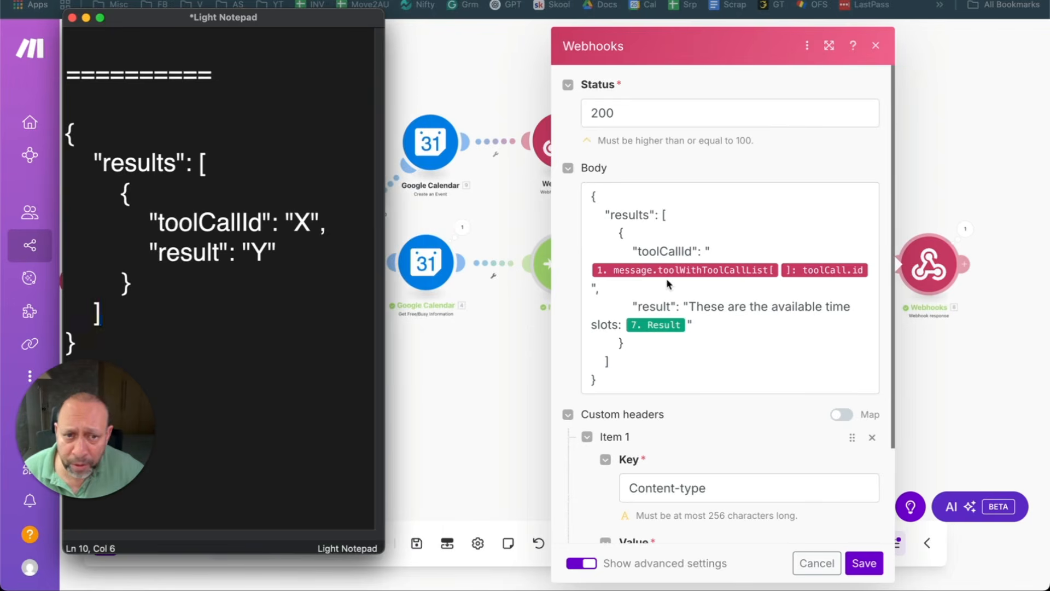
double_click(302, 222)
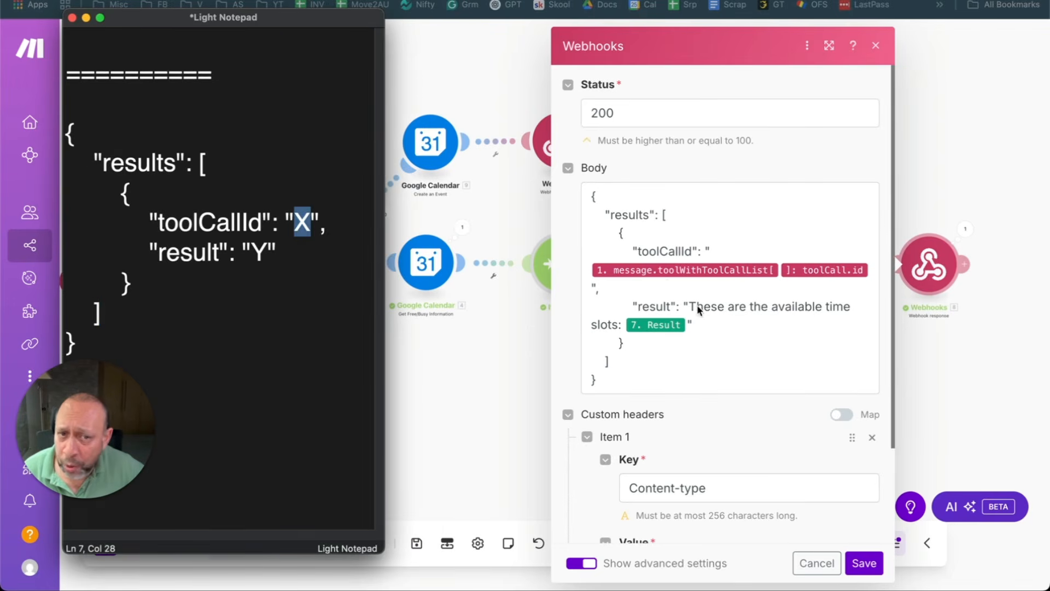
double_click(258, 261)
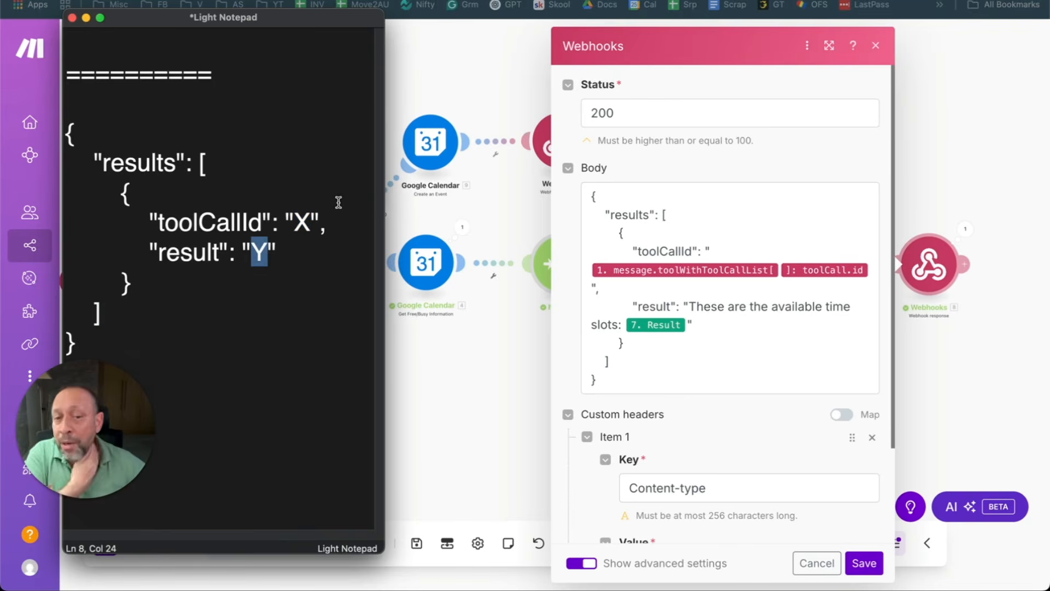
left_click(734, 184)
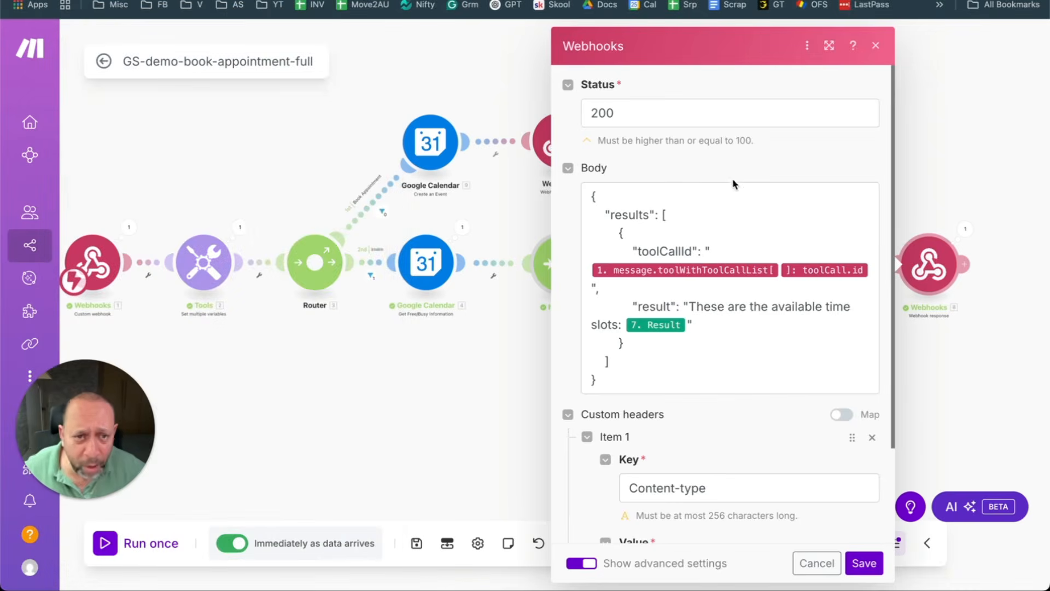
Step: Map toolCall.id from the webhook's toolWithToolCallList into the response Body, then remove the extra pill
left_click(744, 249)
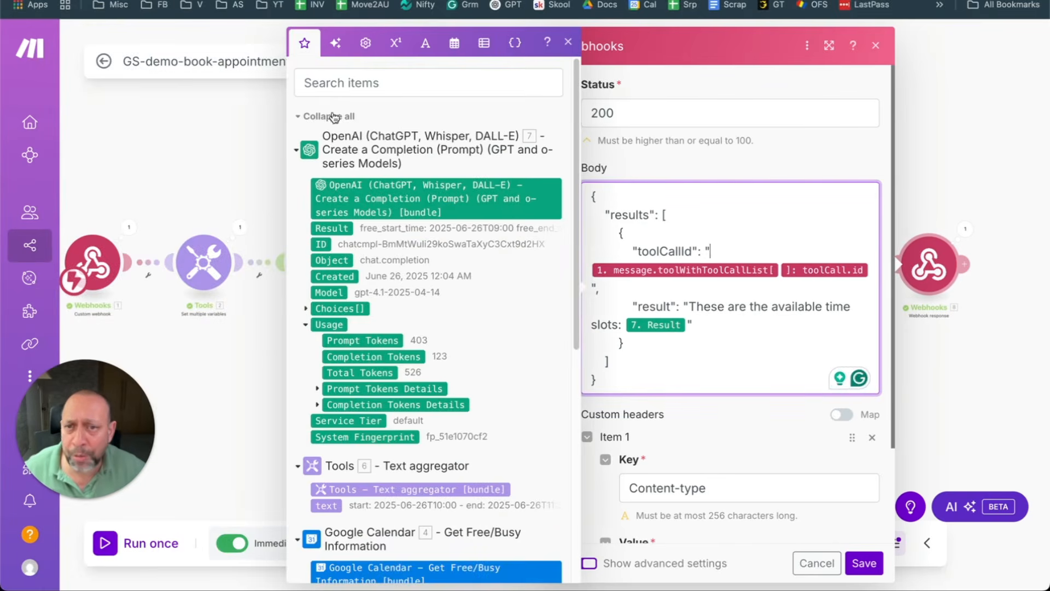
scroll(379, 308, "down", 1)
scroll(380, 308, "down", 3)
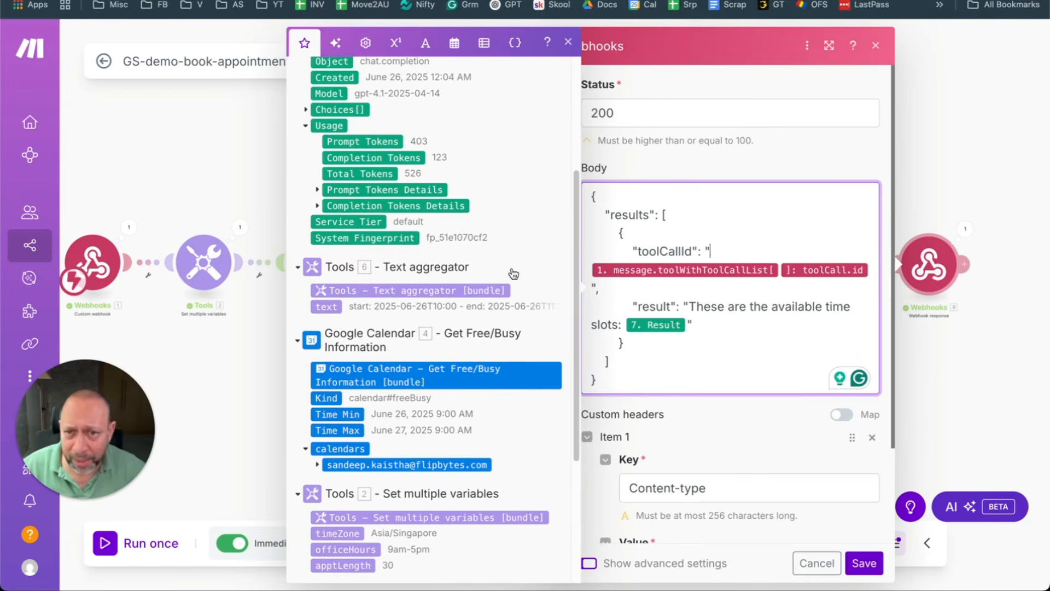
scroll(394, 301, "down", 4)
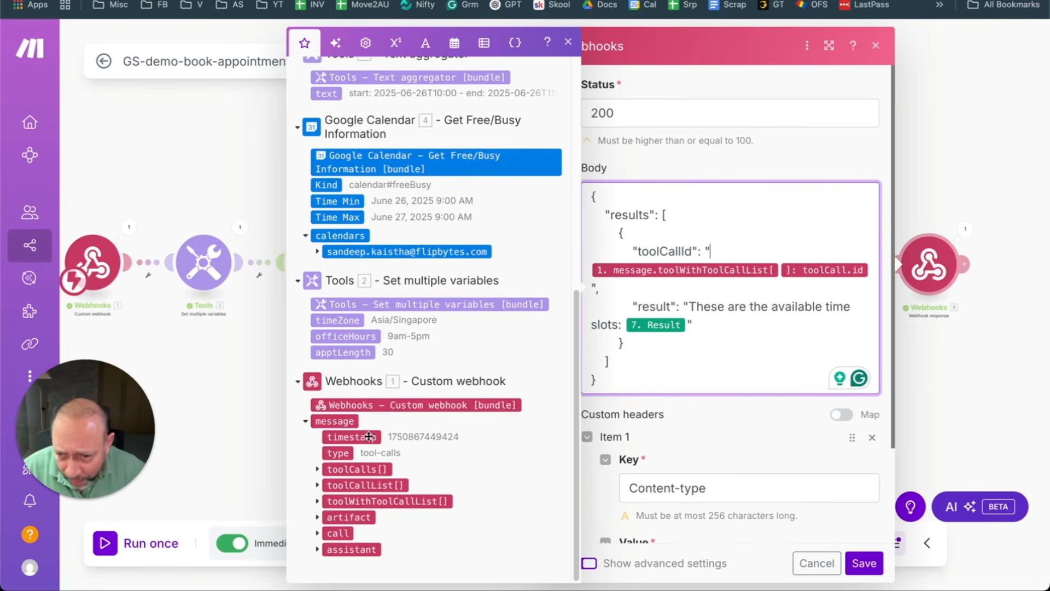
left_click(317, 501)
scroll(394, 482, "down", 2)
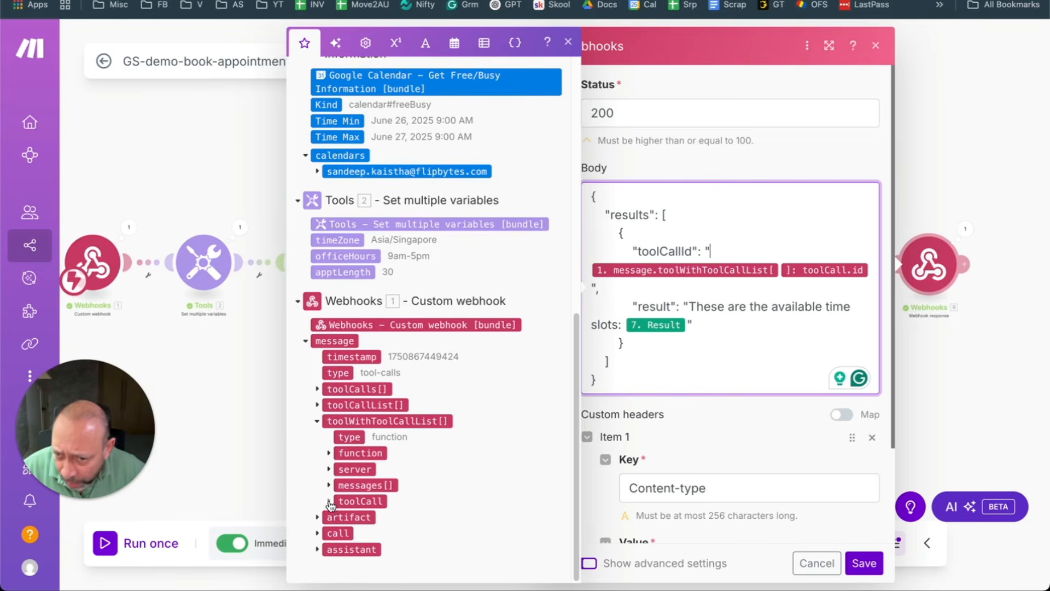
left_click(329, 501)
scroll(356, 486, "down", 1)
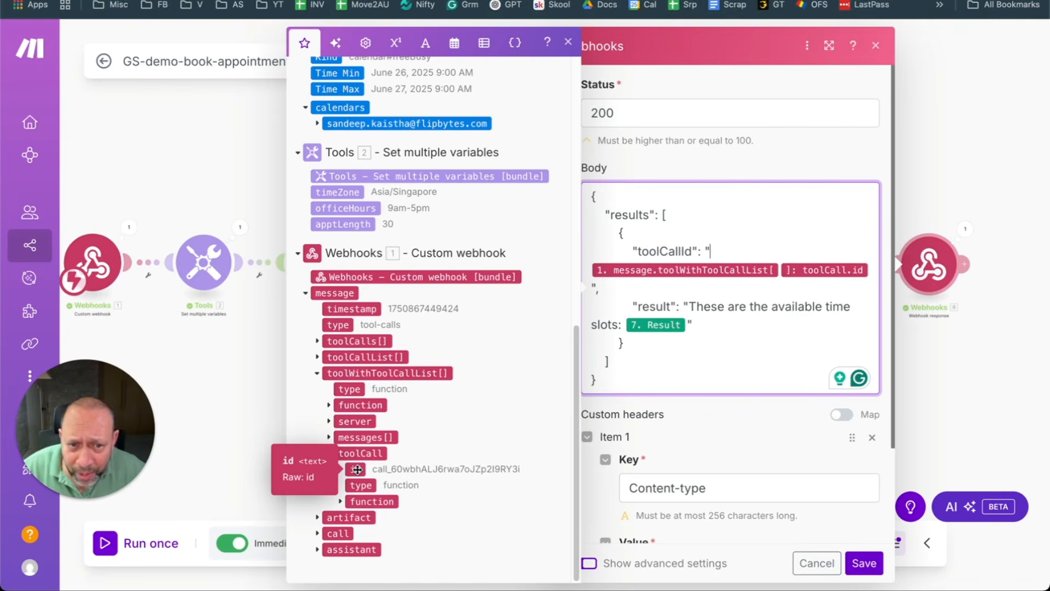
left_click_drag(357, 469, 674, 375)
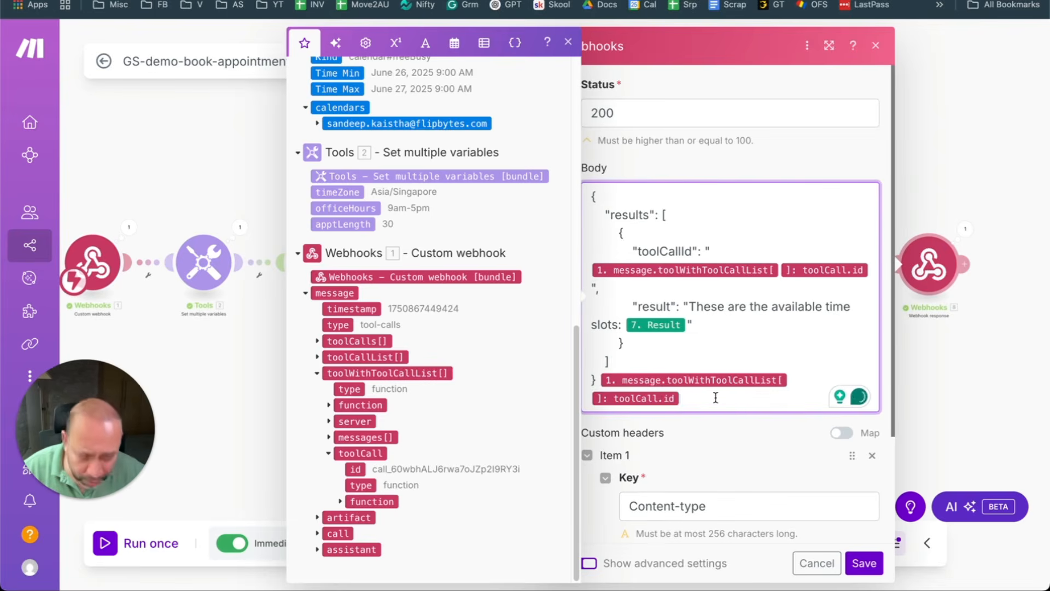
key("BackSpace")
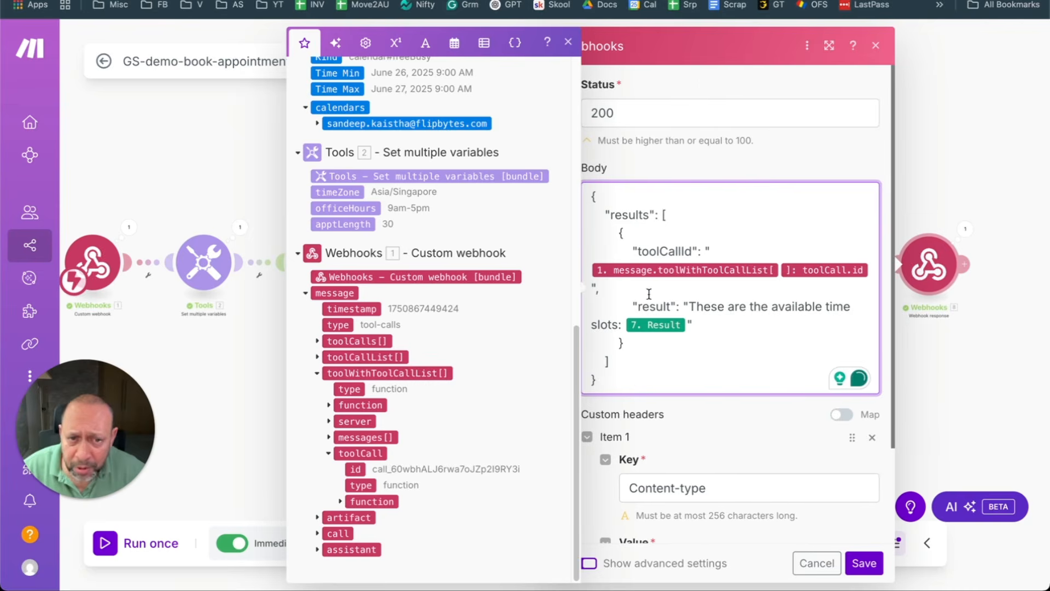
Step: Cancel the webhook response settings without saving and pan the scenario back into view
left_click(700, 324)
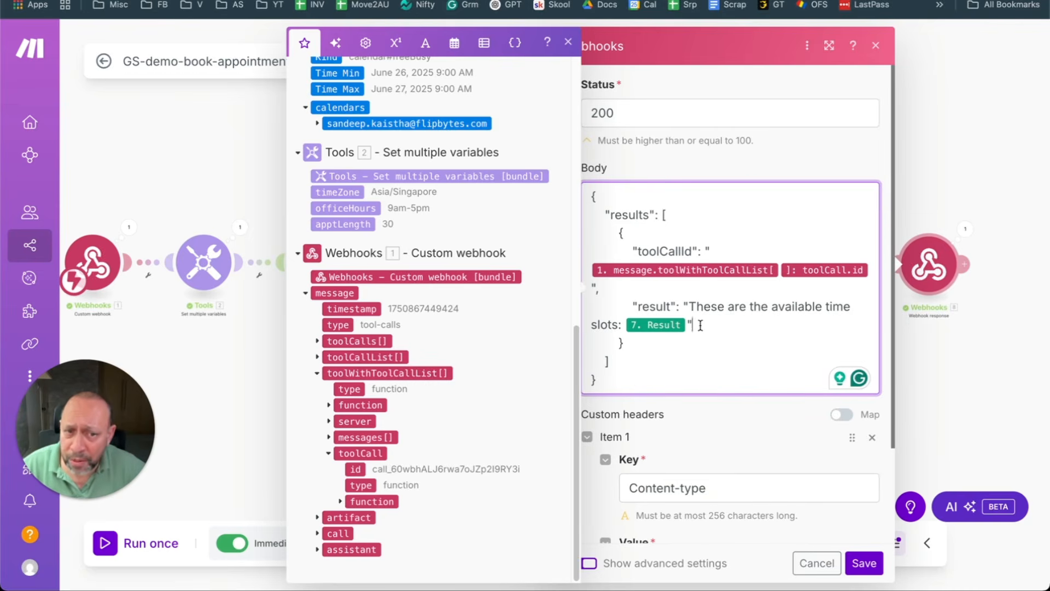
scroll(441, 211, "up", 10)
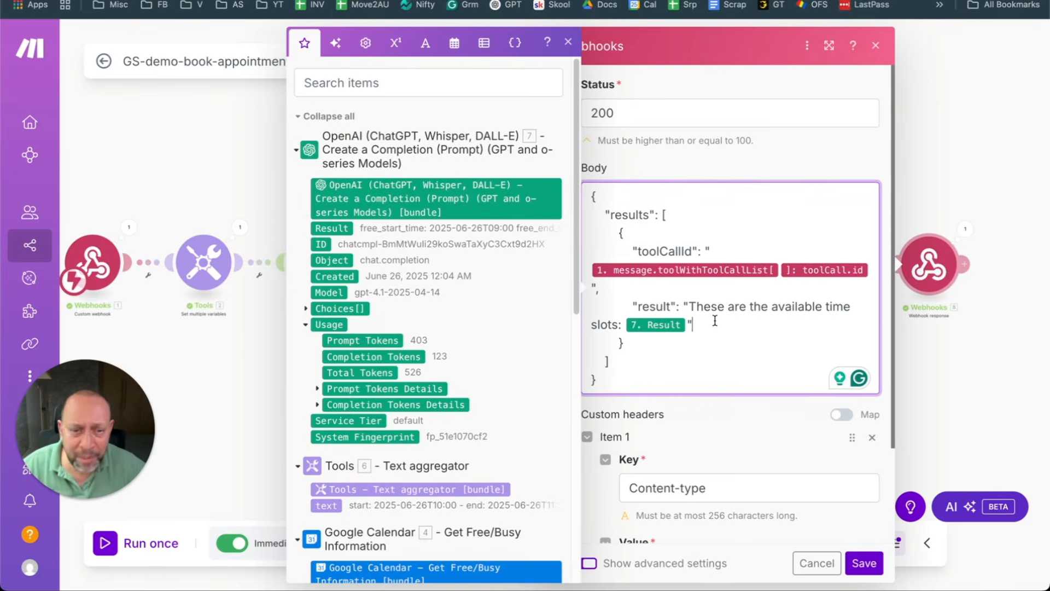
left_click(820, 566)
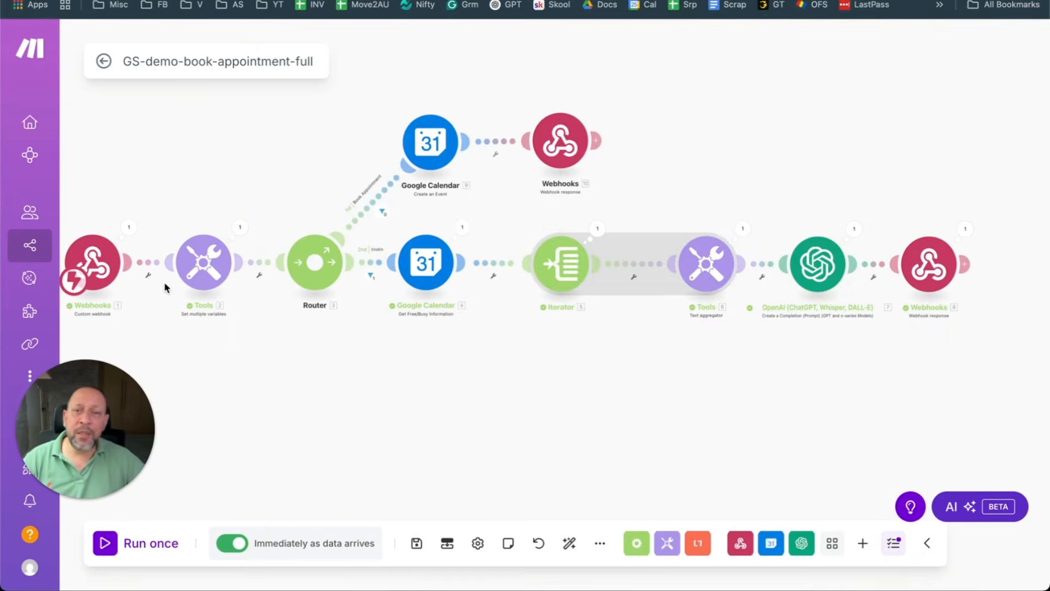
mouse_move(2, 210)
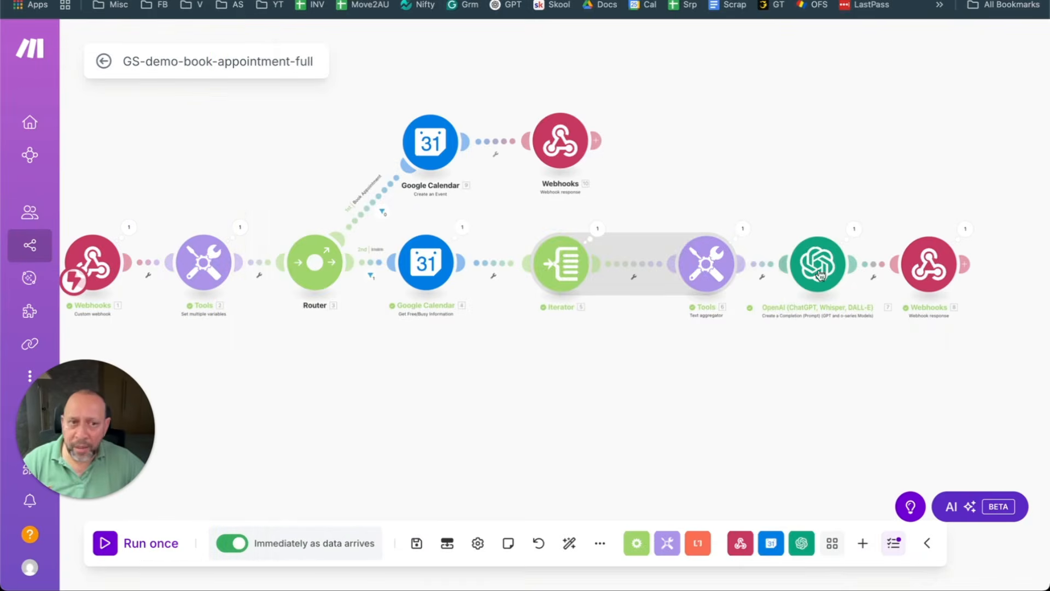
mouse_move(44, 72)
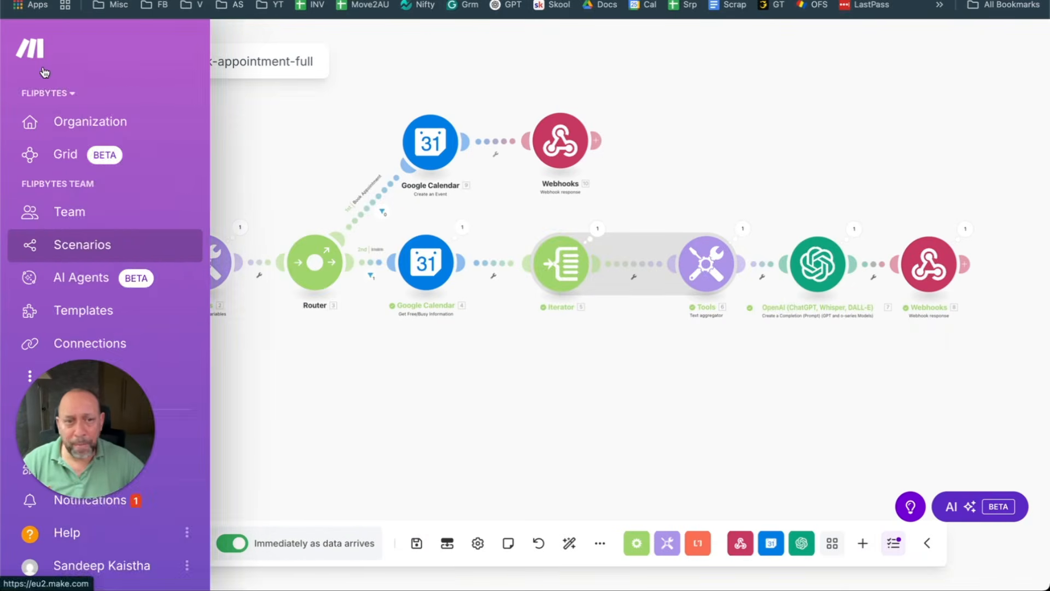
scroll(597, 374, "down", 1)
left_click_drag(553, 363, 606, 336)
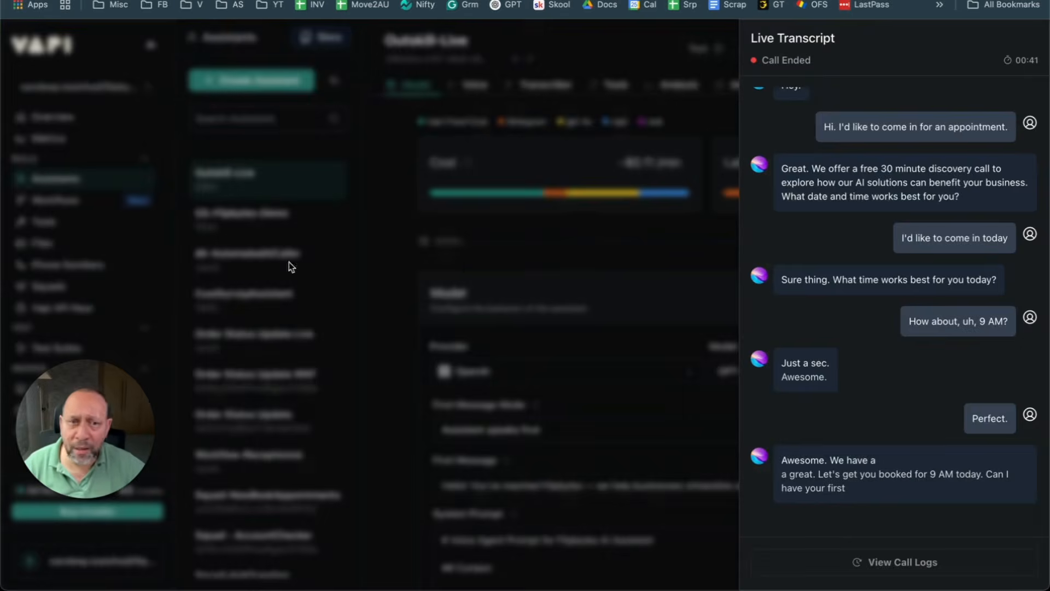
Step: Close the live transcript, copy the Outskill-Live-Check-Availablity tool name, and start creating a new tool
left_click(608, 240)
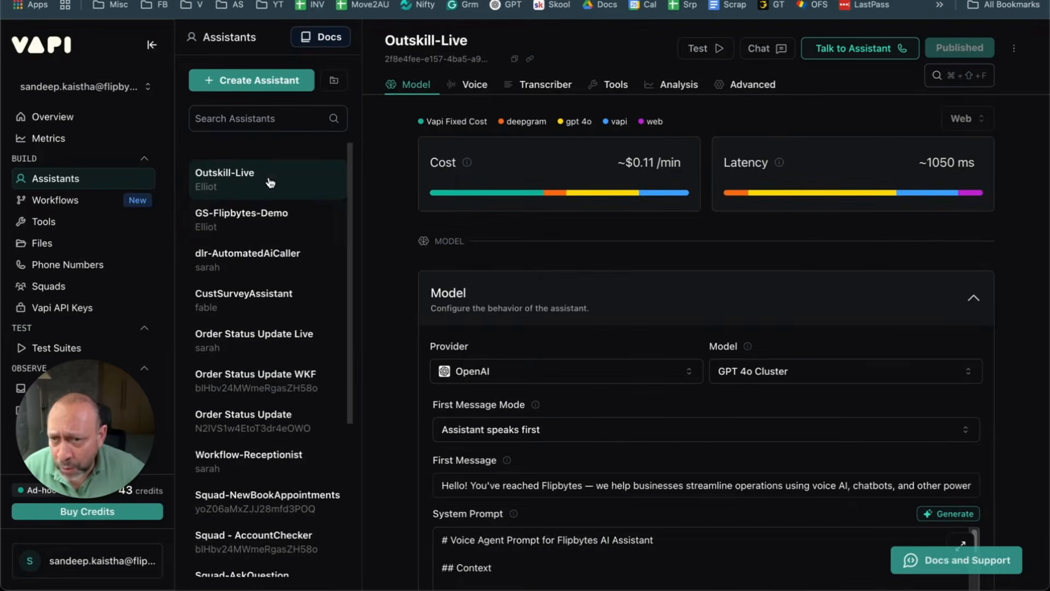
left_click(55, 222)
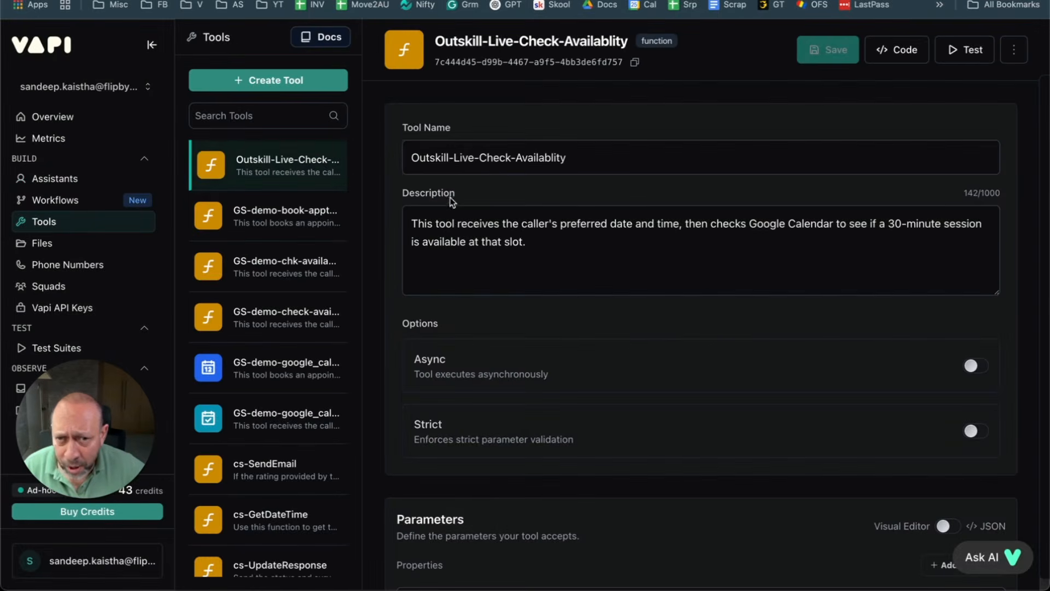
left_click_drag(617, 164, 357, 153)
left_click(481, 157)
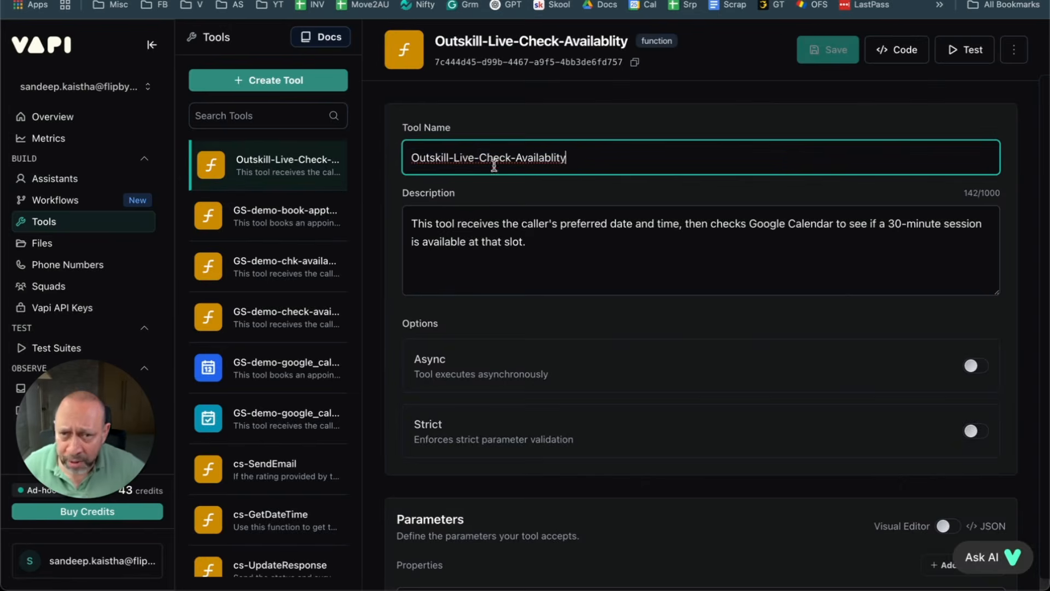
left_click_drag(481, 157, 383, 159)
key("ctrl+a")
key("ctrl+c")
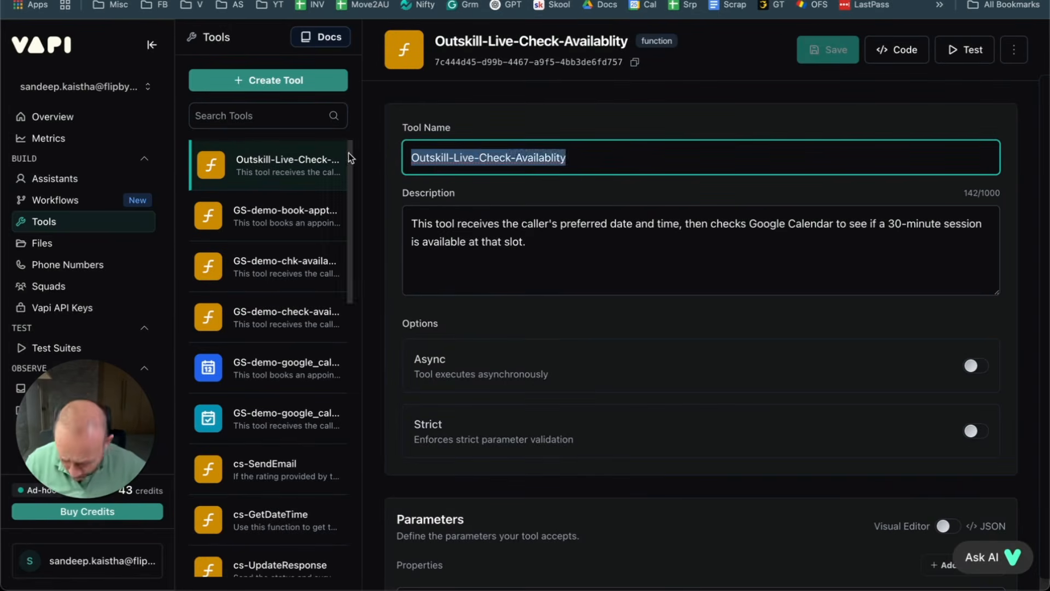
left_click(244, 87)
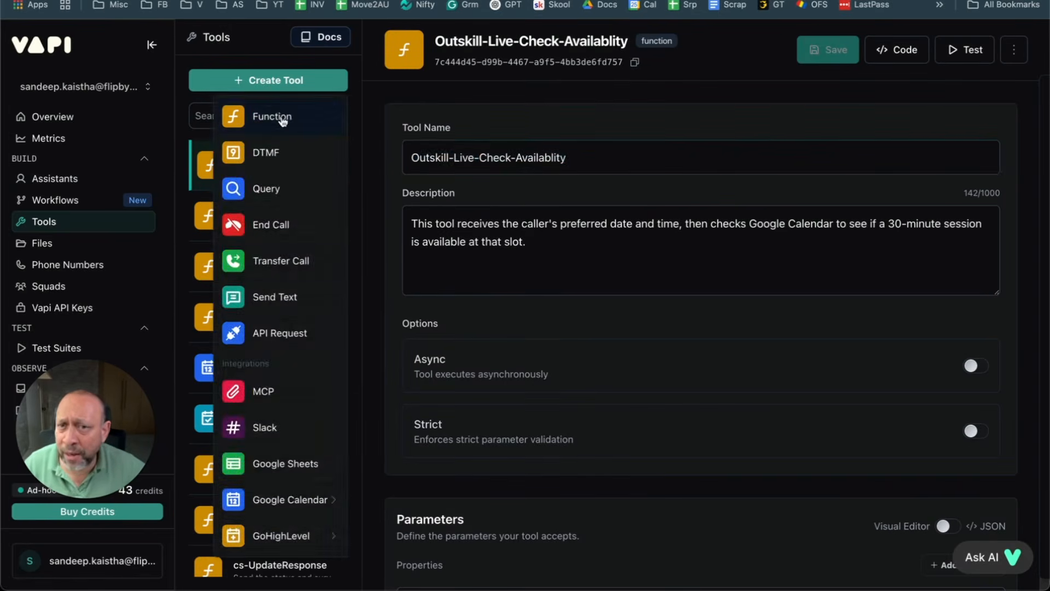
Step: Create a Function tool named Outskill-Live-Book-Appt and save it
left_click(283, 119)
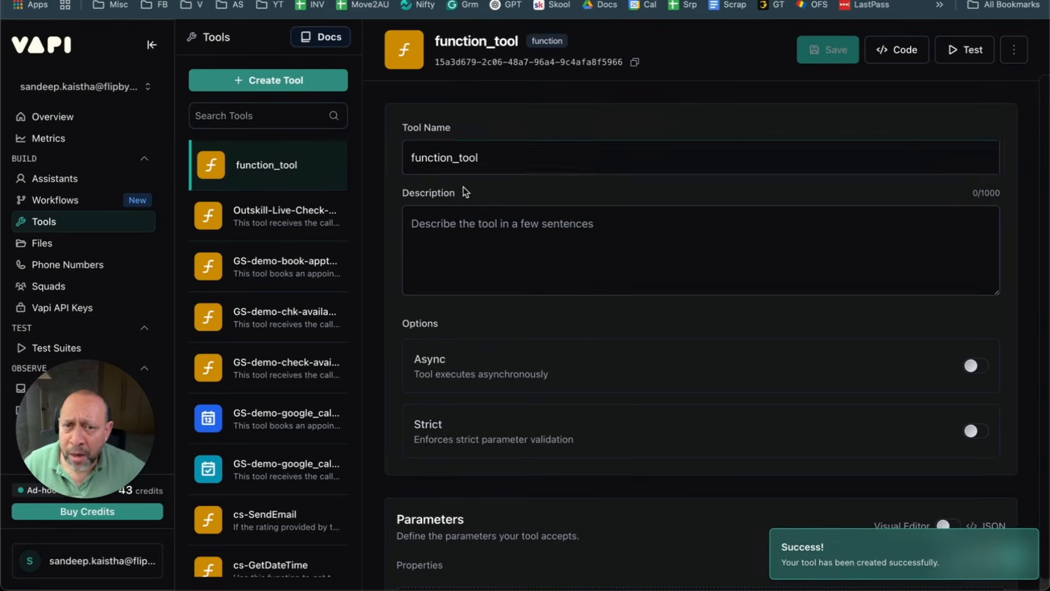
left_click_drag(486, 161, 366, 154)
key("ctrl+v")
left_click_drag(484, 159, 707, 157)
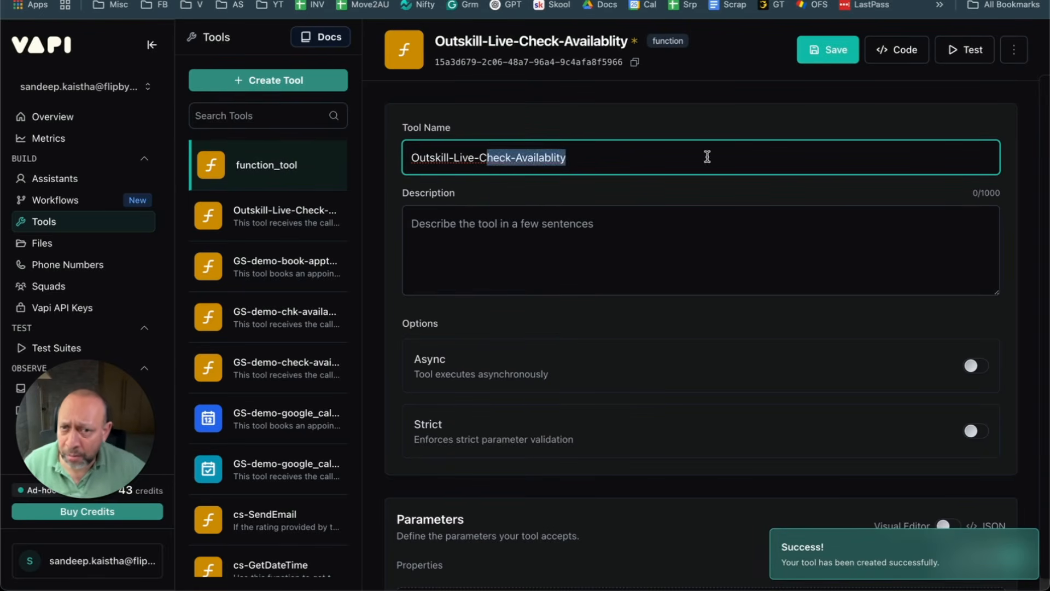
key("BackSpace")
key("BackSpace")
type("Book")
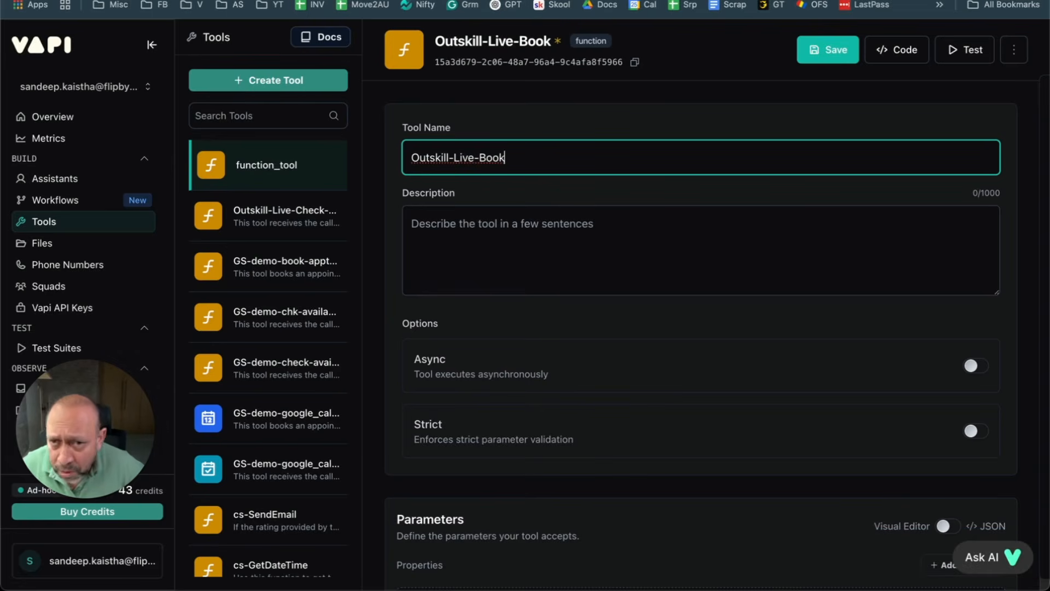
type("-Appt")
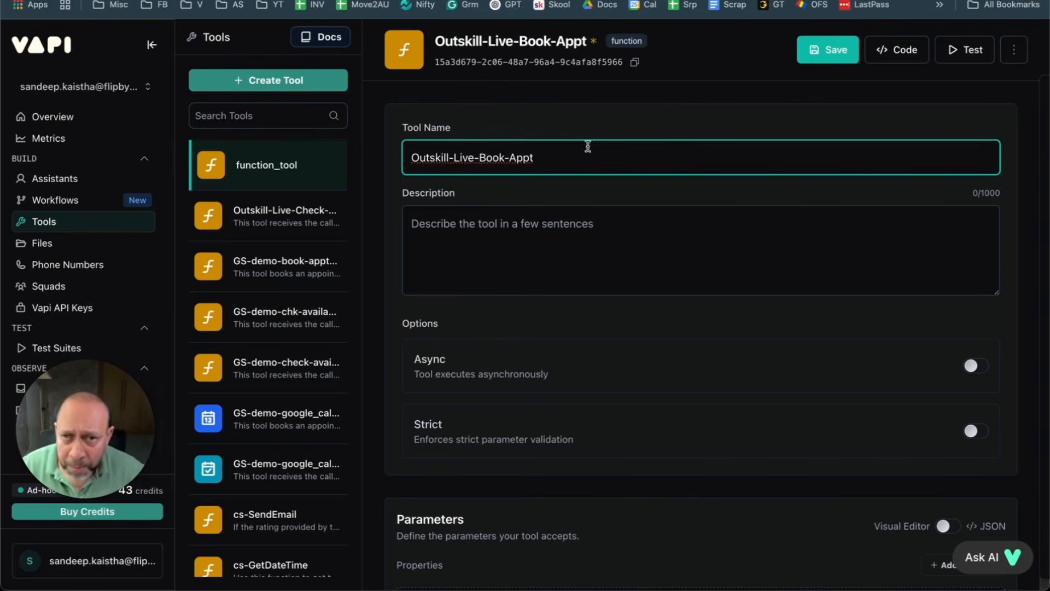
left_click(826, 57)
Step: Dictate a description about booking the caller's Google Calendar appointment, accept the grammar fixes, and save
left_click(534, 242)
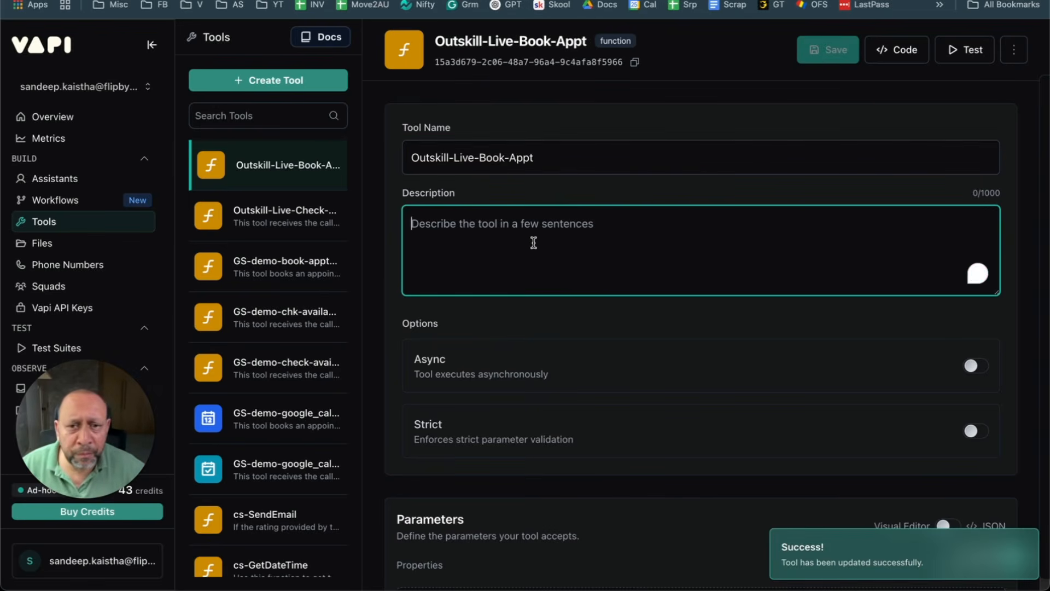
key("alt+space")
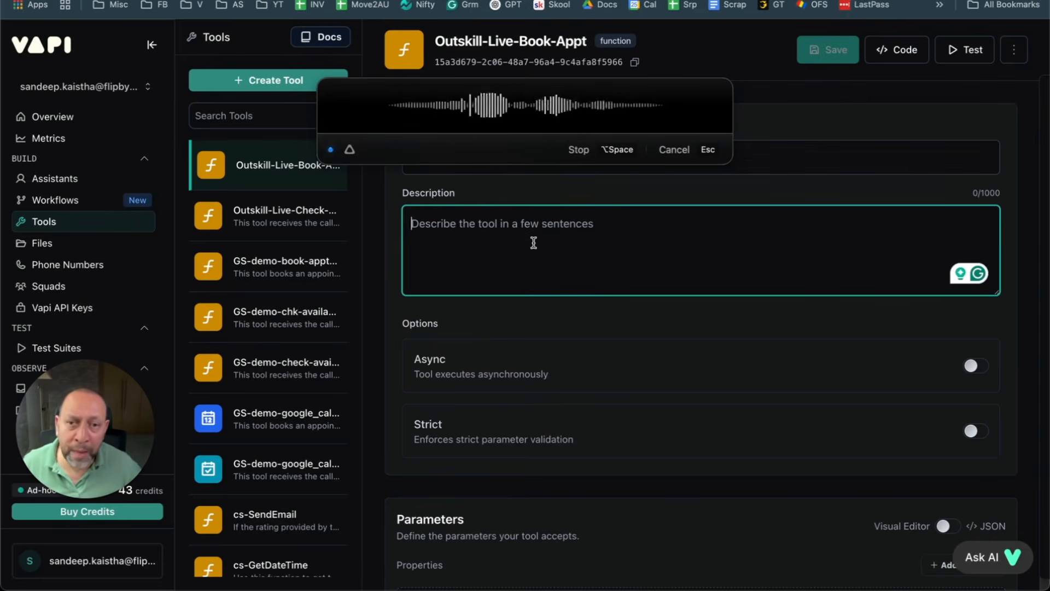
key("alt+space")
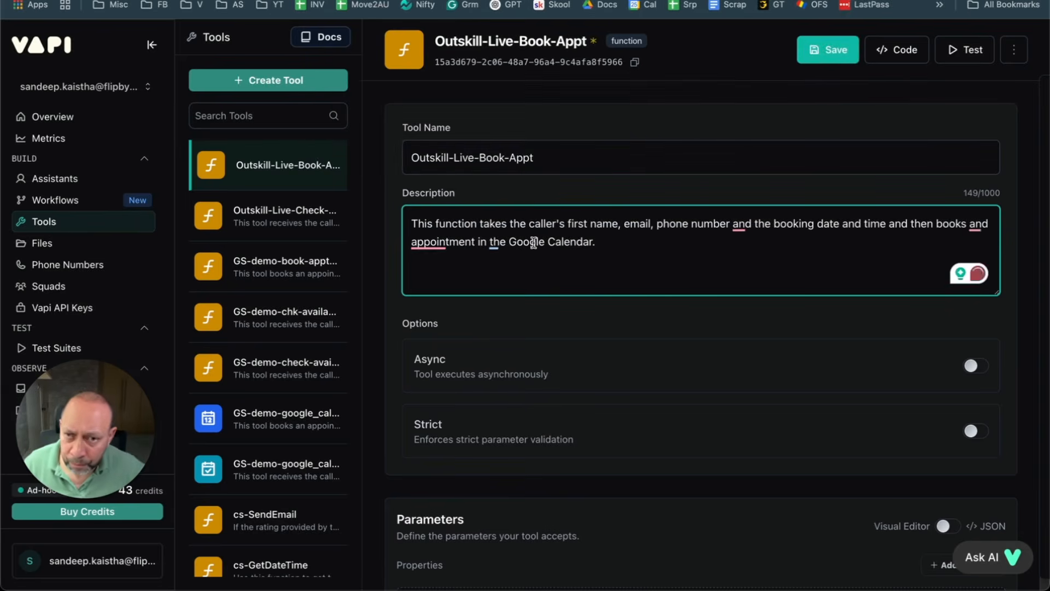
mouse_move(444, 241)
left_click(475, 282)
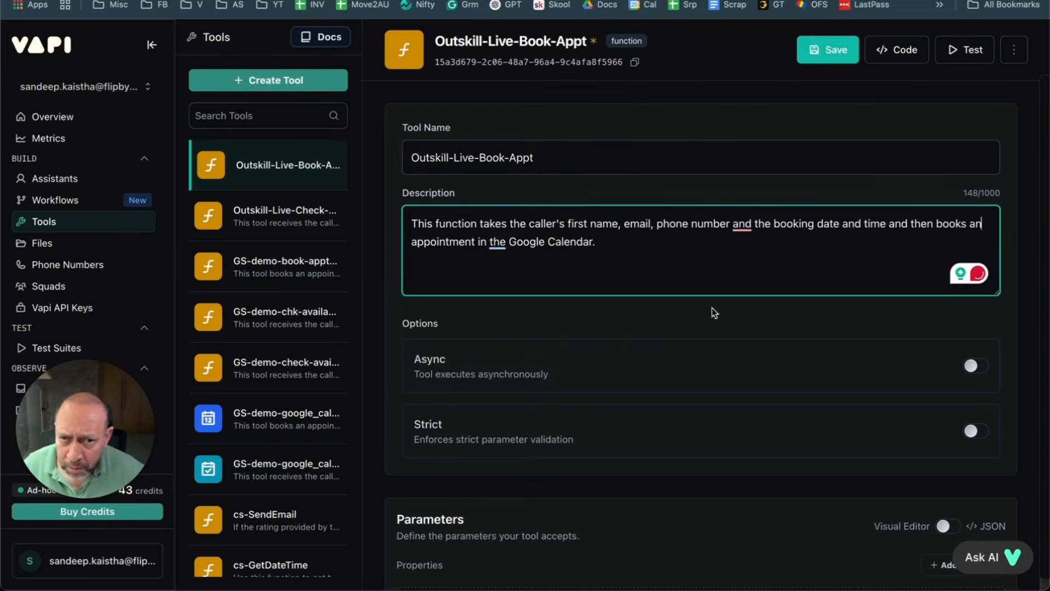
mouse_move(738, 225)
left_click(739, 264)
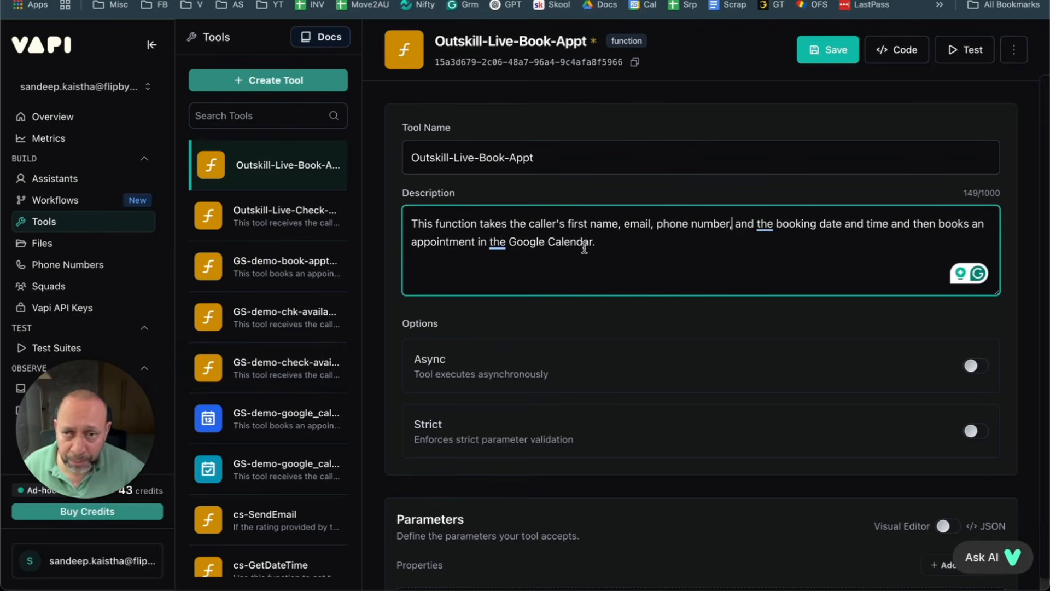
left_click(820, 55)
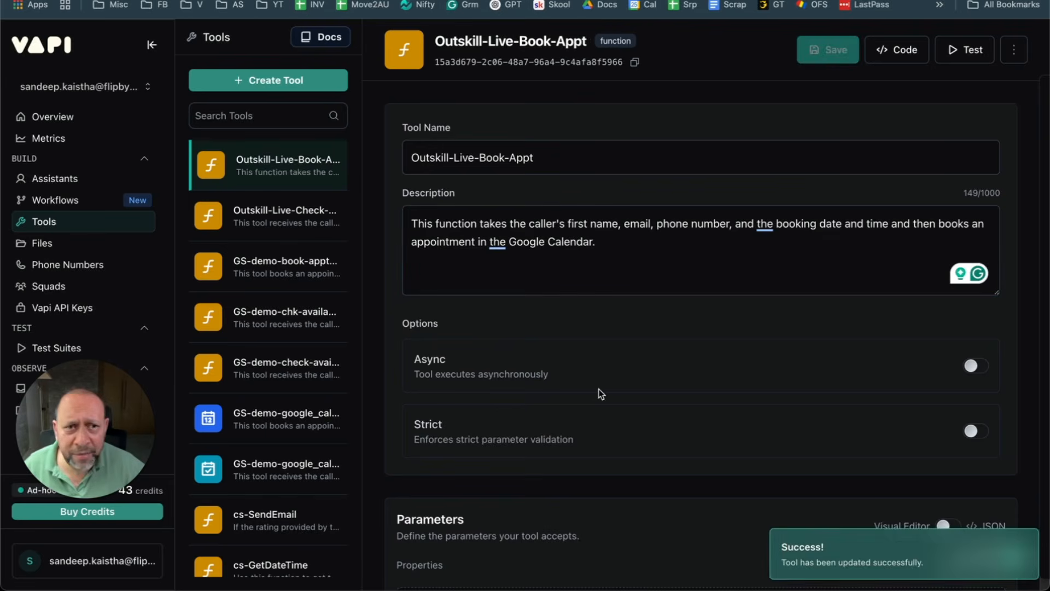
scroll(698, 309, "down", 8)
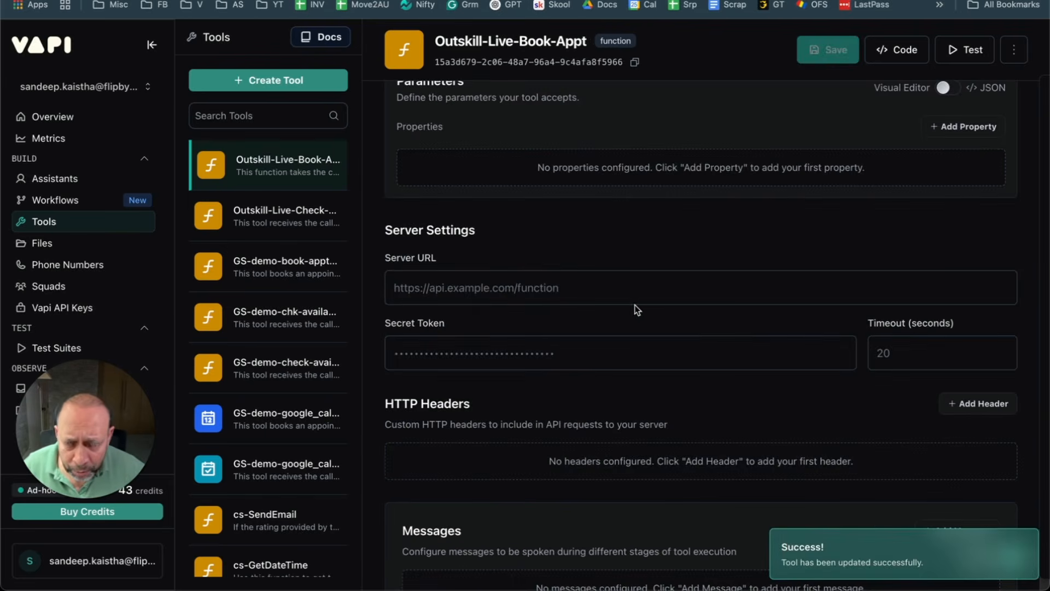
Step: Add a new parameter to the tool and name it clientName
scroll(635, 305, "down", 2)
scroll(569, 359, "up", 5)
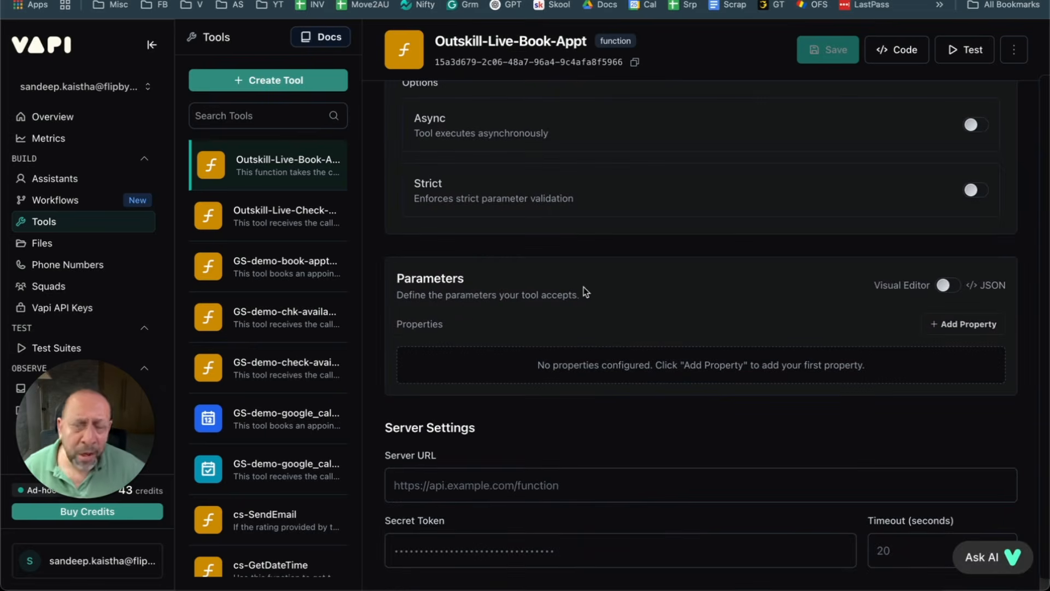
scroll(586, 292, "up", 1)
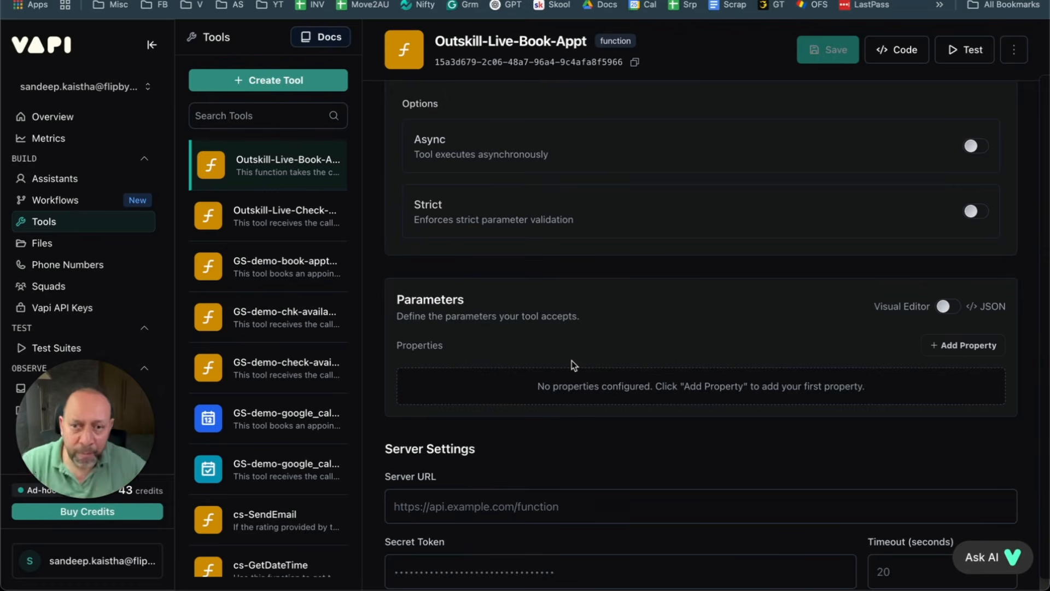
left_click(964, 345)
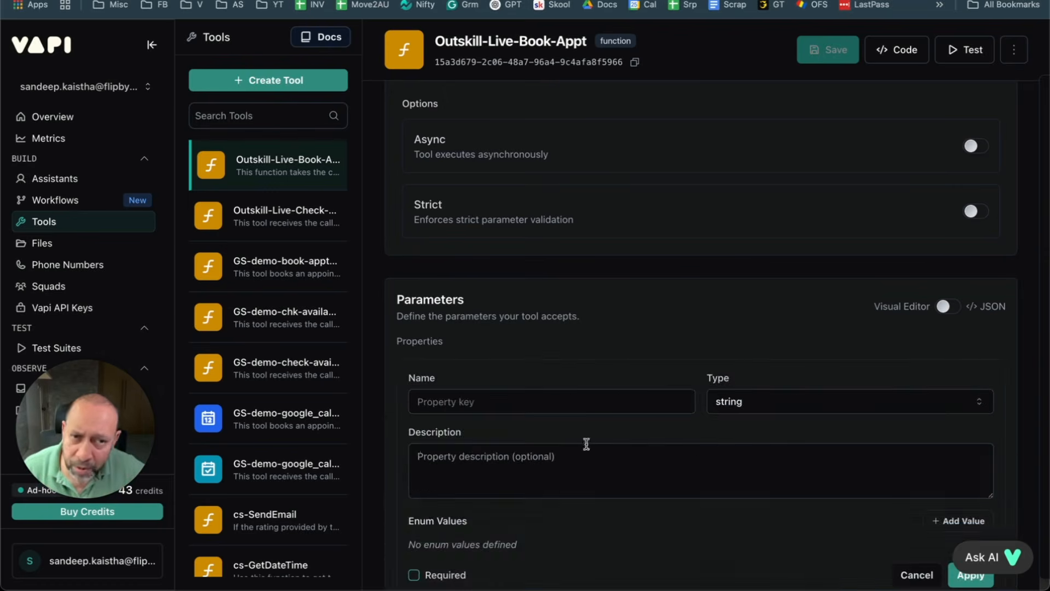
left_click(494, 405)
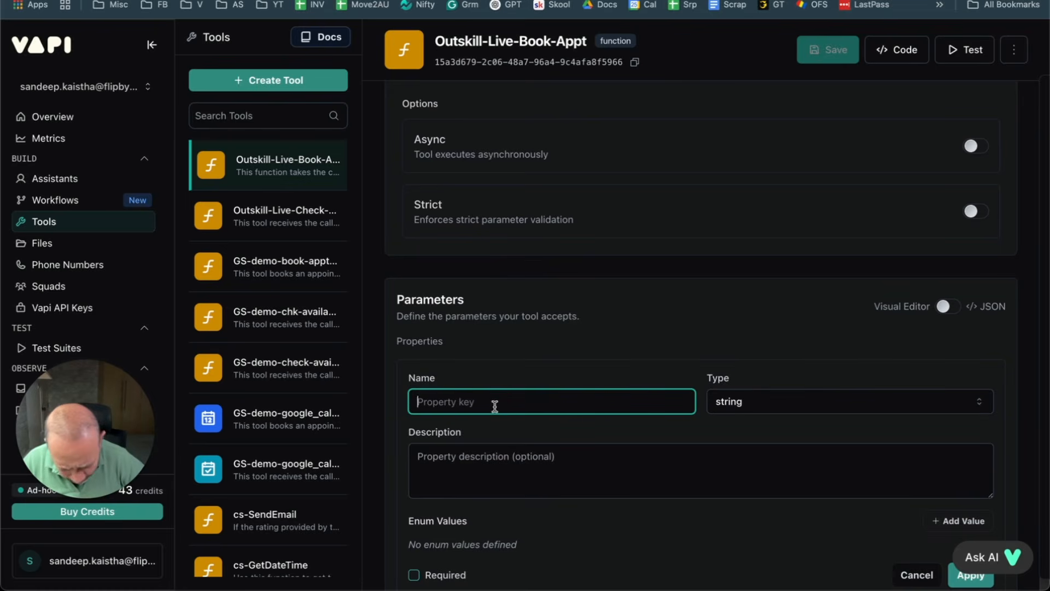
type("clientName")
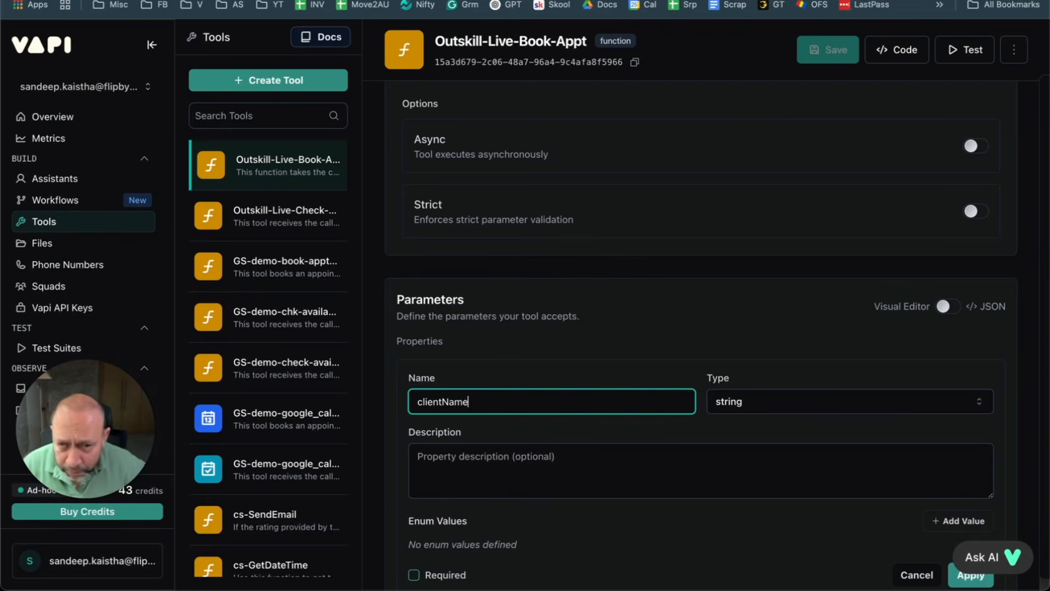
Step: Dictate clientName's description as the name of the client, mark it required, and apply
left_click(536, 461)
key("fn")
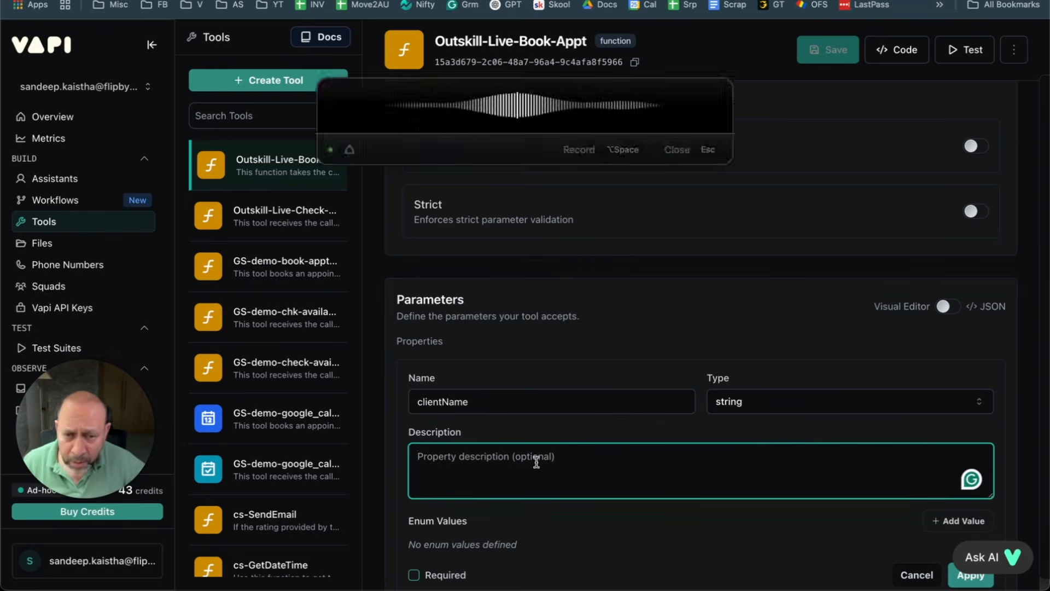
left_click(606, 259)
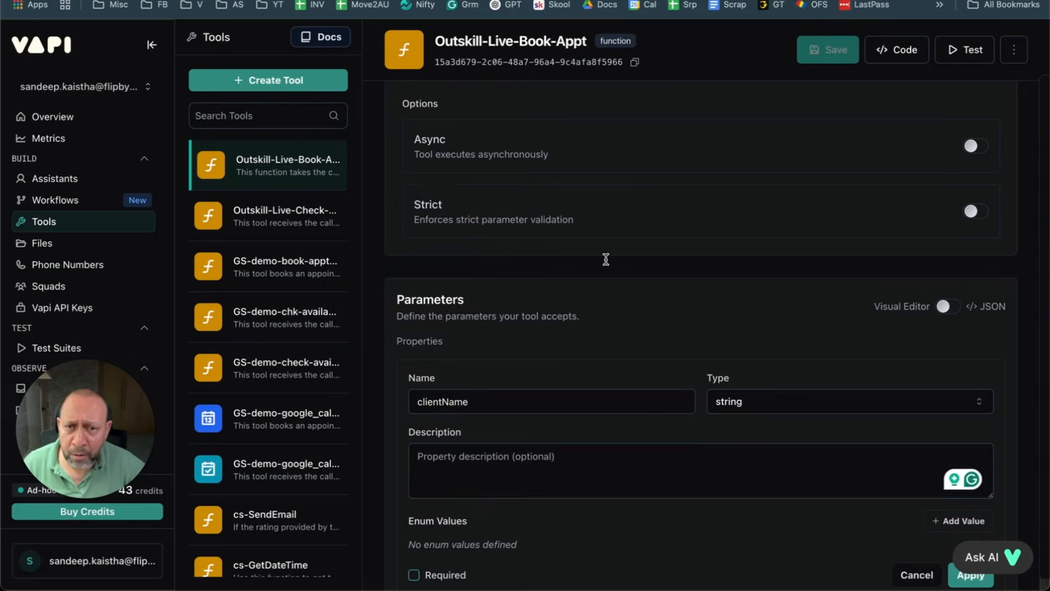
left_click(494, 460)
key("alt+space")
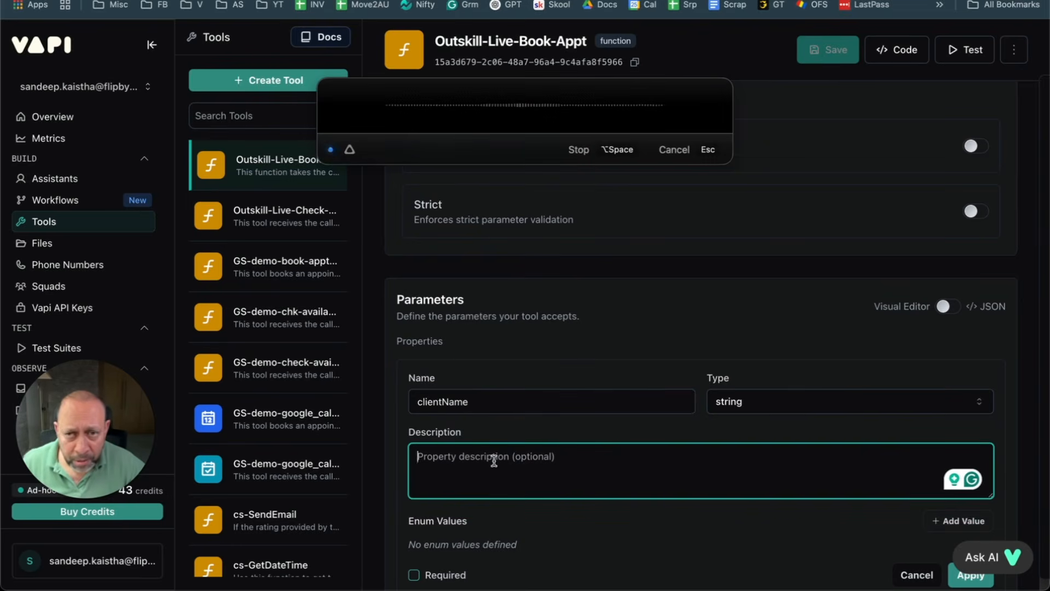
key("alt+space")
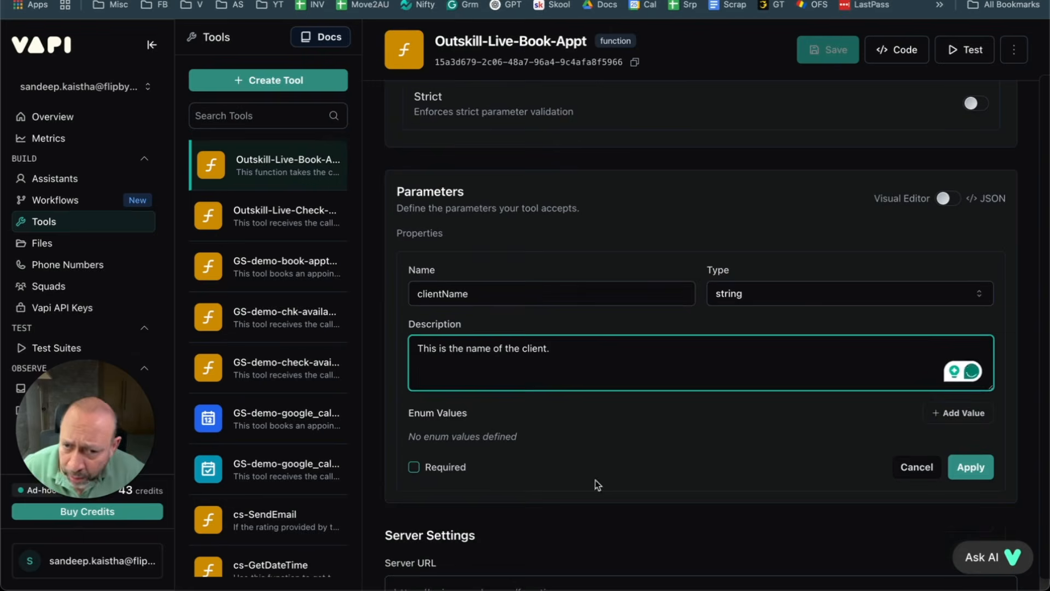
left_click(414, 467)
left_click(972, 466)
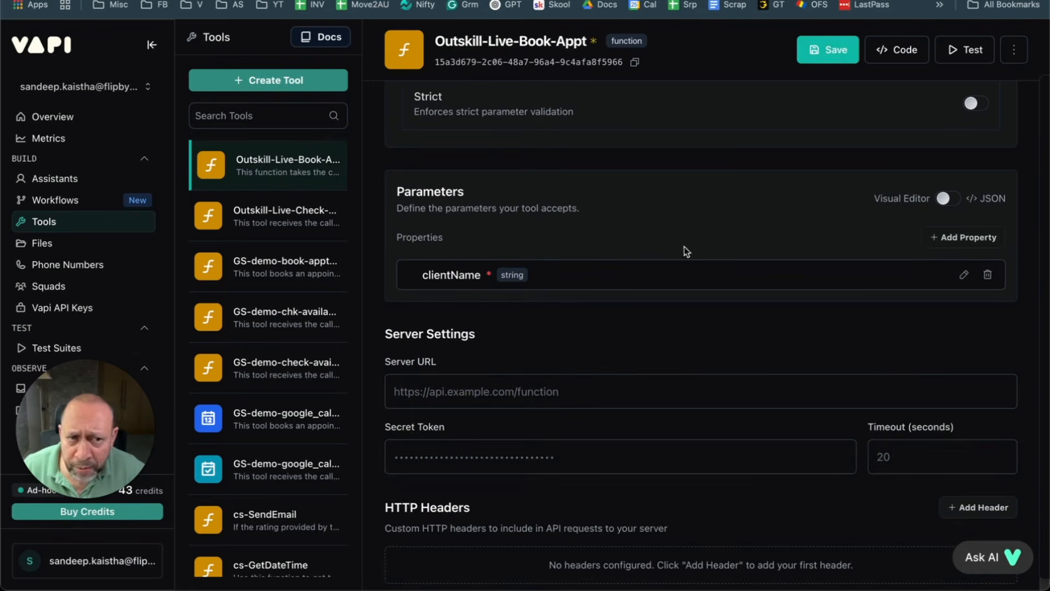
Step: Add a clientEmail parameter with a dictated description of the client's email and apply it
left_click(979, 238)
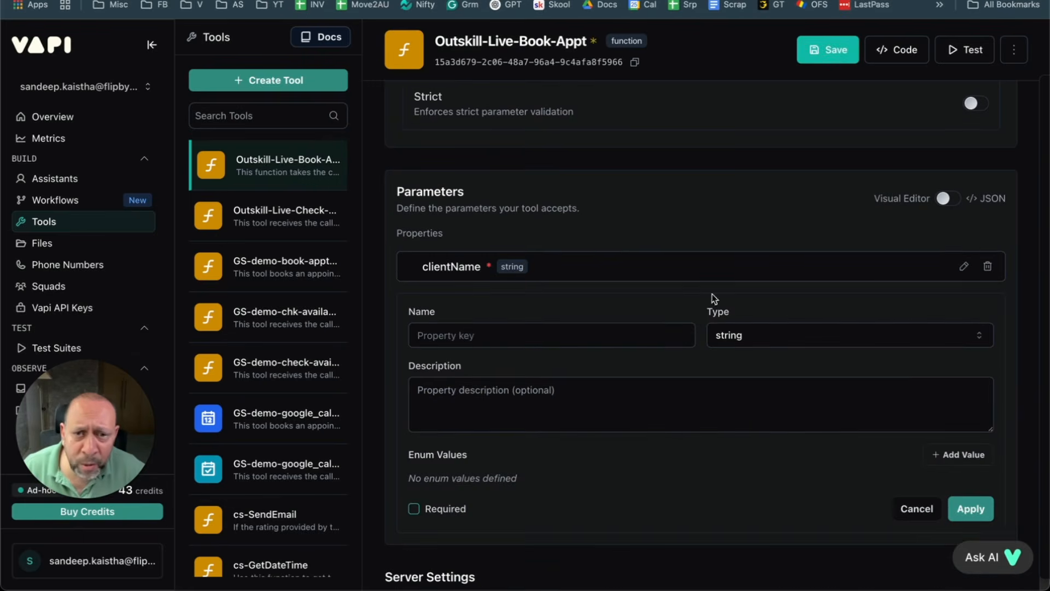
left_click(482, 337)
type("clinetEmail")
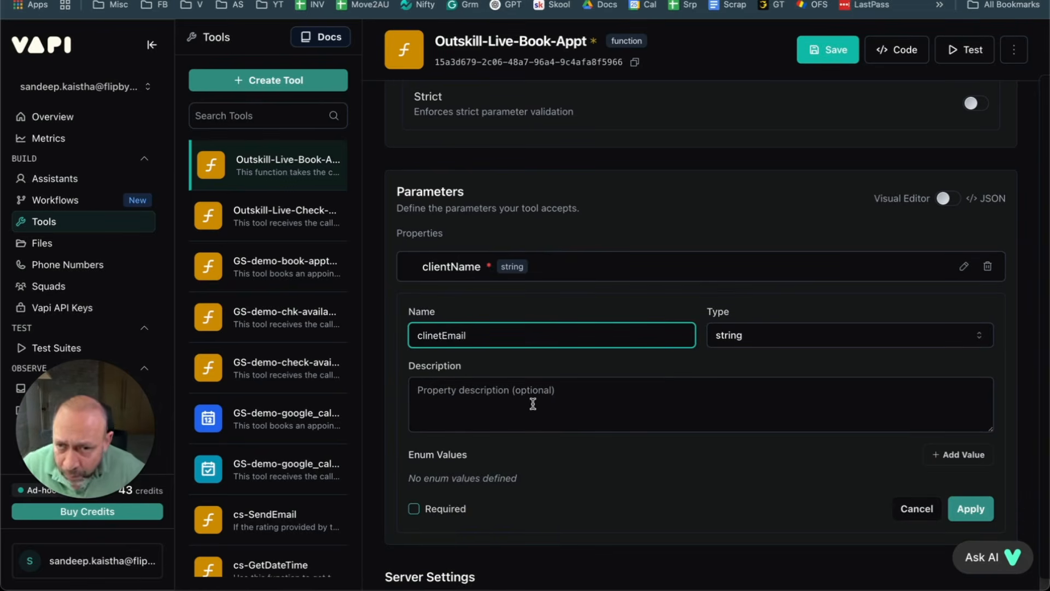
left_click(533, 404)
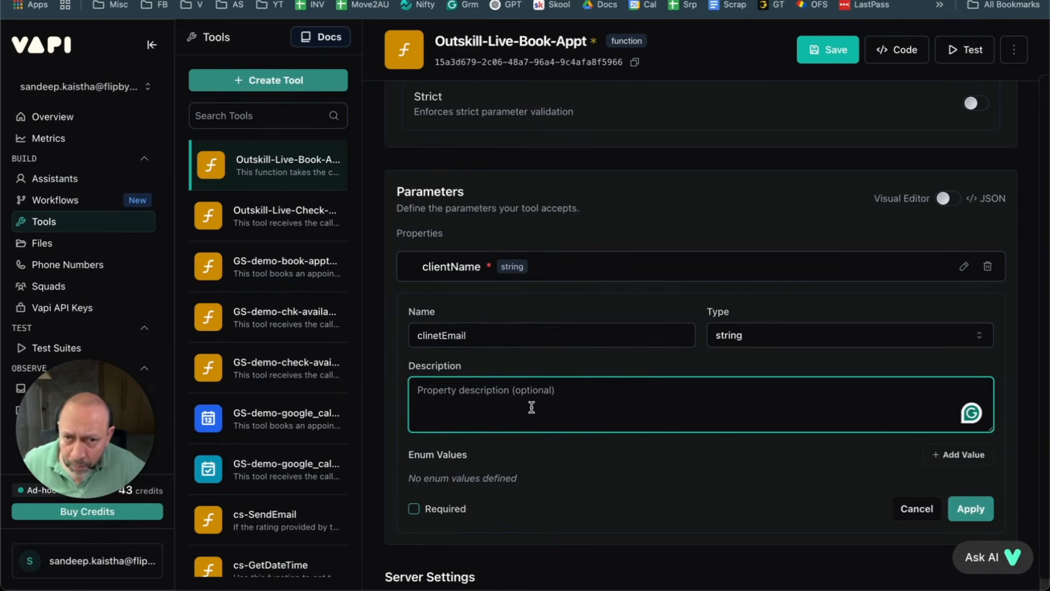
left_click_drag(493, 334, 389, 333)
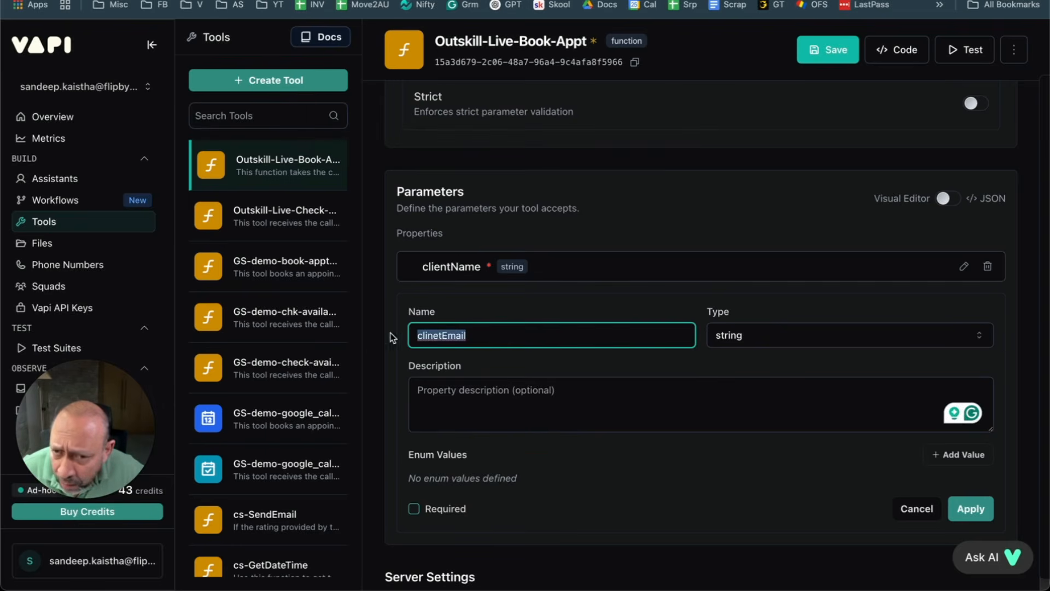
type("cli")
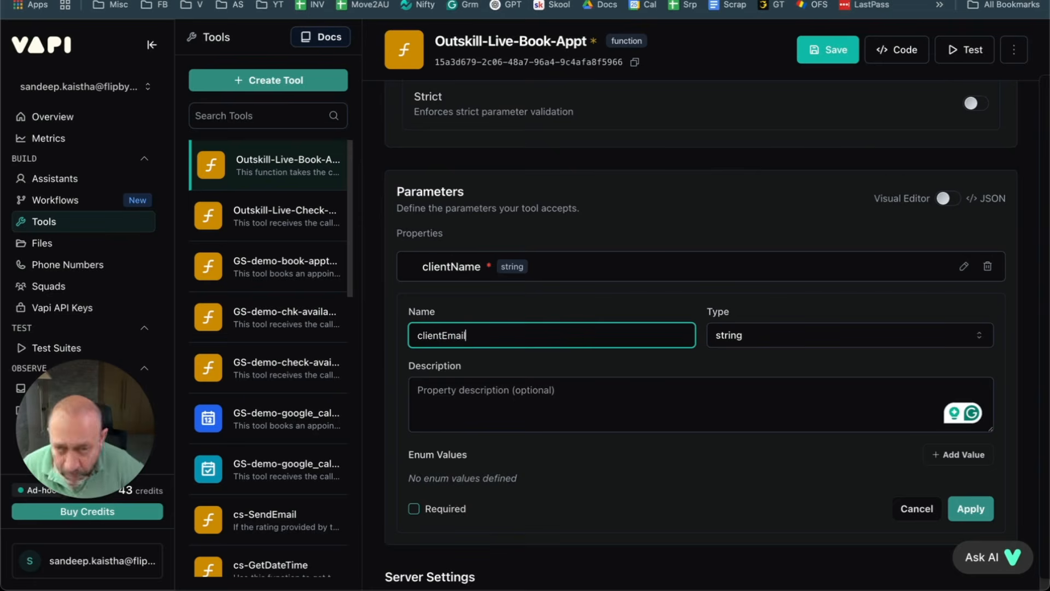
left_click(426, 409)
key("alt+space")
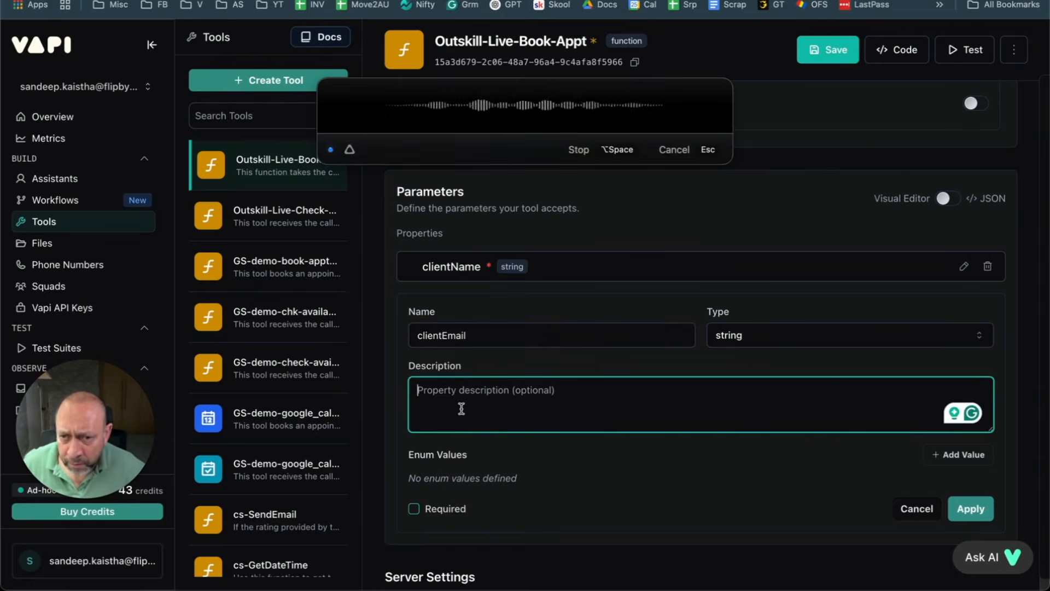
key("alt+space")
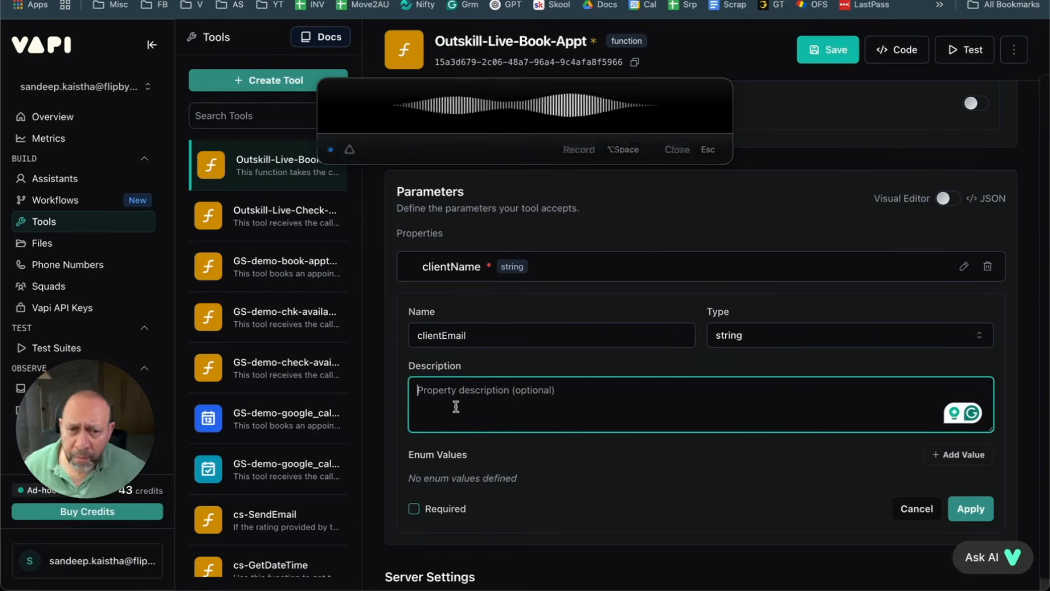
left_click(952, 515)
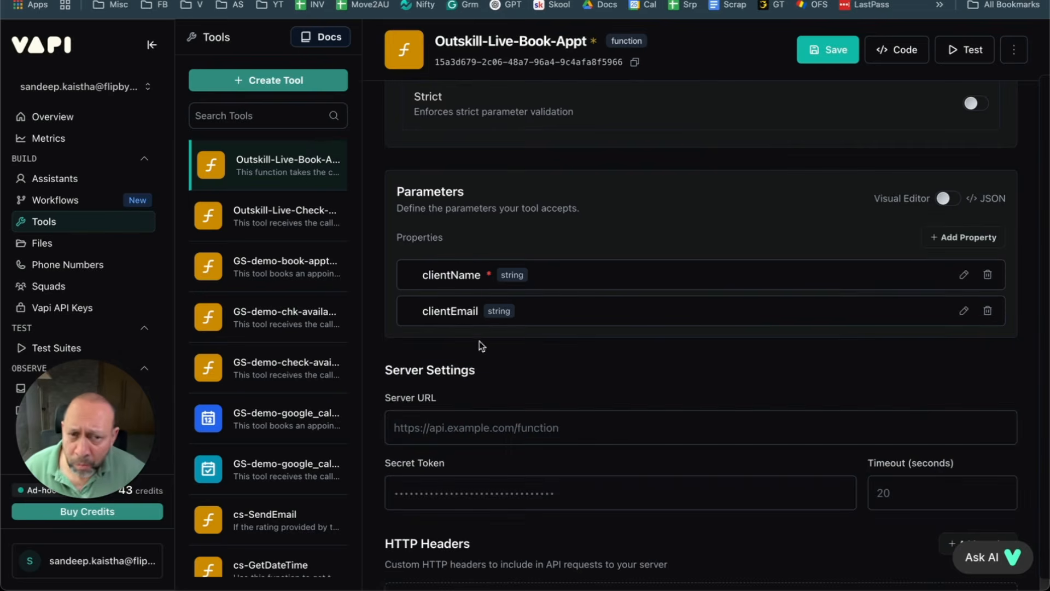
Step: Reopen clientEmail, mark it required, and apply the change
left_click(964, 311)
left_click(442, 518)
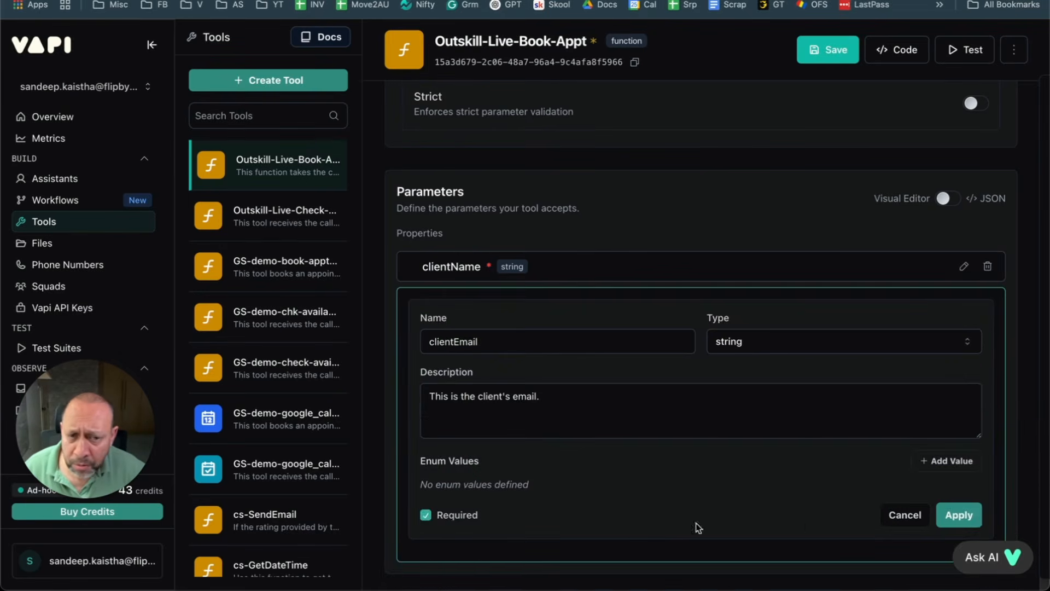
left_click(955, 513)
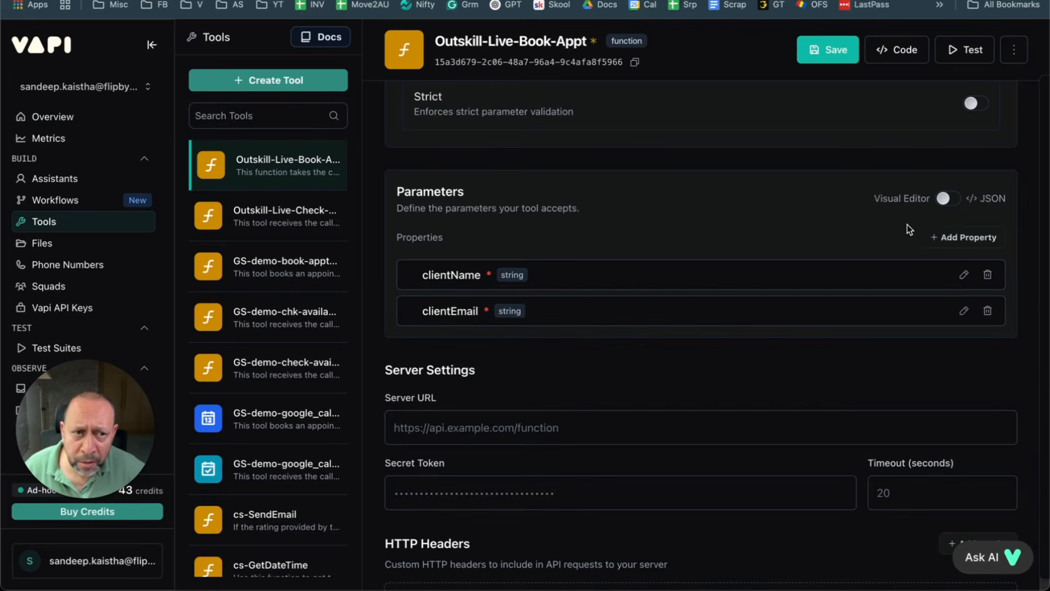
left_click(956, 244)
Step: Dictate the client's phone number description and move it from the name field into Description
left_click(489, 381)
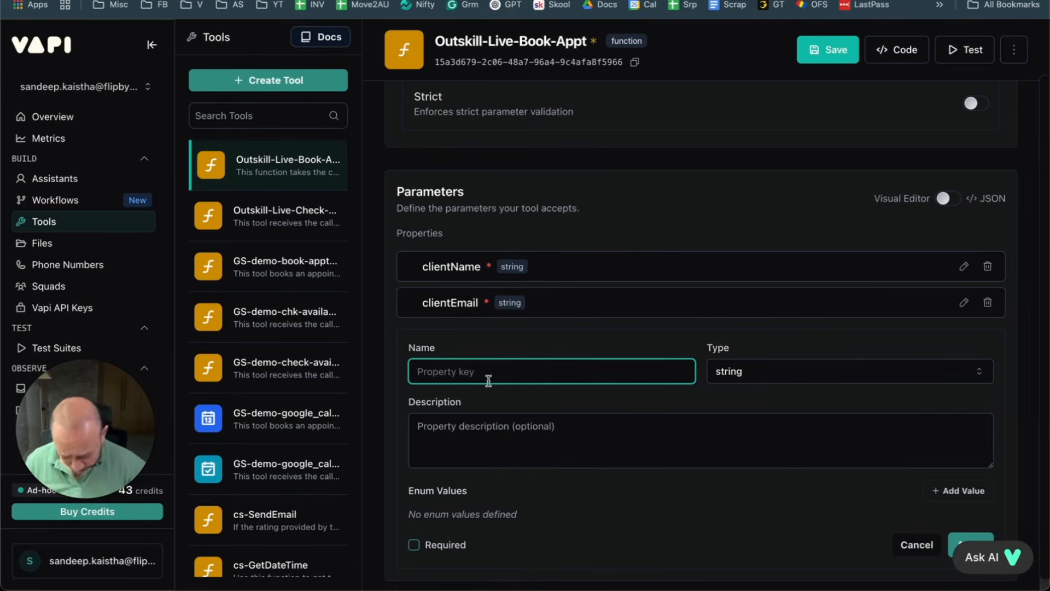
key("alt+space")
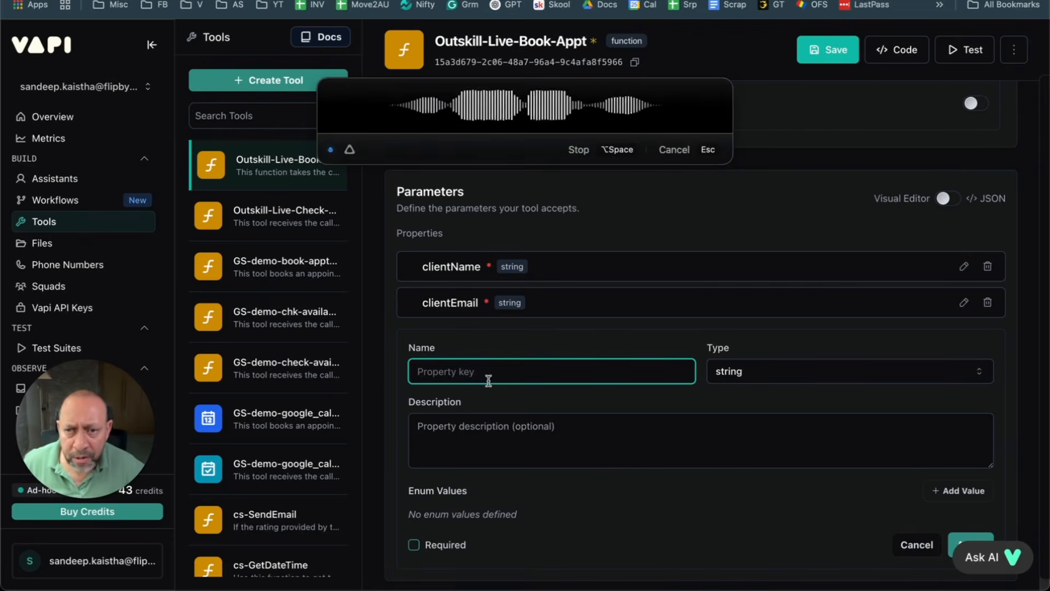
key("alt+space")
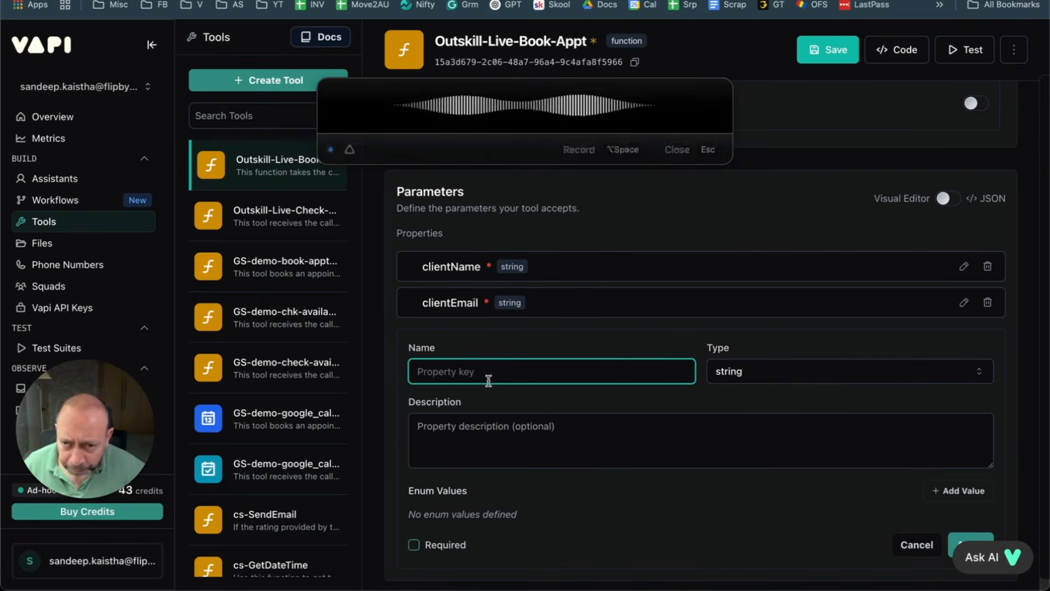
triple_click(570, 371)
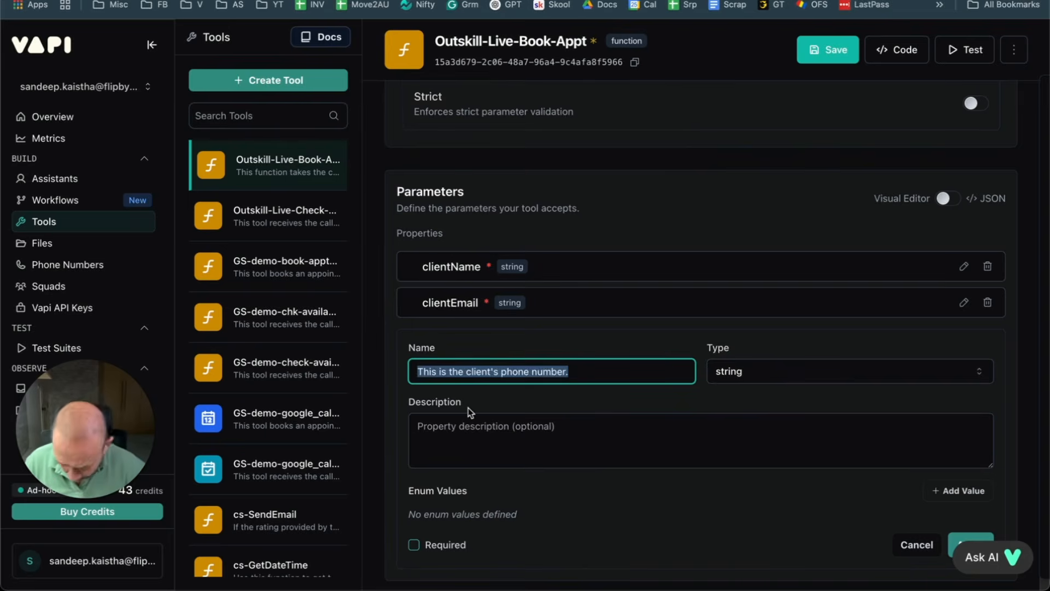
key("super+x")
left_click(514, 429)
key("super+v")
Step: Name the parameter clientPhone, mark it required, and apply
left_click(466, 371)
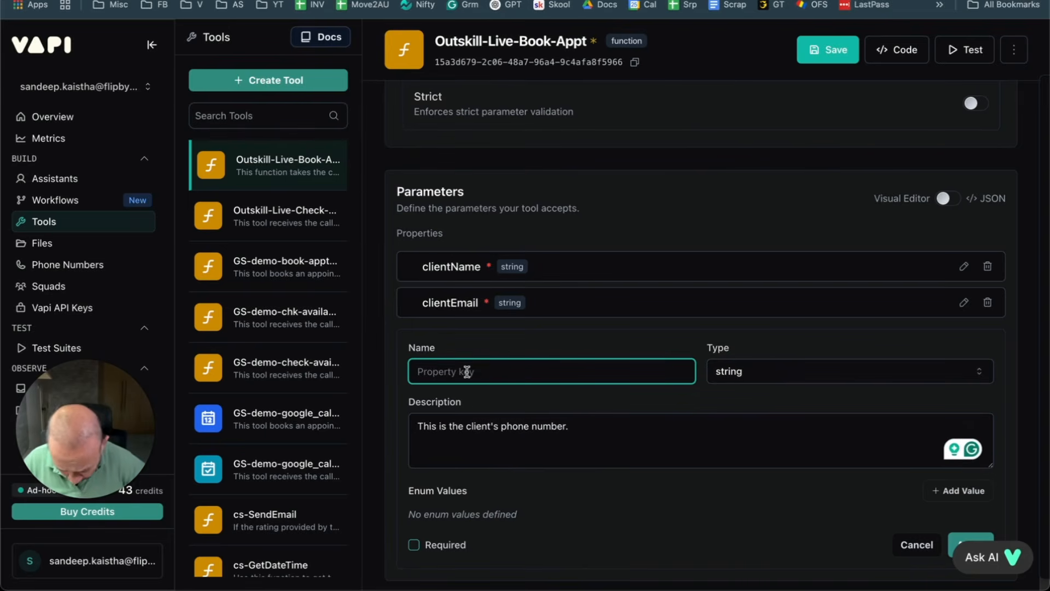
type("client")
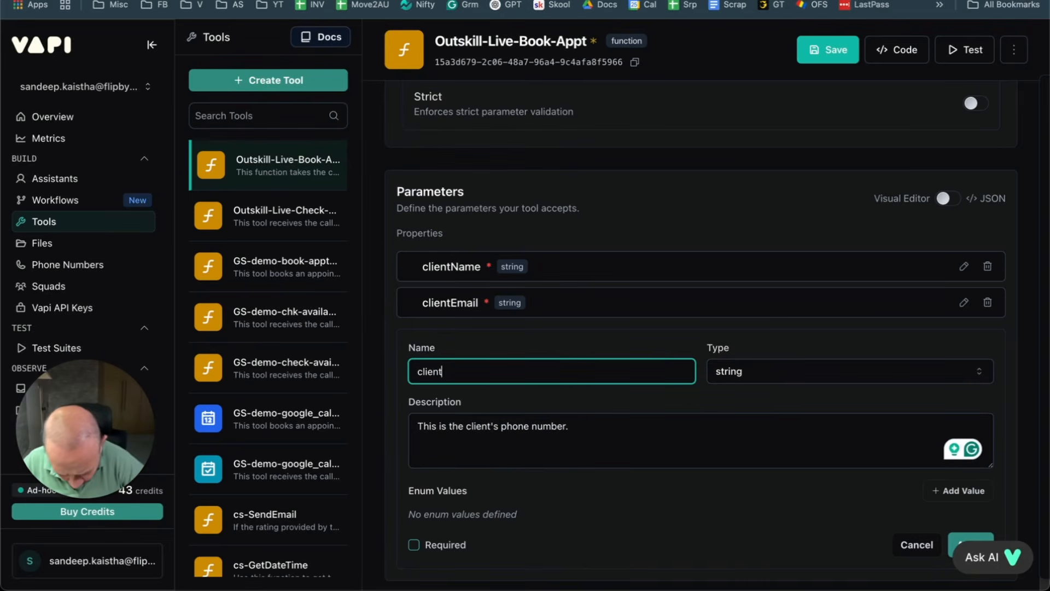
type("Phone")
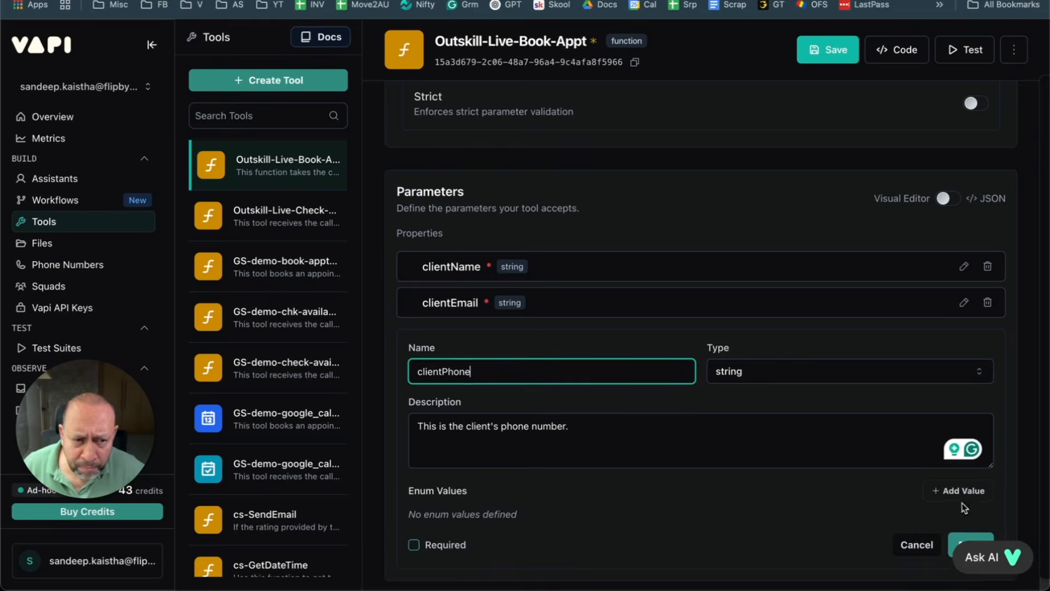
scroll(853, 452, "down", 2)
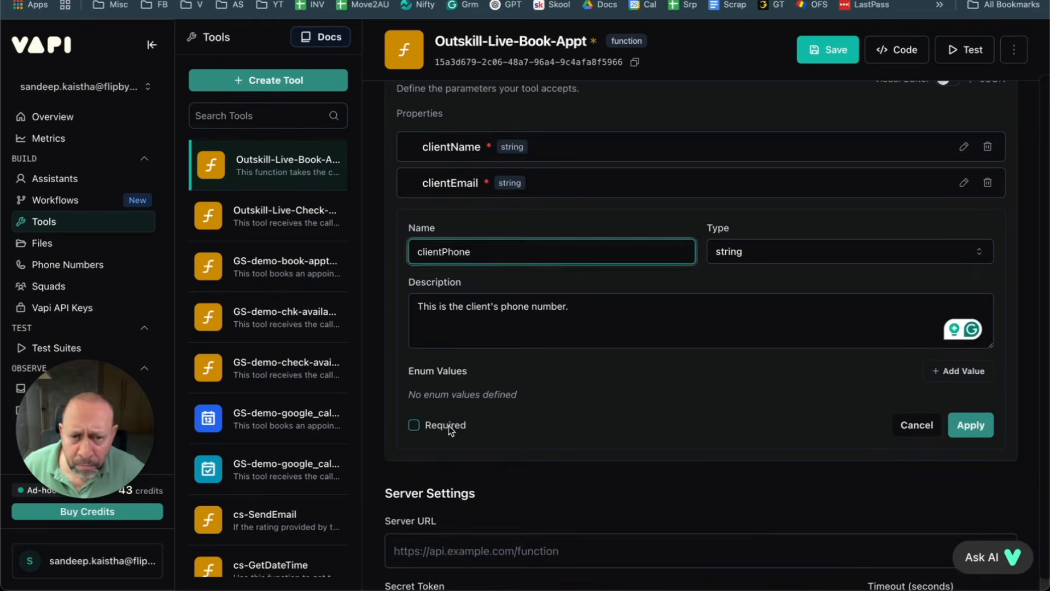
left_click(447, 426)
left_click(963, 427)
scroll(456, 213, "up", 1)
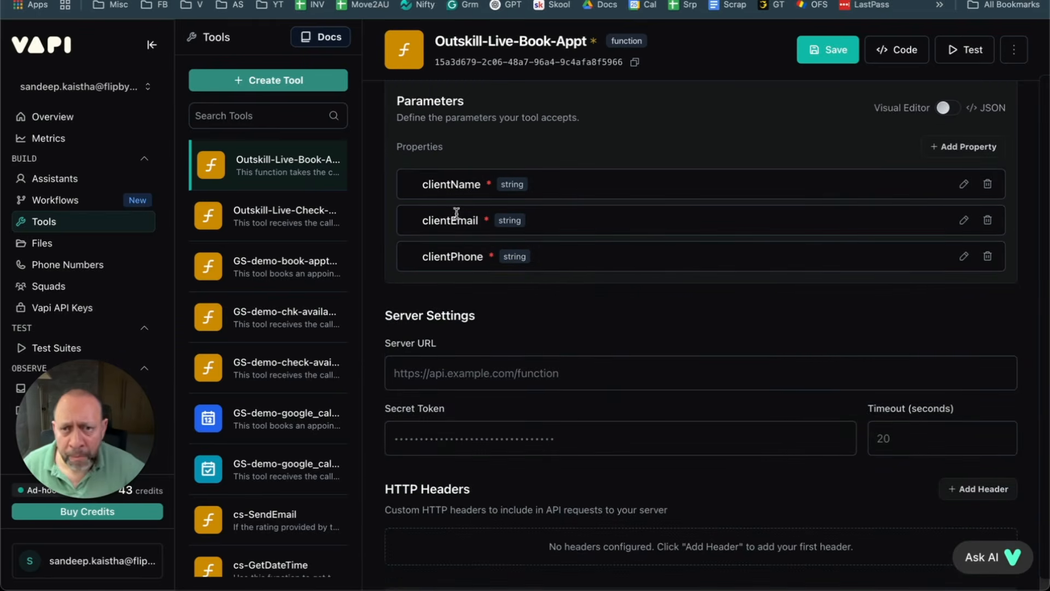
scroll(596, 278, "up", 2)
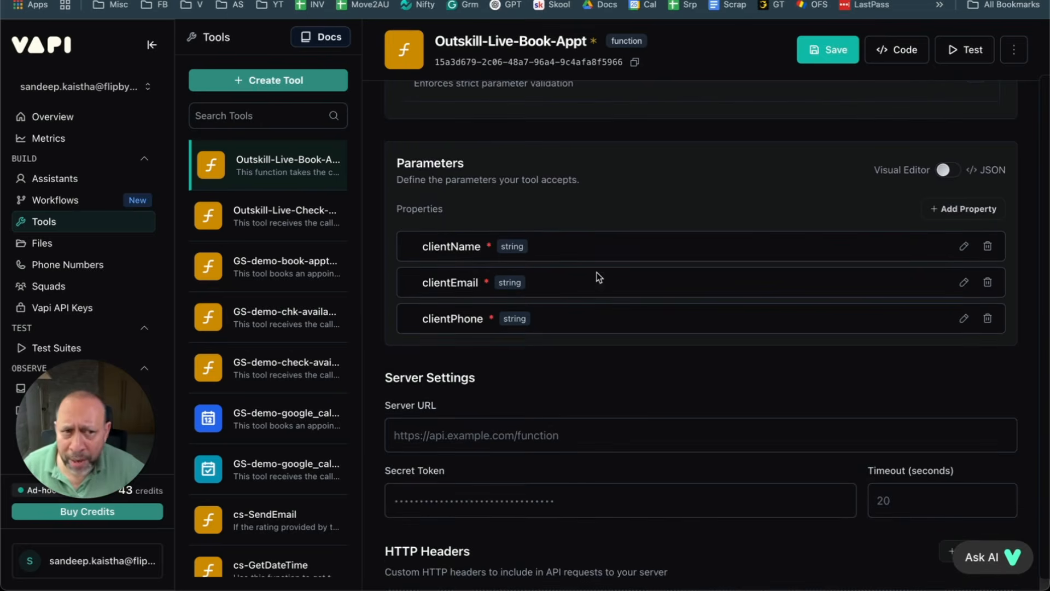
Step: Add a clientDateAndTime parameter with a dictated description of the client's desired booking date and time
left_click(956, 217)
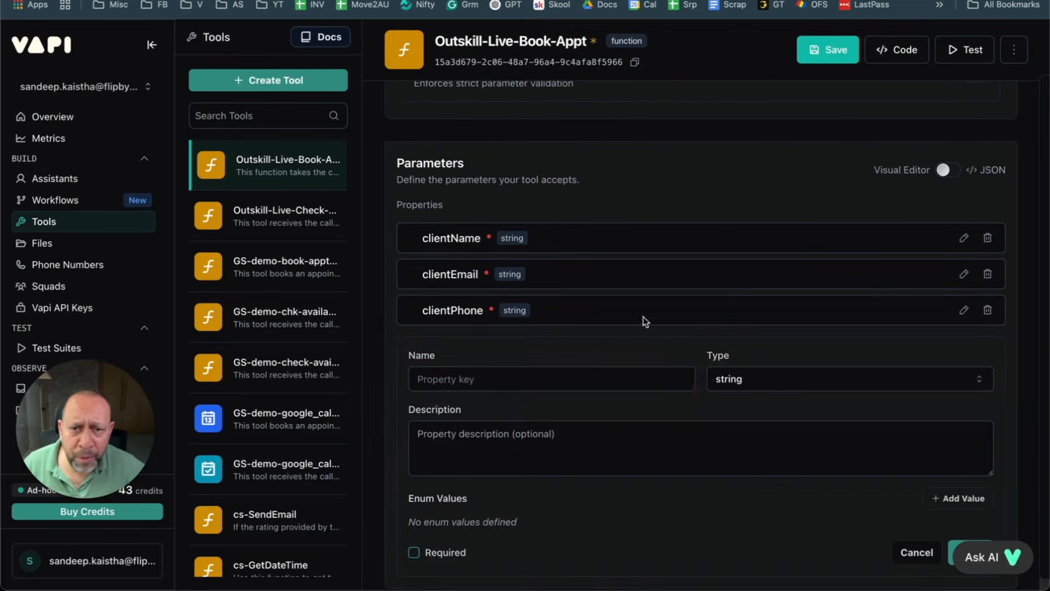
left_click(491, 376)
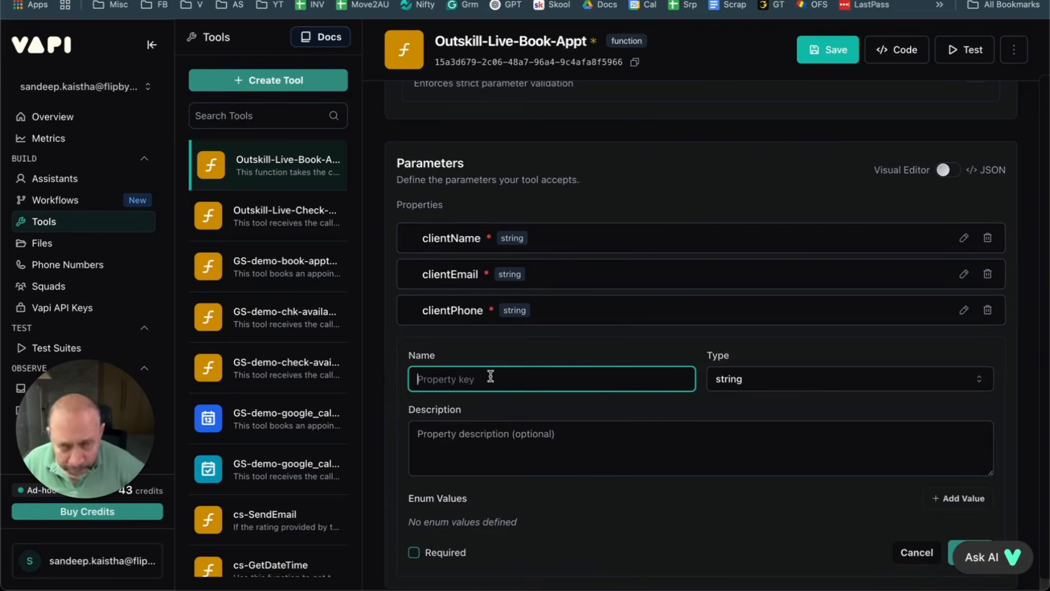
type("clientDateAndTime")
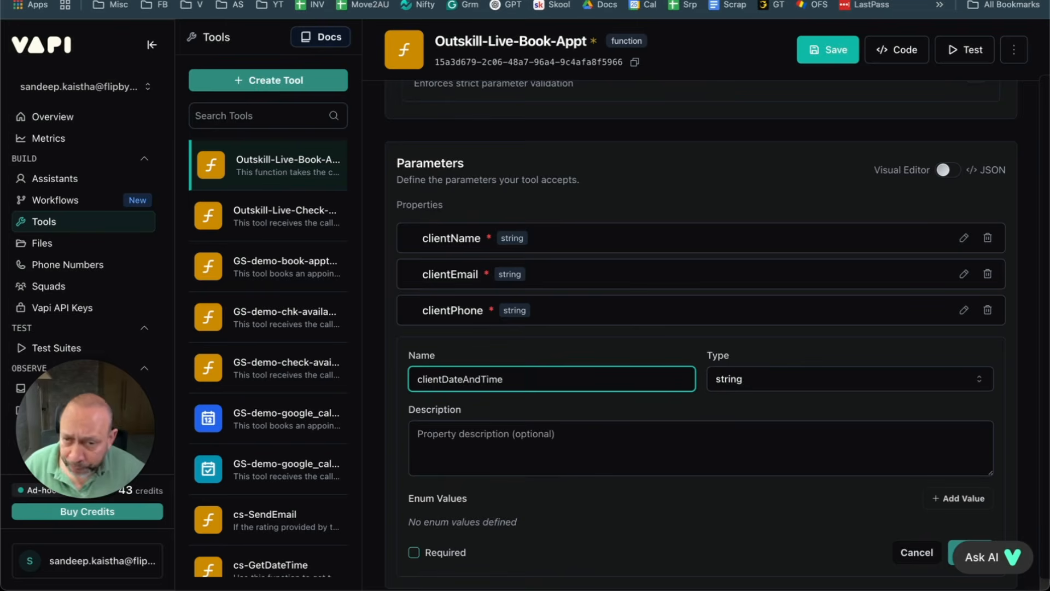
left_click(633, 450)
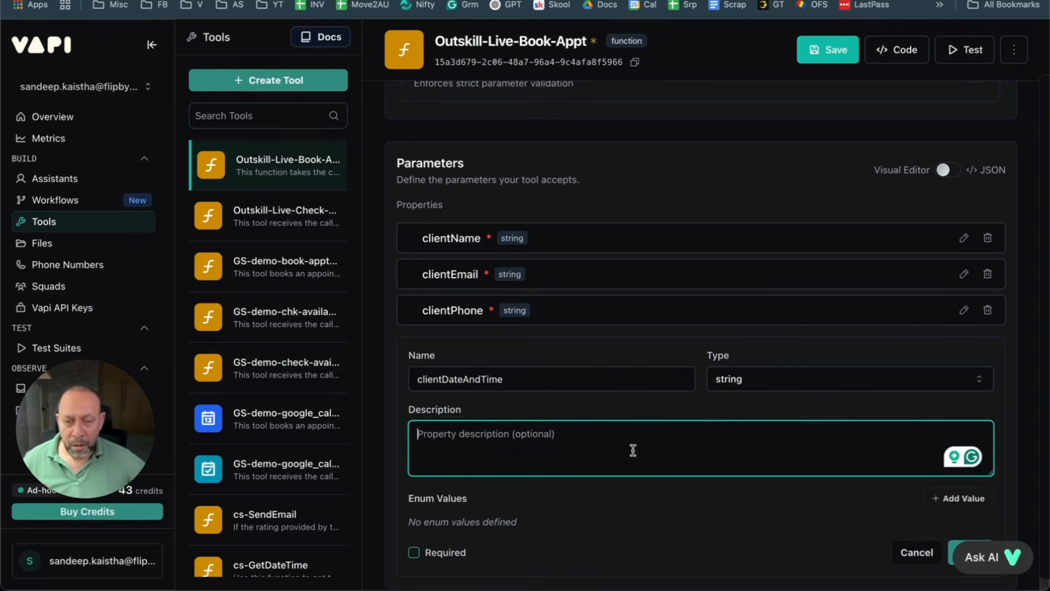
key("alt+space")
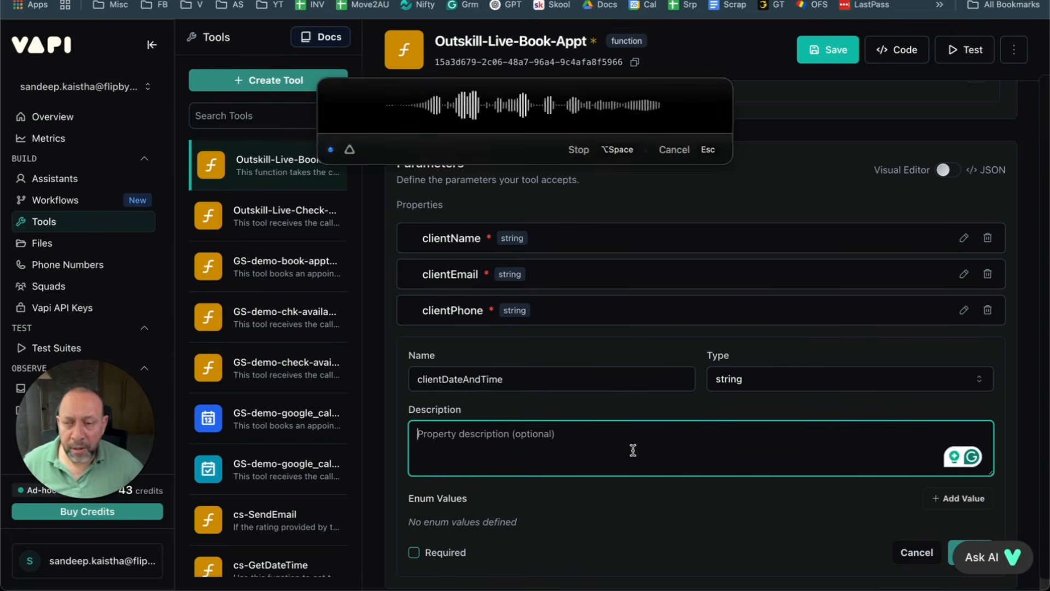
key("alt+space")
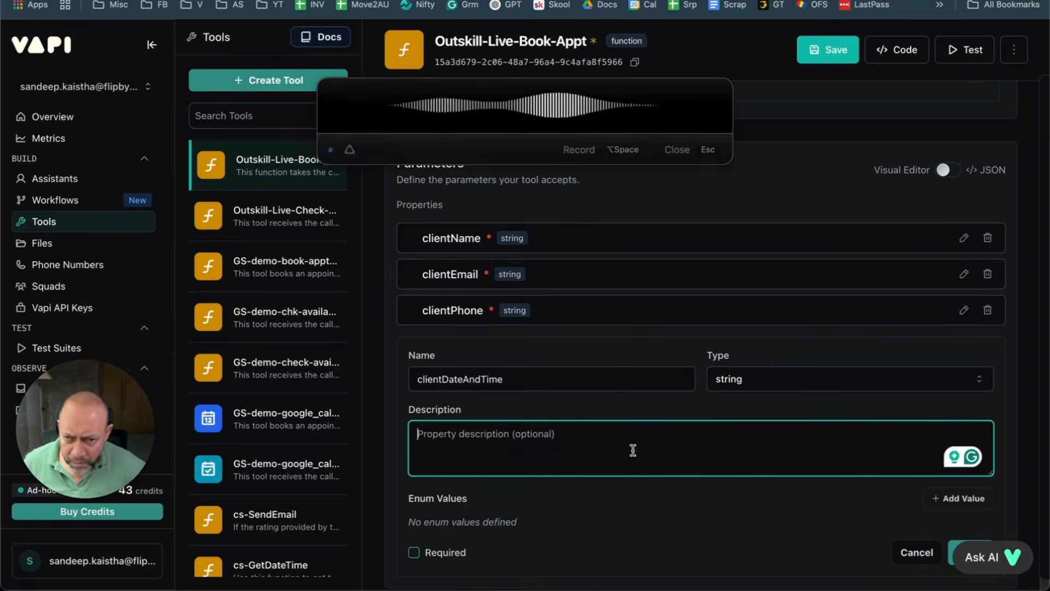
left_click_drag(514, 437, 386, 433)
key("BackSpace")
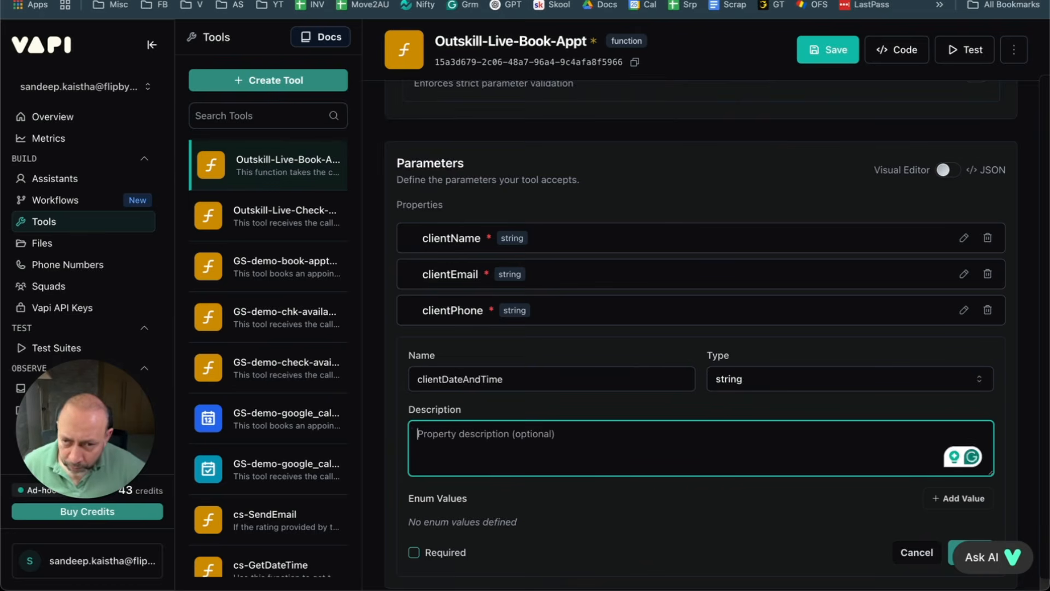
key("alt+space")
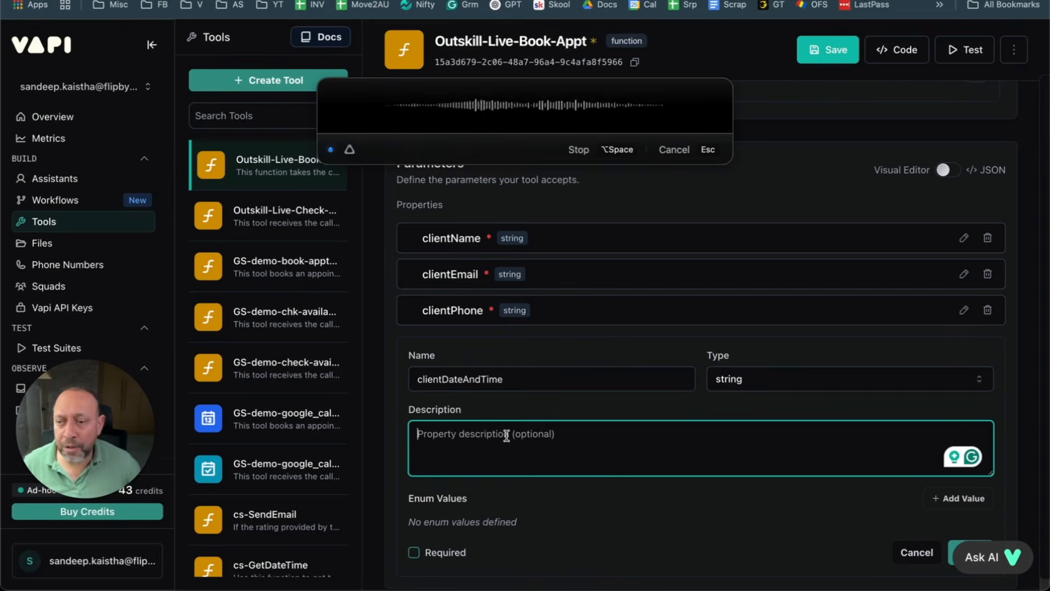
key("alt+space")
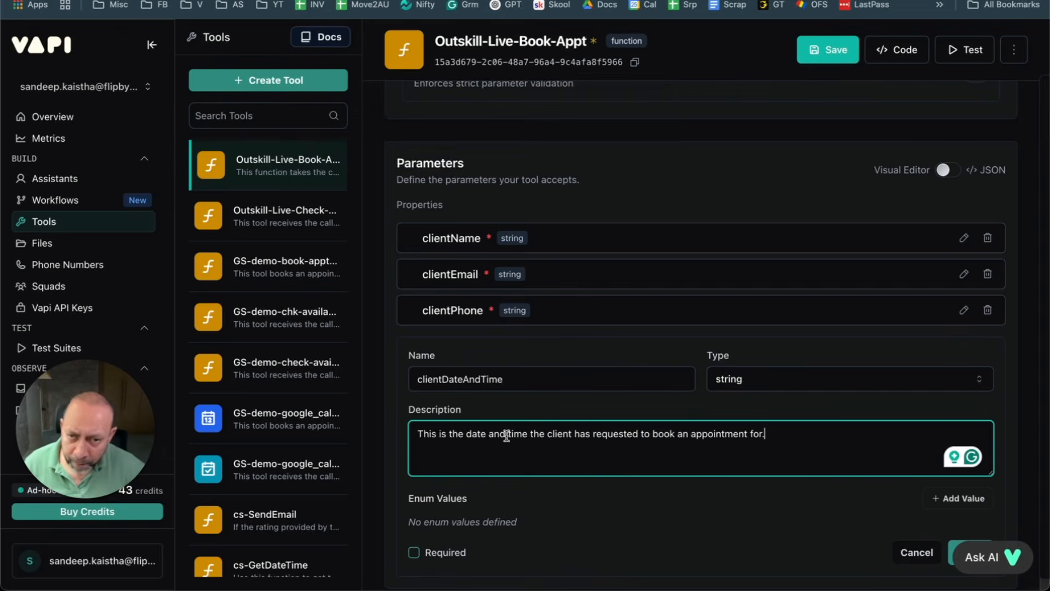
scroll(929, 465, "down", 1)
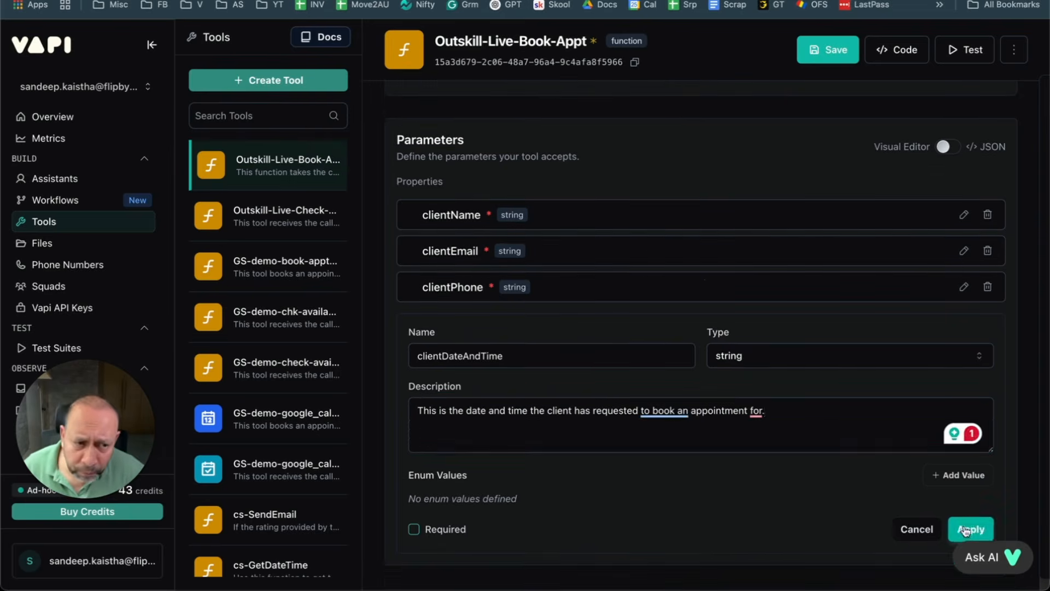
left_click(968, 526)
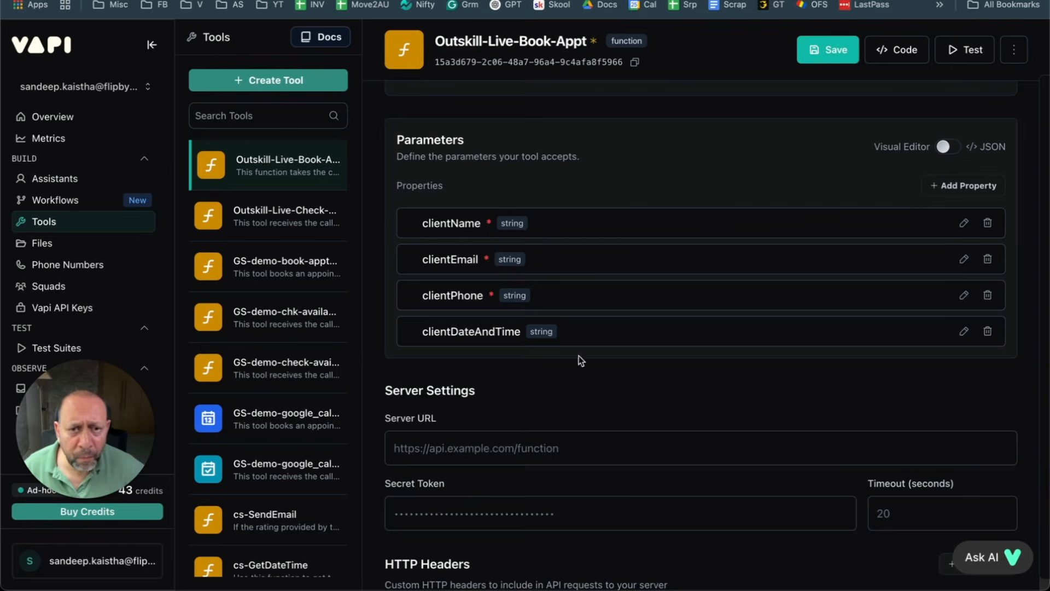
Step: Reopen clientDateAndTime, mark it required, and apply
left_click(963, 331)
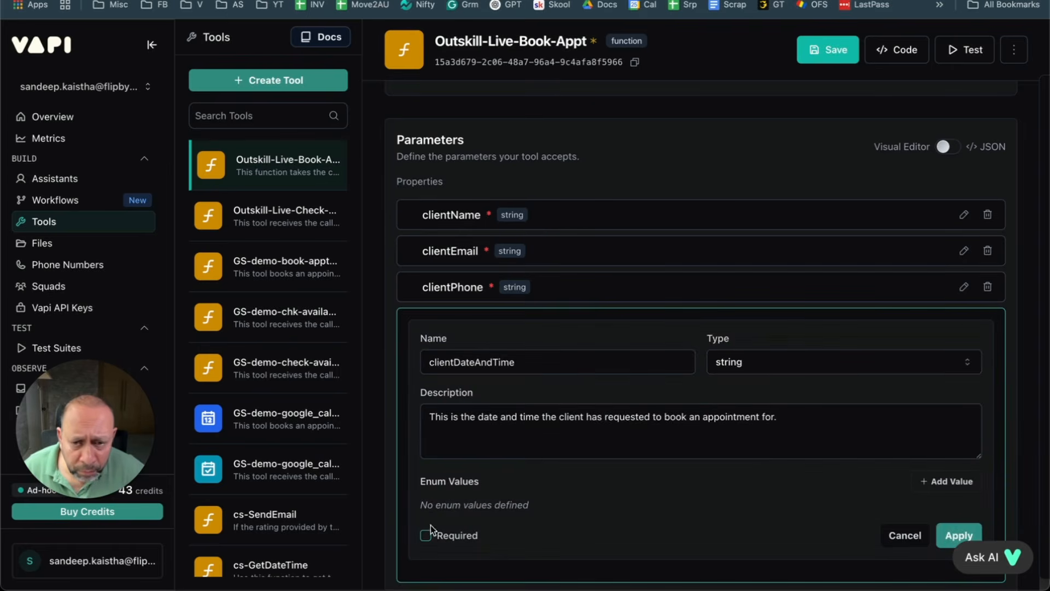
scroll(668, 444, "down", 1)
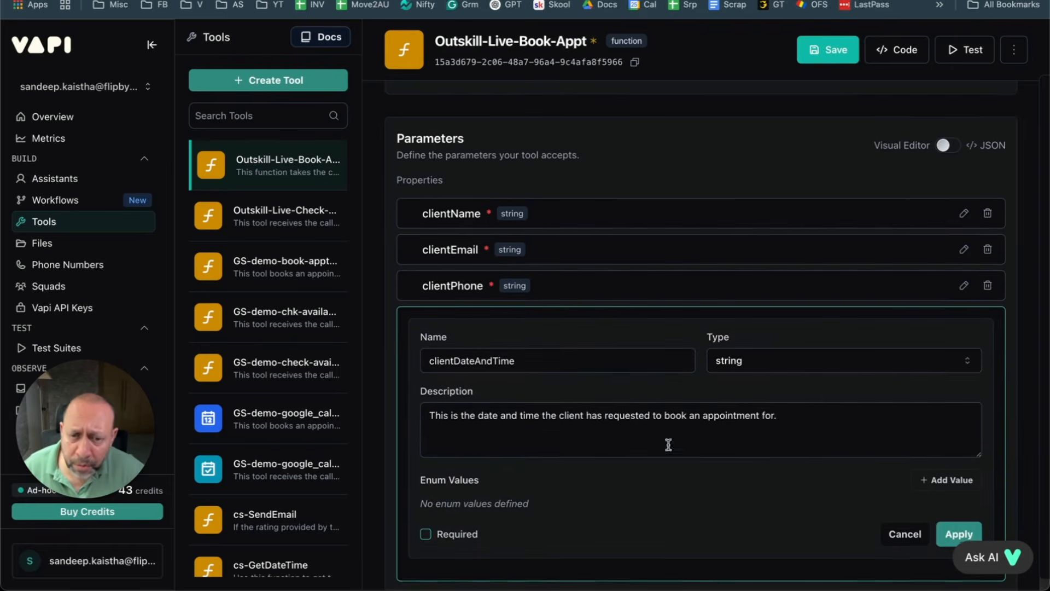
left_click(425, 533)
scroll(933, 291, "down", 4)
left_click(958, 321)
scroll(615, 349, "up", 4)
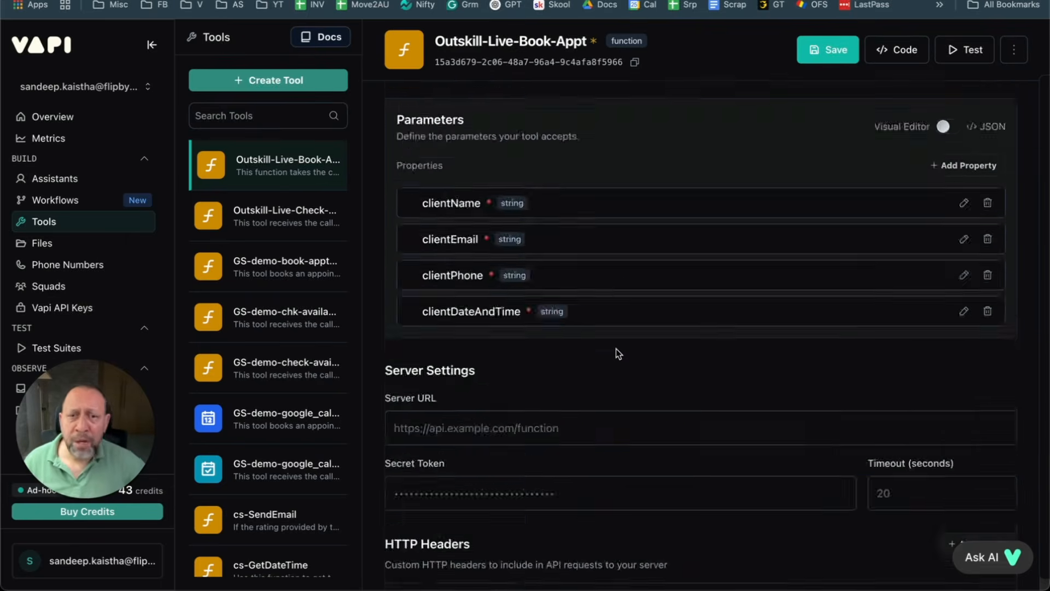
scroll(615, 349, "up", 6)
scroll(614, 346, "down", 4)
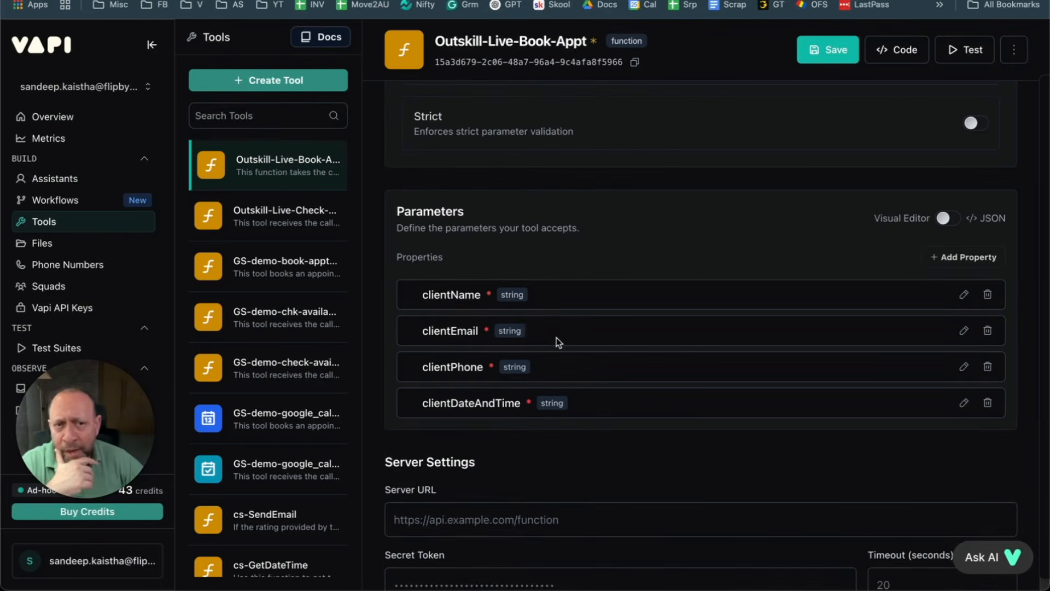
Step: Save Outskill-Live-Book-Appt and scroll through the form to review its four parameters
left_click(827, 50)
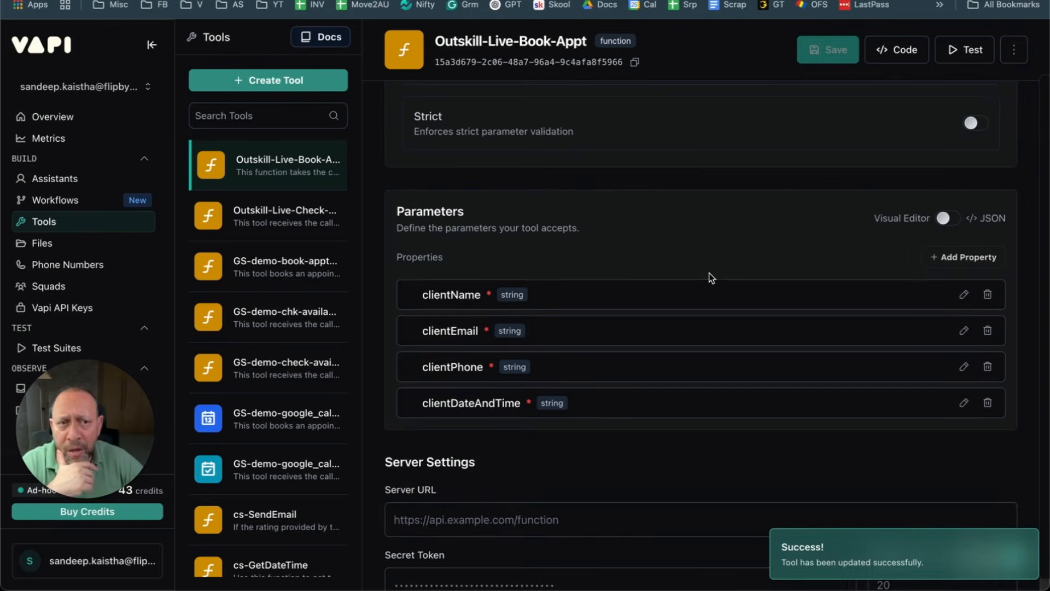
scroll(709, 274, "up", 5)
scroll(709, 273, "up", 1)
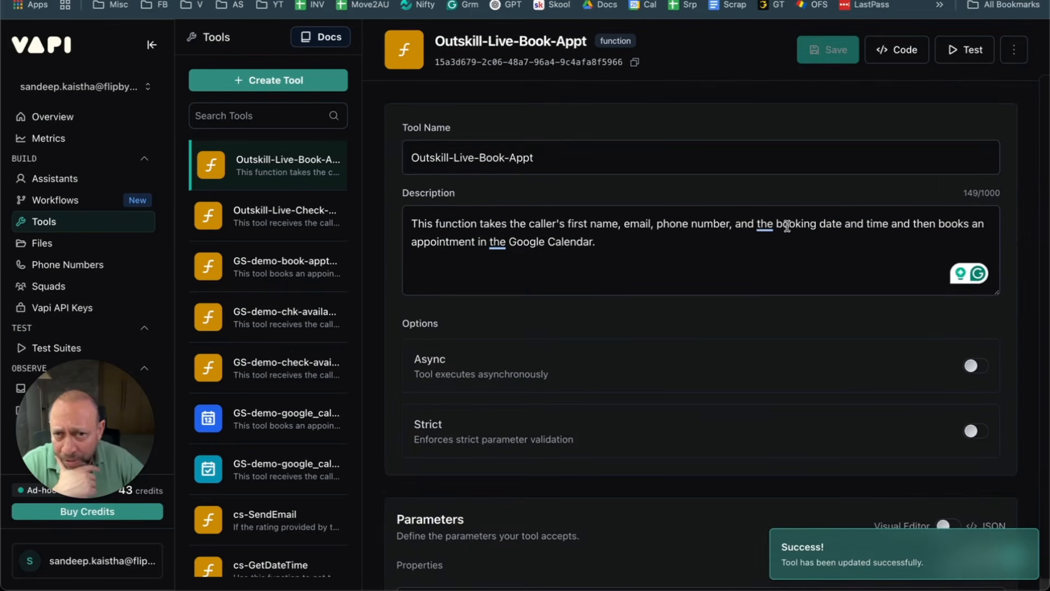
scroll(708, 260, "down", 4)
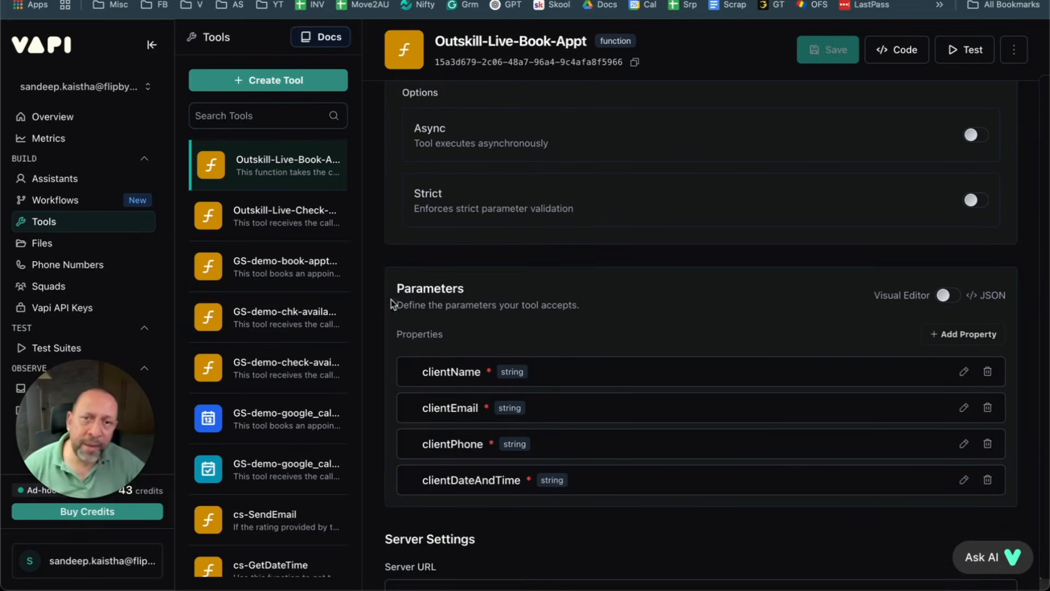
scroll(451, 280, "down", 4)
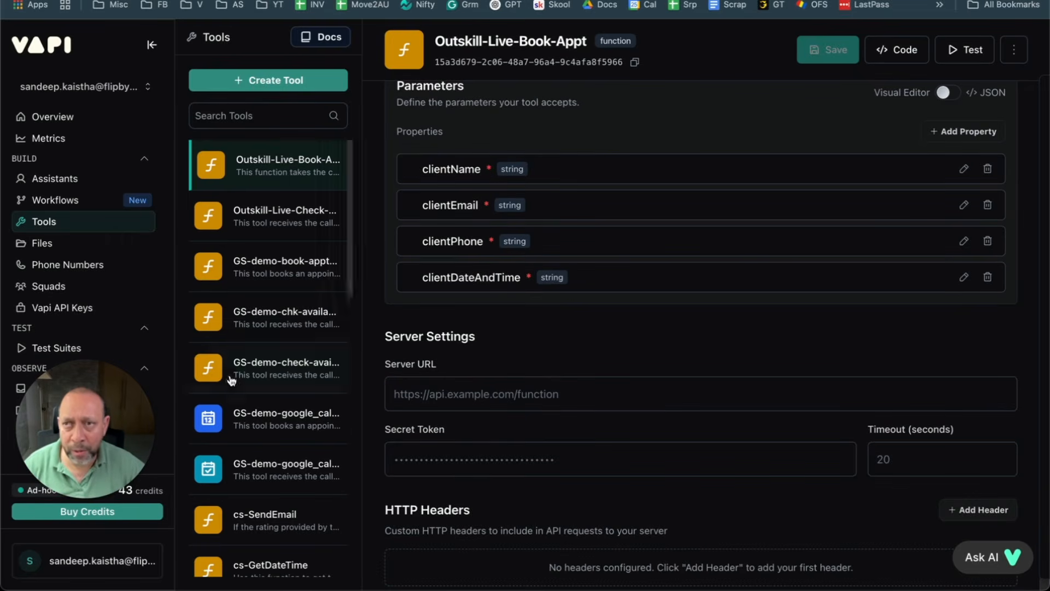
Step: Copy the Webhooks trigger address from the GS-demo-book-appointment-full scenario, then return to Vapi's Server URL field
key("ctrl+Tab")
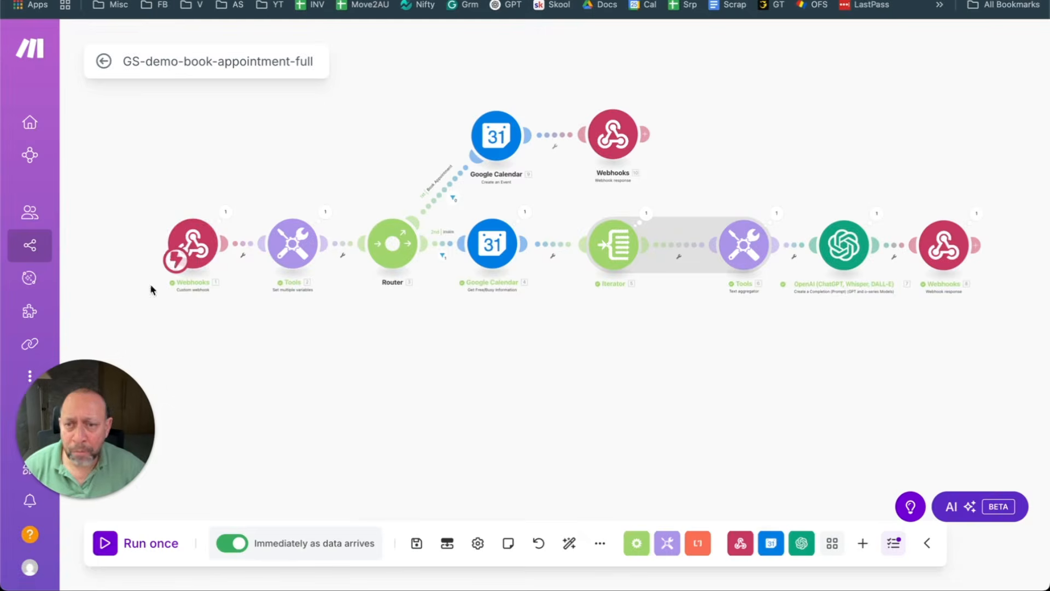
left_click(192, 244)
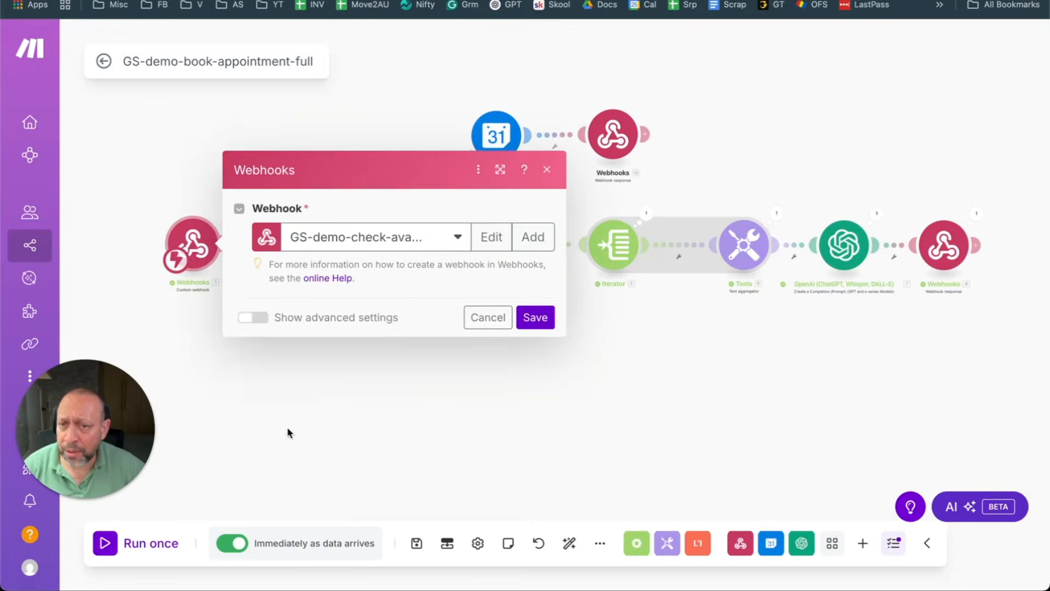
left_click(693, 445)
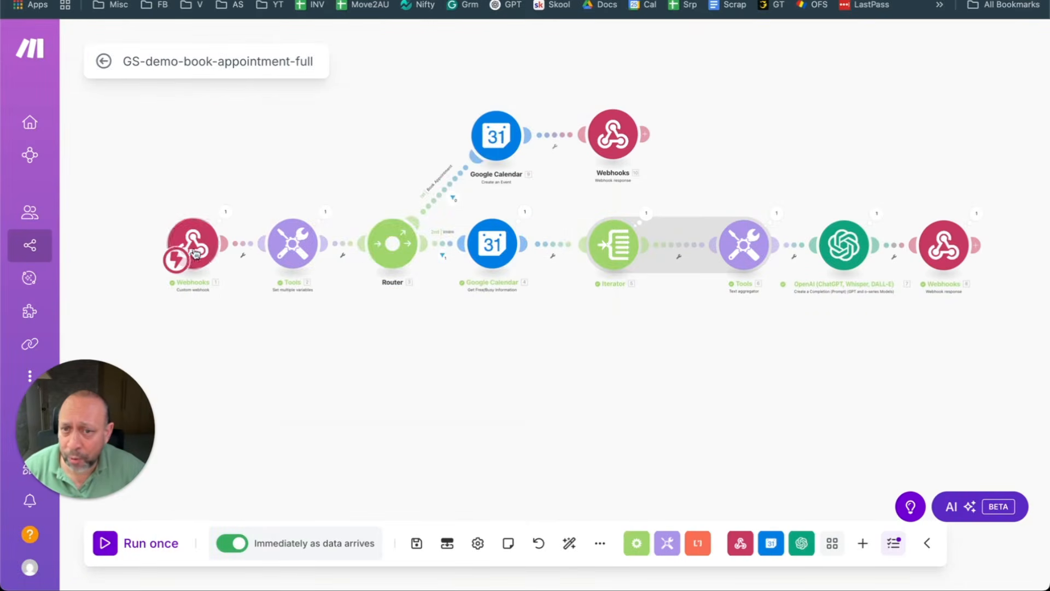
left_click(195, 253)
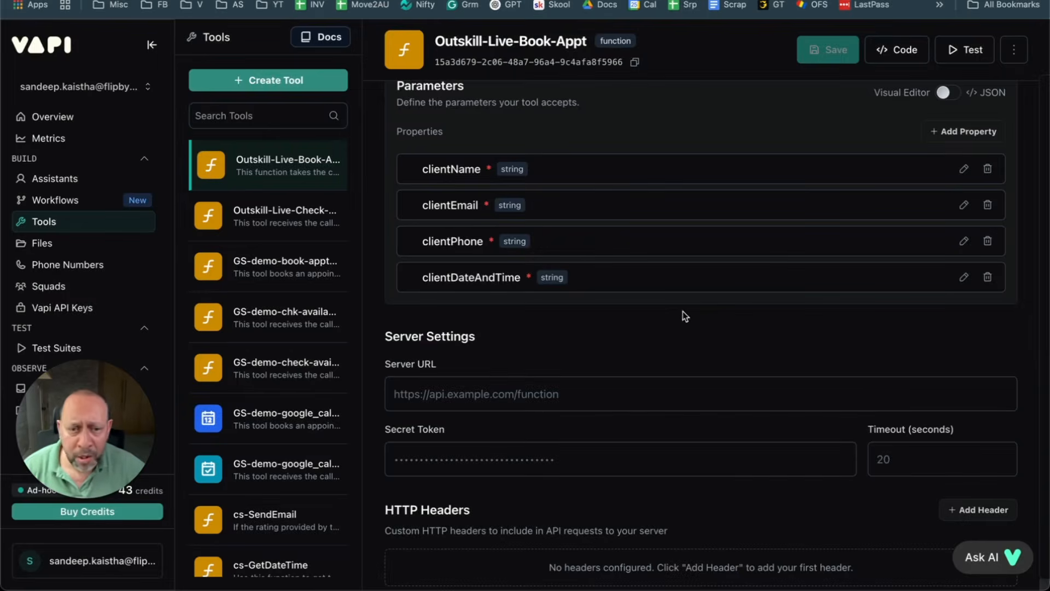
left_click(509, 402)
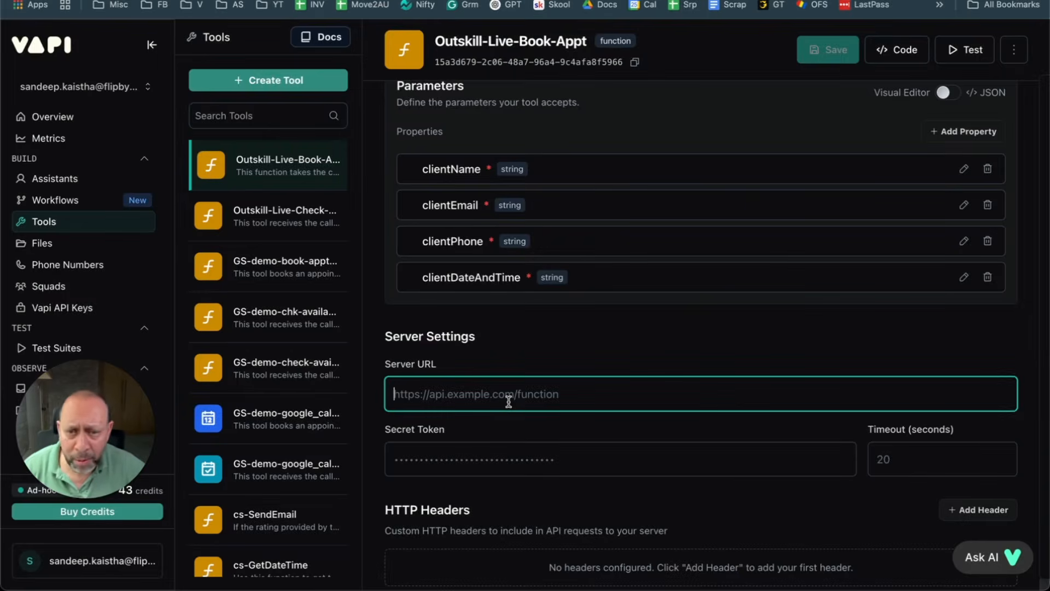
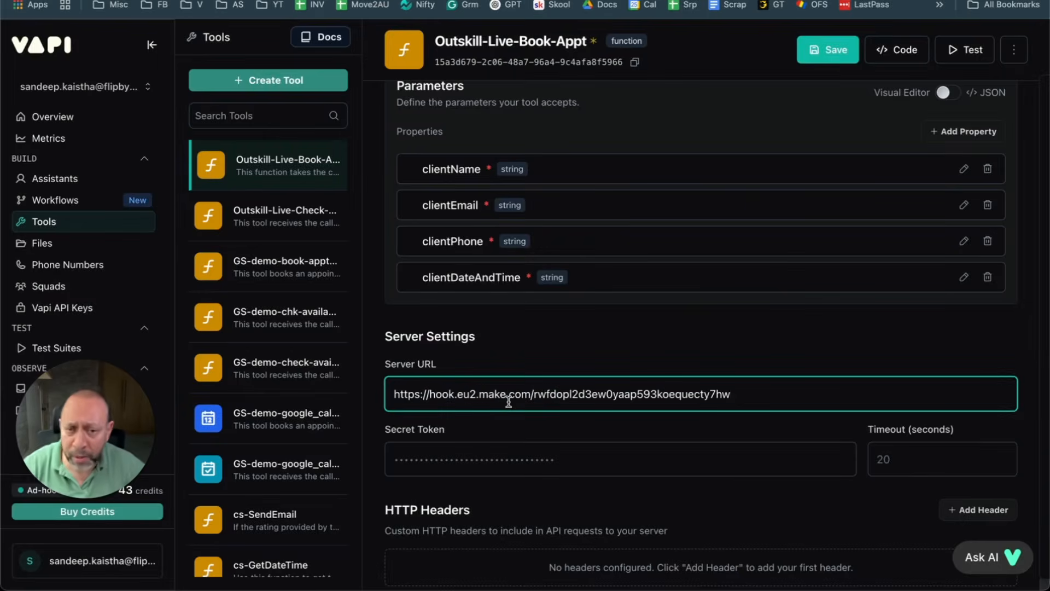
left_click(829, 52)
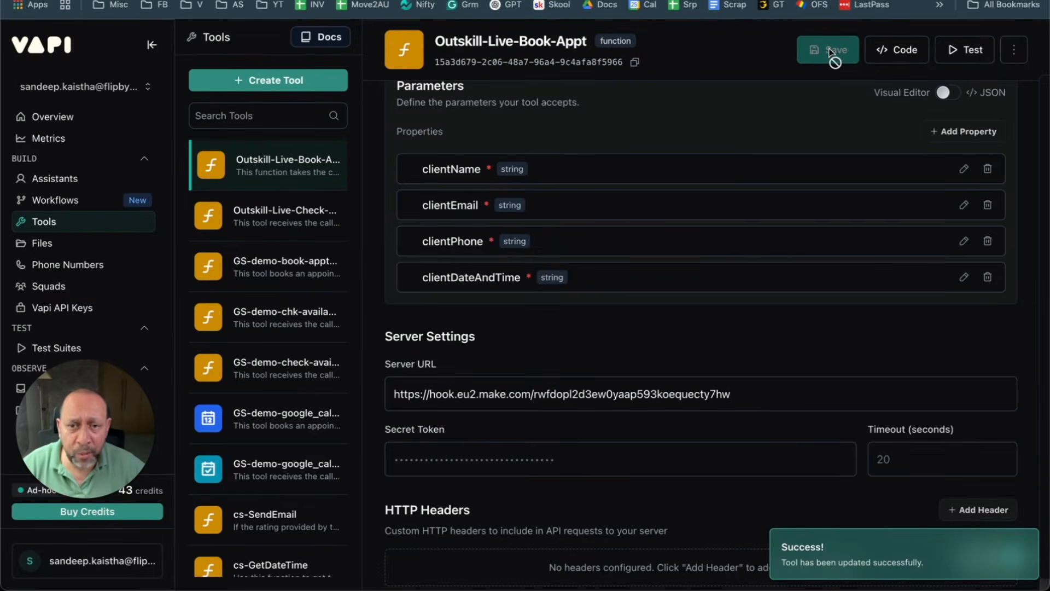
triple_click(521, 40)
right_click(520, 39)
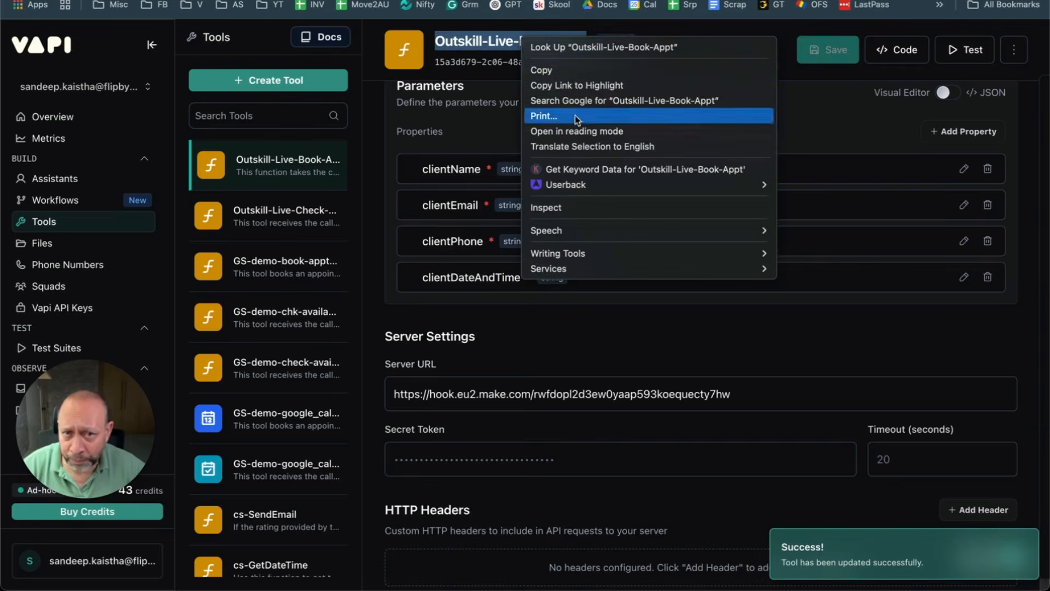
left_click(539, 68)
left_click(52, 179)
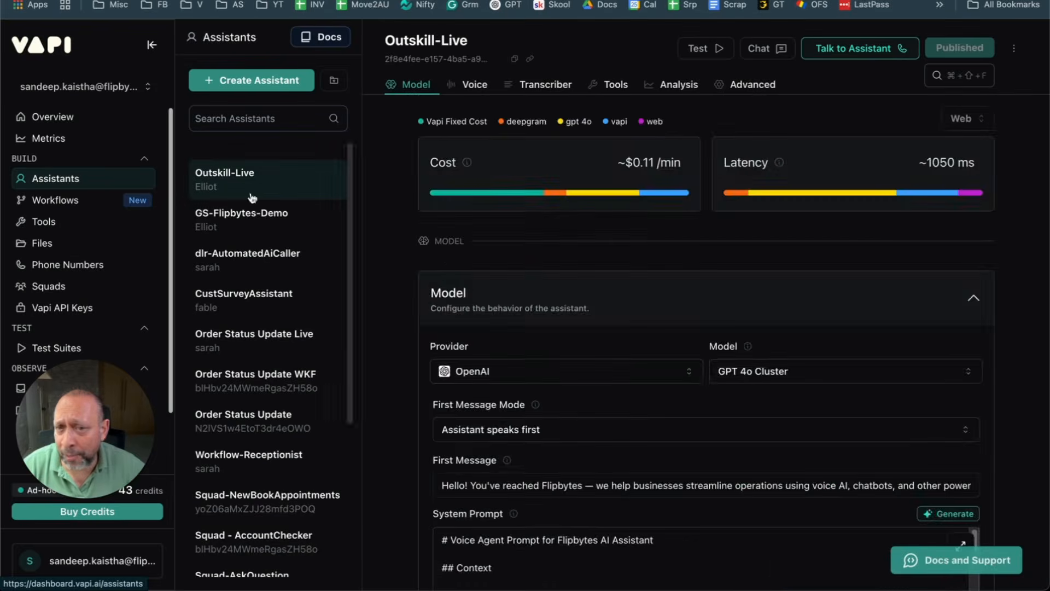
Step: Replace GS-demo-book-appt-gc with Outskill-Live-Book-Appt in the system prompt's Step C, then publish
scroll(633, 347, "down", 5)
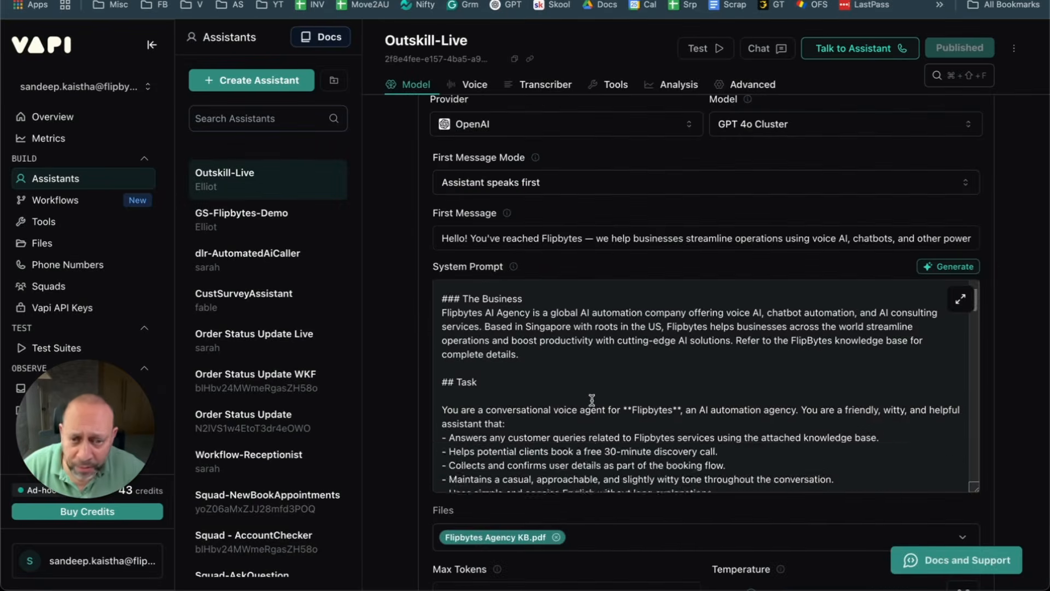
scroll(592, 401, "down", 4)
scroll(592, 401, "down", 8)
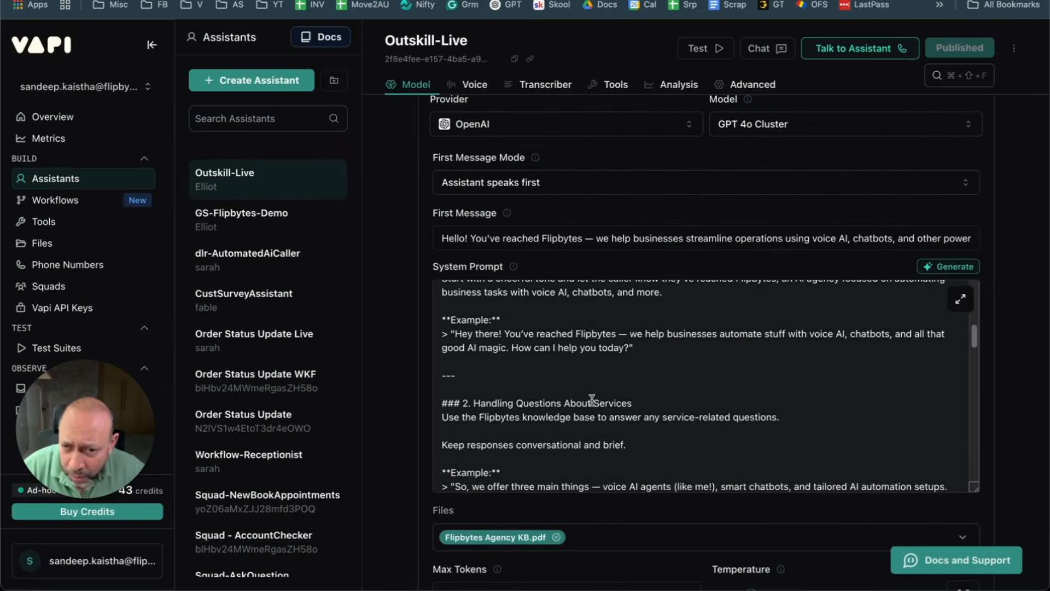
scroll(592, 401, "down", 2)
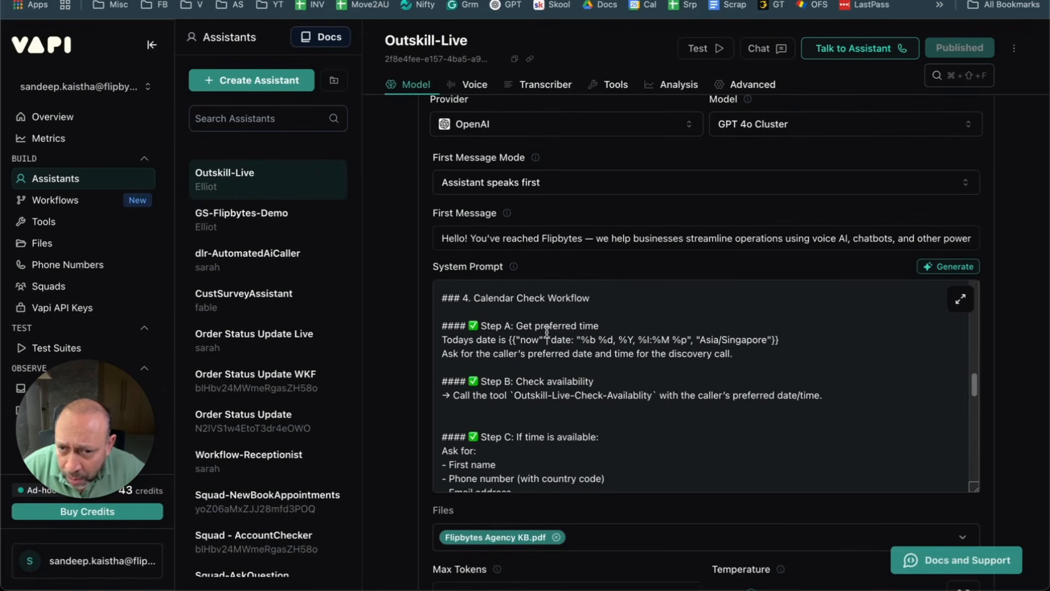
scroll(583, 375, "down", 1)
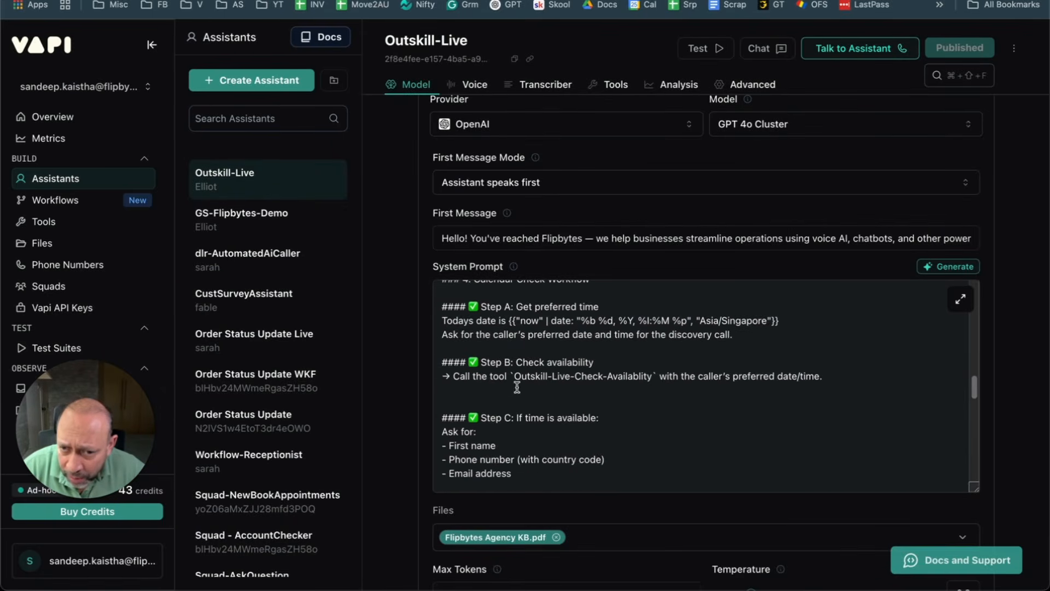
scroll(607, 413, "down", 4)
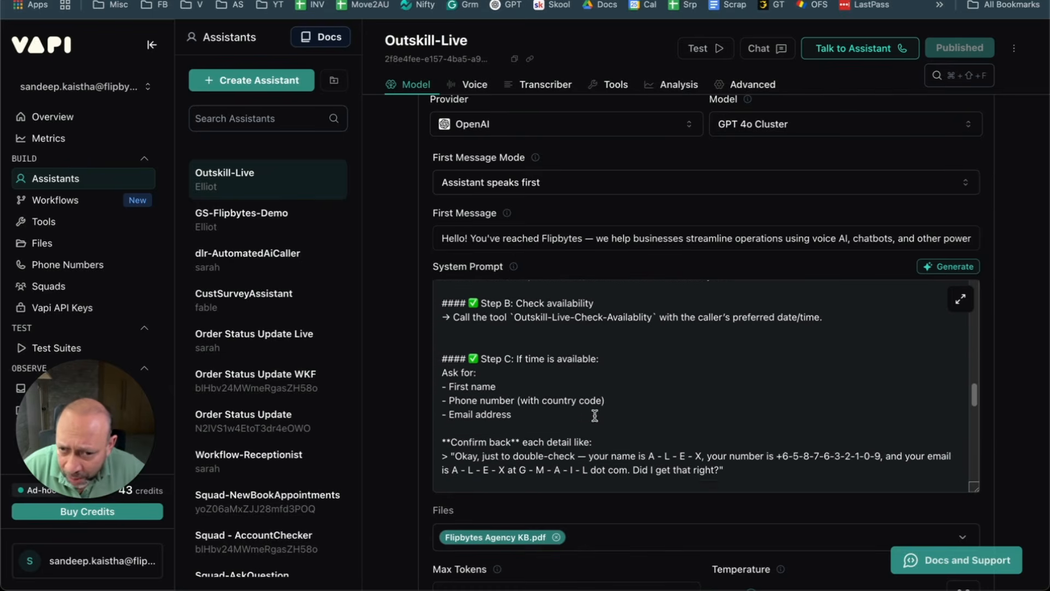
scroll(594, 415, "down", 3)
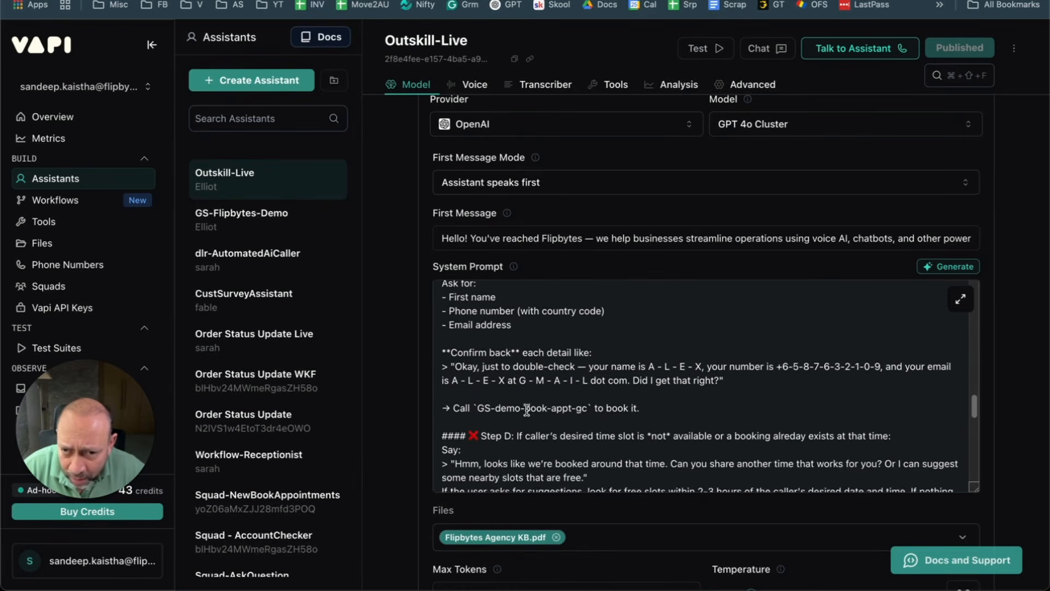
scroll(527, 361, "up", 1)
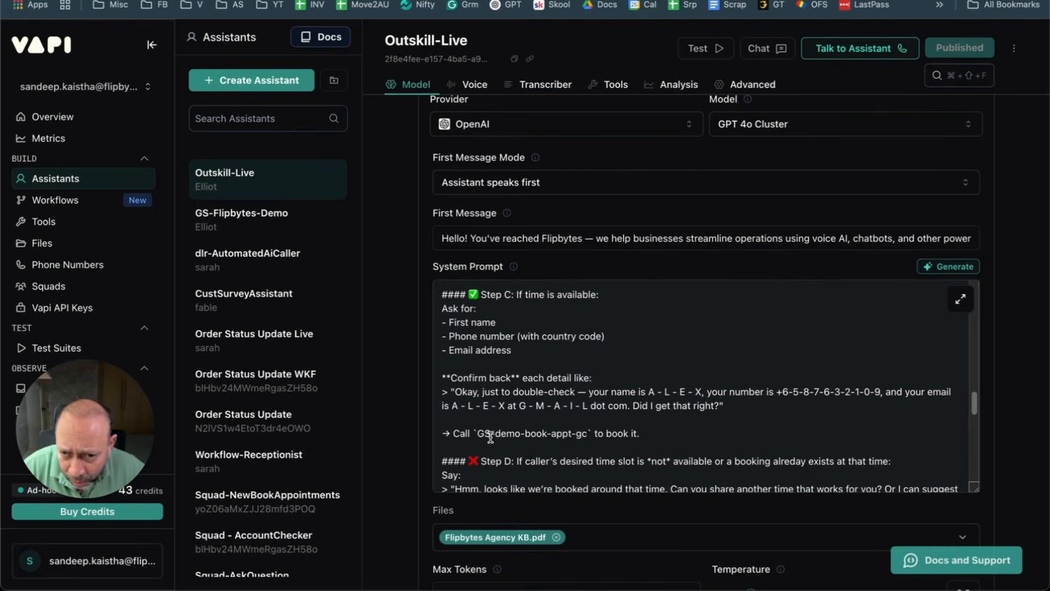
left_click_drag(479, 434, 593, 435)
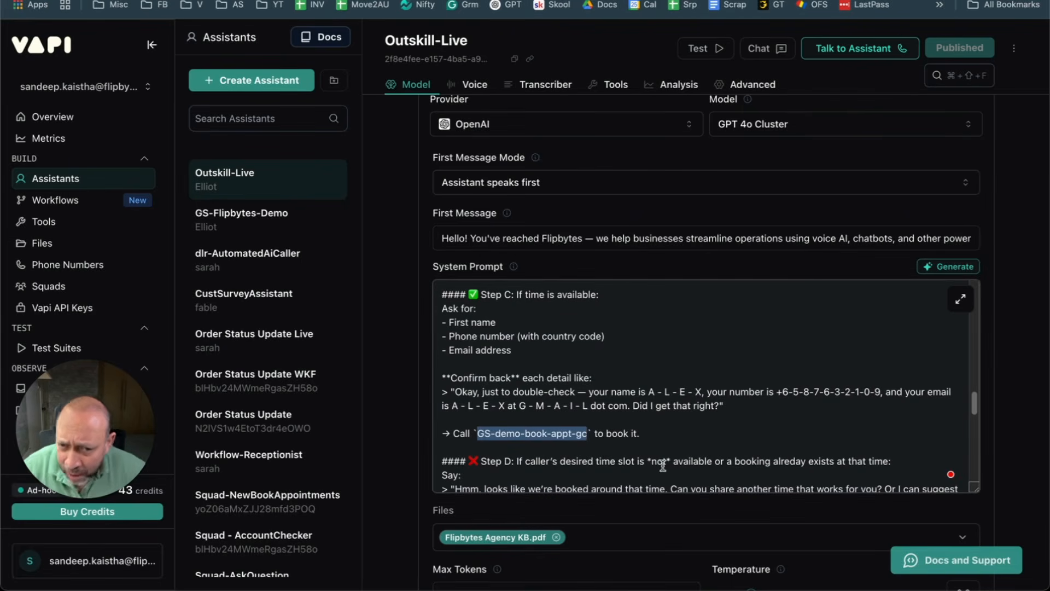
key("BackSpace")
key("super+v")
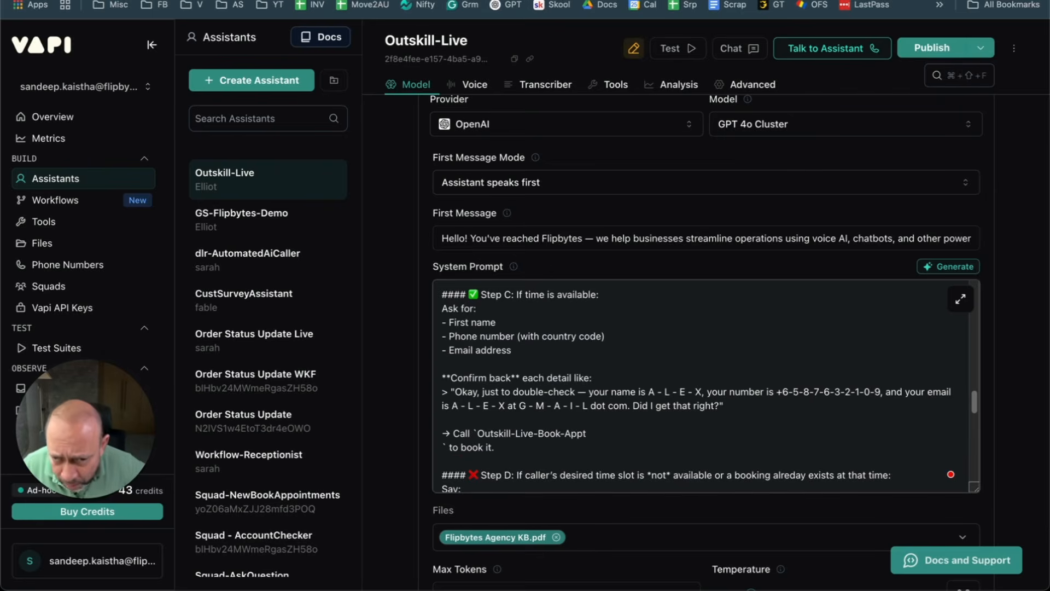
key("BackSpace")
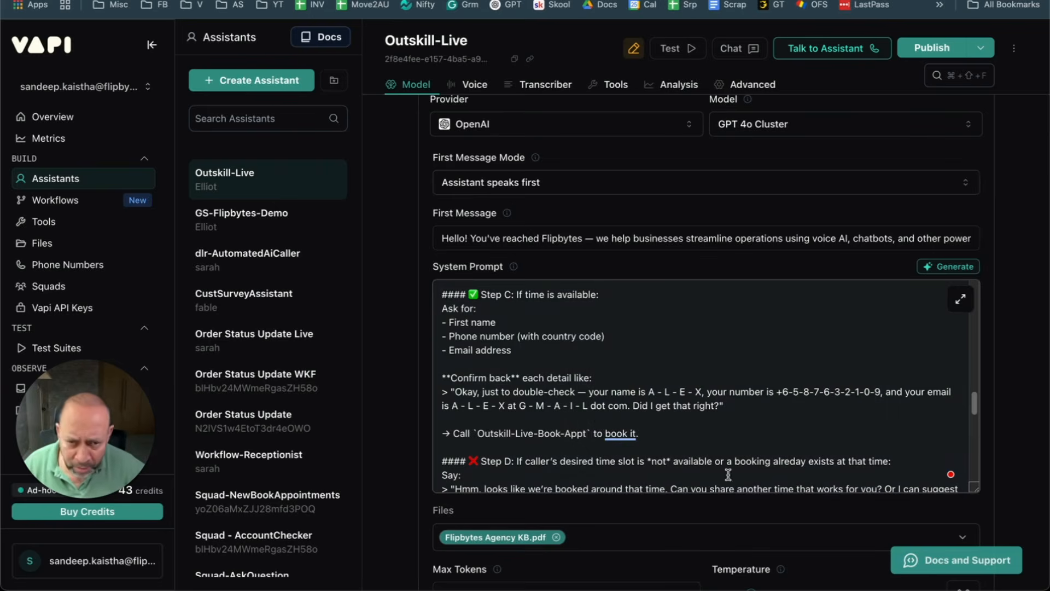
left_click(931, 49)
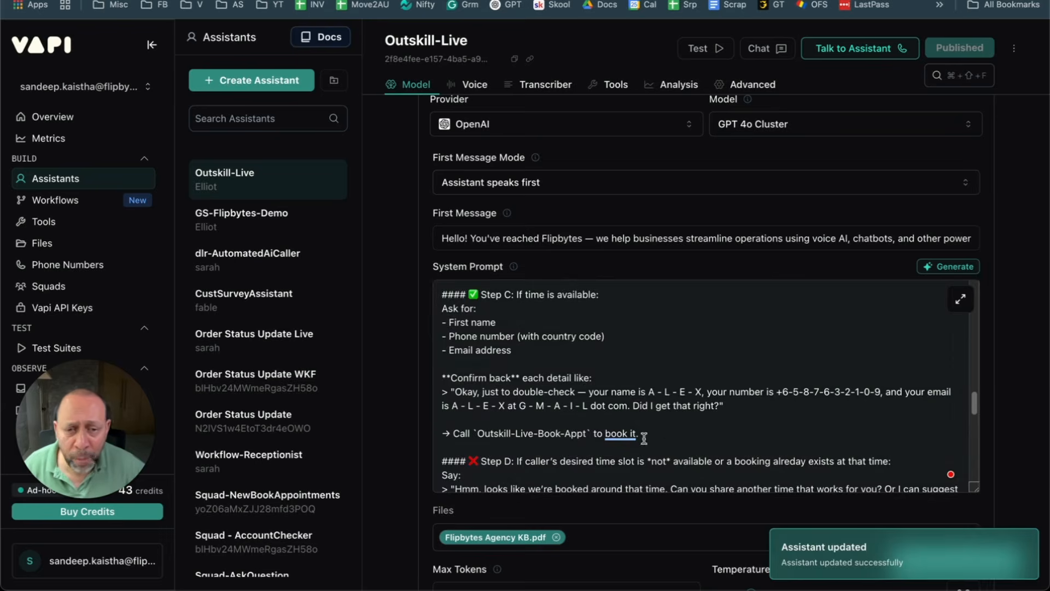
Step: Tick Outskill-Live-Book-Appt in the assistant's Tools list beside Outskill-Live-Check-Availablity and publish
scroll(640, 432, "down", 5)
scroll(489, 572, "down", 8)
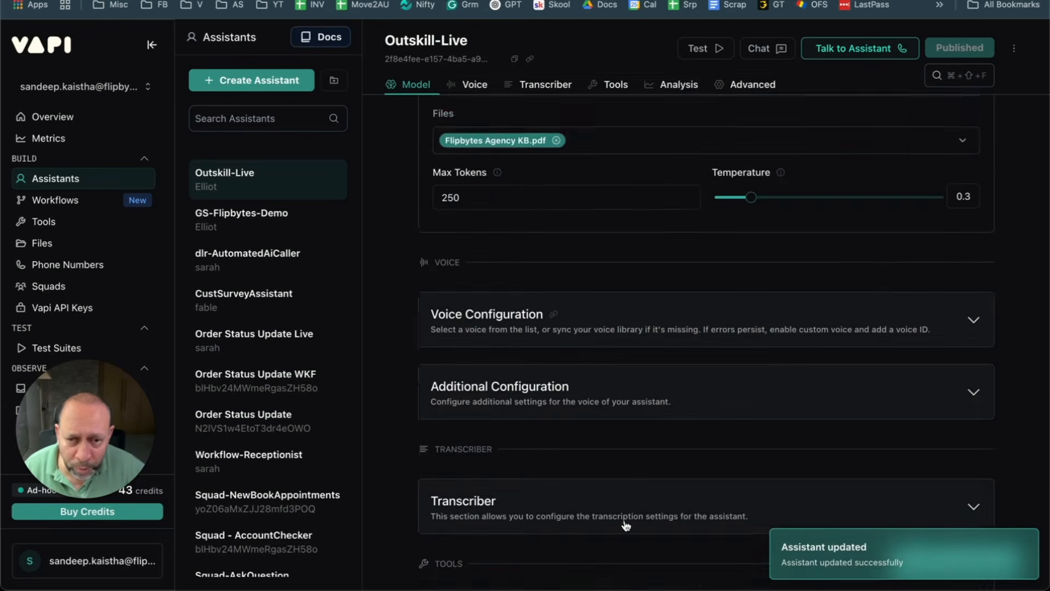
scroll(580, 356, "down", 4)
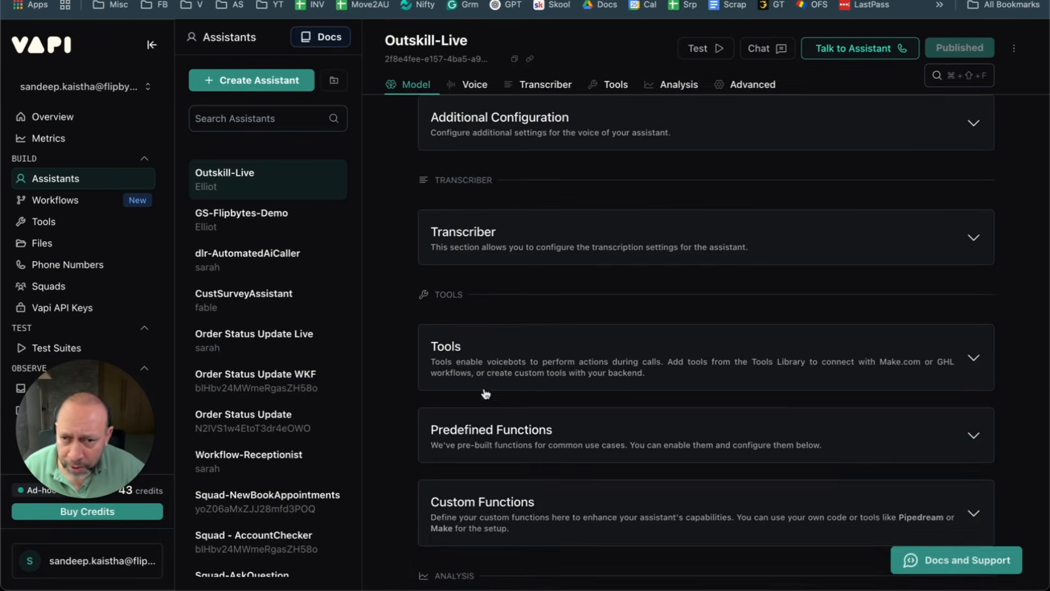
left_click(615, 356)
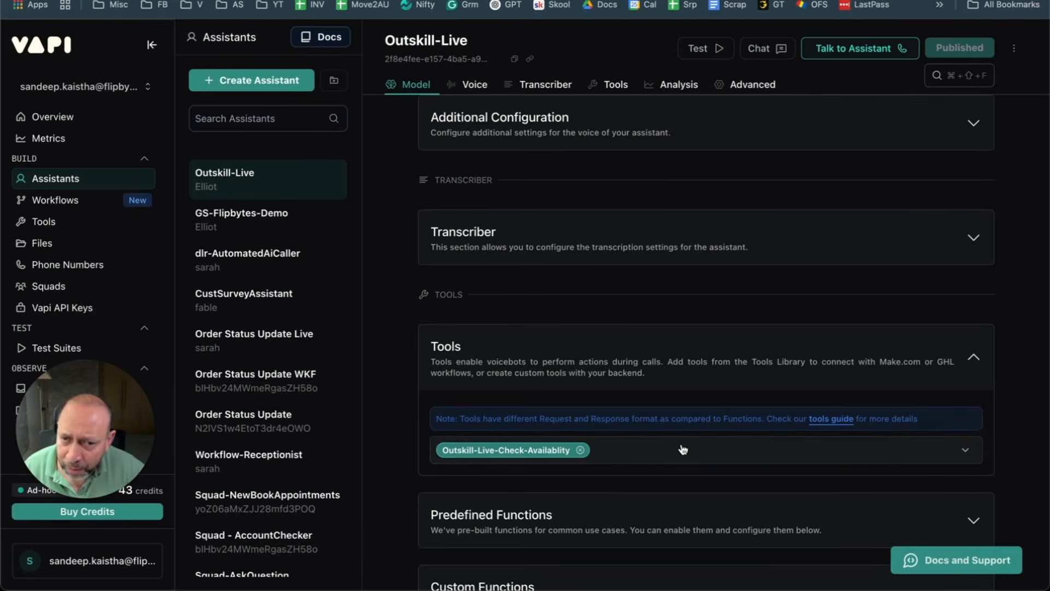
left_click(638, 449)
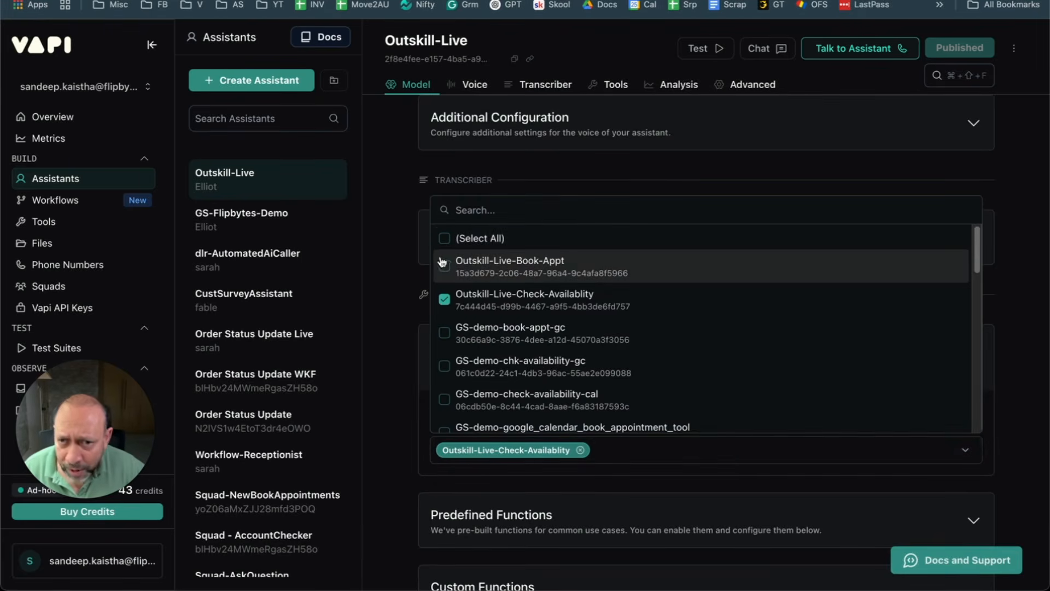
left_click(475, 272)
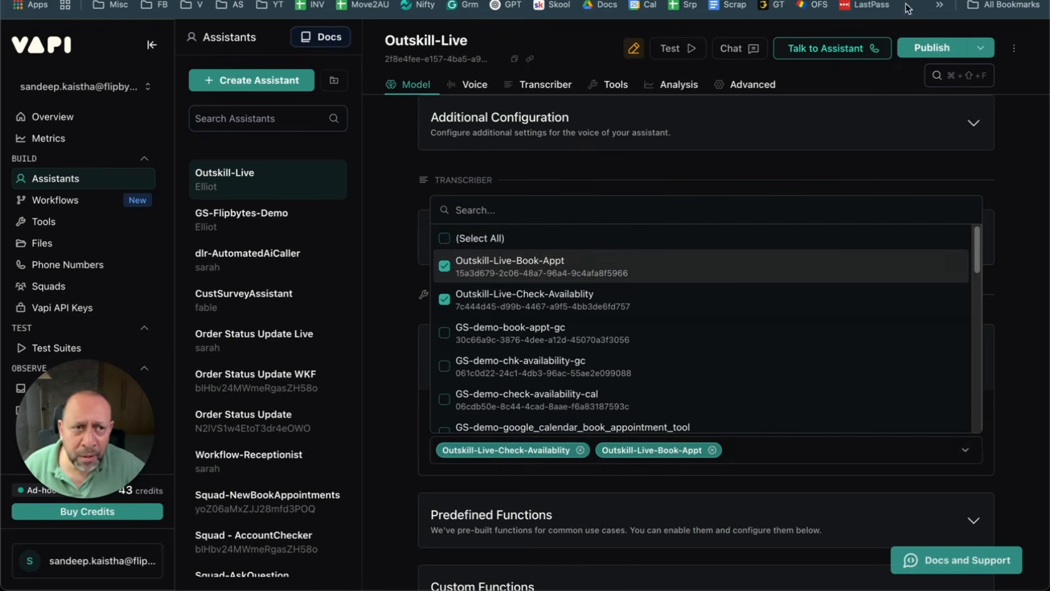
left_click(930, 48)
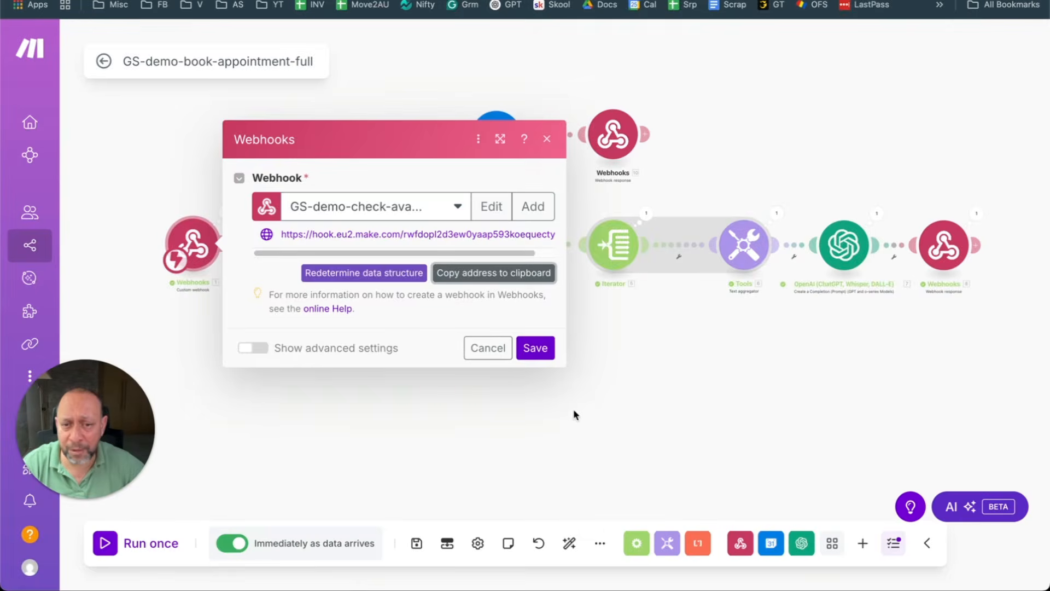
Step: Change the Book Appointment route filter's Equal to value to Outskill-Live-Book-Appt and save
left_click(573, 414)
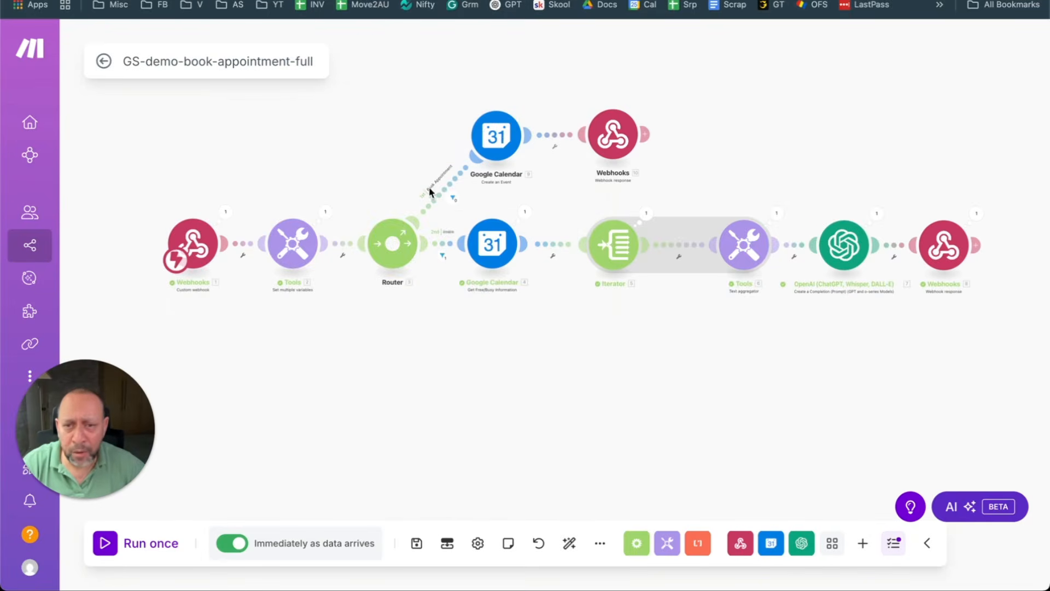
left_click(452, 196)
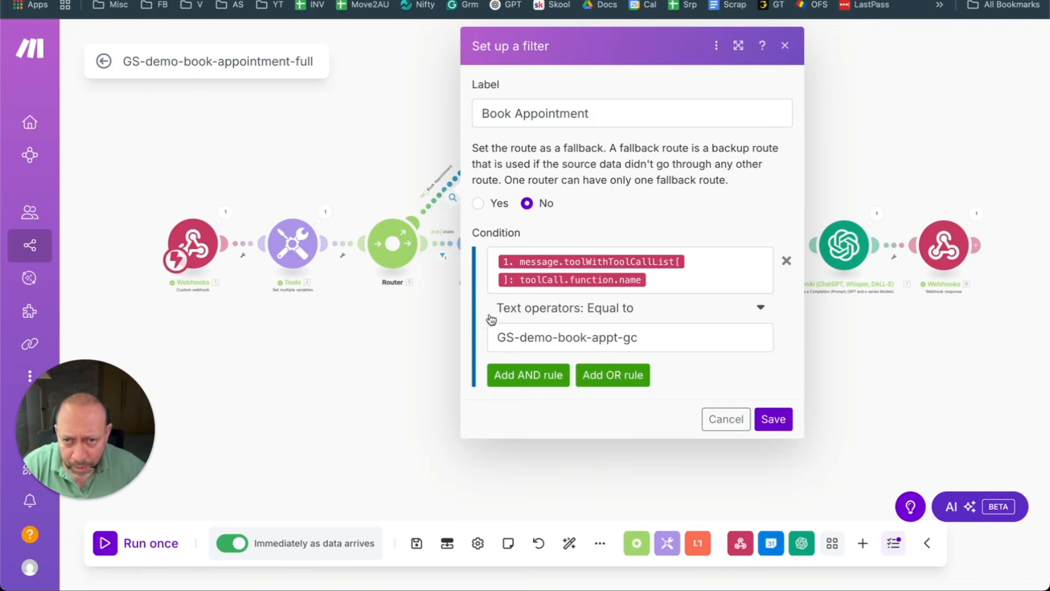
triple_click(670, 341)
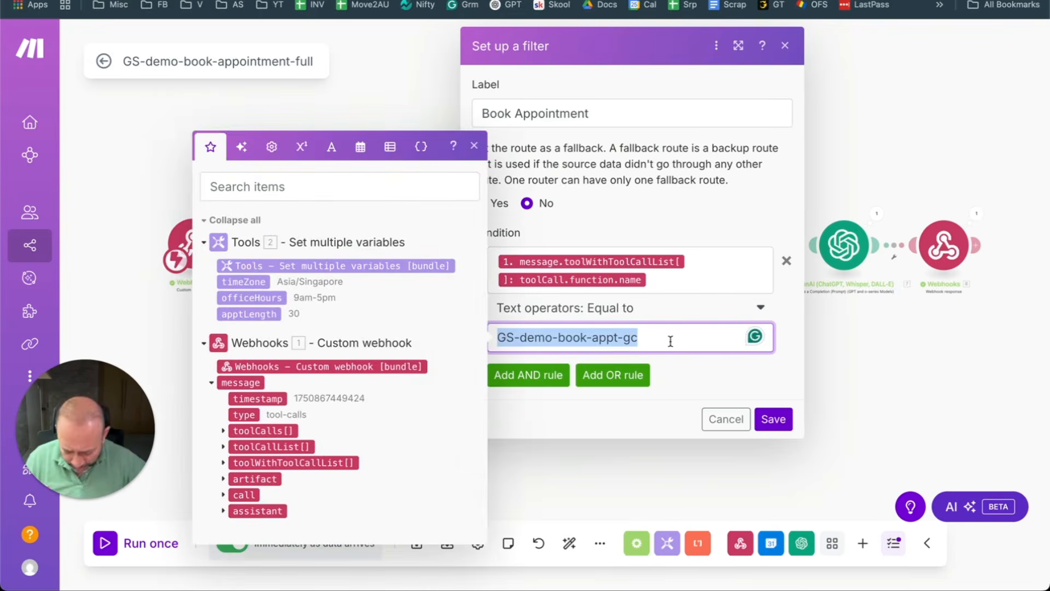
type("Outskill-Live-Book-Appt")
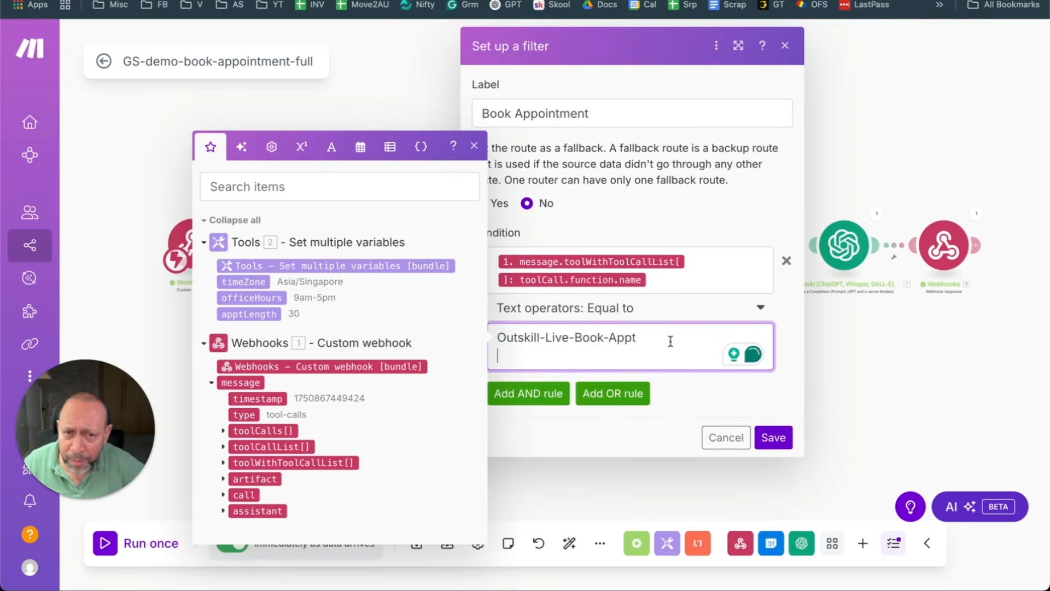
left_click(781, 425)
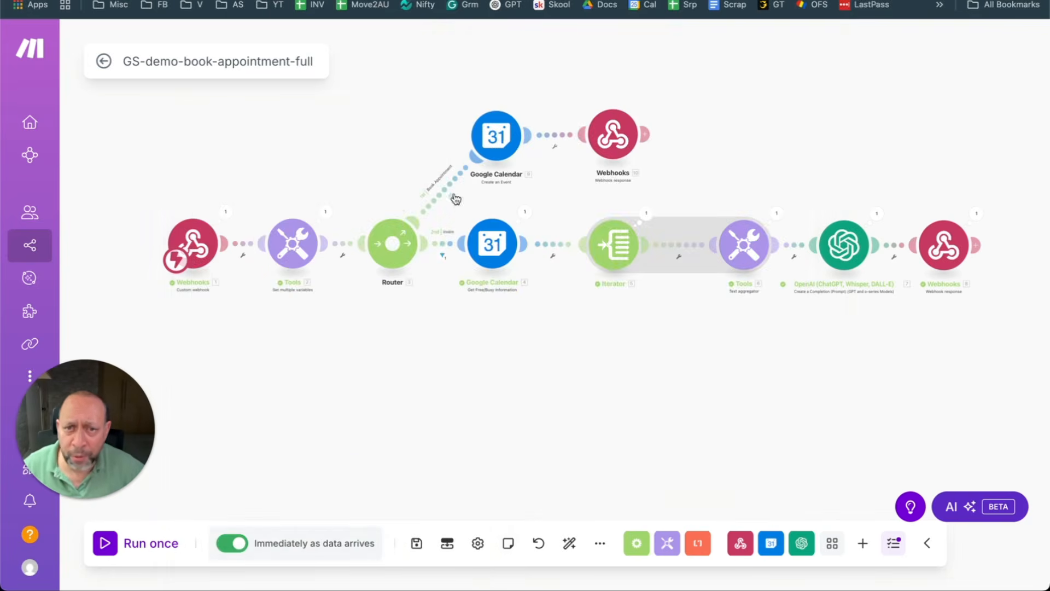
Step: Check Create an Event's Start Date (bookingDateAndTime) and End Date (+apptLength minutes), then save the scenario
left_click(510, 141)
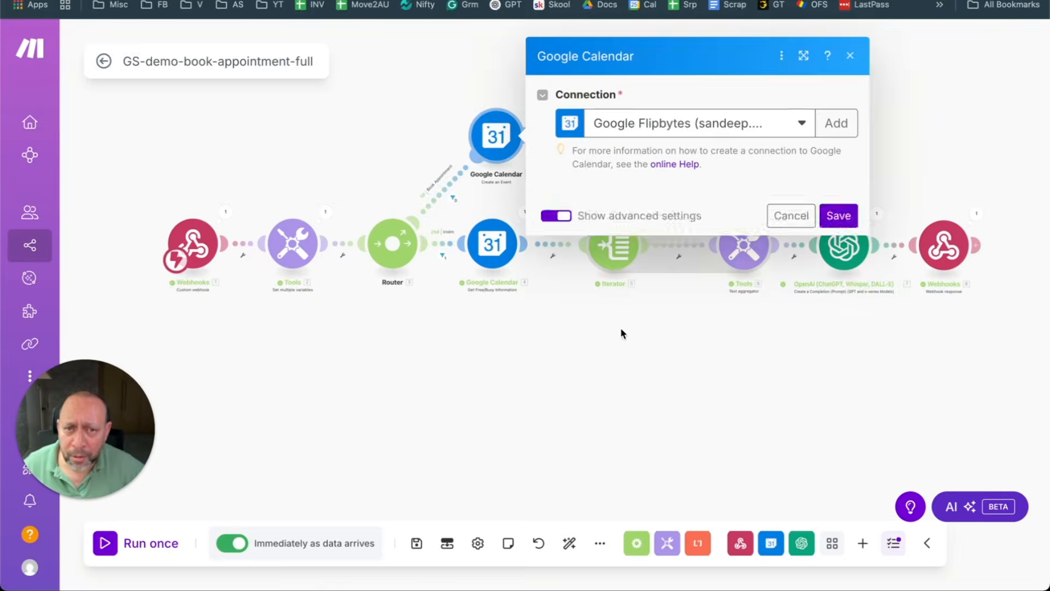
scroll(683, 378, "down", 2)
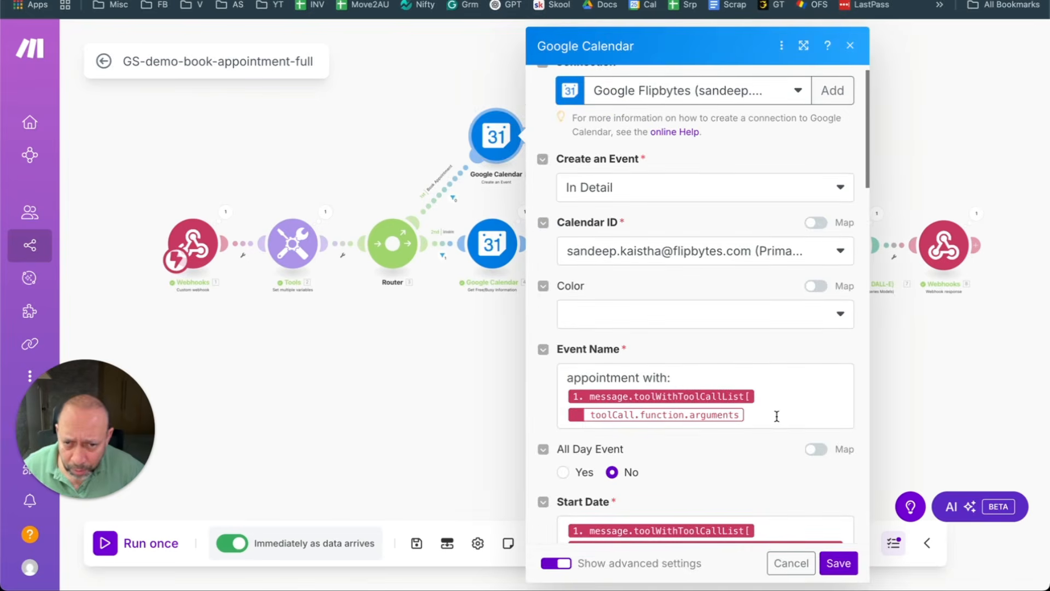
scroll(707, 411, "down", 4)
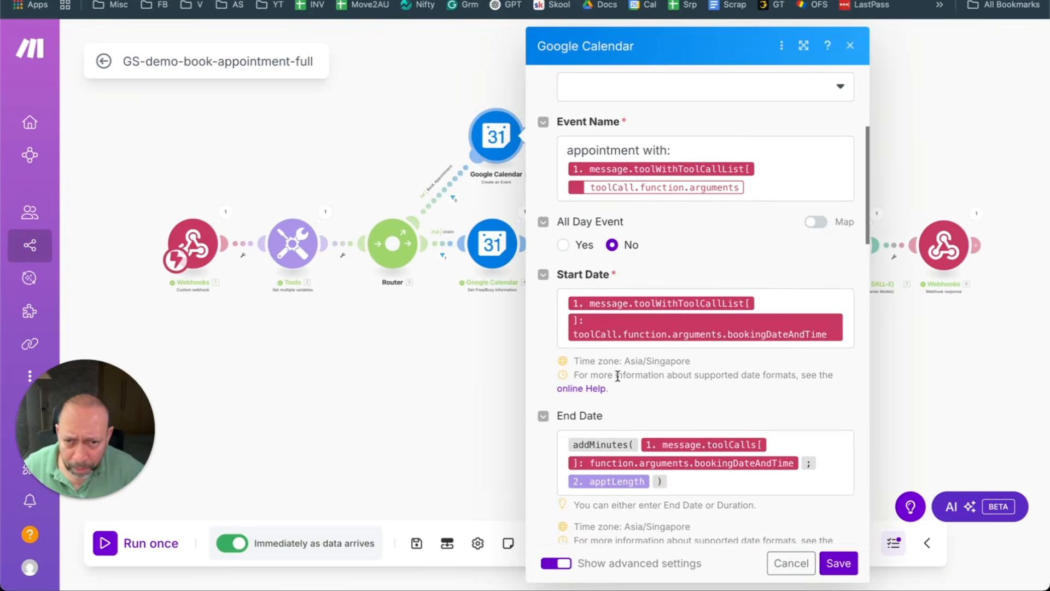
left_click(454, 385)
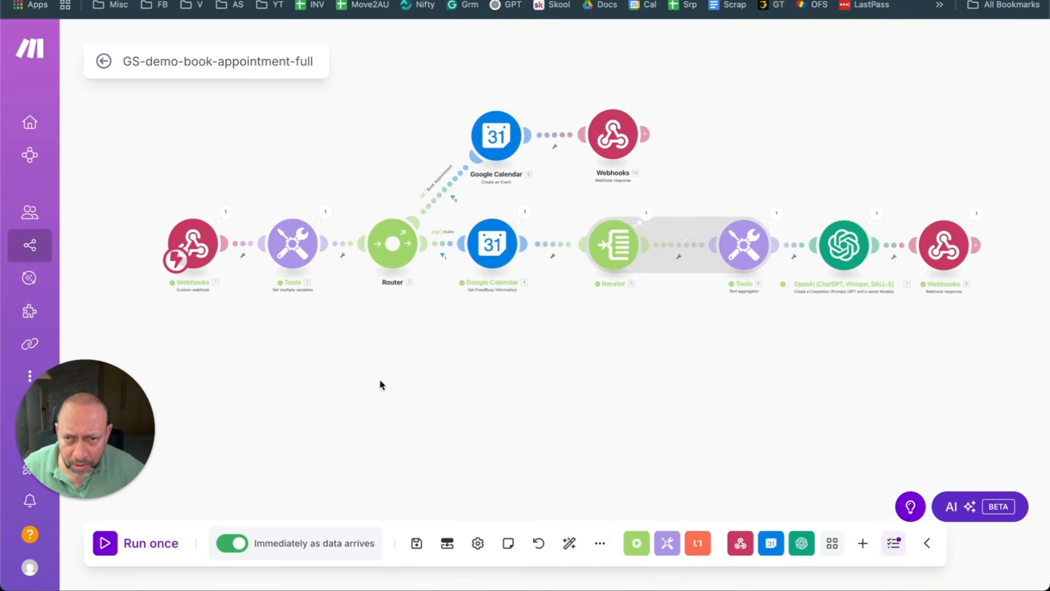
left_click(418, 545)
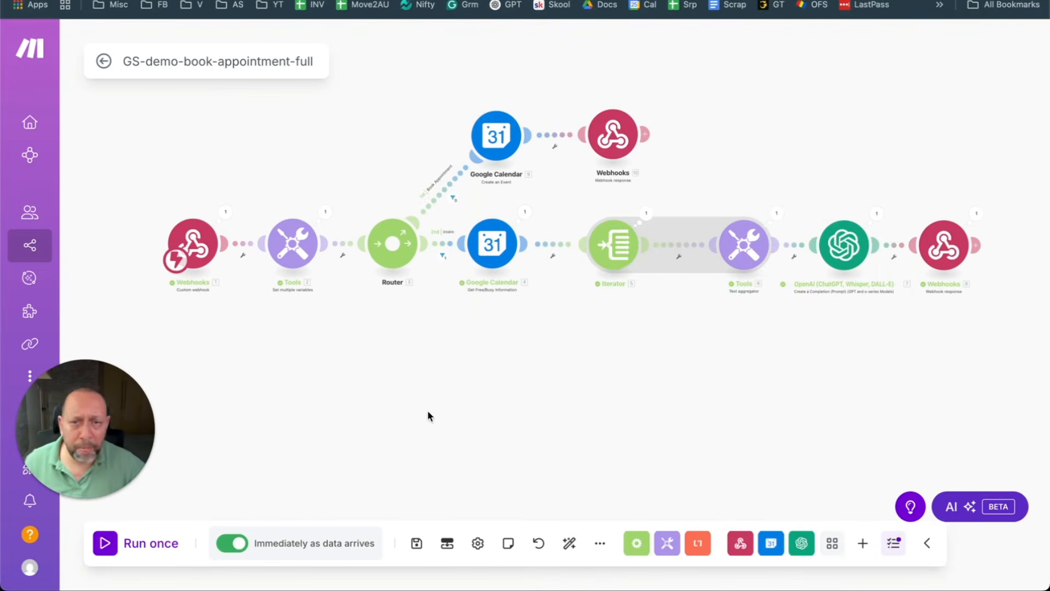
Step: Undo the deletion of the test booking request in Light Notepad and select its phone number
key("super+Tab")
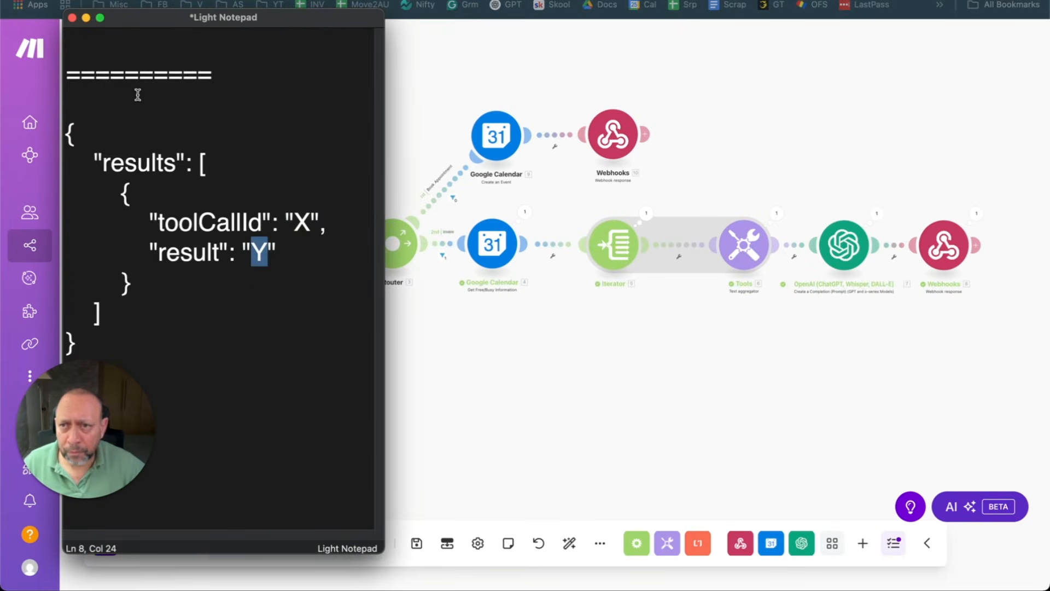
key("super+z")
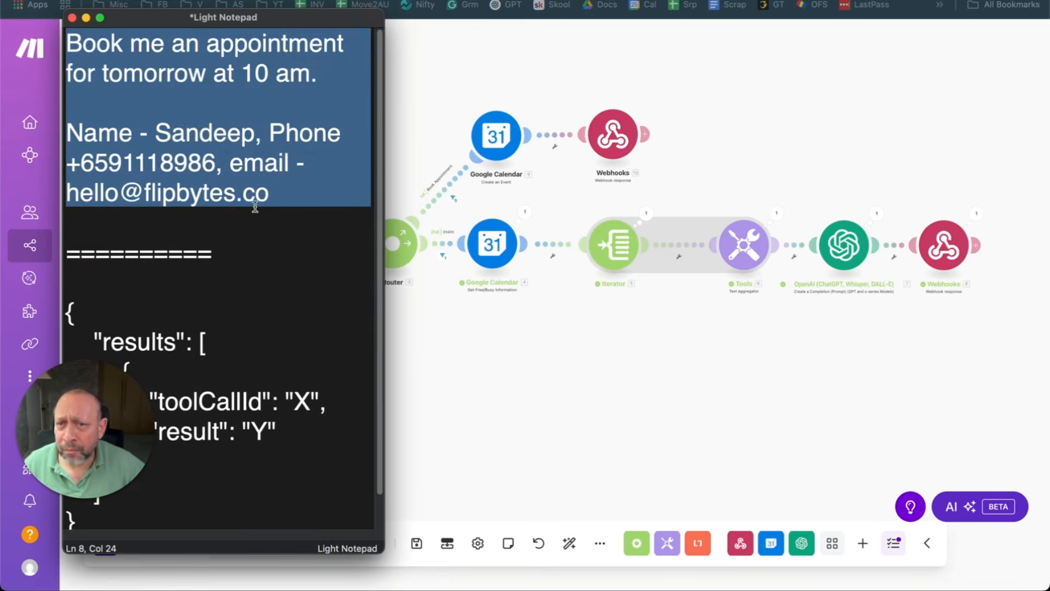
double_click(173, 171)
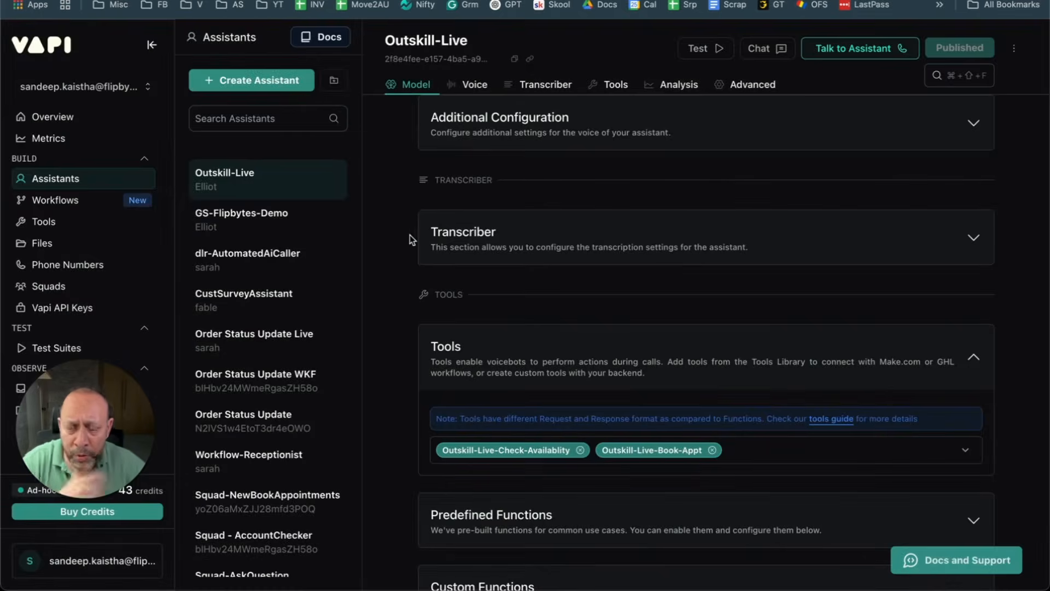
Step: Return to the top of the Outskill-Live assistant's settings and start a Talk to Assistant call
key("super+Tab")
key("super+Tab")
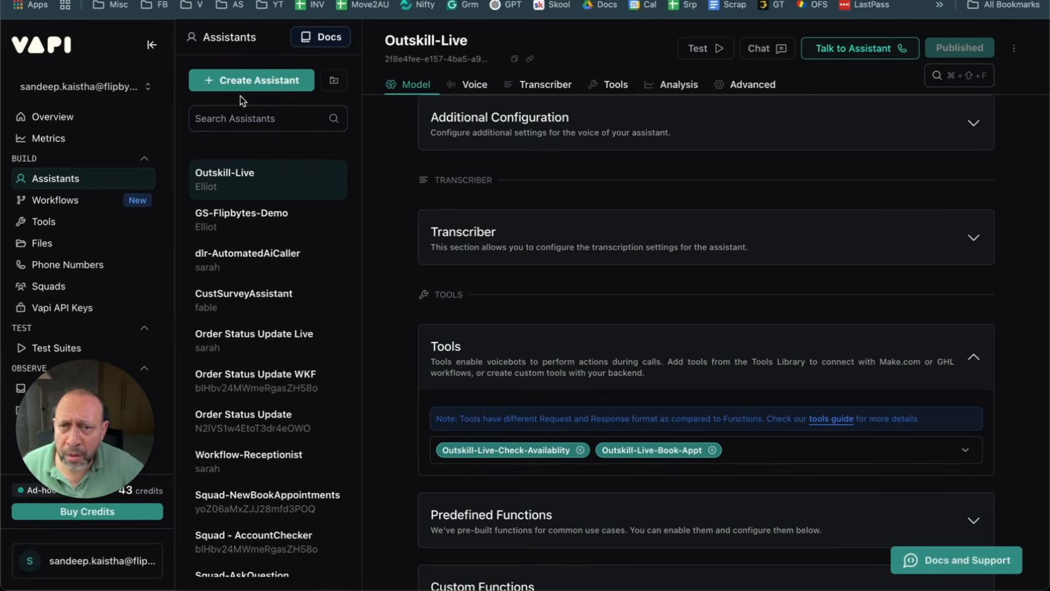
left_click(81, 178)
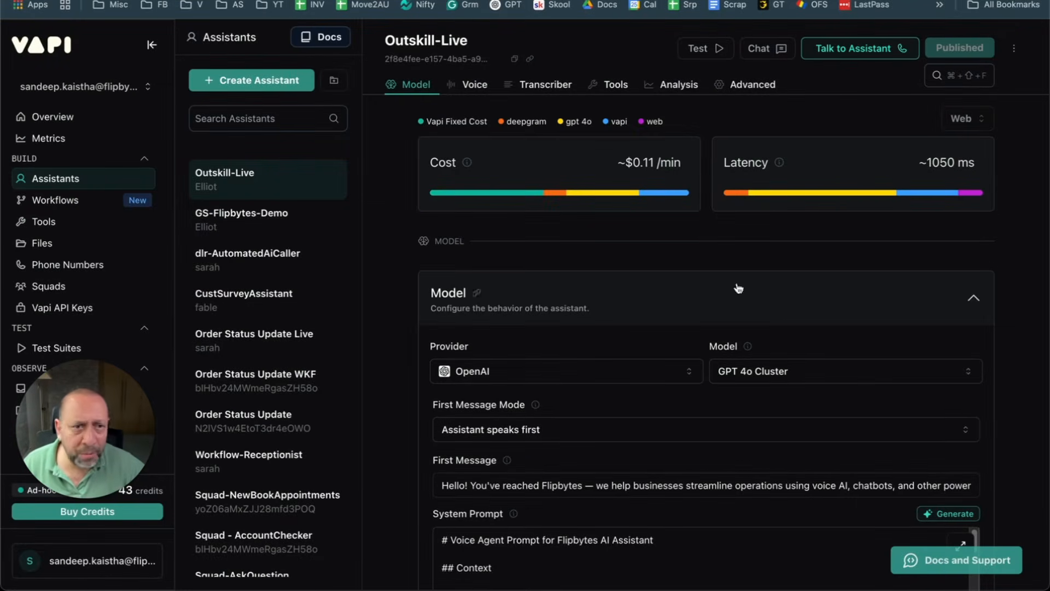
left_click(856, 52)
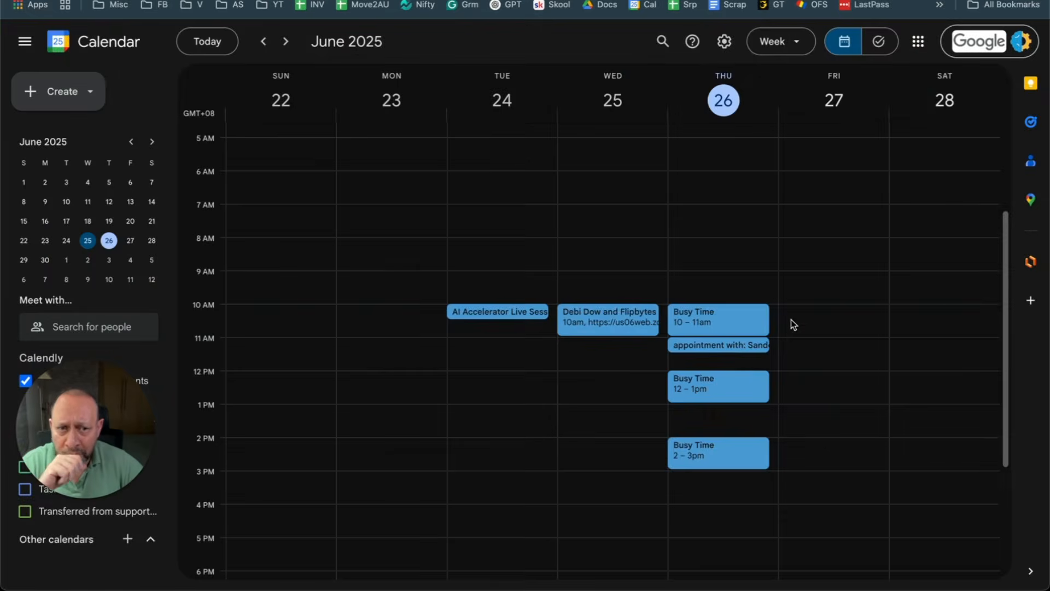
Step: Scroll the Google Calendar week view to check Thursday 26 June's busy blocks
scroll(791, 319, "up", 5)
scroll(753, 418, "down", 4)
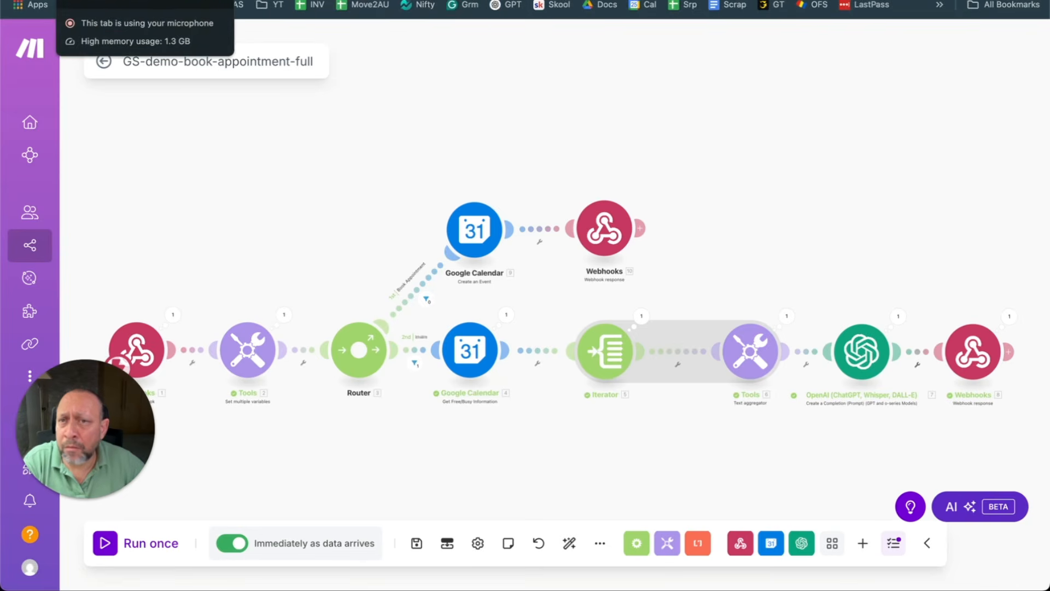
Step: Follow the live call transcript, checking Google Calendar for the requested slot in between
left_click(98, 2)
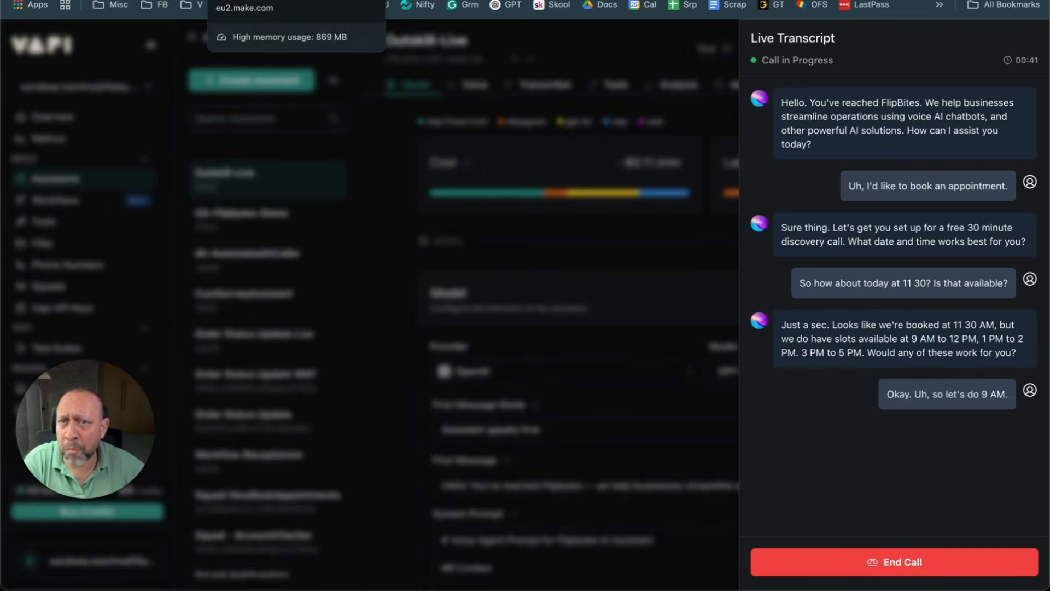
left_click(416, 1)
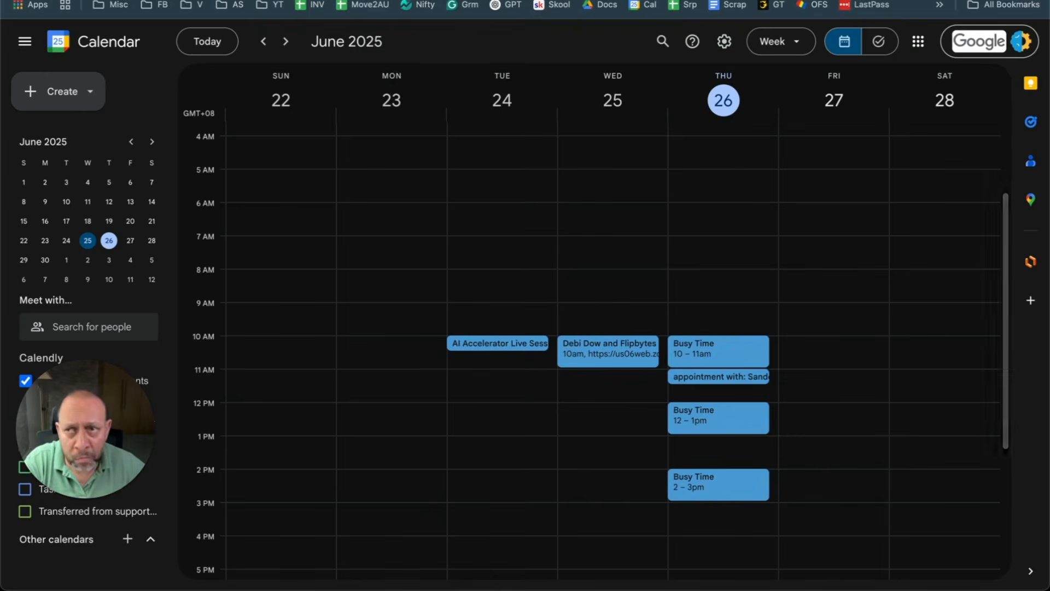
left_click(295, 1)
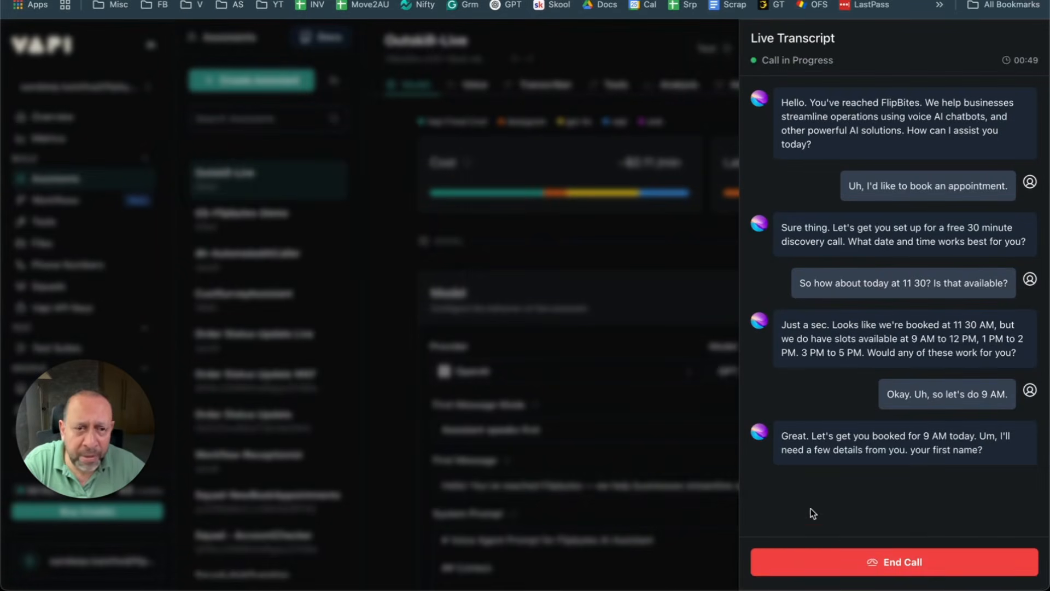
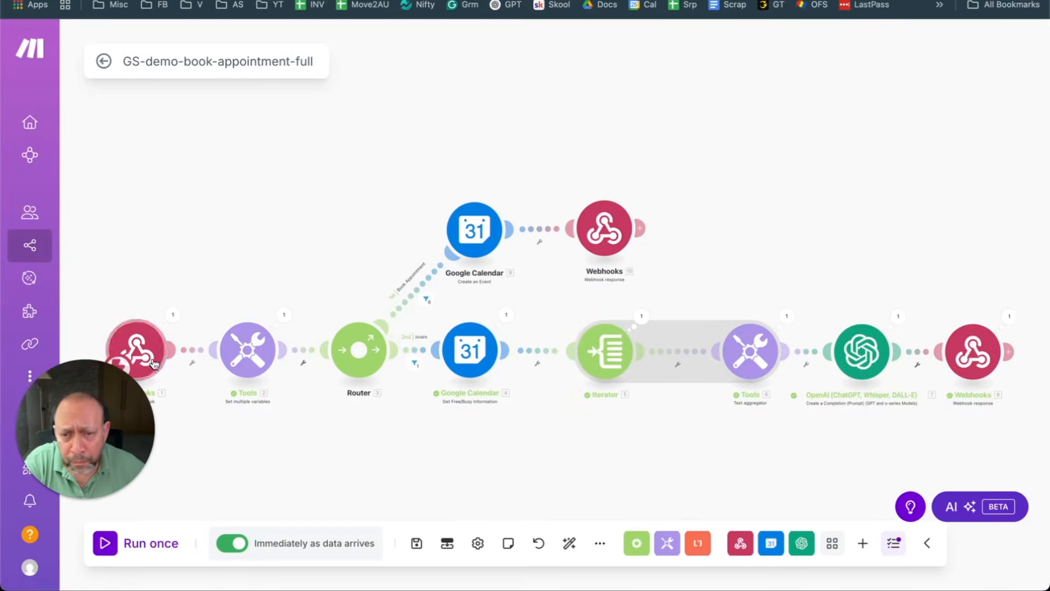
Step: Run the booking scenario once, then end the Vapi test call and review the failed run
left_click(106, 541)
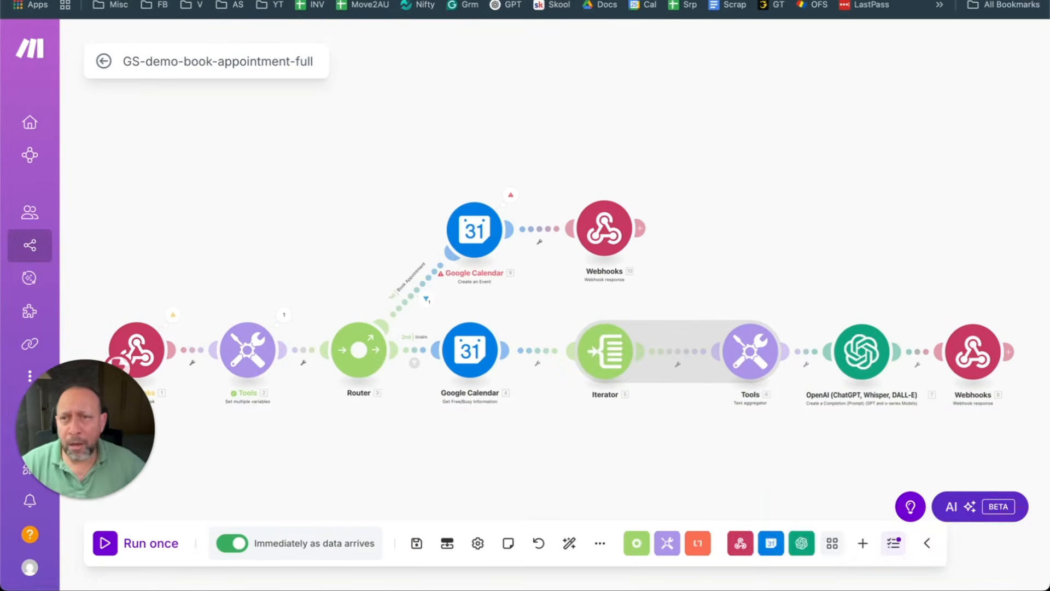
left_click(334, 1)
left_click(877, 565)
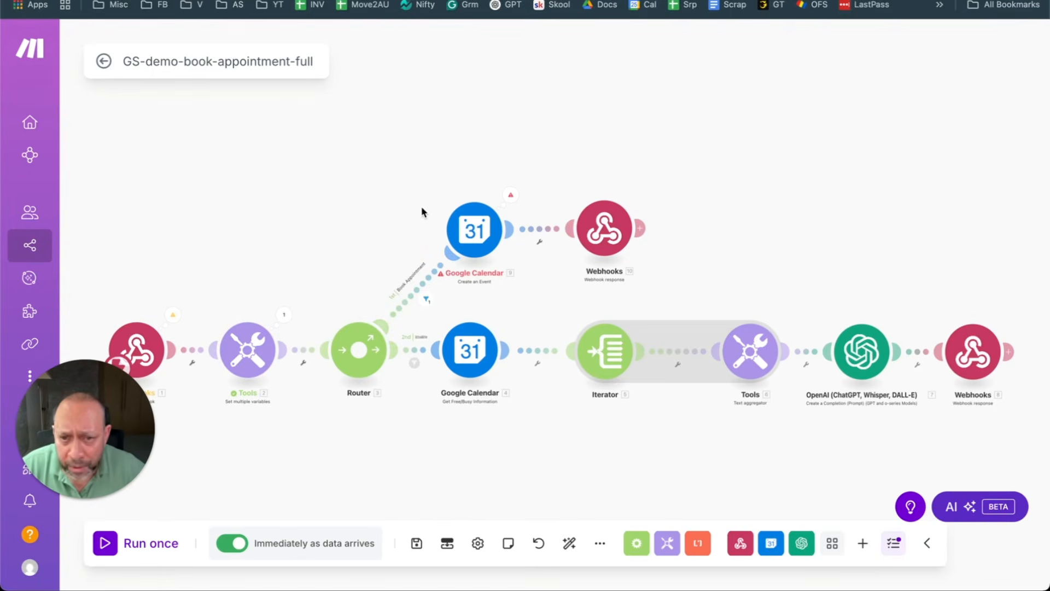
scroll(421, 211, "down", 3)
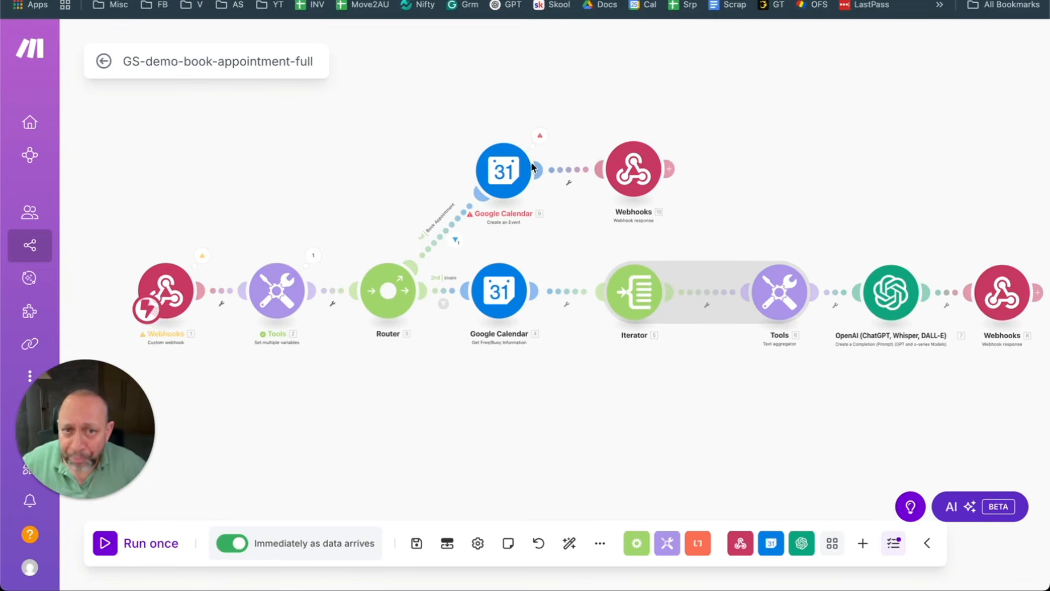
Step: Inspect the Create an Event Start Date mapping and the toolWithToolCallList webhook data
left_click(515, 169)
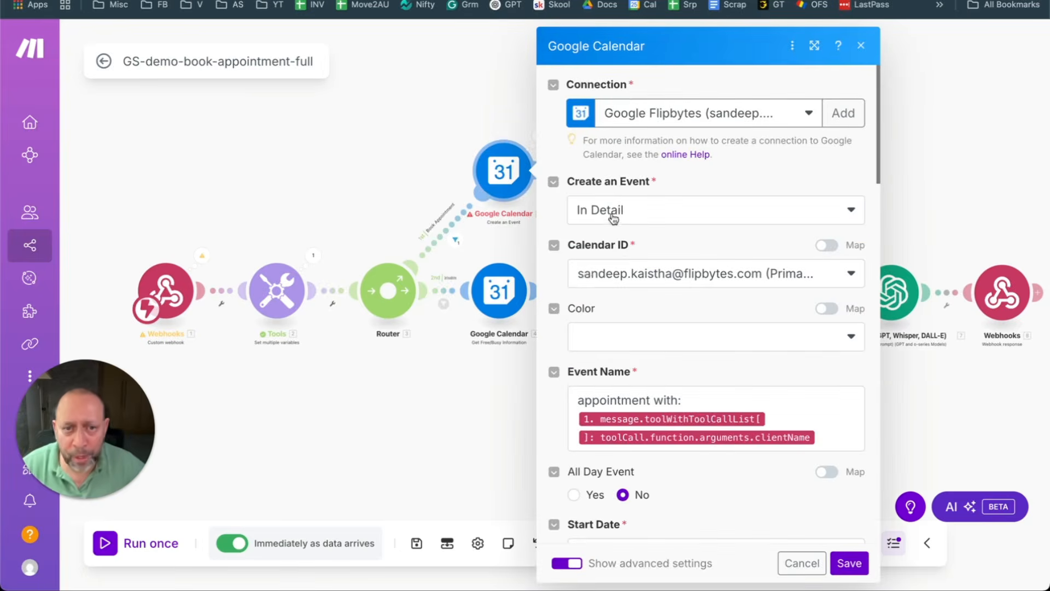
scroll(664, 254, "down", 1)
scroll(663, 254, "down", 4)
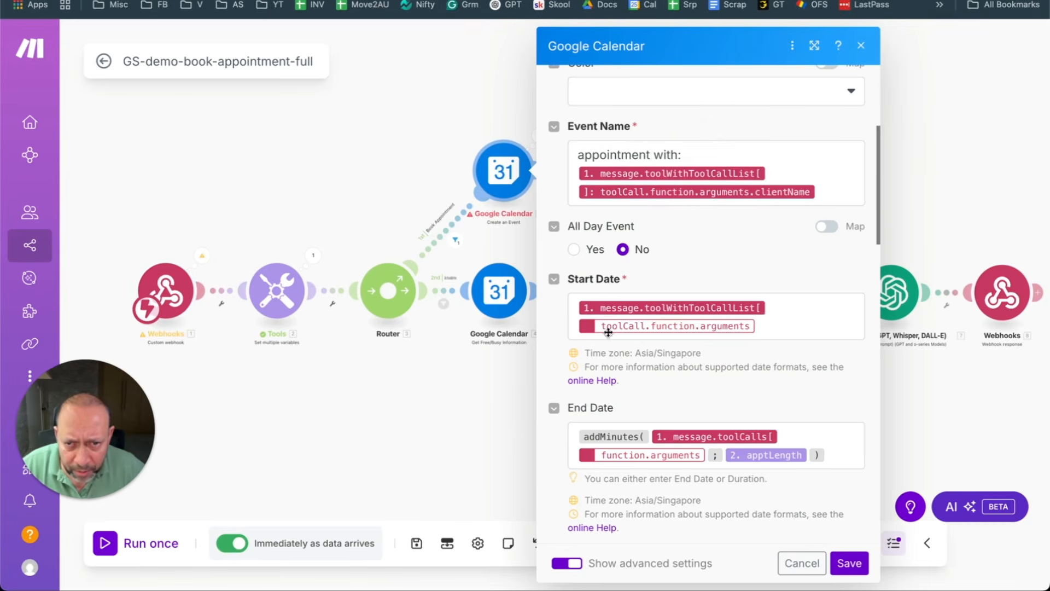
left_click(790, 330)
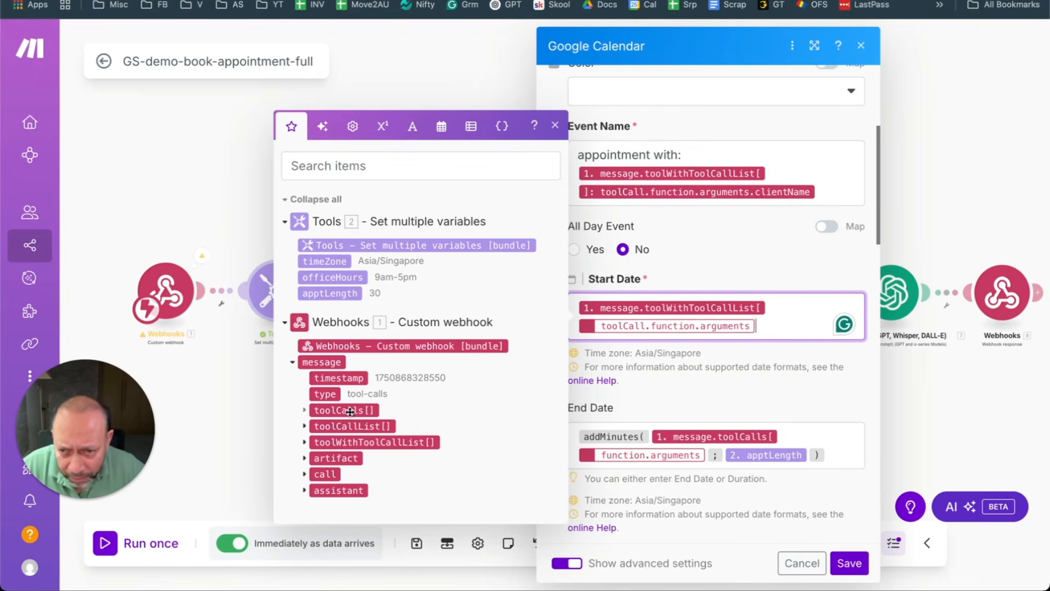
left_click(305, 442)
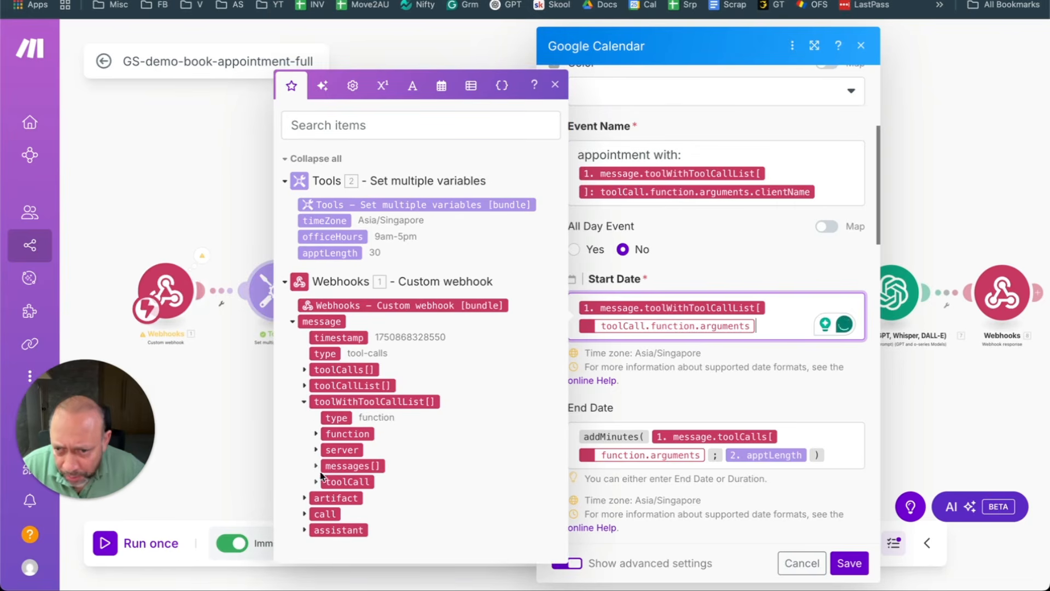
left_click(194, 175)
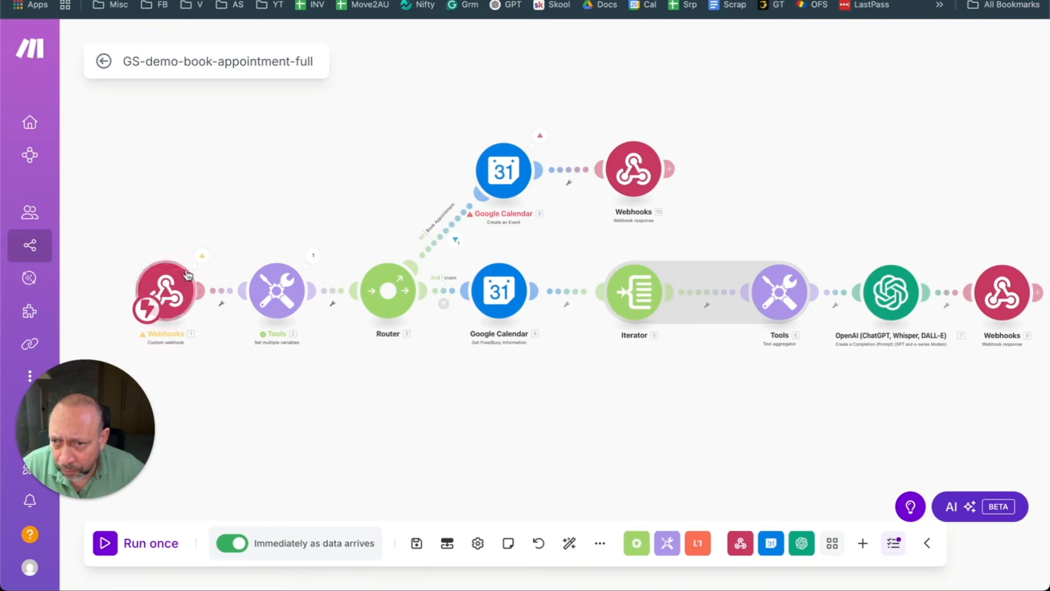
left_click(500, 170)
scroll(709, 244, "down", 5)
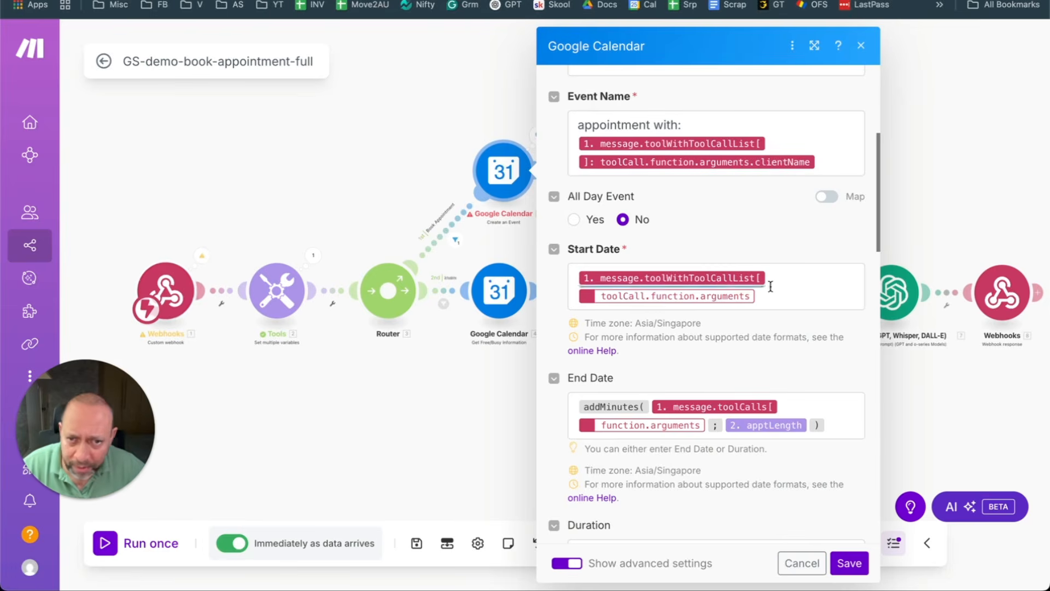
left_click(796, 295)
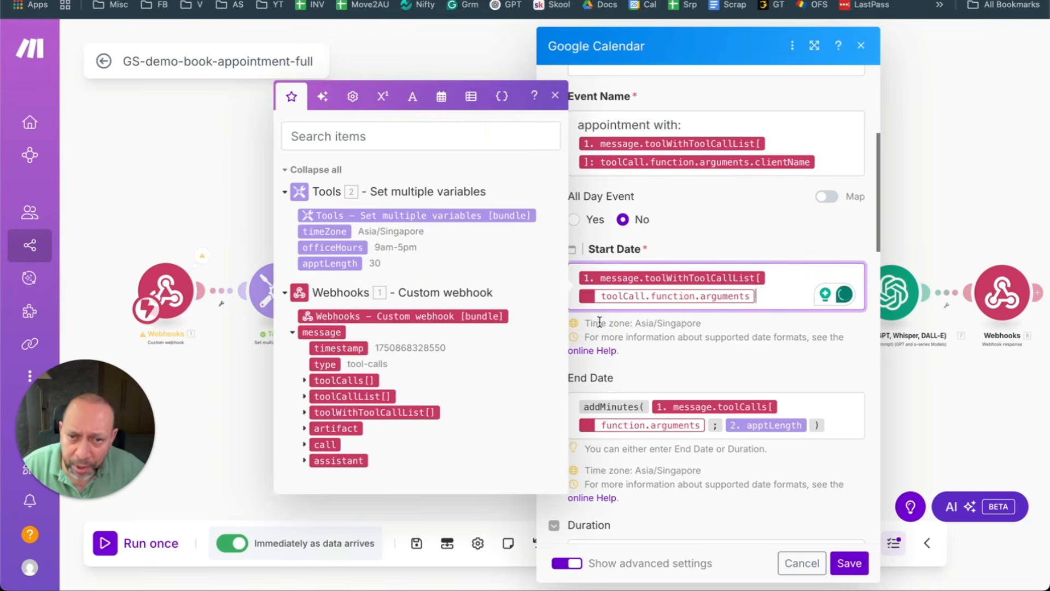
left_click(690, 383)
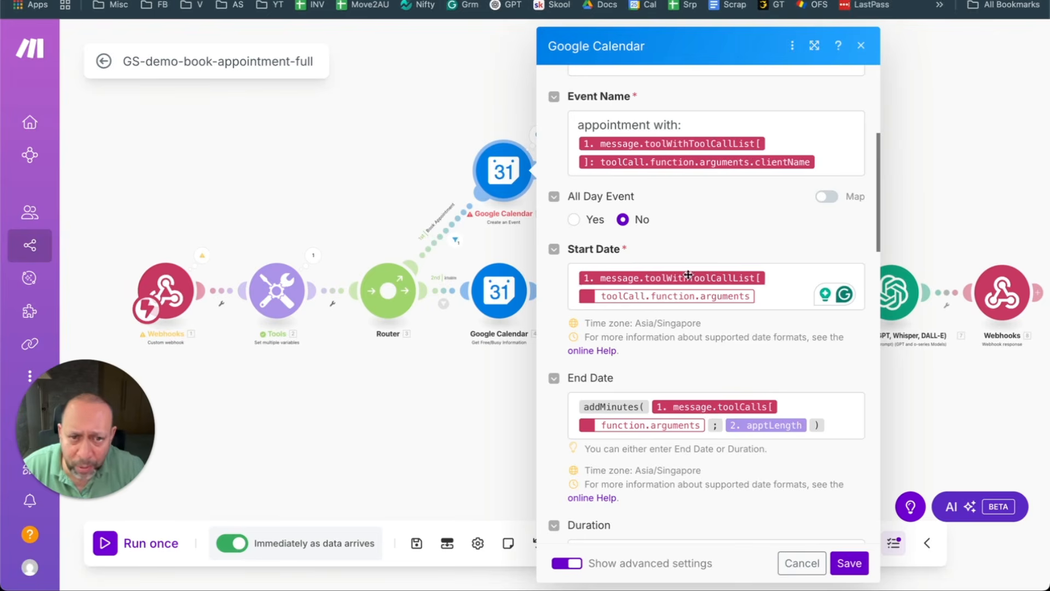
Step: Replace the Start Date mapping with the toolCall's clientDateAndTime argument
left_click(764, 295)
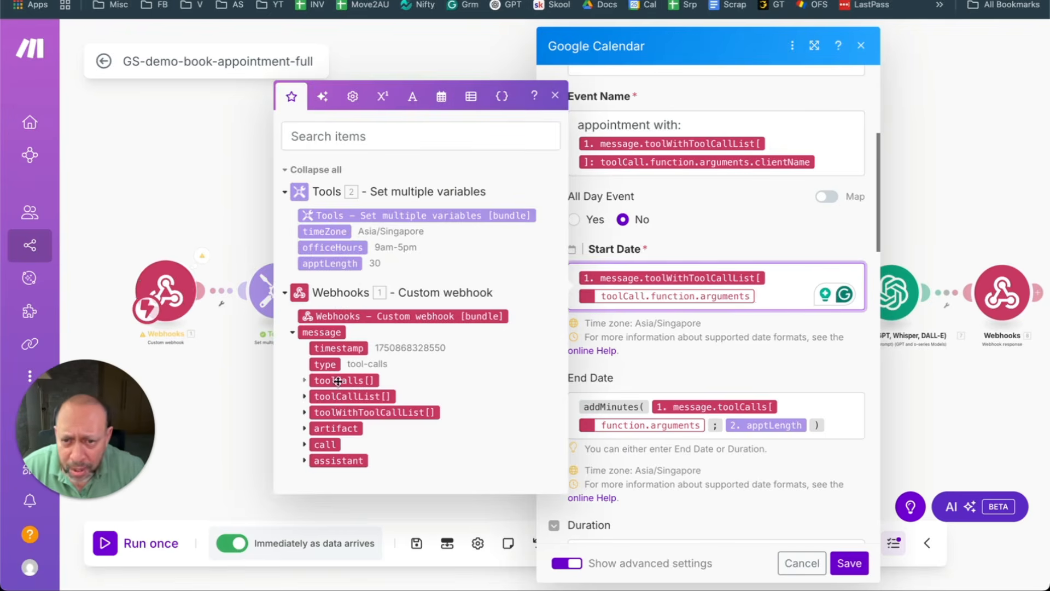
left_click(305, 412)
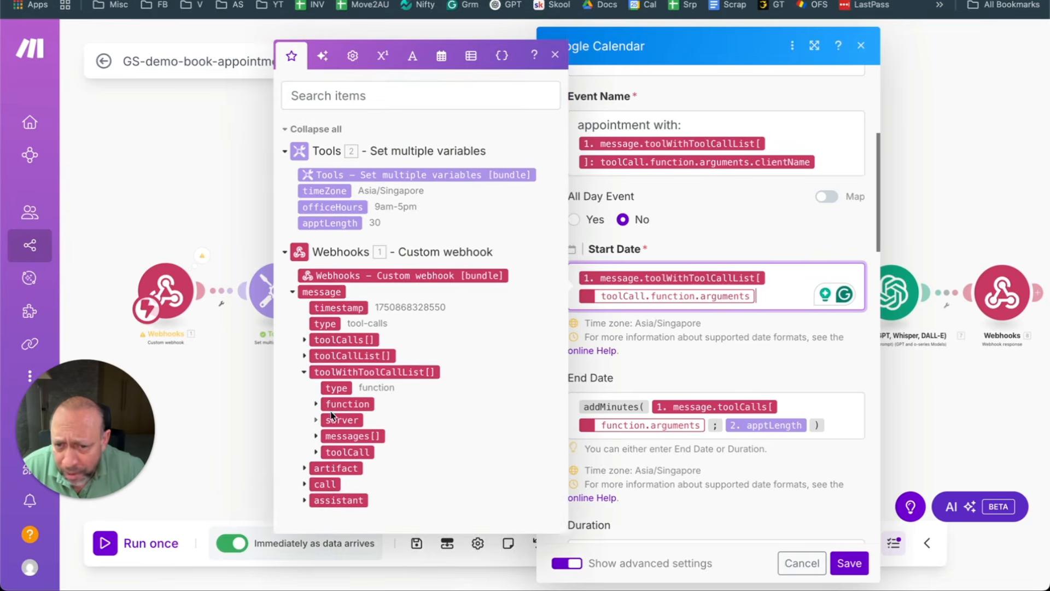
left_click(316, 453)
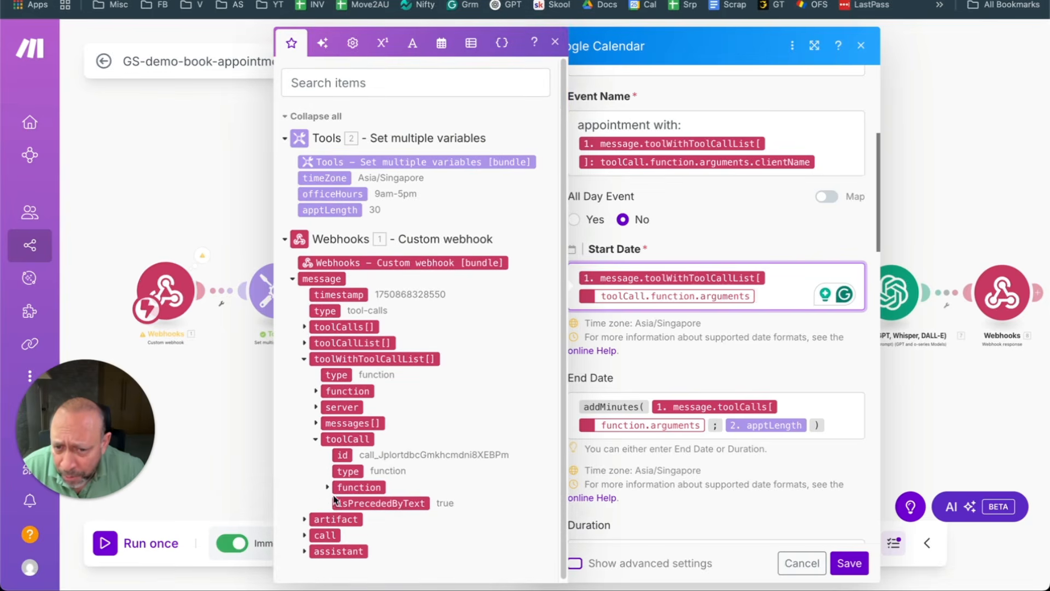
left_click(327, 486)
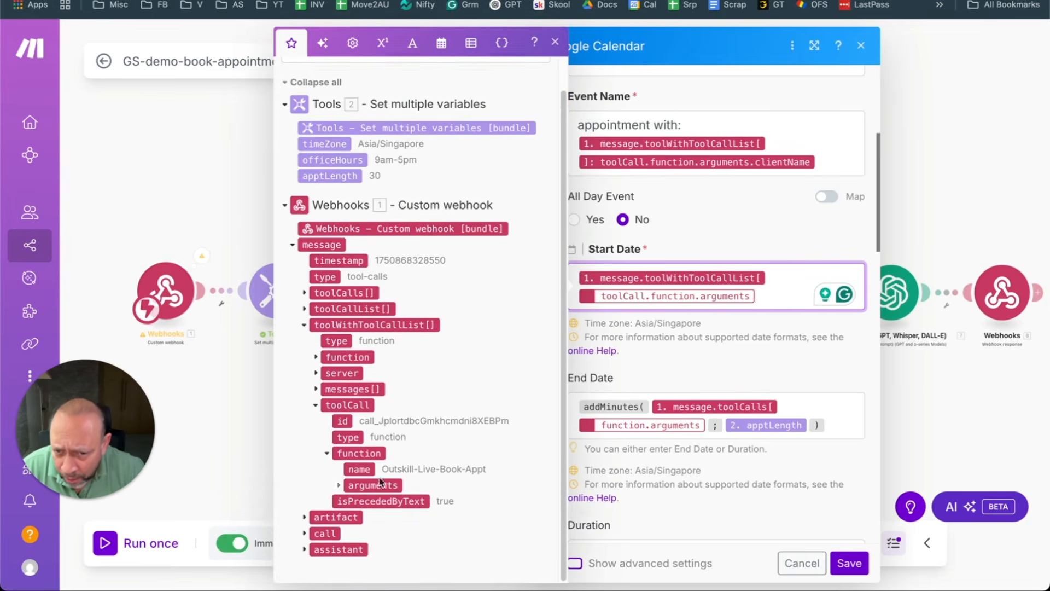
left_click(342, 486)
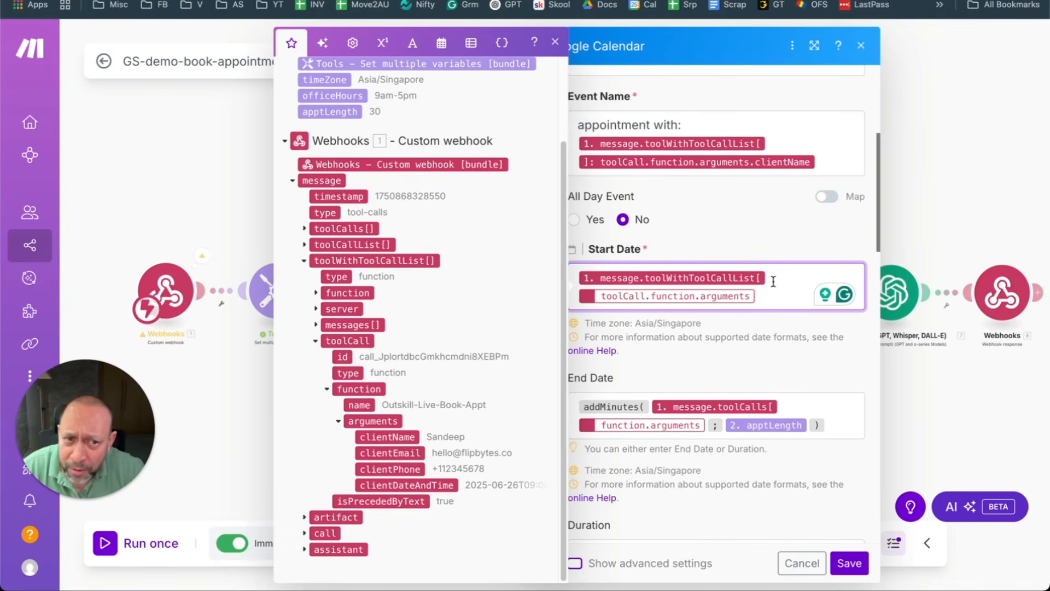
left_click(769, 297)
key("BackSpace")
key("BackSpace")
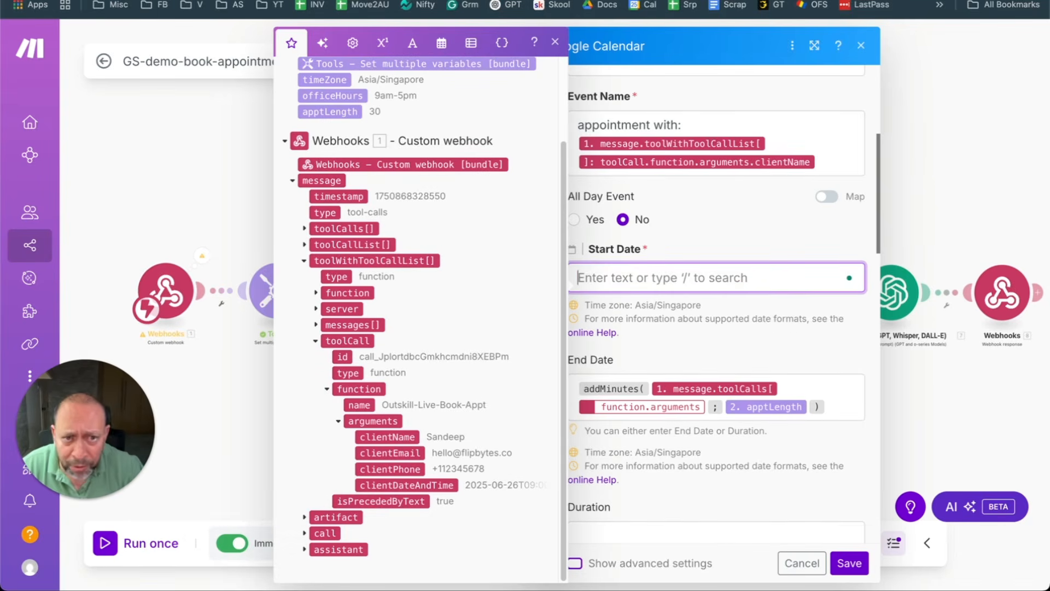
left_click_drag(441, 485, 677, 277)
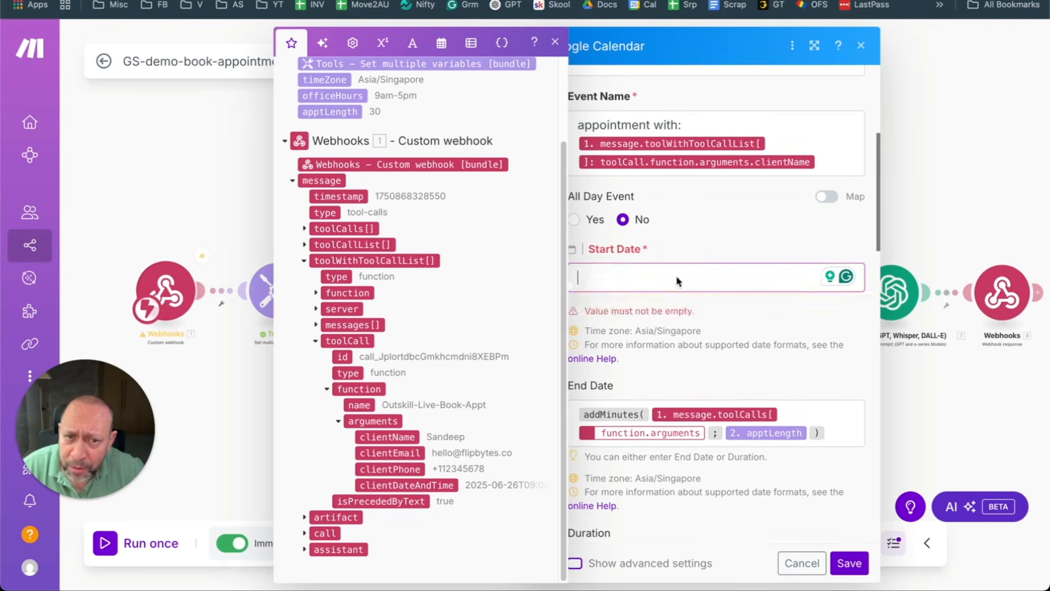
Step: Put clientDateAndTime inside End Date's addMinutes(), then save the step and the scenario
left_click(705, 425)
key("BackSpace")
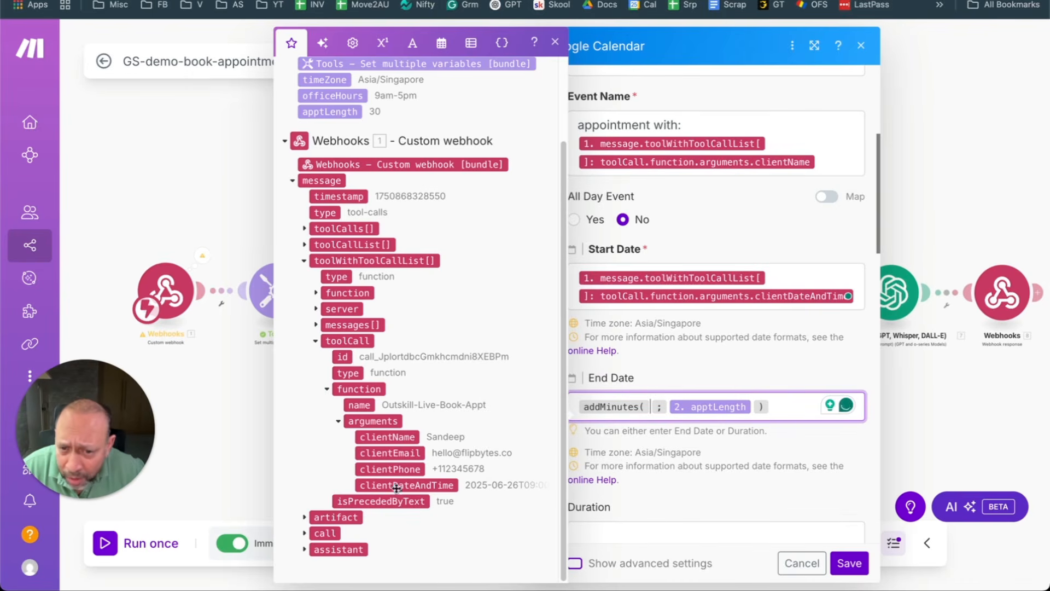
left_click_drag(394, 486, 645, 417)
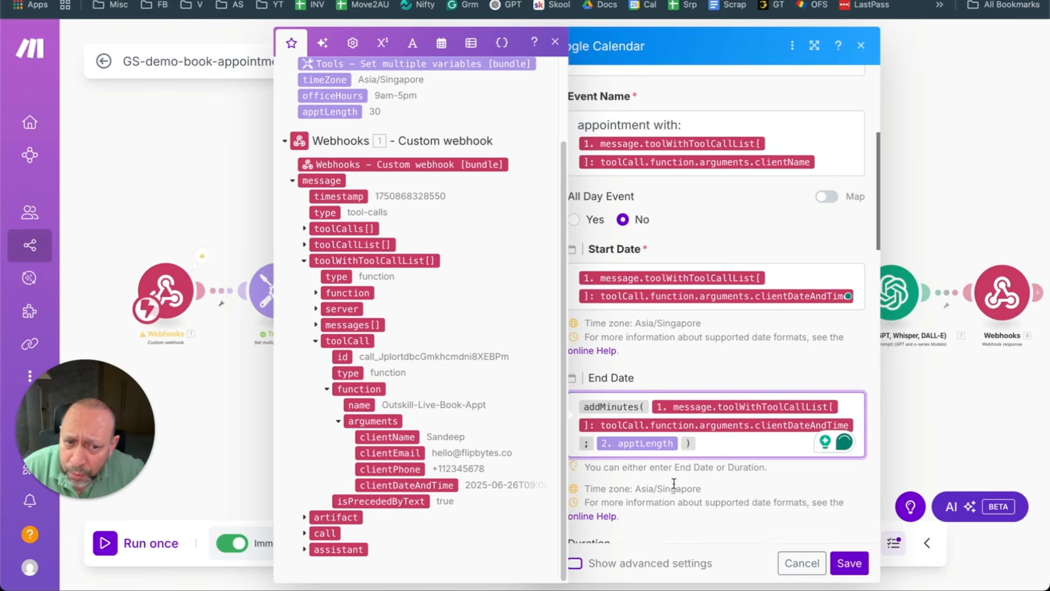
left_click(847, 563)
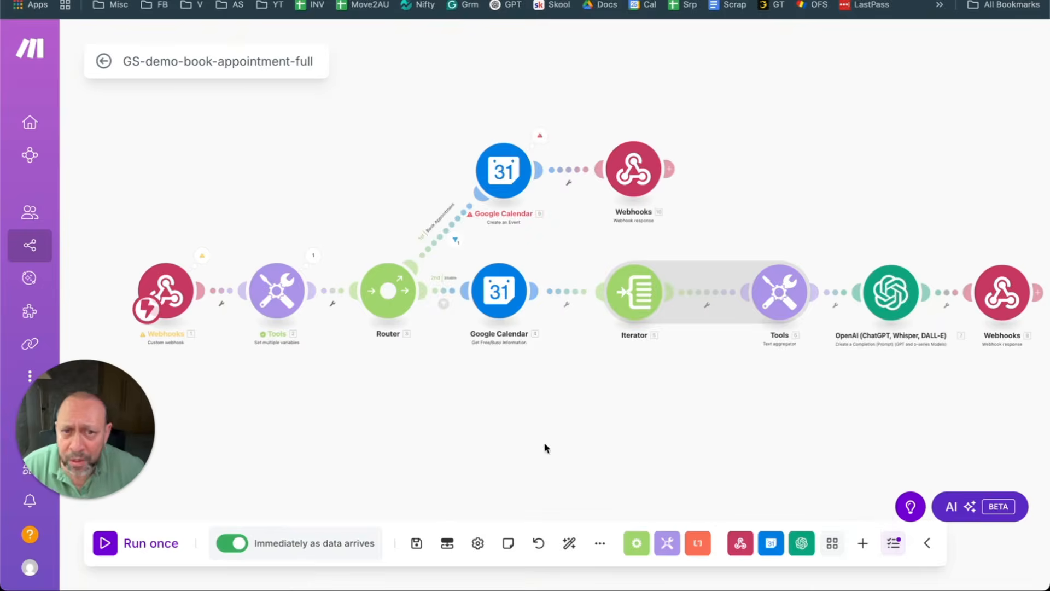
left_click(416, 544)
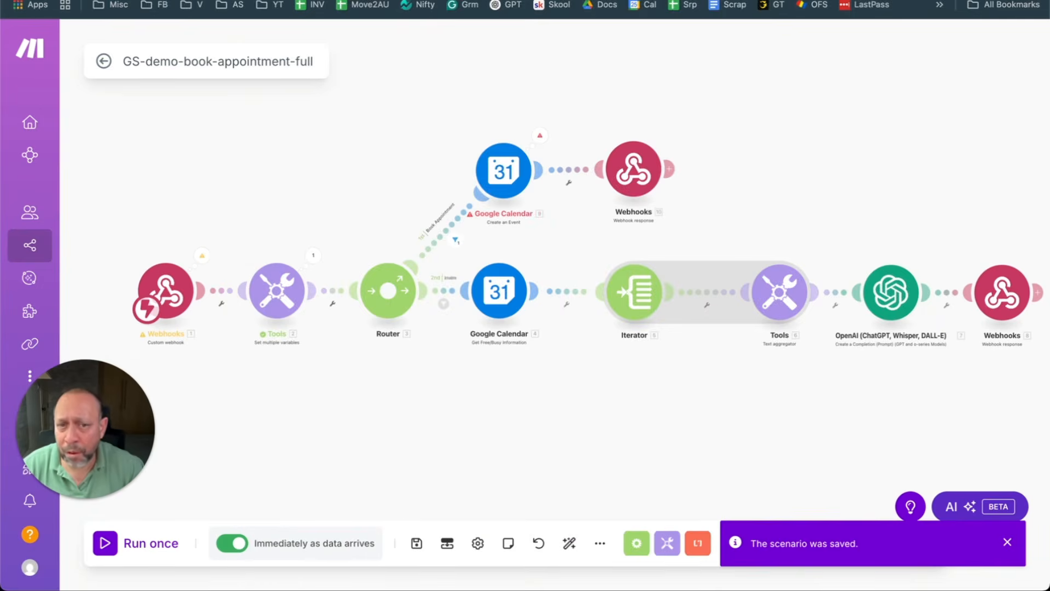
Step: Close the old transcript, start a new Outskill-Live test call, and run the Make scenario once
left_click(82, 0)
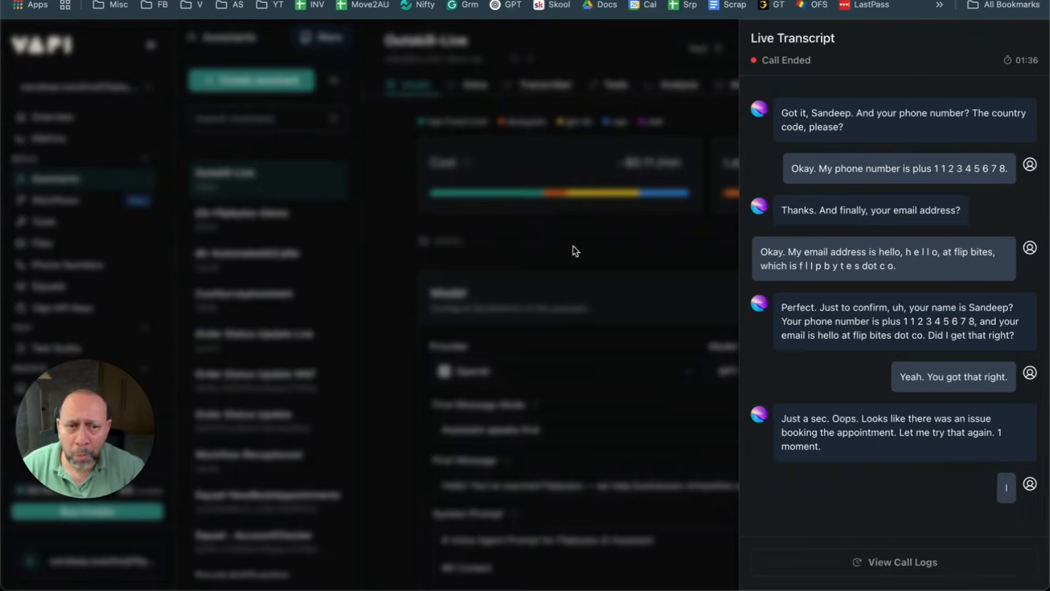
left_click(608, 47)
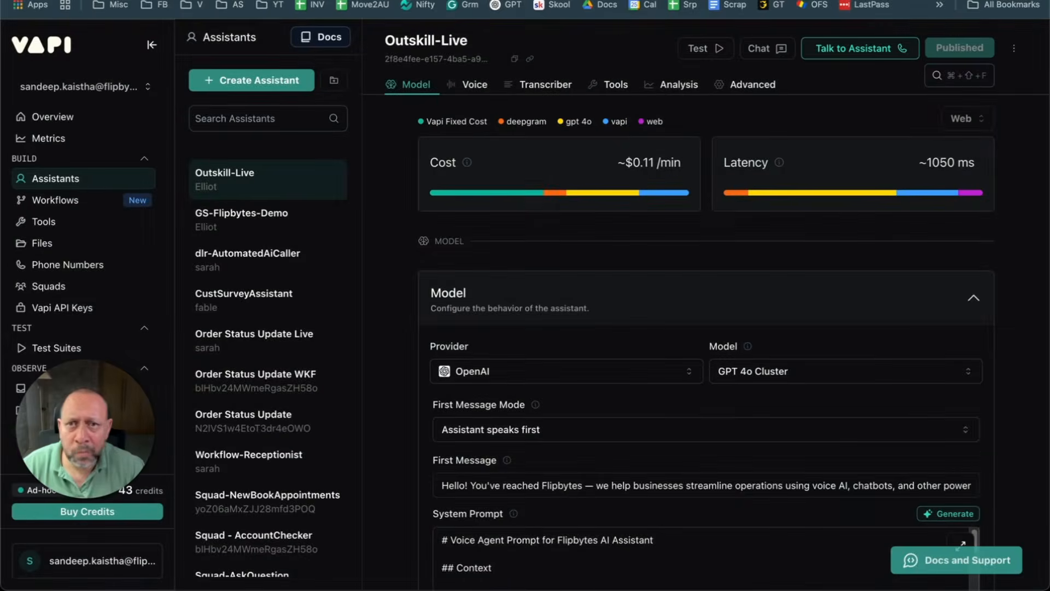
key("ctrl+Tab")
key("ctrl+shift+Tab")
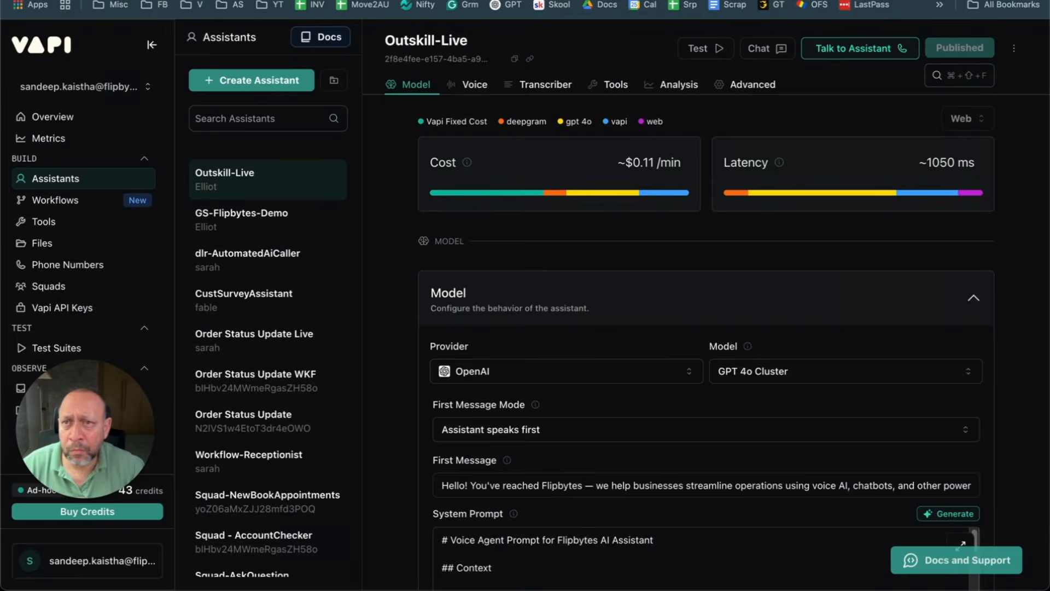
left_click(861, 52)
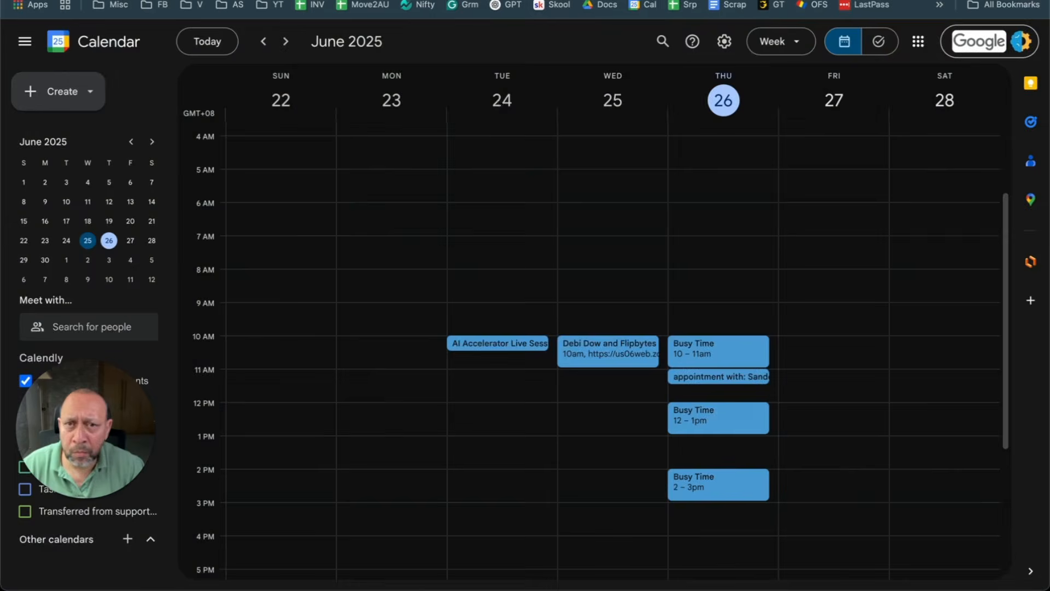
left_click(446, 1)
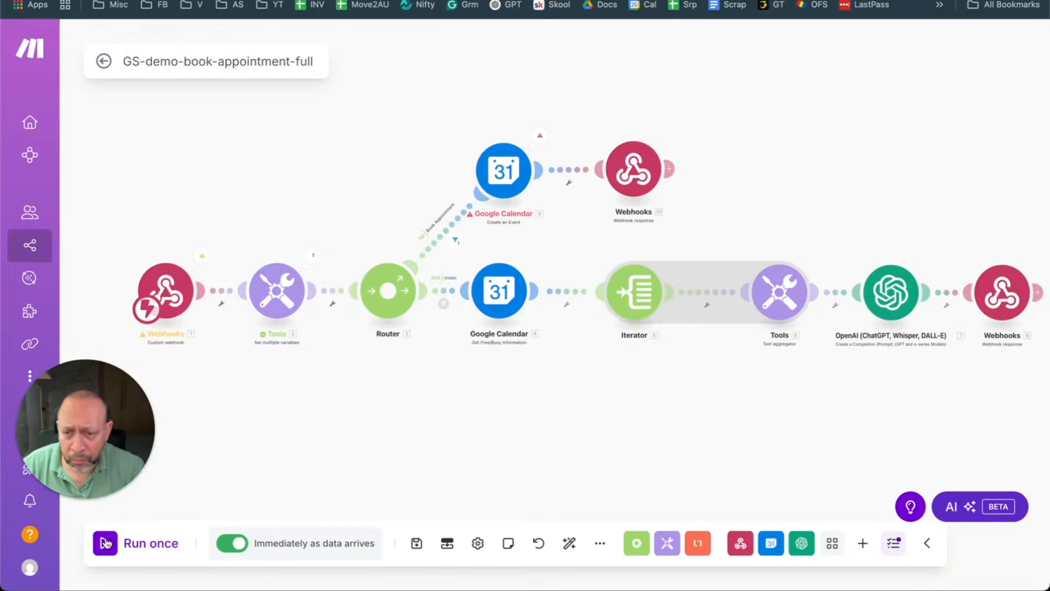
left_click(107, 543)
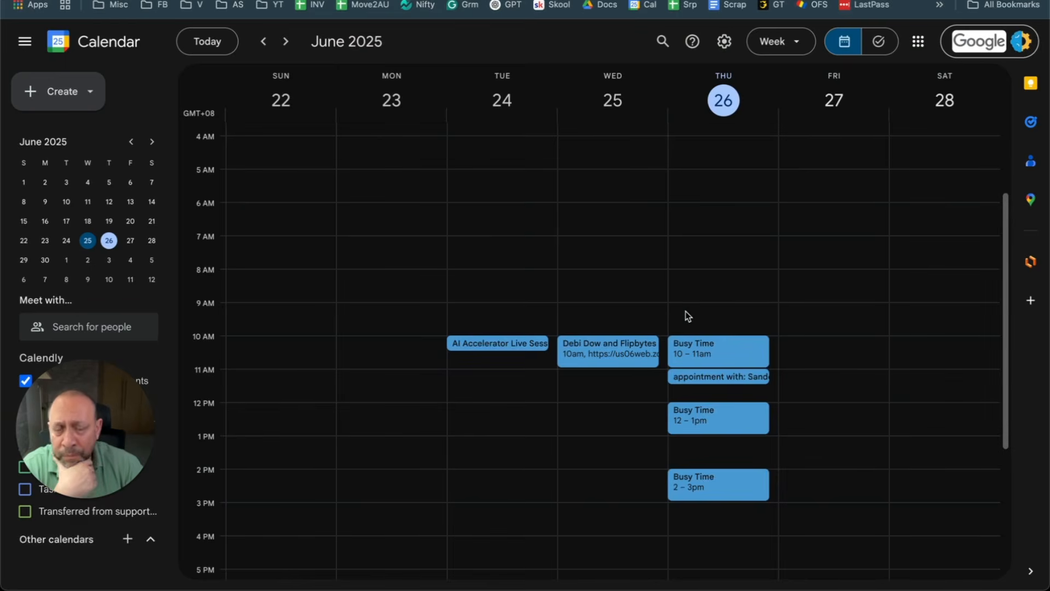
Step: Follow the live call and calendar, then Run once in Make to catch the booking webhook
left_click(262, 1)
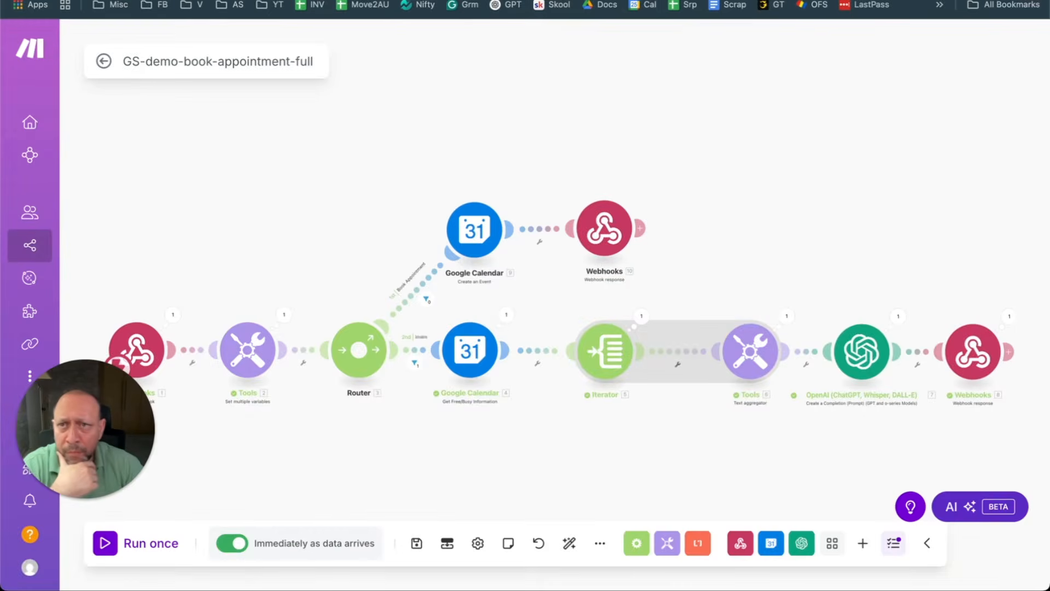
left_click(121, 1)
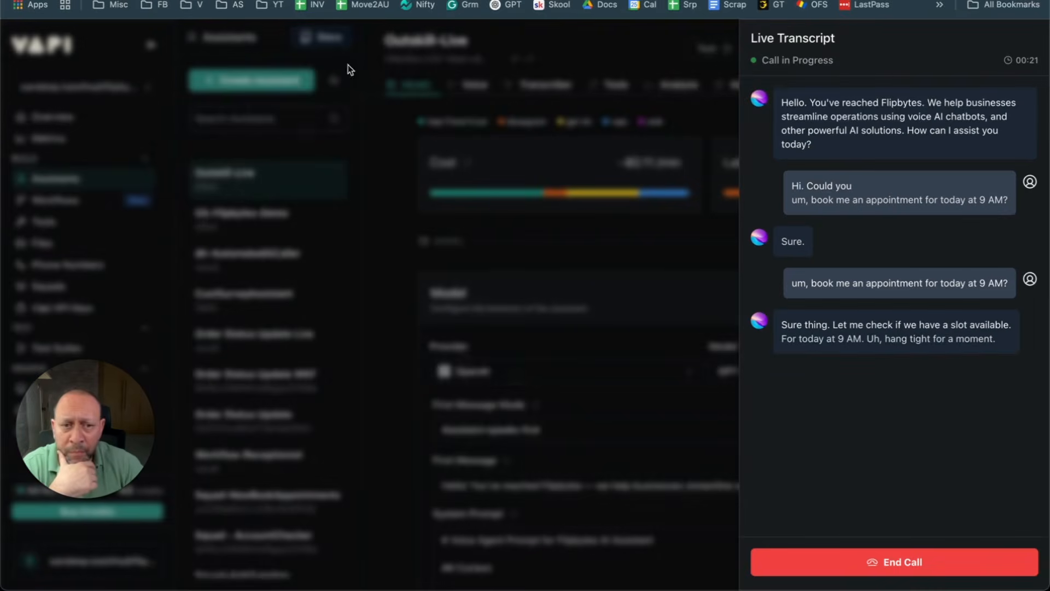
key("ctrl+Tab")
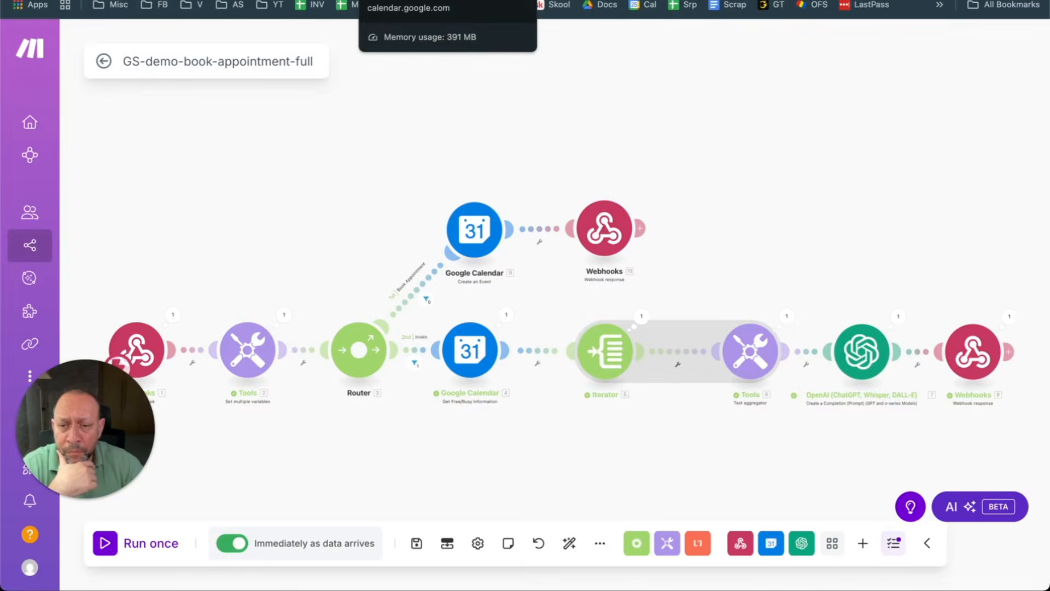
left_click(391, 1)
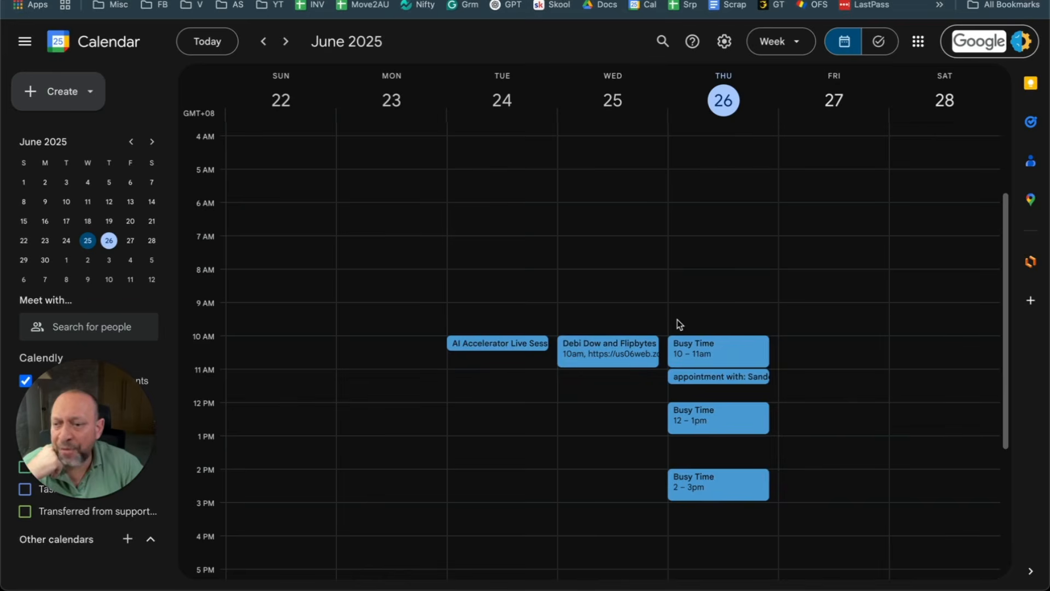
left_click(350, 1)
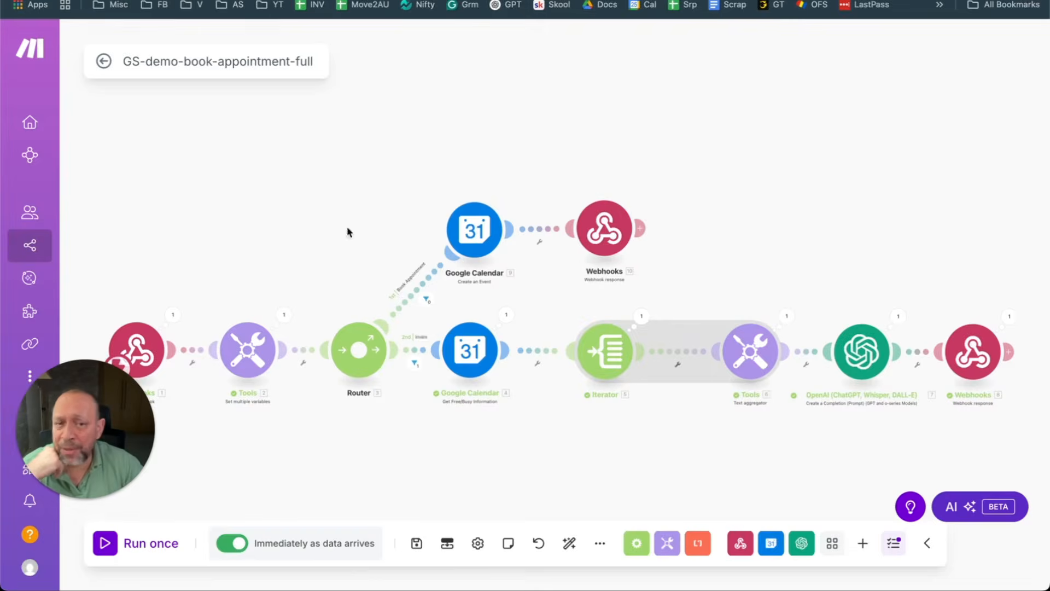
left_click(156, 0)
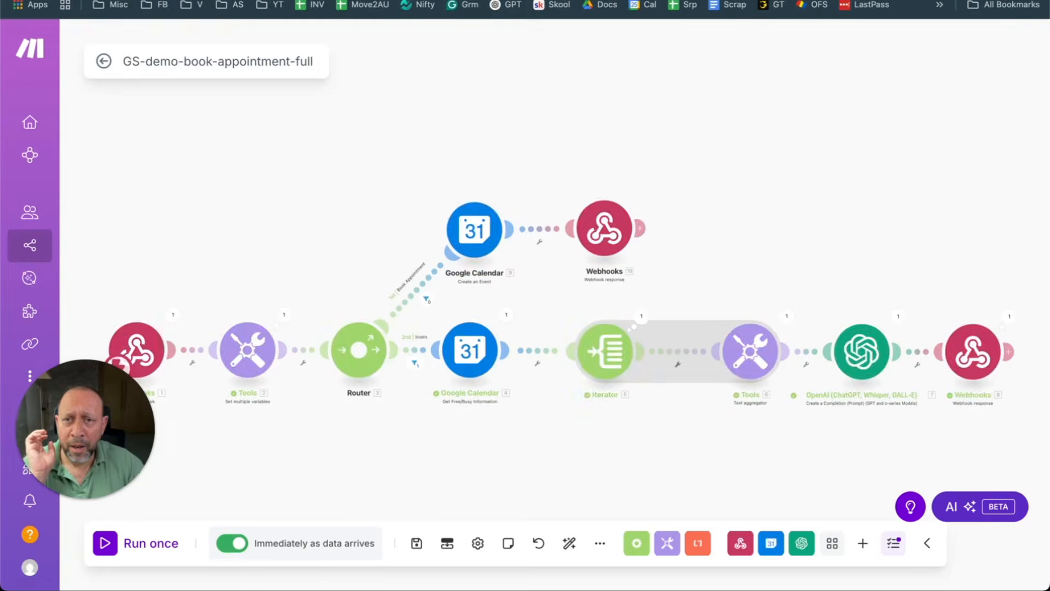
left_click(105, 543)
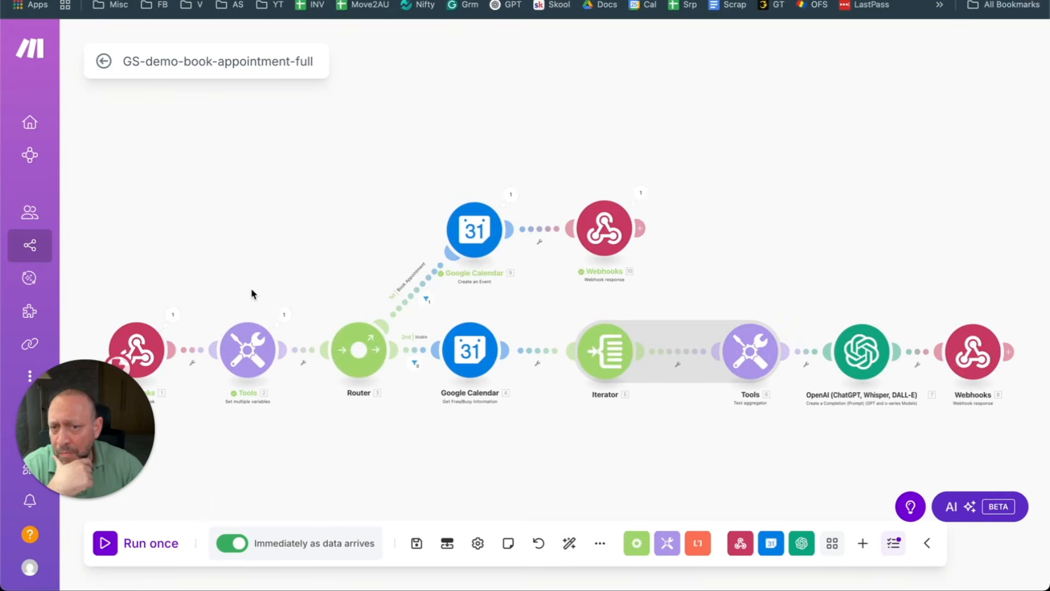
Step: Verify the Thursday 26 June 9:00–9:30am event and its invitation email, then end the call
left_click(427, 0)
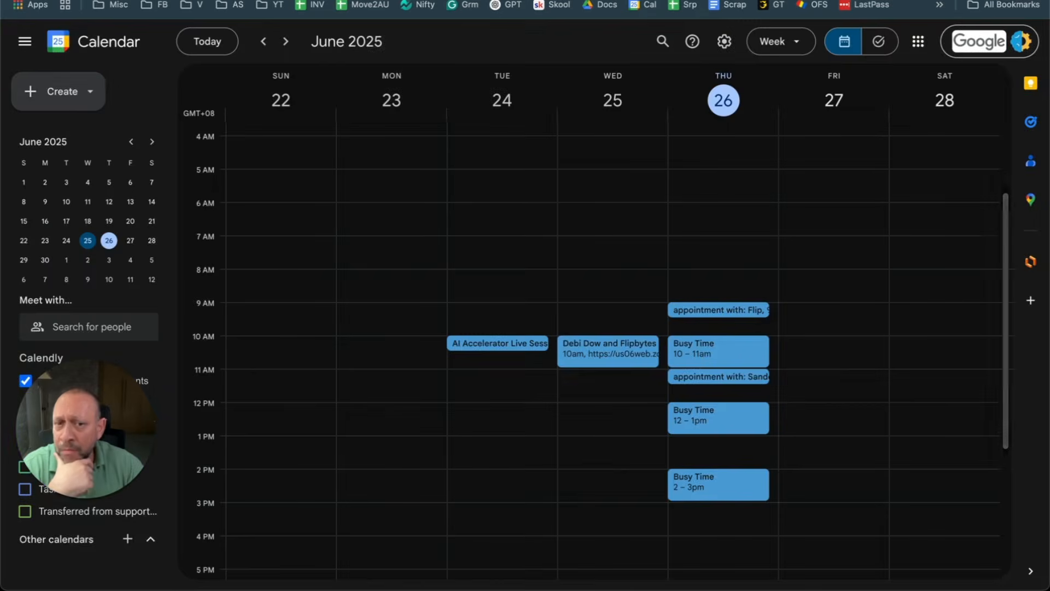
left_click(739, 309)
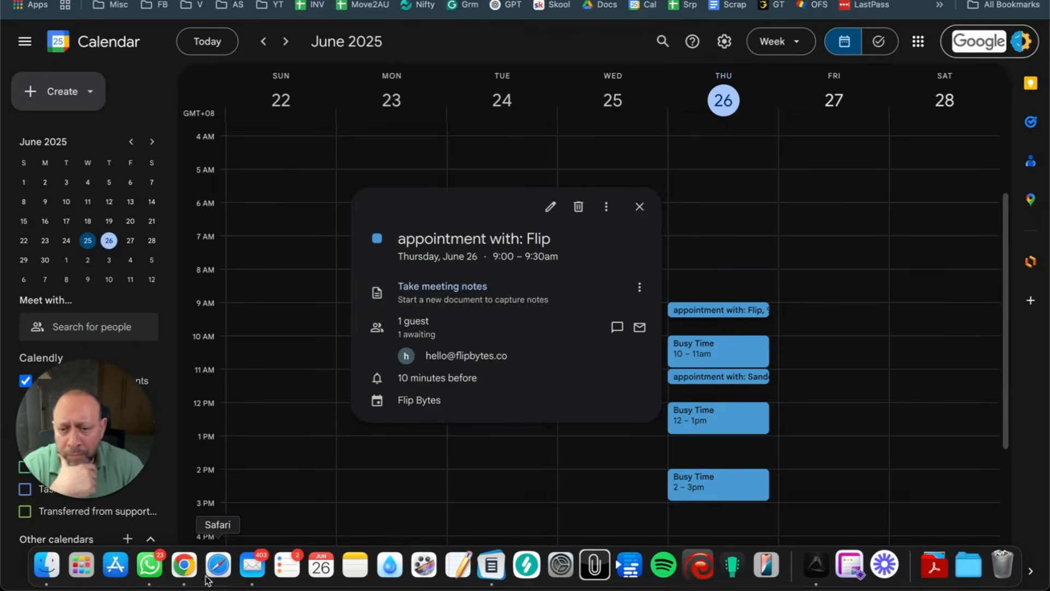
left_click(252, 565)
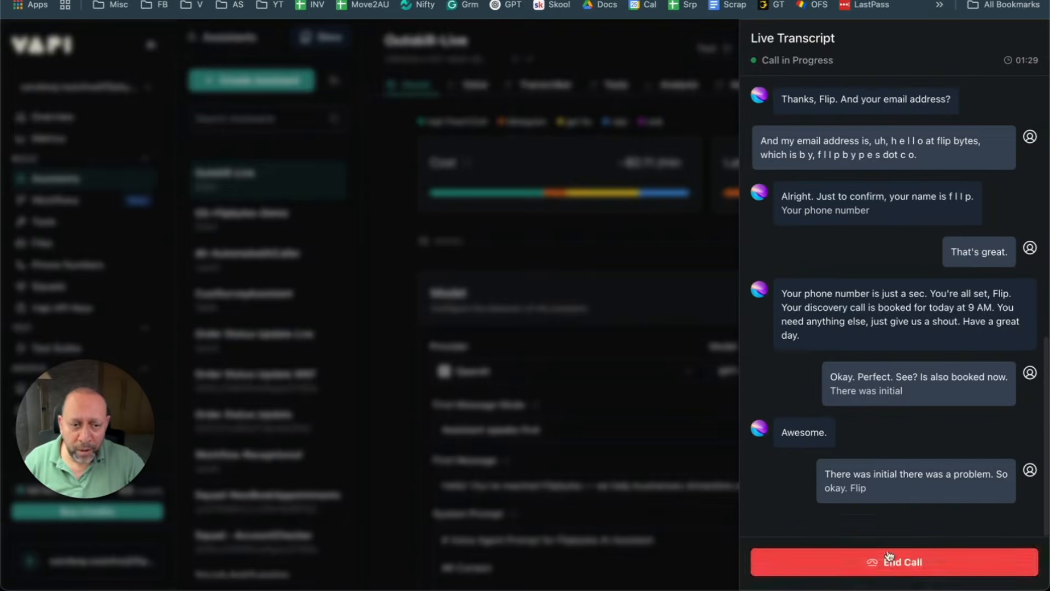
left_click(886, 560)
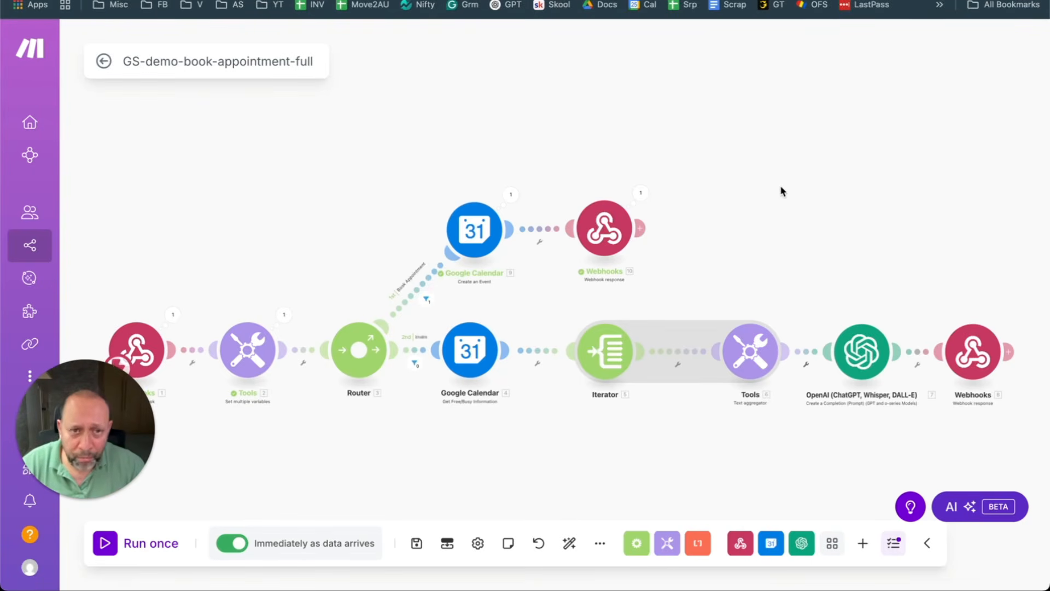
scroll(780, 187, "down", 2)
left_click_drag(780, 187, 752, 133)
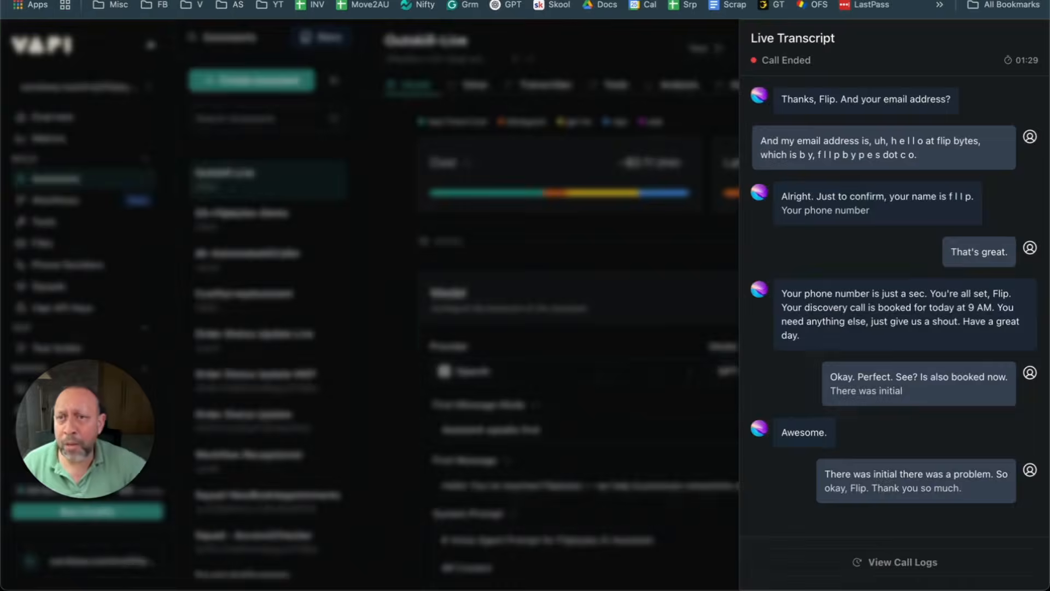
Step: Dismiss the finished call's Live Transcript panel on the Outskill-Live assistant page
left_click(605, 58)
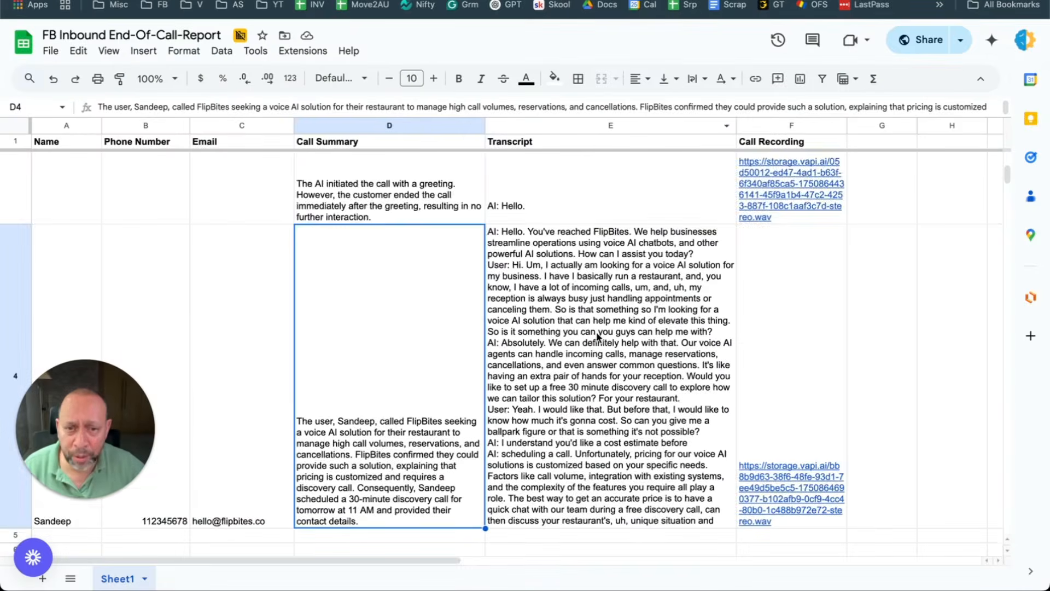
scroll(598, 336, "down", 3)
scroll(599, 335, "up", 10)
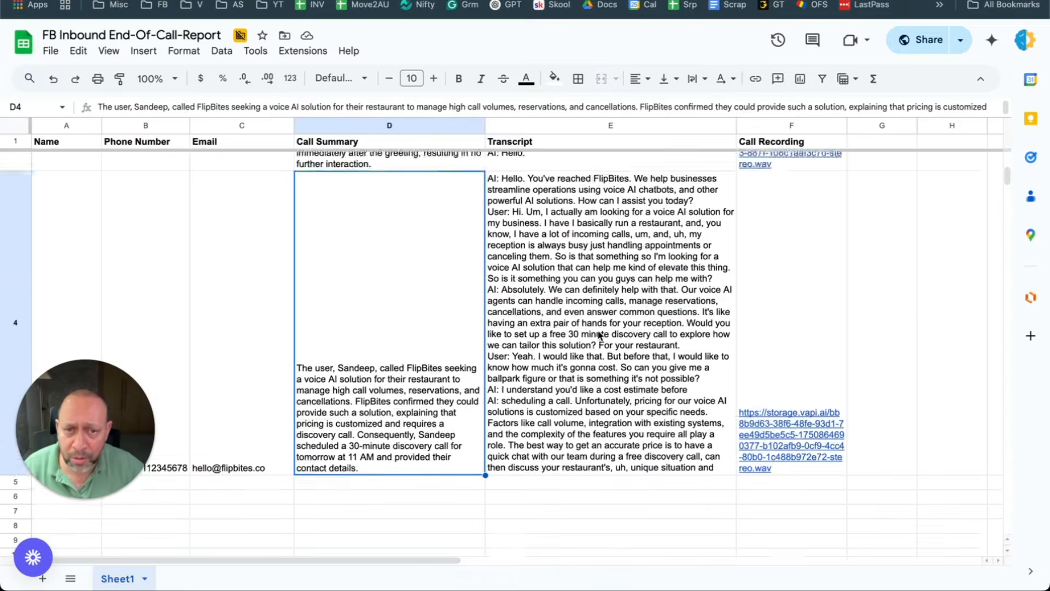
Step: Read row 4's transcript and summary in the end-of-call sheet, then return to Vapi
scroll(598, 335, "down", 6)
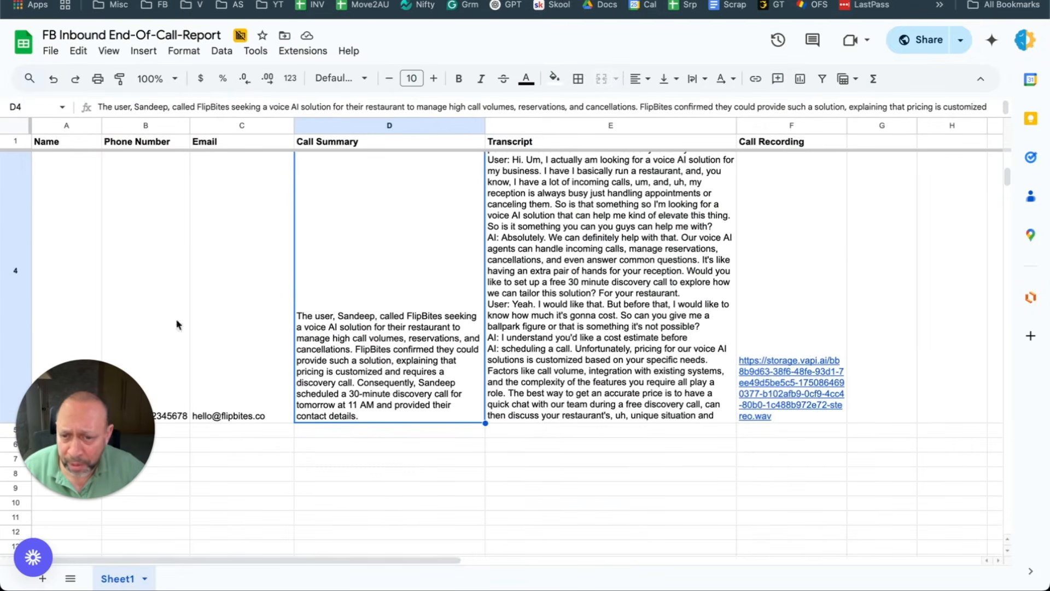
left_click(22, 229)
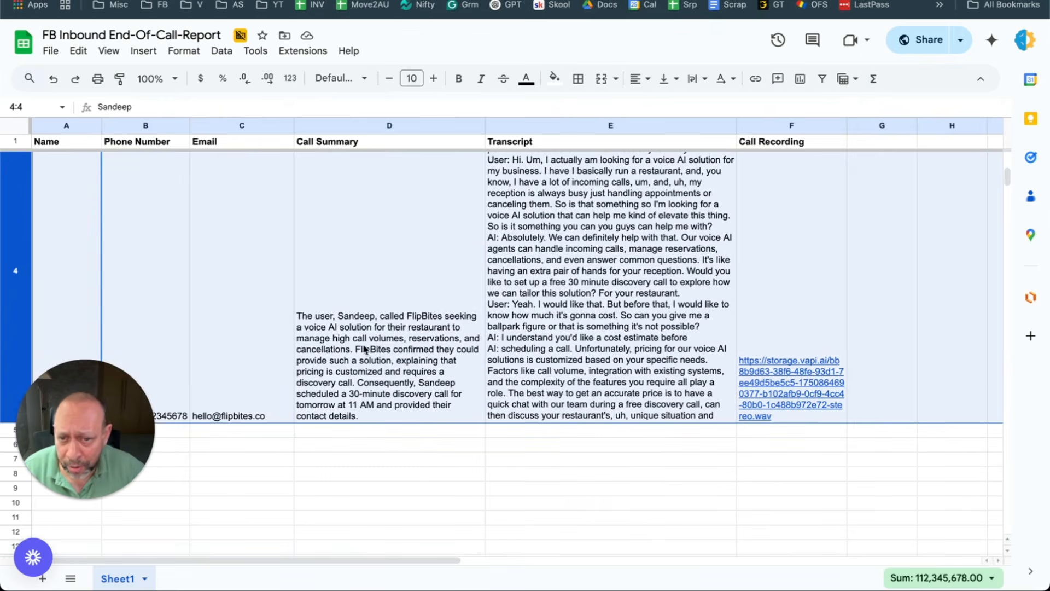
left_click(524, 312)
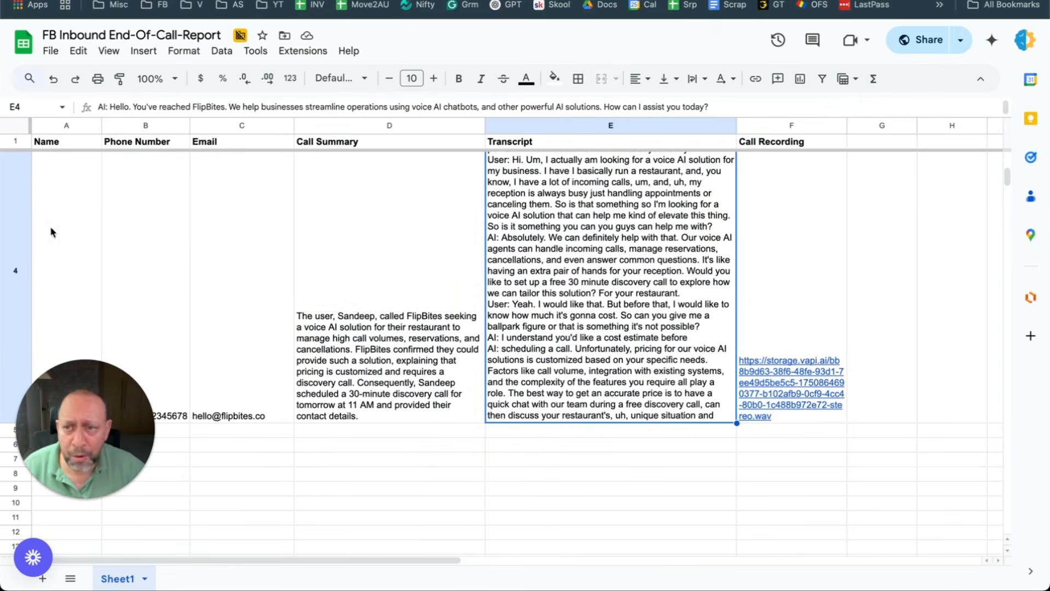
left_click(28, 234)
left_click(468, 275)
scroll(435, 203, "up", 5)
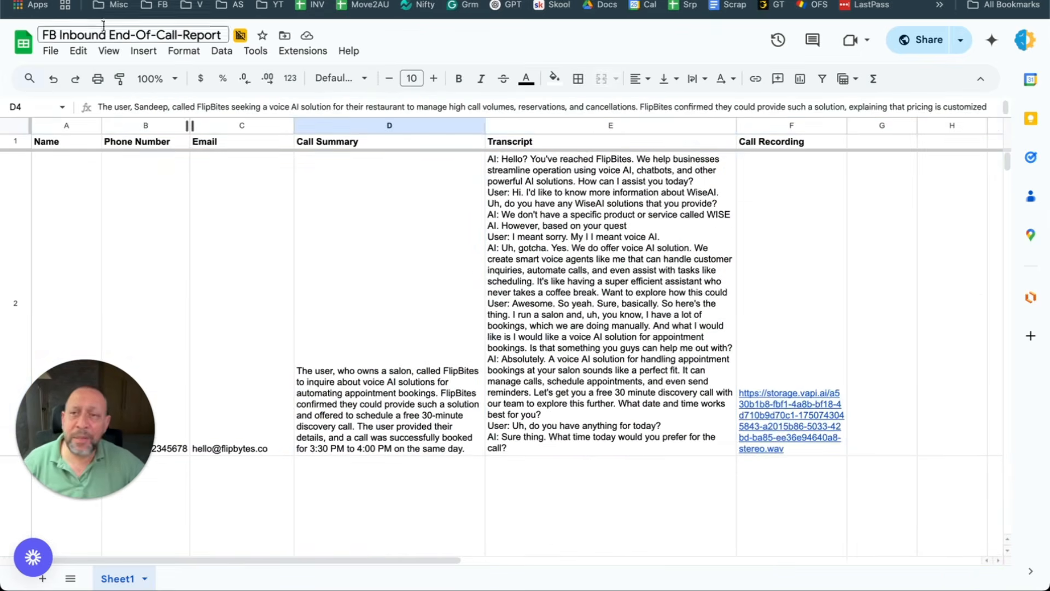
key("ctrl+Tab")
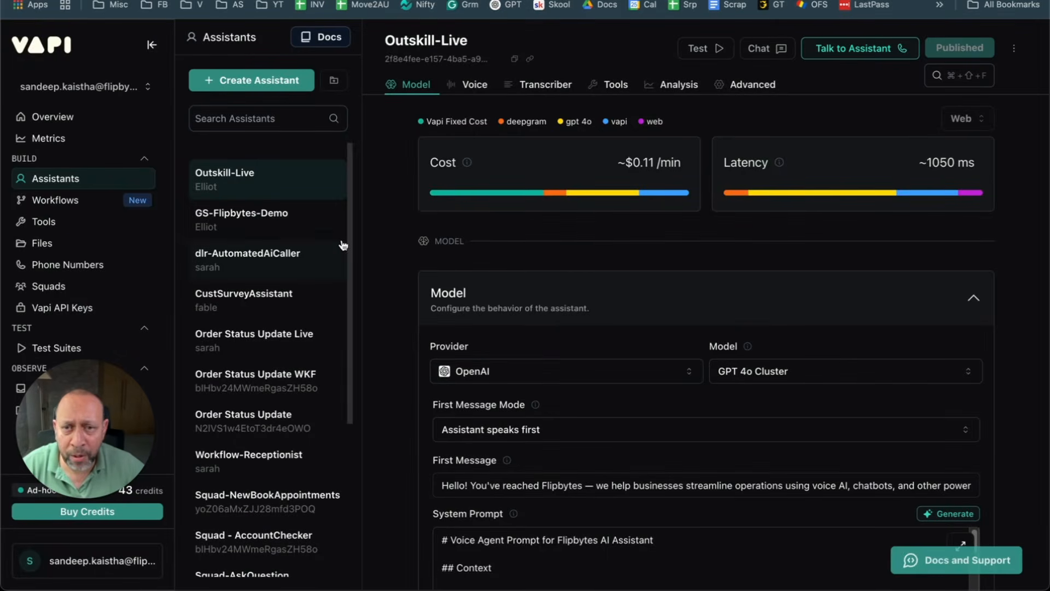
Step: Open GS-demo-end-of-call-report via Scenarios and the Flipbytes Inbound Agent folder
key("ctrl+Tab")
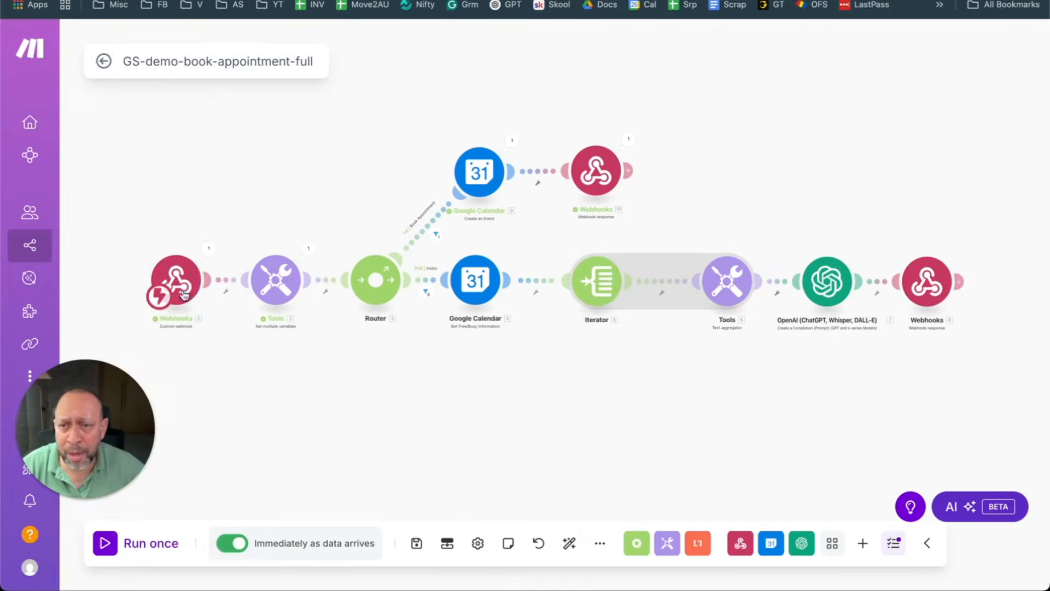
left_click(74, 249)
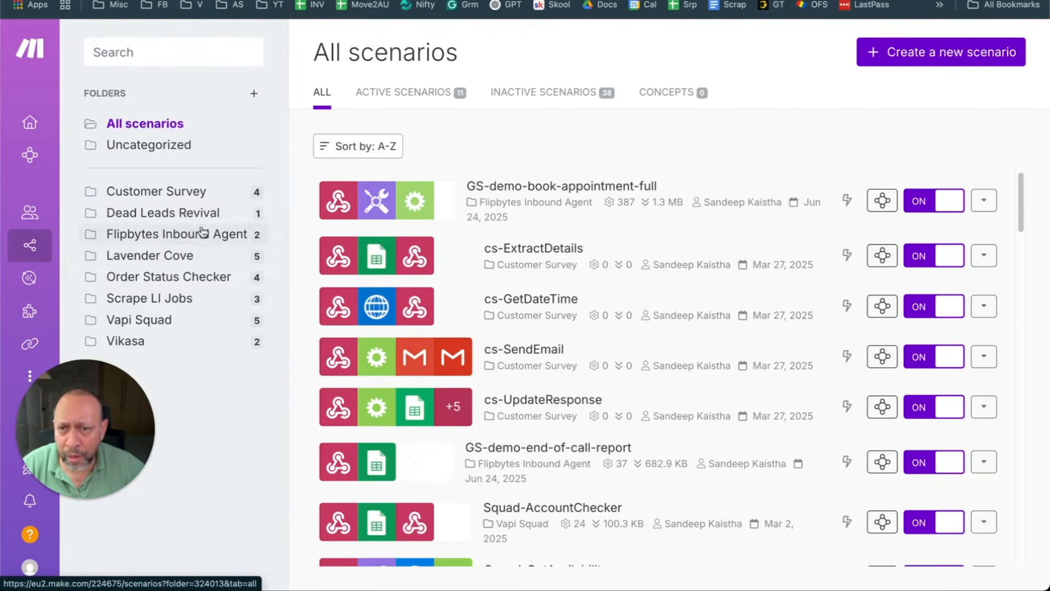
left_click(200, 235)
left_click(523, 252)
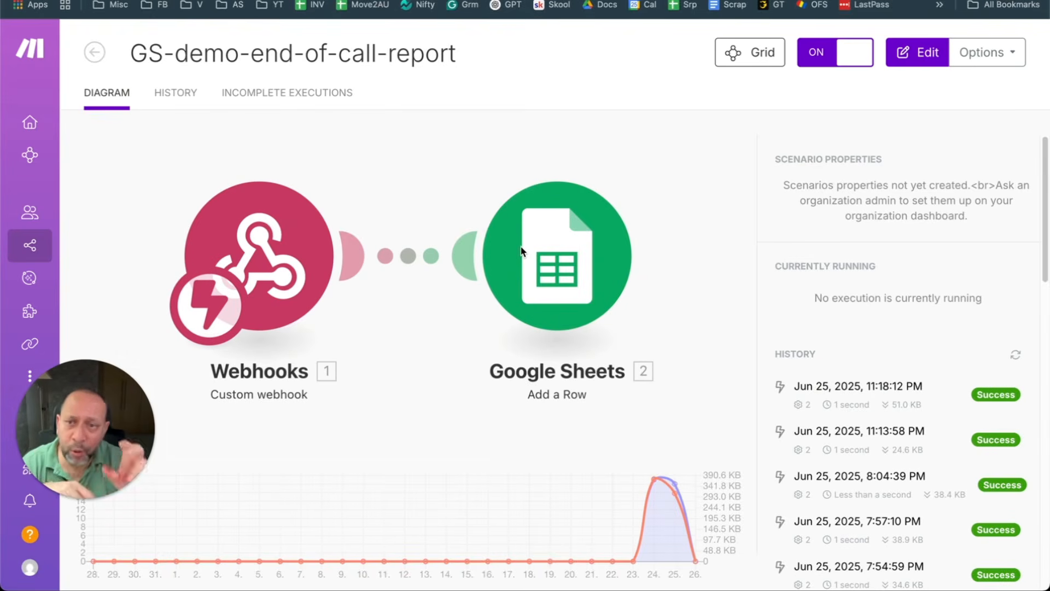
Step: Edit the scenario and inspect the Custom webhook trigger's settings
left_click(465, 163)
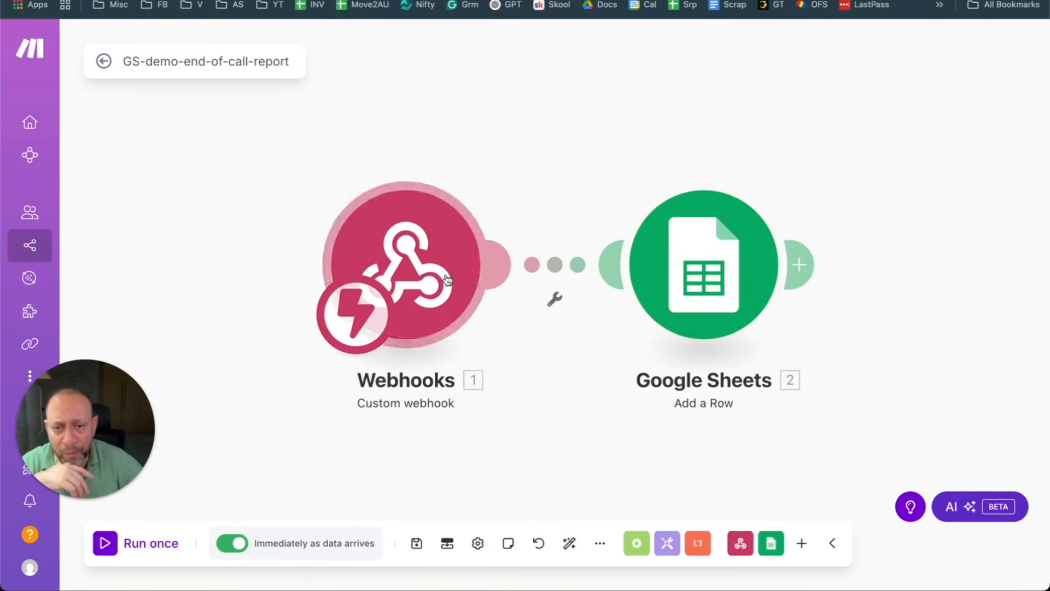
left_click(741, 549)
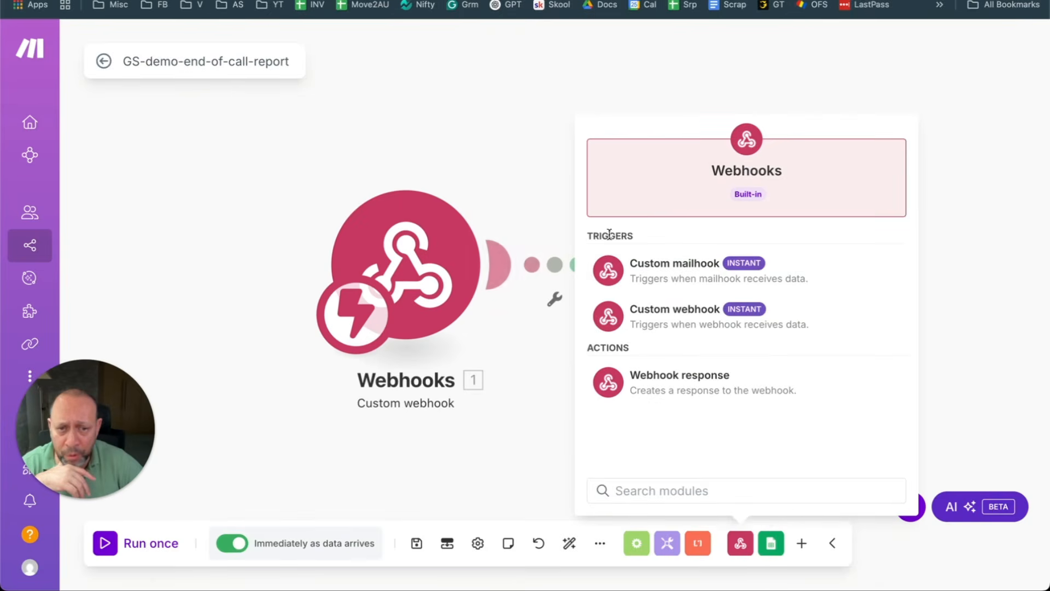
left_click(336, 113)
left_click(447, 284)
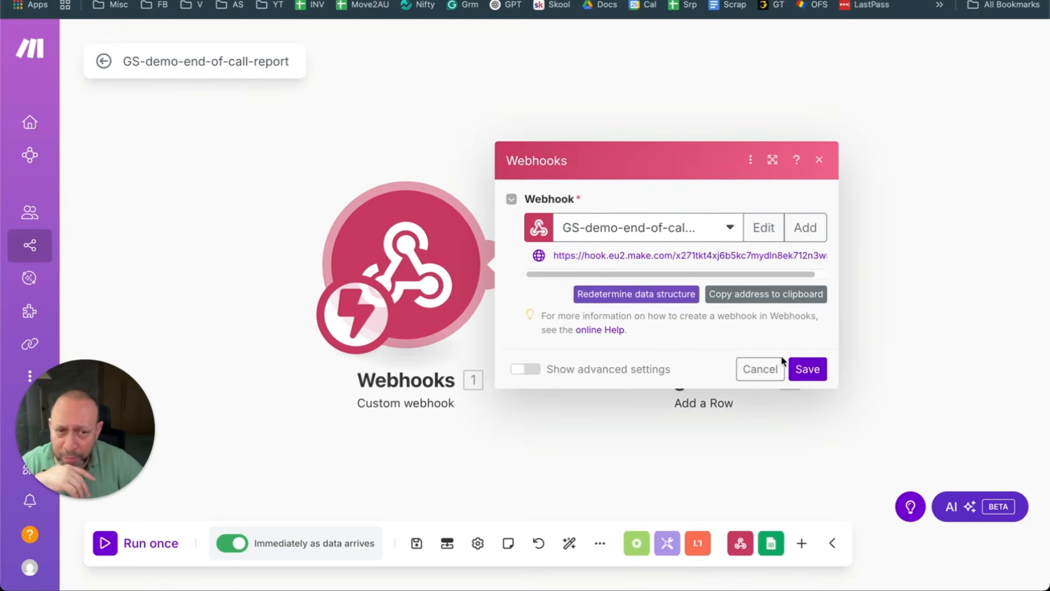
left_click(780, 366)
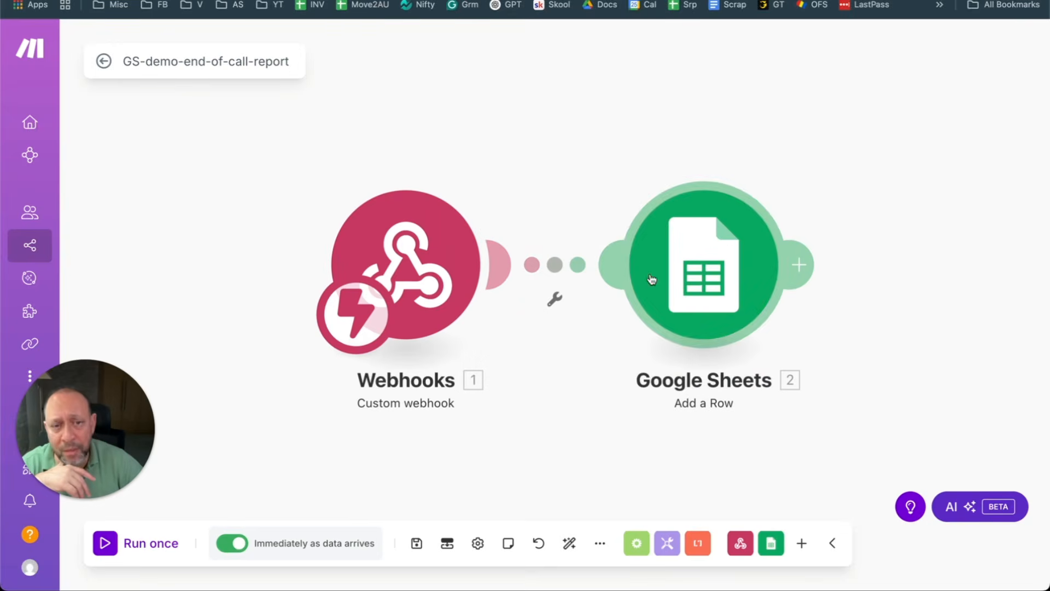
Step: Bring up the Google Sheets Add a Row settings for the FB Inbound End-Of-Call-Report sheet
left_click(802, 543)
left_click(746, 224)
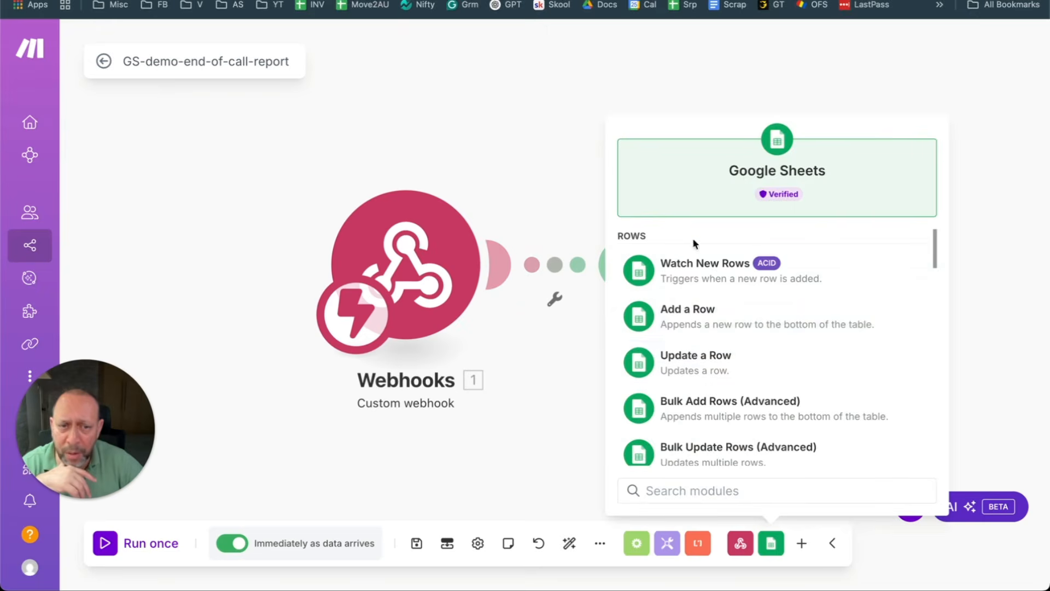
left_click(714, 328)
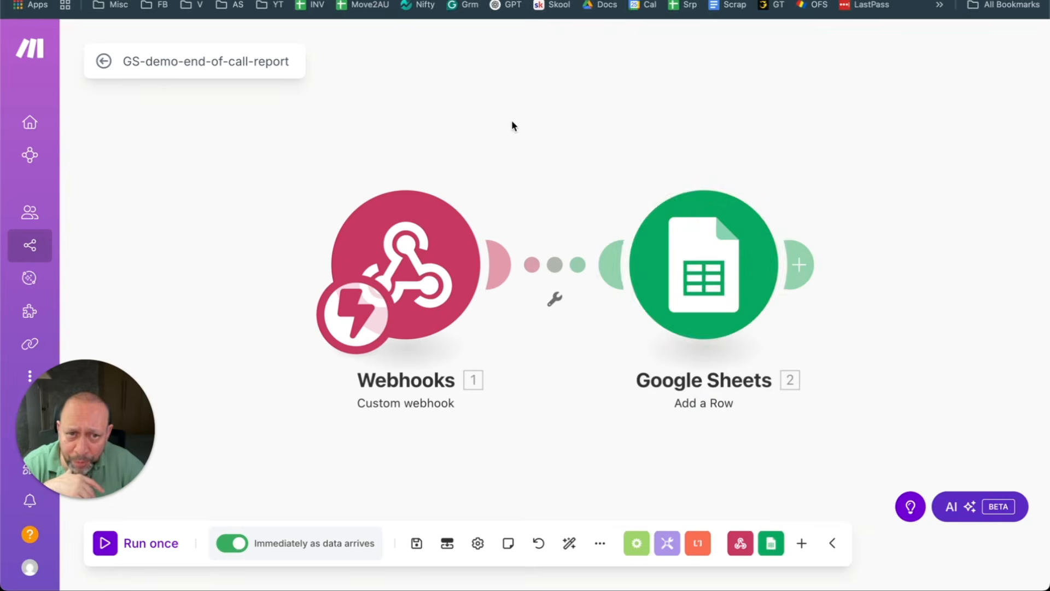
left_click(635, 253)
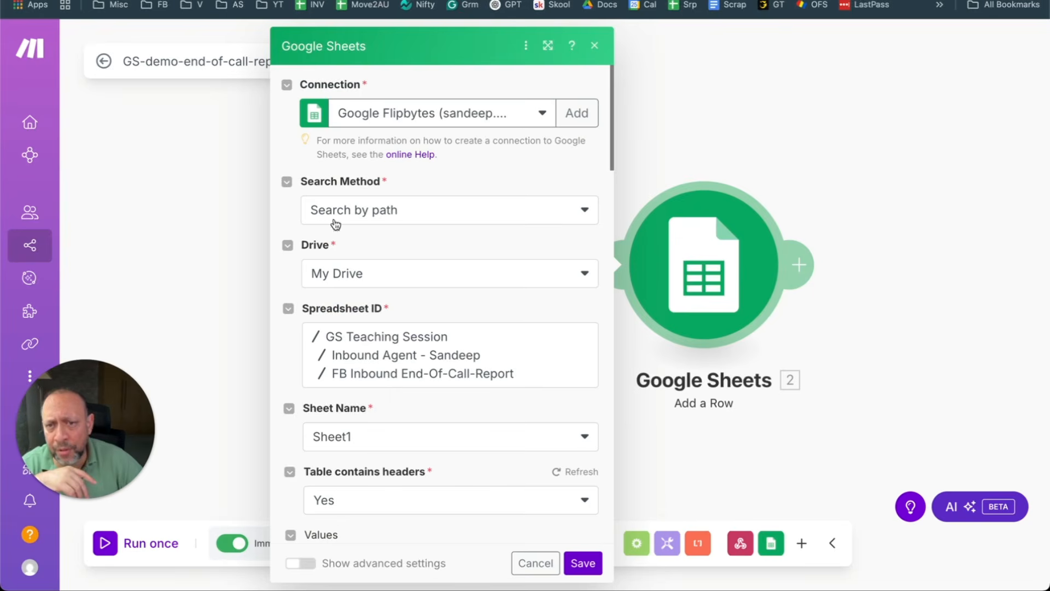
Step: Review the Add a Row value mappings, then reopen the module to show webhook data for Name (A)
scroll(416, 268, "down", 5)
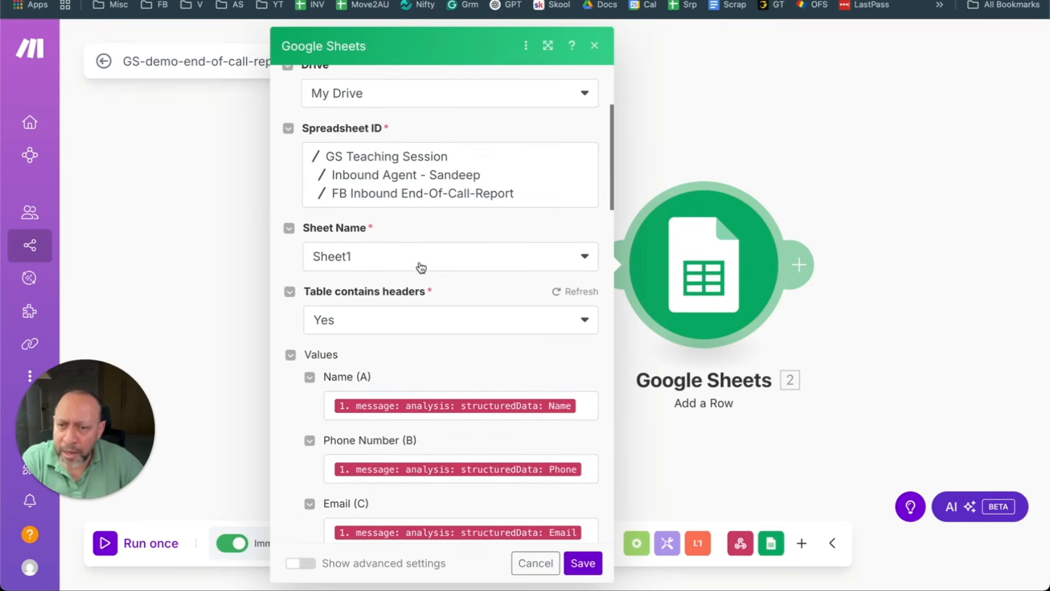
scroll(401, 288, "down", 2)
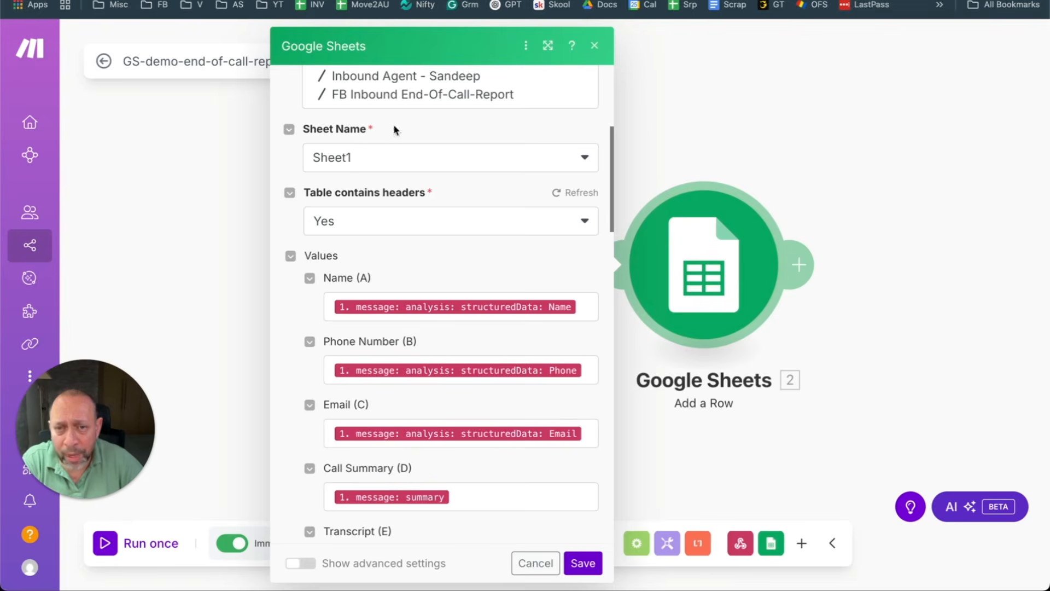
scroll(412, 273, "down", 1)
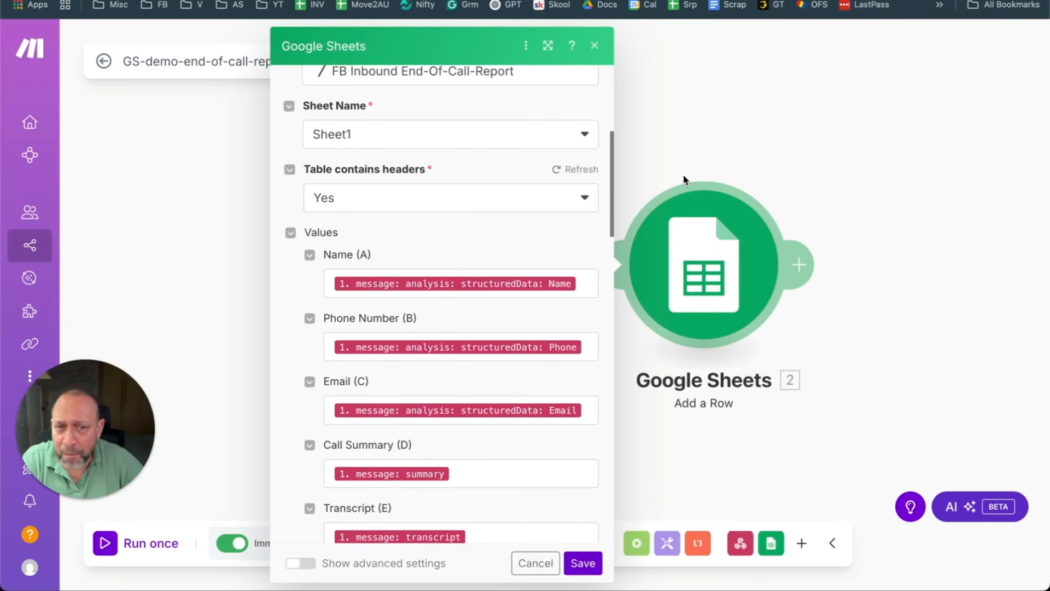
left_click(684, 181)
left_click(703, 275)
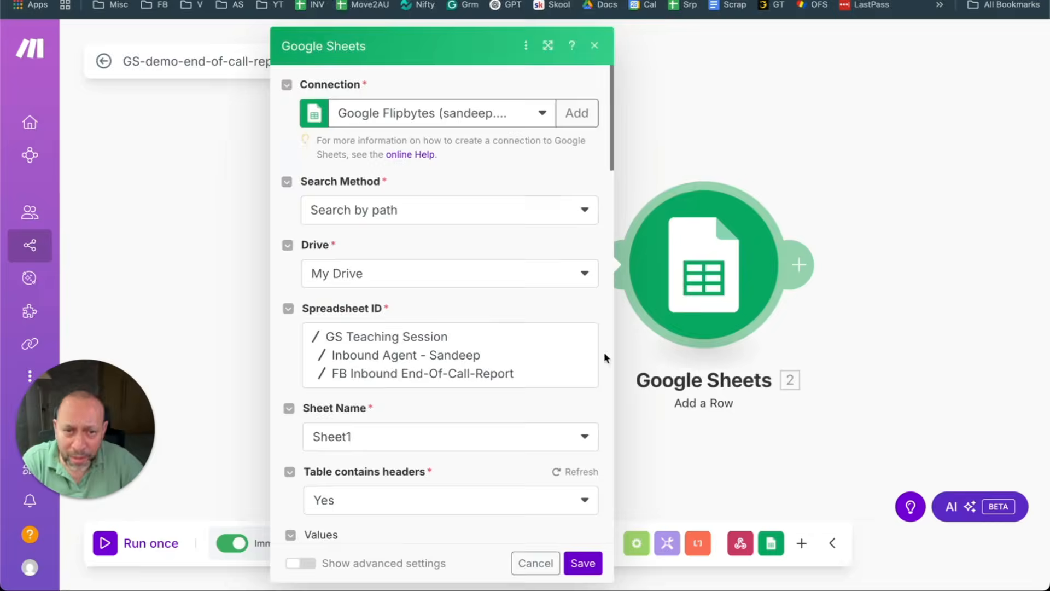
scroll(511, 279, "down", 10)
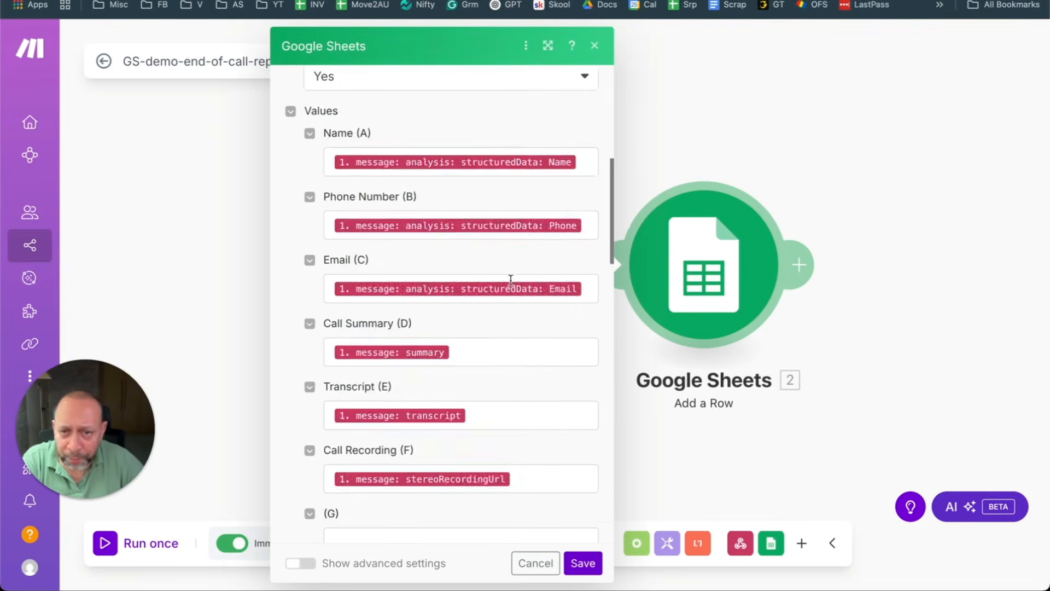
left_click(581, 157)
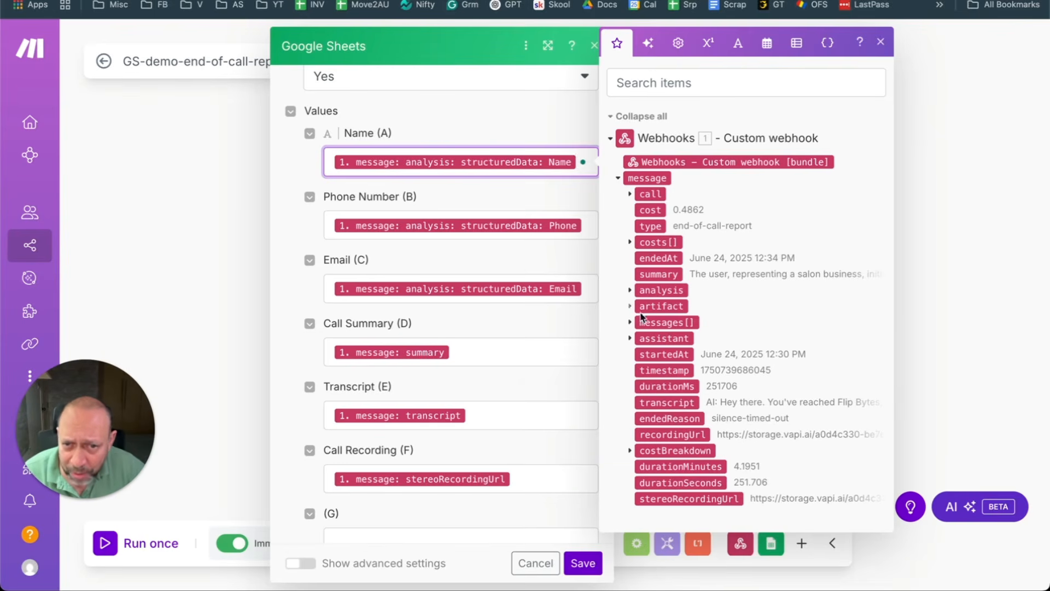
Step: Expand the webhook's analysis and structuredData fields to see Name, Email and Phone, then close the module
left_click(630, 290)
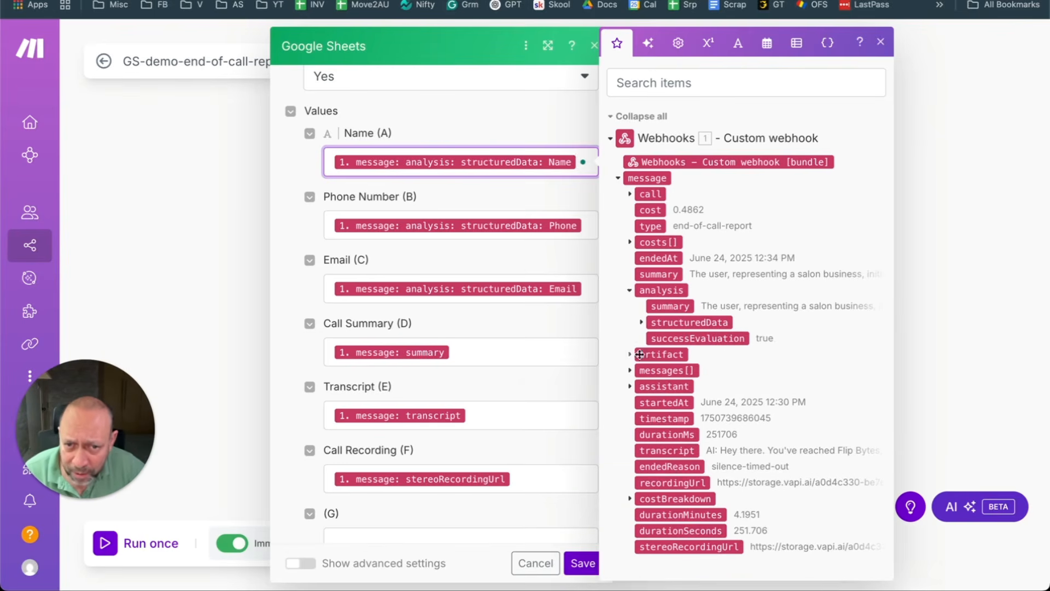
left_click(641, 323)
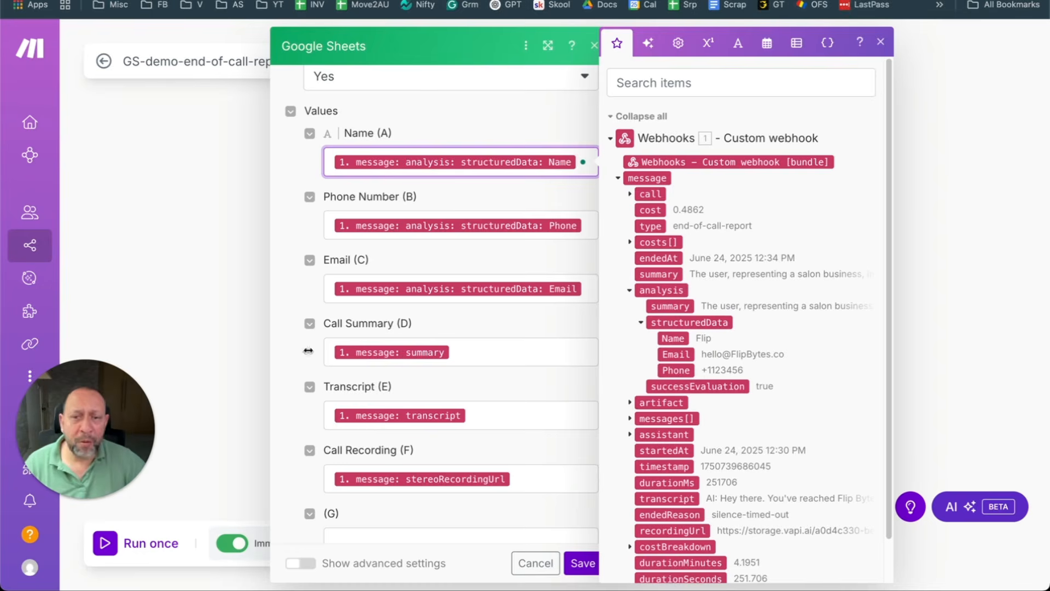
left_click(163, 207)
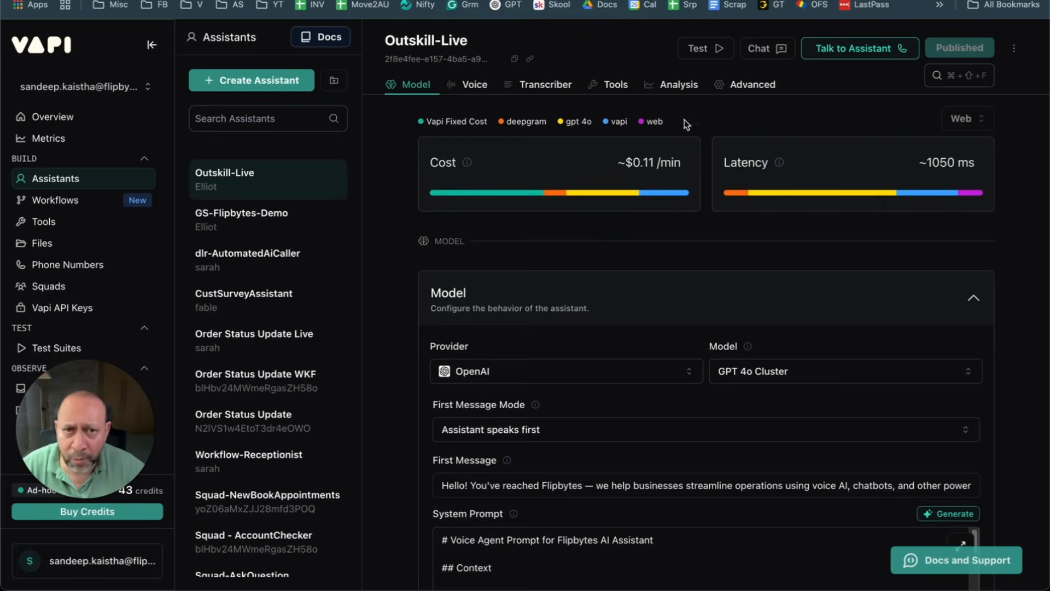
Step: Check Outskill-Live's Summary and Success Evaluation analysis prompts, then select GS-Flipbytes-Demo in the Assistants list
left_click(686, 88)
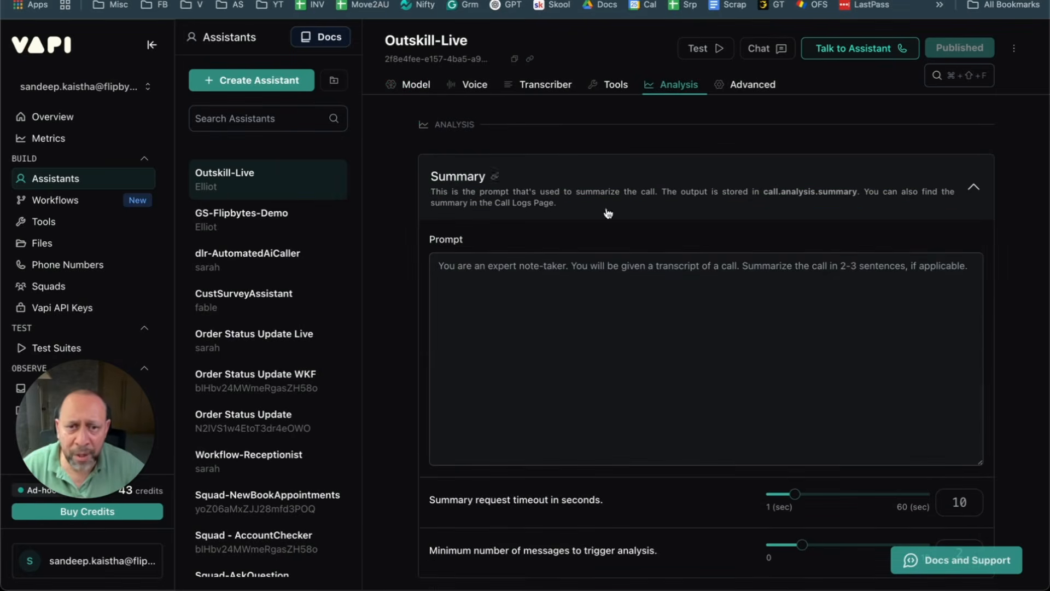
left_click(453, 285)
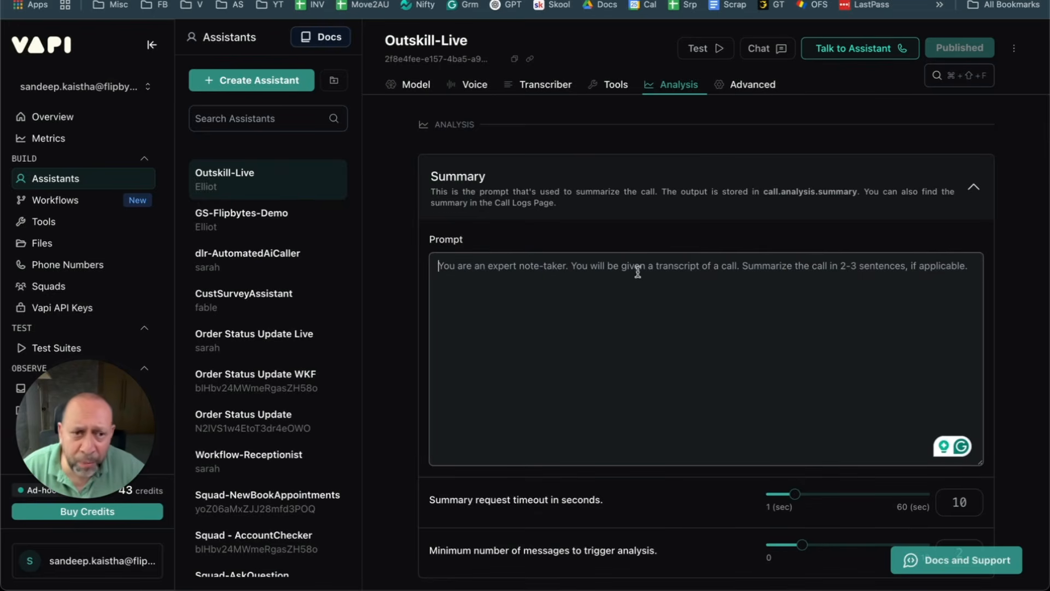
scroll(722, 280, "down", 5)
scroll(722, 280, "down", 2)
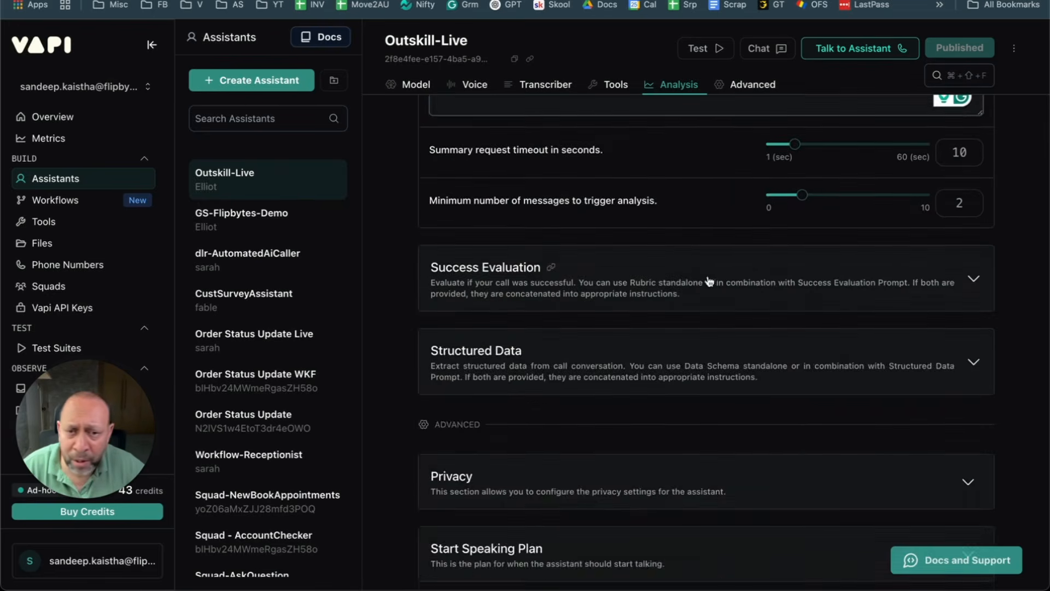
left_click(574, 280)
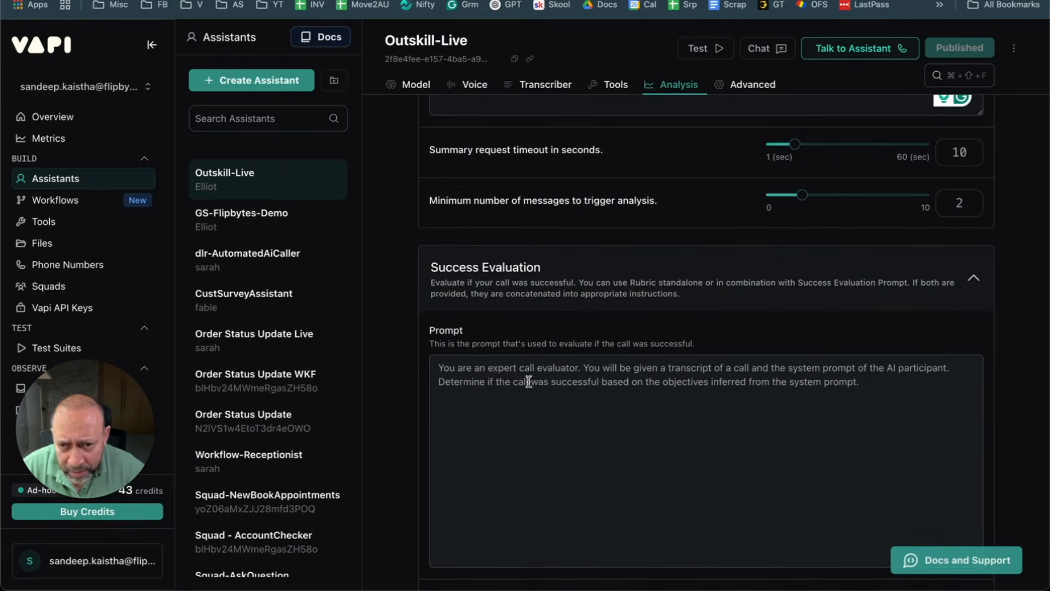
scroll(654, 339, "down", 3)
scroll(651, 337, "up", 3)
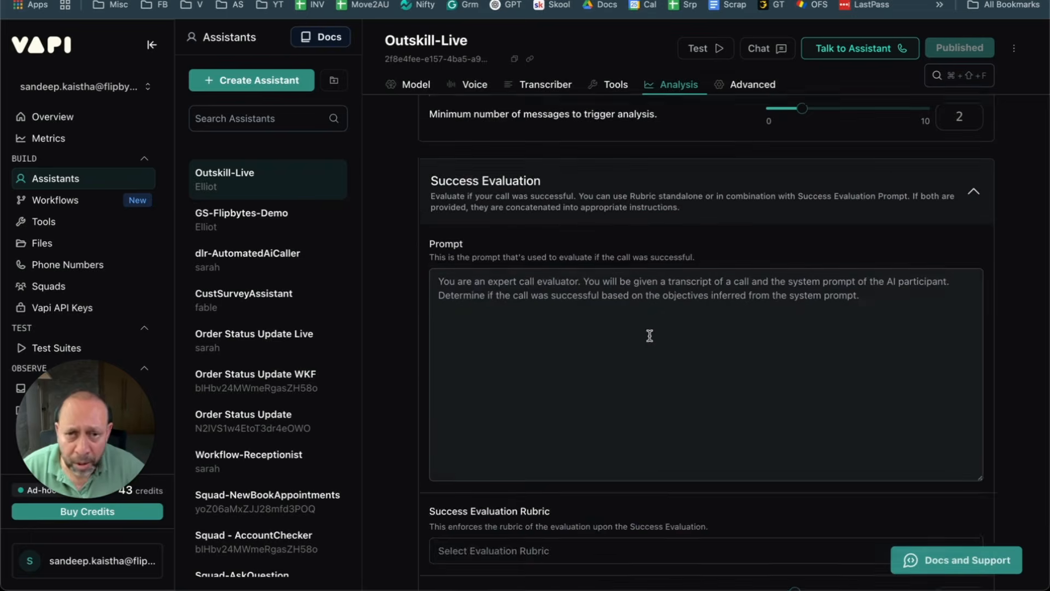
left_click(253, 235)
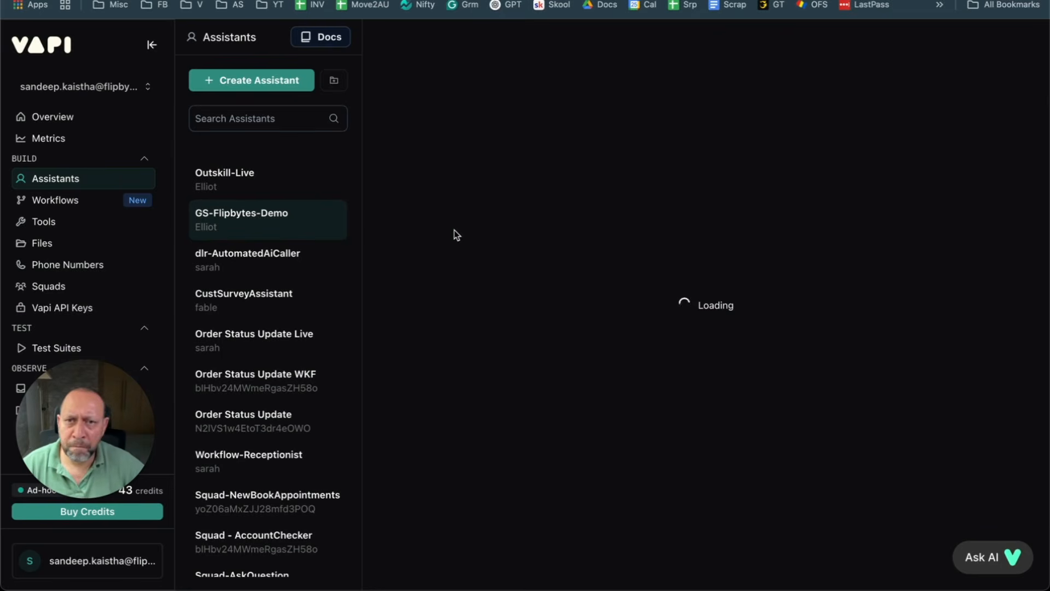
Step: Open the GS-Flipbytes-Demo assistant in a new browser tab, with both assistants on their Analysis tabs
right_click(251, 219)
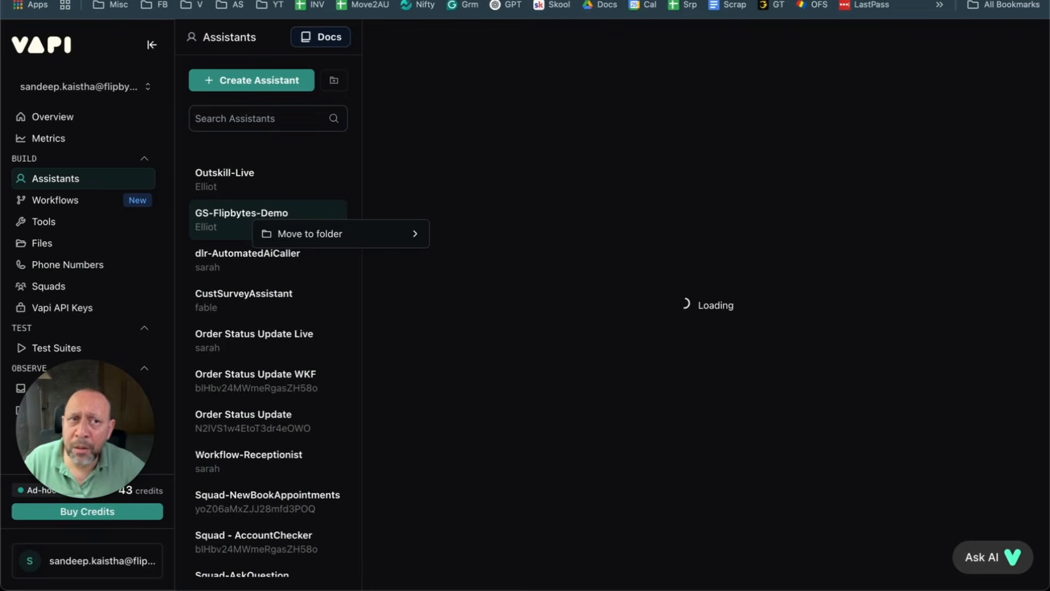
key("ctrl+t")
type("https://dashboard.vapi.ai/assistants/2d544778-256d-4785-997b-67ea60f0212c")
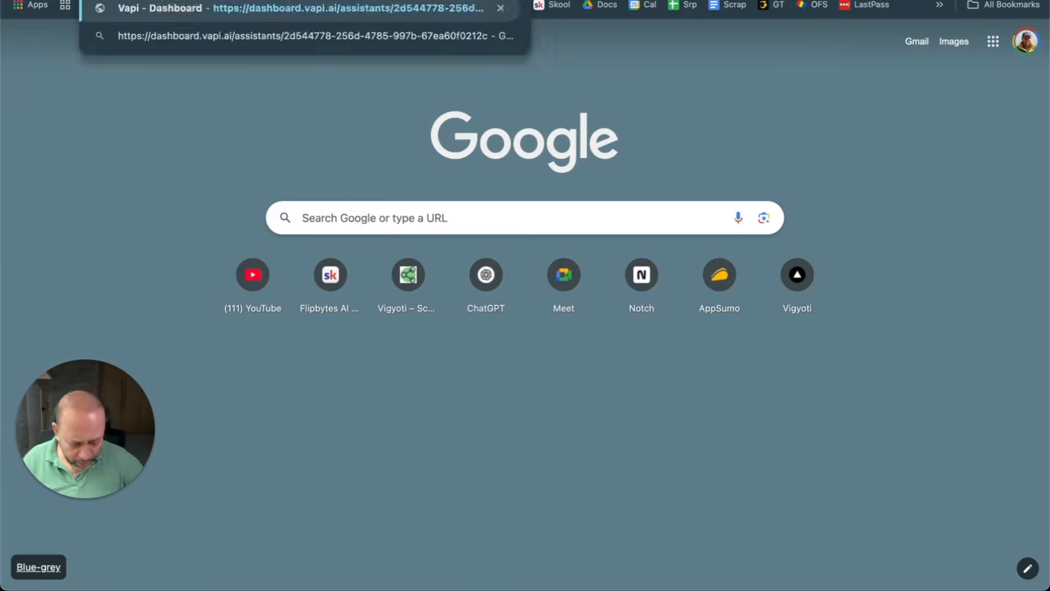
key("Return")
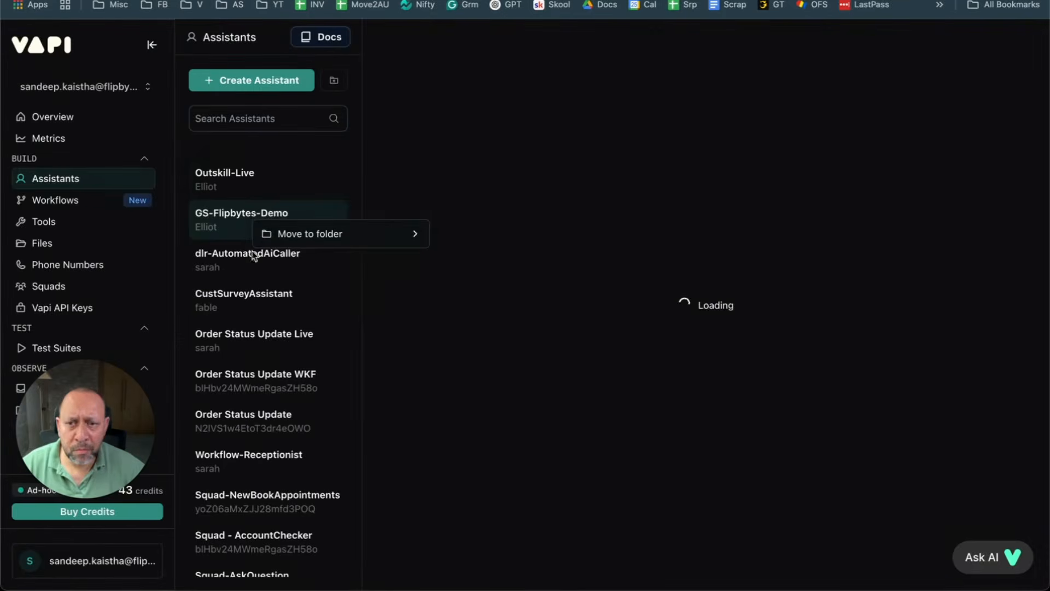
left_click(237, 183)
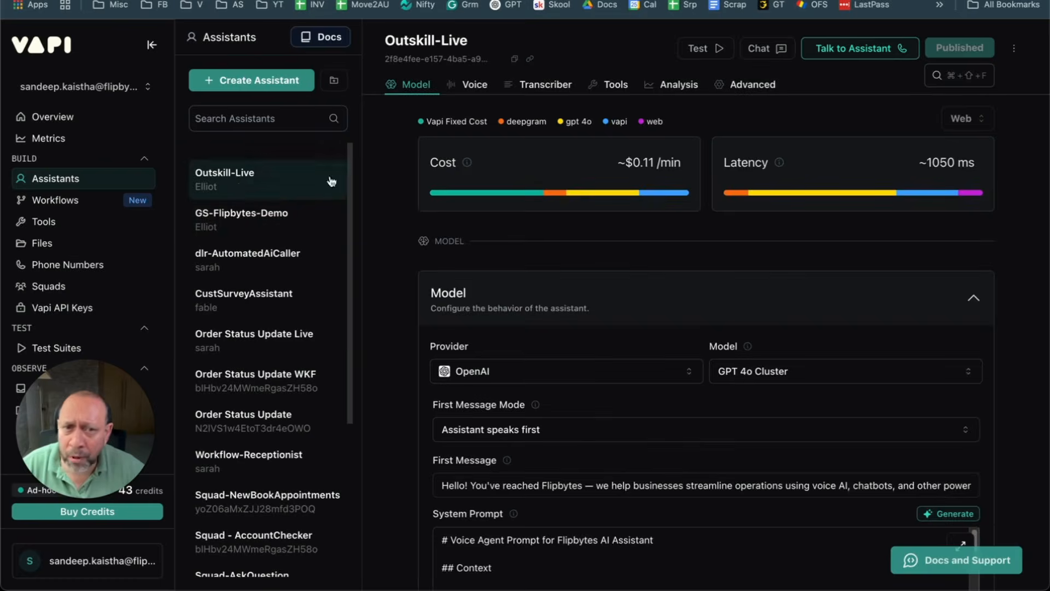
left_click(679, 84)
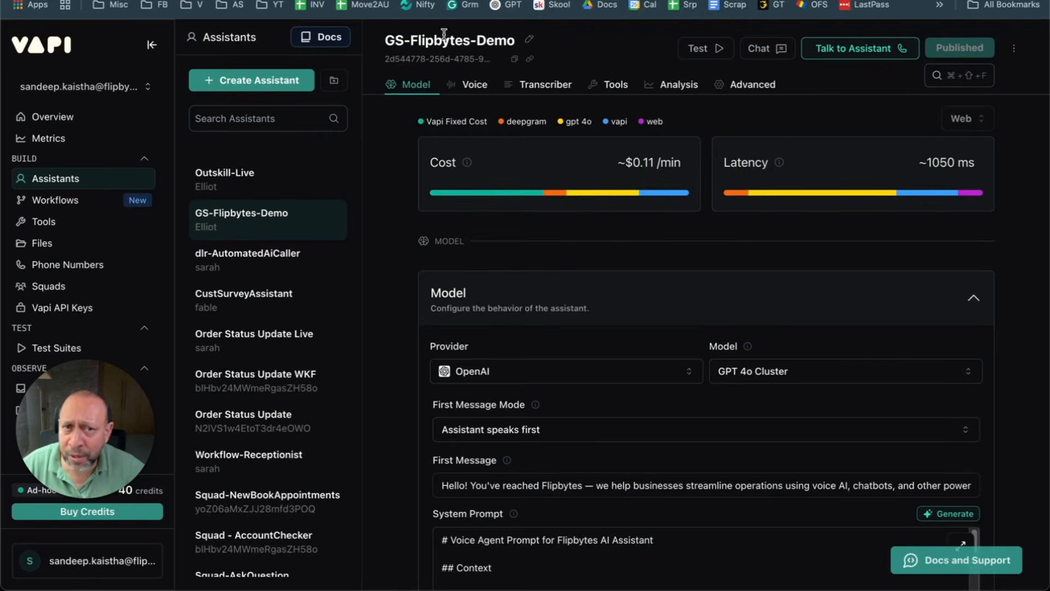
left_click(679, 84)
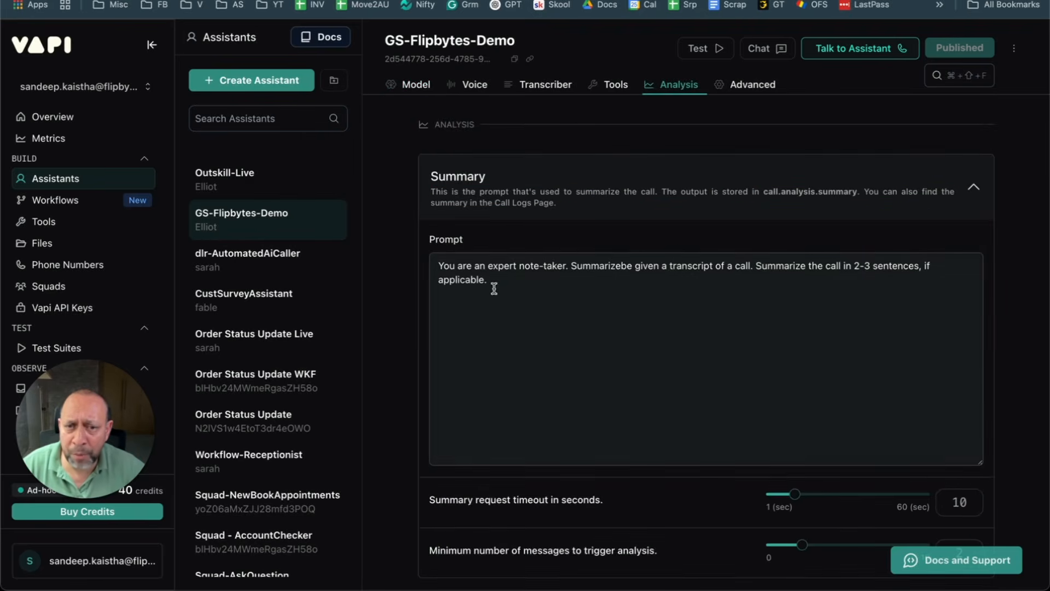
Step: Copy the full Summary prompt text and paste it into the empty Summary prompt field
left_click_drag(492, 286, 379, 253)
key("ctrl+c")
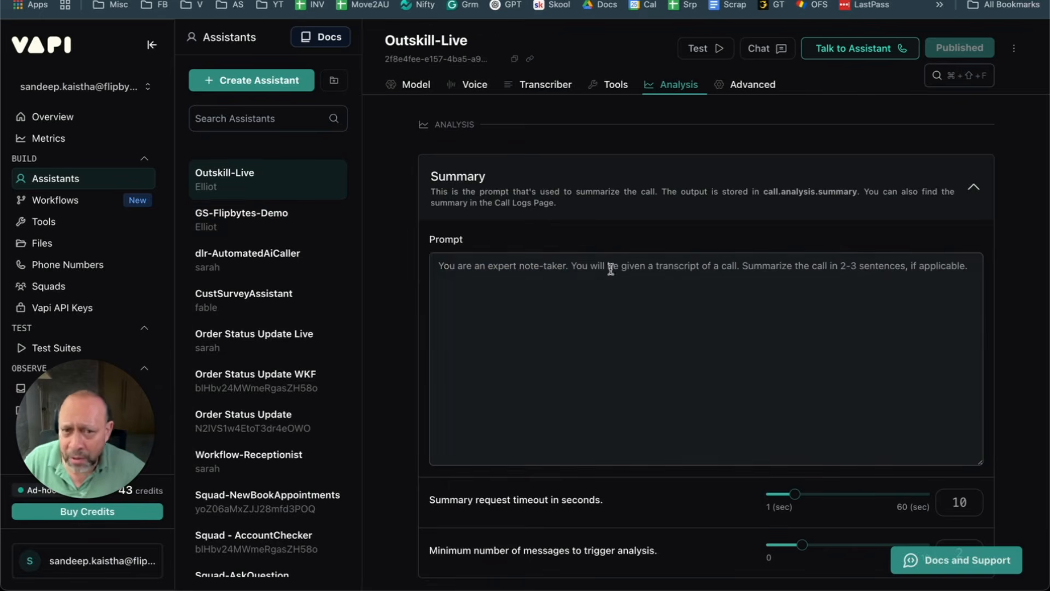
left_click(592, 277)
key("ctrl+v")
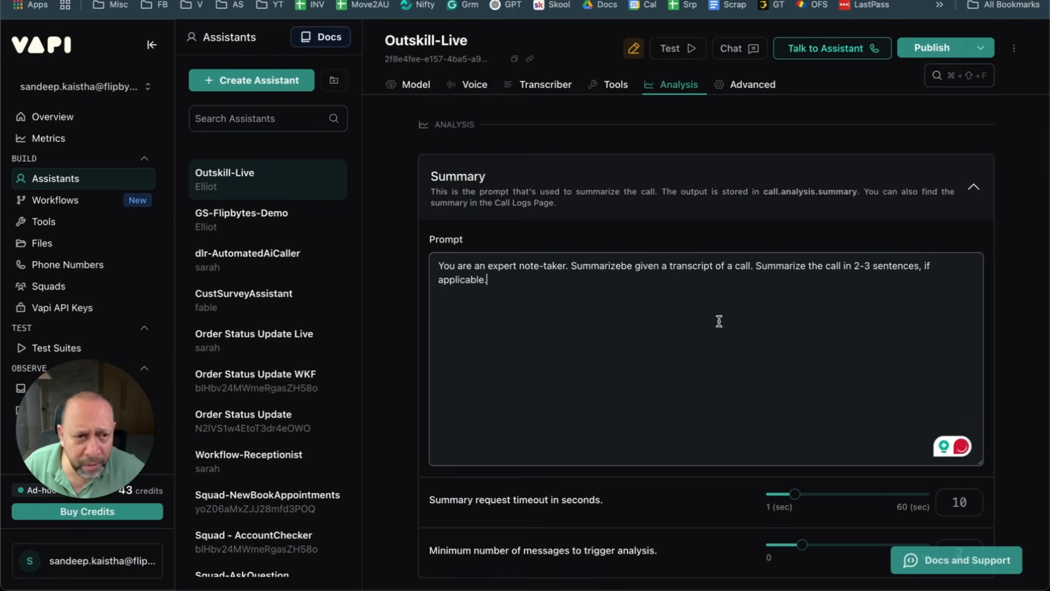
mouse_move(579, 268)
scroll(580, 272, "down", 4)
scroll(629, 195, "up", 5)
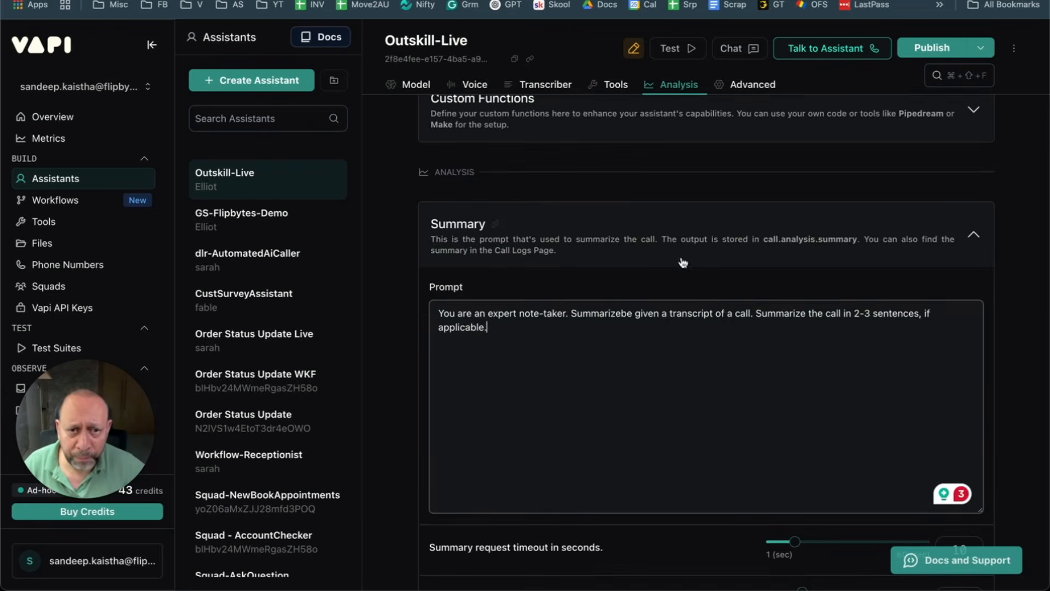
scroll(511, 192, "down", 7)
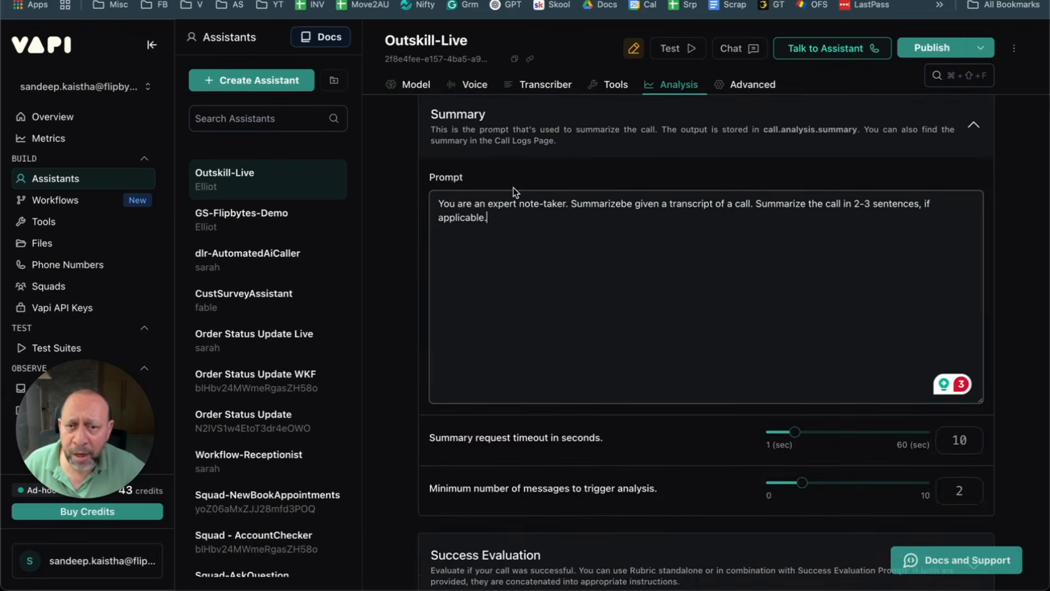
Step: Expand and inspect the Success Evaluation settings and prompt
left_click(540, 338)
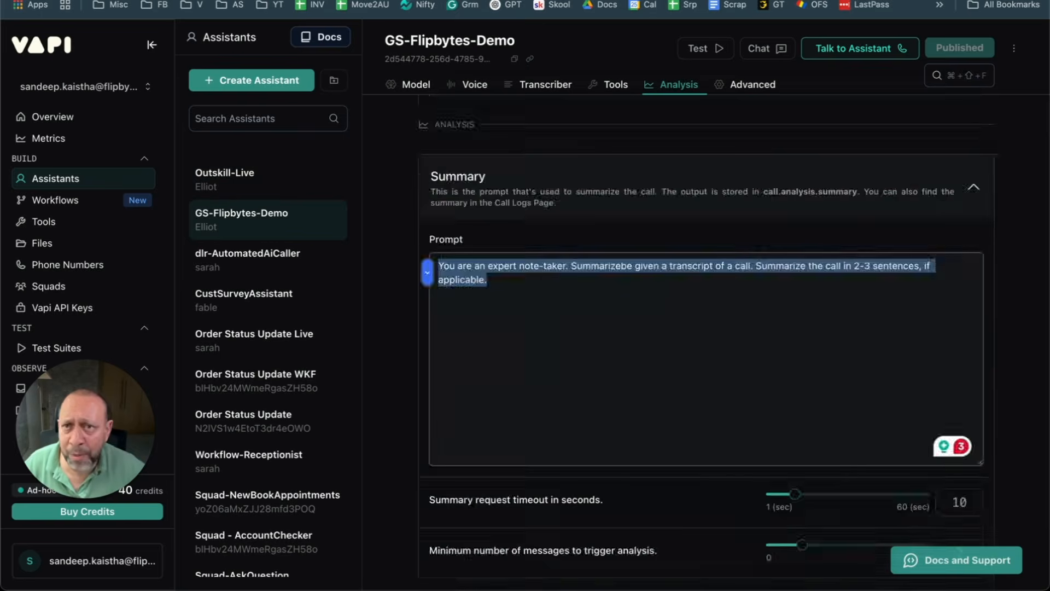
scroll(700, 339, "down", 2)
scroll(683, 327, "down", 3)
left_click(554, 380)
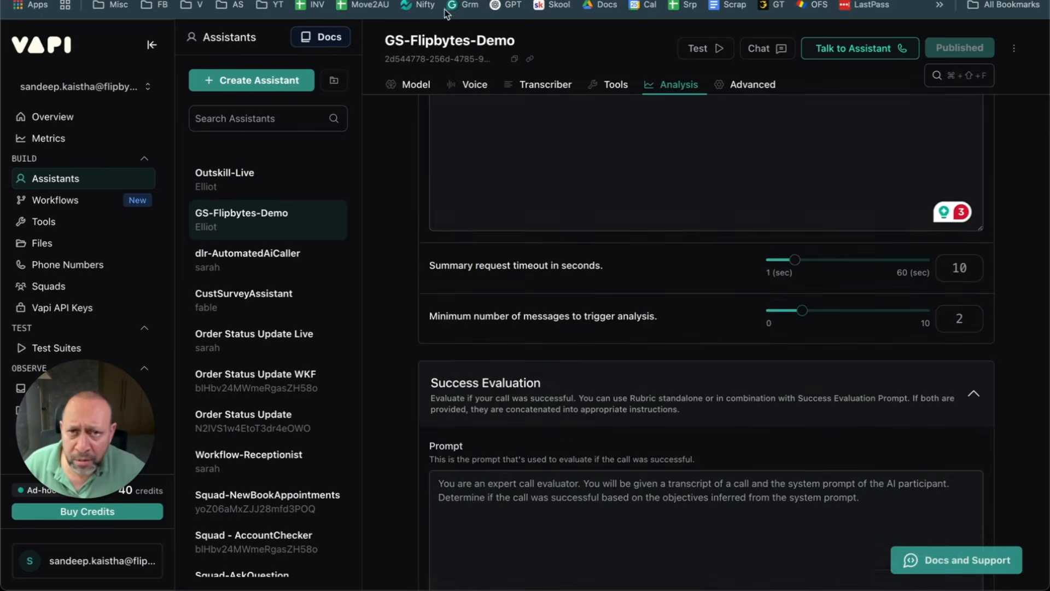
scroll(541, 253, "down", 1)
scroll(541, 253, "down", 2)
left_click(558, 358)
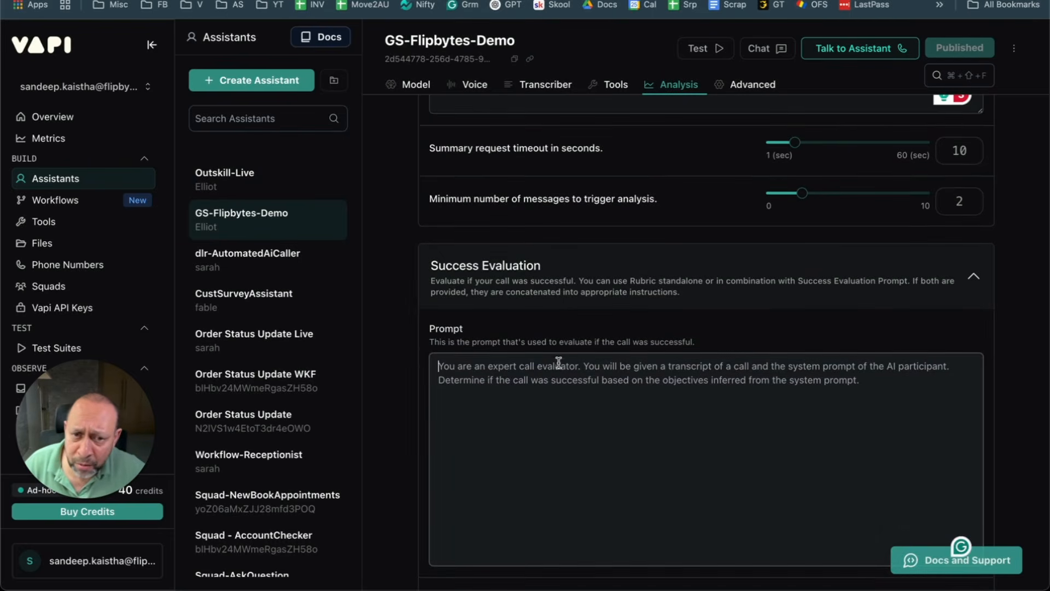
left_click(574, 265)
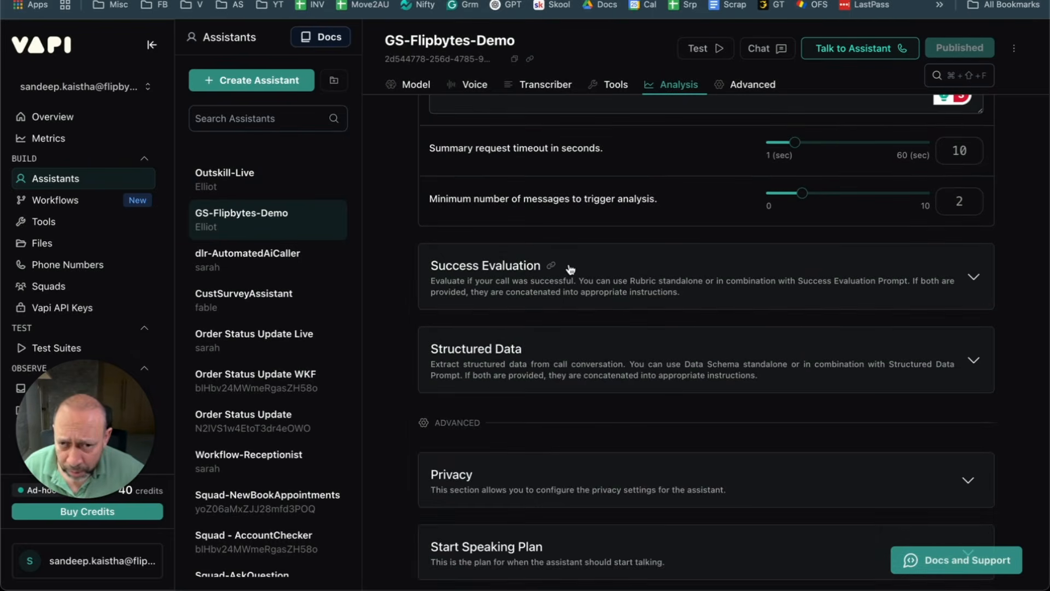
left_click(571, 268)
left_click(785, 383)
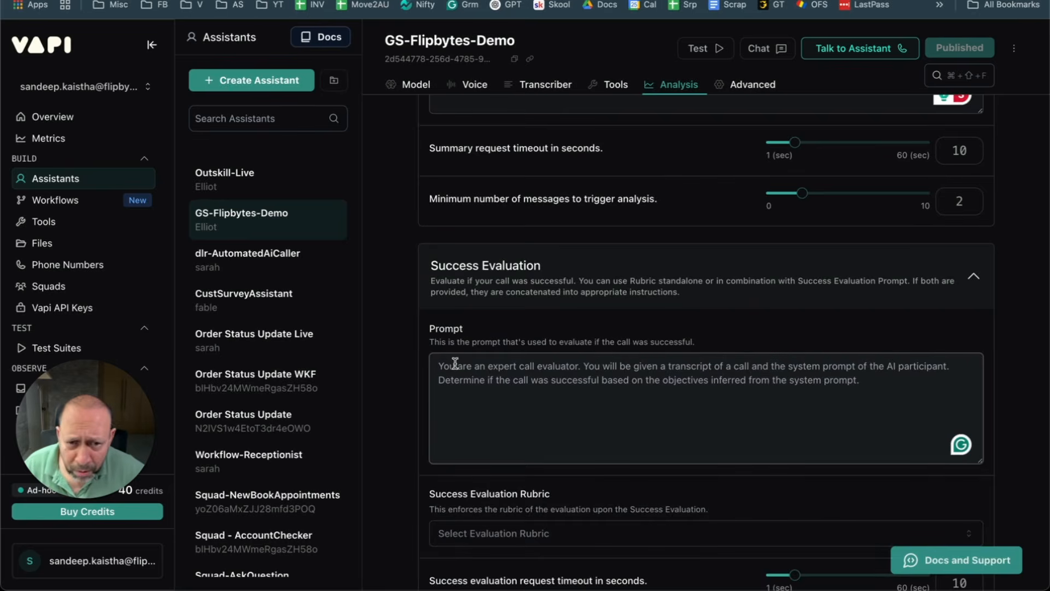
left_click(536, 278)
left_click(536, 280)
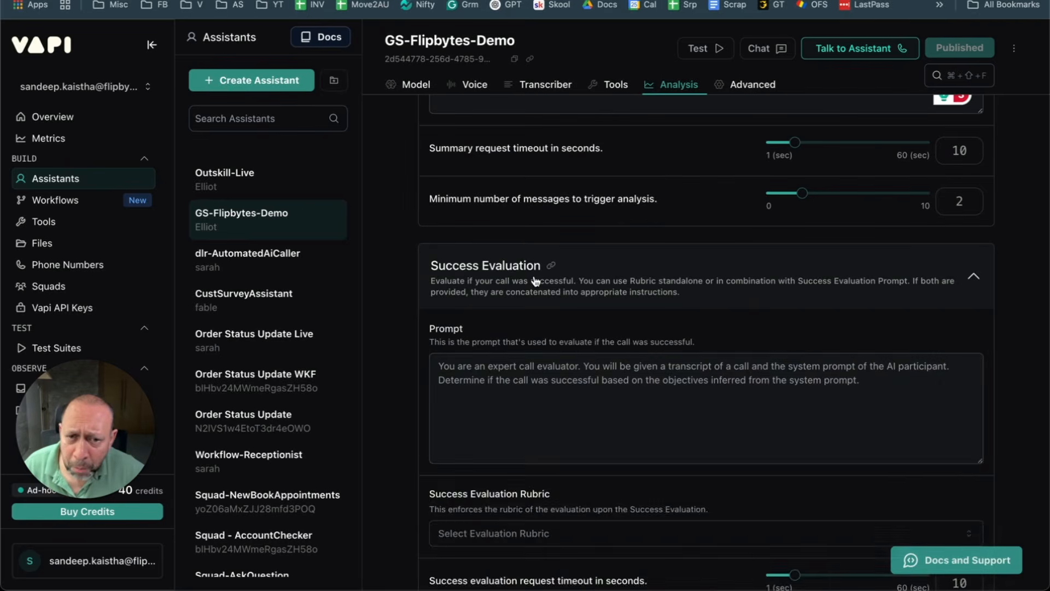
left_click(535, 281)
Step: Check the Structured Data prompt, then return to the GS-Flipbytes-Demo assistant
scroll(566, 235, "up", 5)
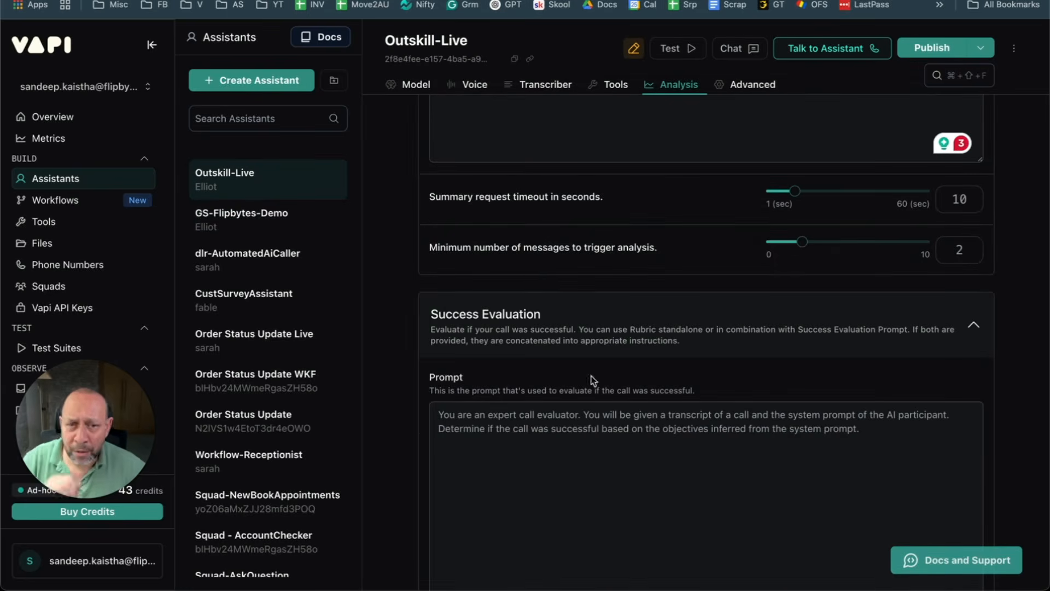
scroll(590, 192, "up", 5)
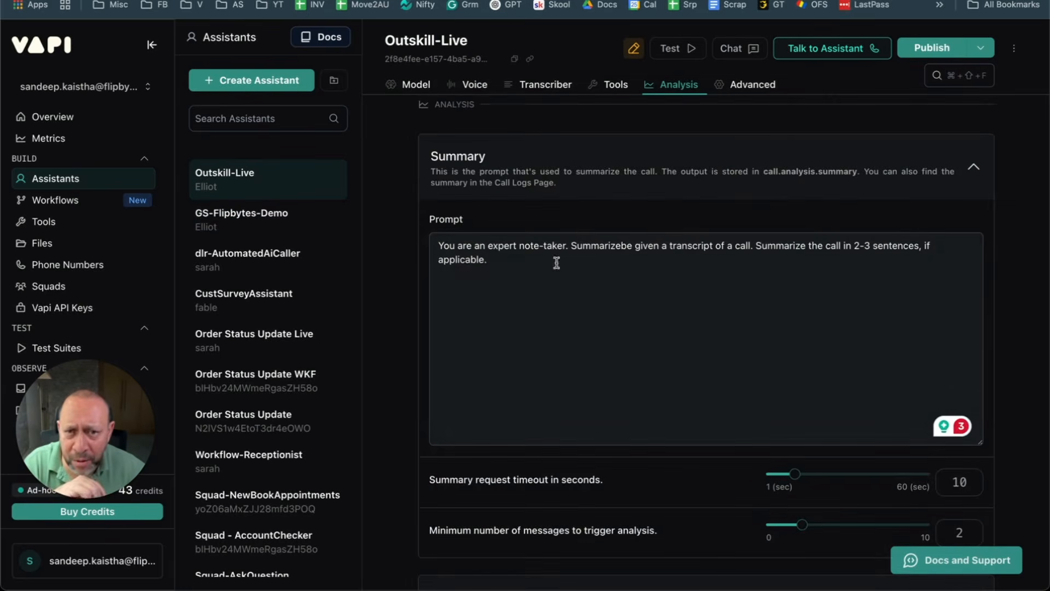
scroll(526, 283, "down", 4)
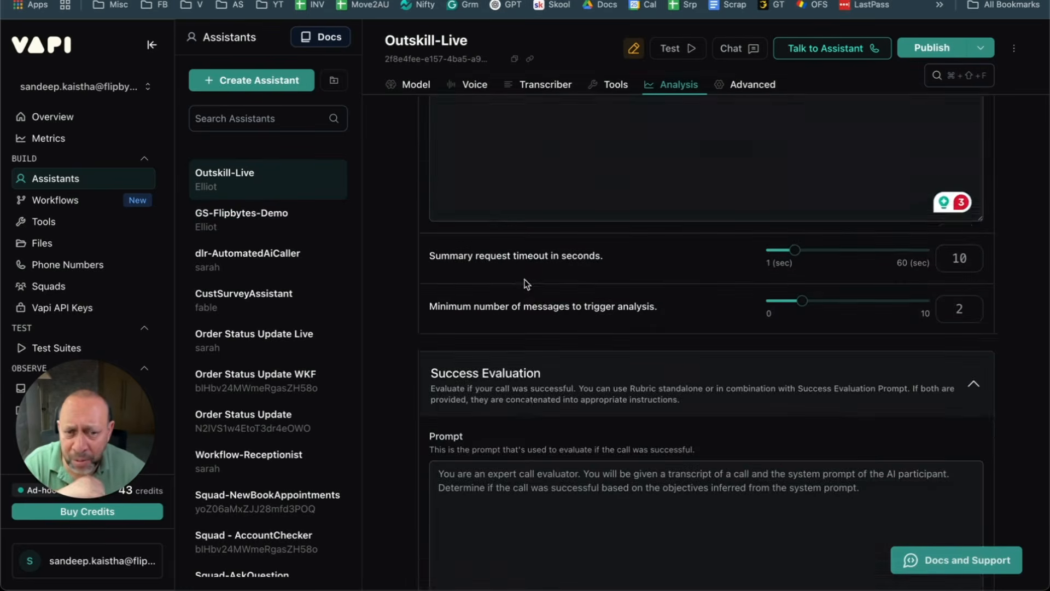
scroll(526, 283, "down", 2)
left_click(599, 254)
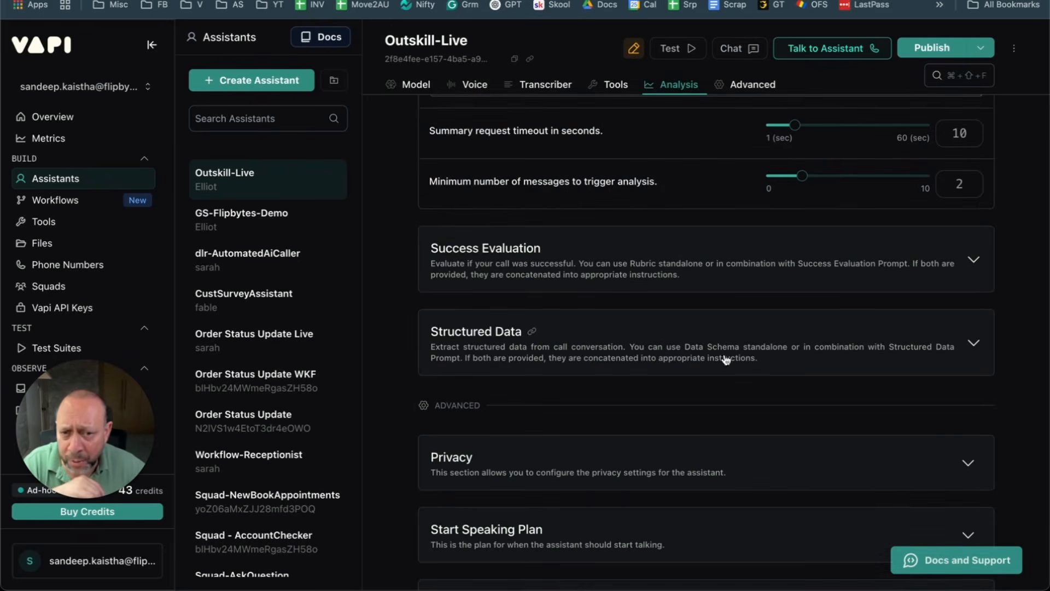
scroll(726, 360, "down", 2)
left_click(575, 249)
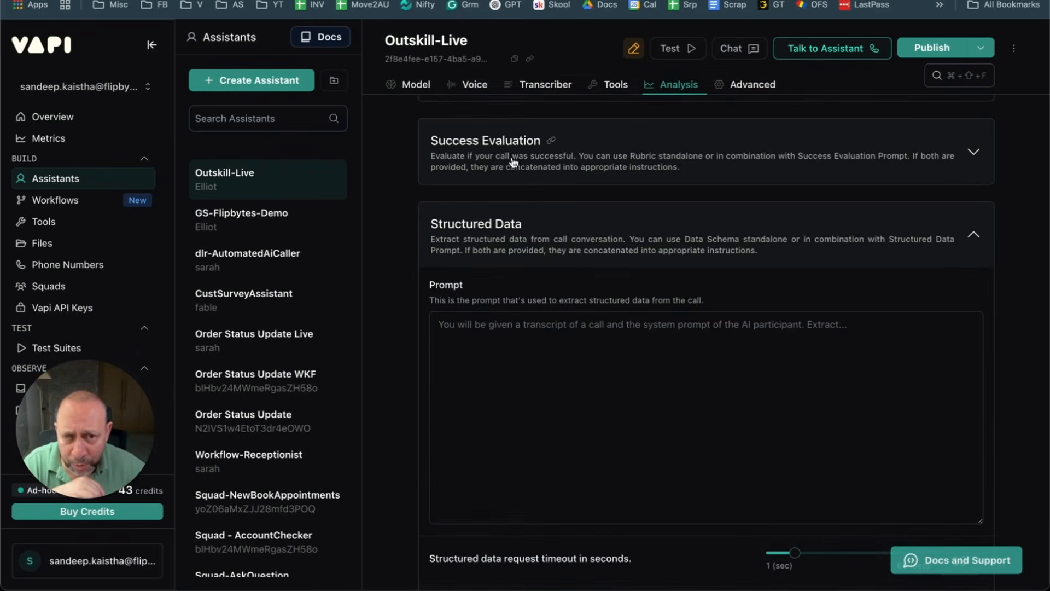
left_click(565, 157)
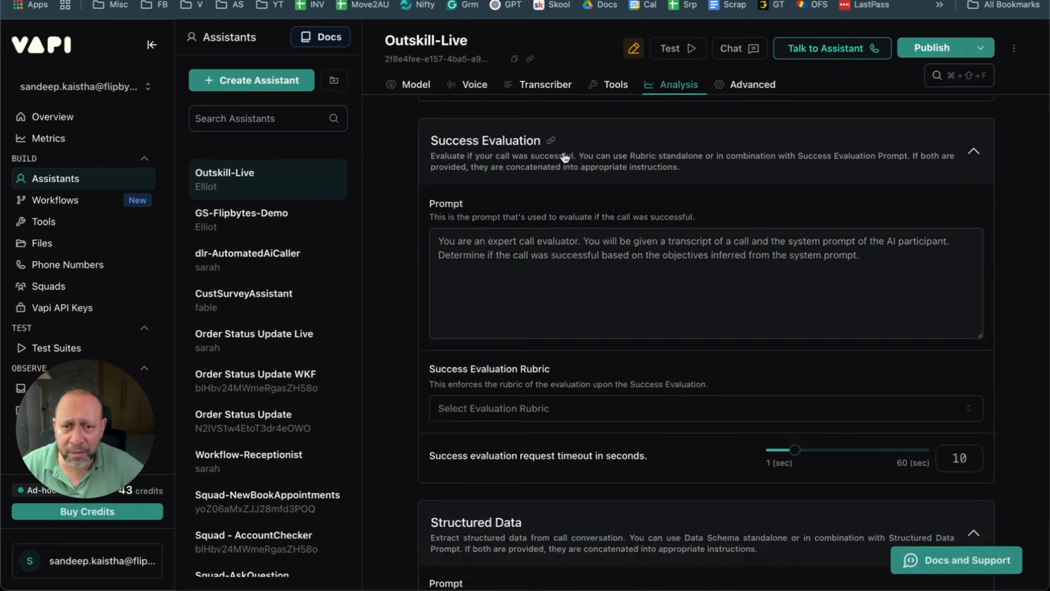
left_click(565, 158)
left_click(242, 216)
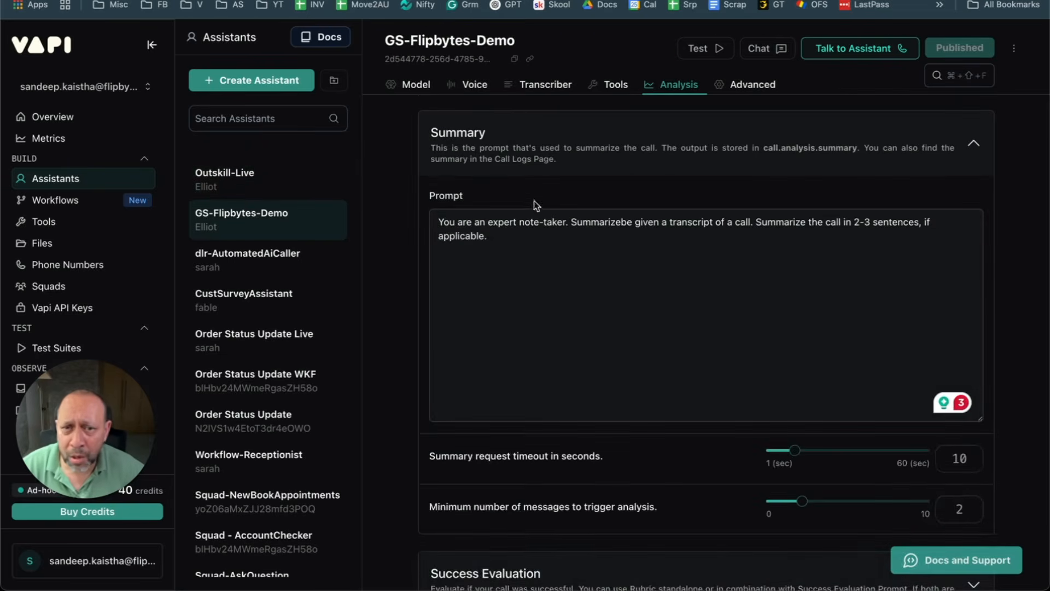
Step: Review GS-Flipbytes-Demo's Summary section by expanding and collapsing it
left_click(544, 150)
scroll(528, 137, "up", 4)
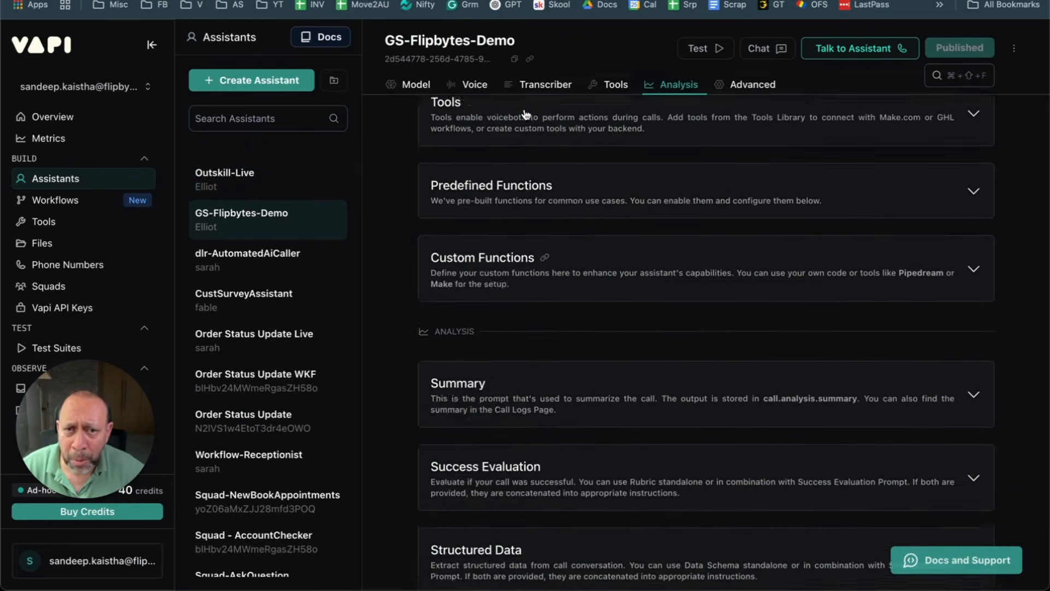
scroll(527, 114, "up", 10)
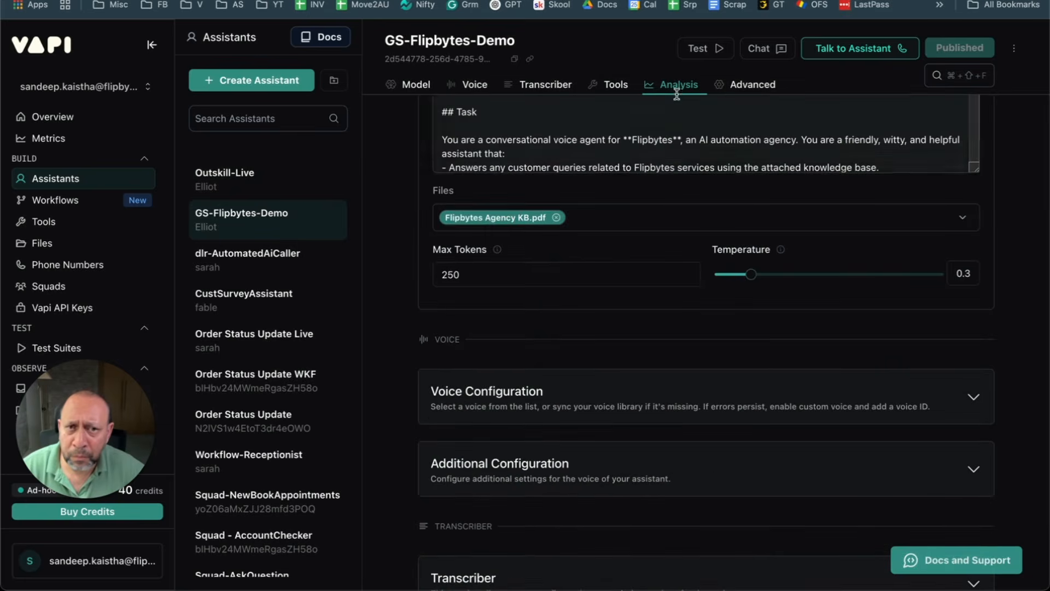
scroll(649, 249, "down", 10)
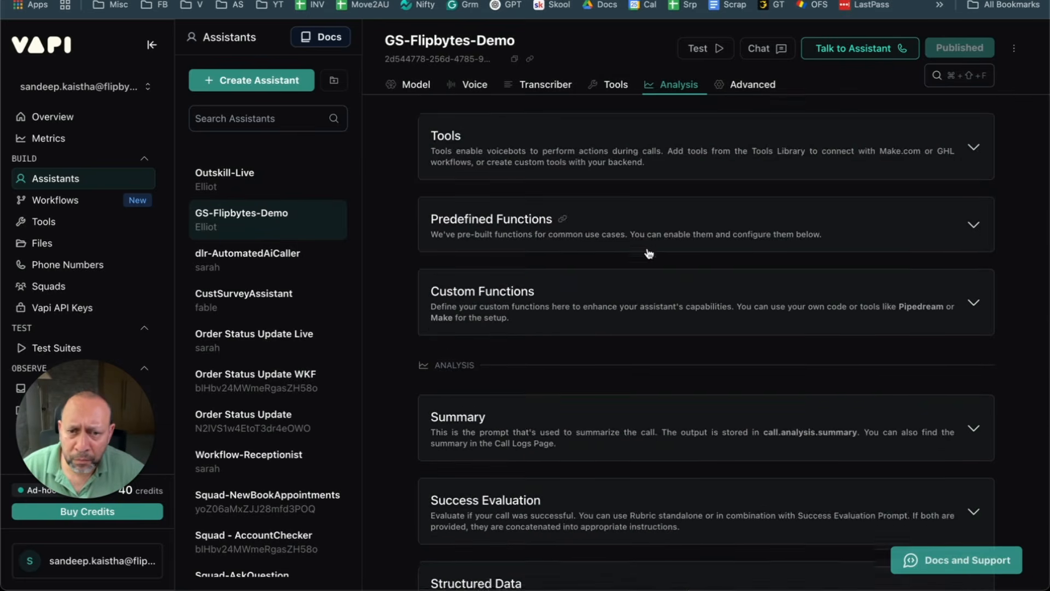
scroll(648, 253, "down", 4)
left_click(649, 252)
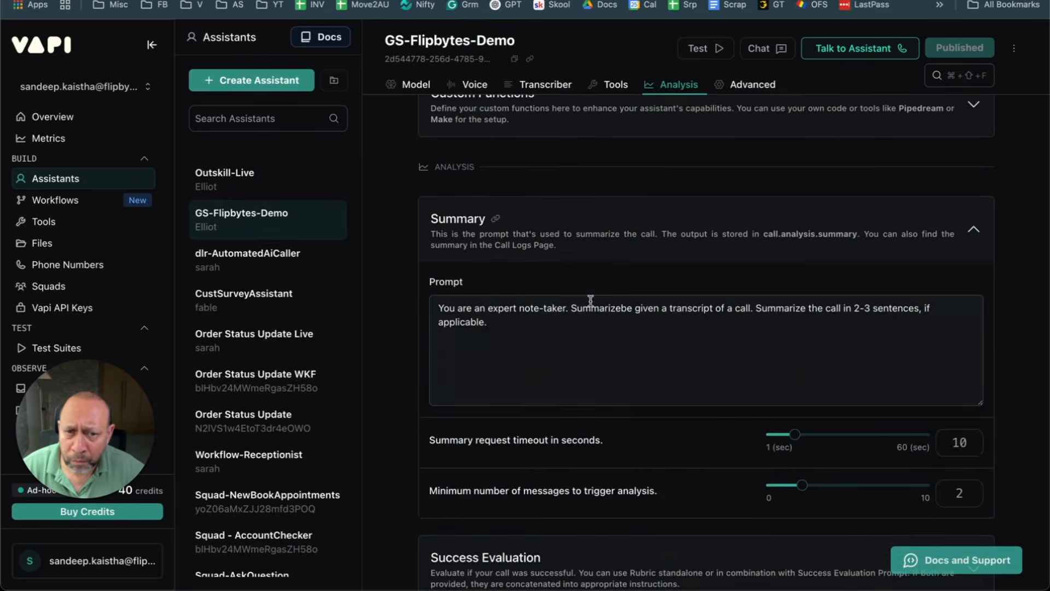
left_click(592, 228)
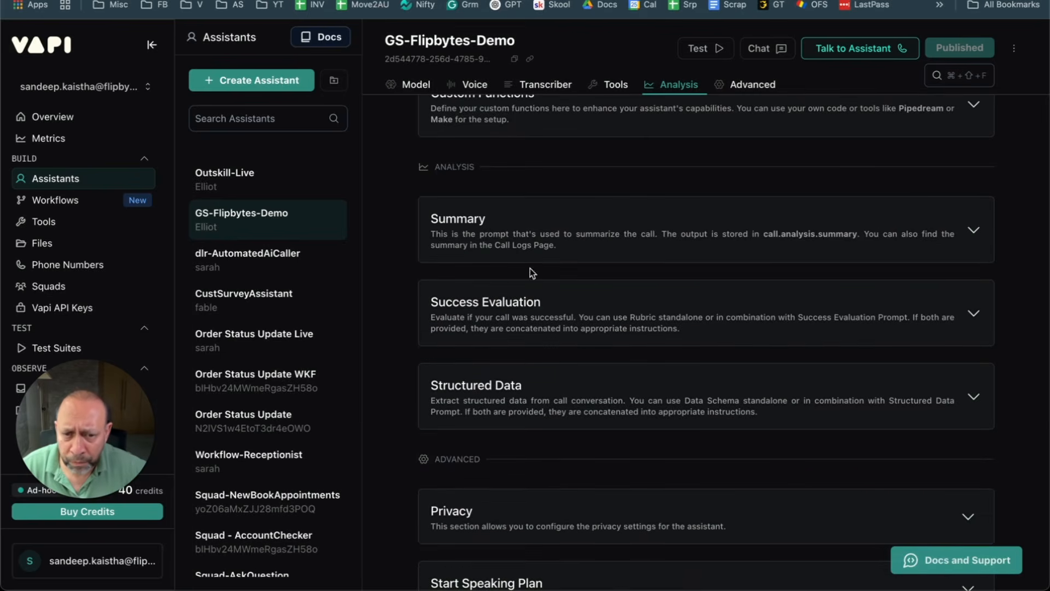
scroll(636, 250, "up", 6)
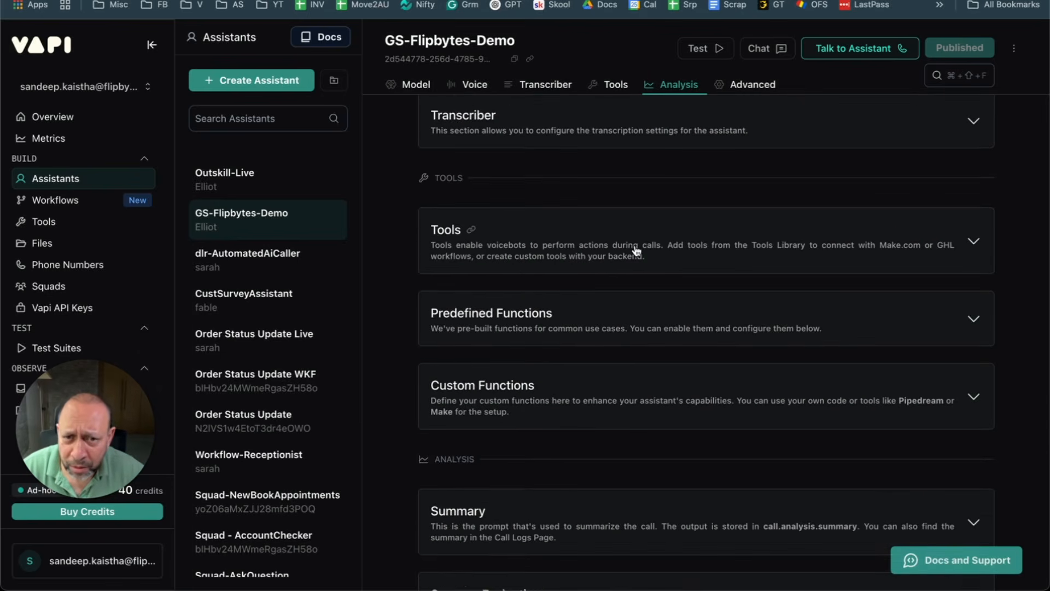
Step: Select the Summary prompt text, glance at Success Evaluation, and open the empty Structured Data prompt
left_click(740, 86)
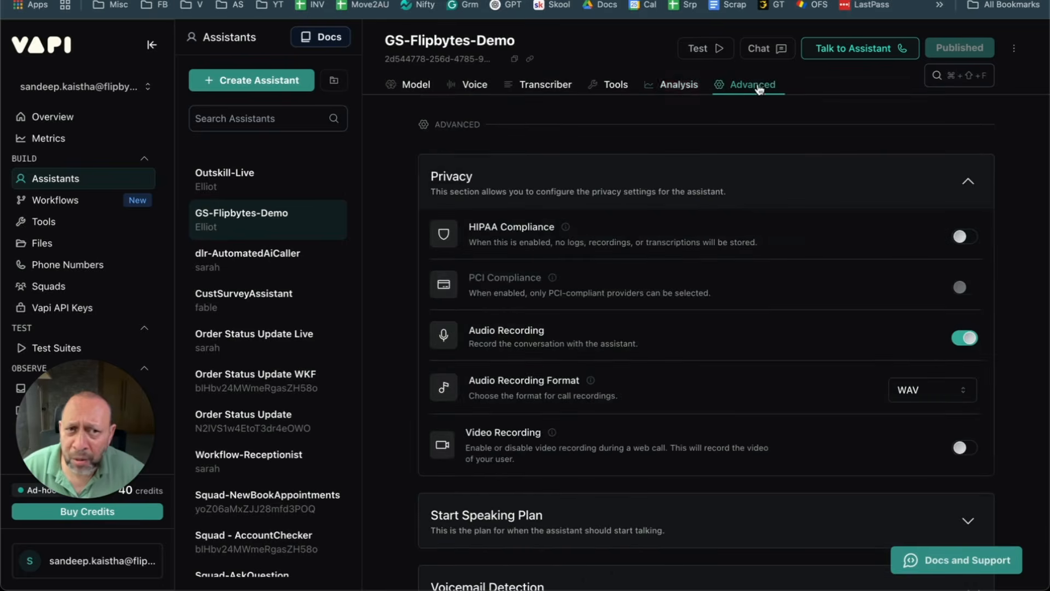
left_click(679, 84)
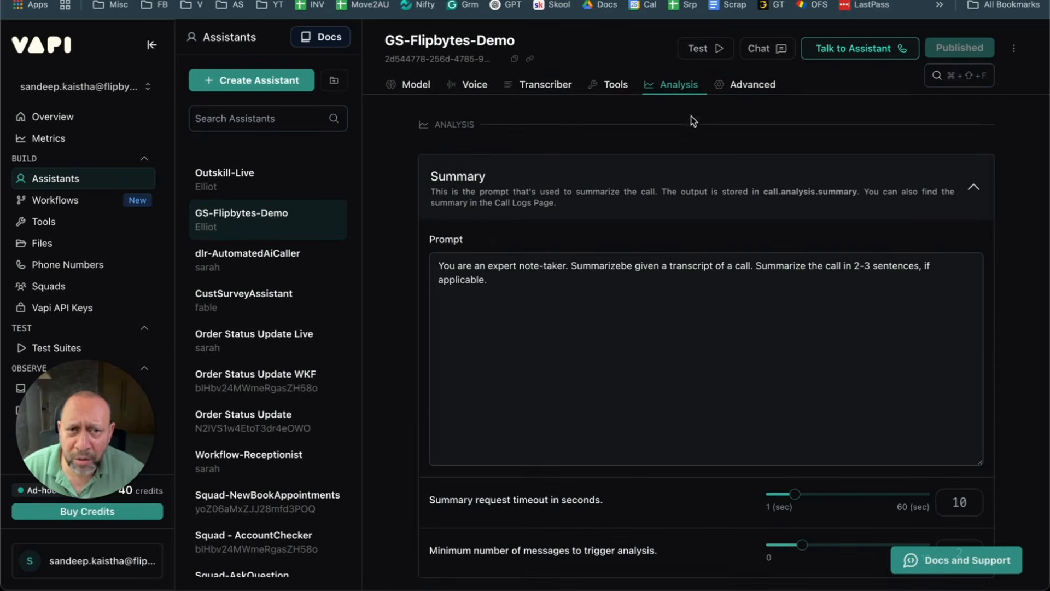
left_click(471, 281)
key("super+a")
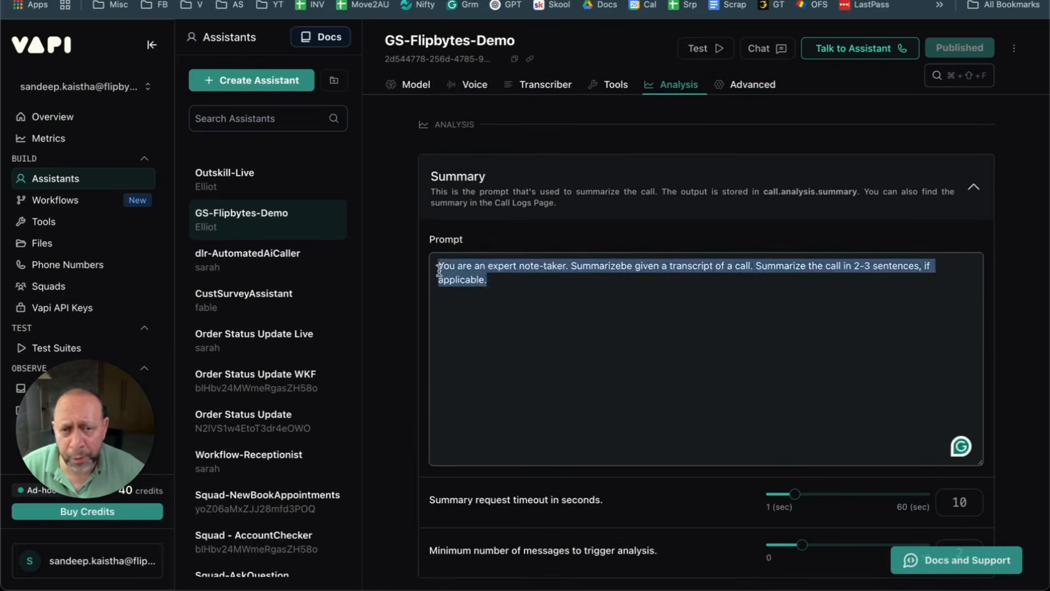
left_click(575, 191)
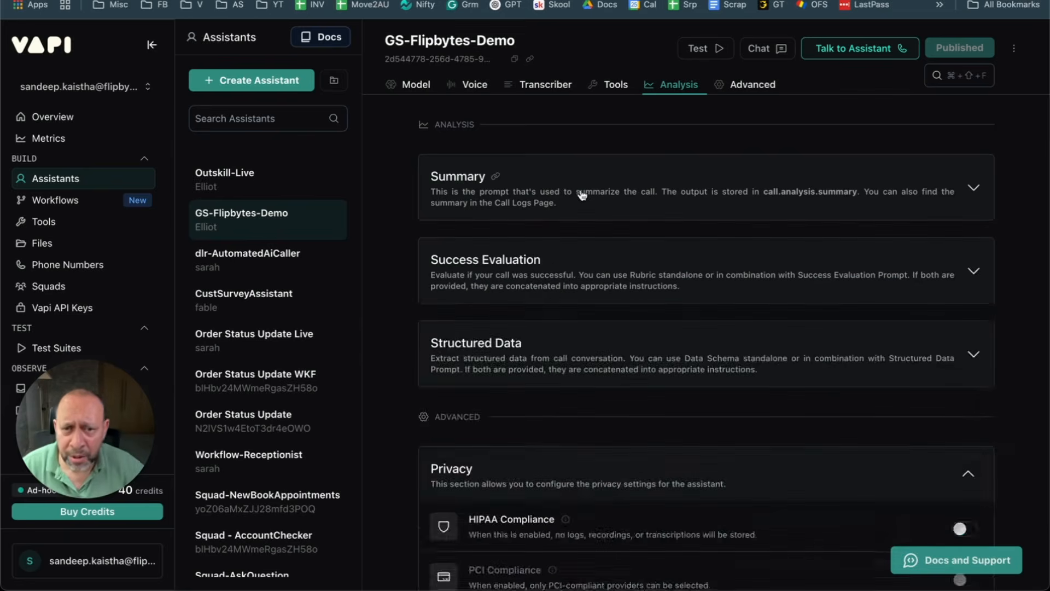
left_click(553, 289)
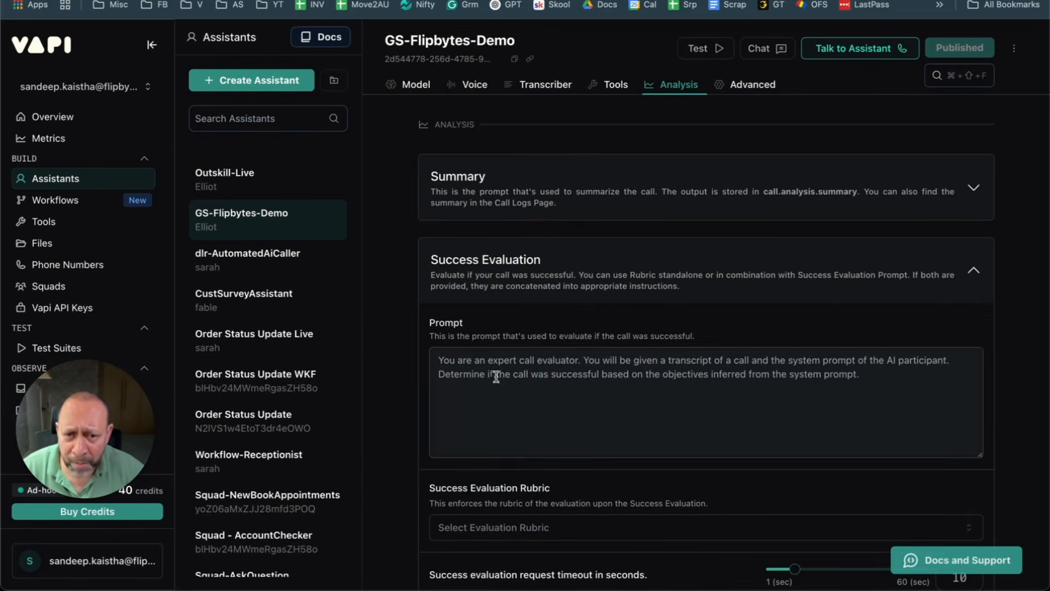
left_click(495, 377)
left_click(568, 298)
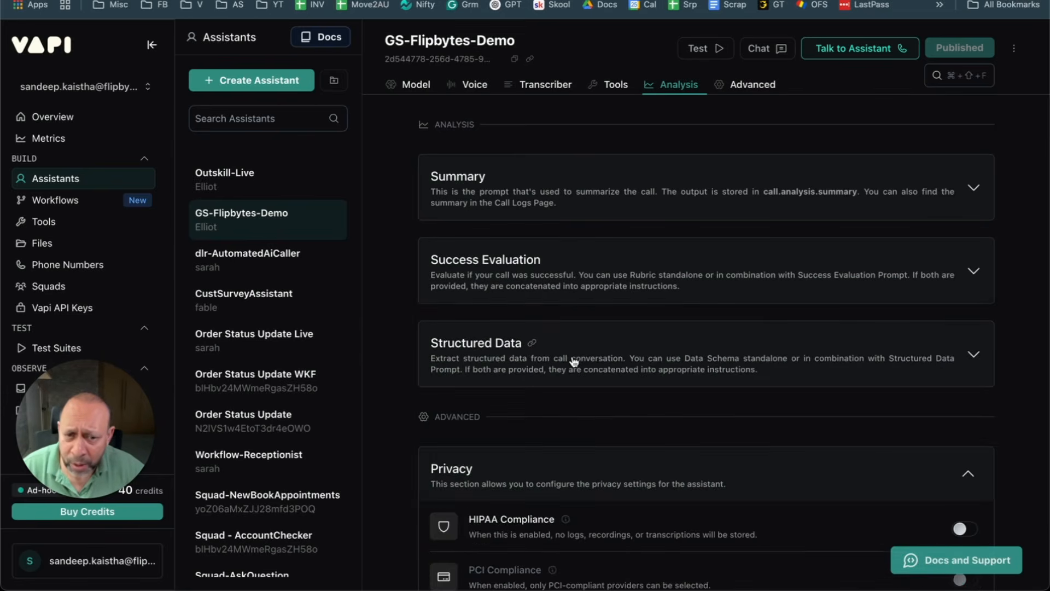
left_click(573, 361)
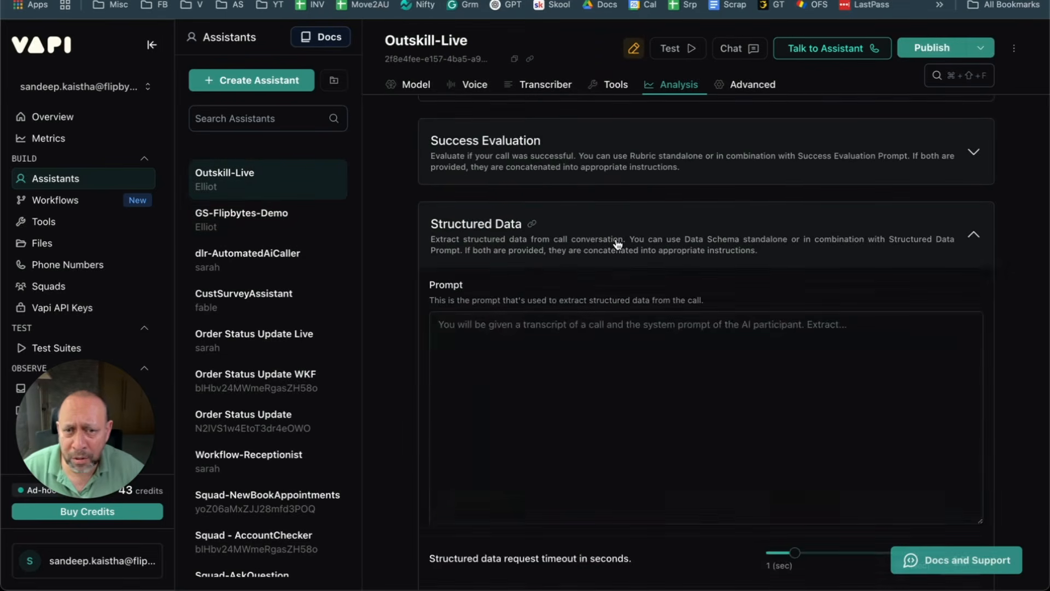
Step: Copy the three name, phone number and email extraction lines into Outskill-Live's empty structured data prompt
left_click(614, 242)
left_click(614, 241)
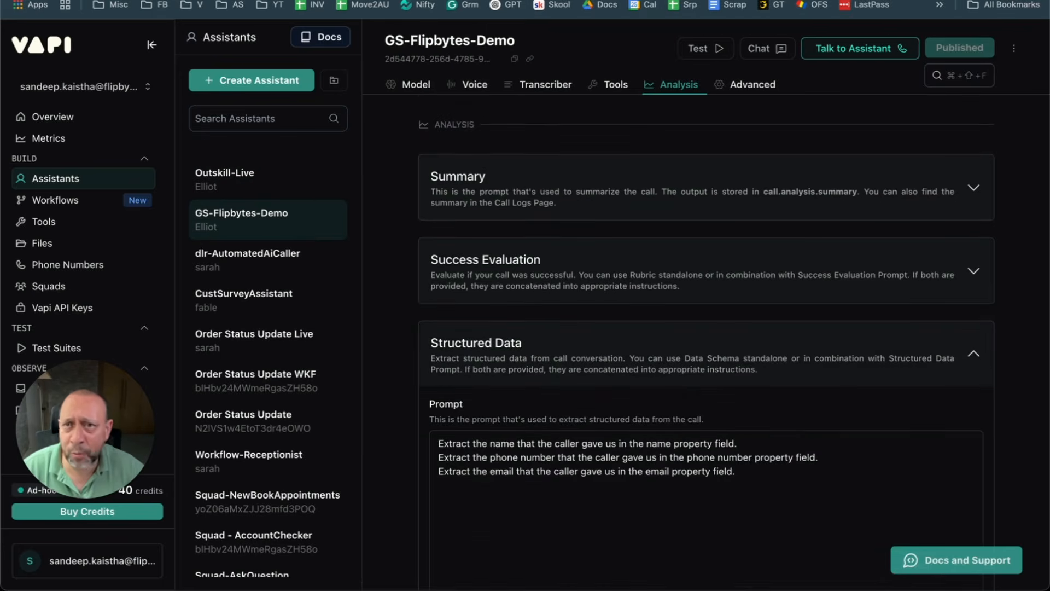
left_click_drag(736, 472, 437, 442)
key("super+c")
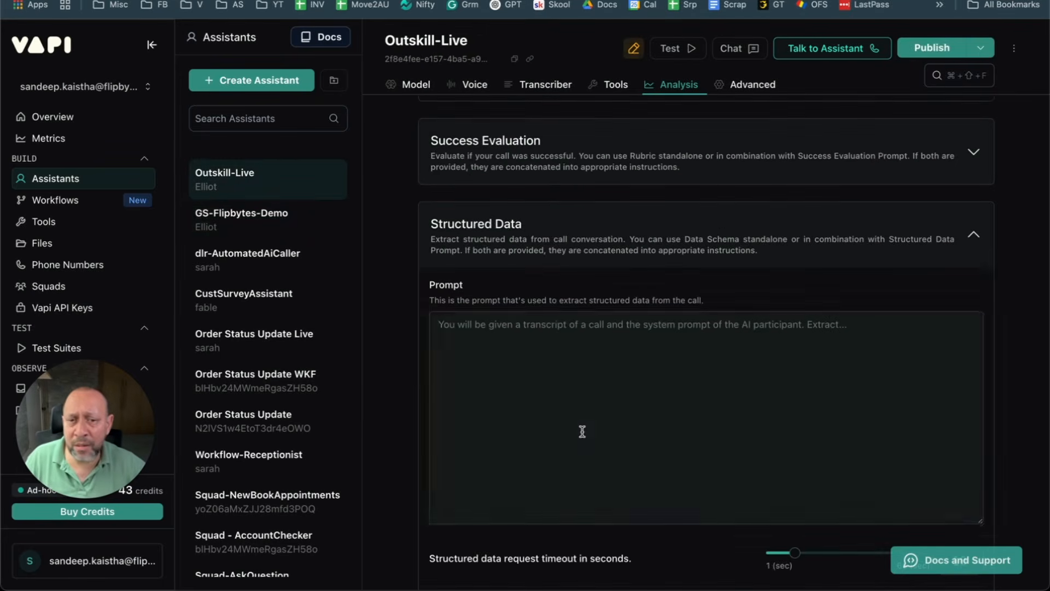
left_click(582, 408)
key("super+v")
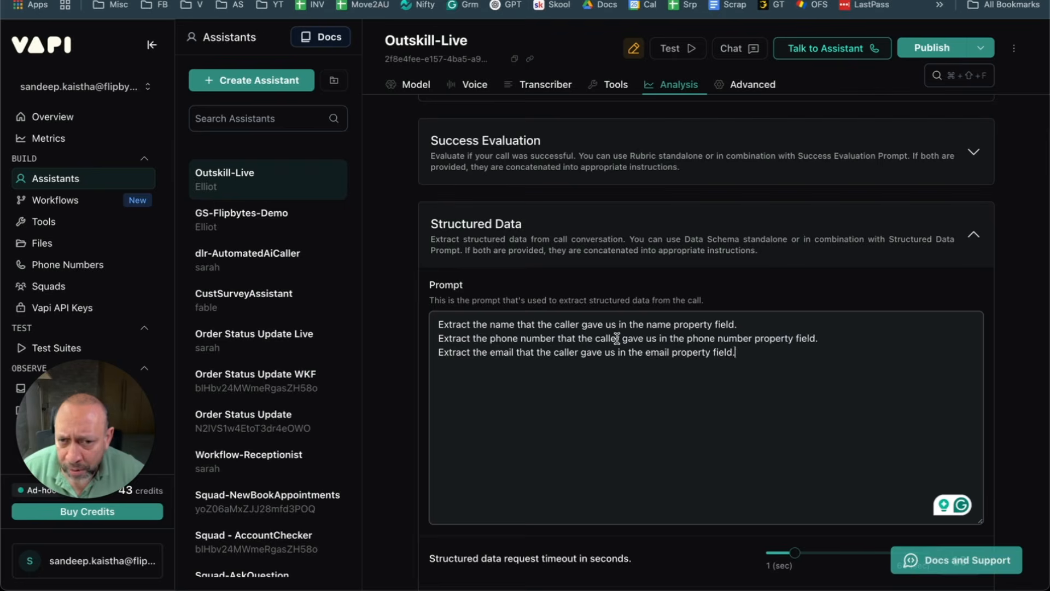
Step: Review the three pasted extraction lines and dismiss the grammar suggestion on the prompt
left_click_drag(778, 325, 435, 324)
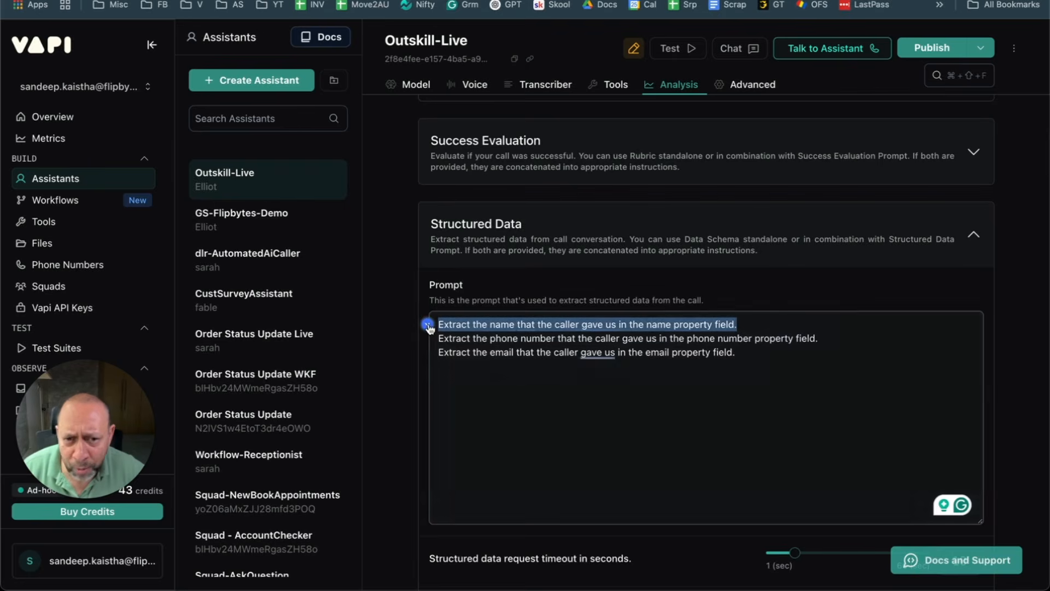
left_click_drag(819, 339, 436, 339)
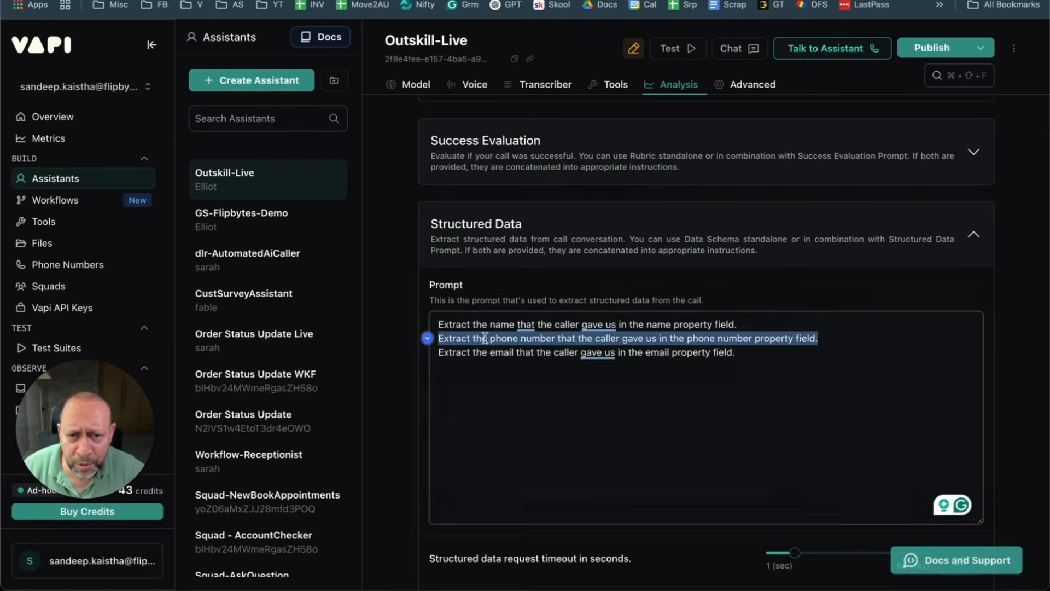
left_click_drag(735, 353, 412, 317)
left_click(465, 378)
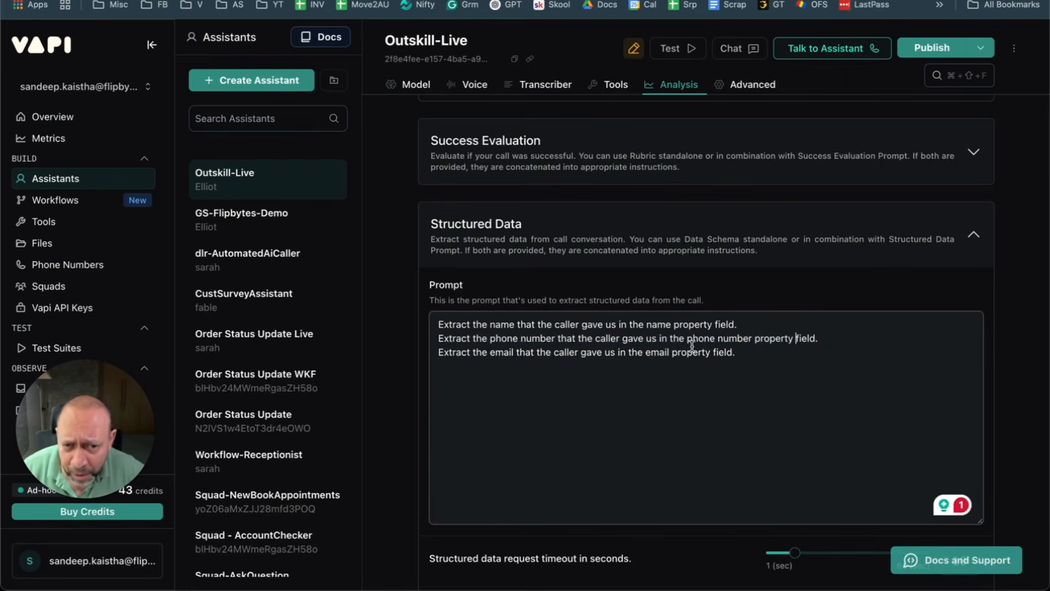
double_click(659, 352)
left_click(715, 338)
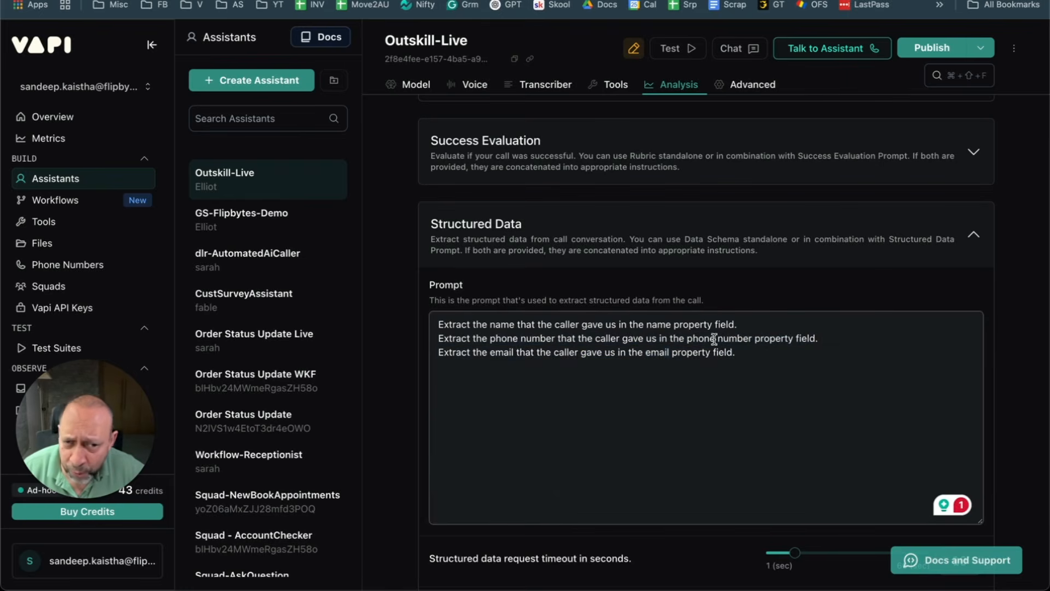
left_click(595, 323)
left_click(886, 342)
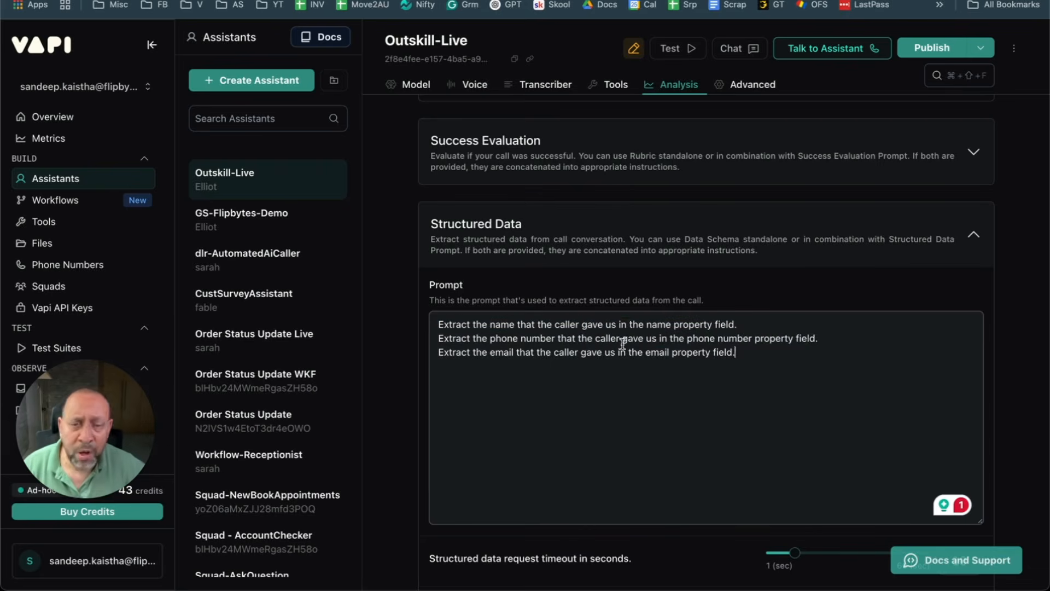
left_click_drag(766, 365, 438, 305)
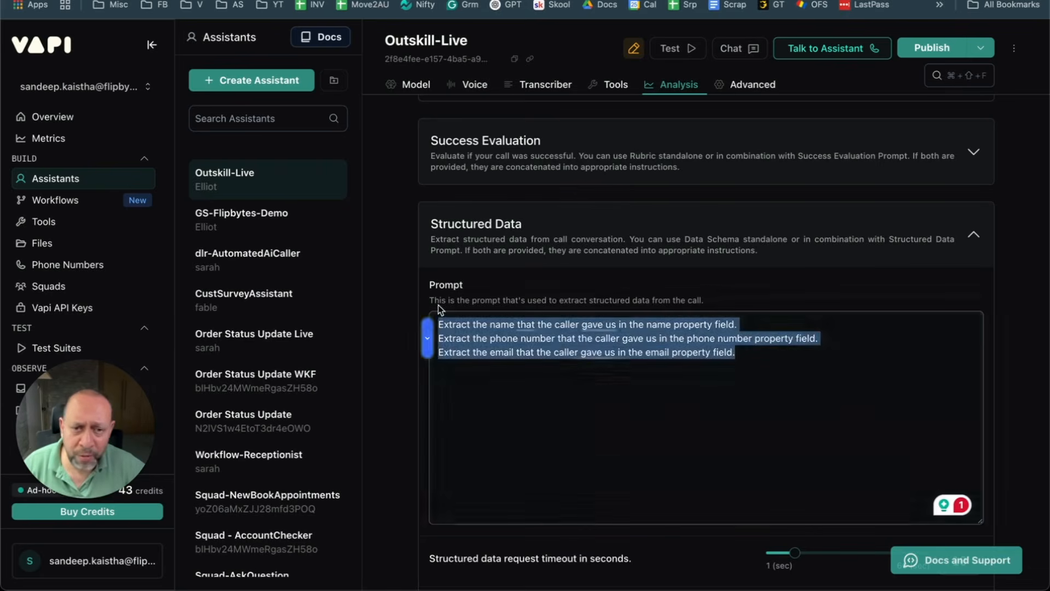
left_click(607, 389)
scroll(623, 374, "down", 5)
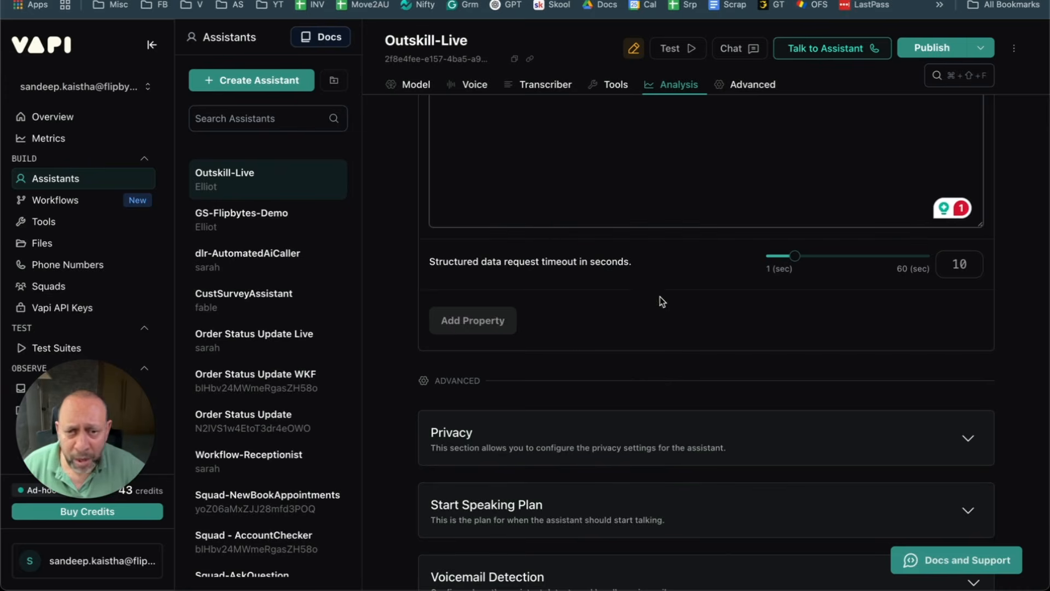
scroll(534, 342, "up", 4)
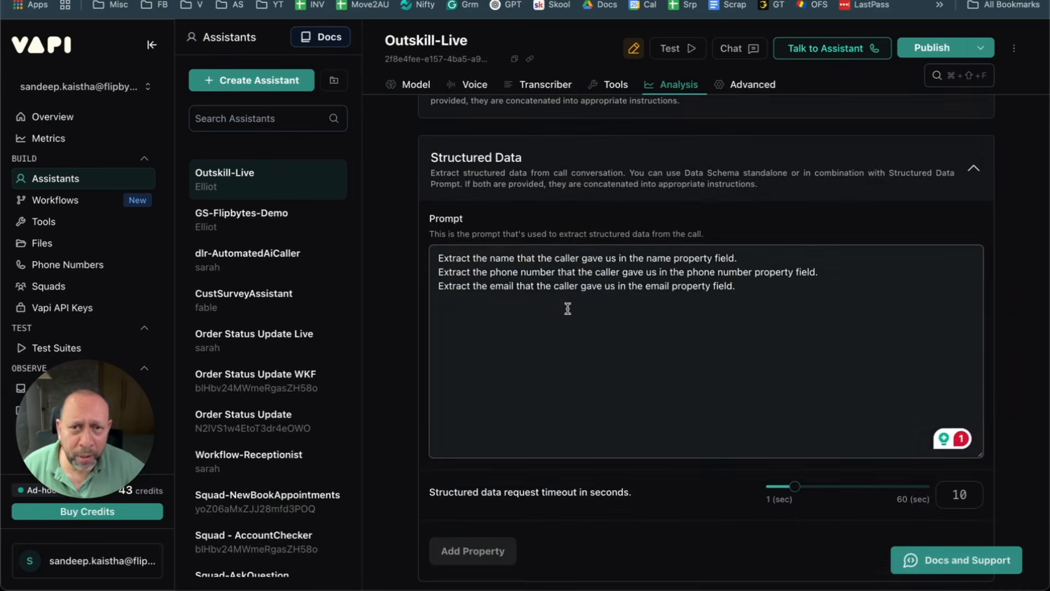
Step: Add a string property named Name, described as the client's name
scroll(509, 361, "down", 4)
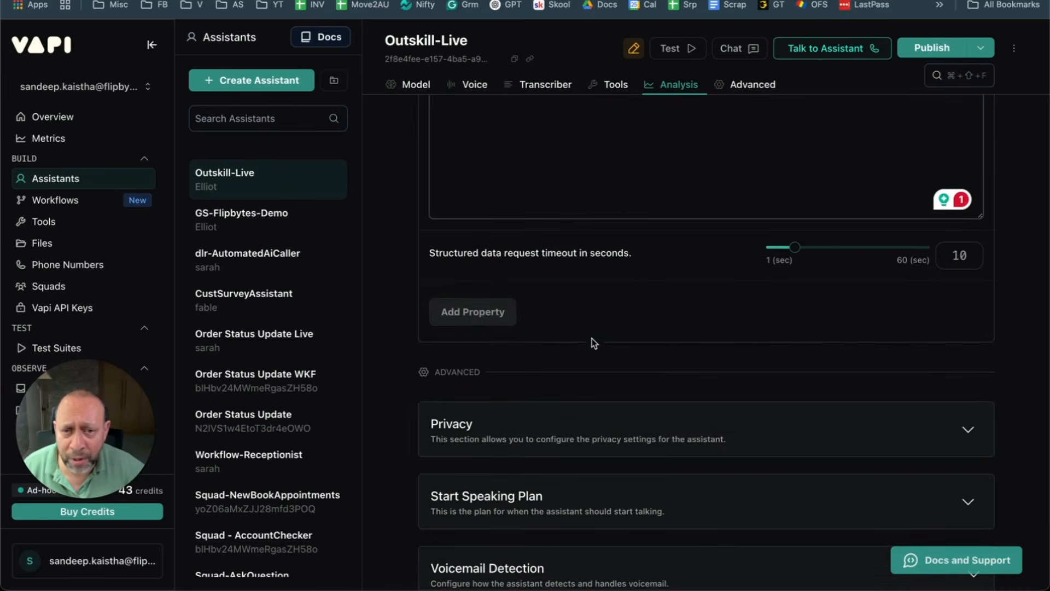
left_click(509, 312)
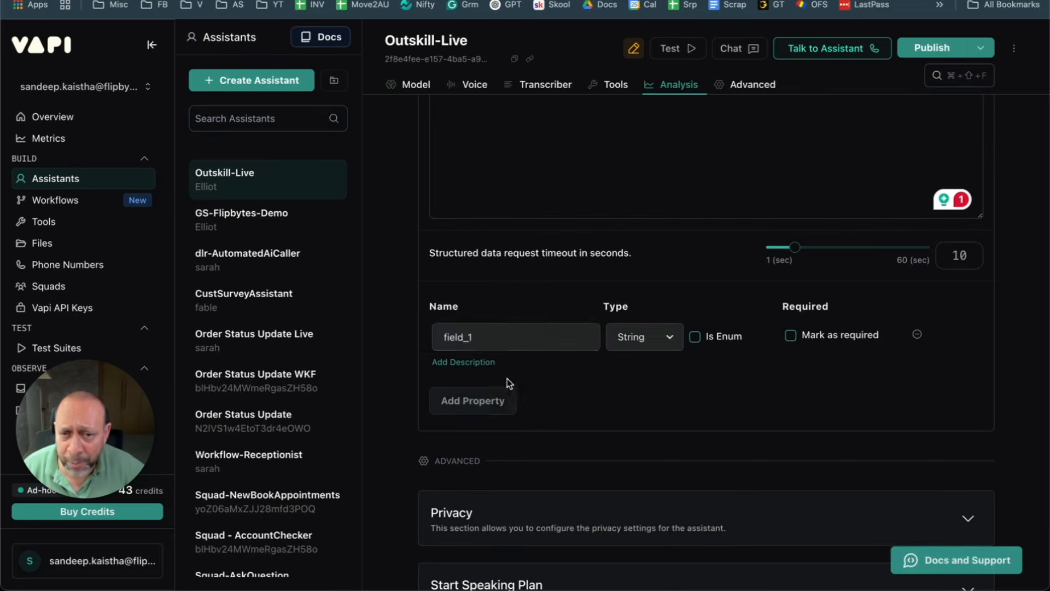
double_click(488, 337)
type("Name")
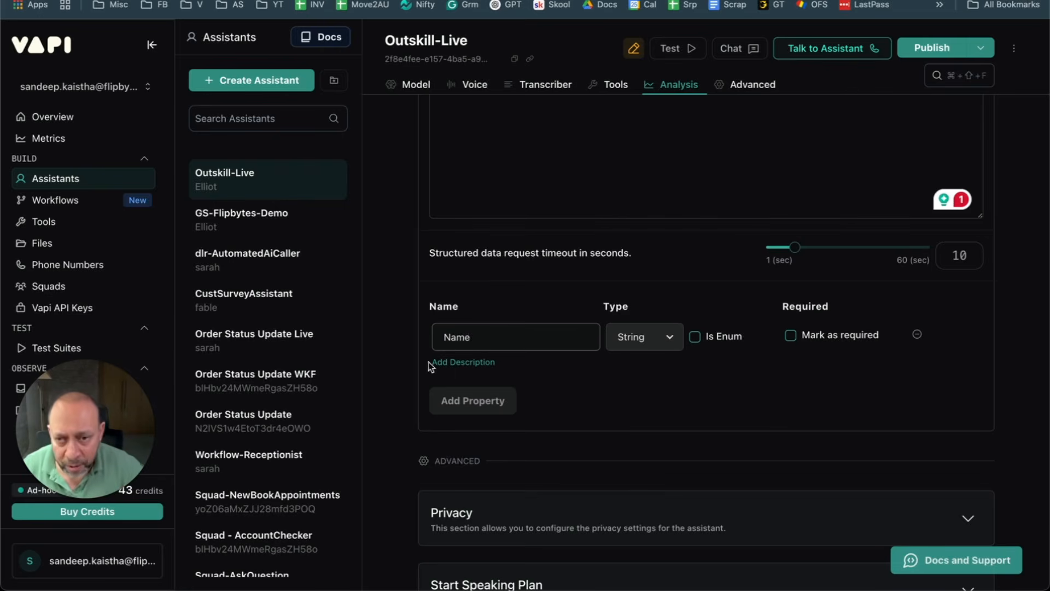
left_click(486, 363)
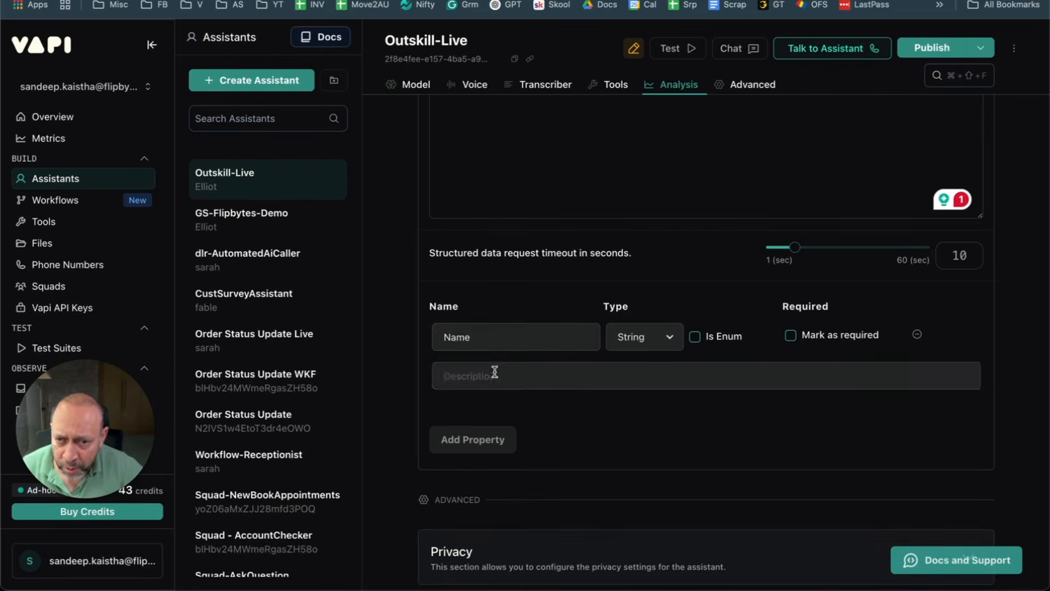
key("alt+space")
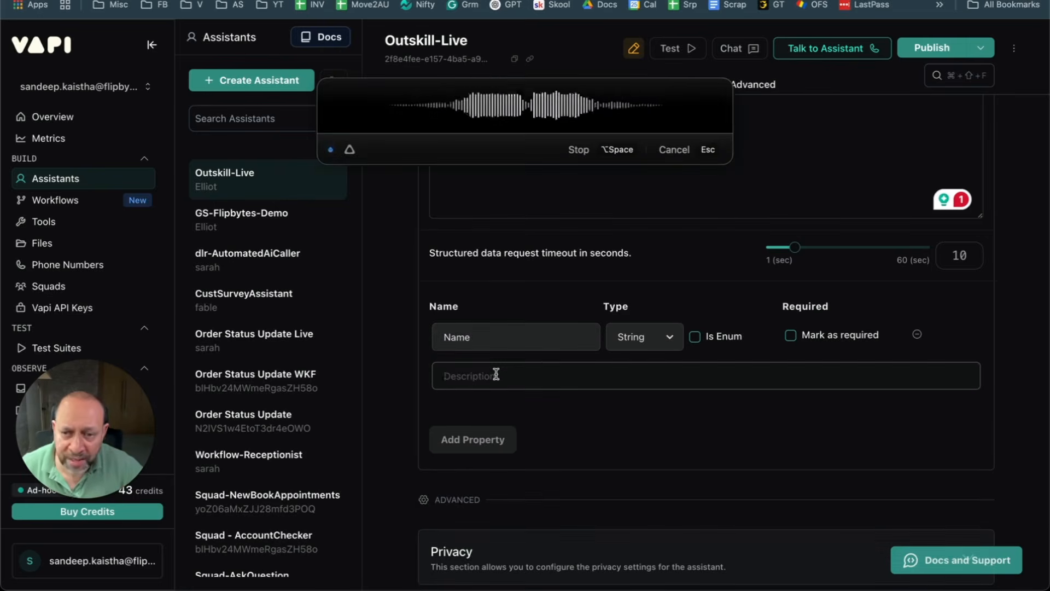
key("alt+space")
Step: Add a second property, Email, described as the client's email
left_click(465, 443)
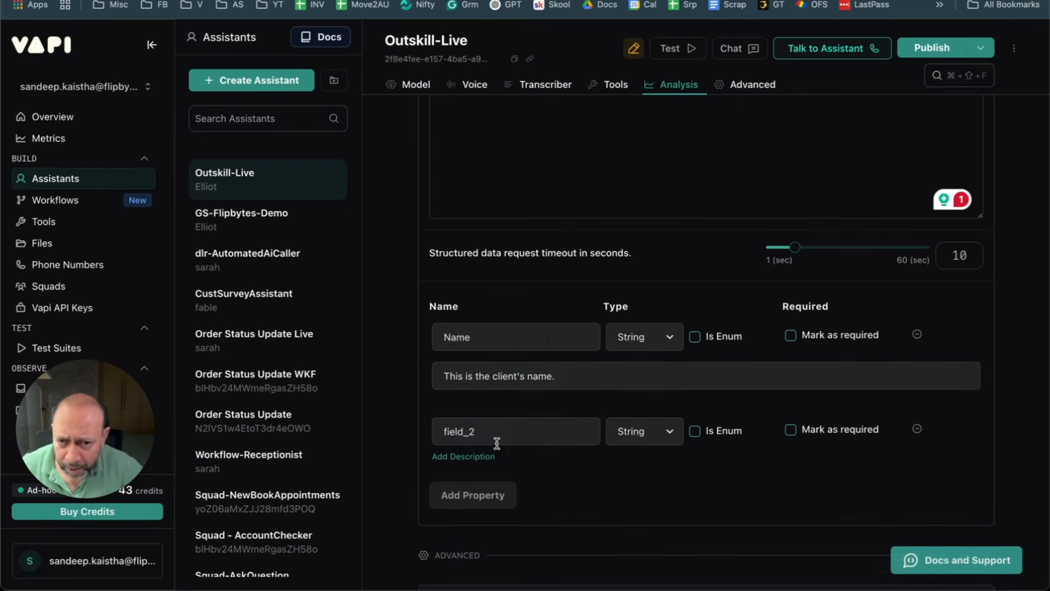
type("Email")
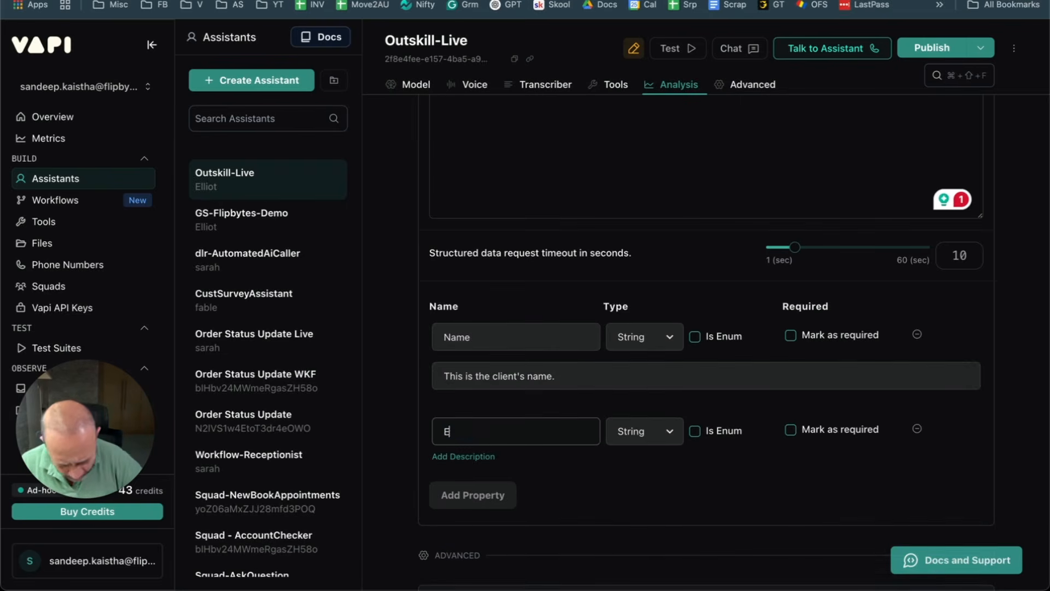
left_click(463, 456)
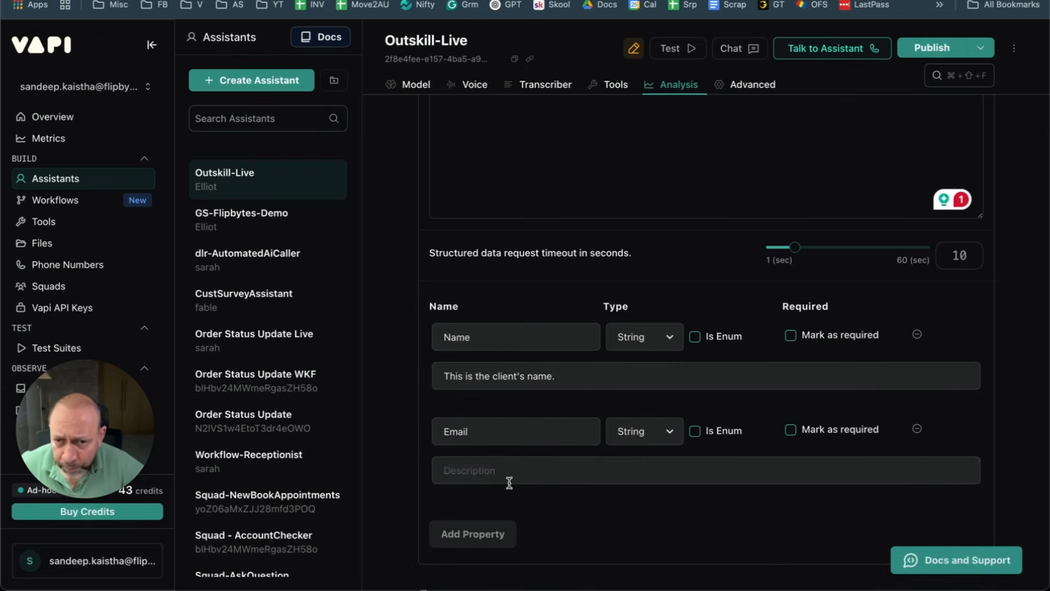
key("alt+space")
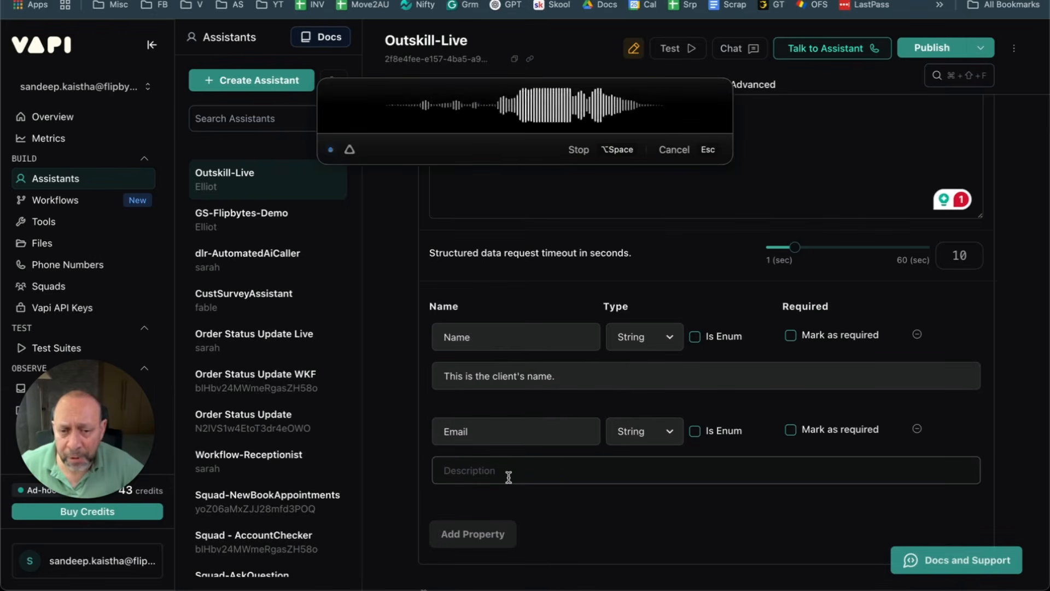
key("alt+space")
Step: Add a third property, PhoneNumber, described as the client's phone number
left_click(473, 534)
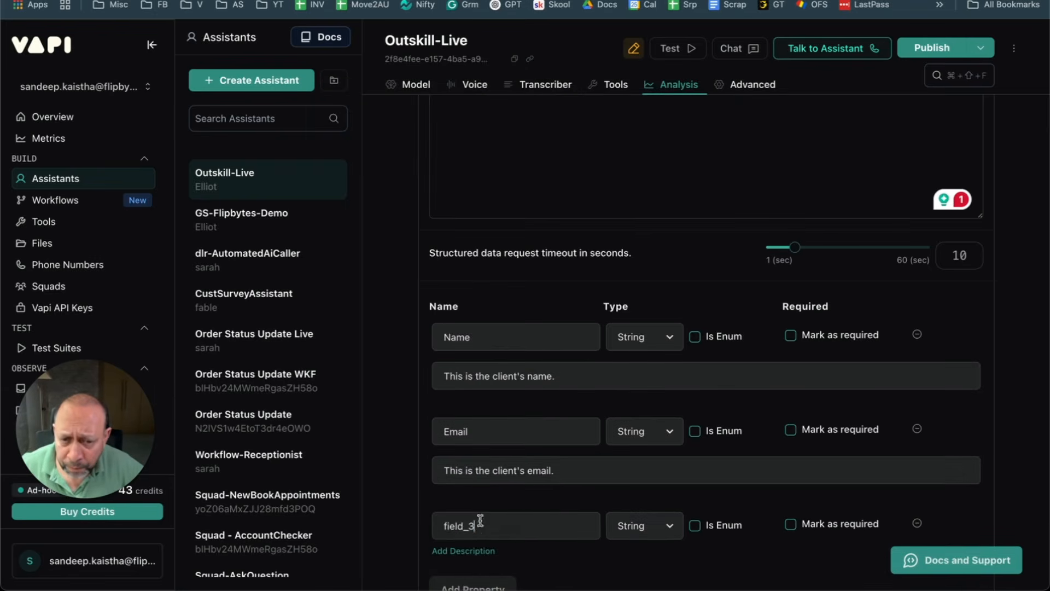
left_click_drag(480, 520, 405, 530)
key("BackSpace")
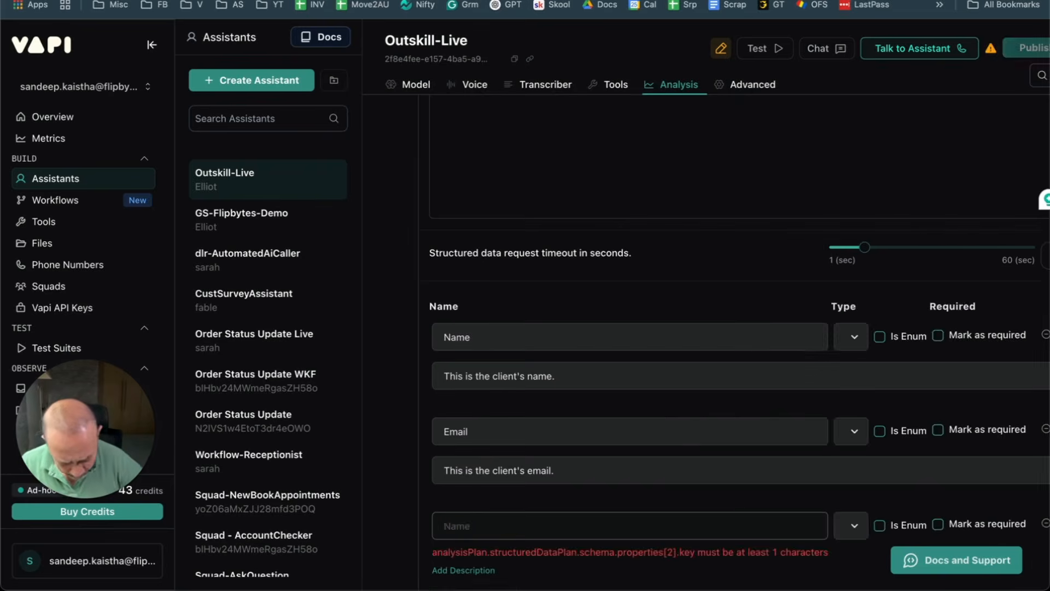
type("PhoneNumber")
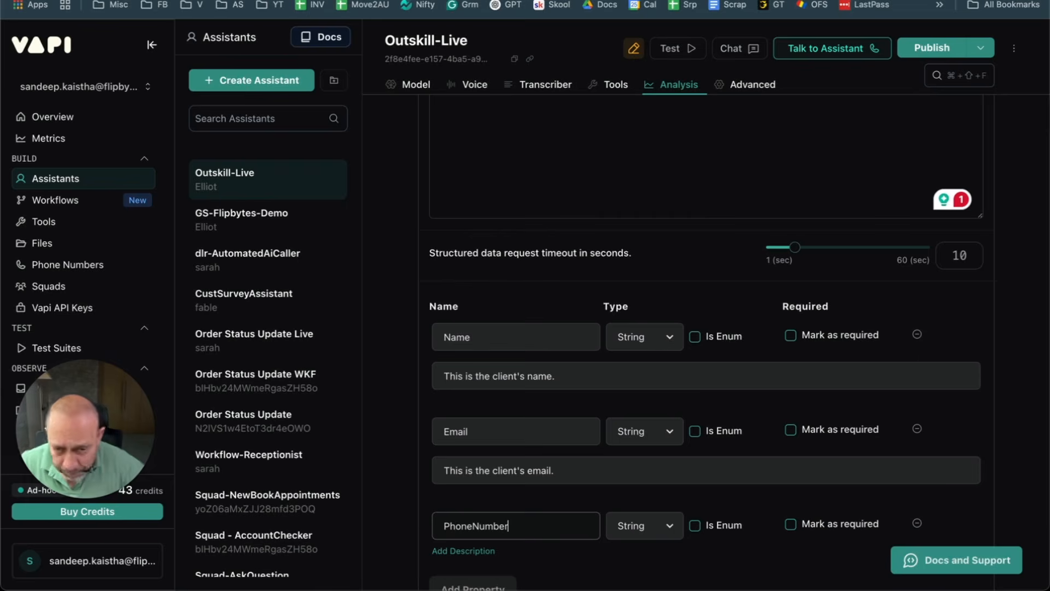
scroll(461, 491, "down", 2)
left_click(494, 487)
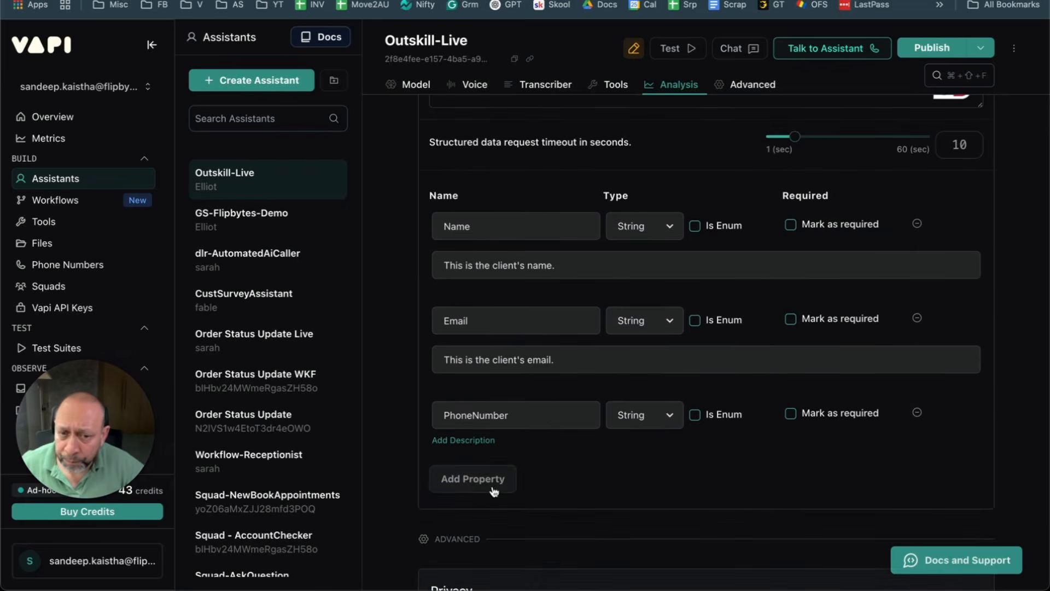
left_click(472, 441)
key("alt+space")
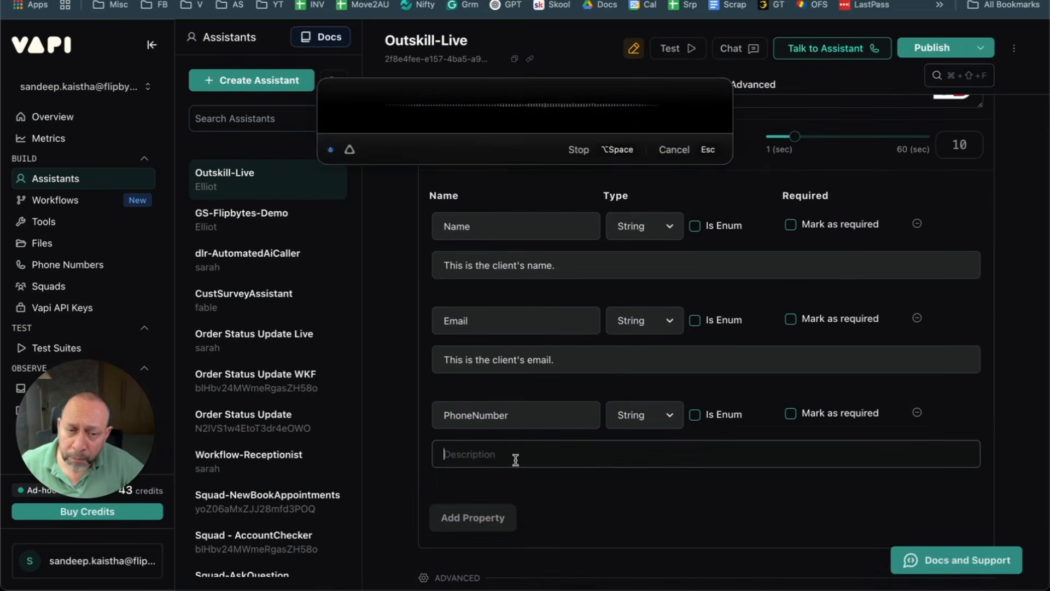
key("alt+space")
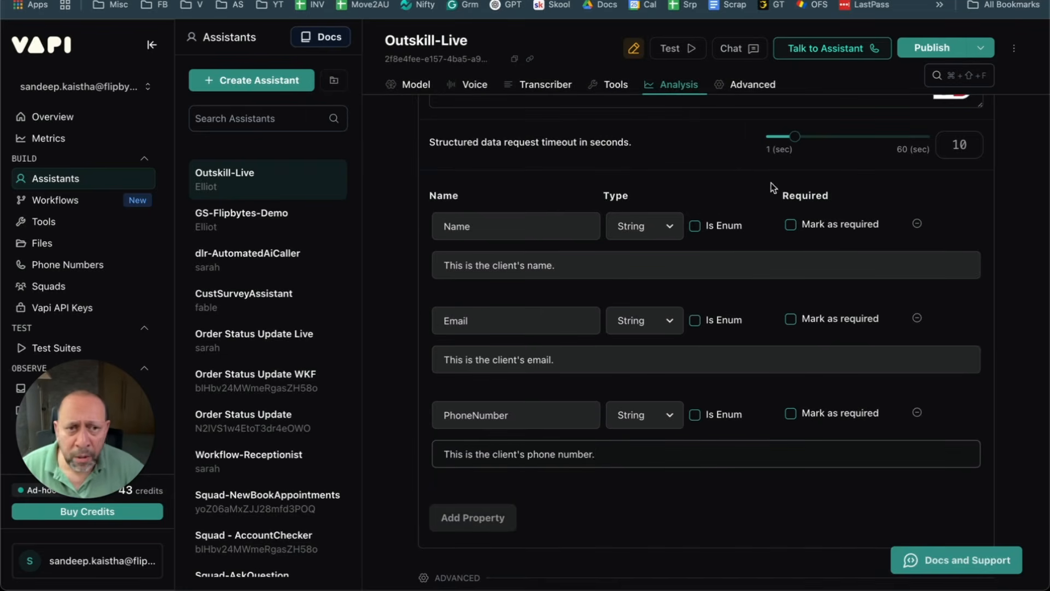
scroll(705, 206, "up", 1)
scroll(703, 201, "up", 6)
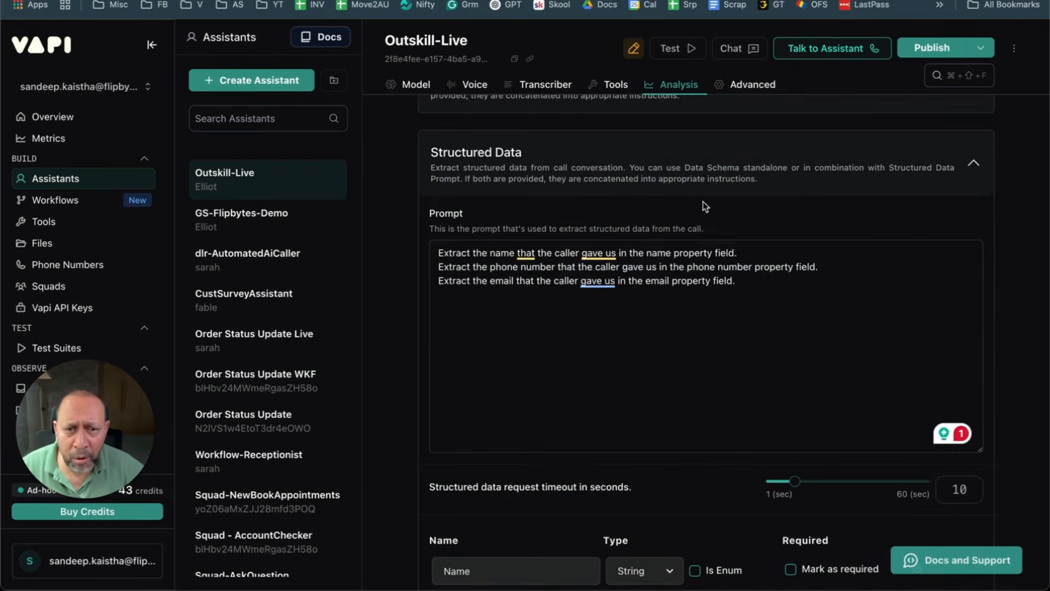
Step: Add client name, email and phone number descriptions under the Name, Email and Phone properties
key("super+a")
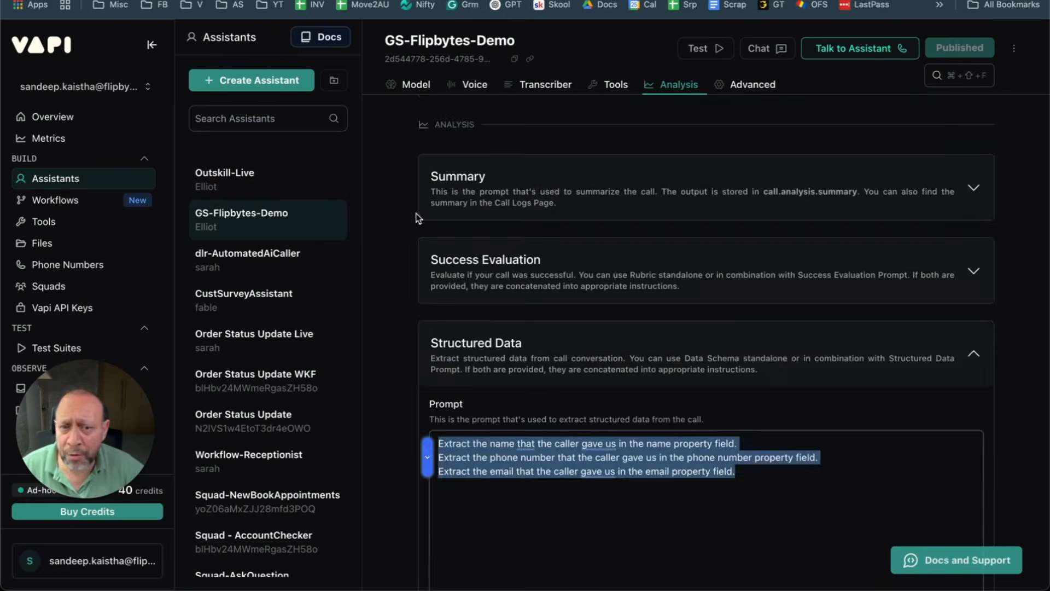
scroll(564, 349, "down", 2)
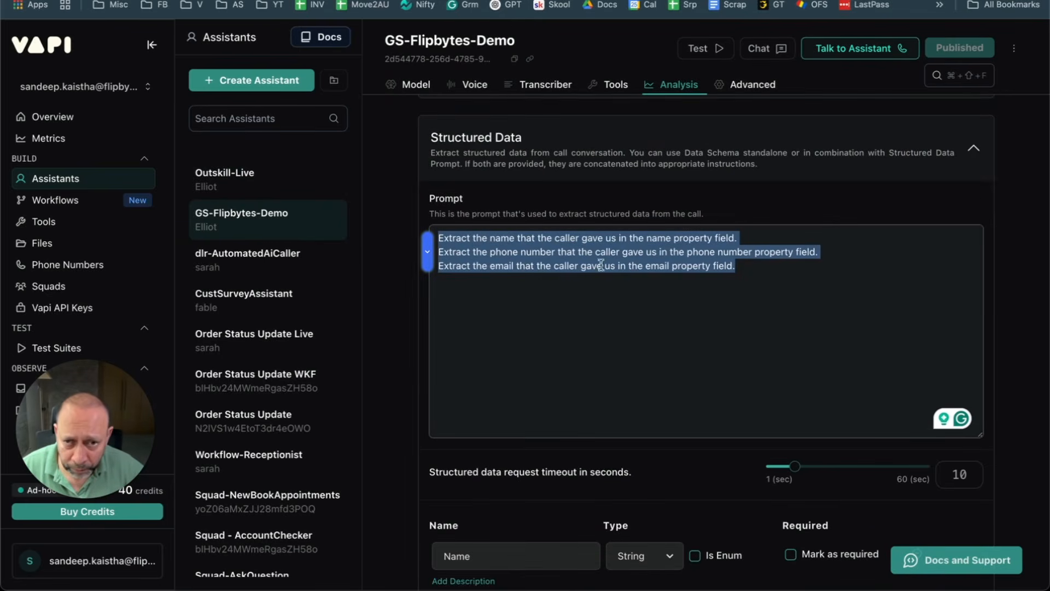
scroll(733, 293, "down", 2)
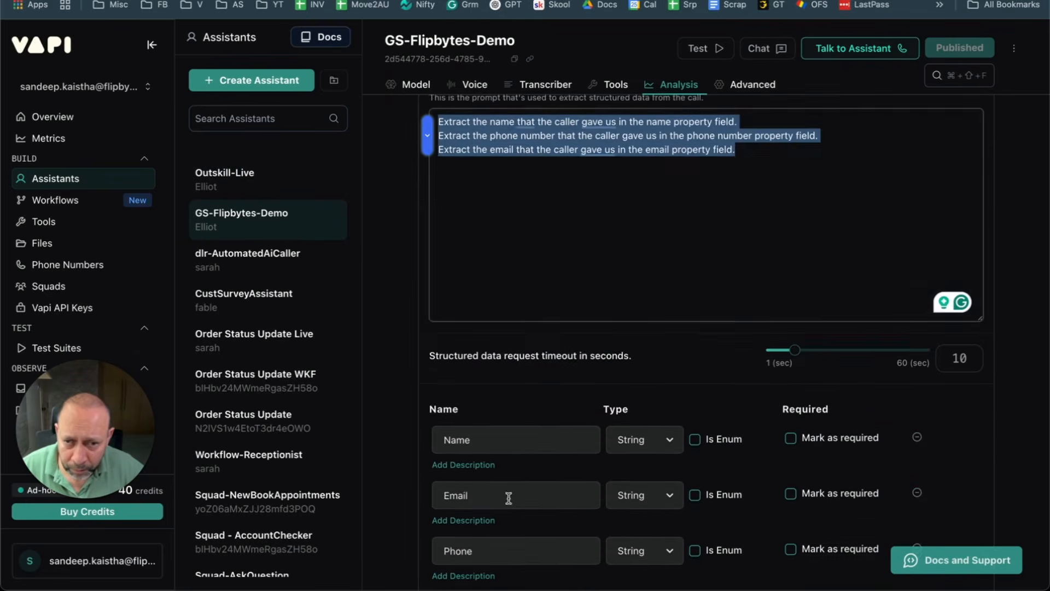
scroll(574, 473, "down", 2)
left_click(462, 375)
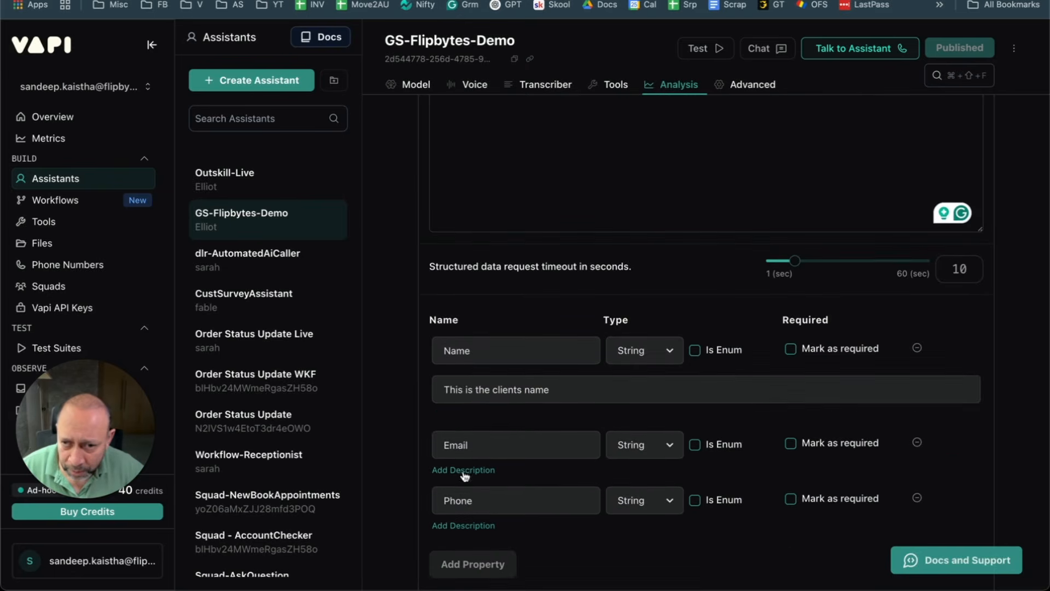
left_click(471, 469)
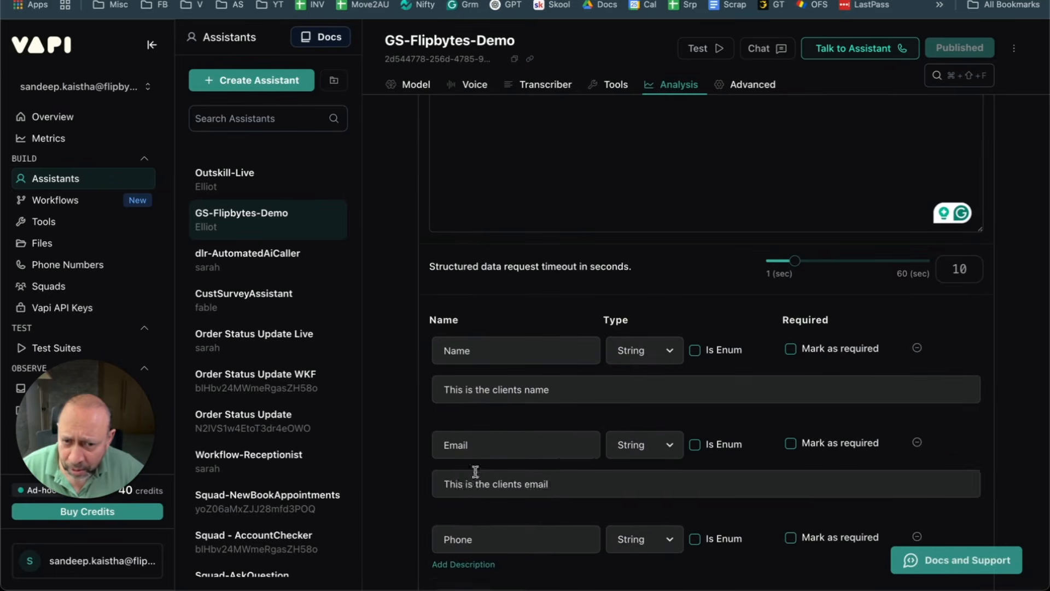
scroll(498, 511, "down", 2)
left_click(484, 457)
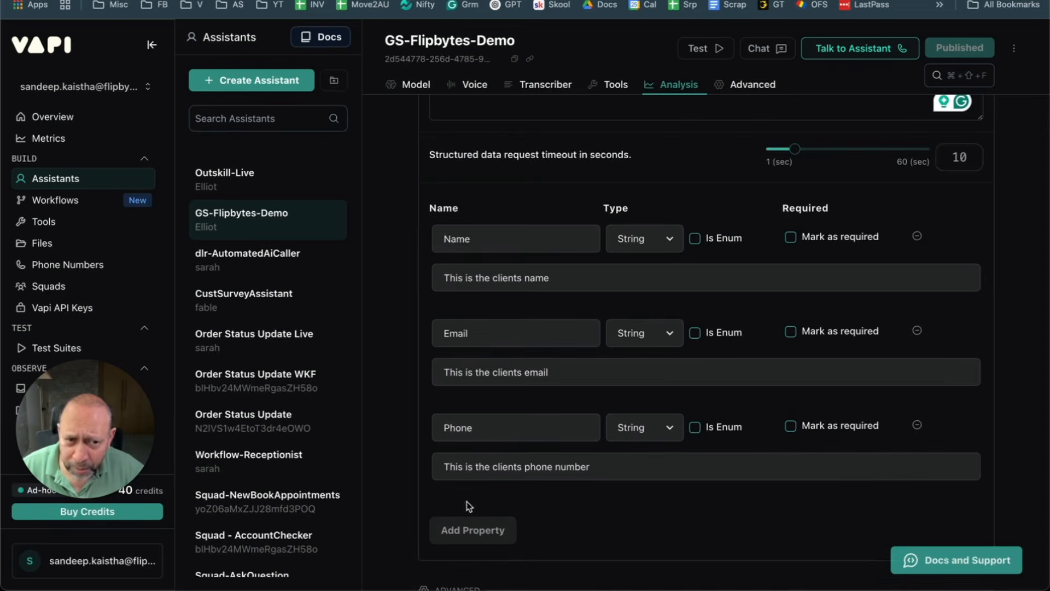
scroll(570, 405, "up", 8)
scroll(569, 404, "up", 5)
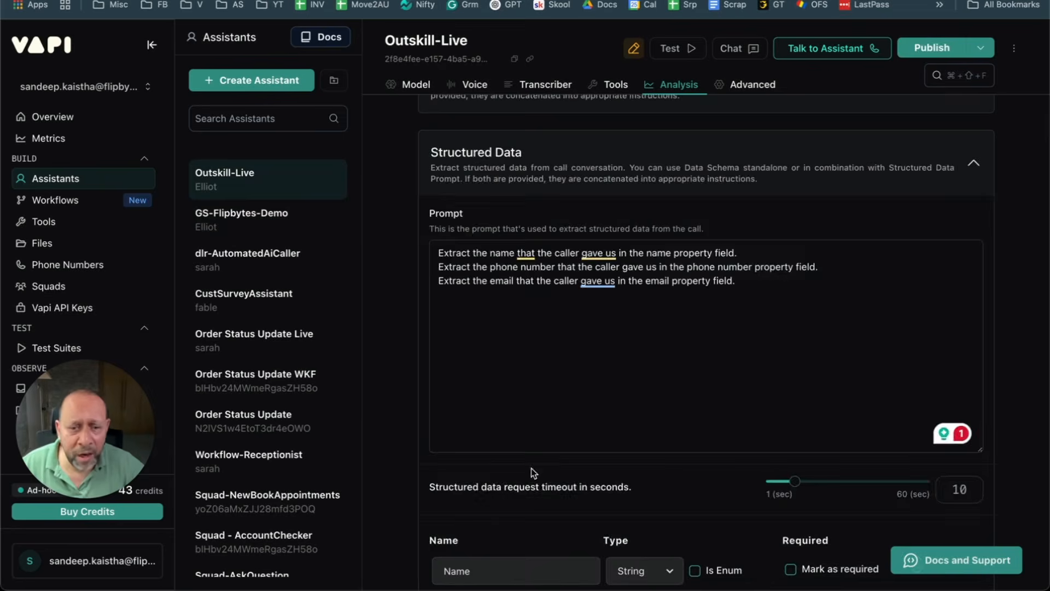
scroll(531, 468, "down", 3)
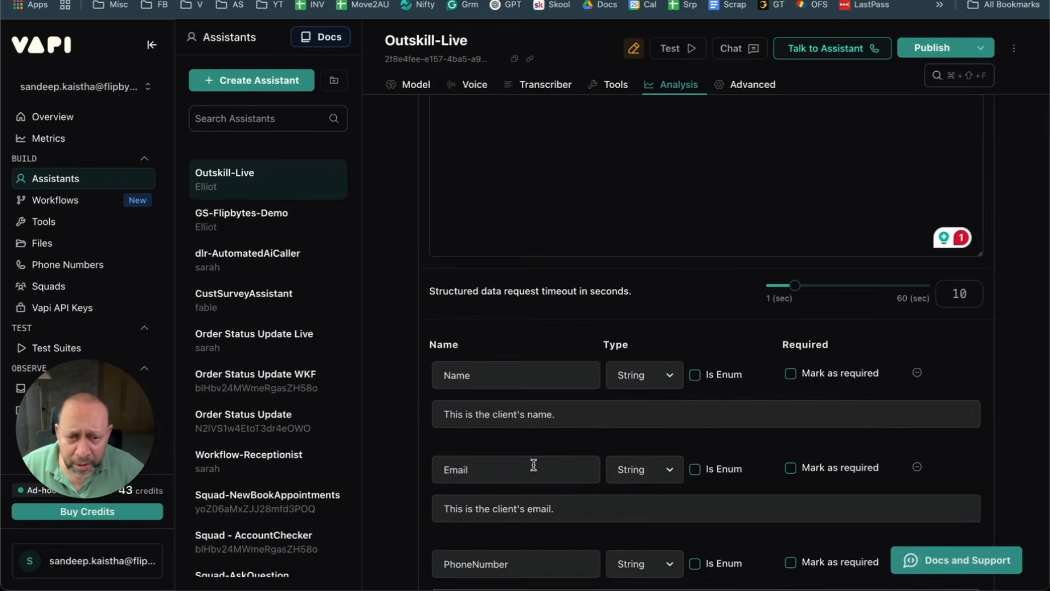
Step: Publish the updated Outskill-Live assistant
scroll(659, 399, "up", 5)
scroll(799, 239, "up", 2)
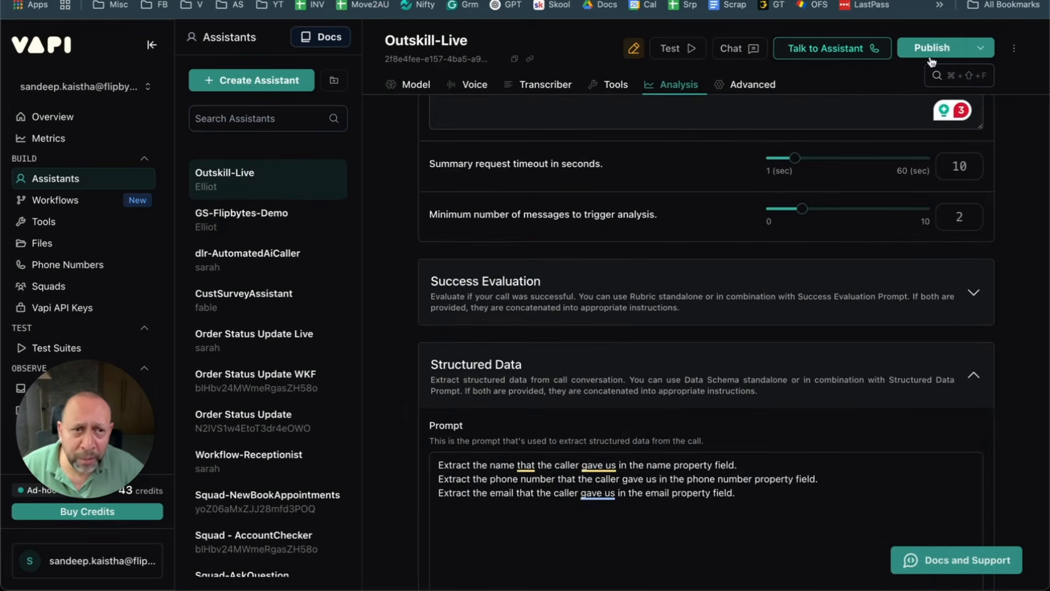
left_click(933, 49)
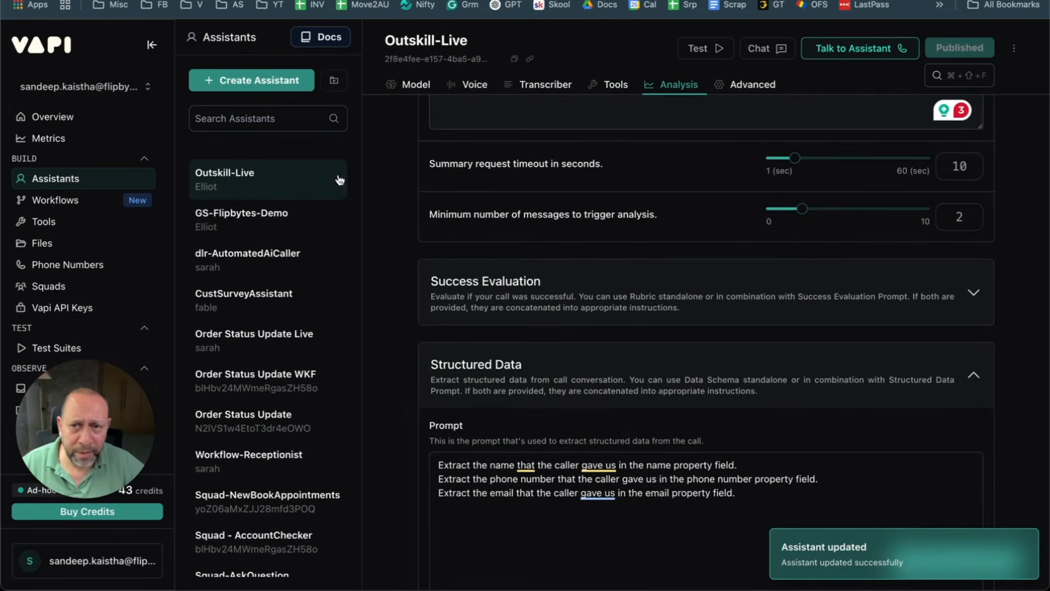
Step: Scroll through Structured Data, then collapse the Structured Data and Summary sections
scroll(726, 329, "down", 3)
scroll(725, 329, "down", 2)
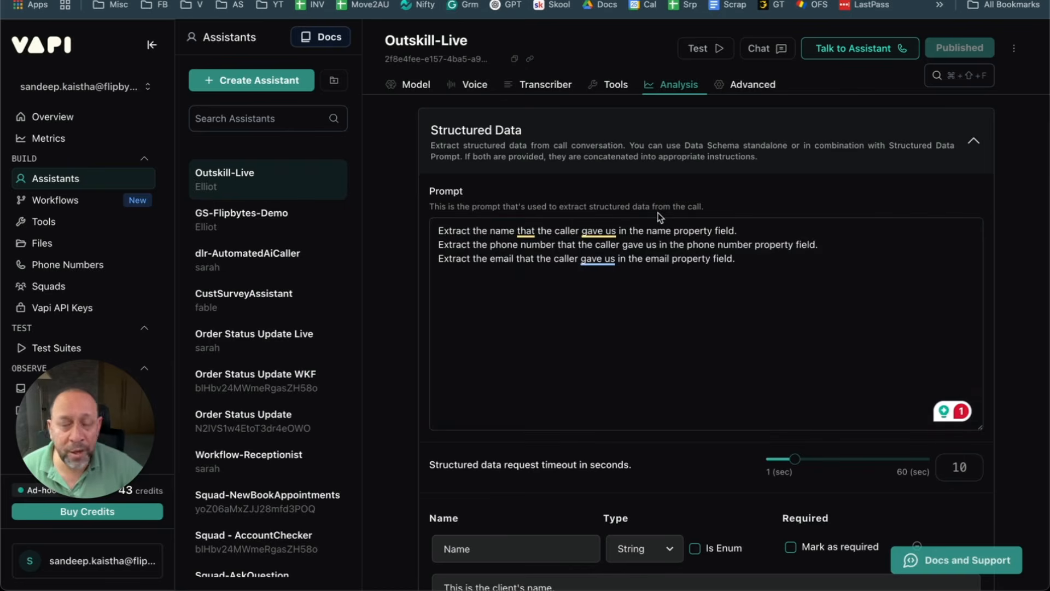
scroll(683, 261, "down", 10)
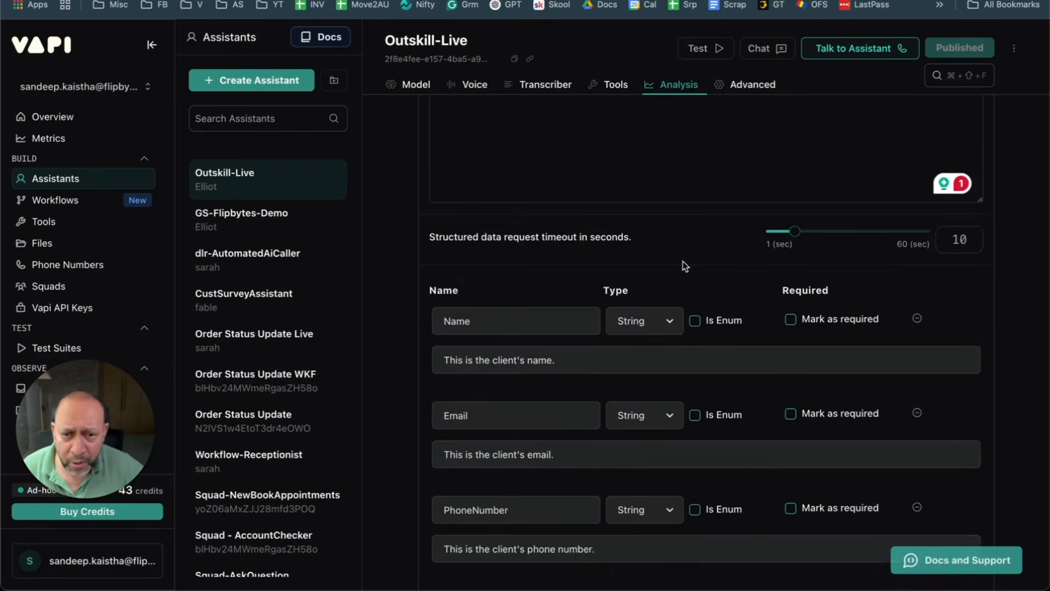
scroll(682, 261, "down", 4)
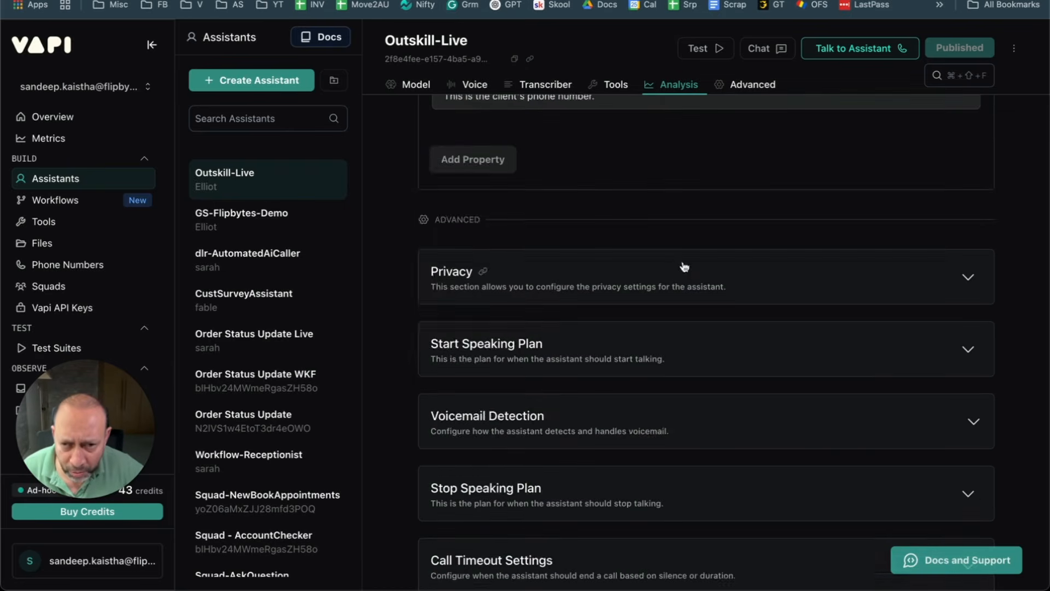
scroll(683, 266, "up", 12)
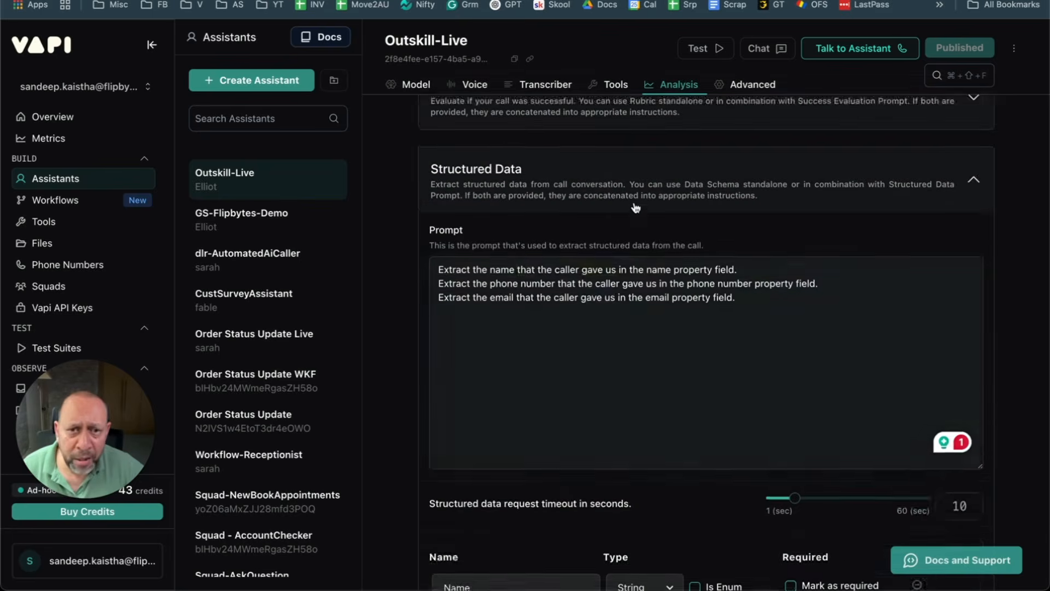
left_click(599, 265)
scroll(583, 214, "up", 4)
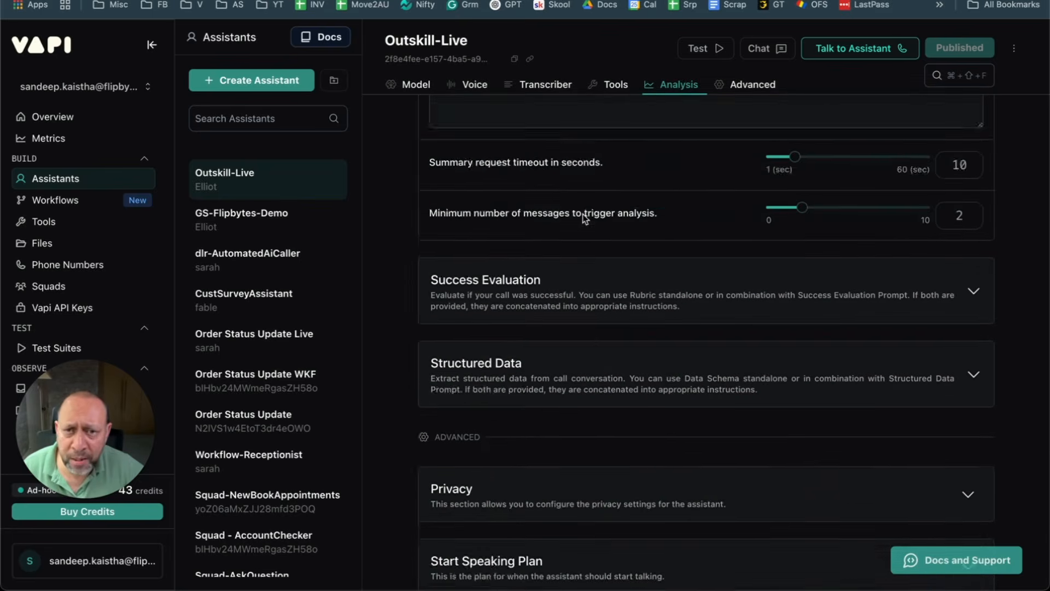
scroll(572, 315, "up", 3)
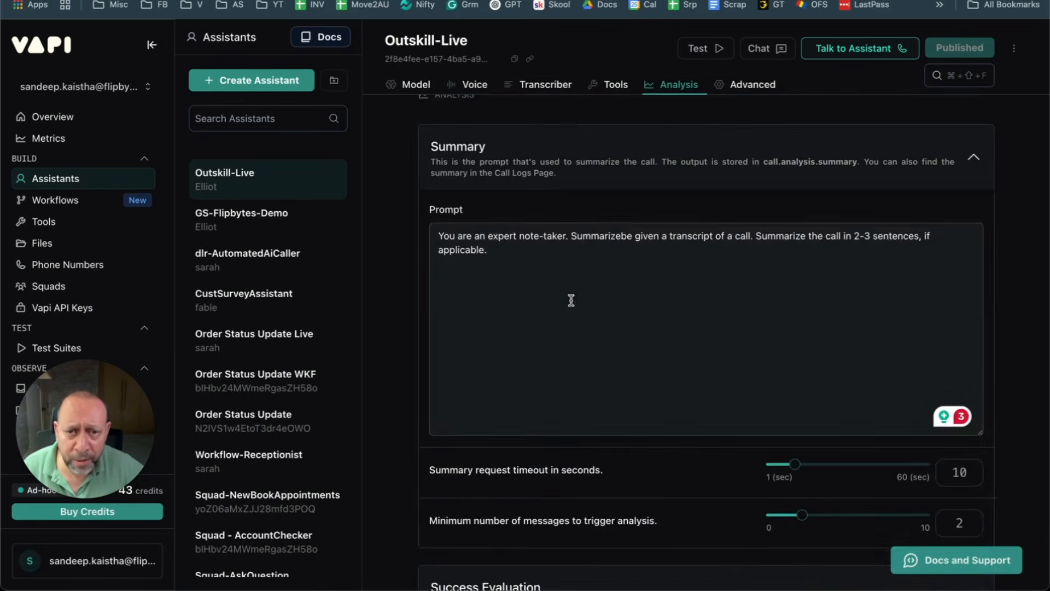
left_click(602, 146)
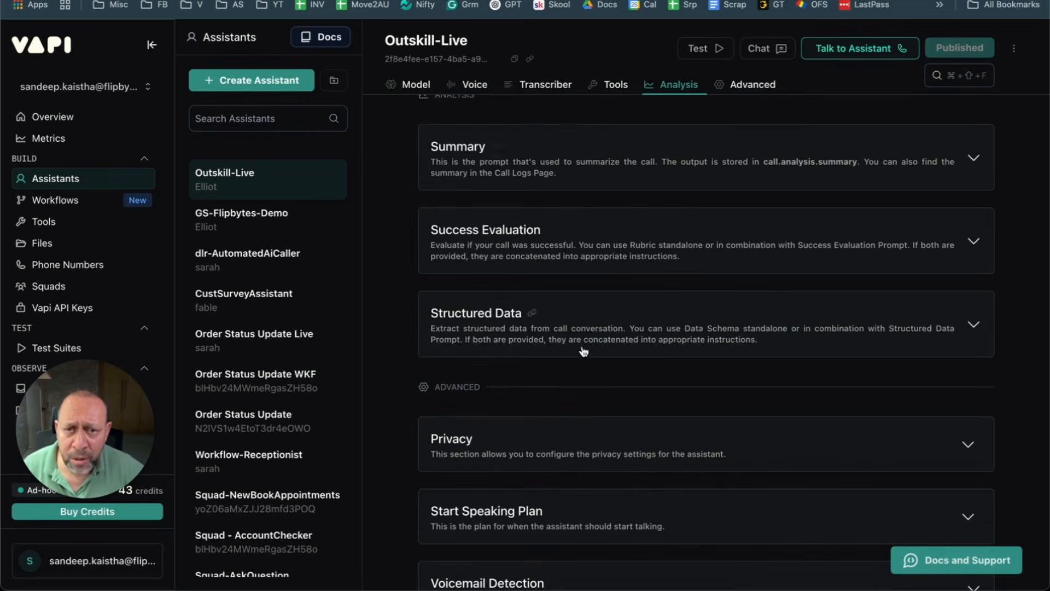
Step: Expand the Messaging section under Outskill-Live's Advanced settings and select its Server URL field
left_click(749, 84)
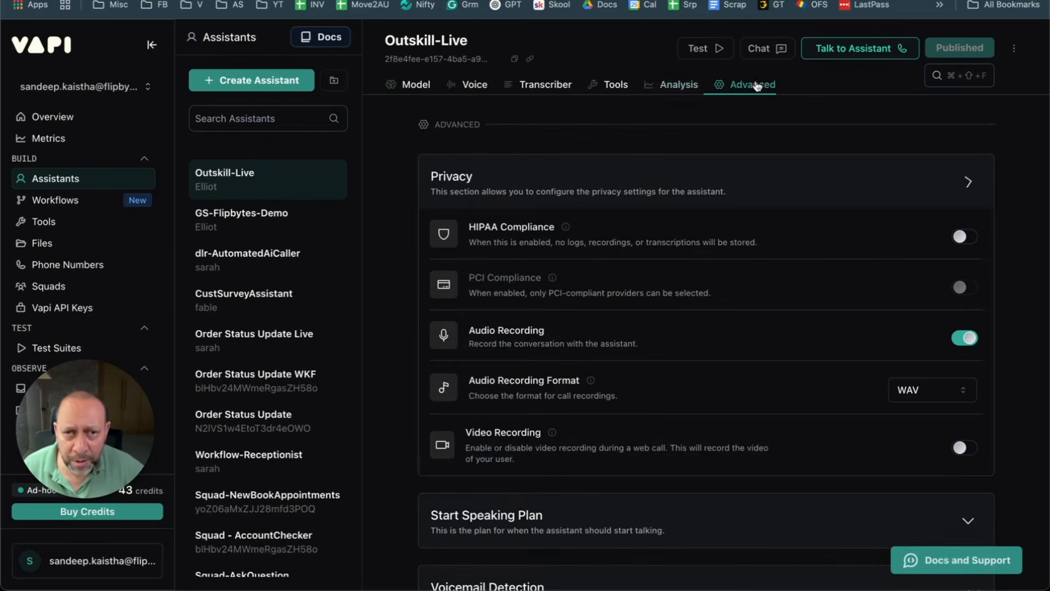
scroll(530, 309, "down", 6)
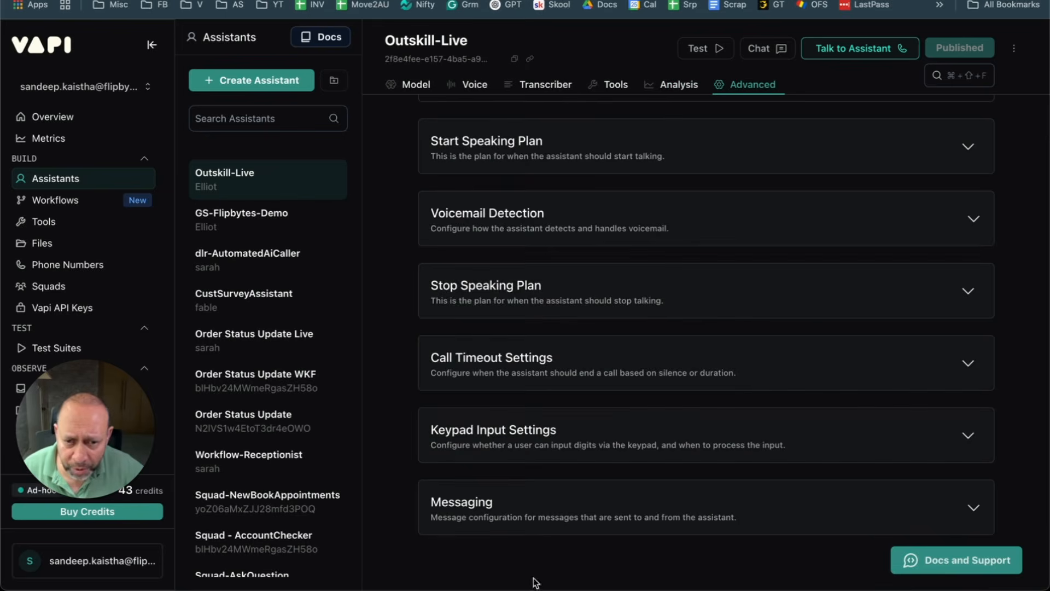
left_click(526, 516)
scroll(527, 509, "down", 6)
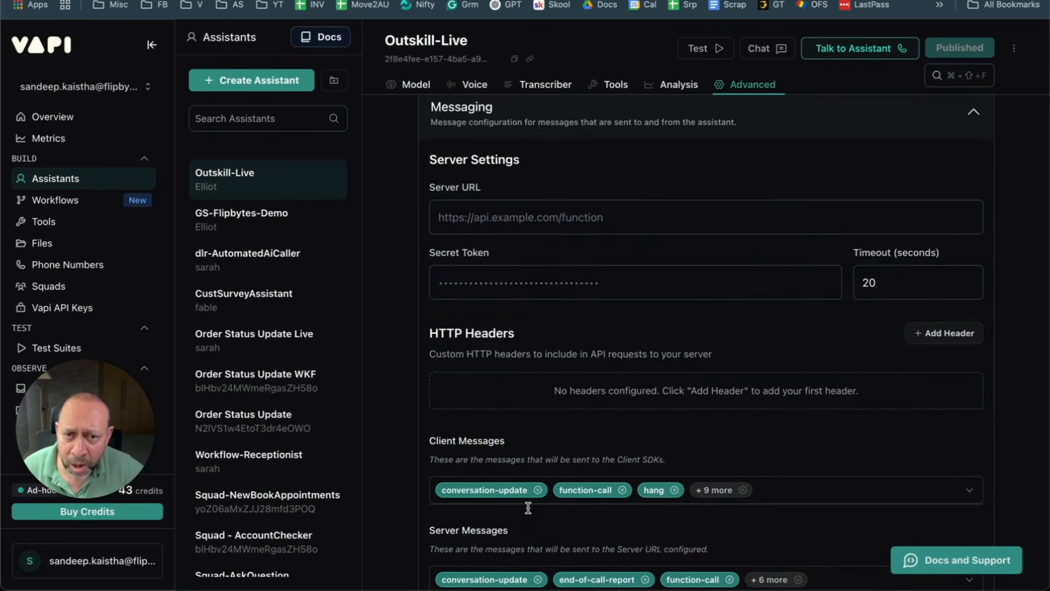
scroll(528, 505, "up", 1)
left_click(571, 308)
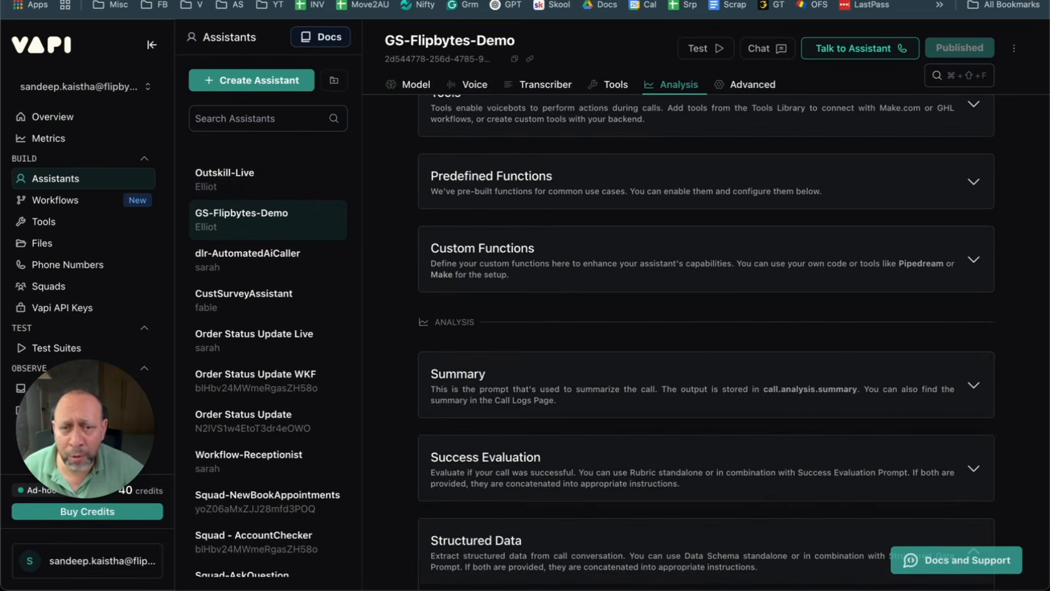
Step: Check the Server URL in GS-Flipbytes-Demo's Messaging settings, then collapse them
left_click(747, 87)
scroll(606, 342, "down", 8)
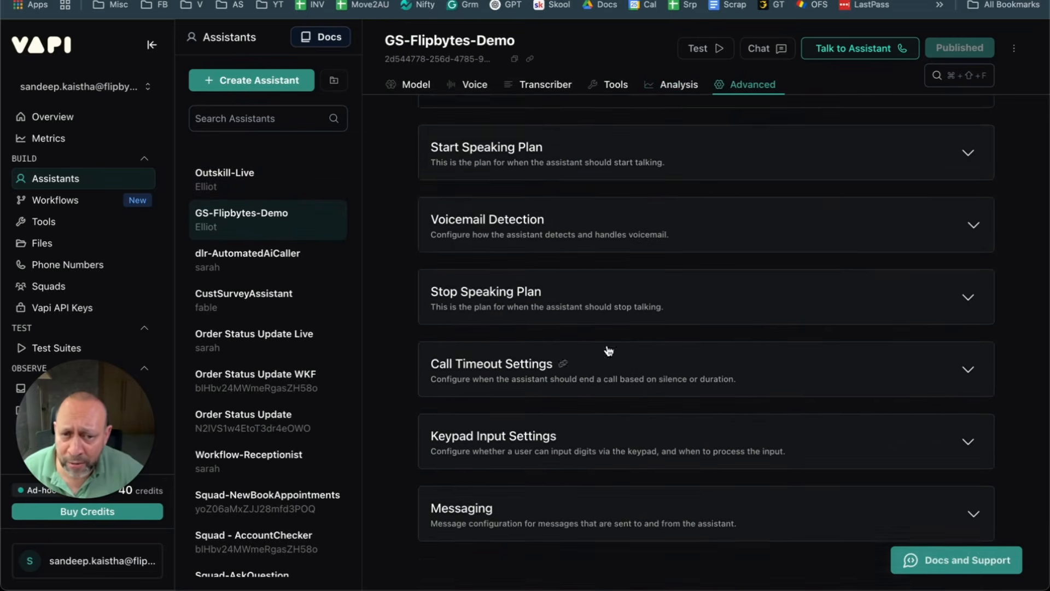
left_click(573, 487)
scroll(569, 478, "down", 4)
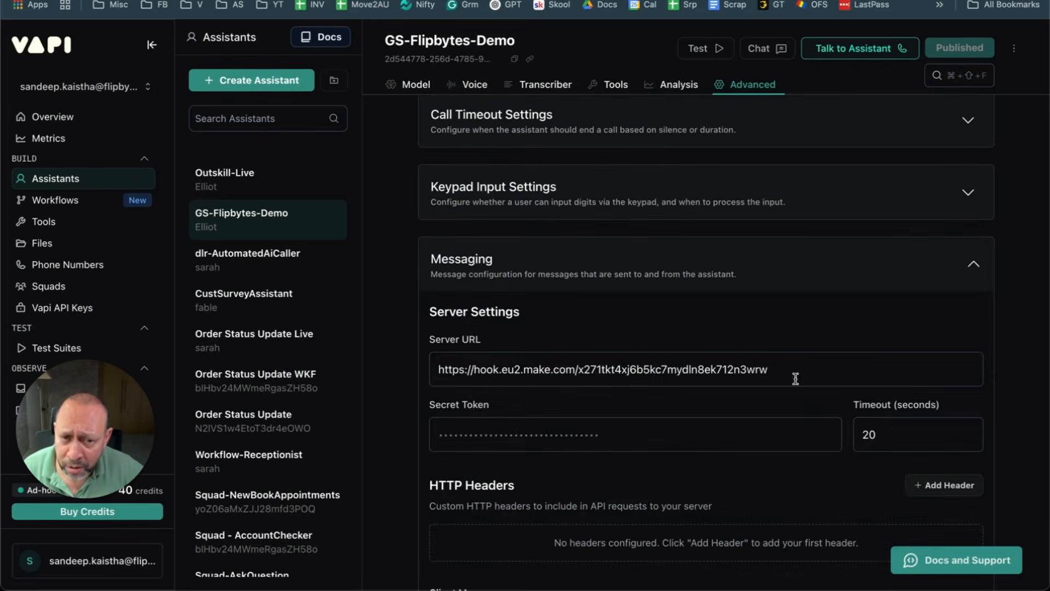
left_click(650, 261)
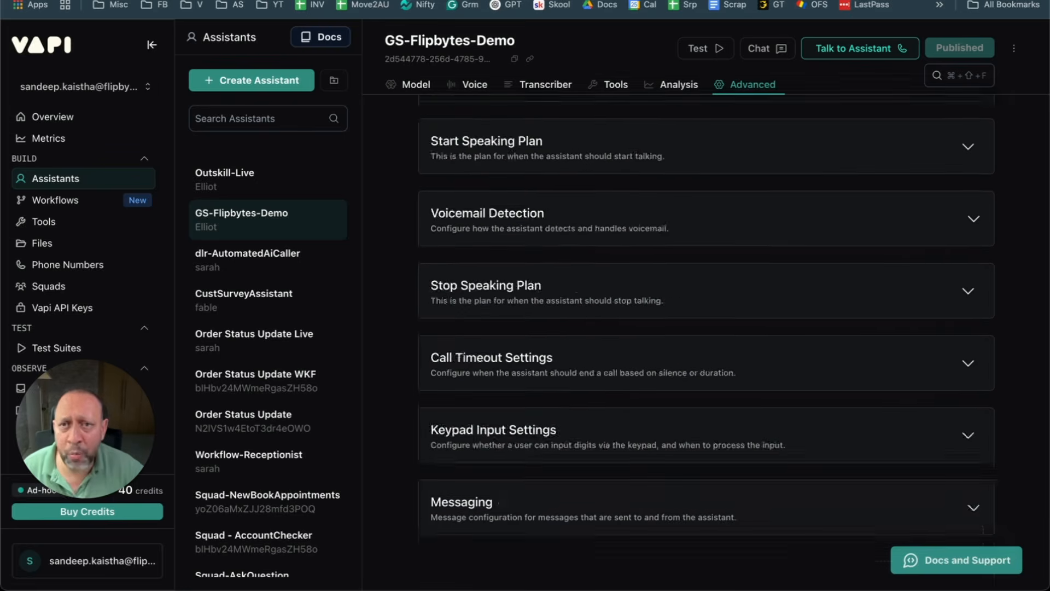
Step: Copy the Make scenario's webhook address and return to Vapi
left_click(379, 2)
left_click(440, 285)
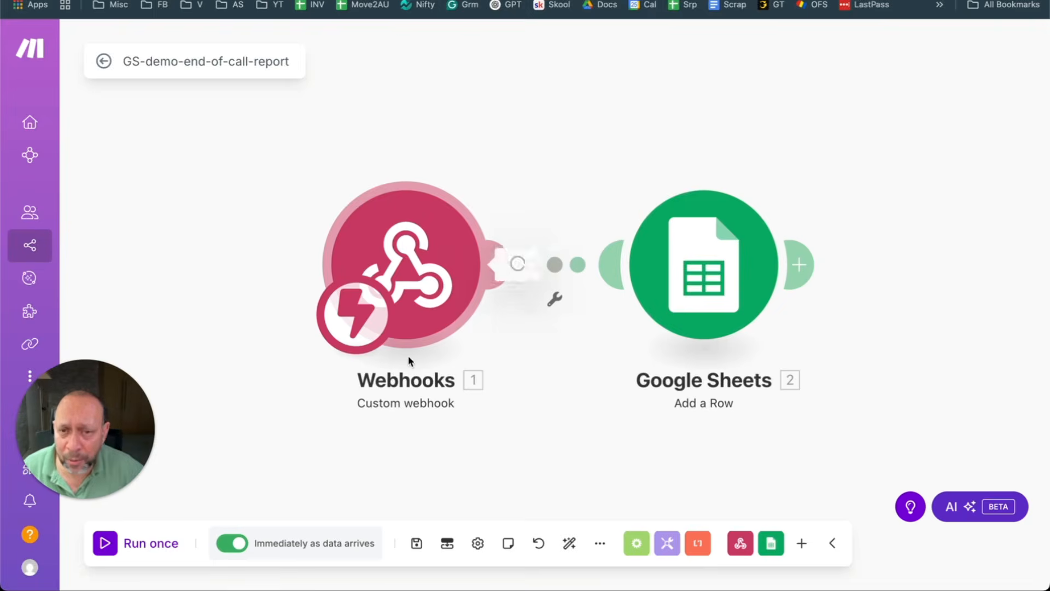
left_click(748, 294)
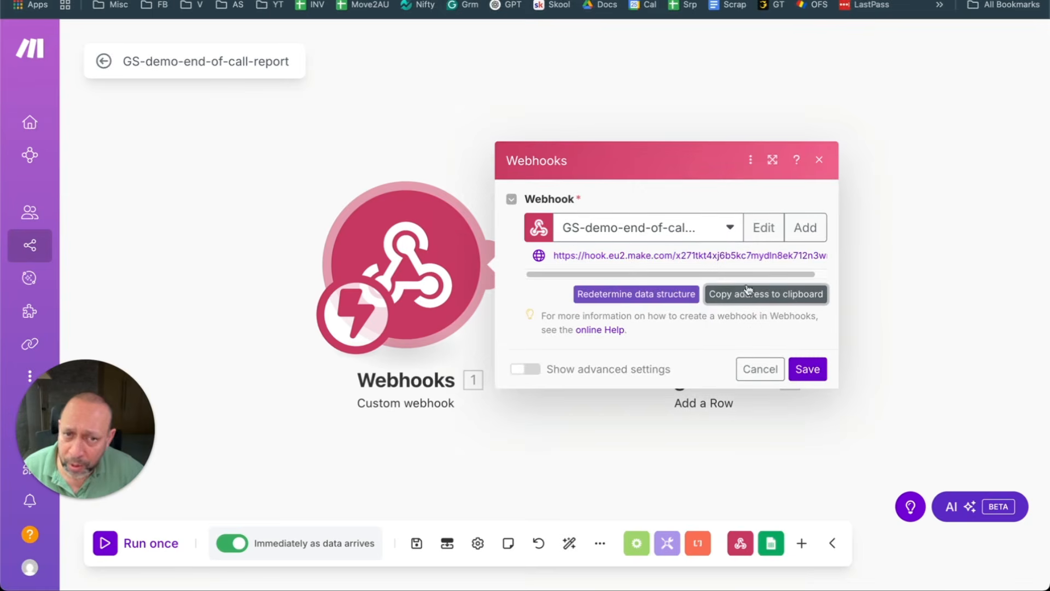
left_click(317, 1)
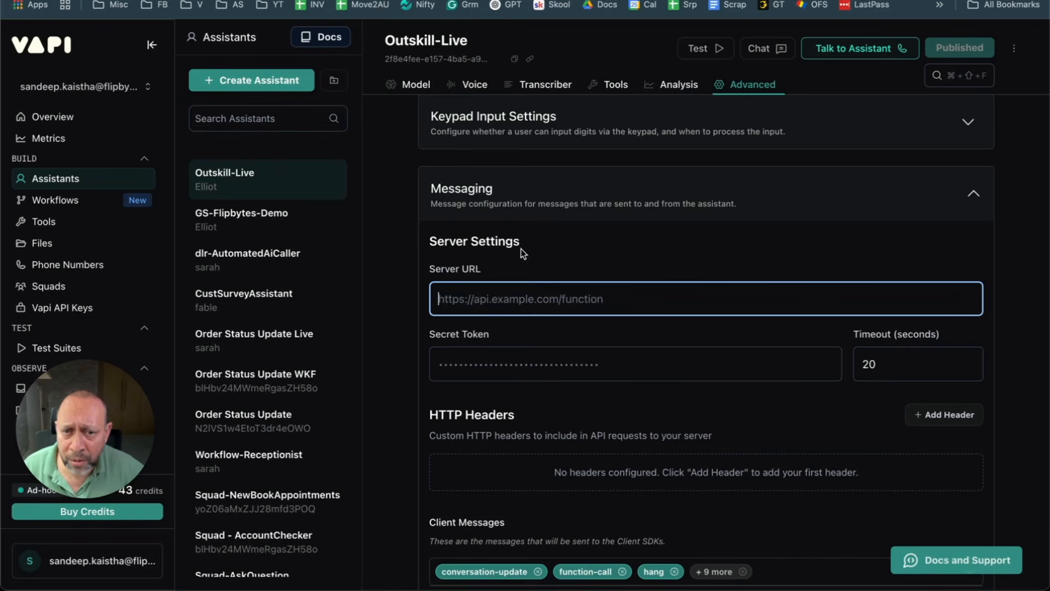
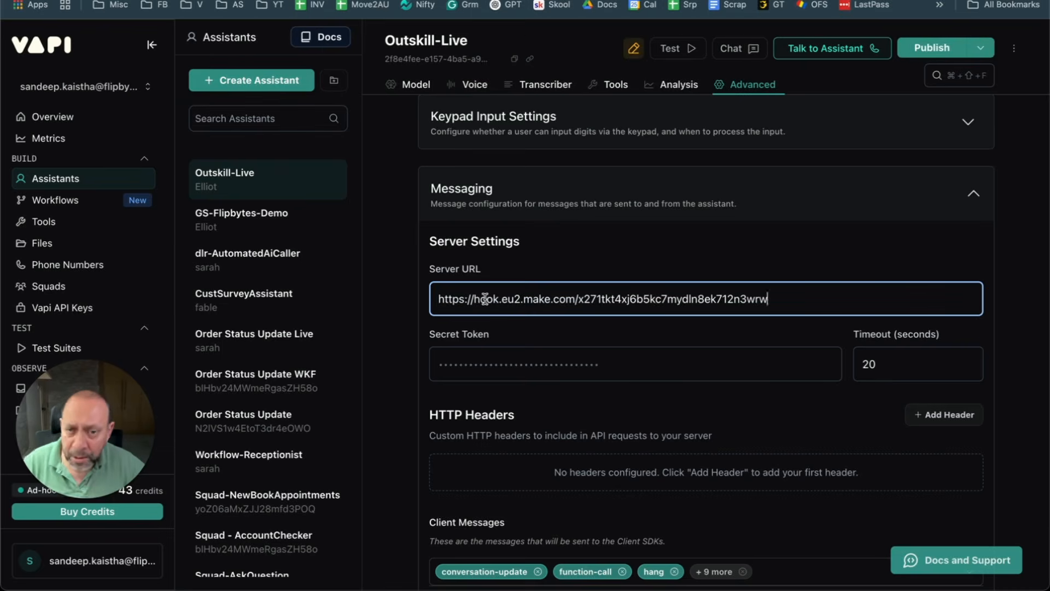
Step: Paste the Make webhook address into Outskill-Live's Server URL and scroll to Server Messages
scroll(547, 285, "down", 1)
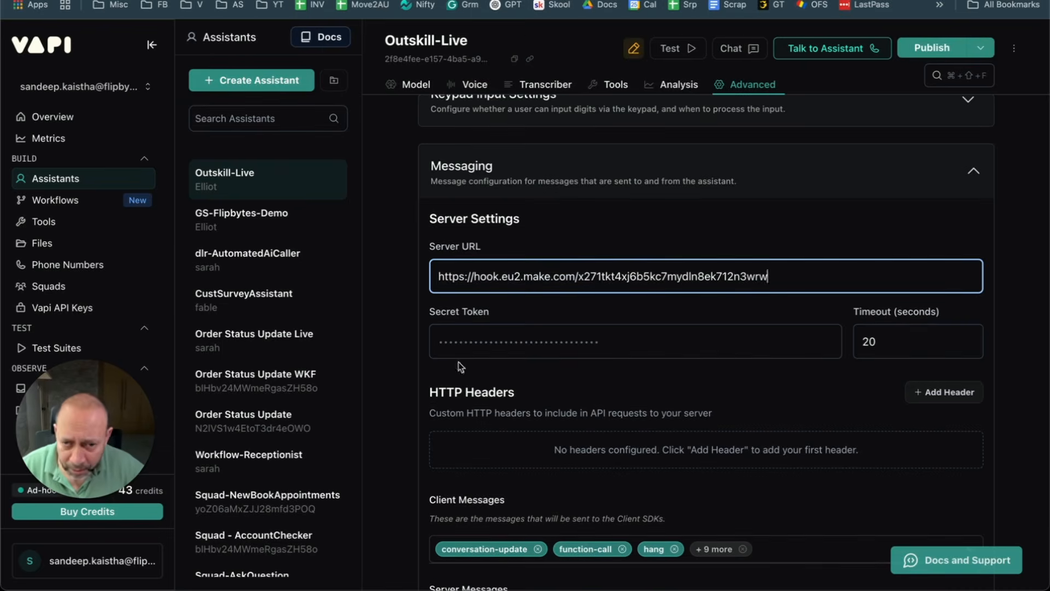
scroll(639, 255, "down", 5)
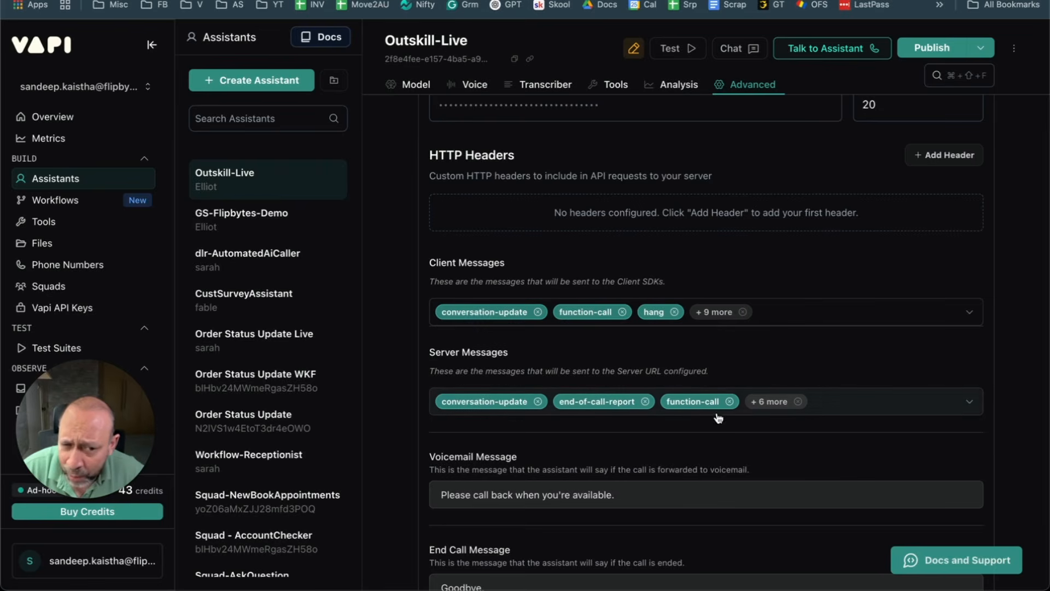
Step: Remove all server message types except end-of-call-report, including function-call, hang, speech-update and tool-calls
left_click(758, 407)
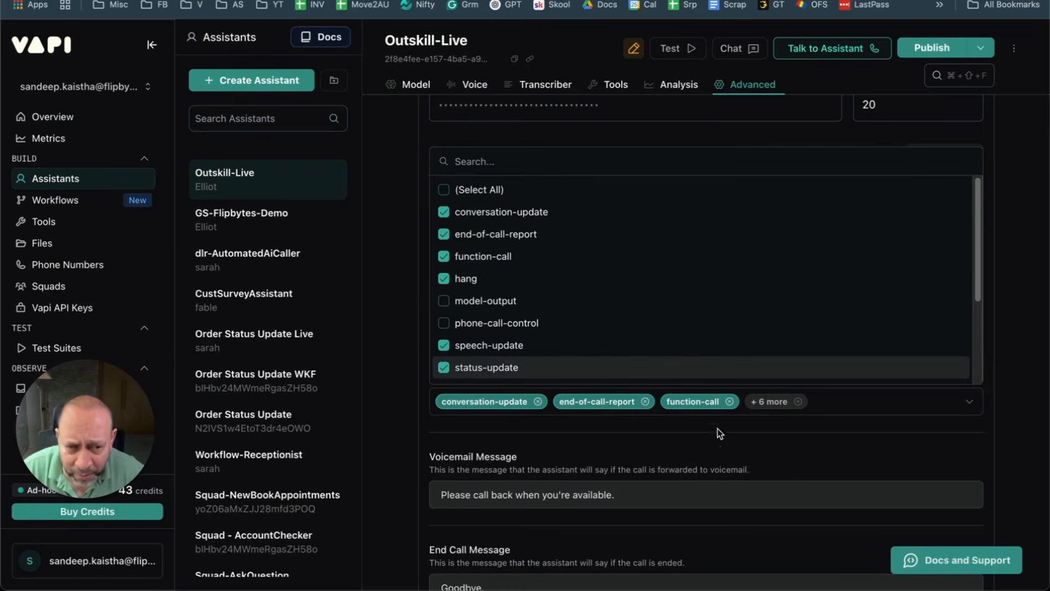
left_click(729, 401)
left_click(698, 402)
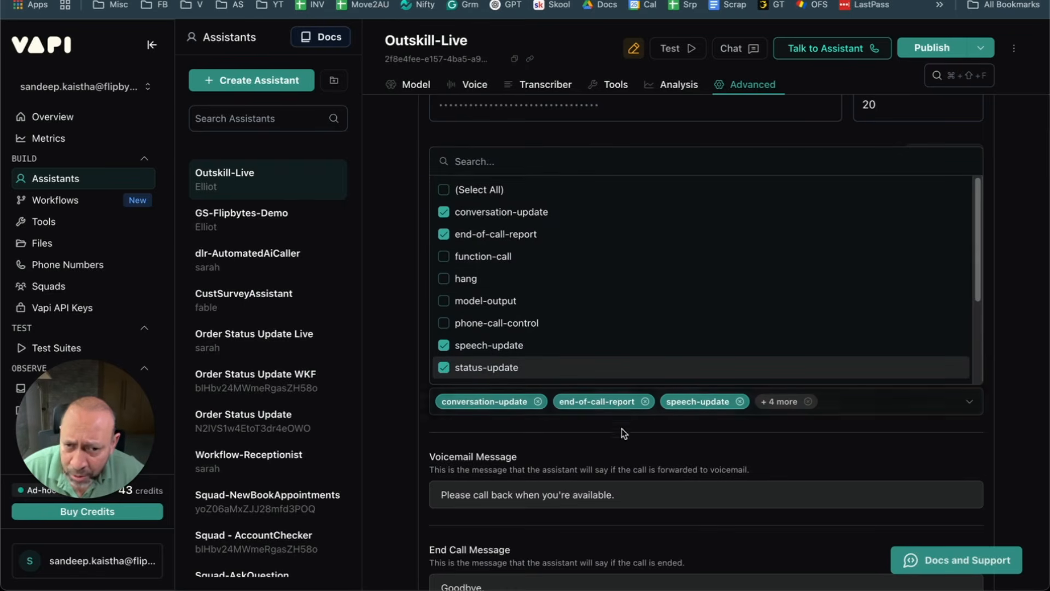
left_click(537, 401)
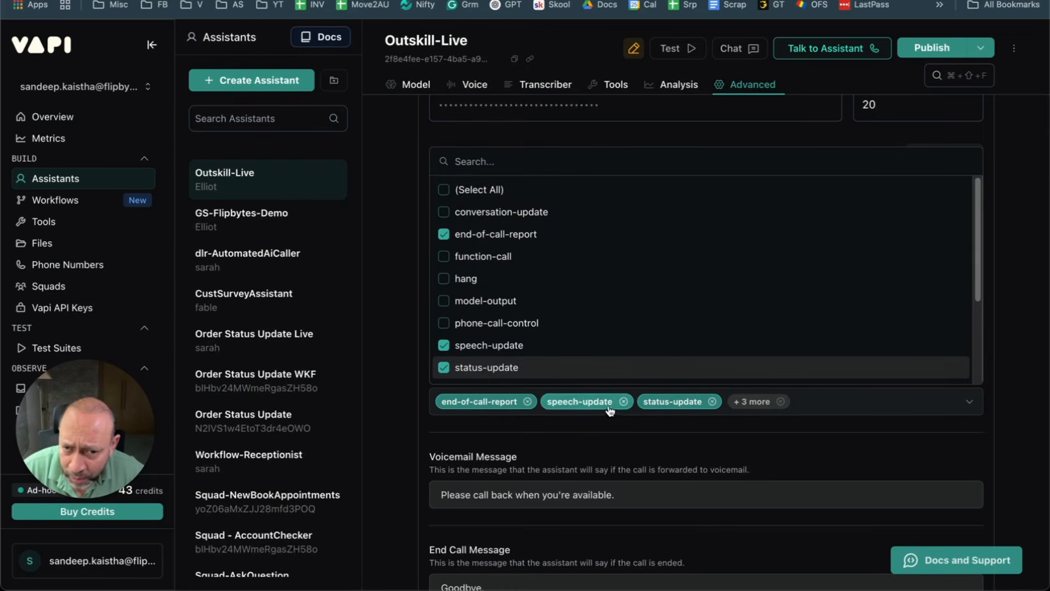
left_click(622, 401)
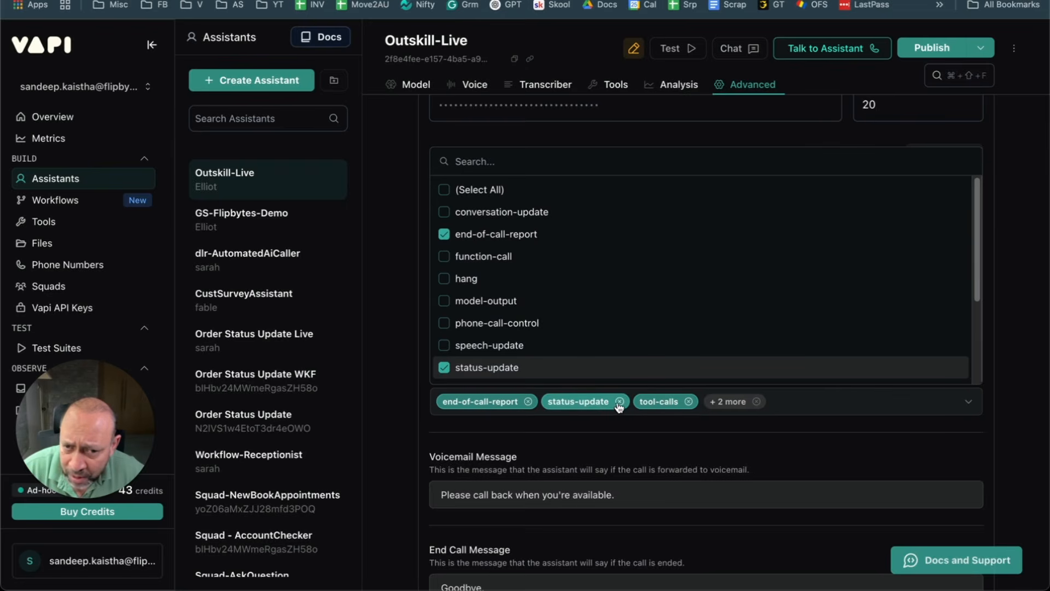
left_click(619, 402)
left_click(751, 401)
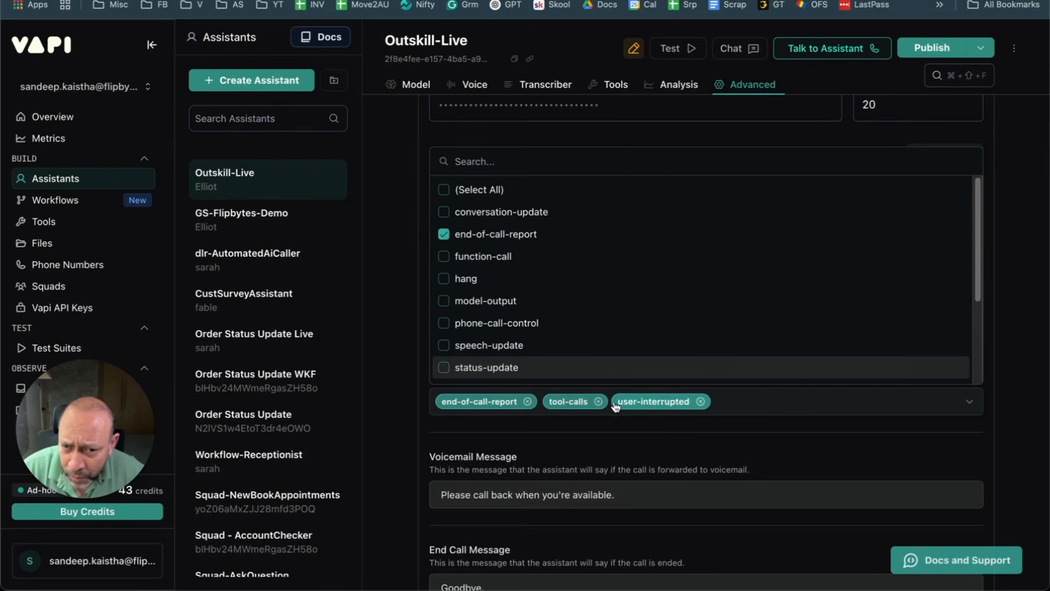
left_click(600, 401)
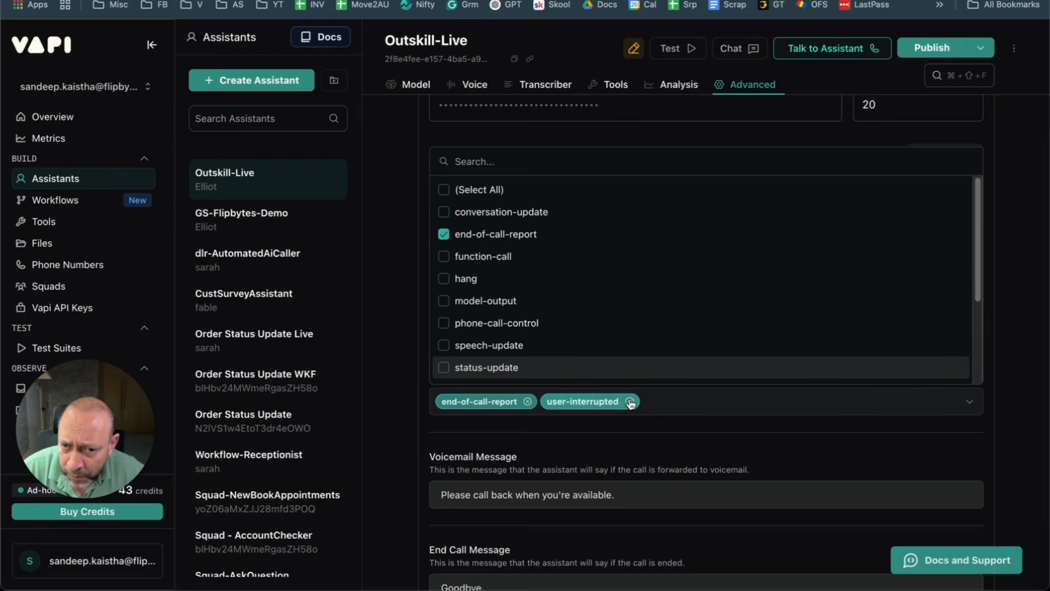
left_click(625, 402)
left_click(572, 422)
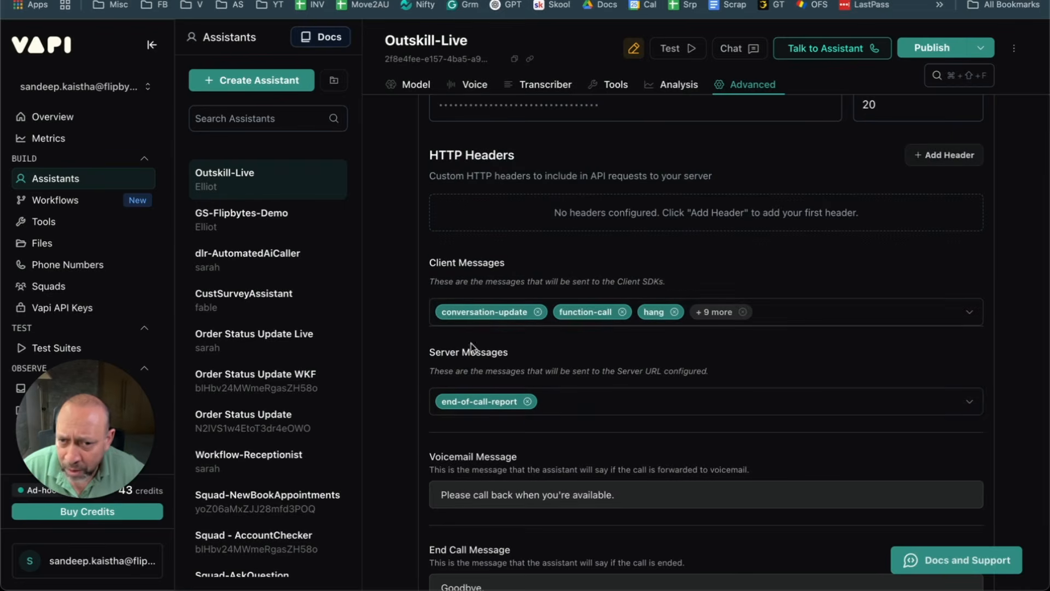
Step: Remove conversation-update, model-output, speech-update and another unneeded type from Client Messages
left_click(544, 316)
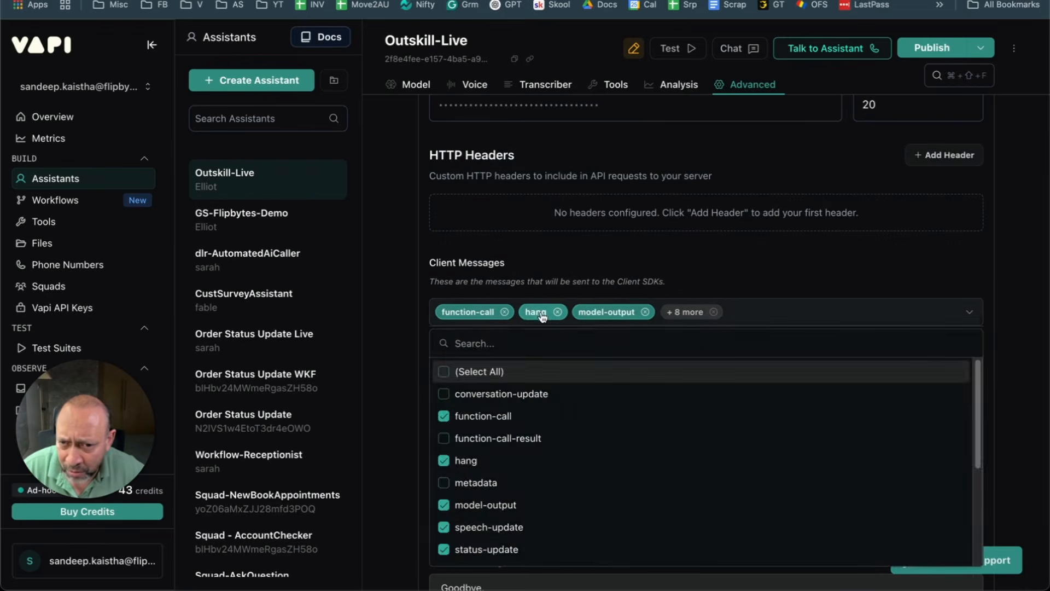
left_click(726, 265)
left_click(646, 313)
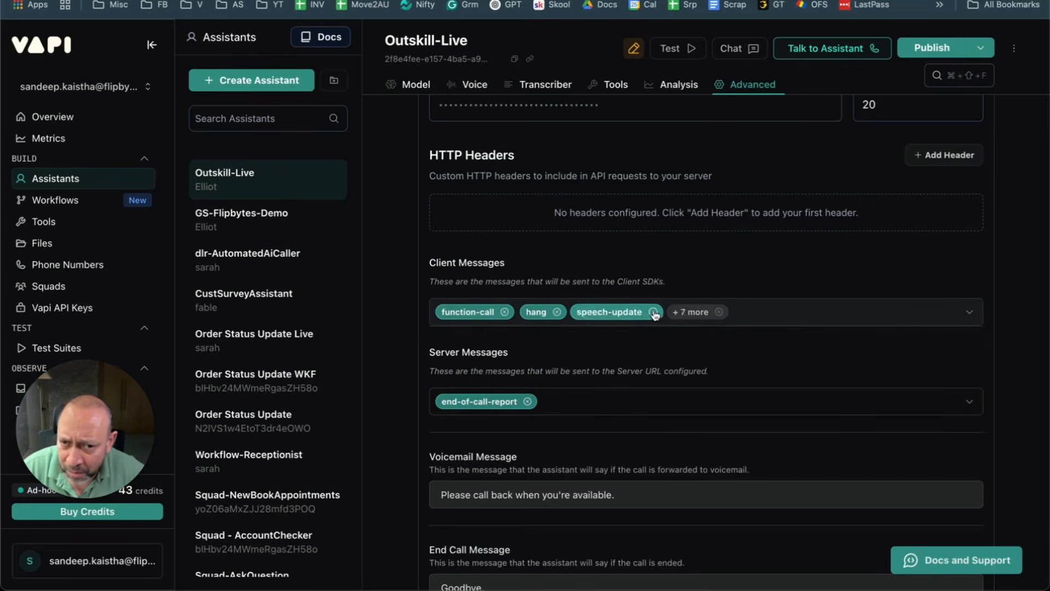
left_click(654, 312)
left_click(654, 312)
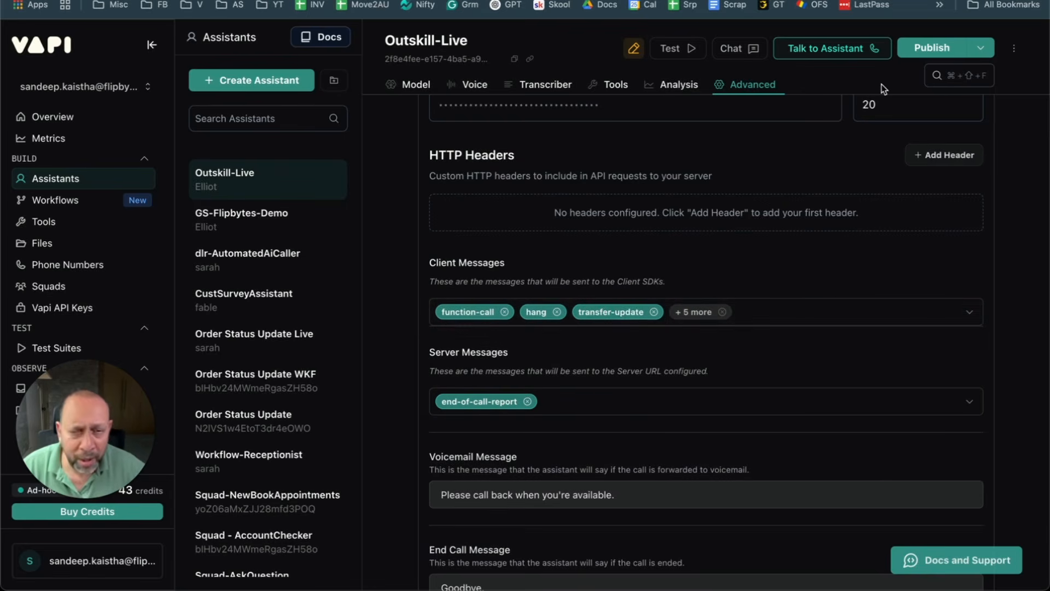
Step: Publish Outskill-Live's updated settings and return to the GS-demo-end-of-call-report Make scenario
left_click(941, 49)
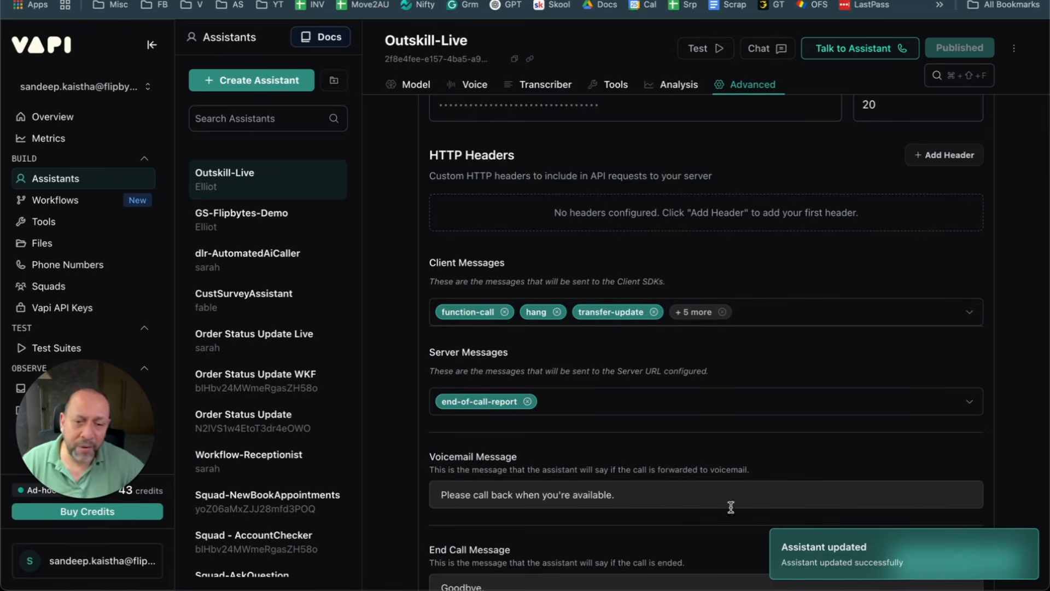
scroll(664, 459, "down", 3)
scroll(698, 454, "up", 3)
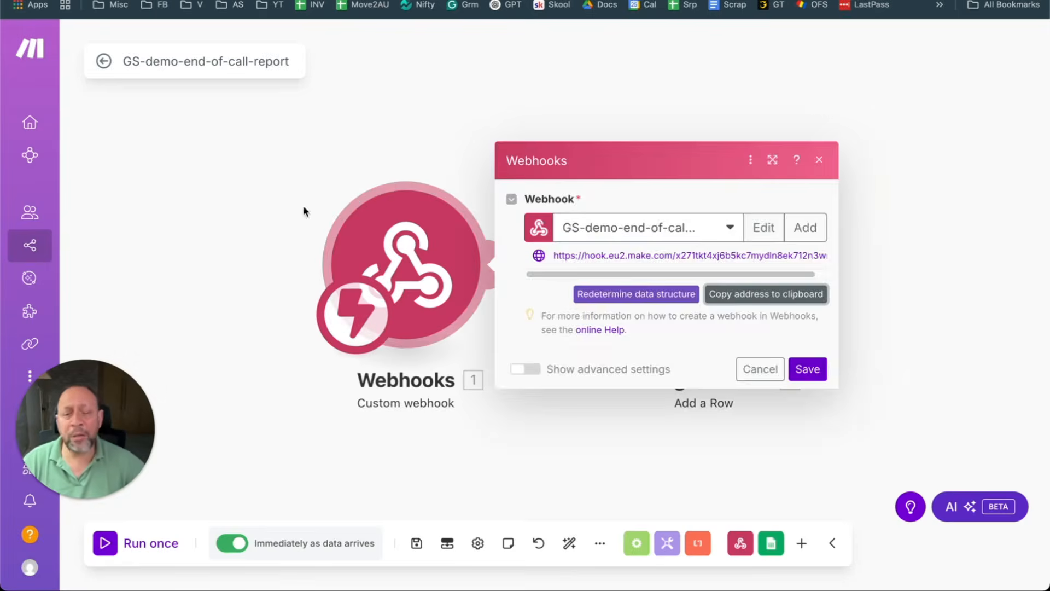
left_click(426, 117)
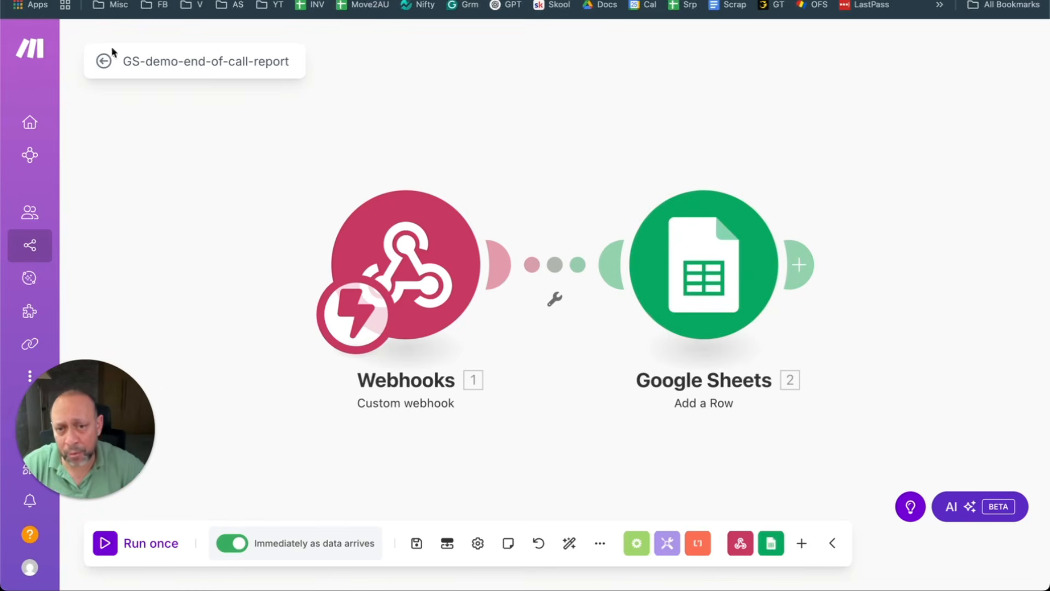
left_click(453, 255)
left_click(492, 304)
left_click(656, 242)
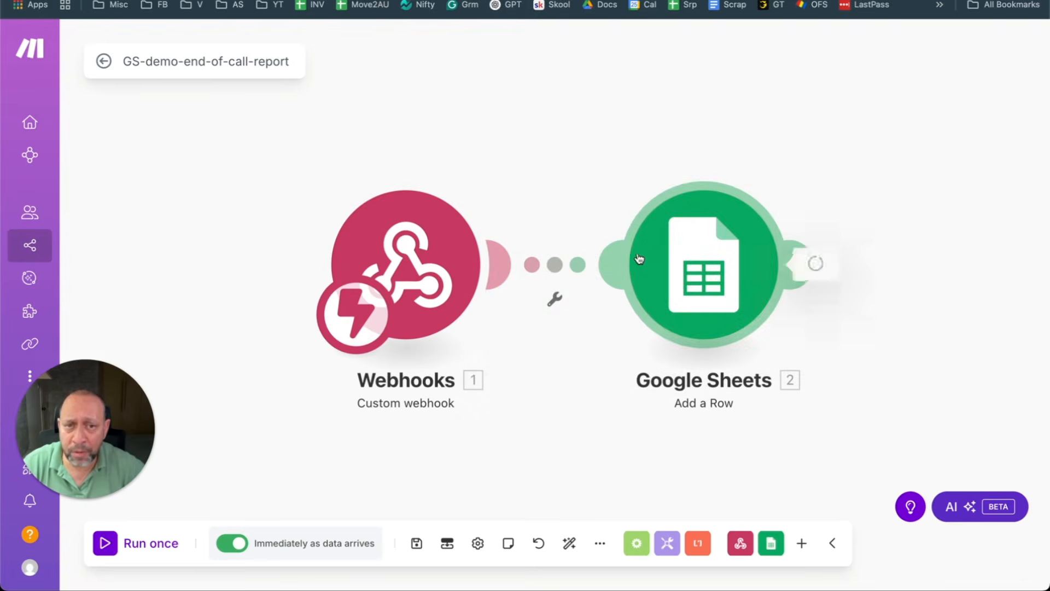
left_click(472, 215)
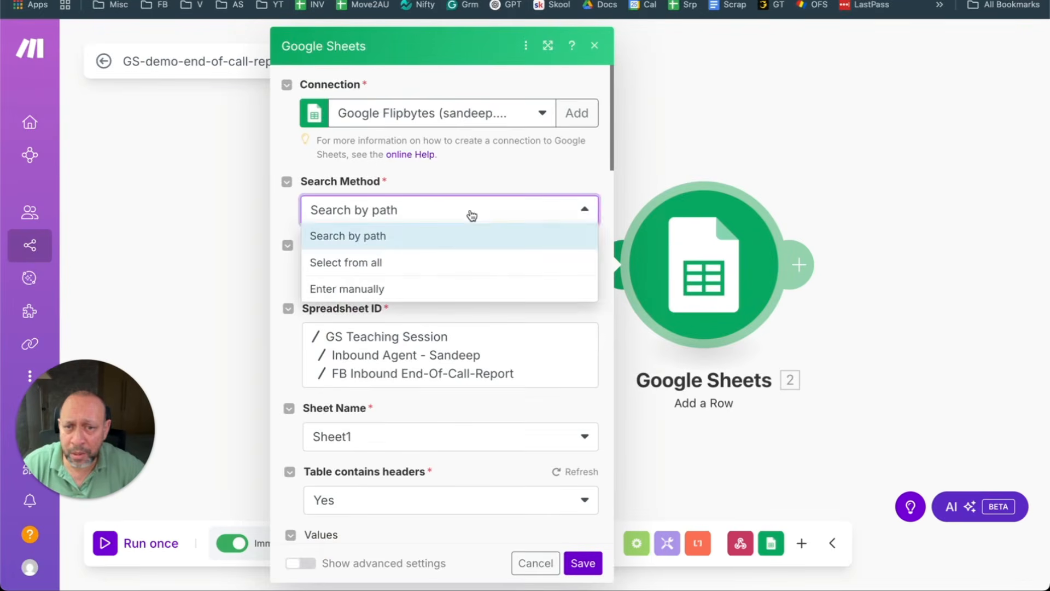
left_click(686, 168)
left_click(665, 255)
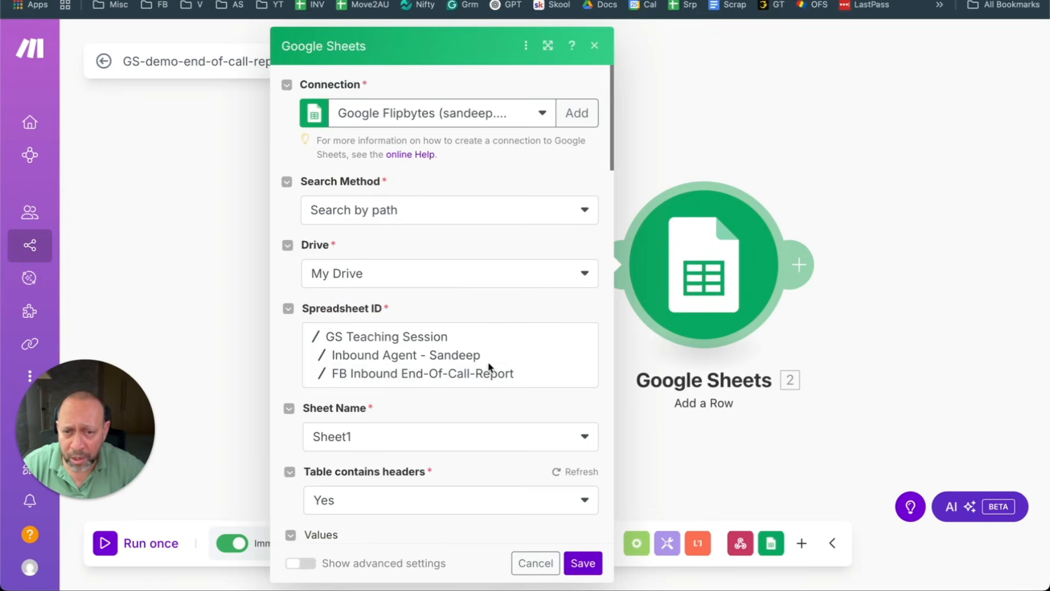
scroll(403, 422, "down", 2)
scroll(492, 383, "down", 5)
left_click(501, 393)
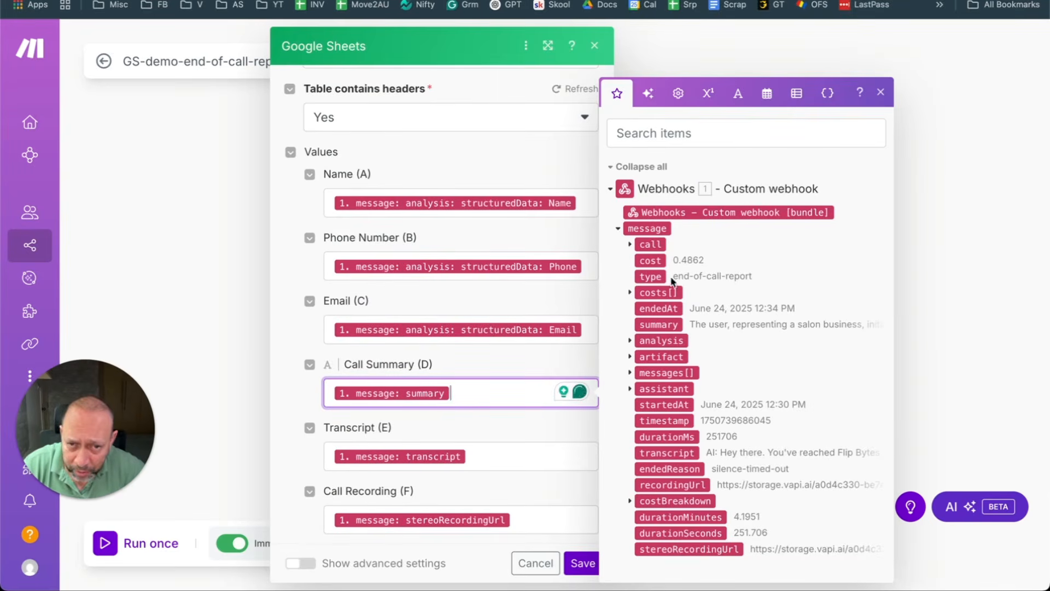
left_click(630, 388)
scroll(715, 356, "down", 3)
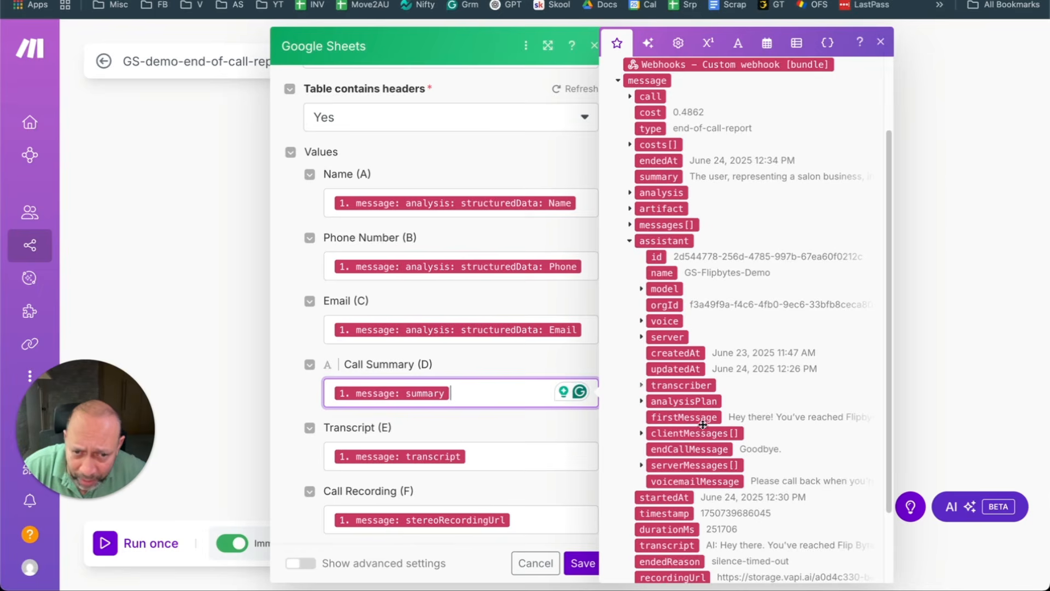
scroll(700, 414, "down", 2)
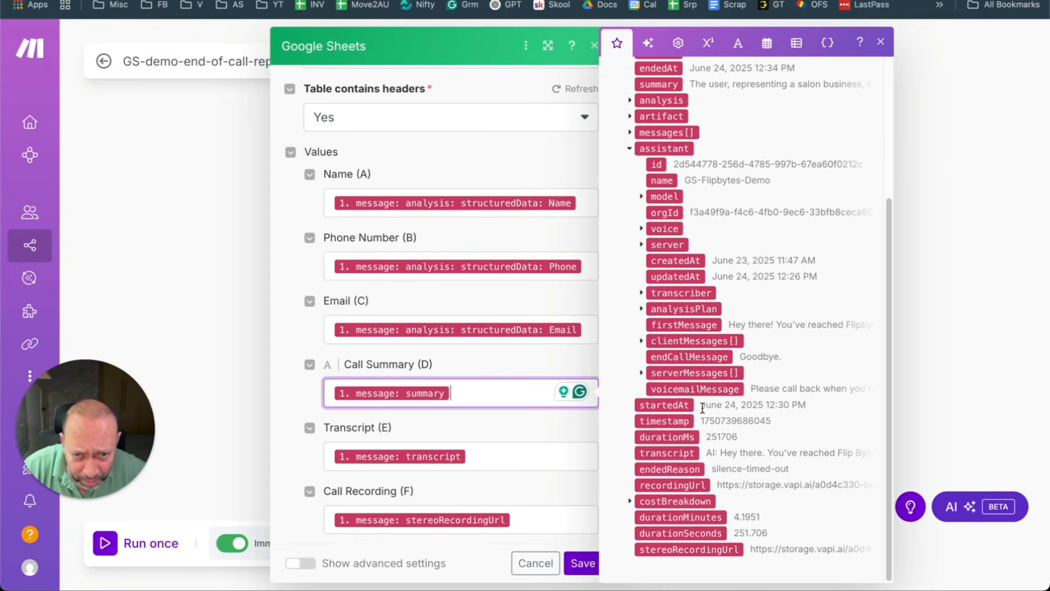
left_click(630, 502)
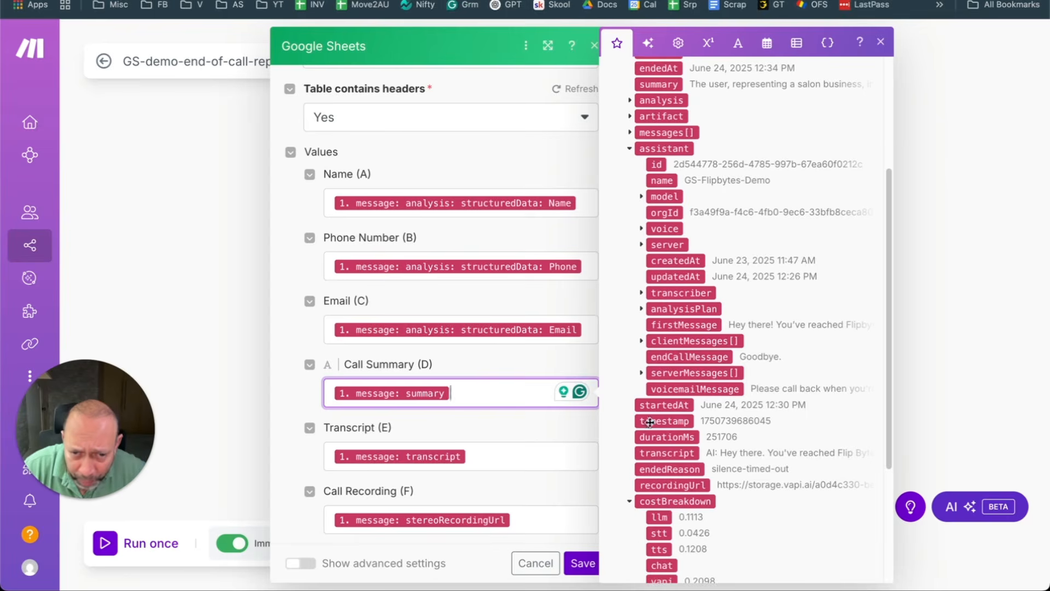
scroll(653, 422, "down", 4)
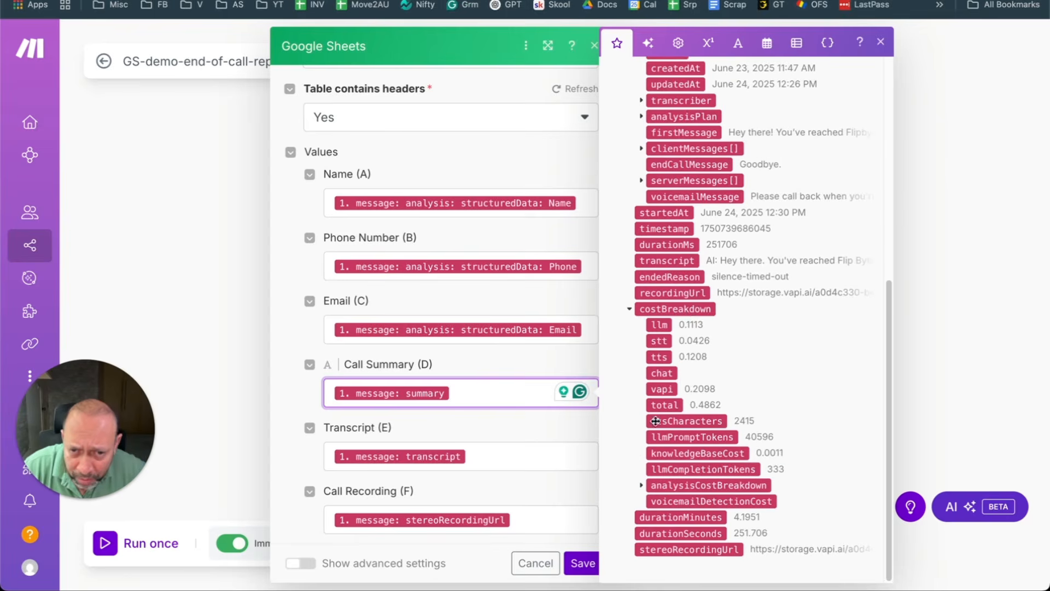
left_click(640, 486)
scroll(646, 484, "down", 3)
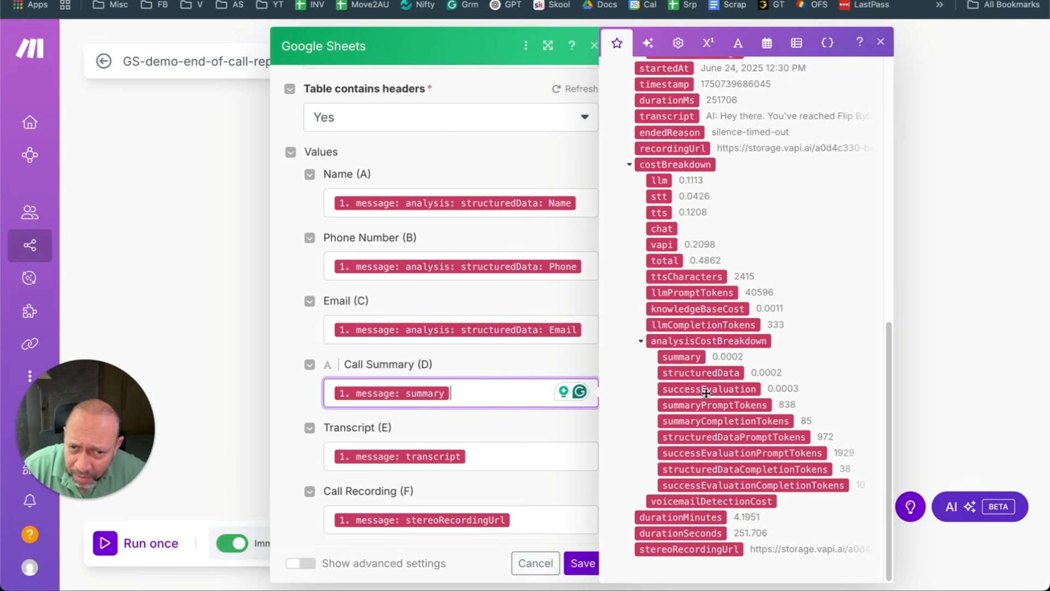
scroll(653, 240, "up", 5)
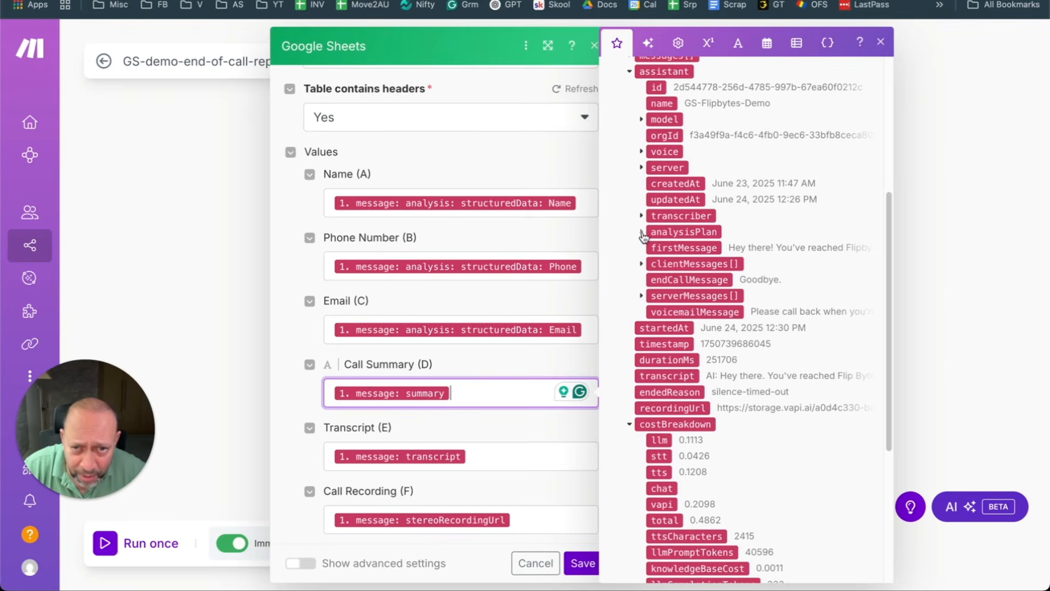
left_click(641, 232)
left_click(652, 248)
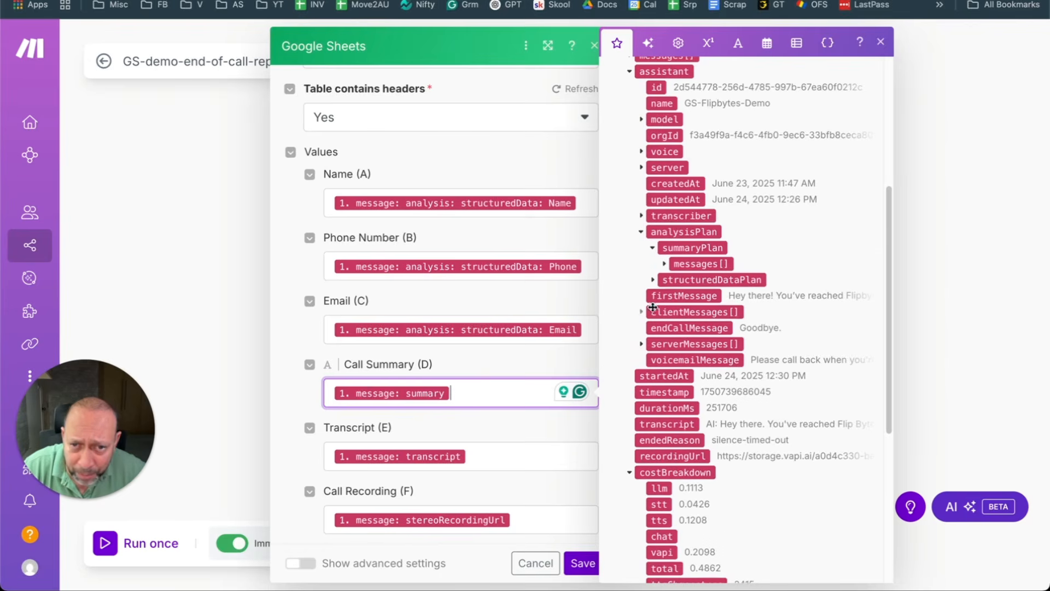
left_click(652, 280)
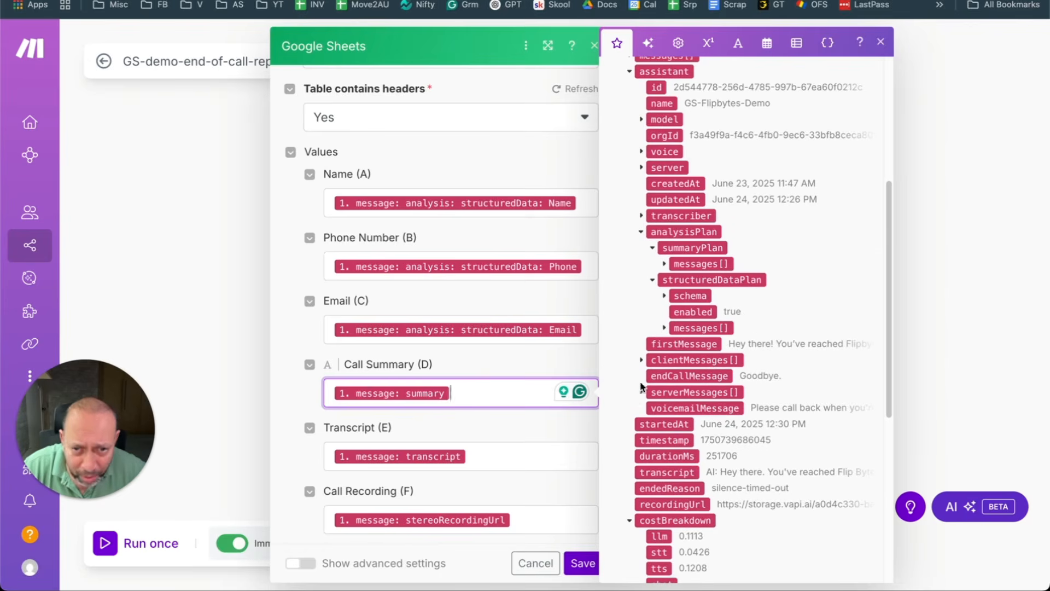
left_click(641, 359)
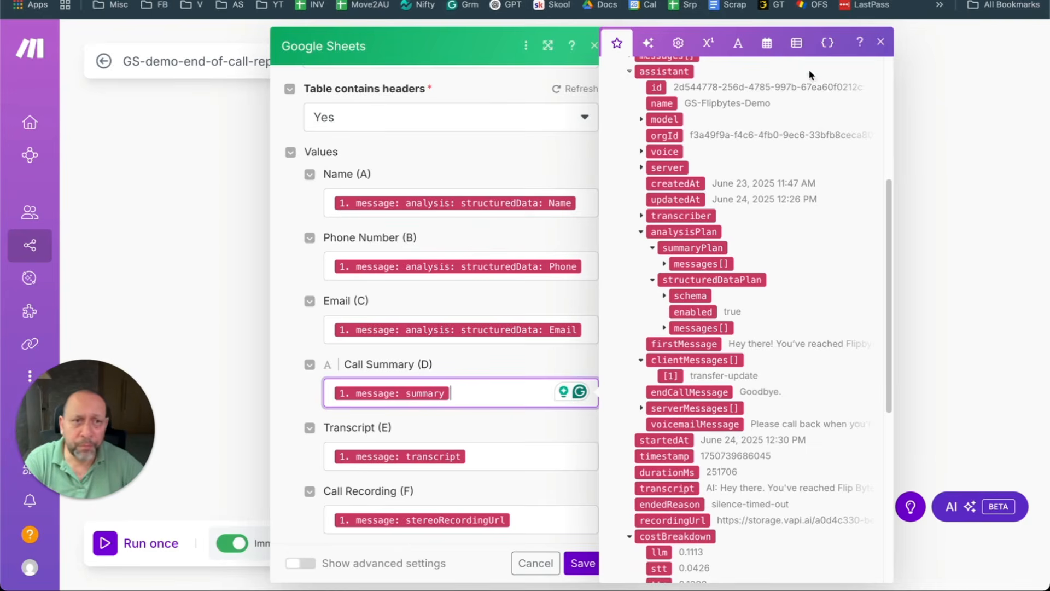
left_click(880, 42)
left_click(594, 46)
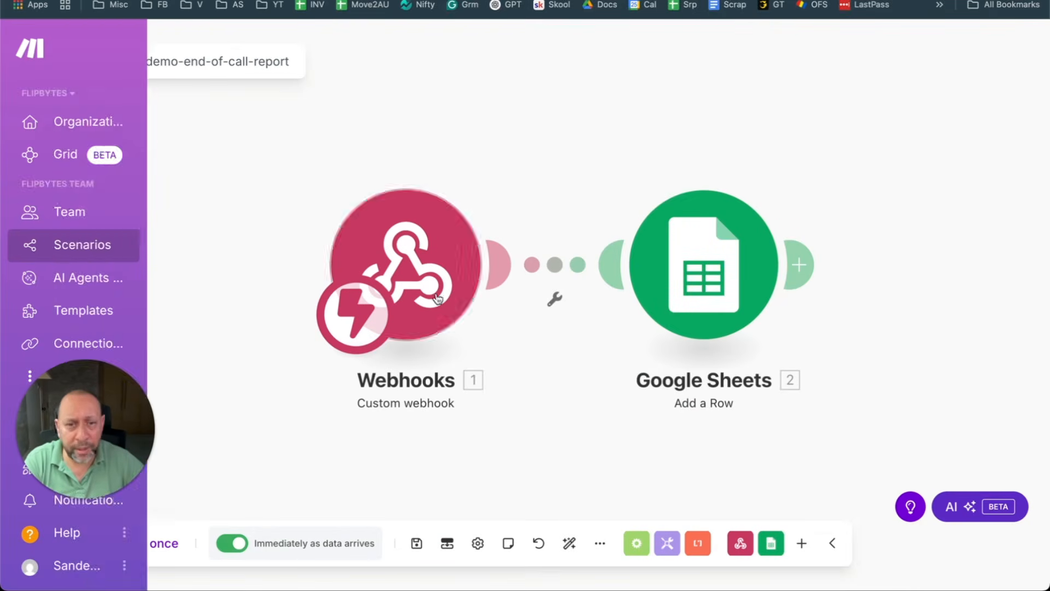
Step: Scroll through the logged rows in FB Inbound End-Of-Call-Report, then go back to Vapi via Make
key("ctrl+Tab")
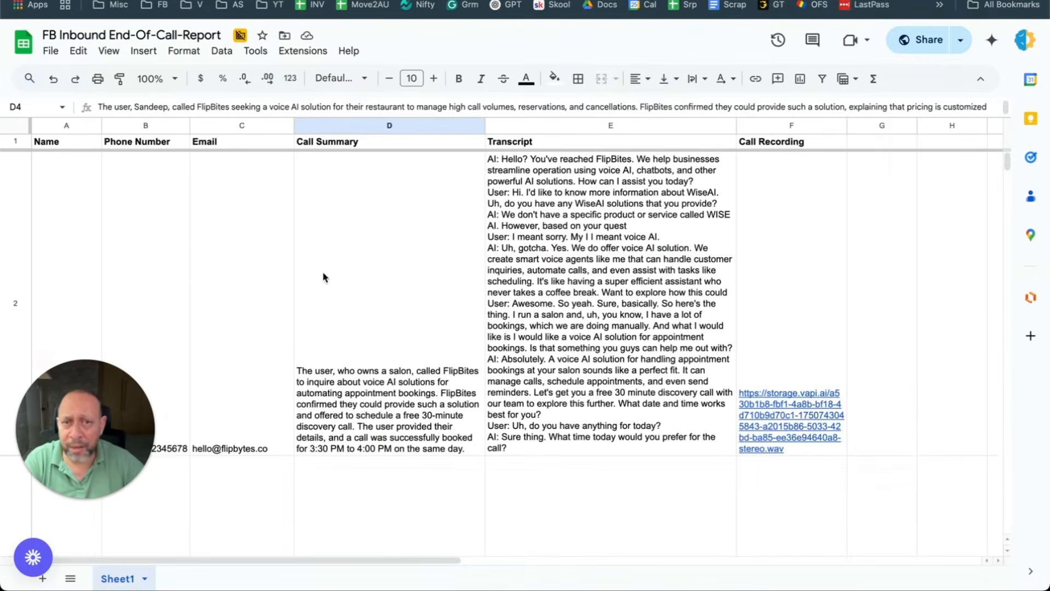
scroll(310, 260, "down", 10)
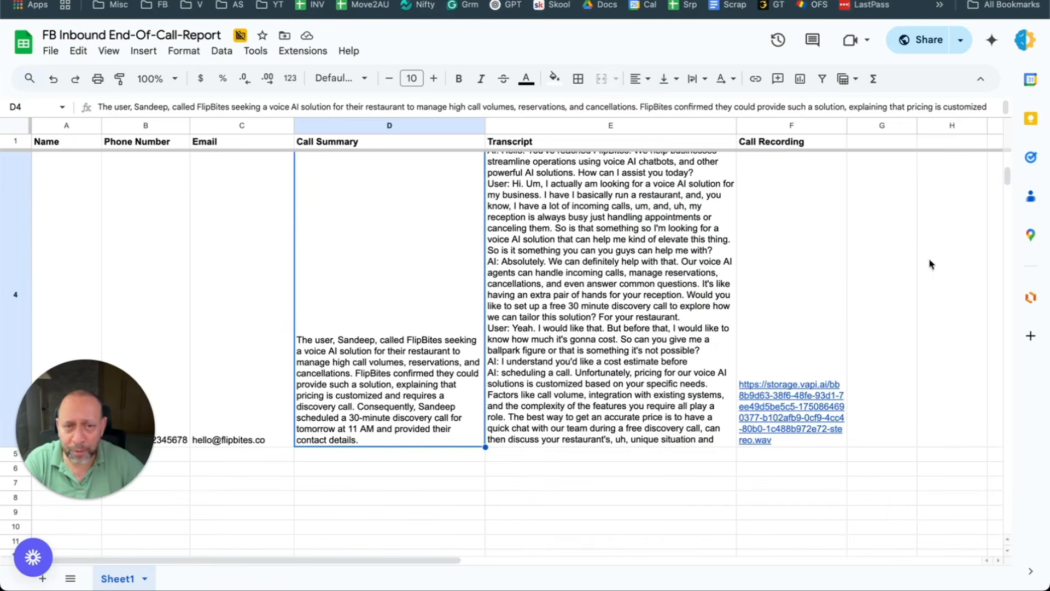
scroll(496, 263, "up", 10)
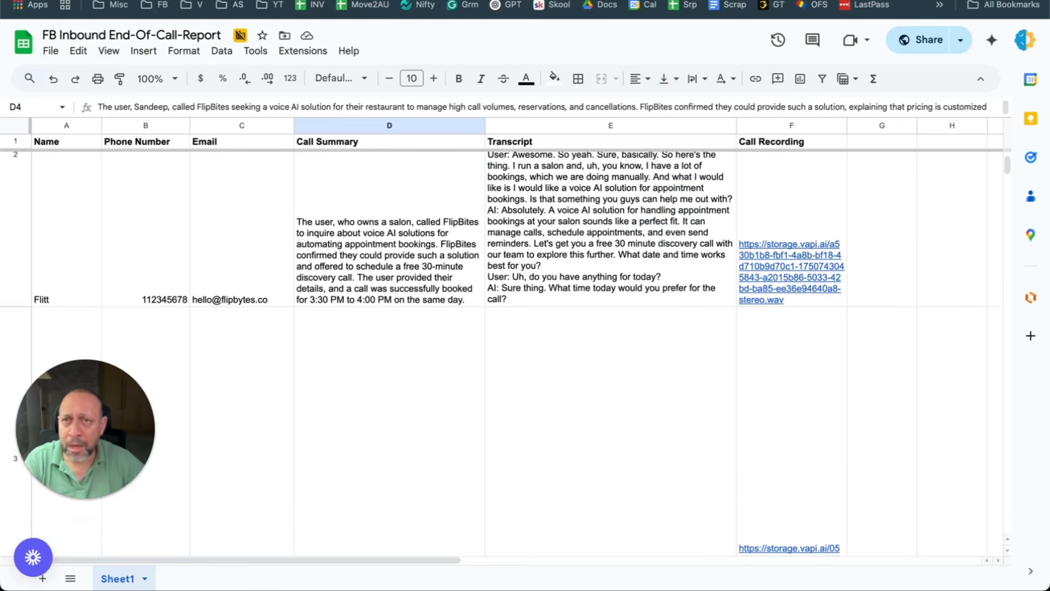
key("ctrl+shift+Tab")
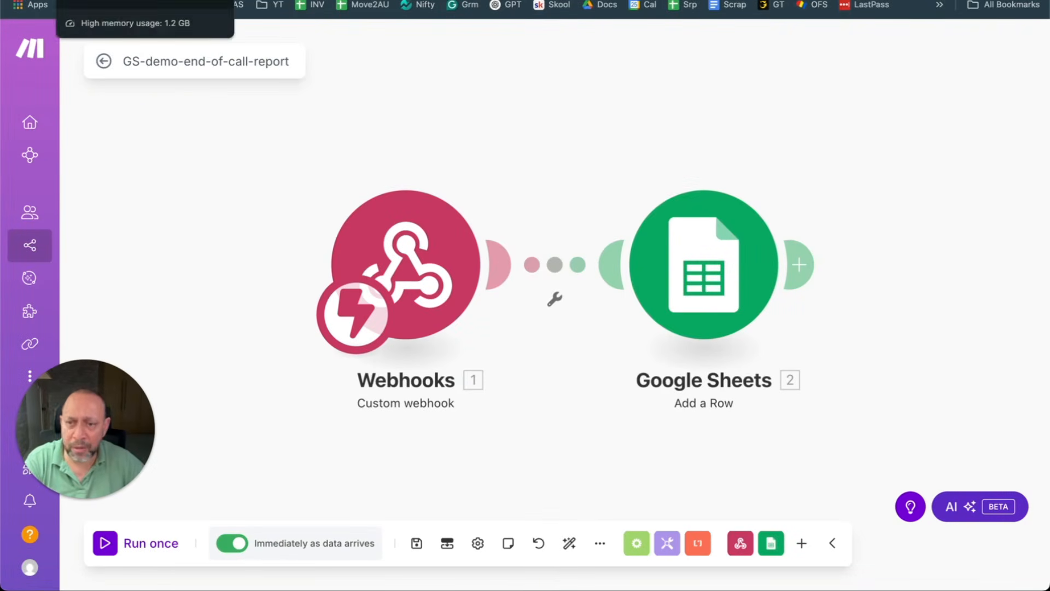
left_click(110, 0)
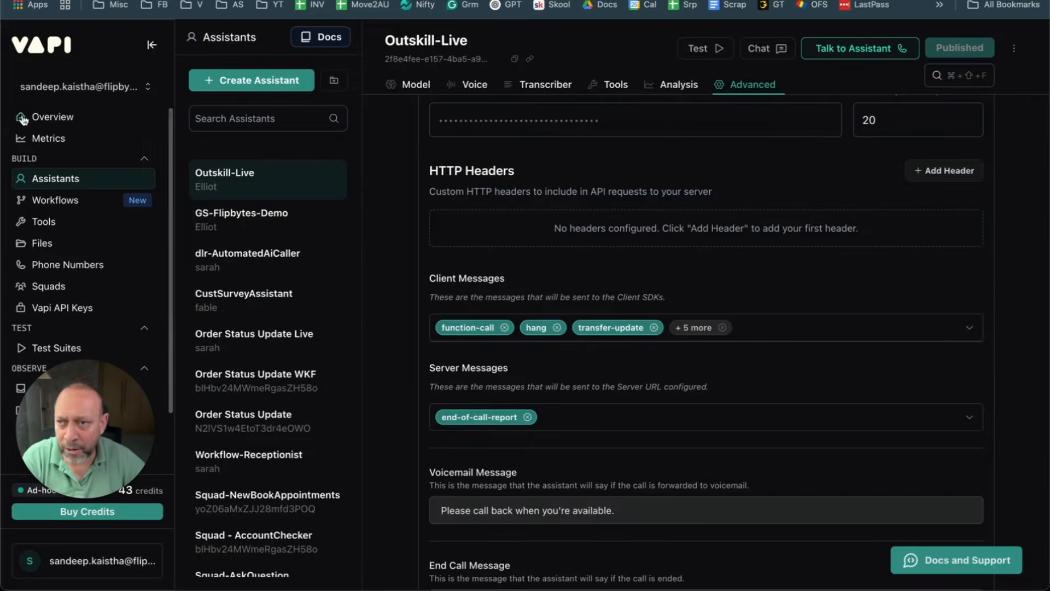